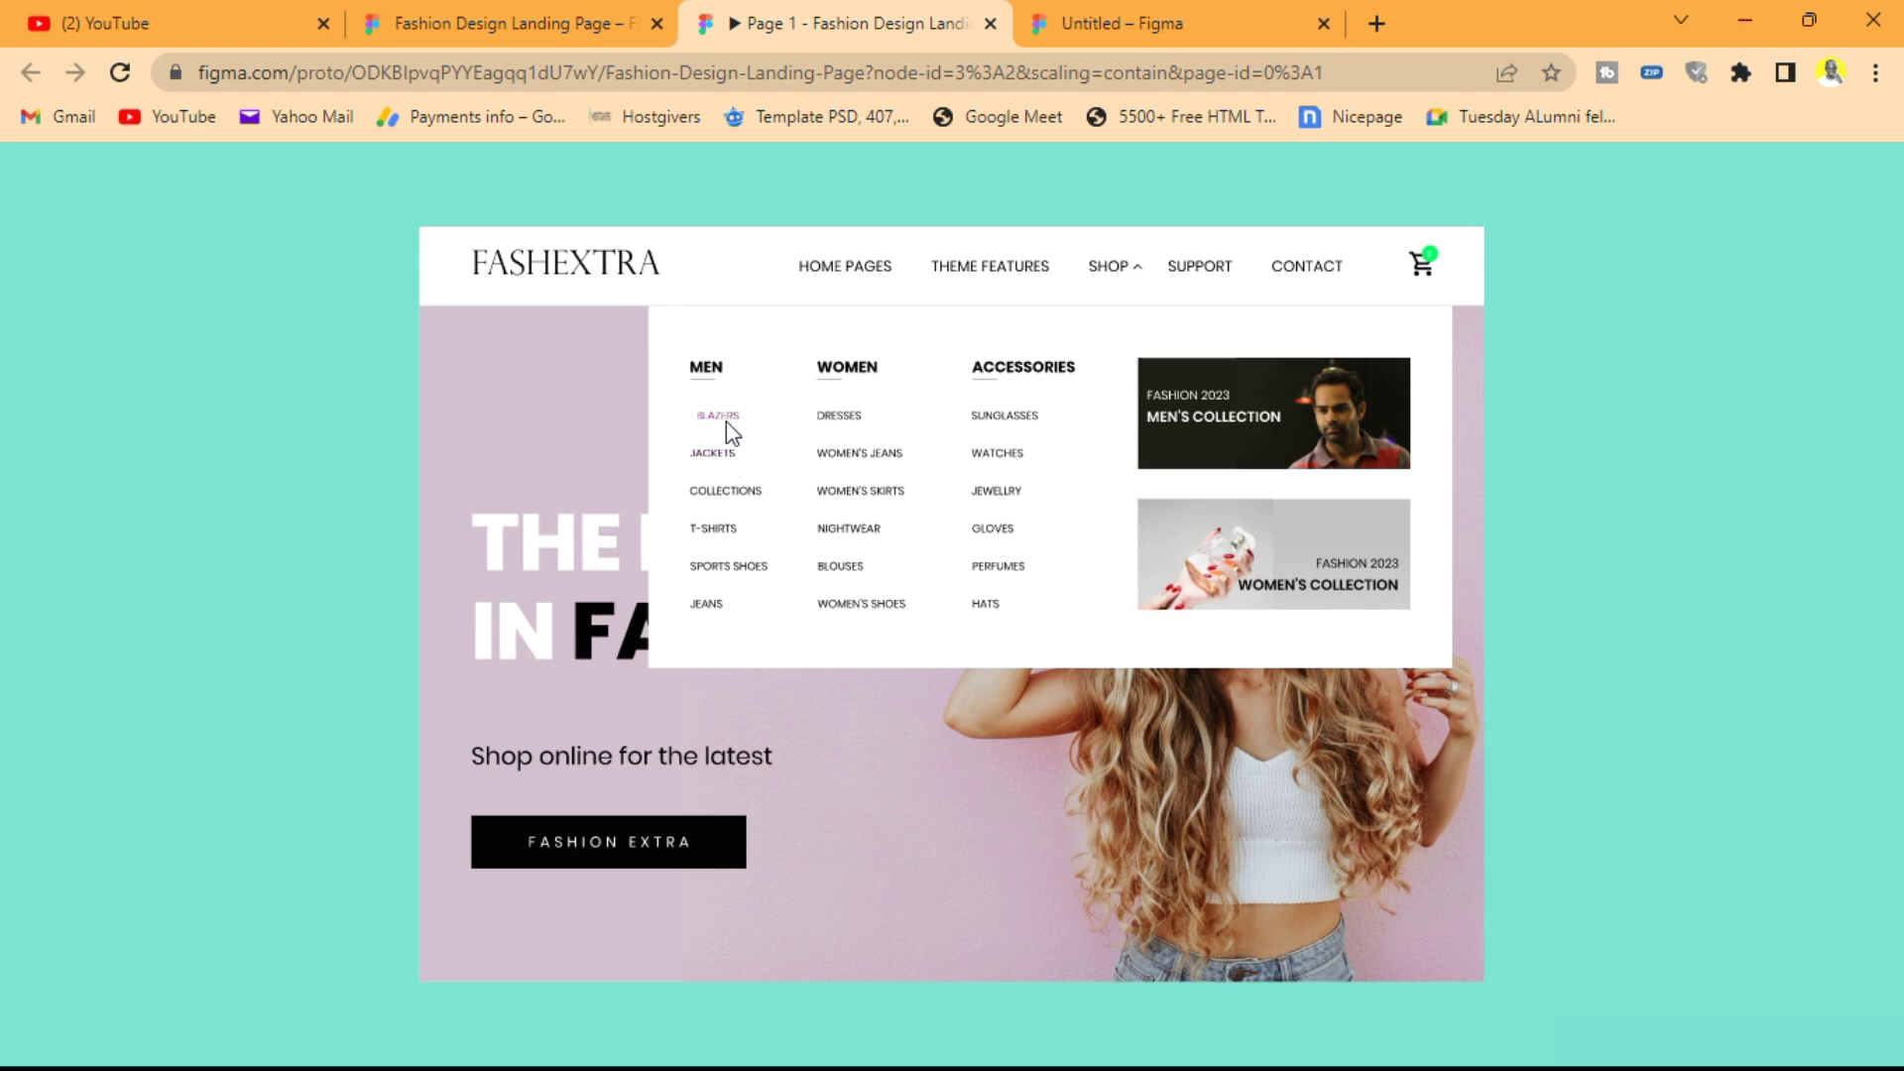
# - Preview the cart dropdown and the SHOP dropdown menu in the landing page prototype
pyautogui.click(1424, 270)
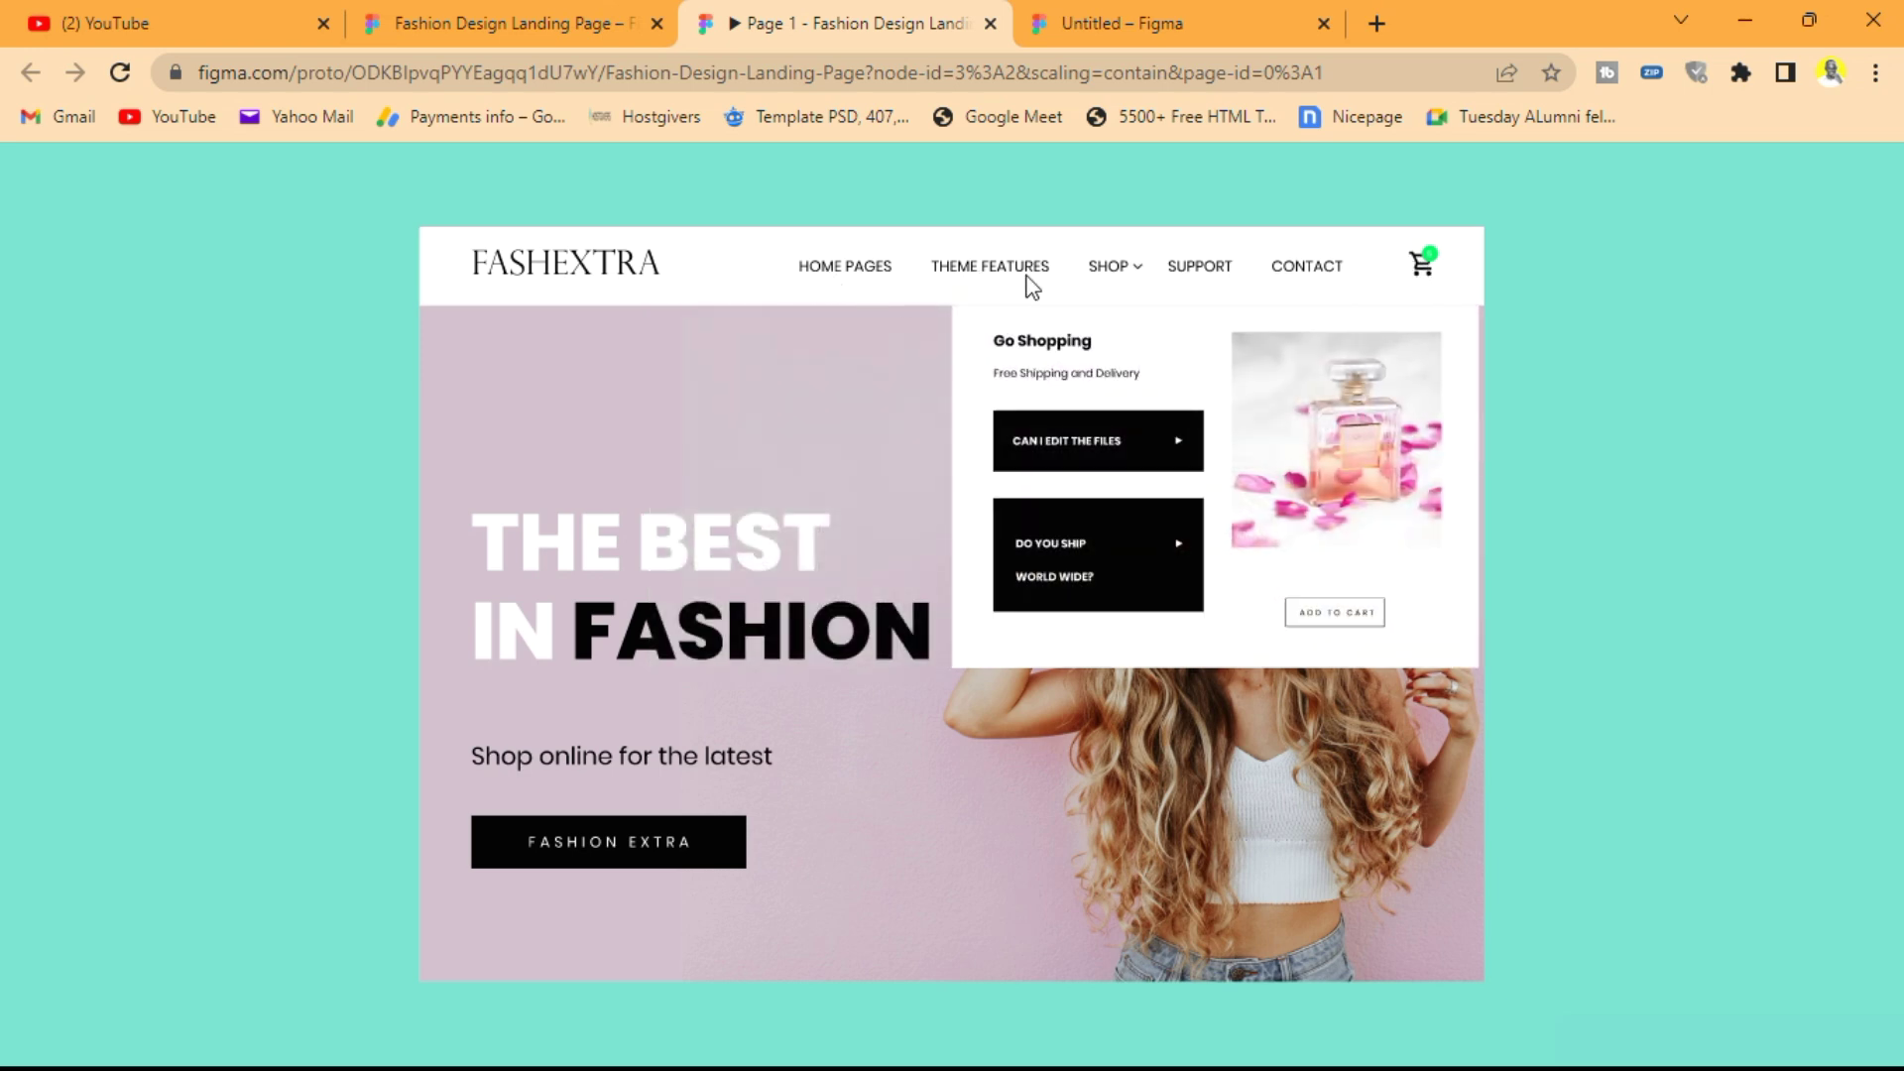
pyautogui.click(1138, 271)
pyautogui.click(1140, 281)
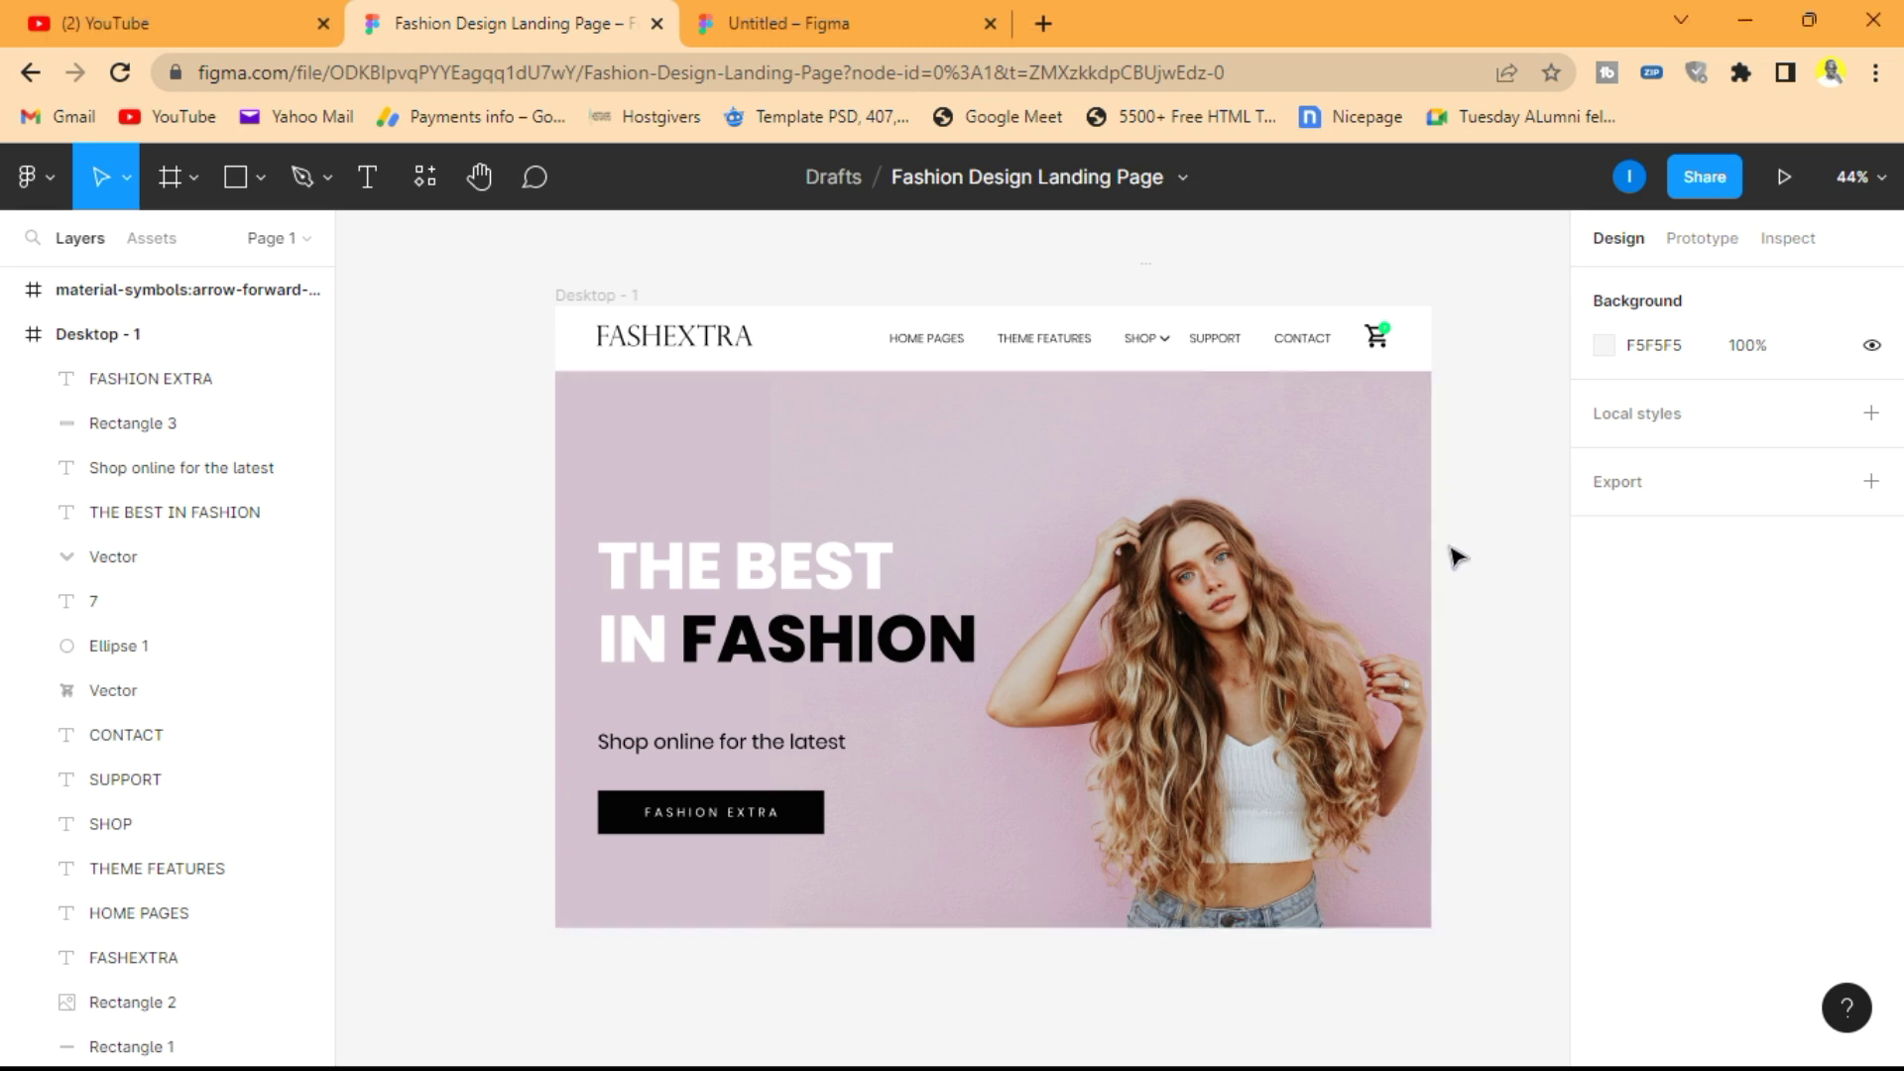
# - Draw a rectangle about 601 × 282 on the empty canvas to the left of the Desktop - 1 frame
pyautogui.scroll(5, 1160, 288)
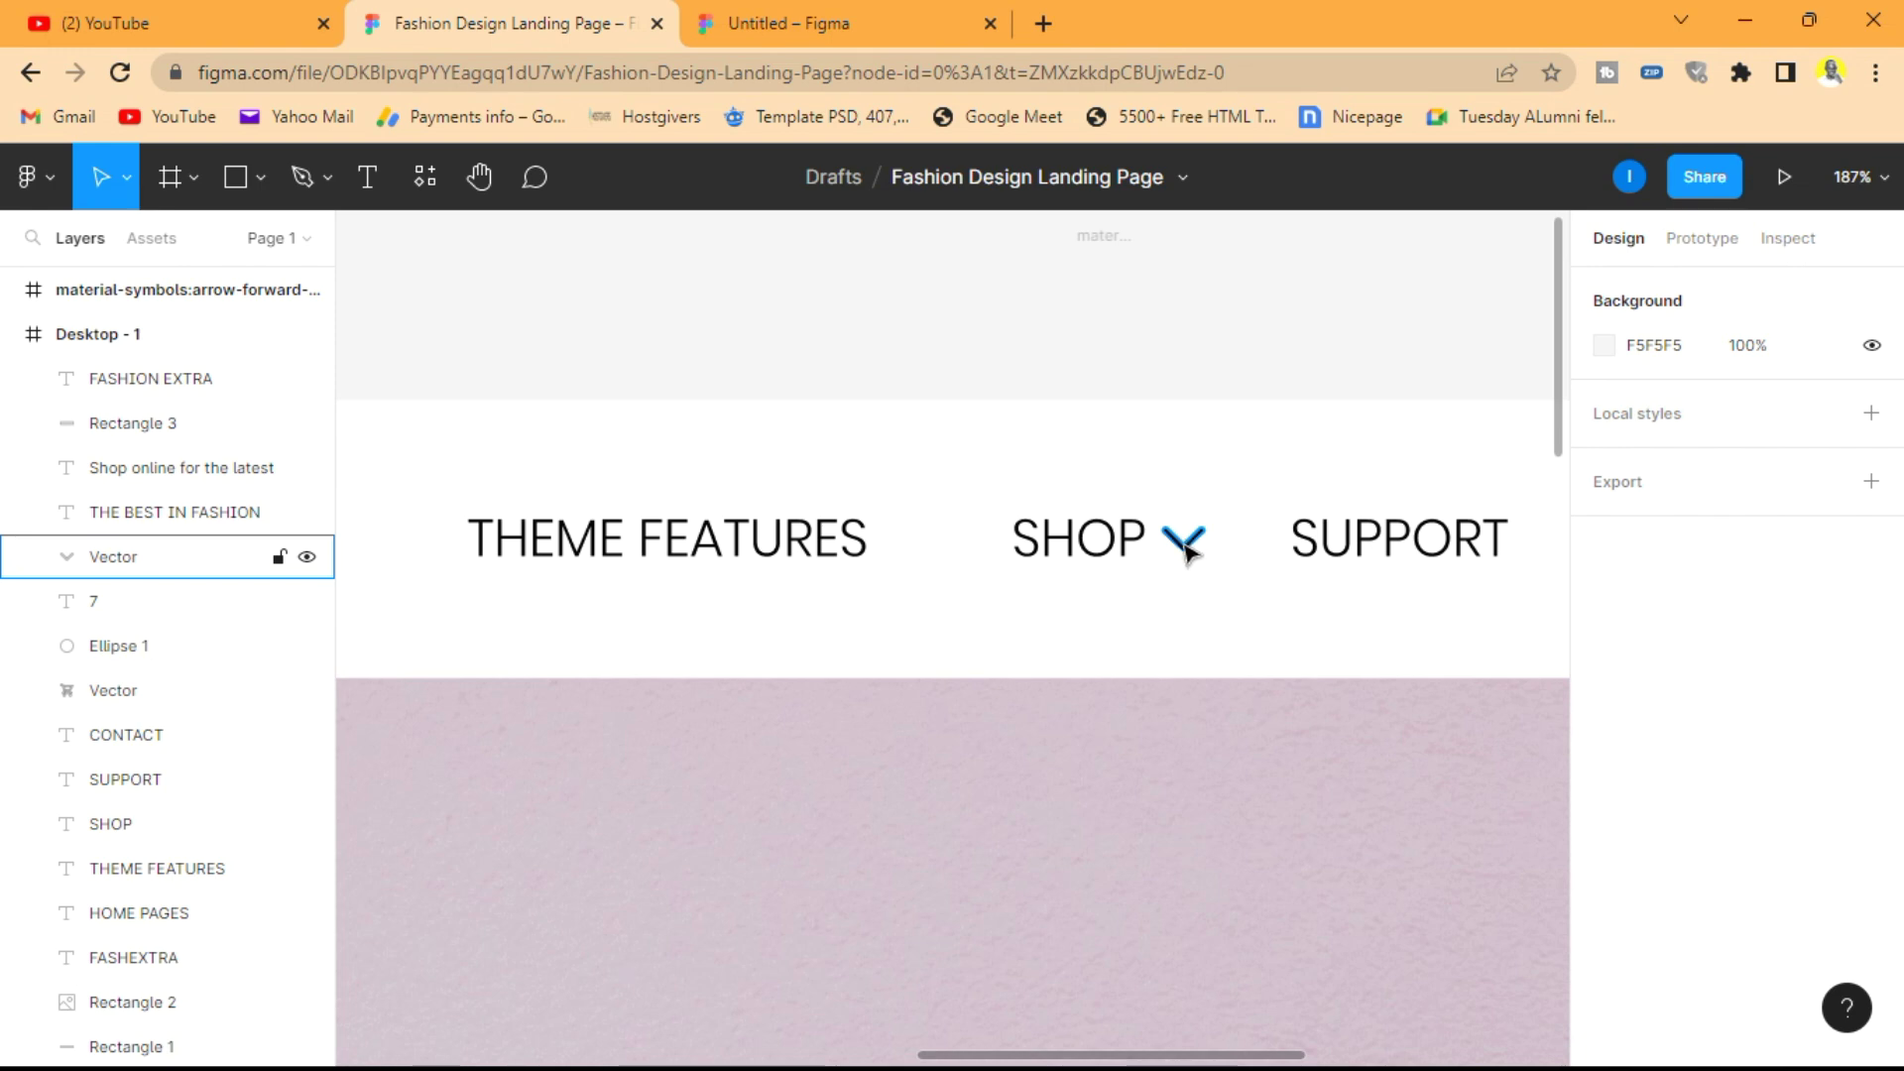
pyautogui.scroll(-6, 1237, 446)
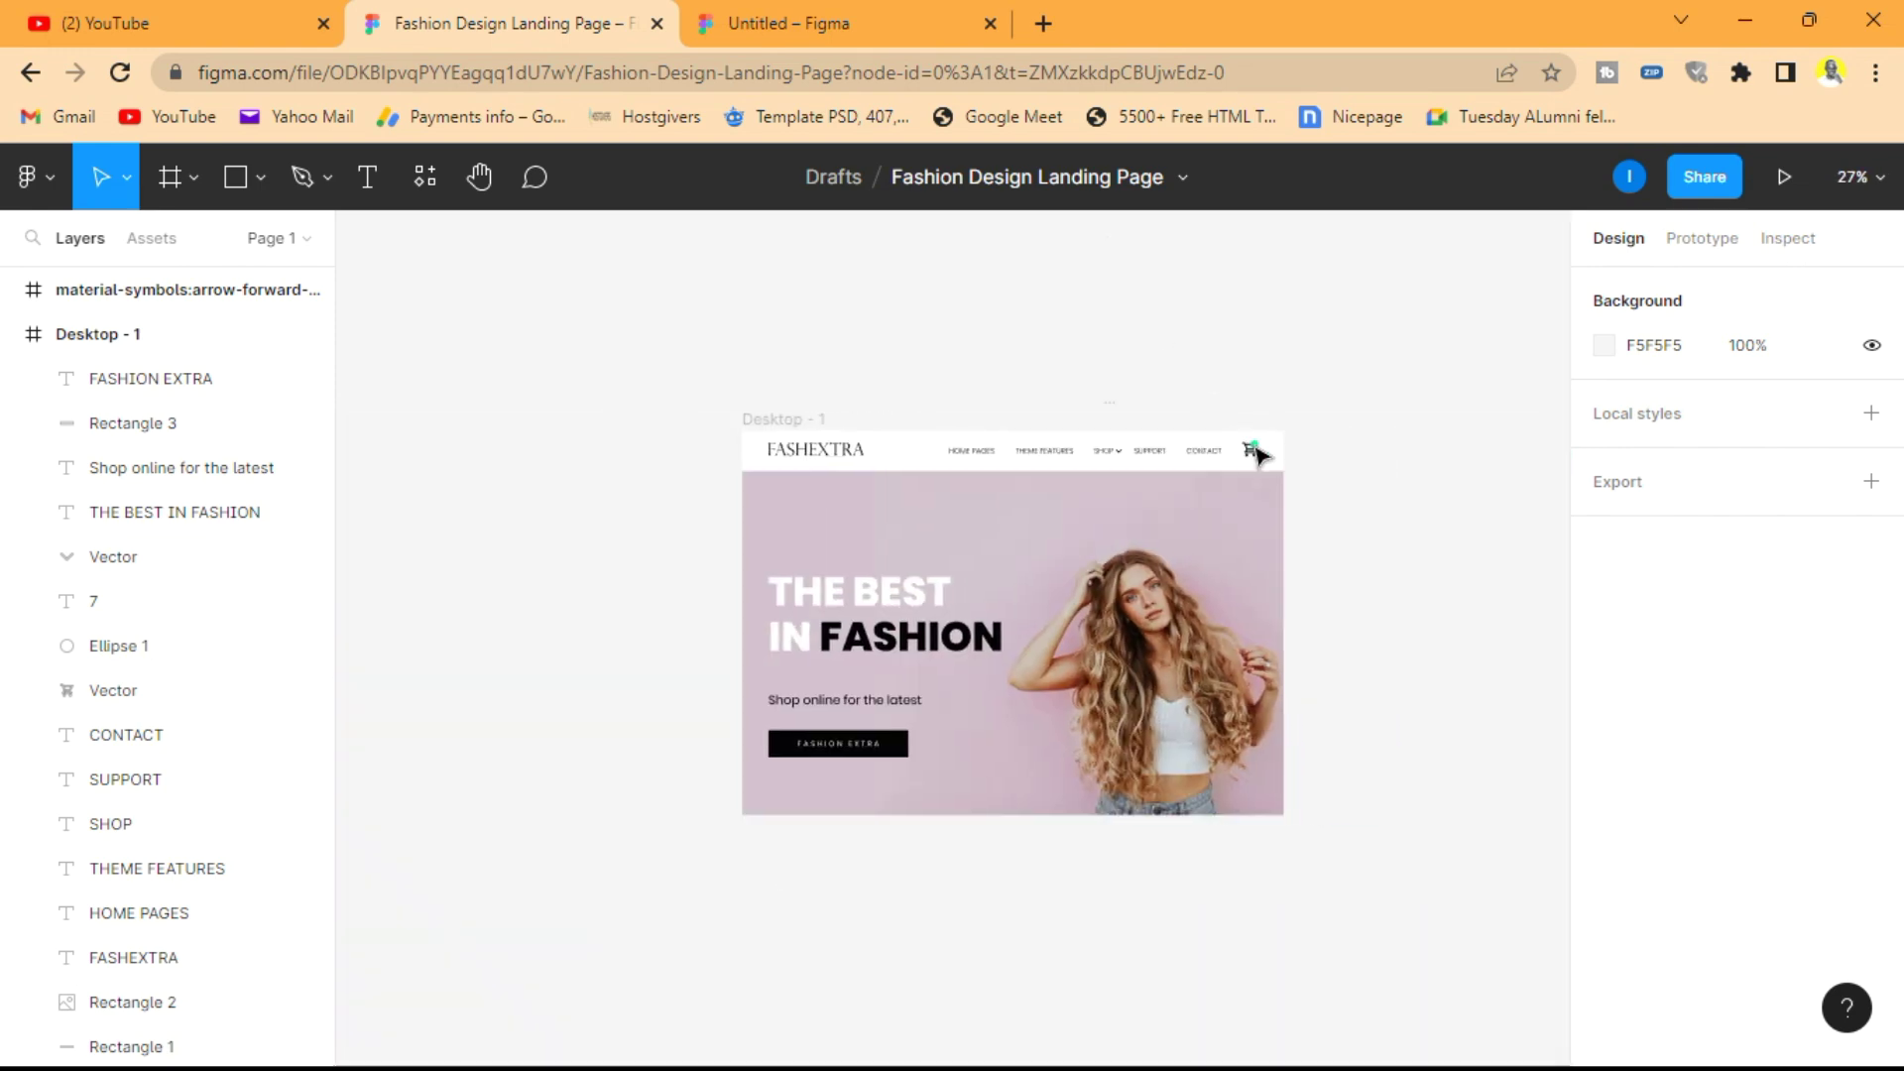
pyautogui.scroll(2, 1354, 536)
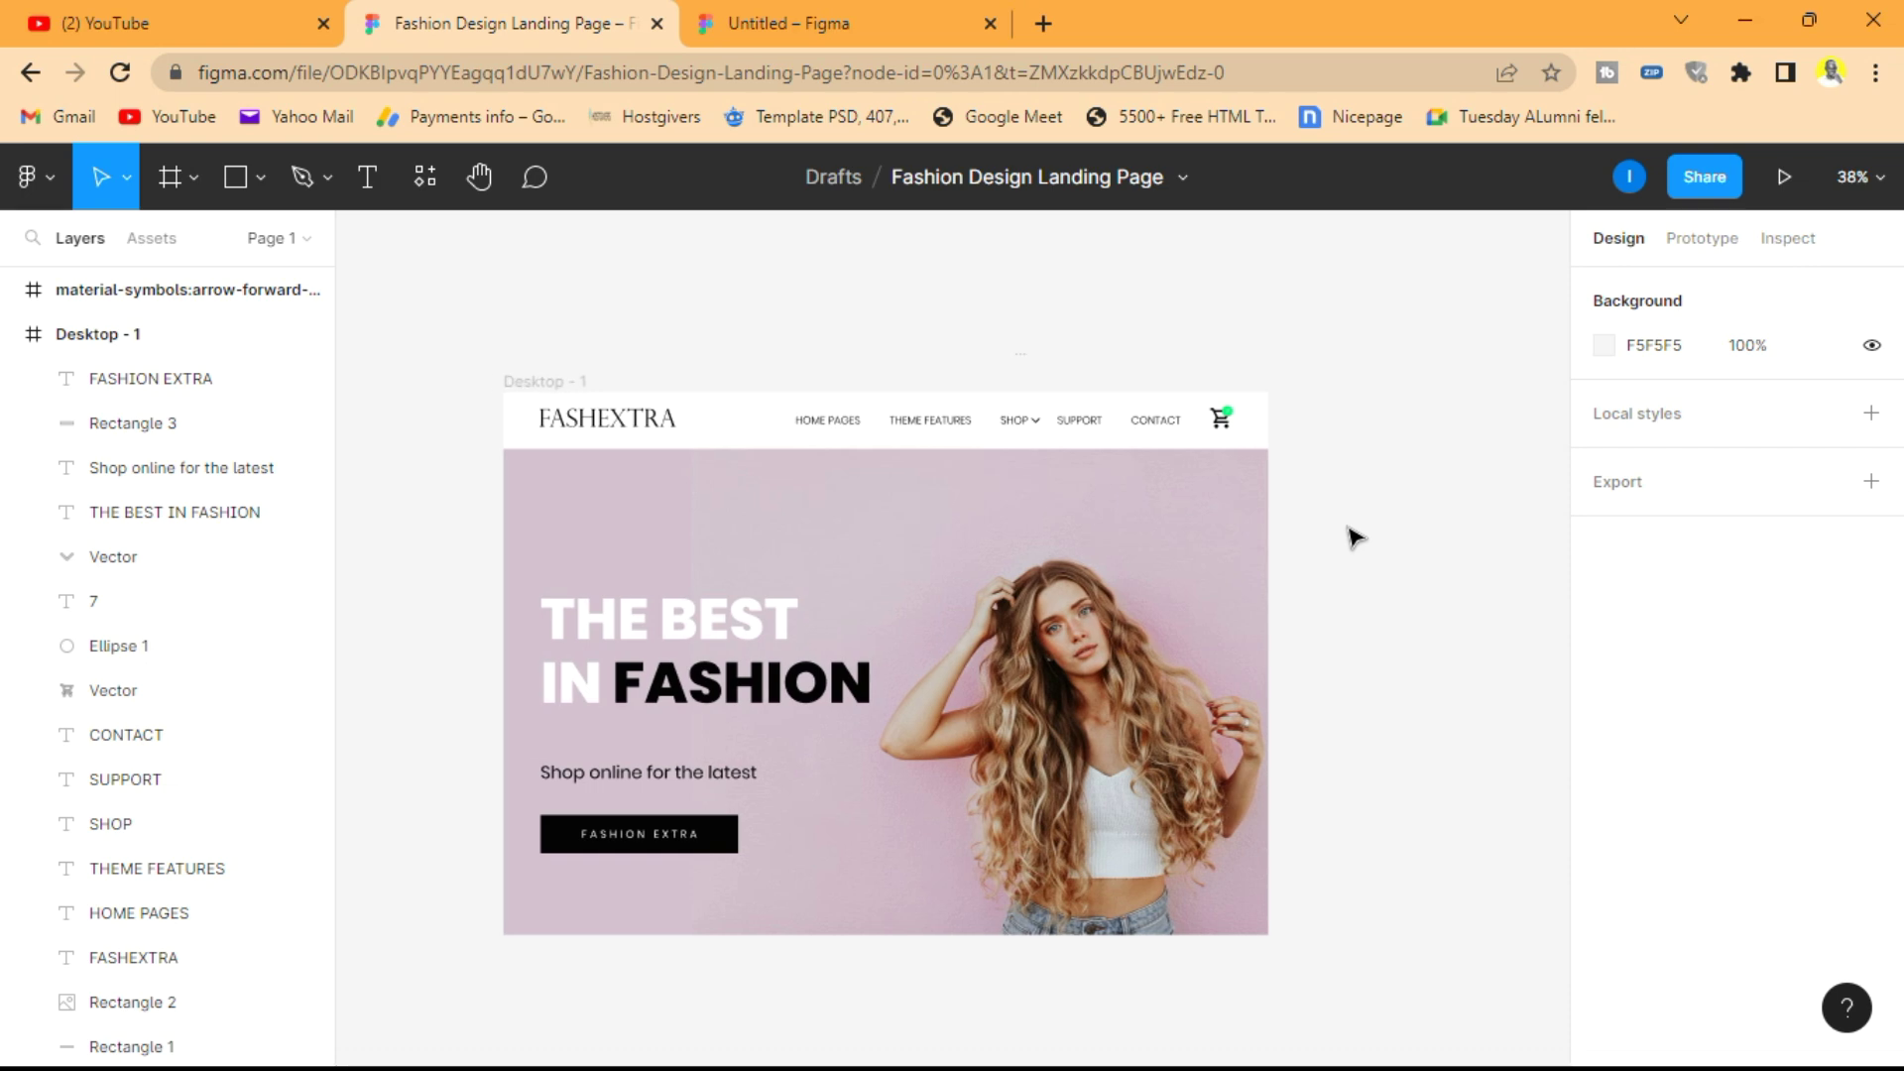
pyautogui.hscroll(-5, 1353, 537)
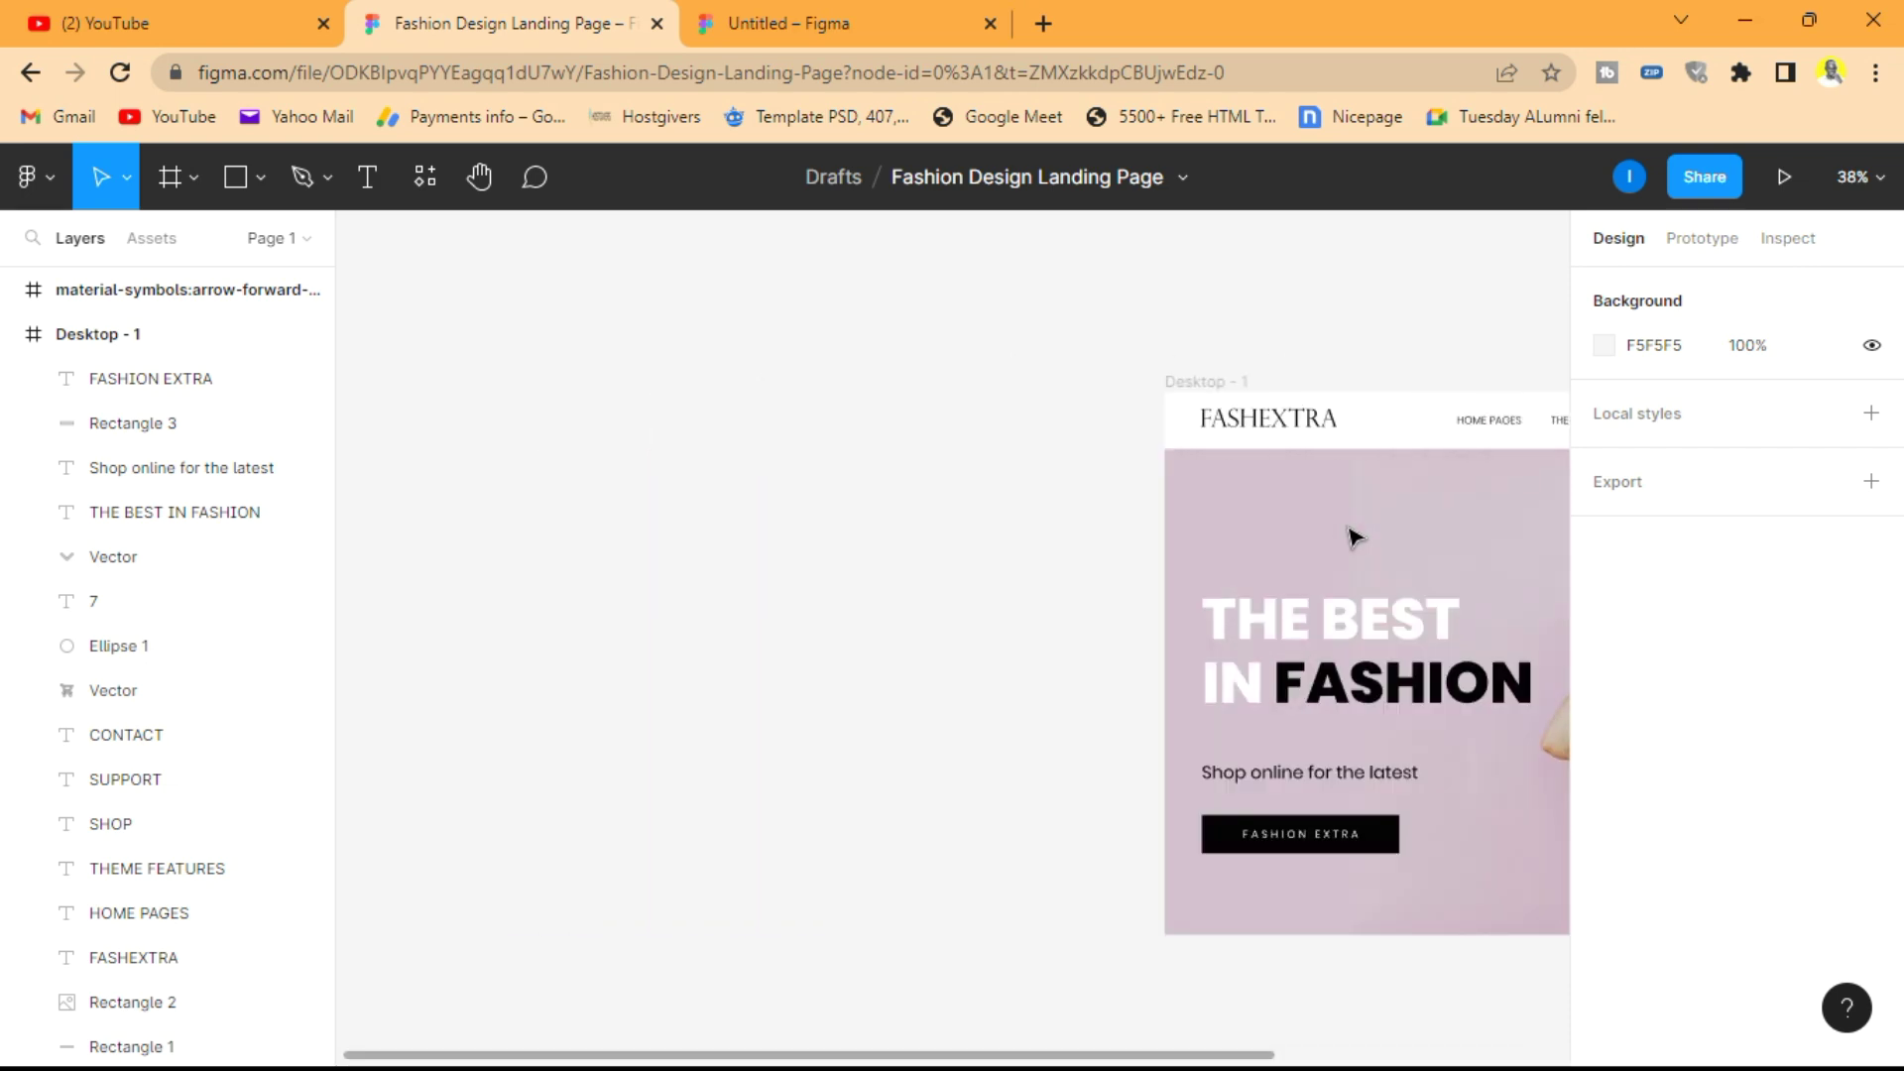
pyautogui.scroll(-2, 1354, 537)
pyautogui.hscroll(2, 1354, 536)
pyautogui.click(236, 177)
pyautogui.moveTo(680, 499); pyautogui.dragTo(880, 593)
# - Set the new rectangle's width to 1088 and its height to 491
pyautogui.click(1662, 408)
pyautogui.doubleClick(1662, 409)
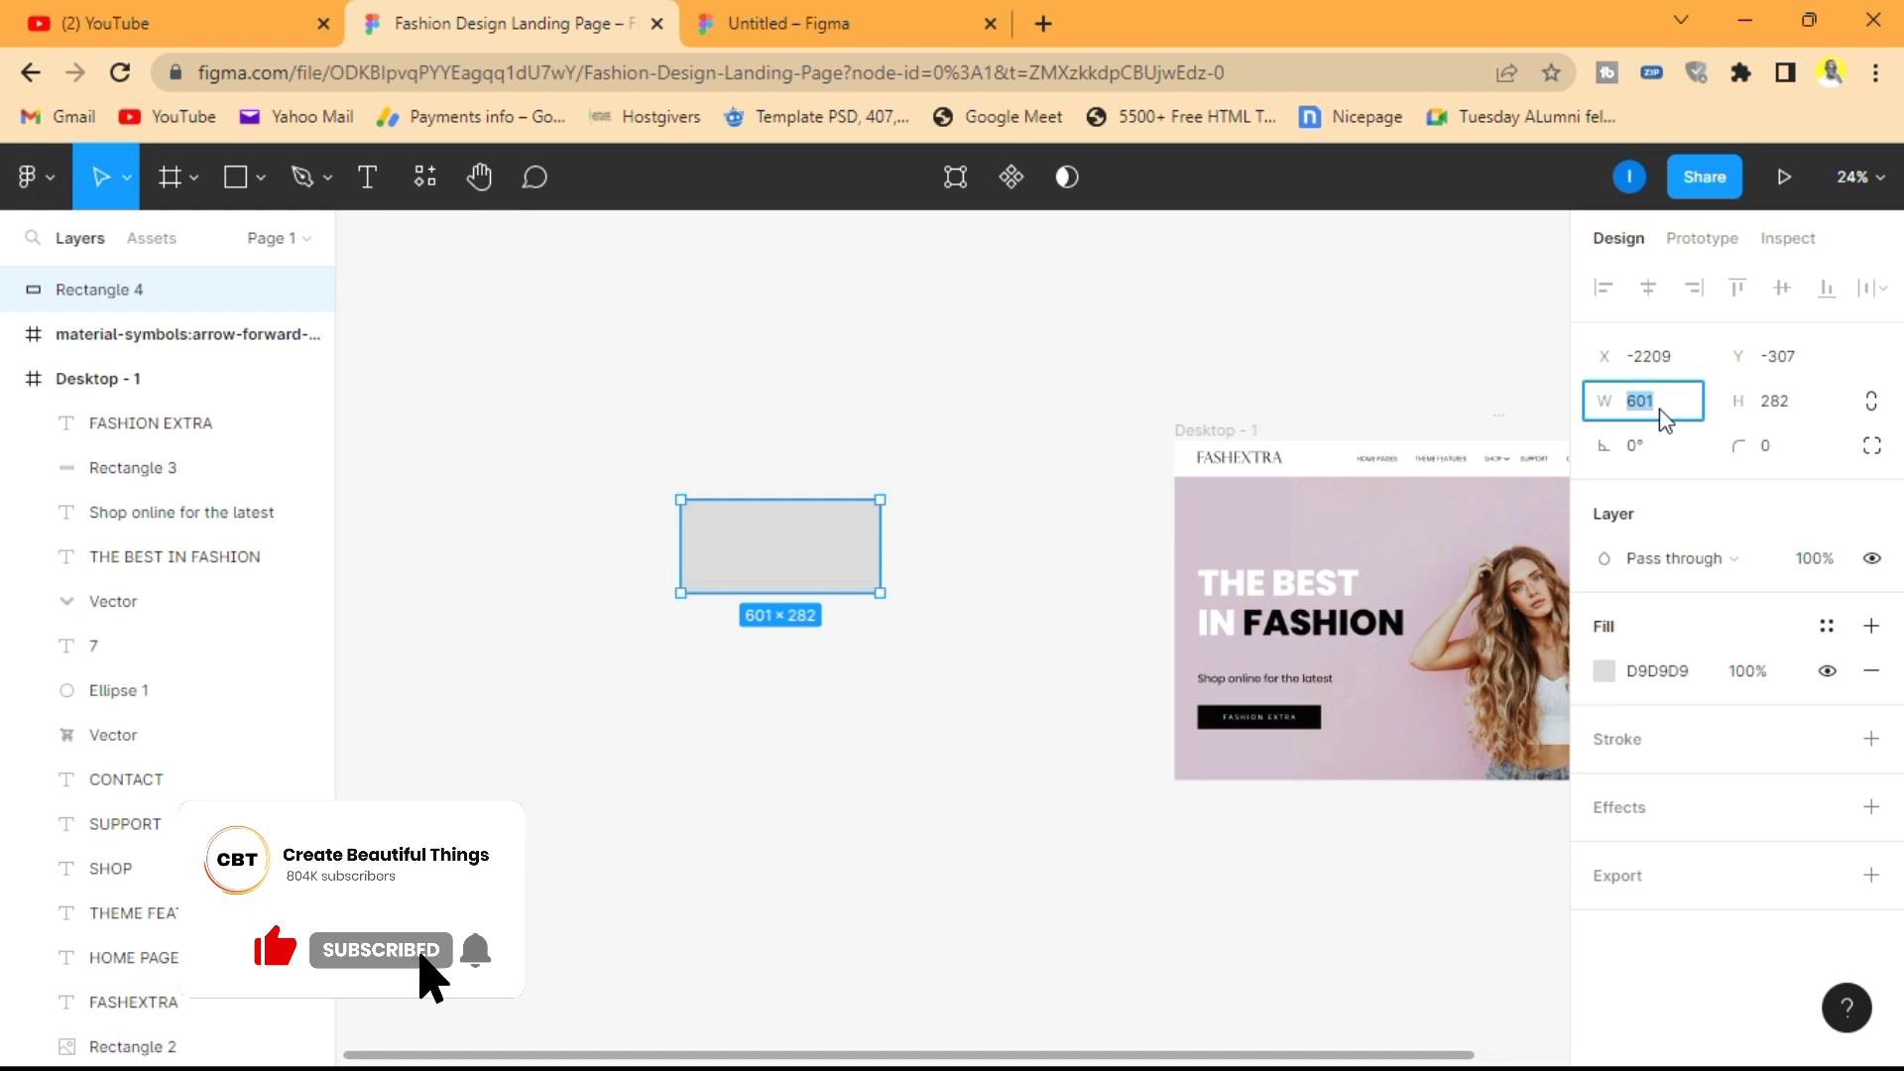
pyautogui.write('10')
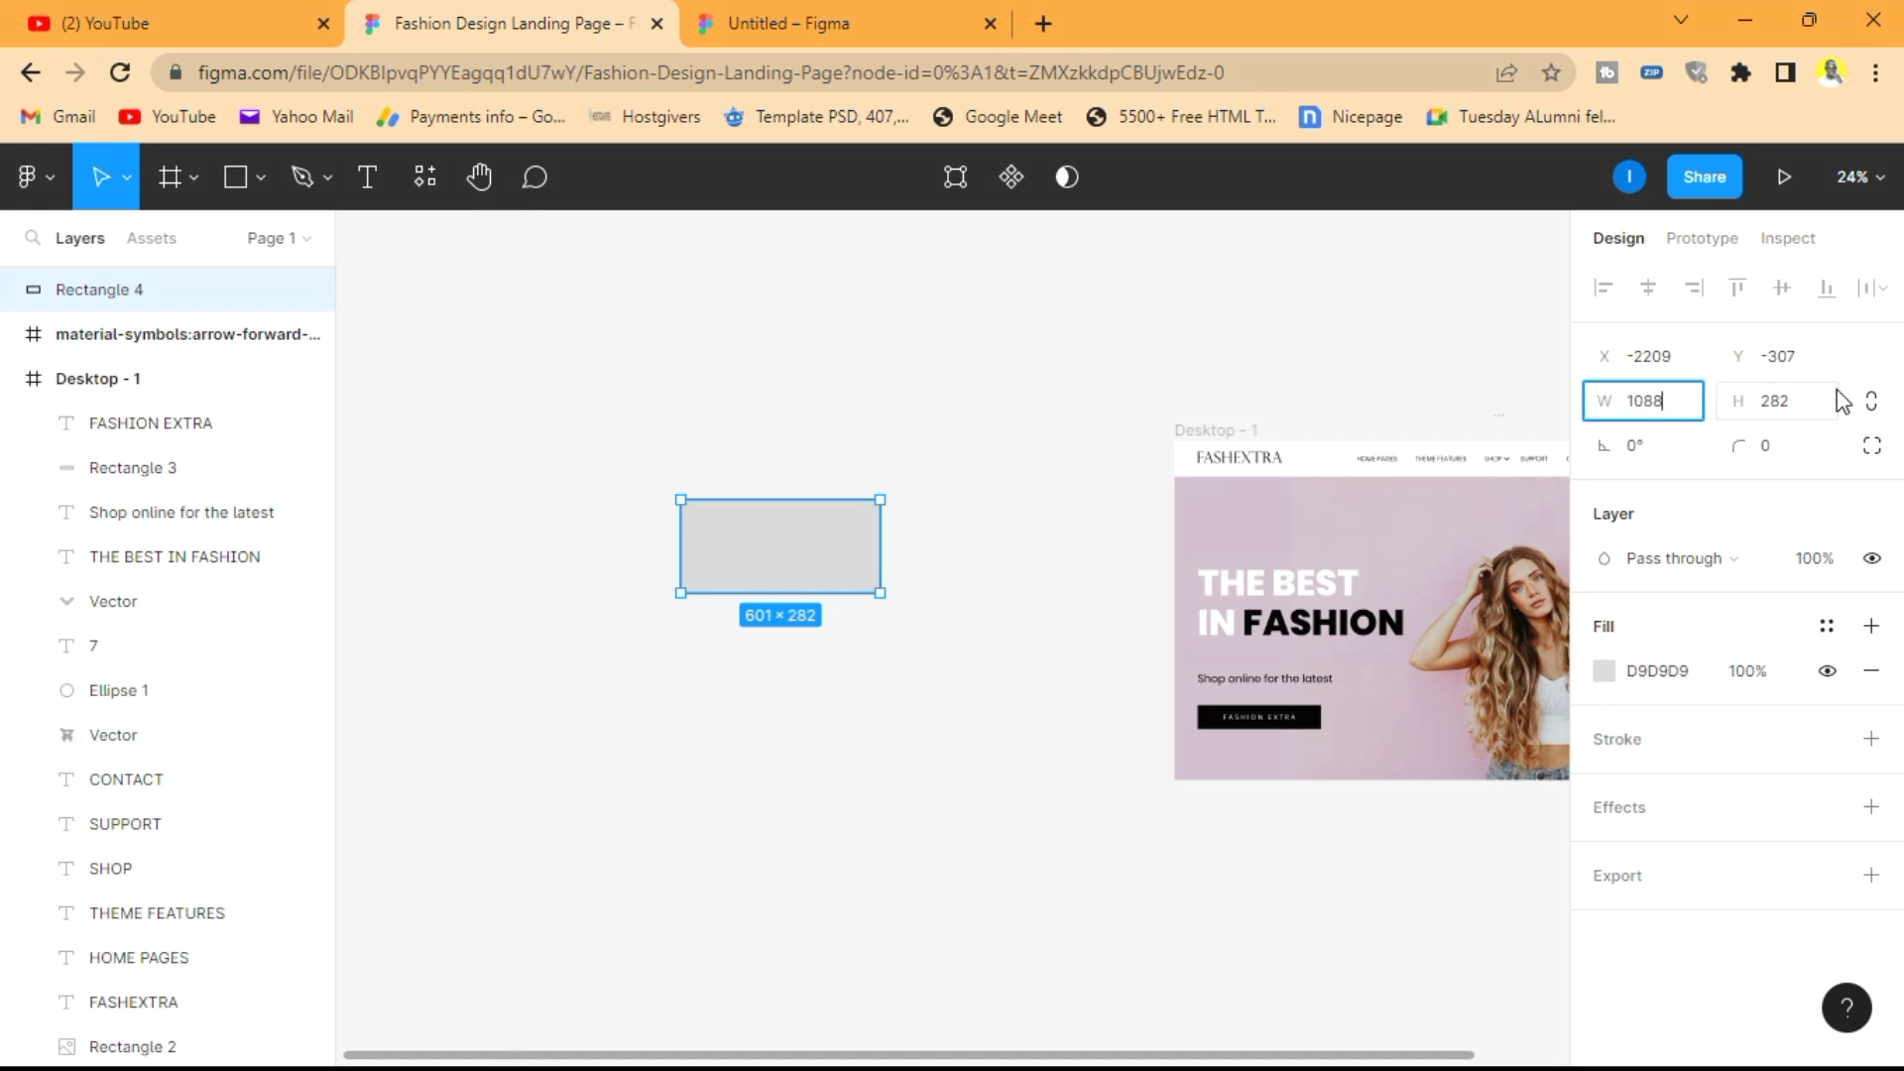
pyautogui.write('88')
pyautogui.click(1801, 404)
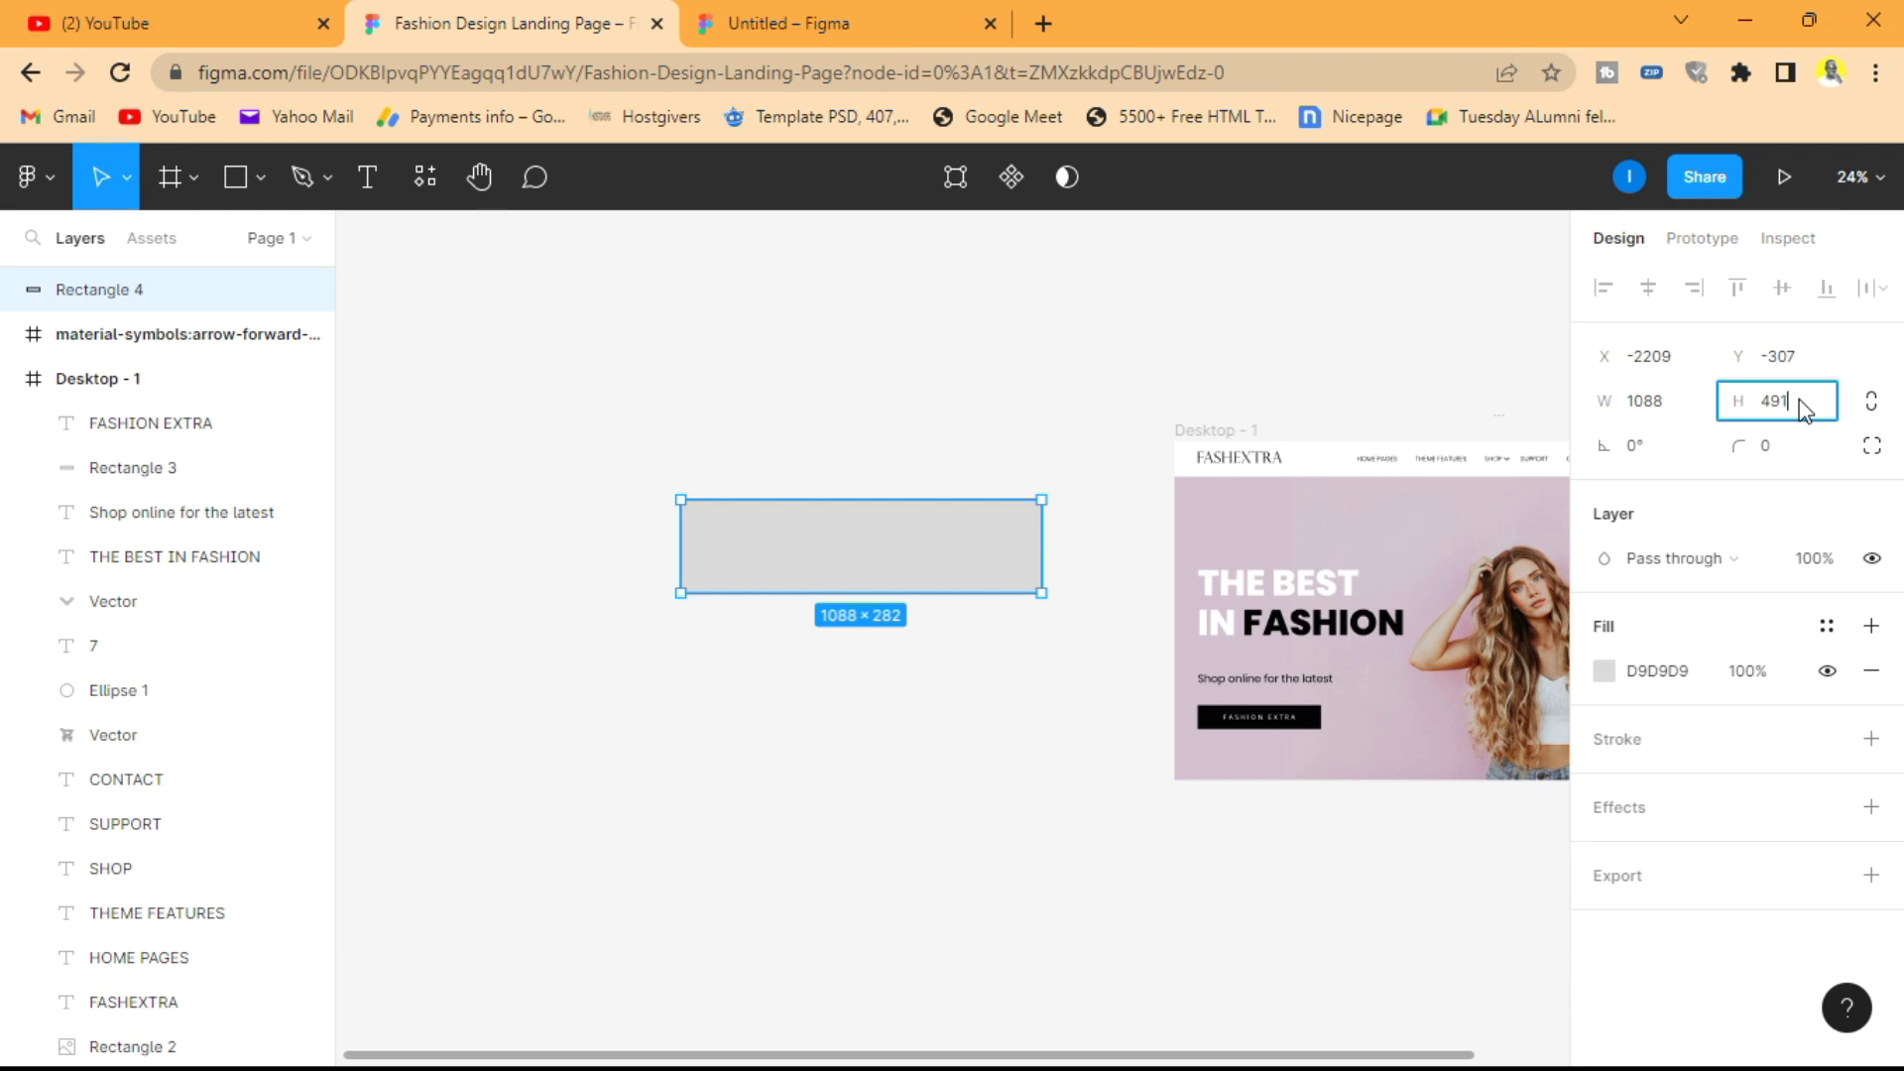
pyautogui.press('Return')
pyautogui.click(999, 412)
# - Change the rectangle's fill to solid white, FFFFFF
pyautogui.click(919, 551)
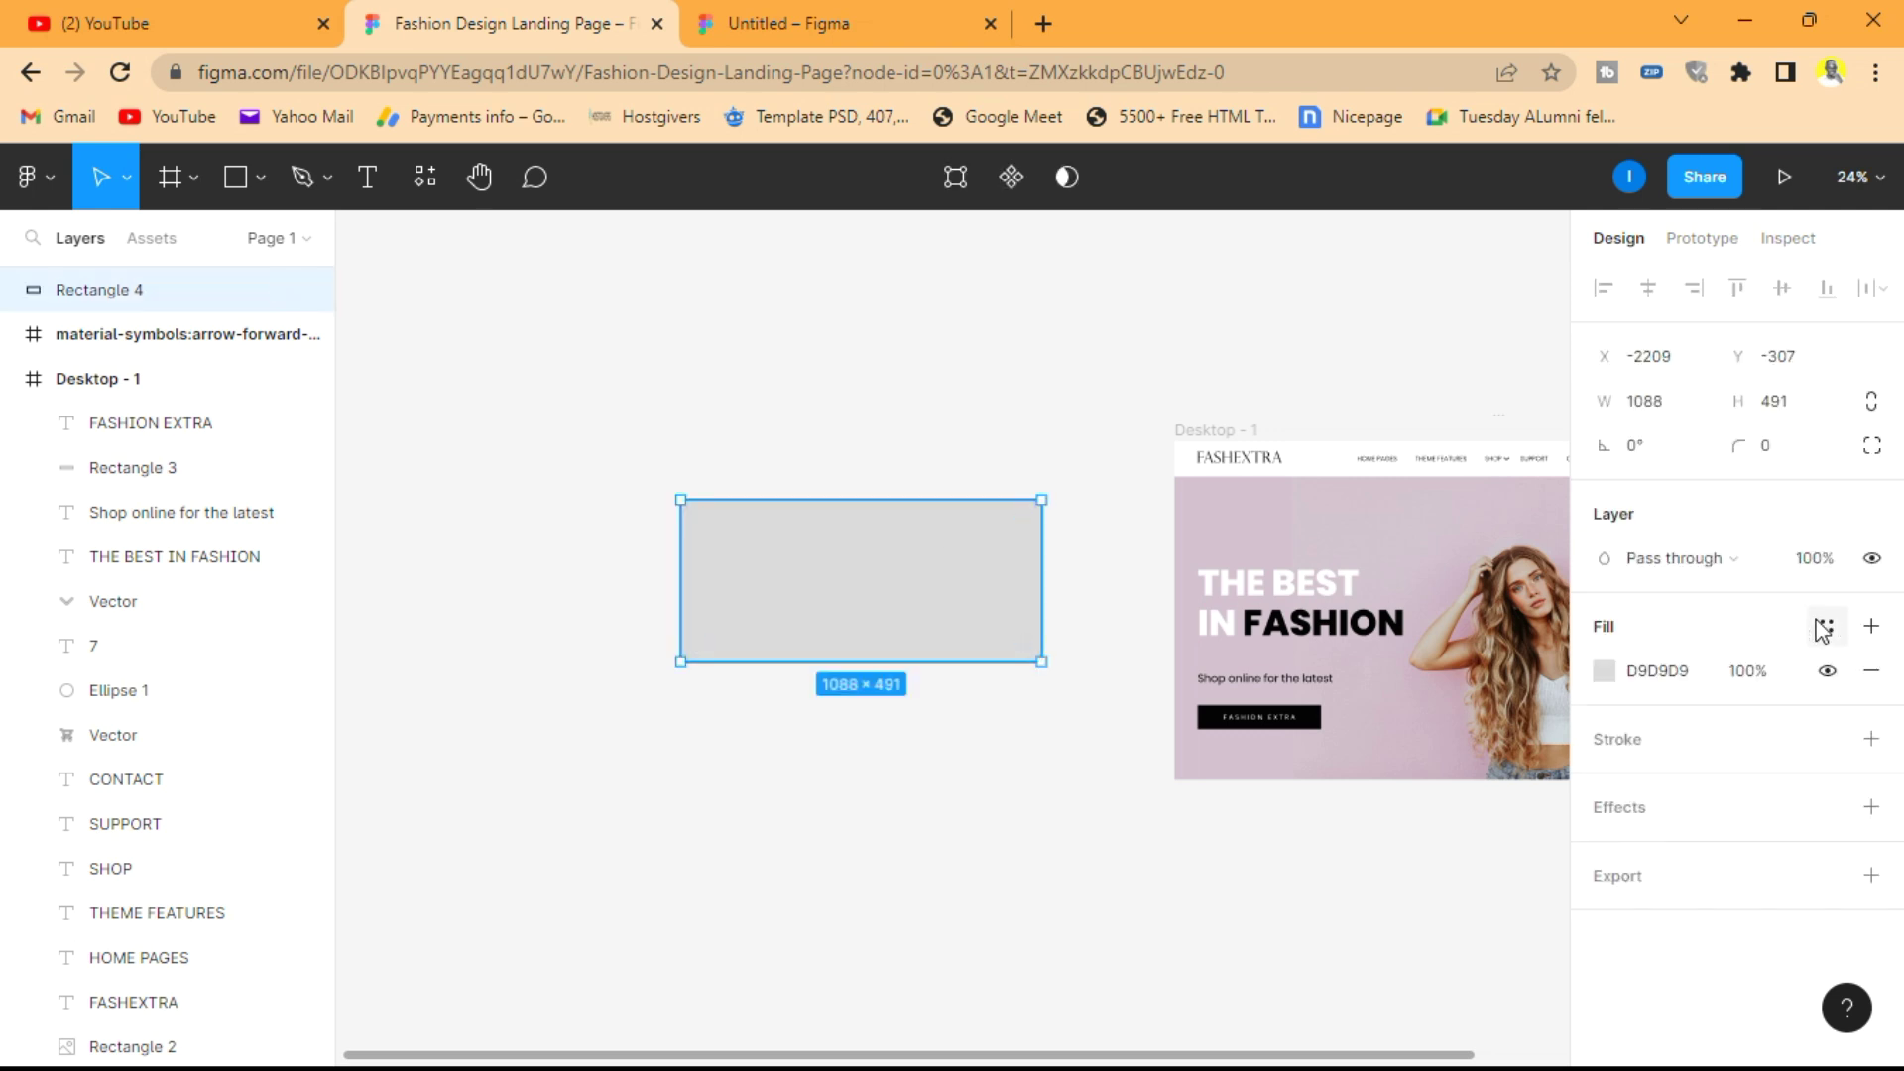
pyautogui.click(1604, 671)
pyautogui.moveTo(1402, 459); pyautogui.dragTo(1099, 339)
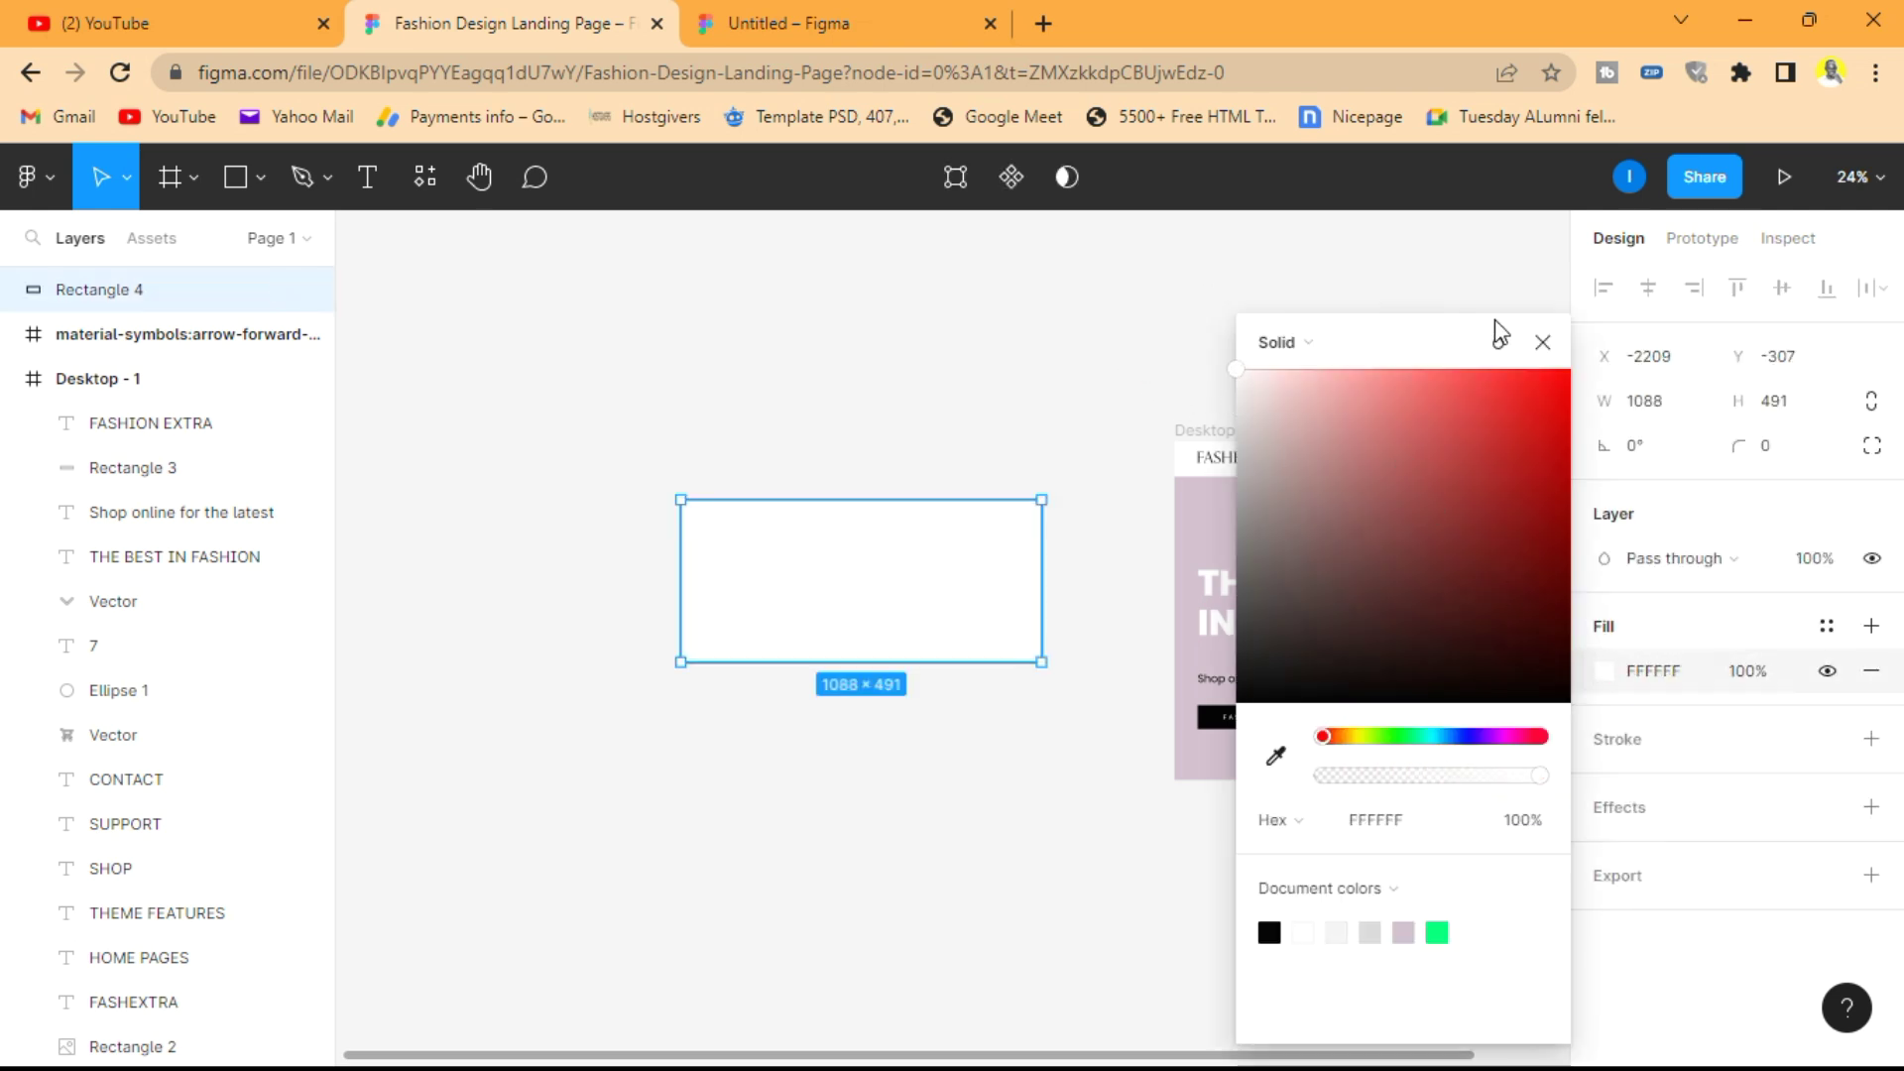
pyautogui.click(1542, 342)
# - Change the canvas background to the turquoise colour 78E4D1
pyautogui.click(981, 330)
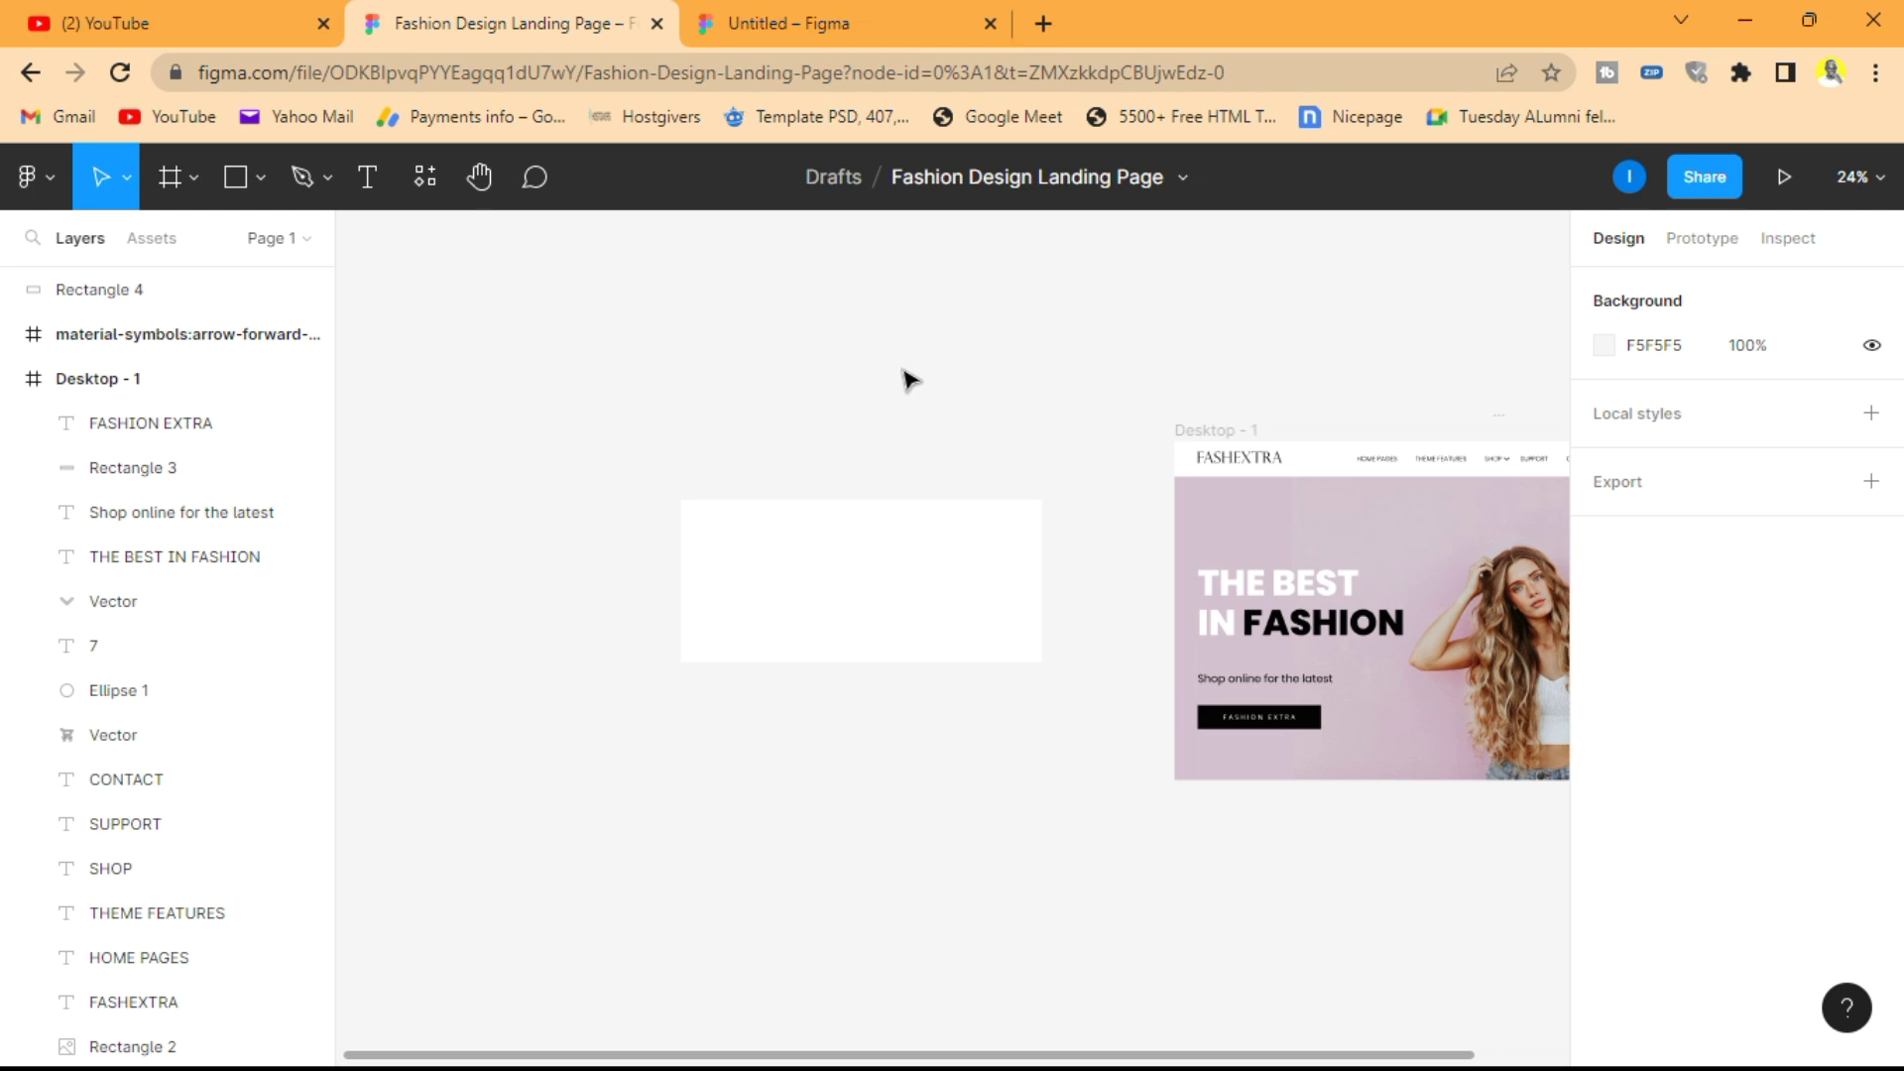
pyautogui.click(1611, 347)
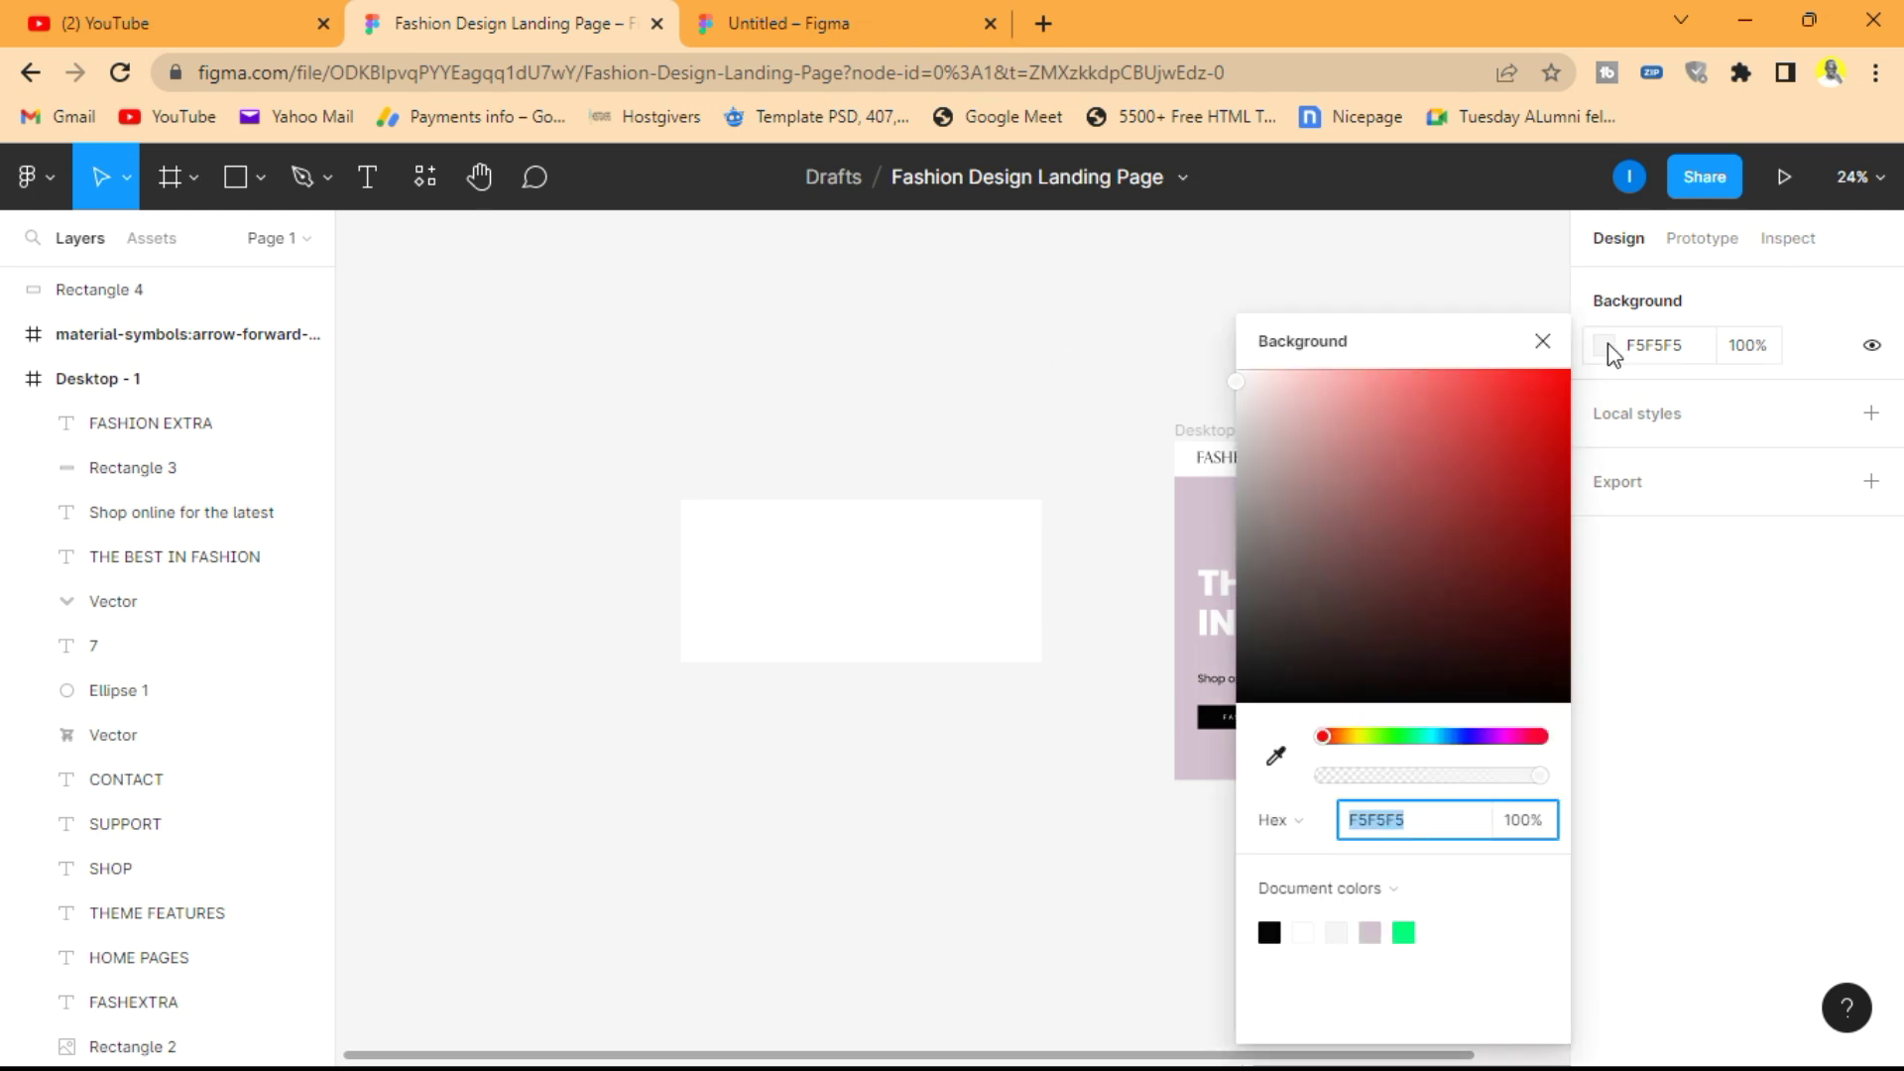
pyautogui.click(1426, 736)
pyautogui.moveTo(1406, 568); pyautogui.dragTo(1389, 406)
pyautogui.click(1543, 341)
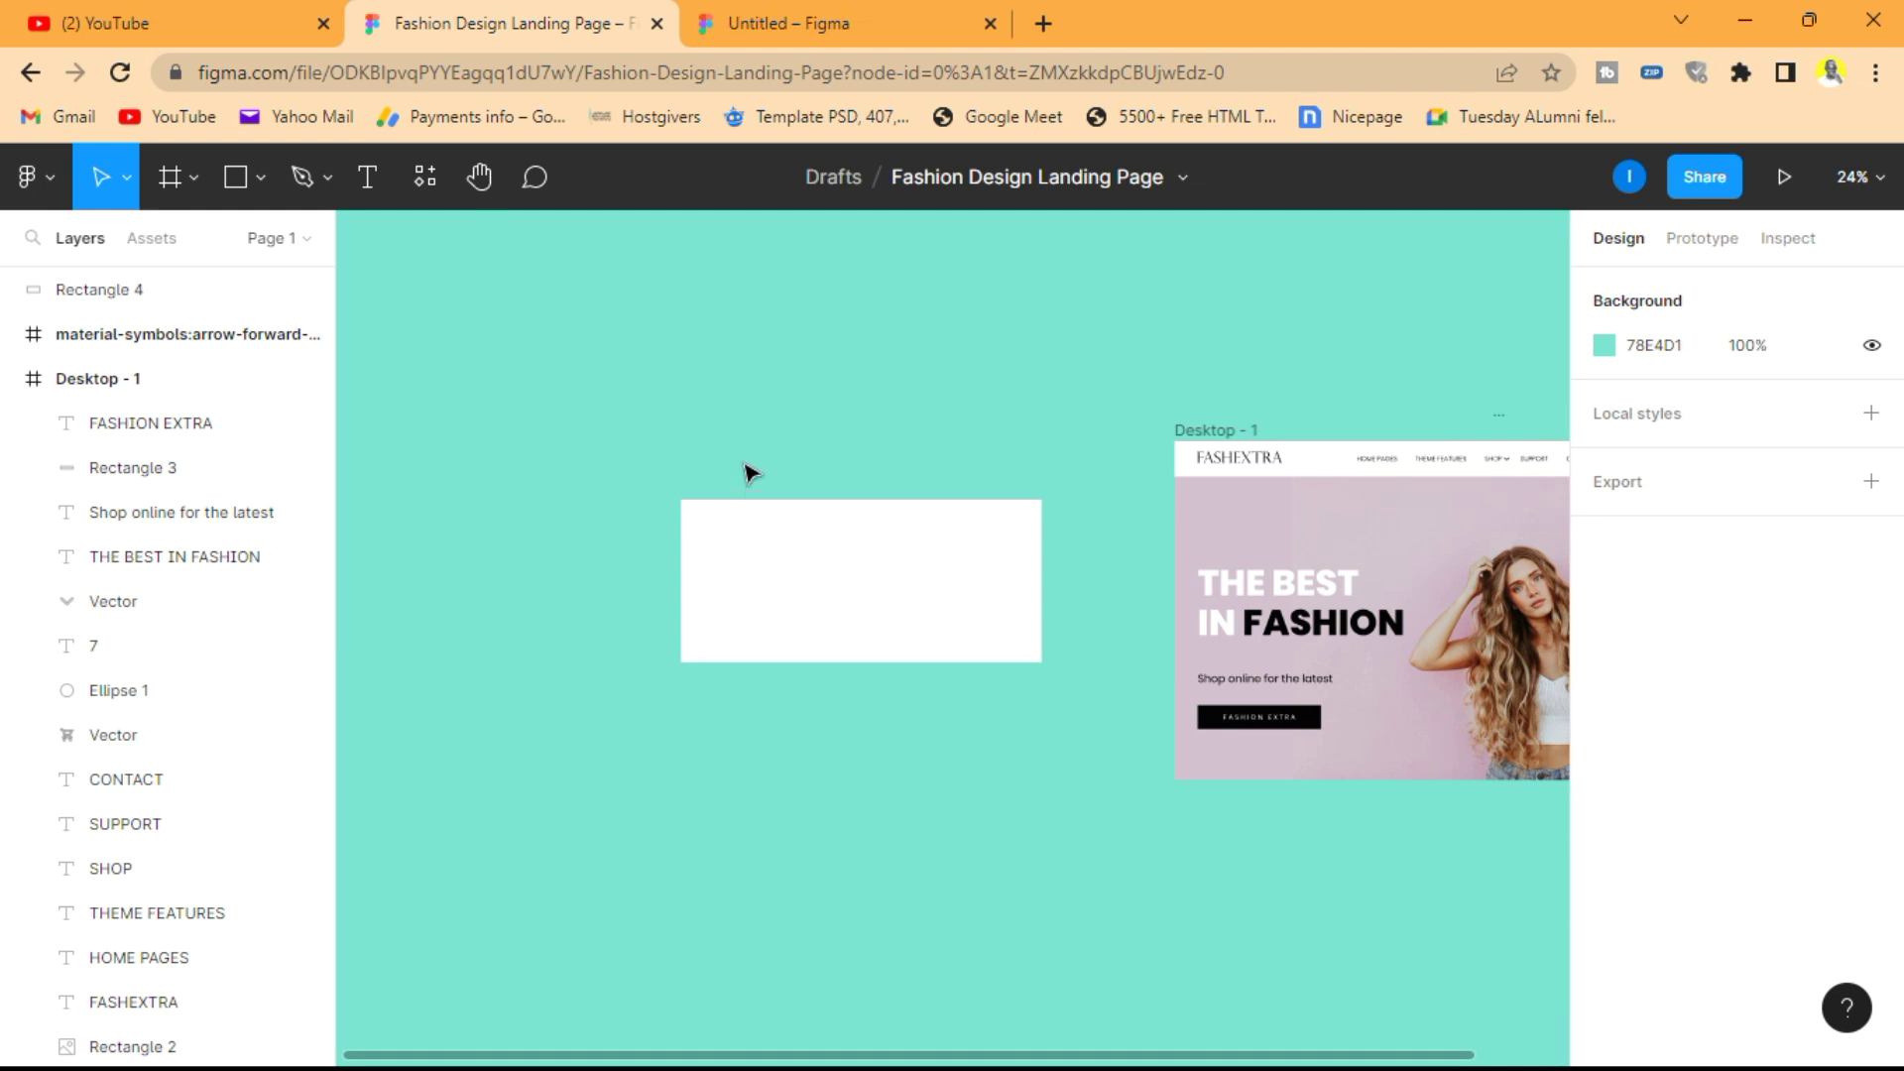
# - Add the heading text MEN inside the white rectangle near its upper-left corner
pyautogui.scroll(5, 748, 472)
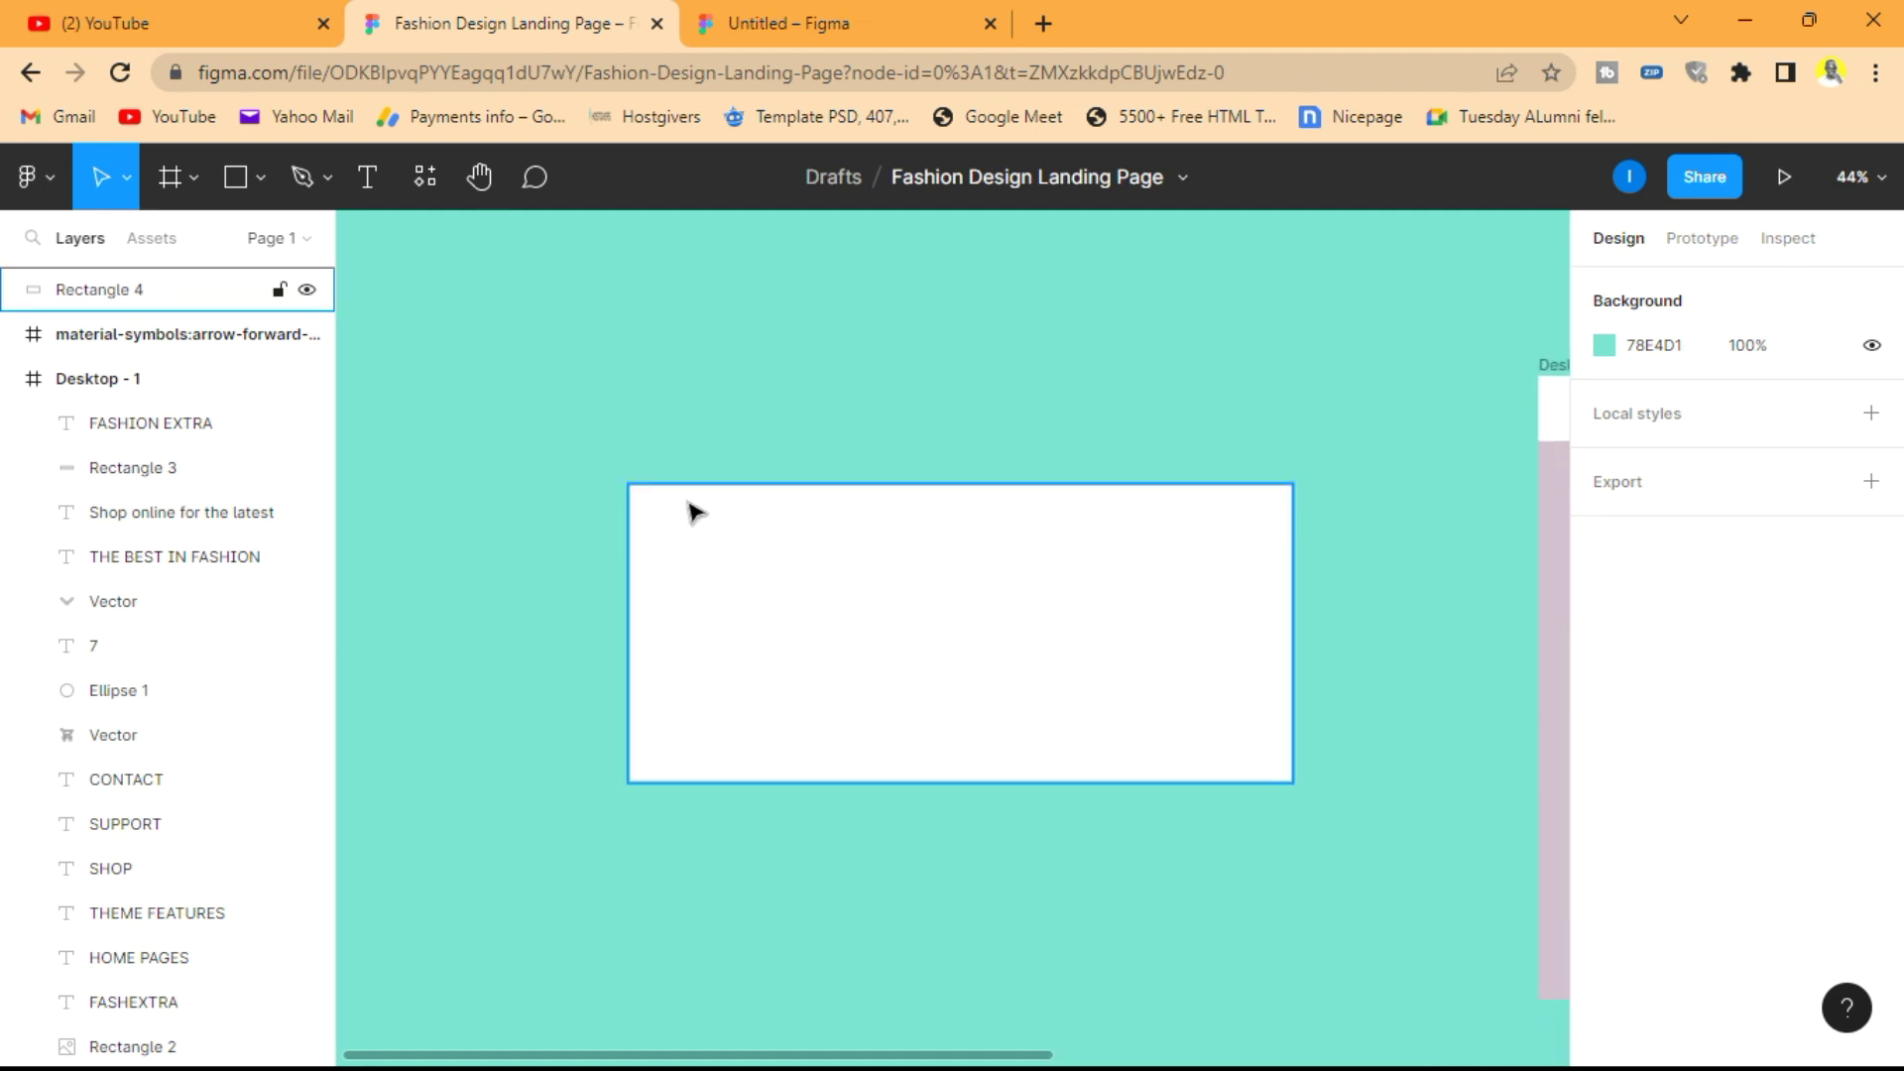
pyautogui.scroll(2, 687, 501)
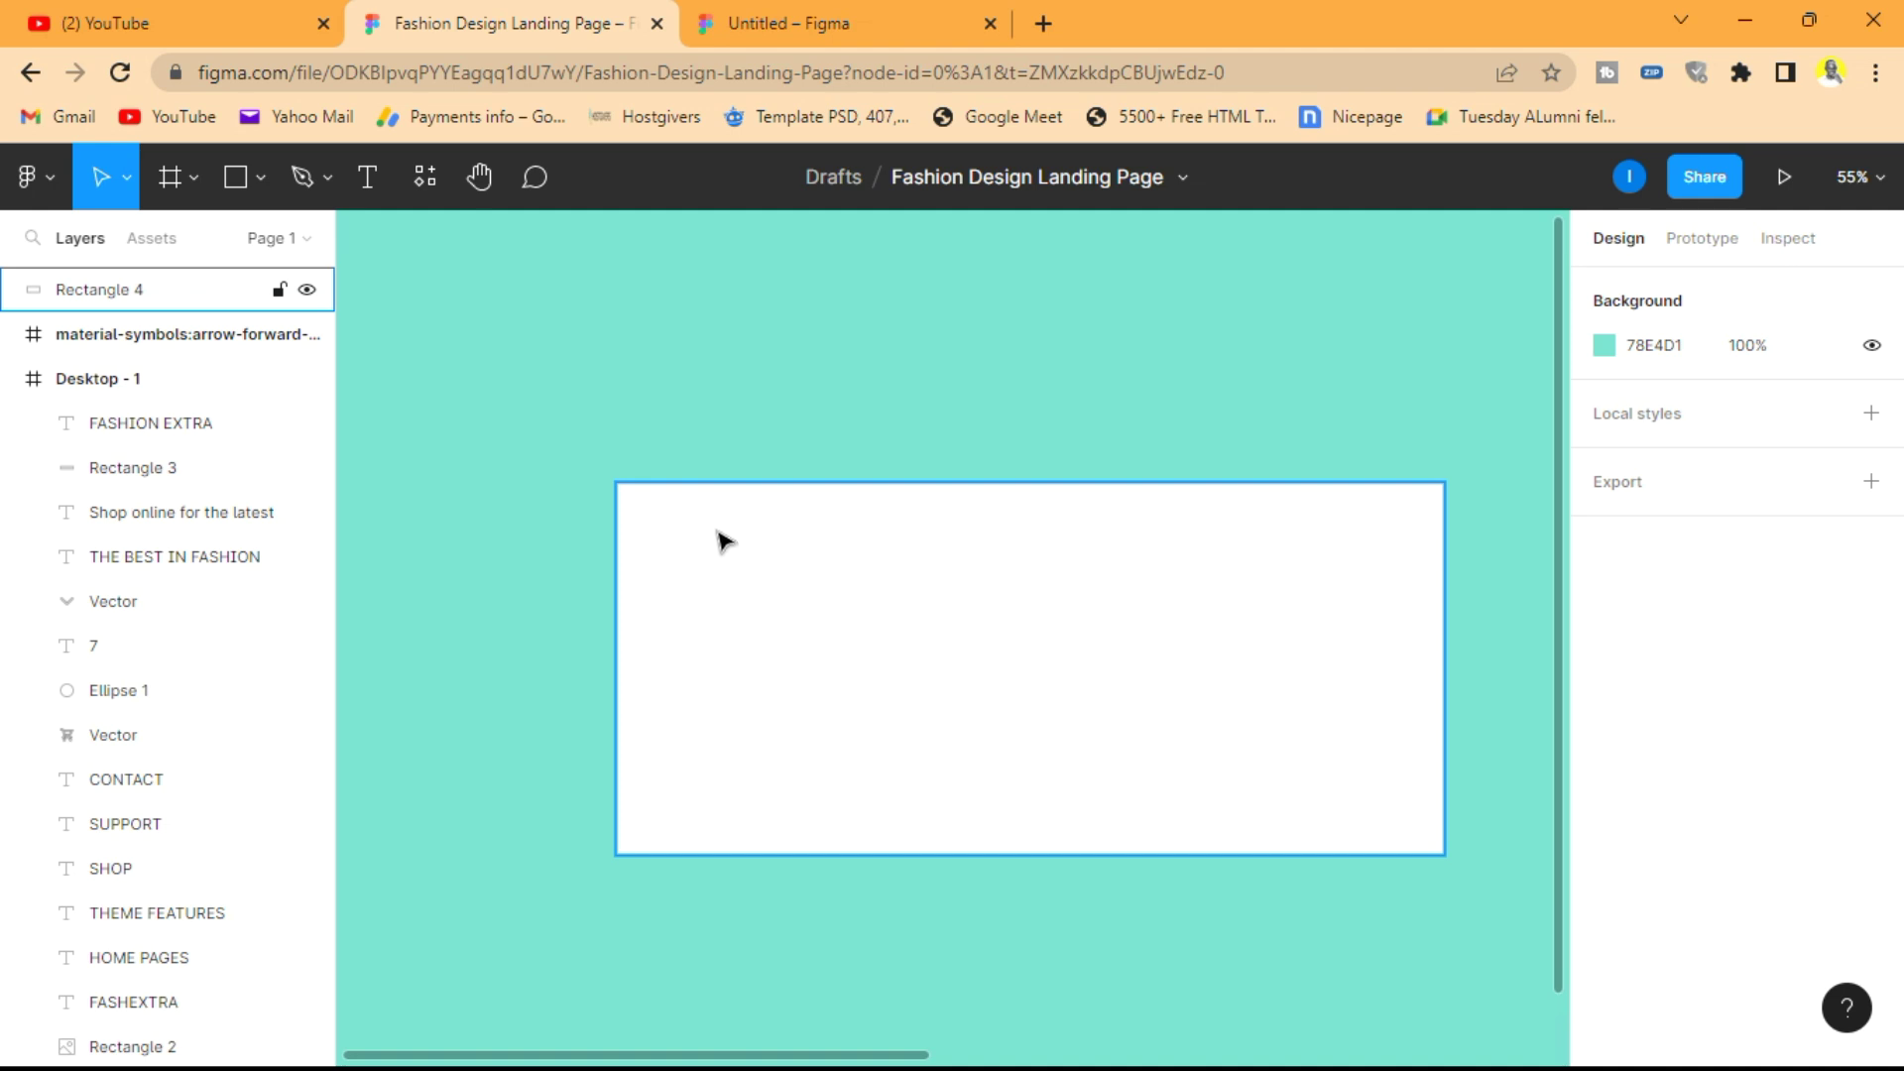
pyautogui.scroll(3, 724, 540)
pyautogui.click(368, 180)
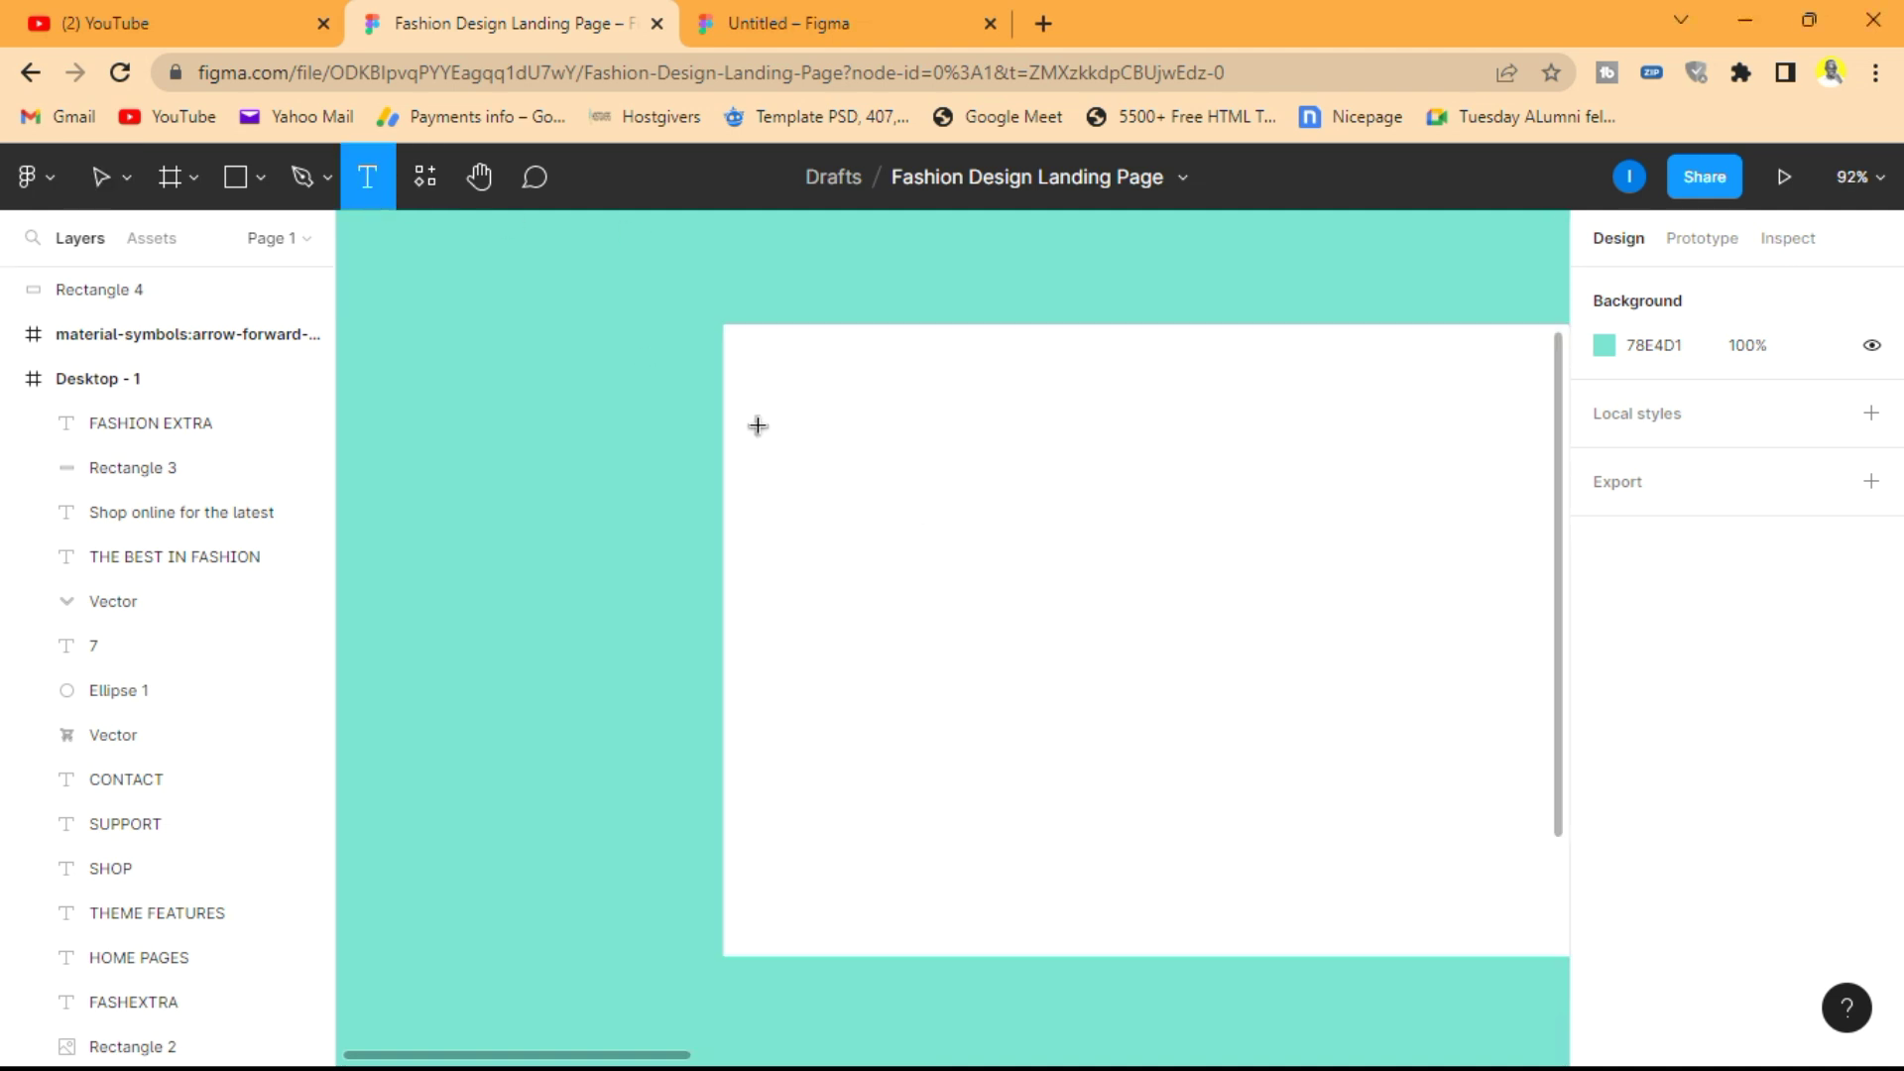
pyautogui.click(829, 440)
pyautogui.write('MEN')
pyautogui.press('Escape')
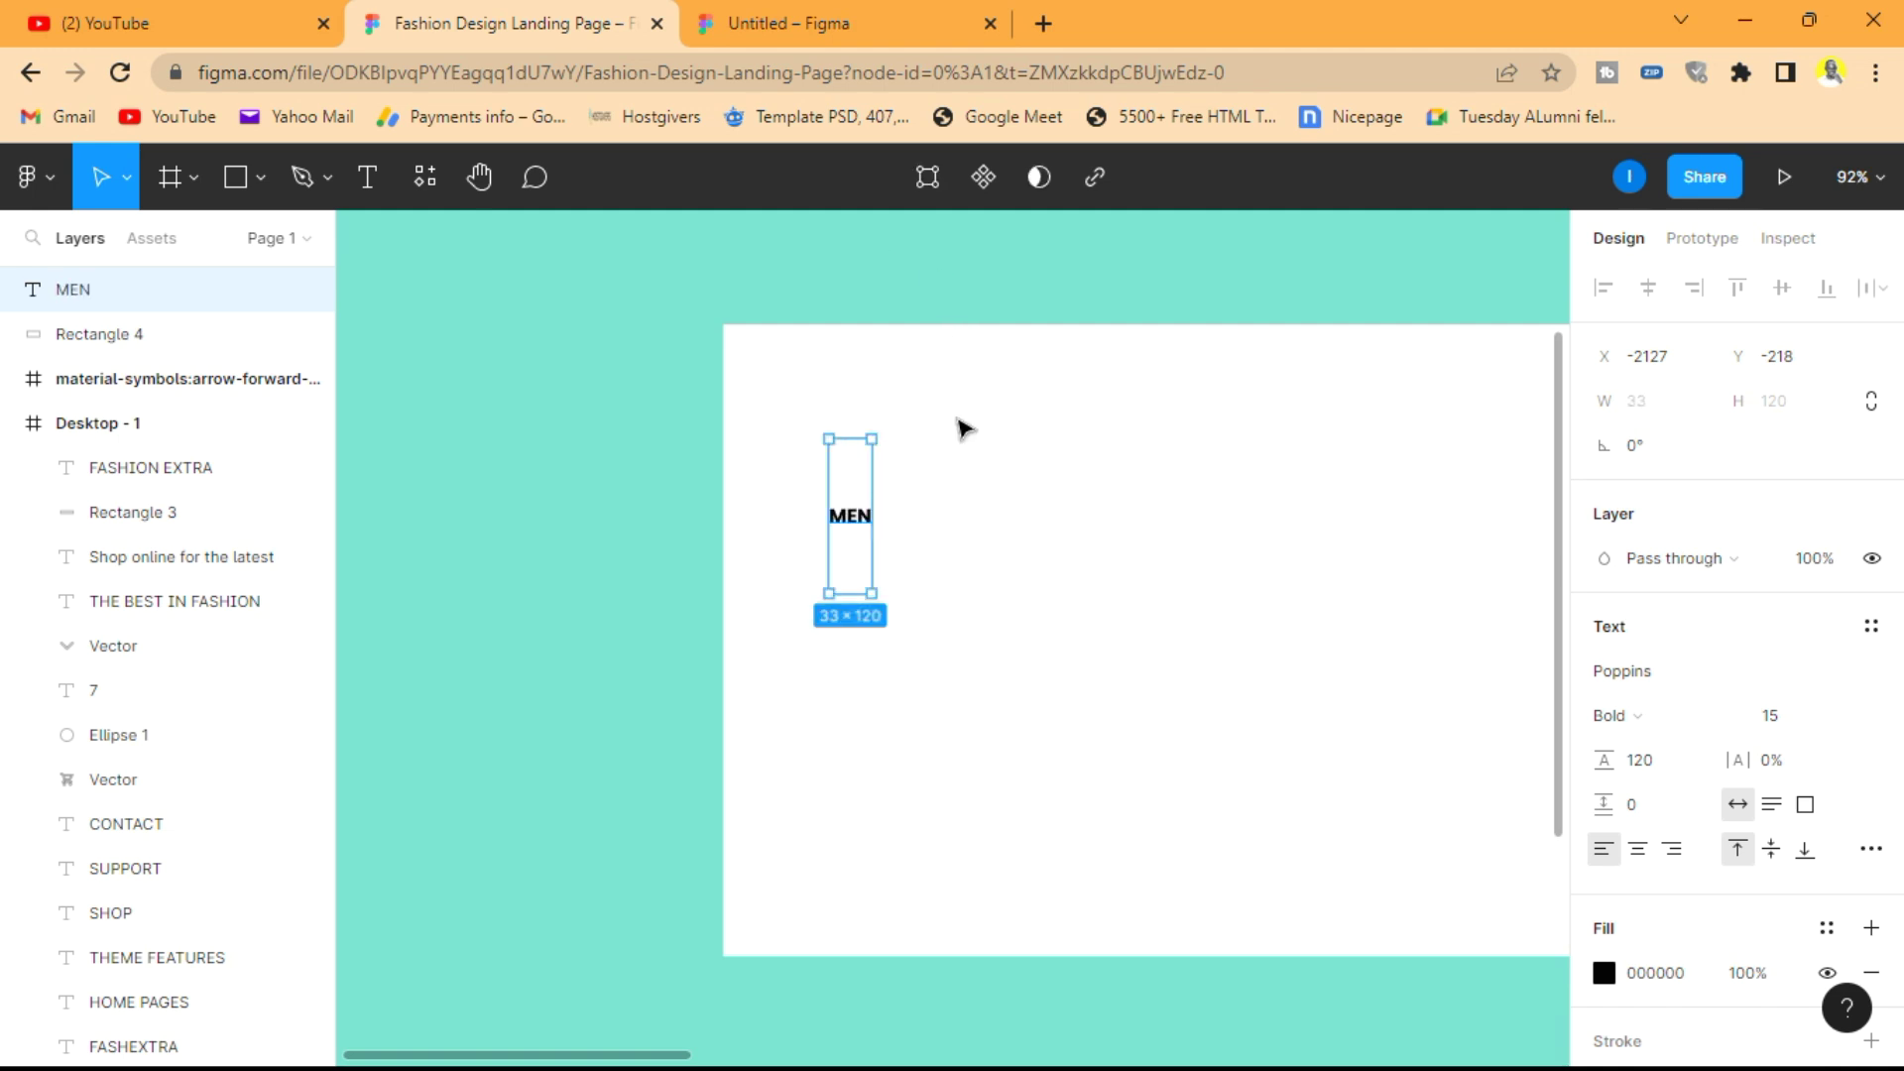
# - Set the MEN heading's font size to 21 and move it up and slightly left within the white rectangle
pyautogui.click(1801, 731)
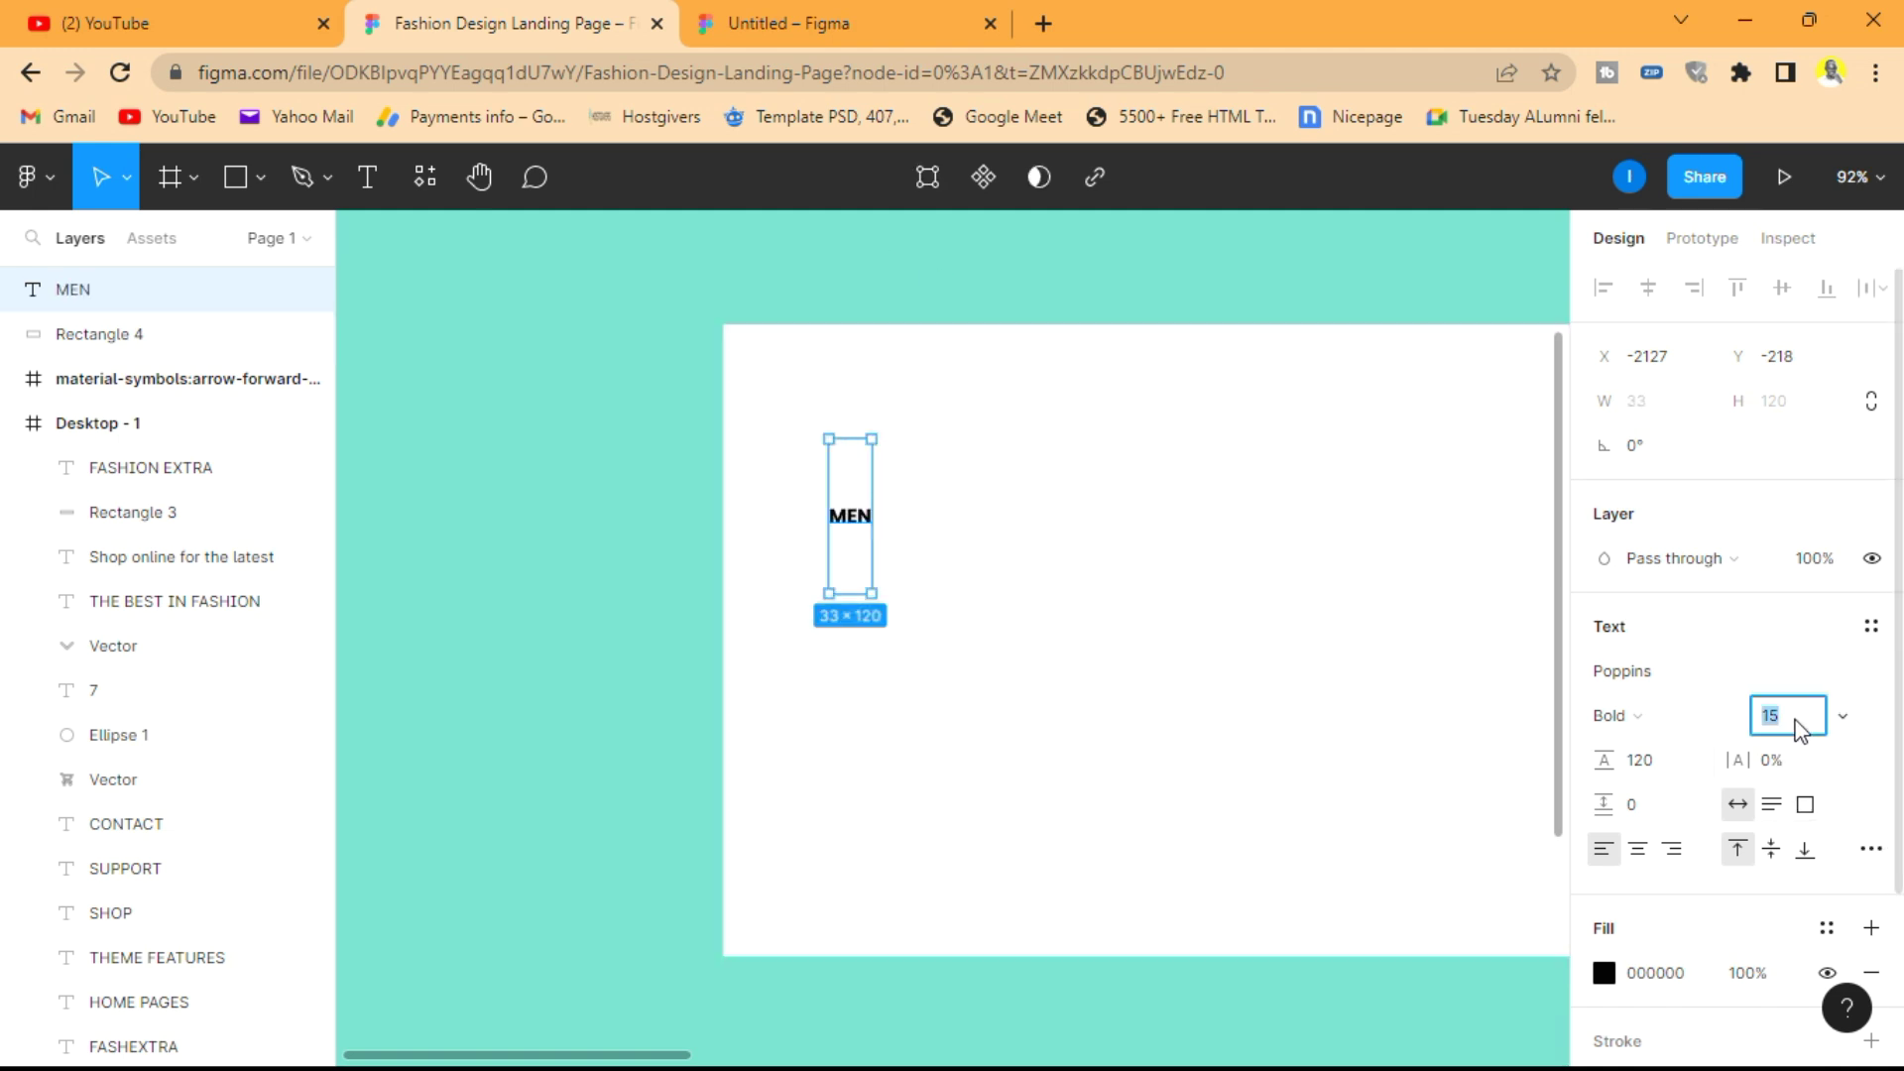
pyautogui.write('21')
pyautogui.press('Return')
pyautogui.click(1075, 302)
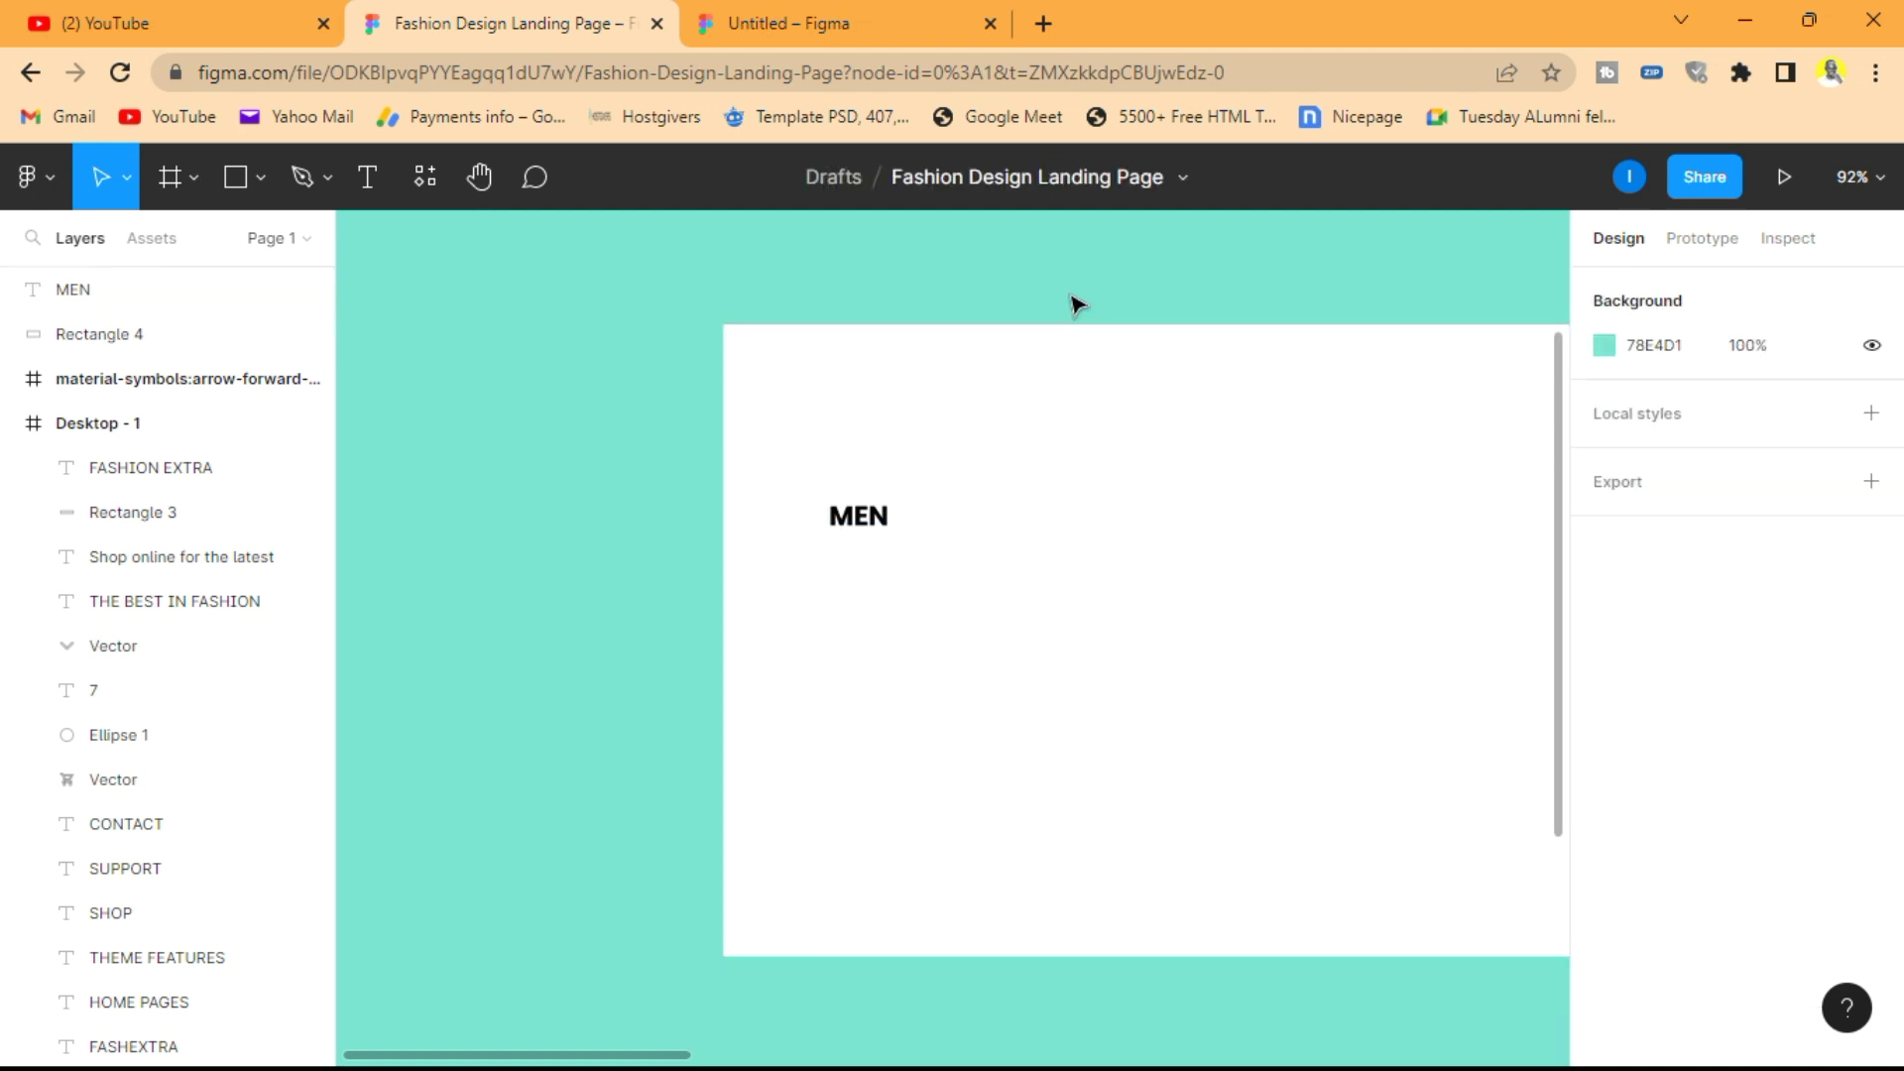
pyautogui.moveTo(860, 519); pyautogui.dragTo(840, 434)
pyautogui.click(955, 293)
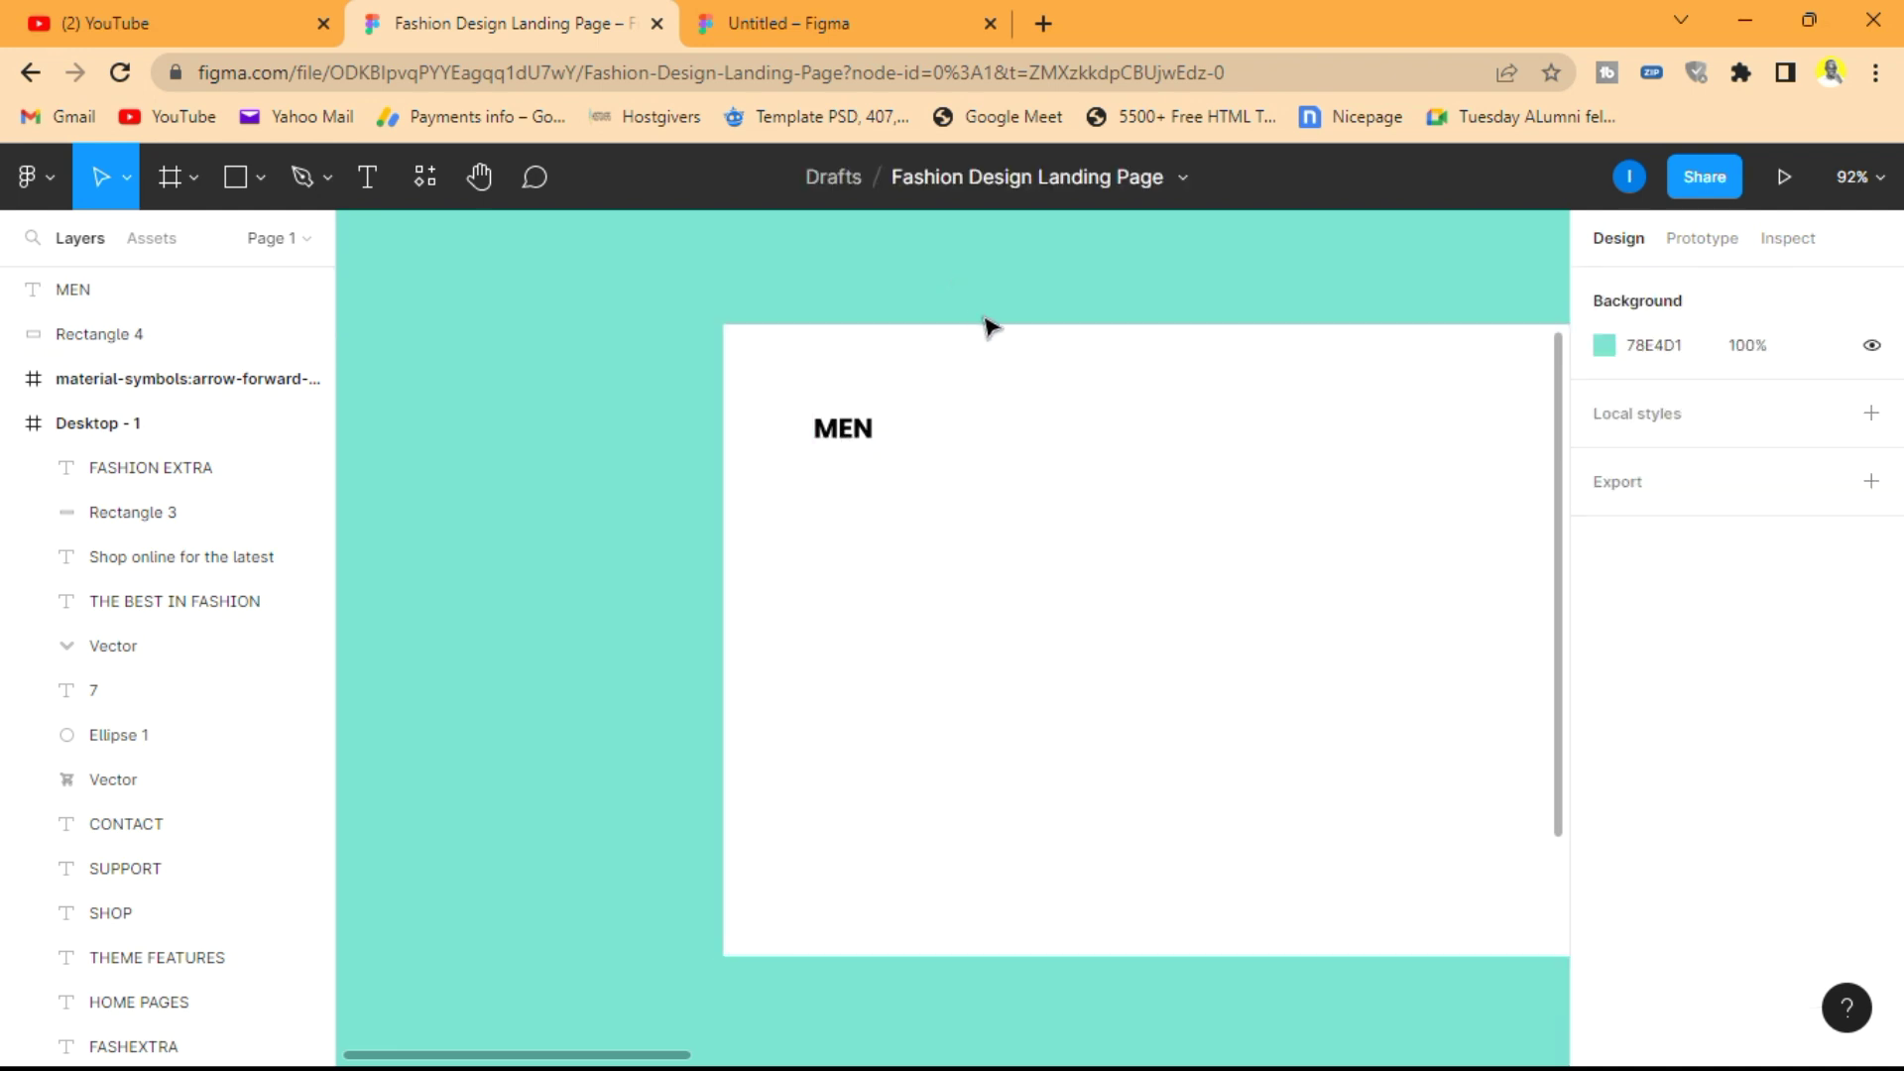
# - Draw a horizontal line about 36 px long just beneath the MEN heading with the Pen tool
pyautogui.hscroll(1, 1000, 330)
pyautogui.hscroll(4, 1000, 329)
pyautogui.hscroll(-6, 1000, 329)
pyautogui.hscroll(1, 999, 329)
pyautogui.scroll(5, 893, 407)
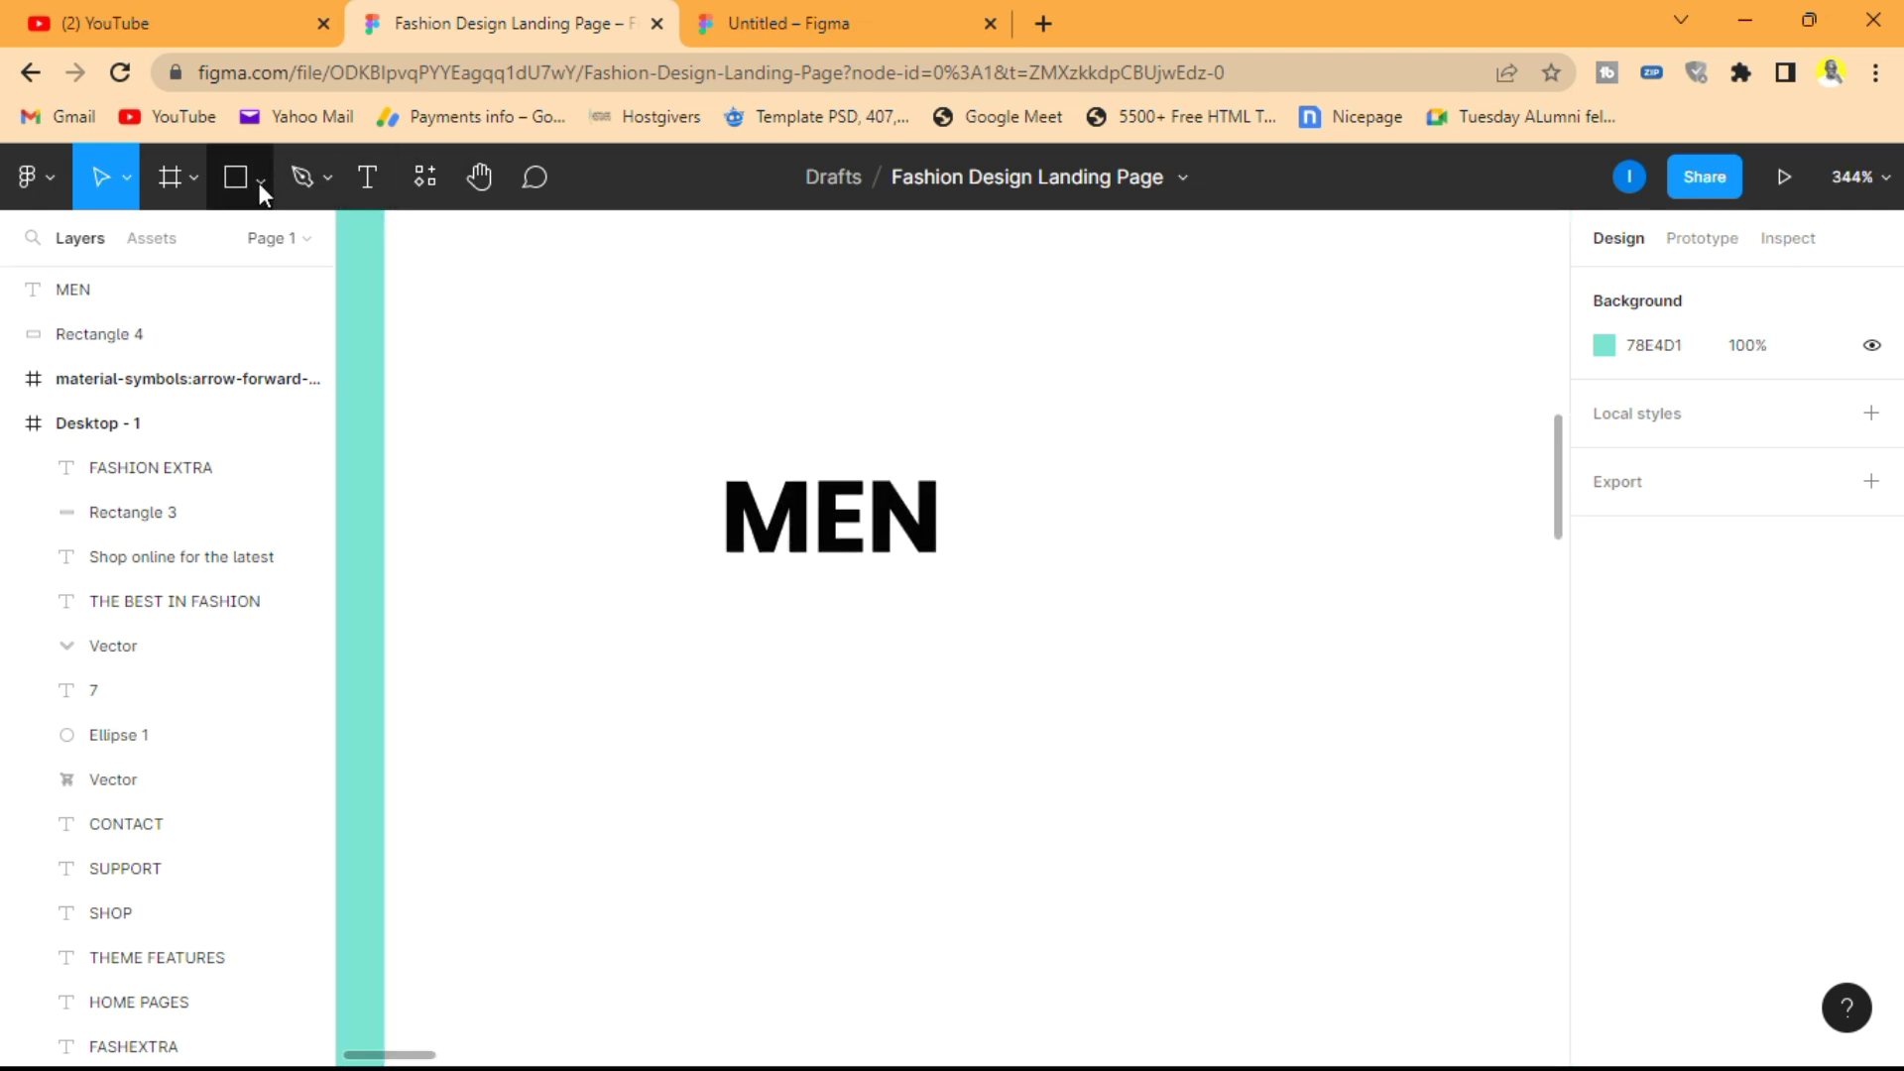
pyautogui.click(304, 178)
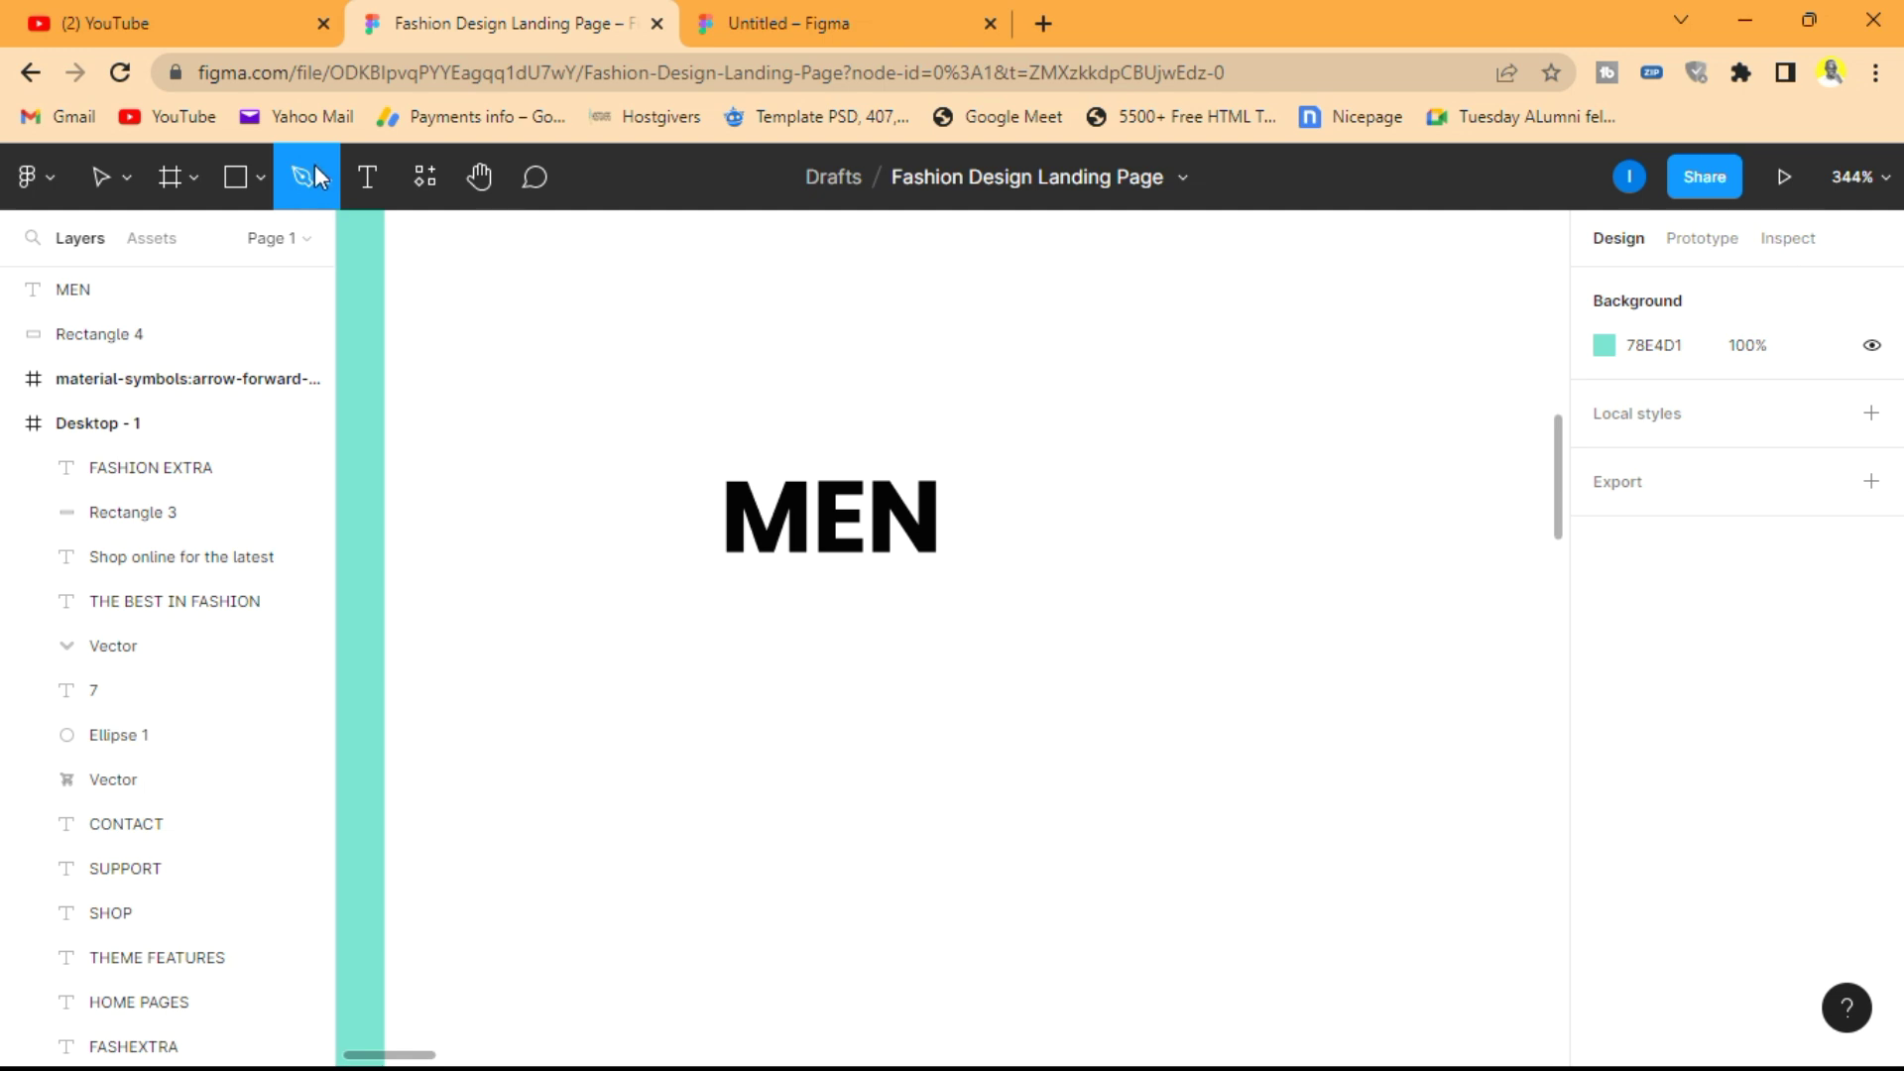
pyautogui.click(726, 593)
pyautogui.click(731, 588)
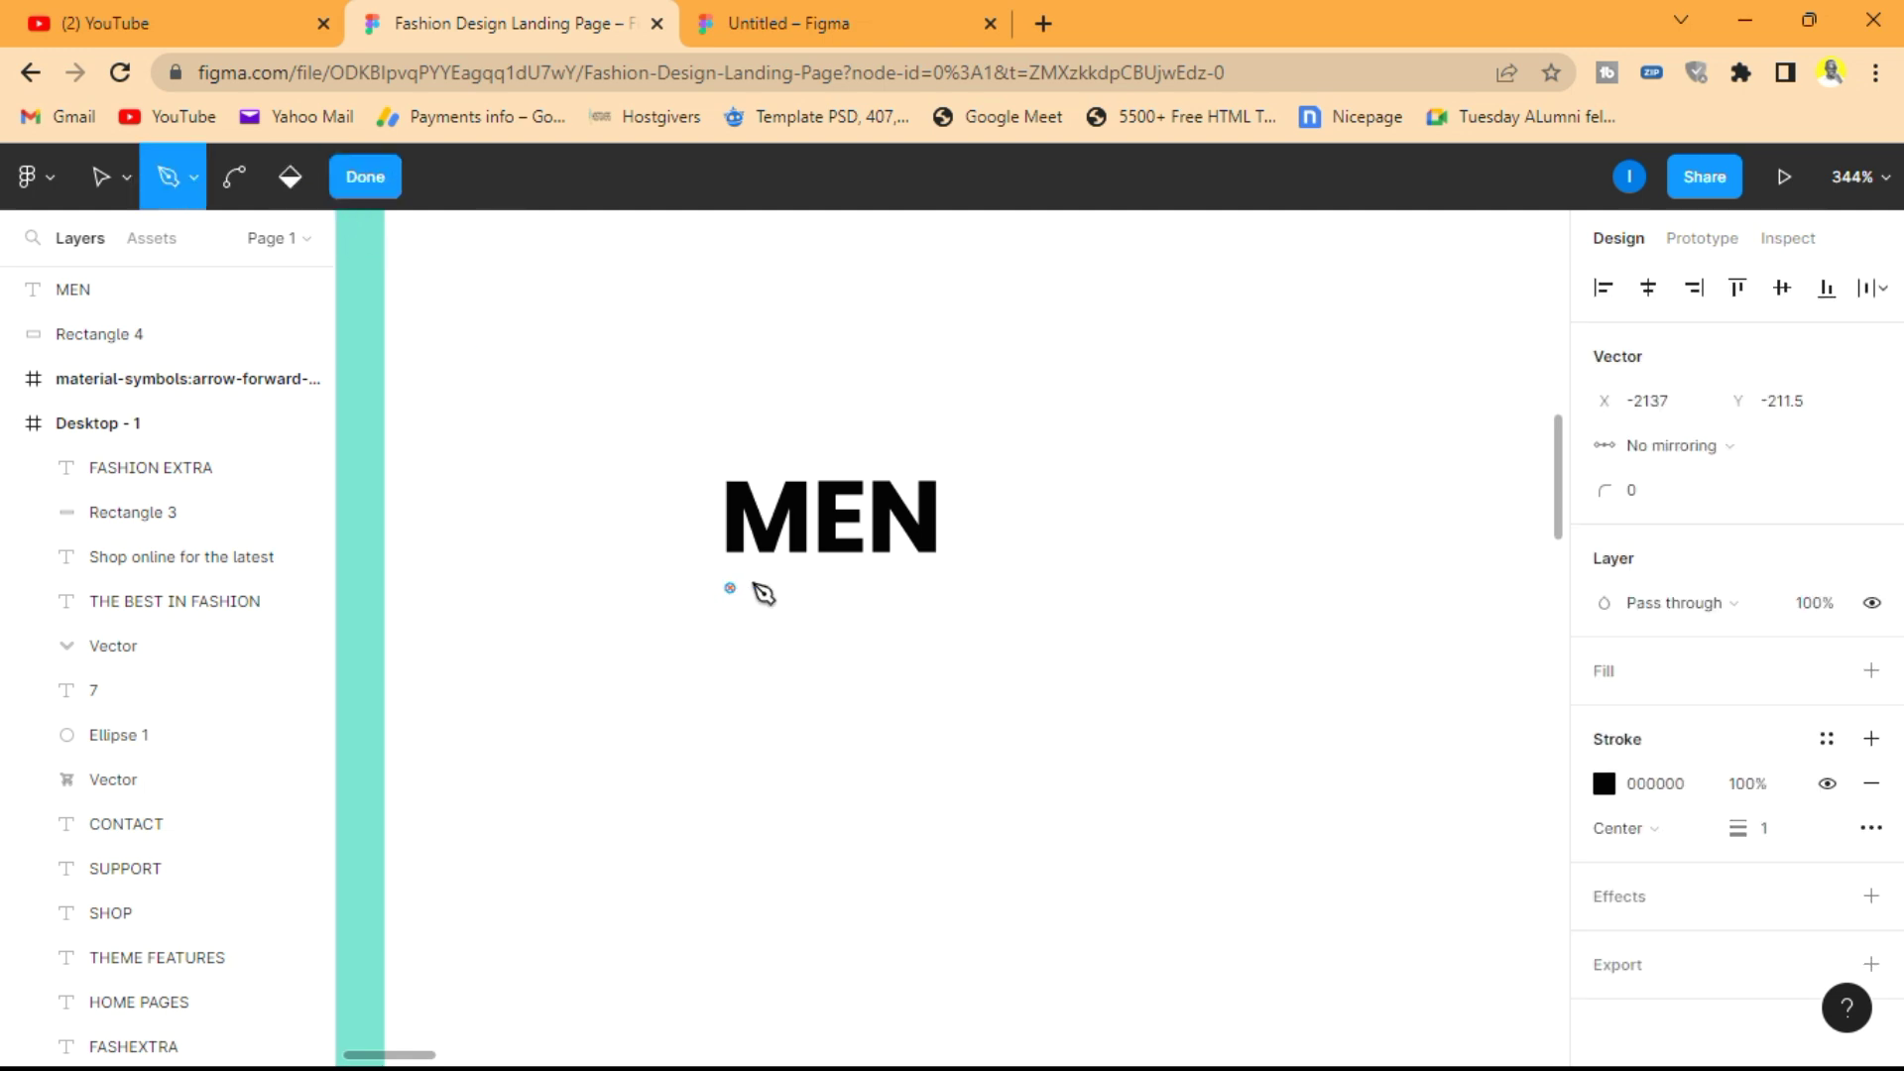
pyautogui.click(898, 589)
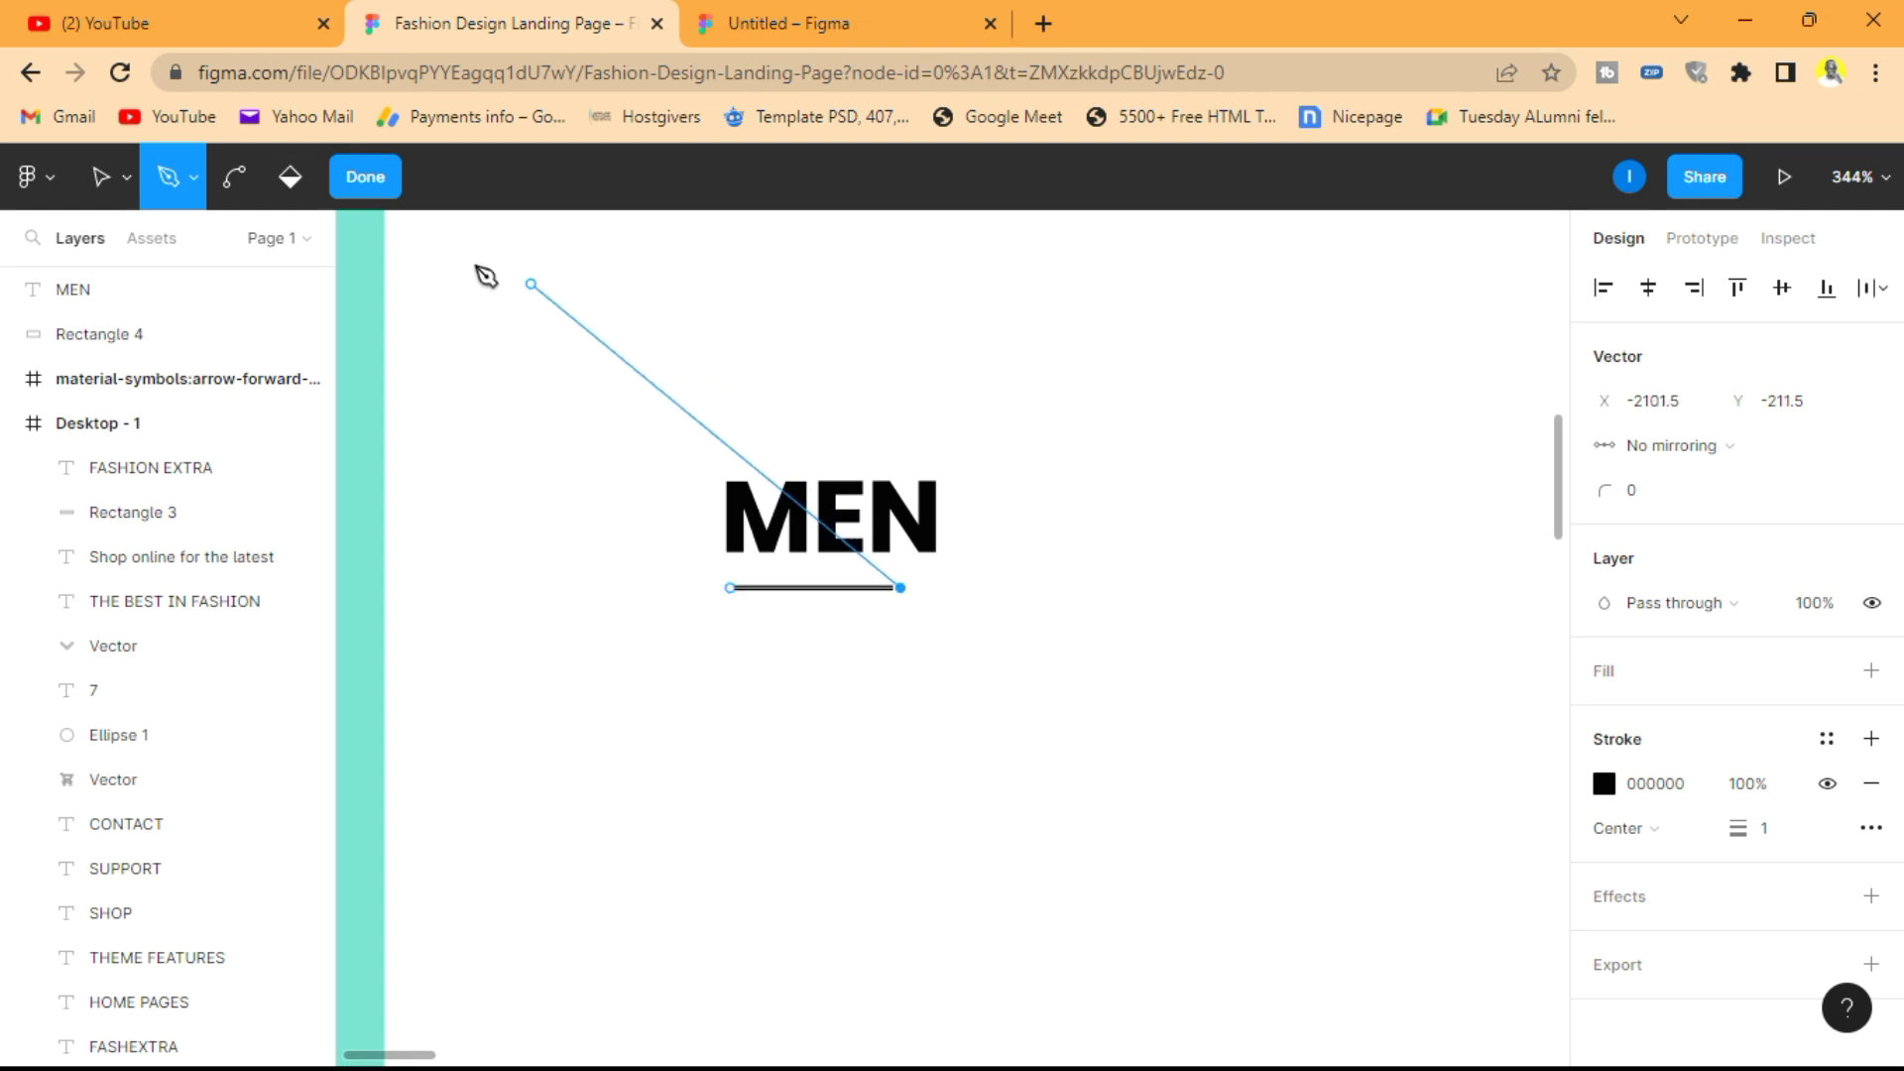
pyautogui.click(365, 178)
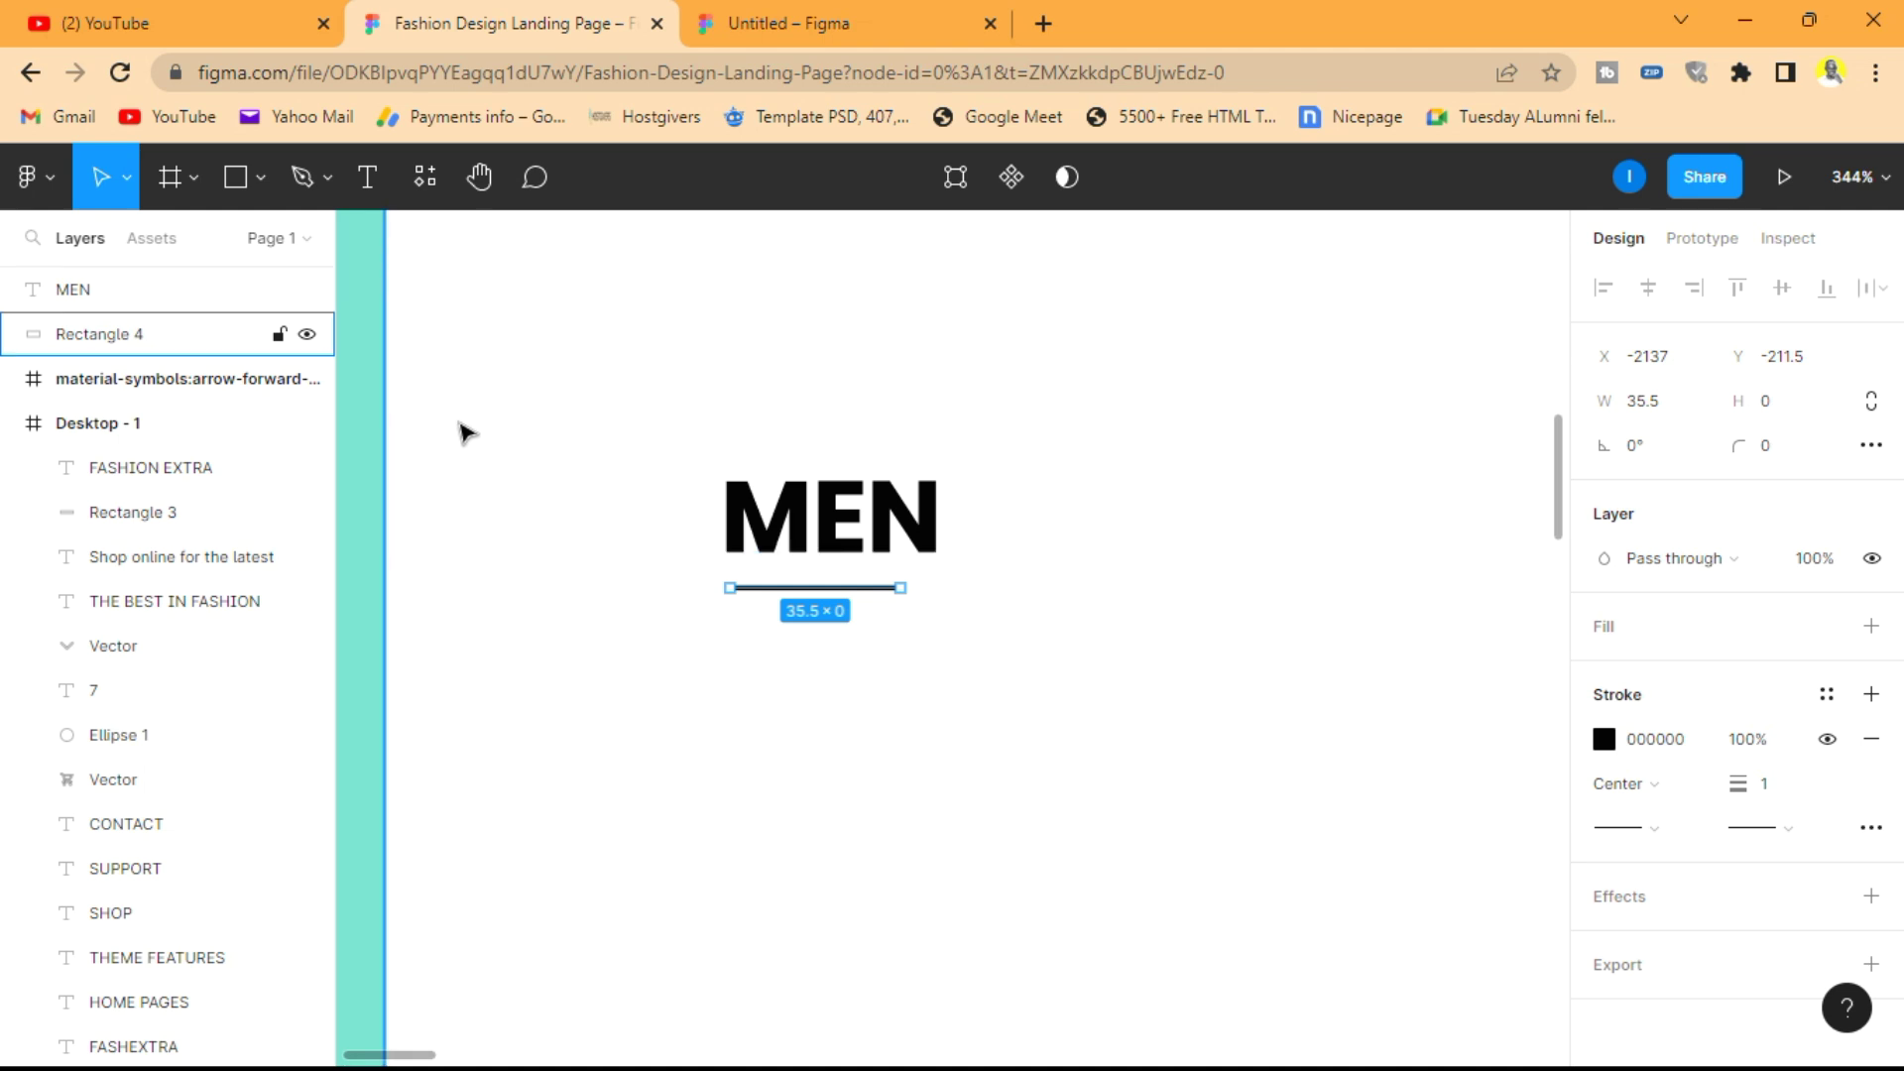
pyautogui.click(944, 619)
# - Add the menu item text BLAZERS below the underlined MEN heading and align its left edge with the heading
pyautogui.scroll(-10, 1083, 602)
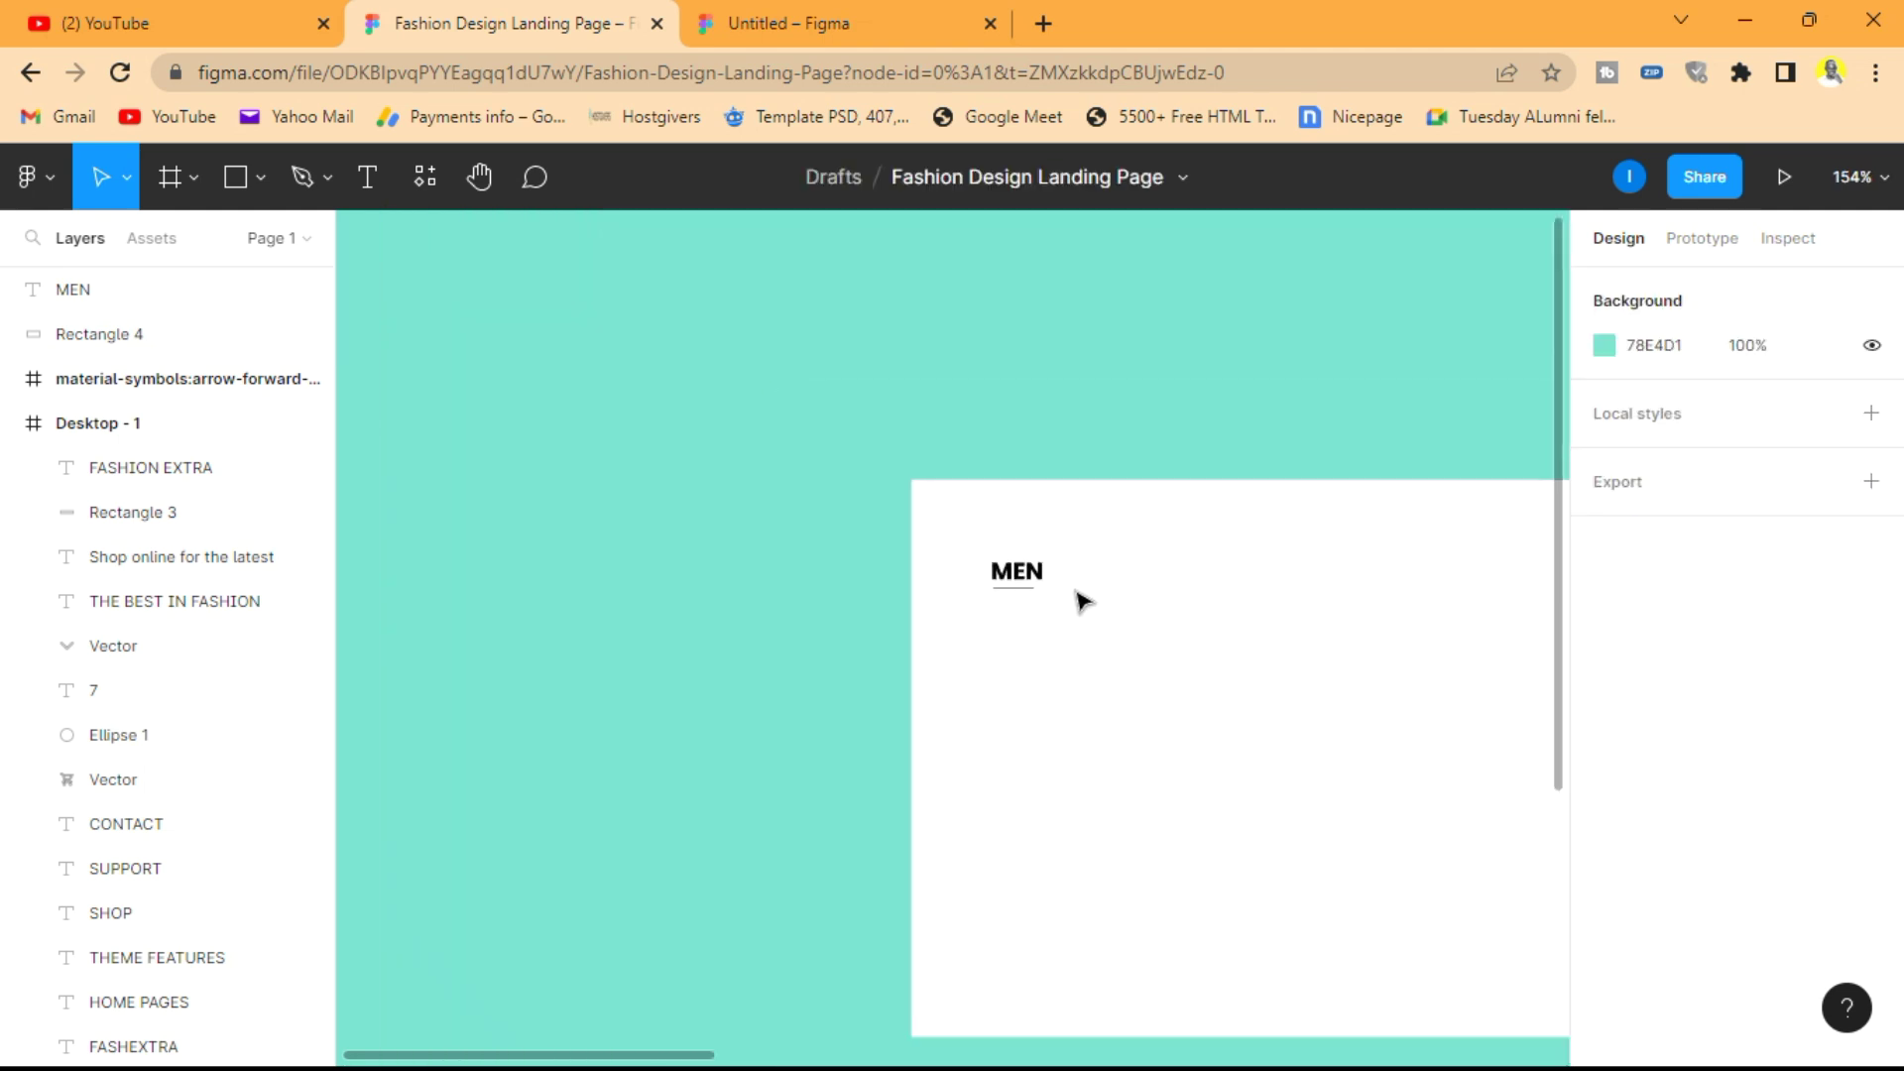
pyautogui.hscroll(-3, 1083, 602)
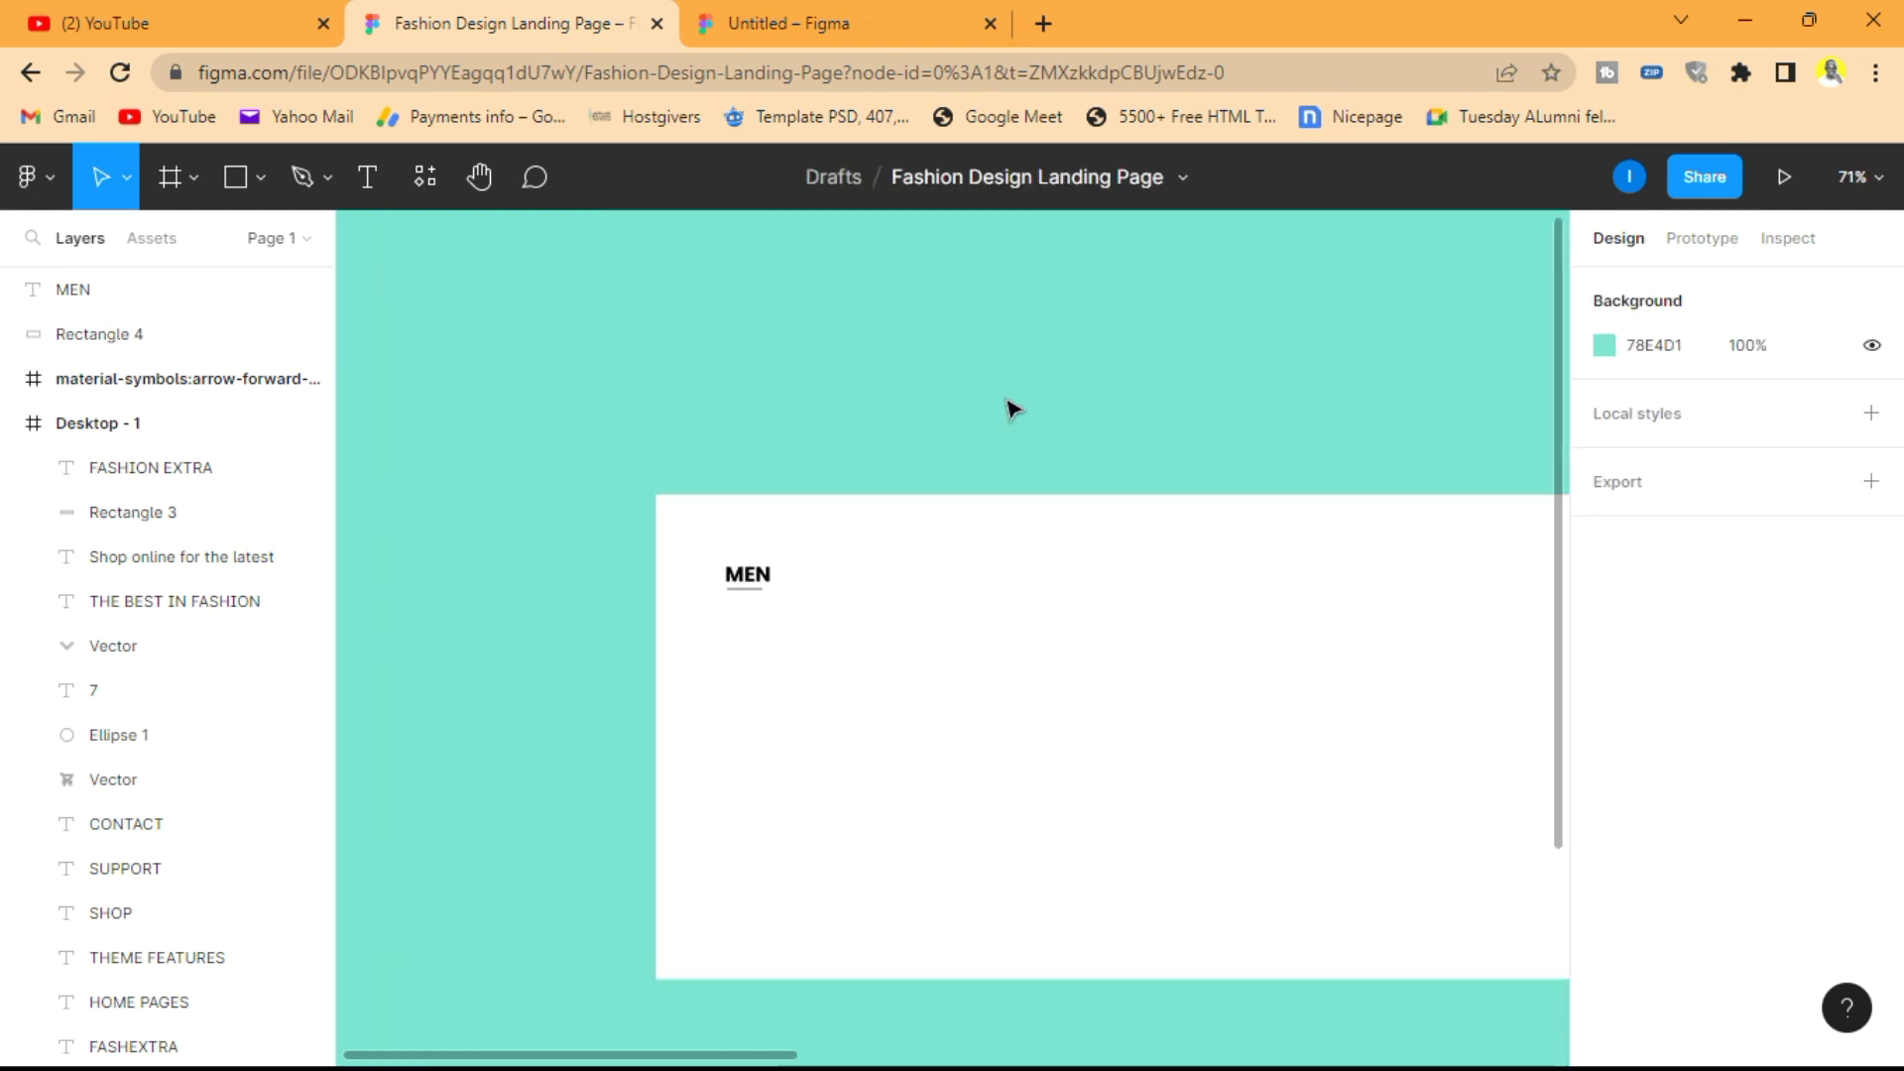
pyautogui.scroll(-1, 855, 843)
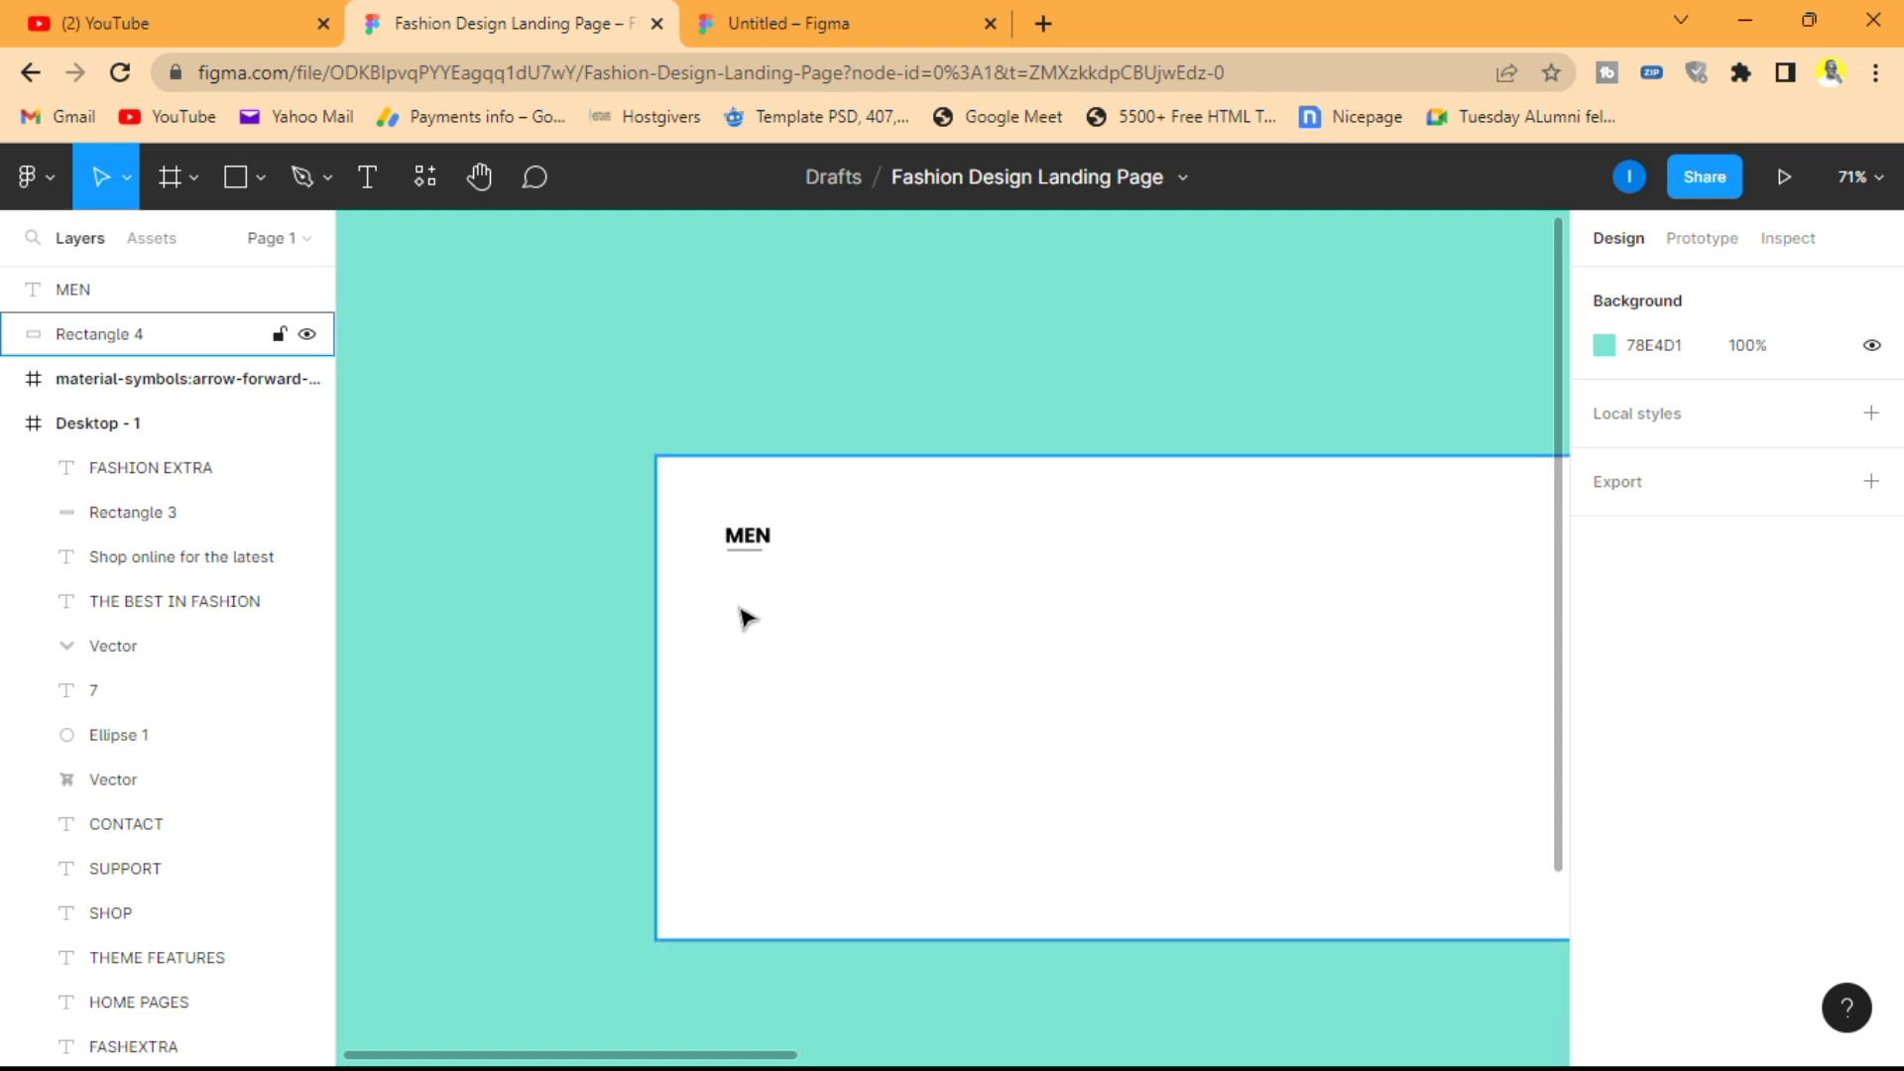
pyautogui.hscroll(-1, 746, 617)
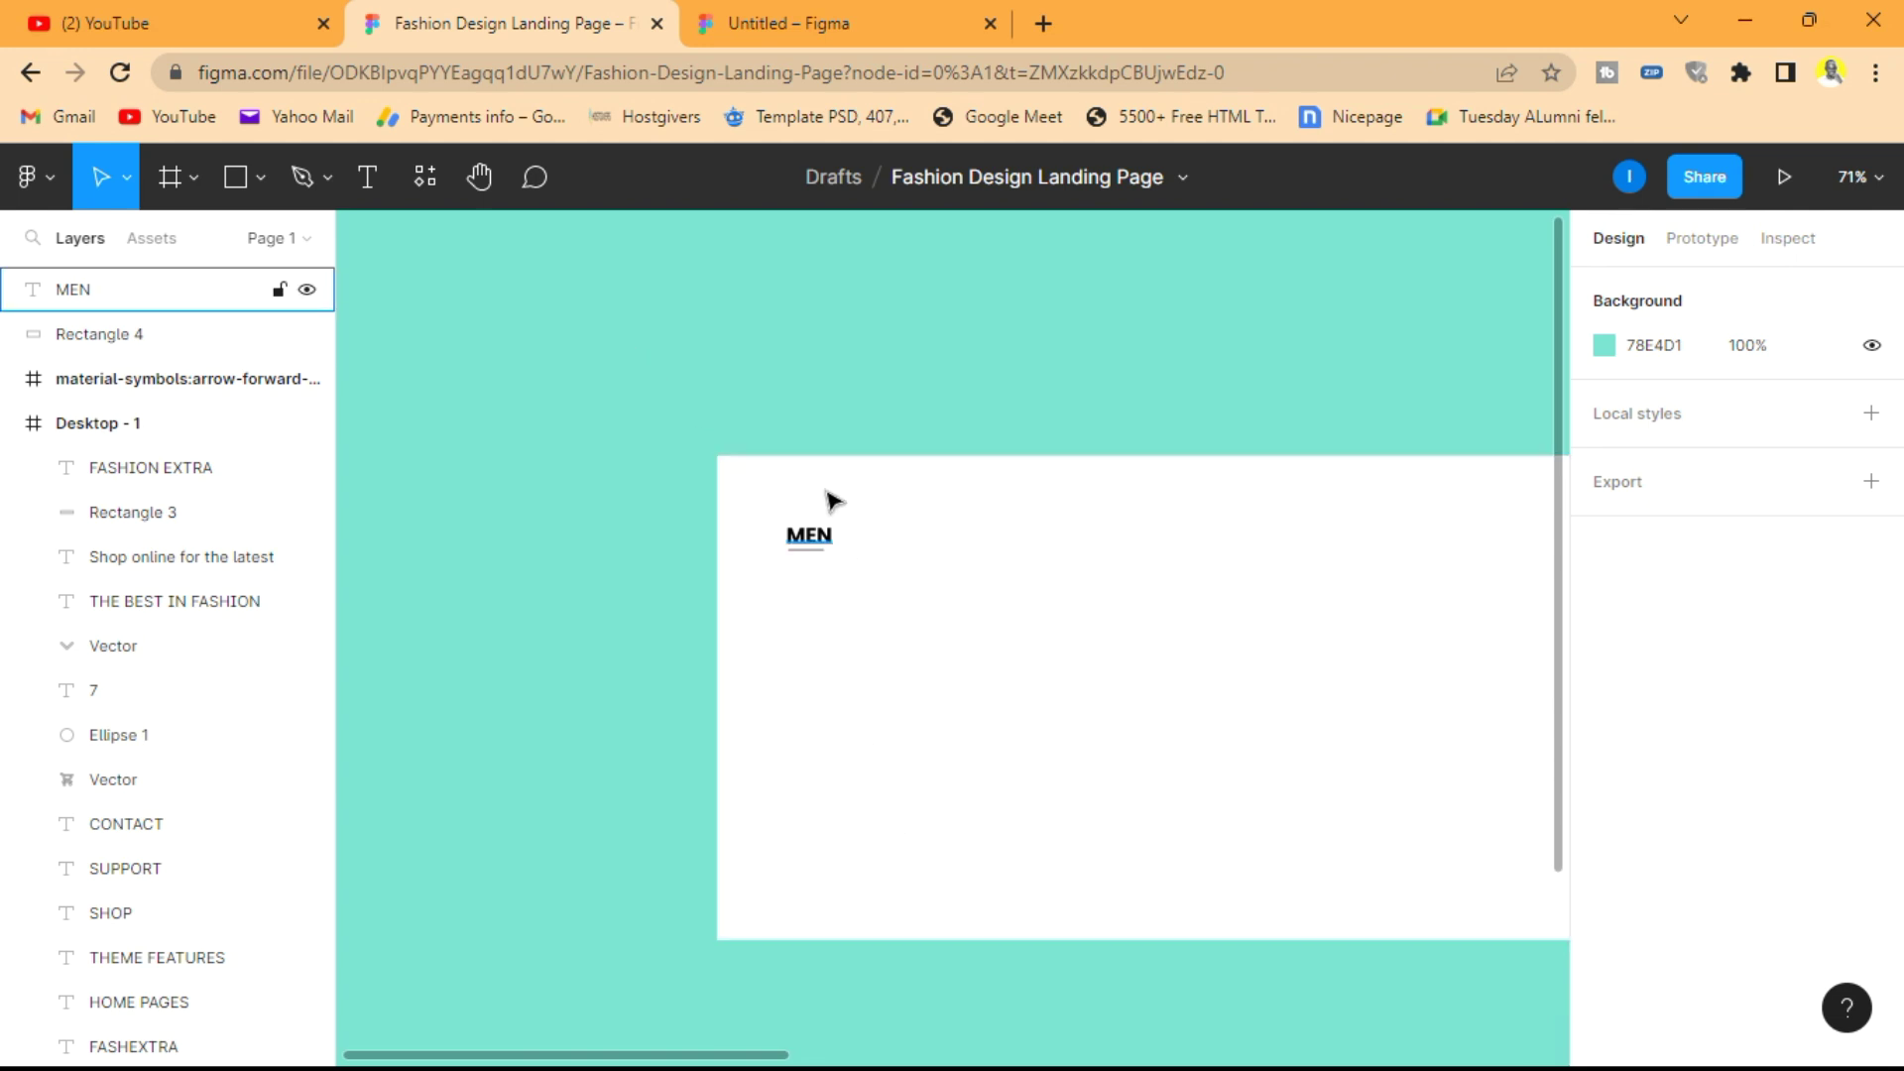
pyautogui.scroll(3, 829, 502)
pyautogui.click(367, 181)
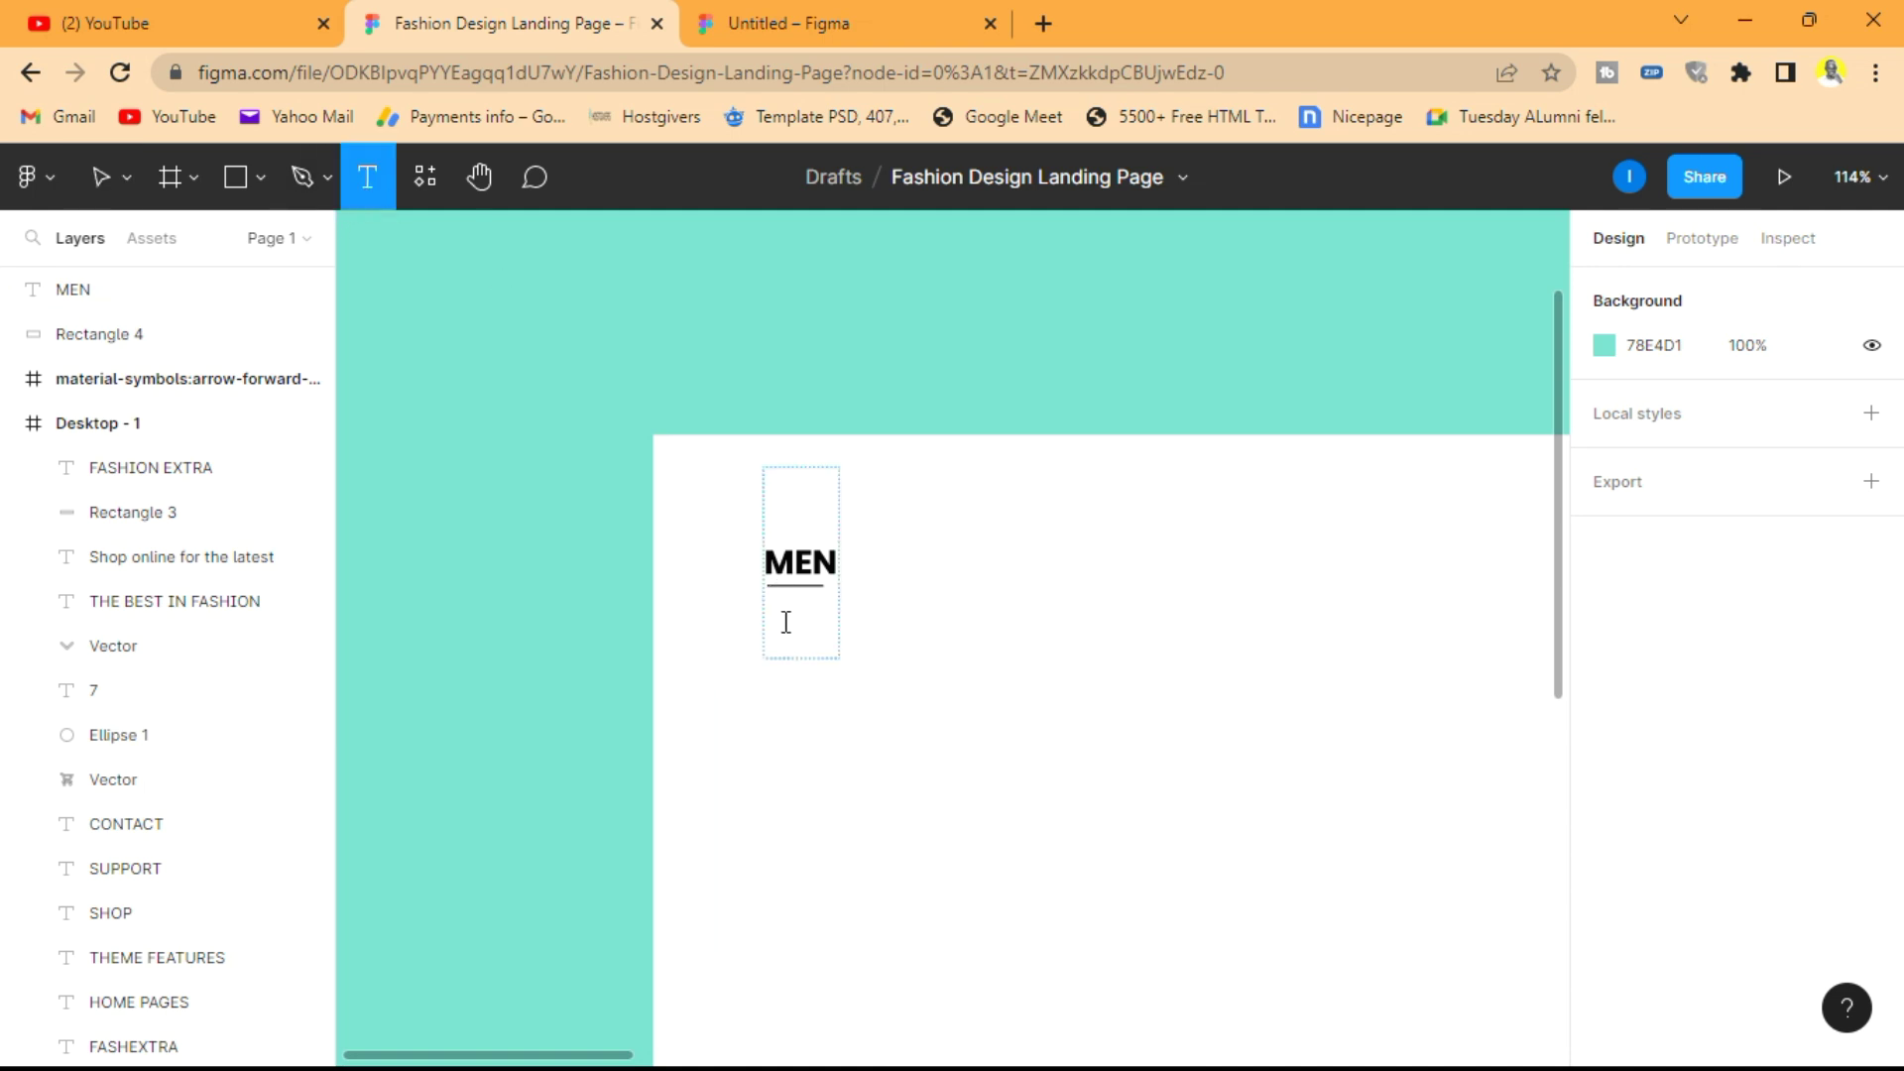
pyautogui.click(776, 685)
pyautogui.write('B')
pyautogui.scroll(1, 865, 591)
pyautogui.write('LAZE')
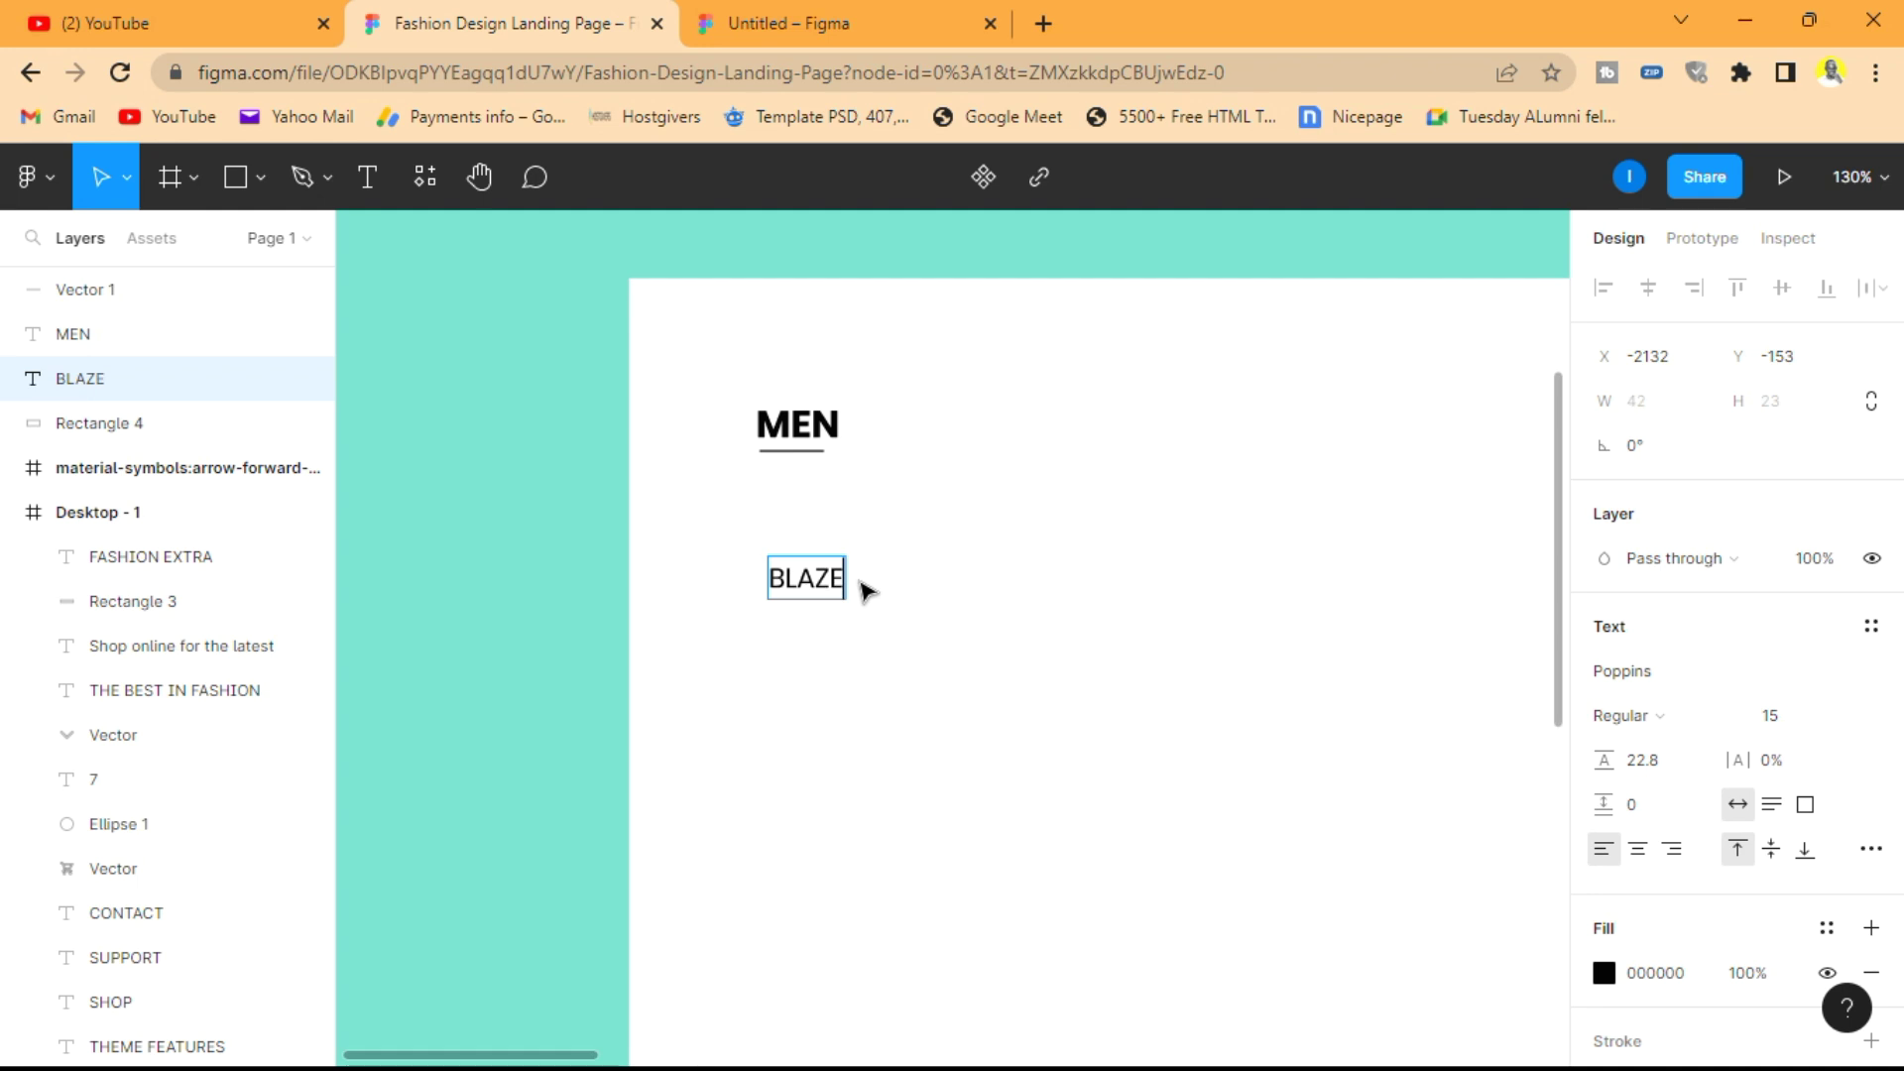
pyautogui.write('RS')
pyautogui.press('Escape')
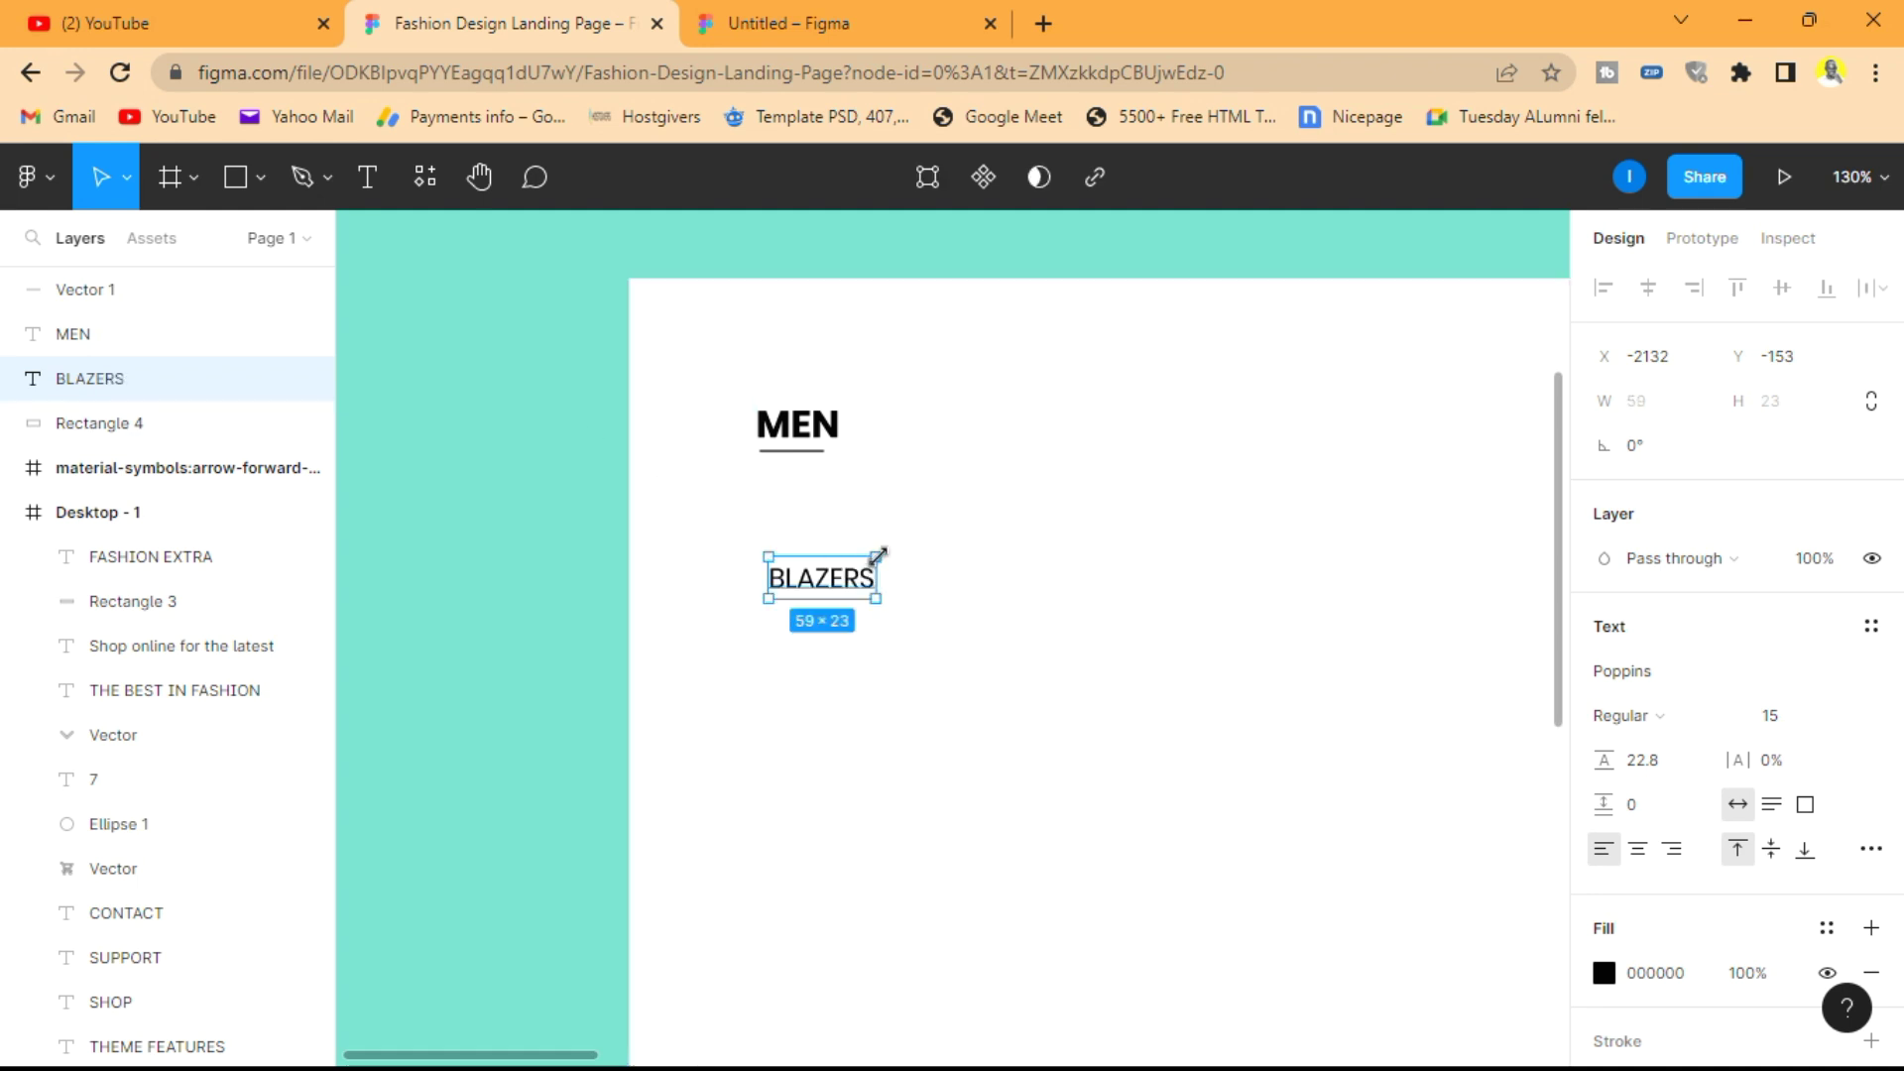
pyautogui.moveTo(828, 585); pyautogui.dragTo(813, 533)
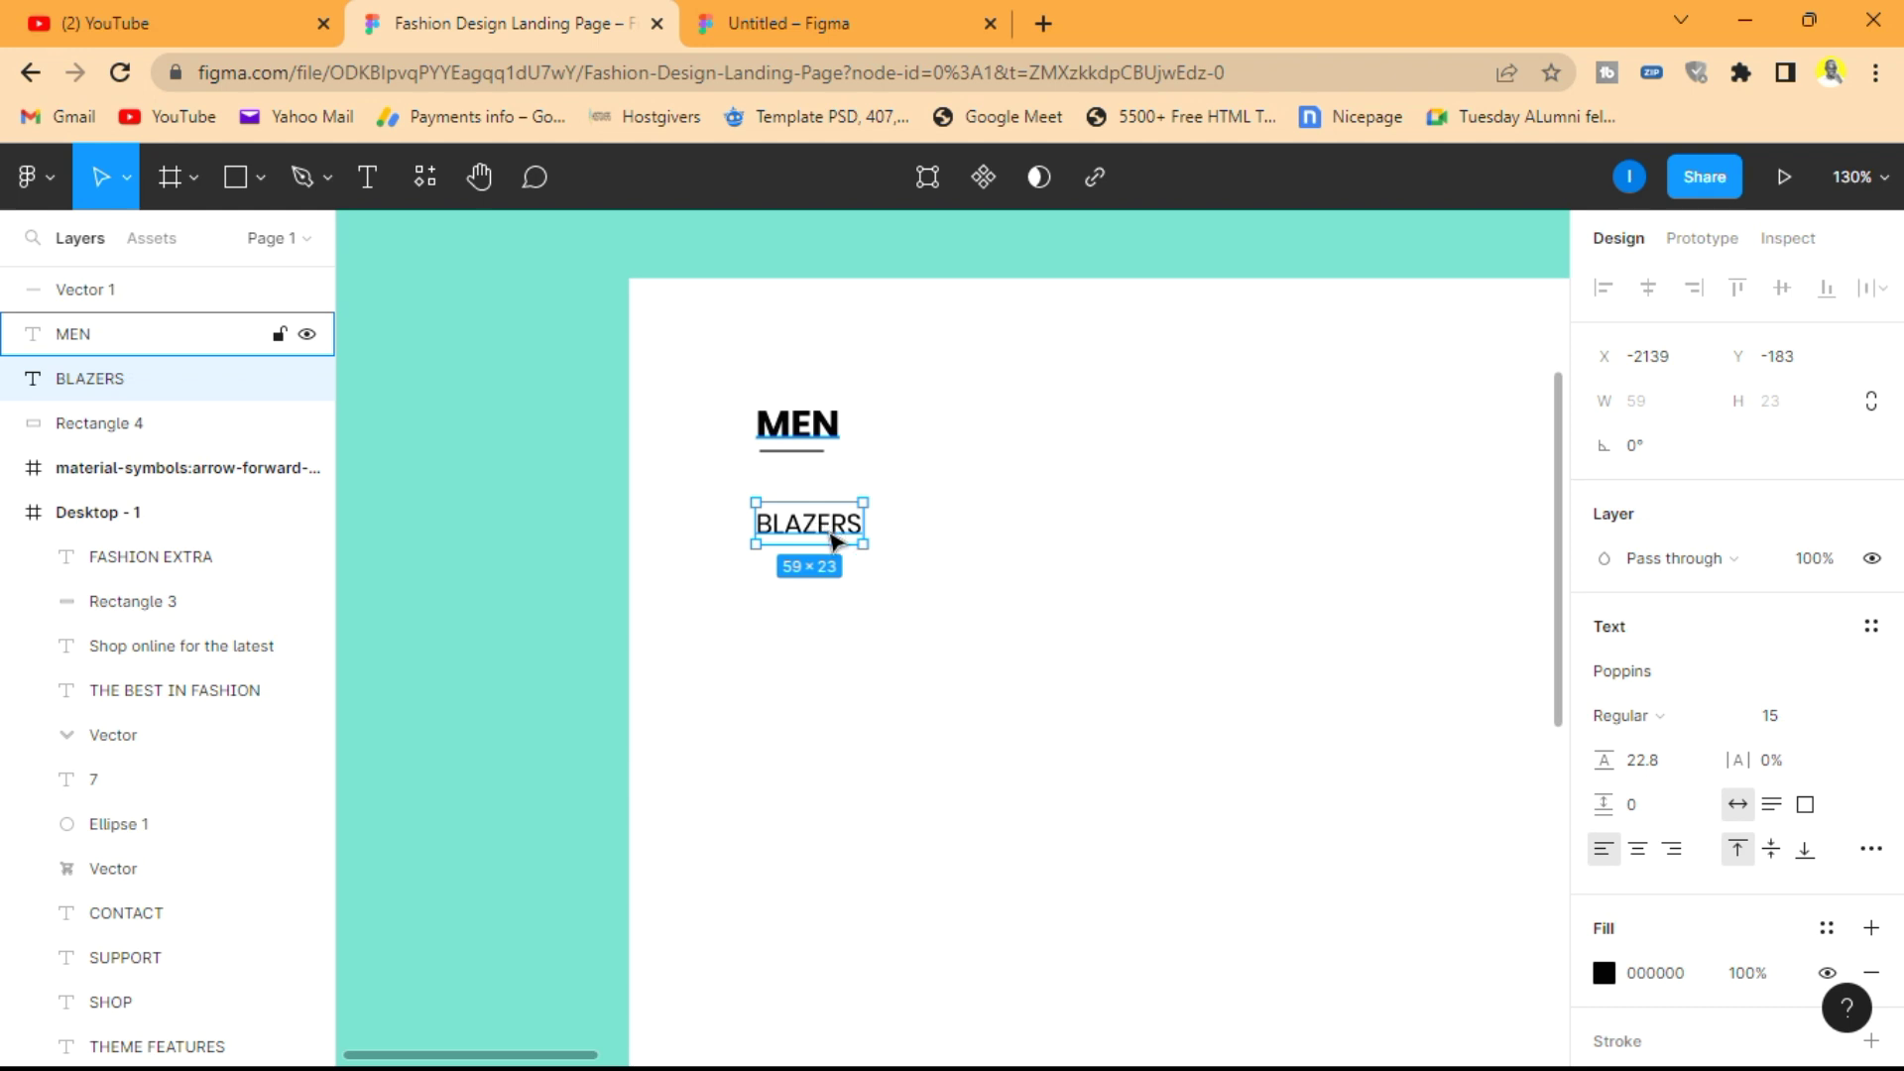
pyautogui.moveTo(833, 540); pyautogui.dragTo(842, 547)
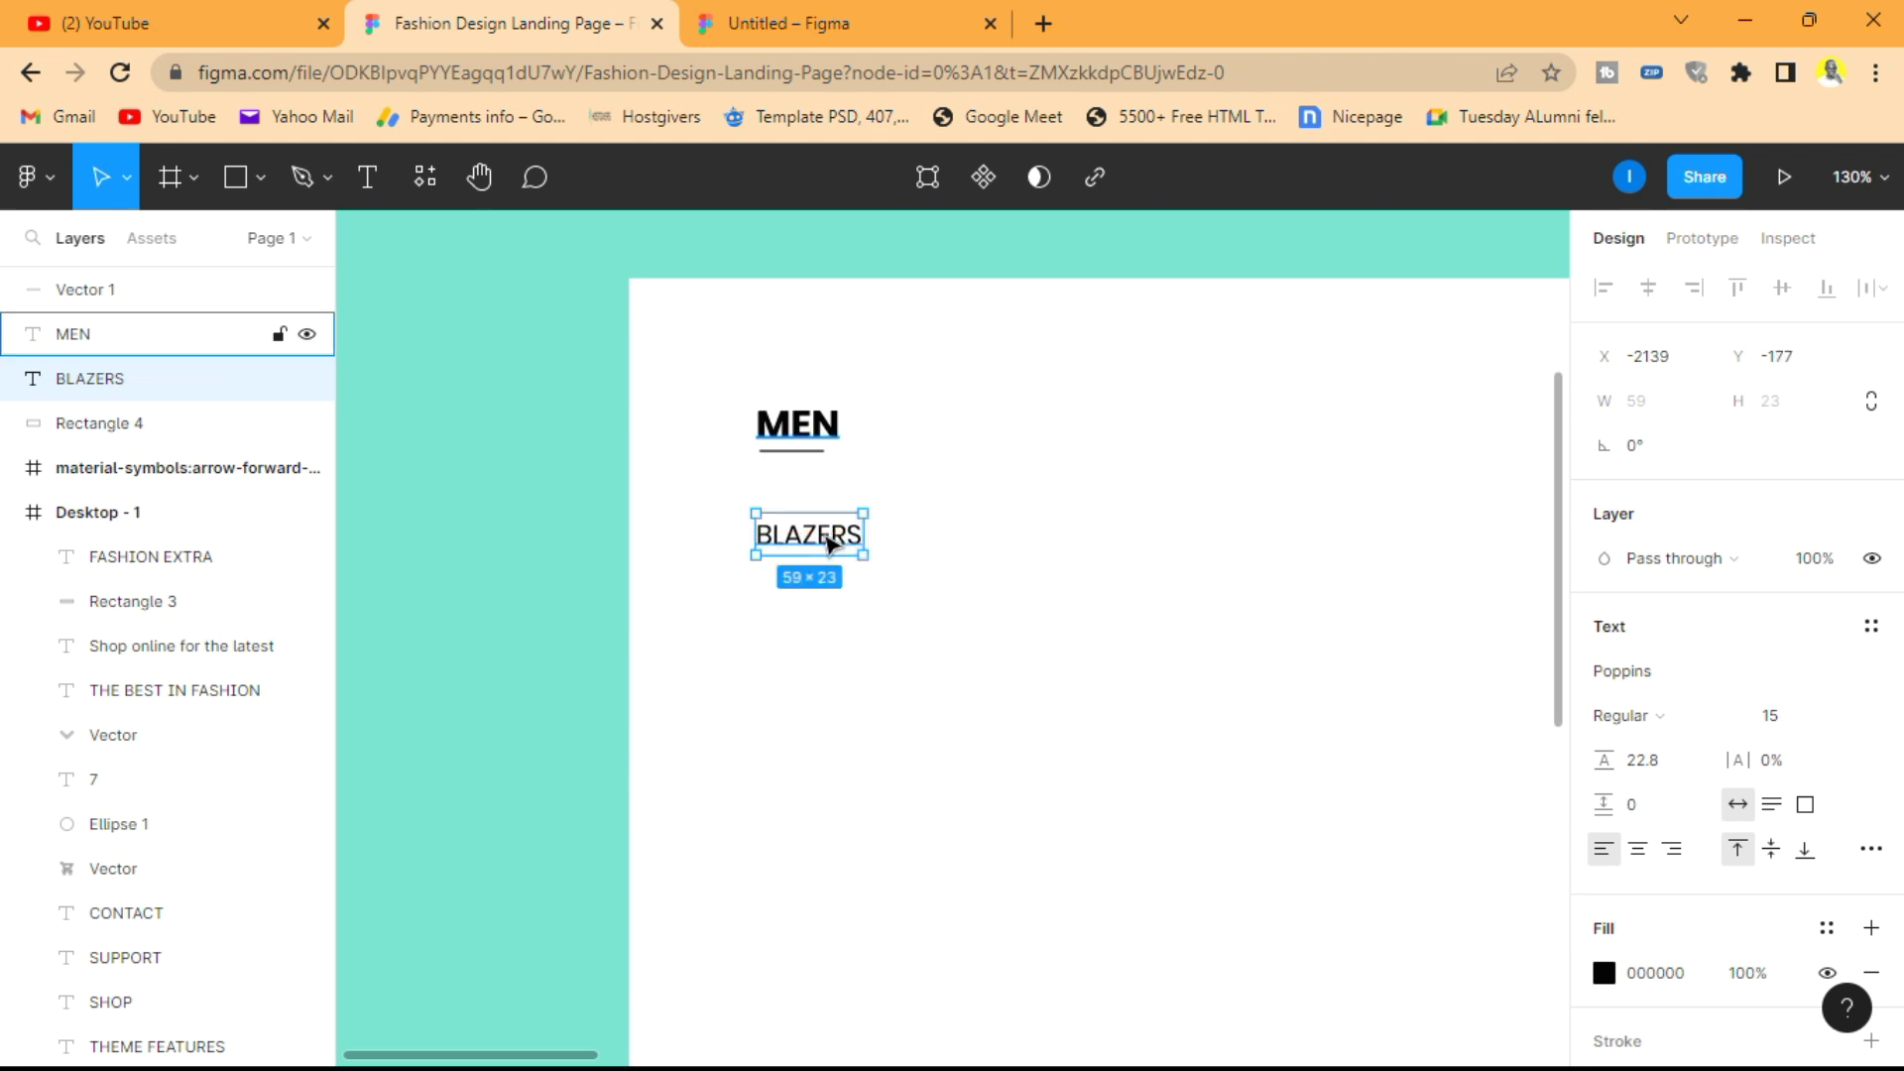
# - Turn the BLAZERS text into a component and add a variant property to it
pyautogui.scroll(-5, 848, 490)
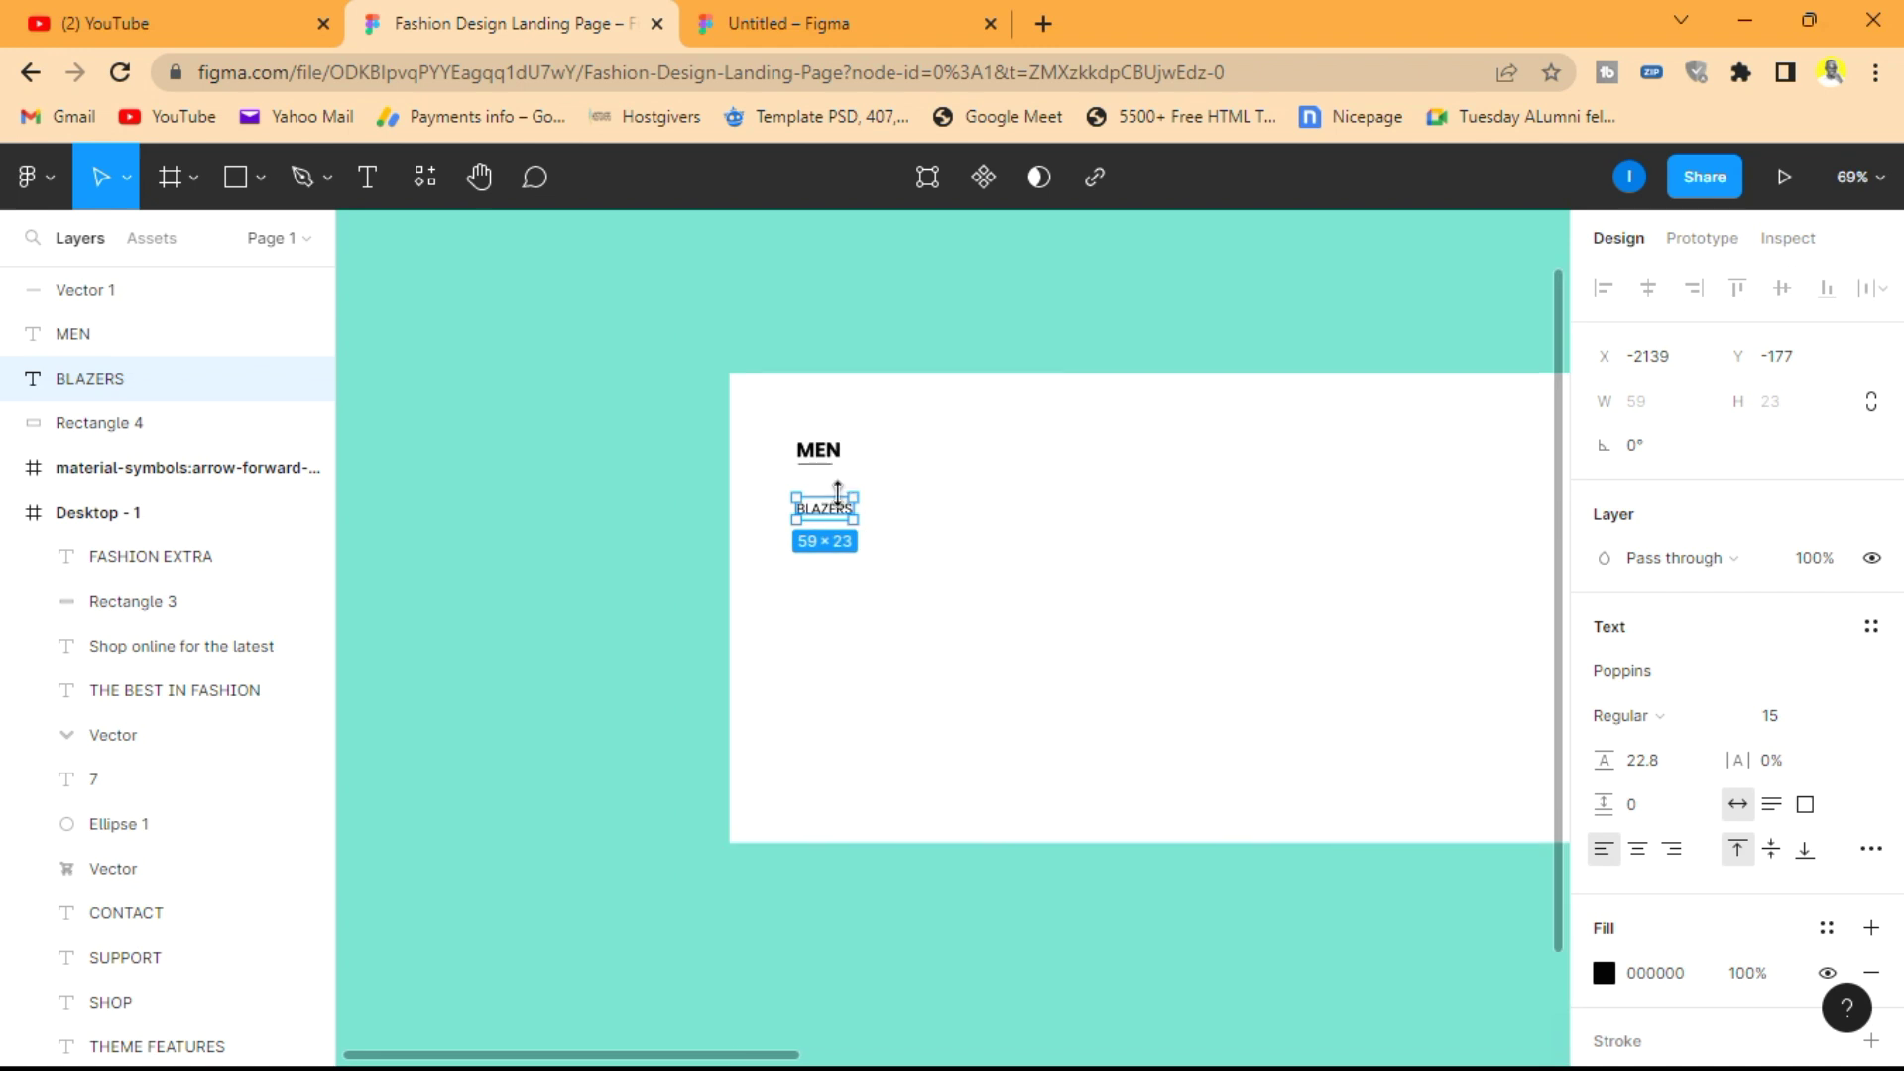
pyautogui.scroll(5, 838, 493)
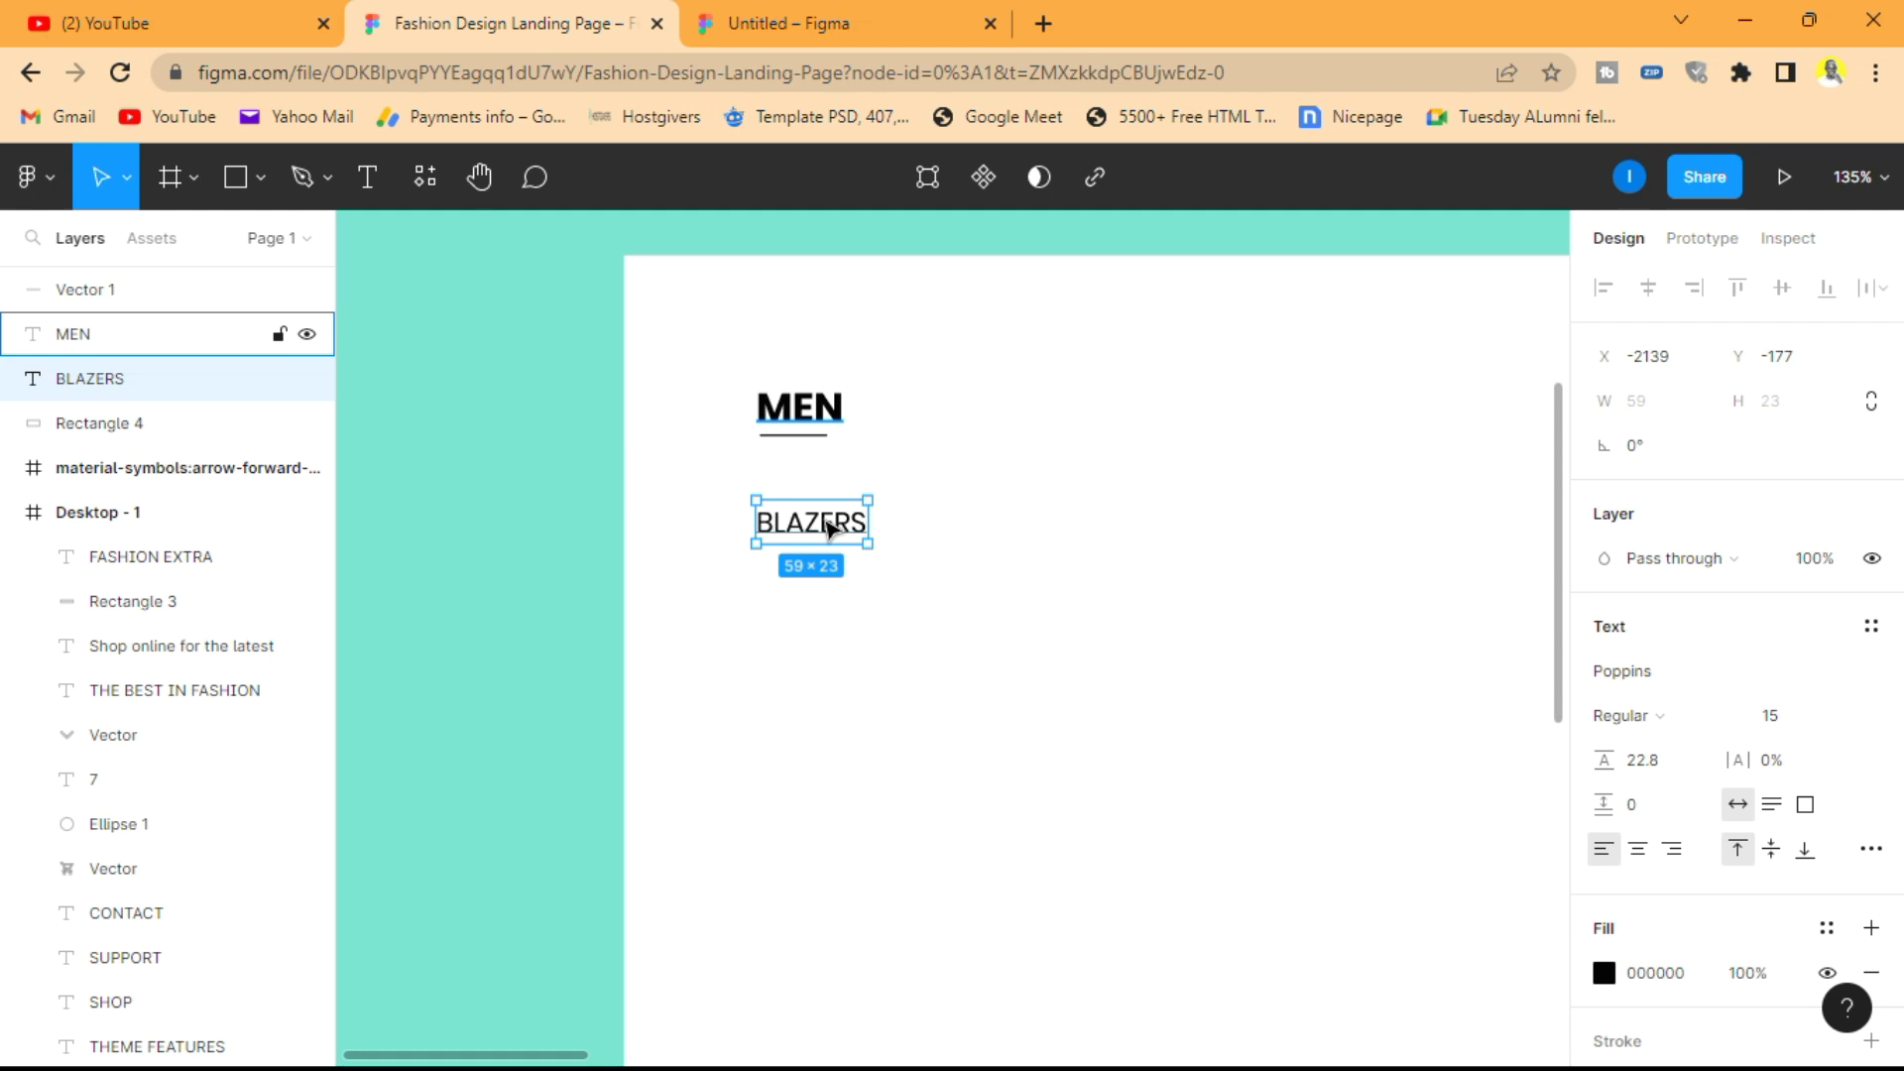
pyautogui.rightClick(829, 528)
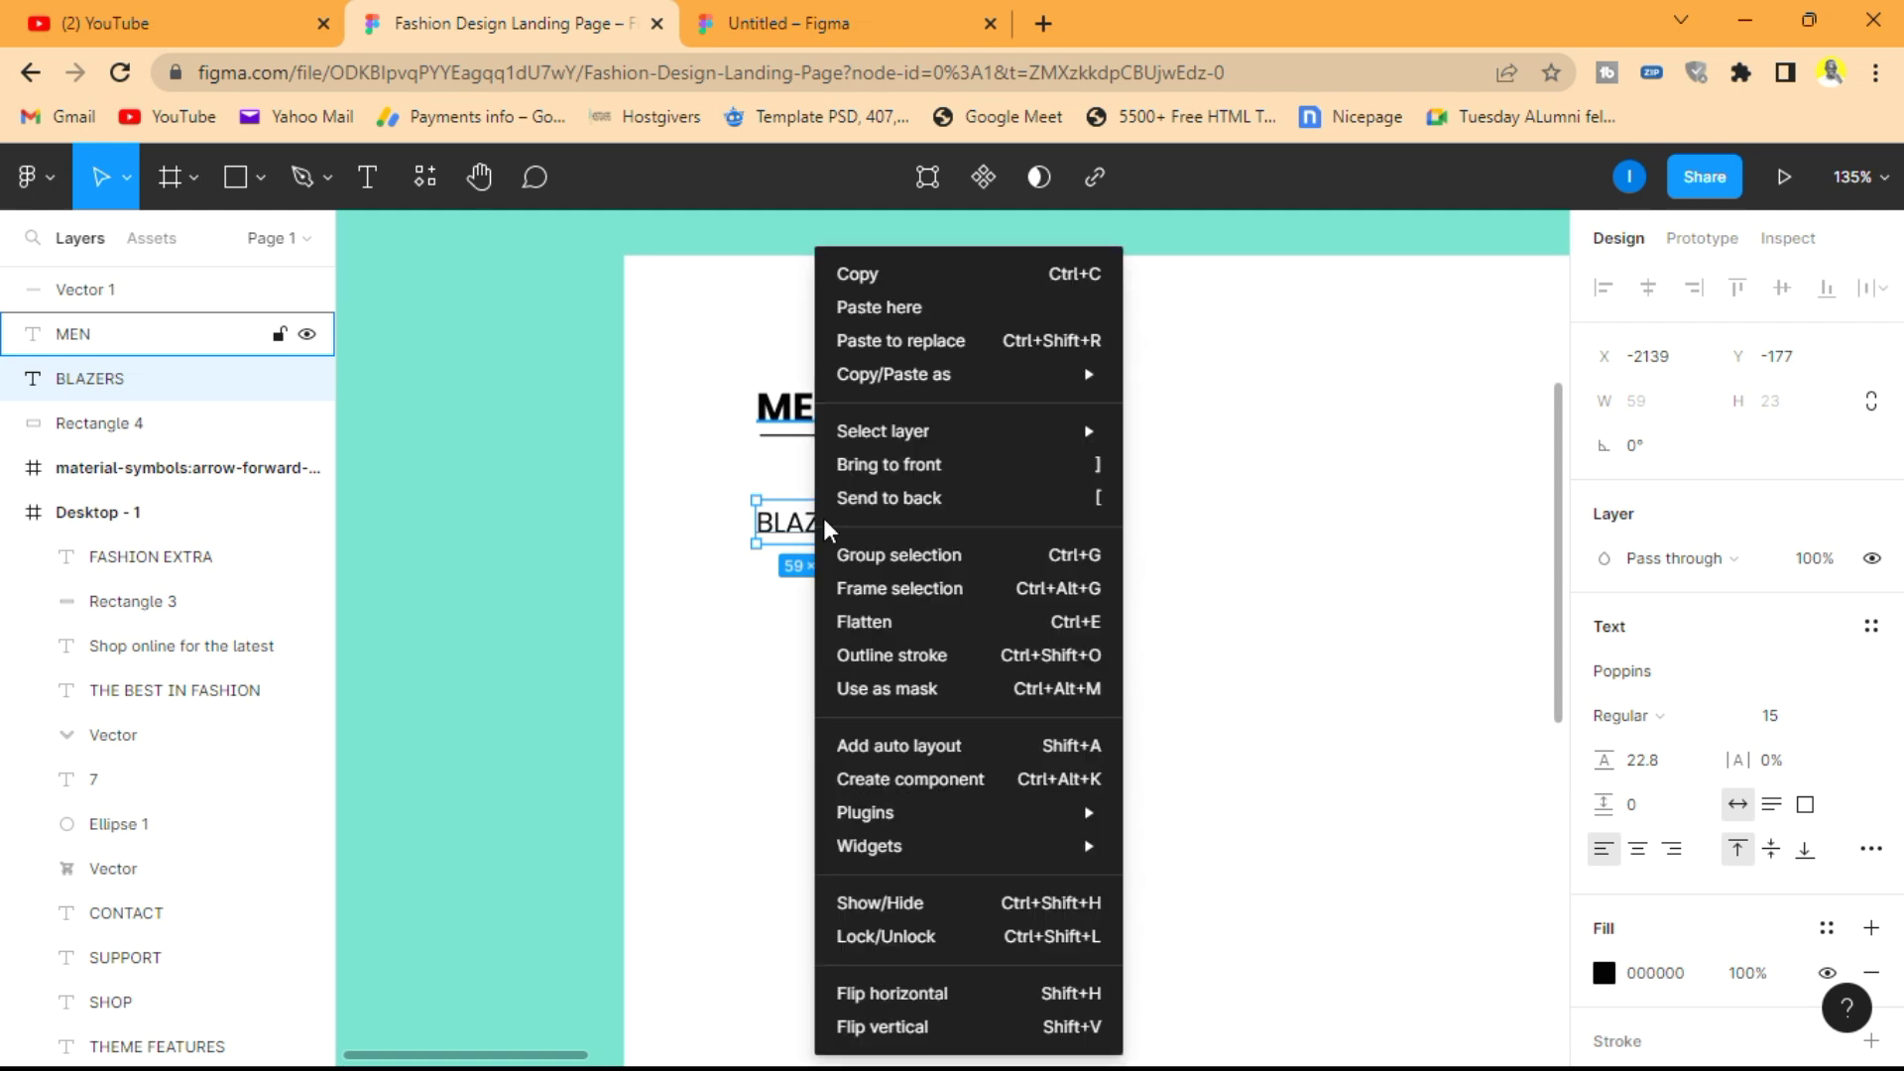
pyautogui.click(957, 781)
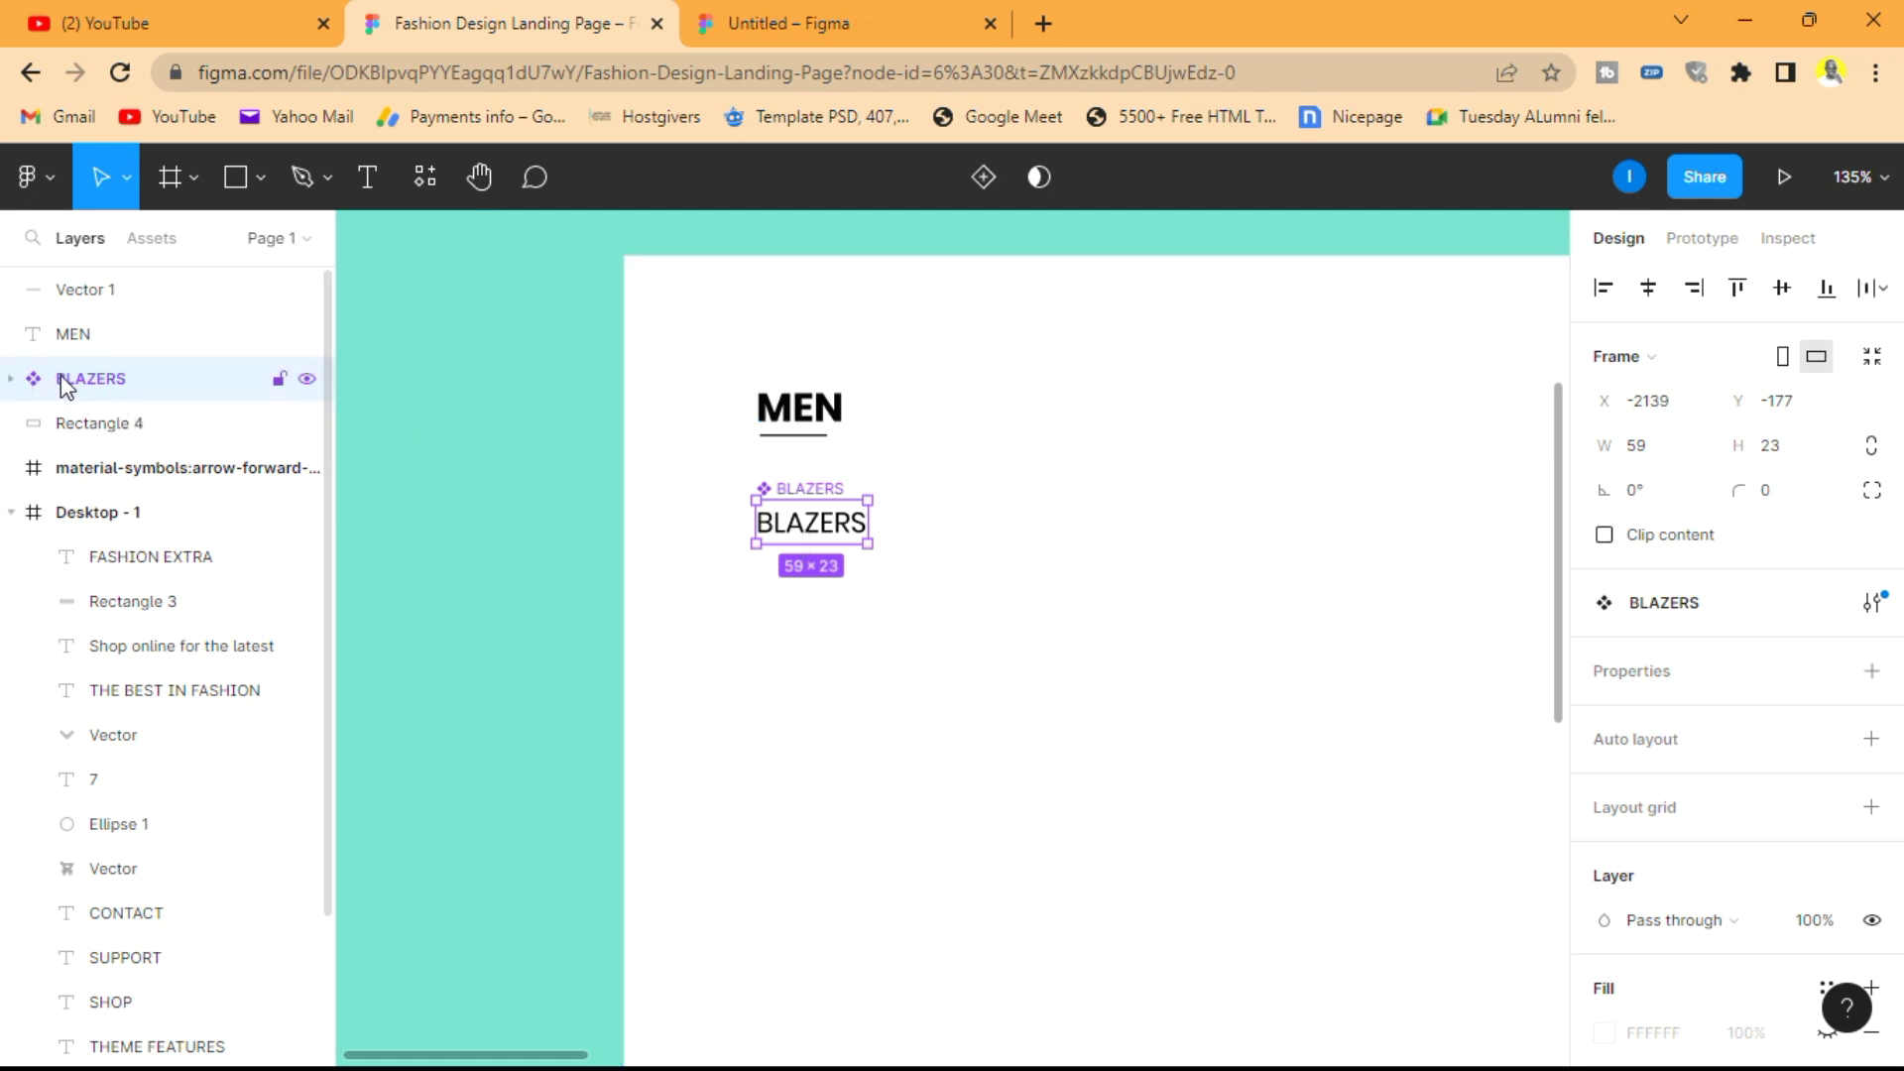
pyautogui.click(1873, 679)
pyautogui.click(1734, 761)
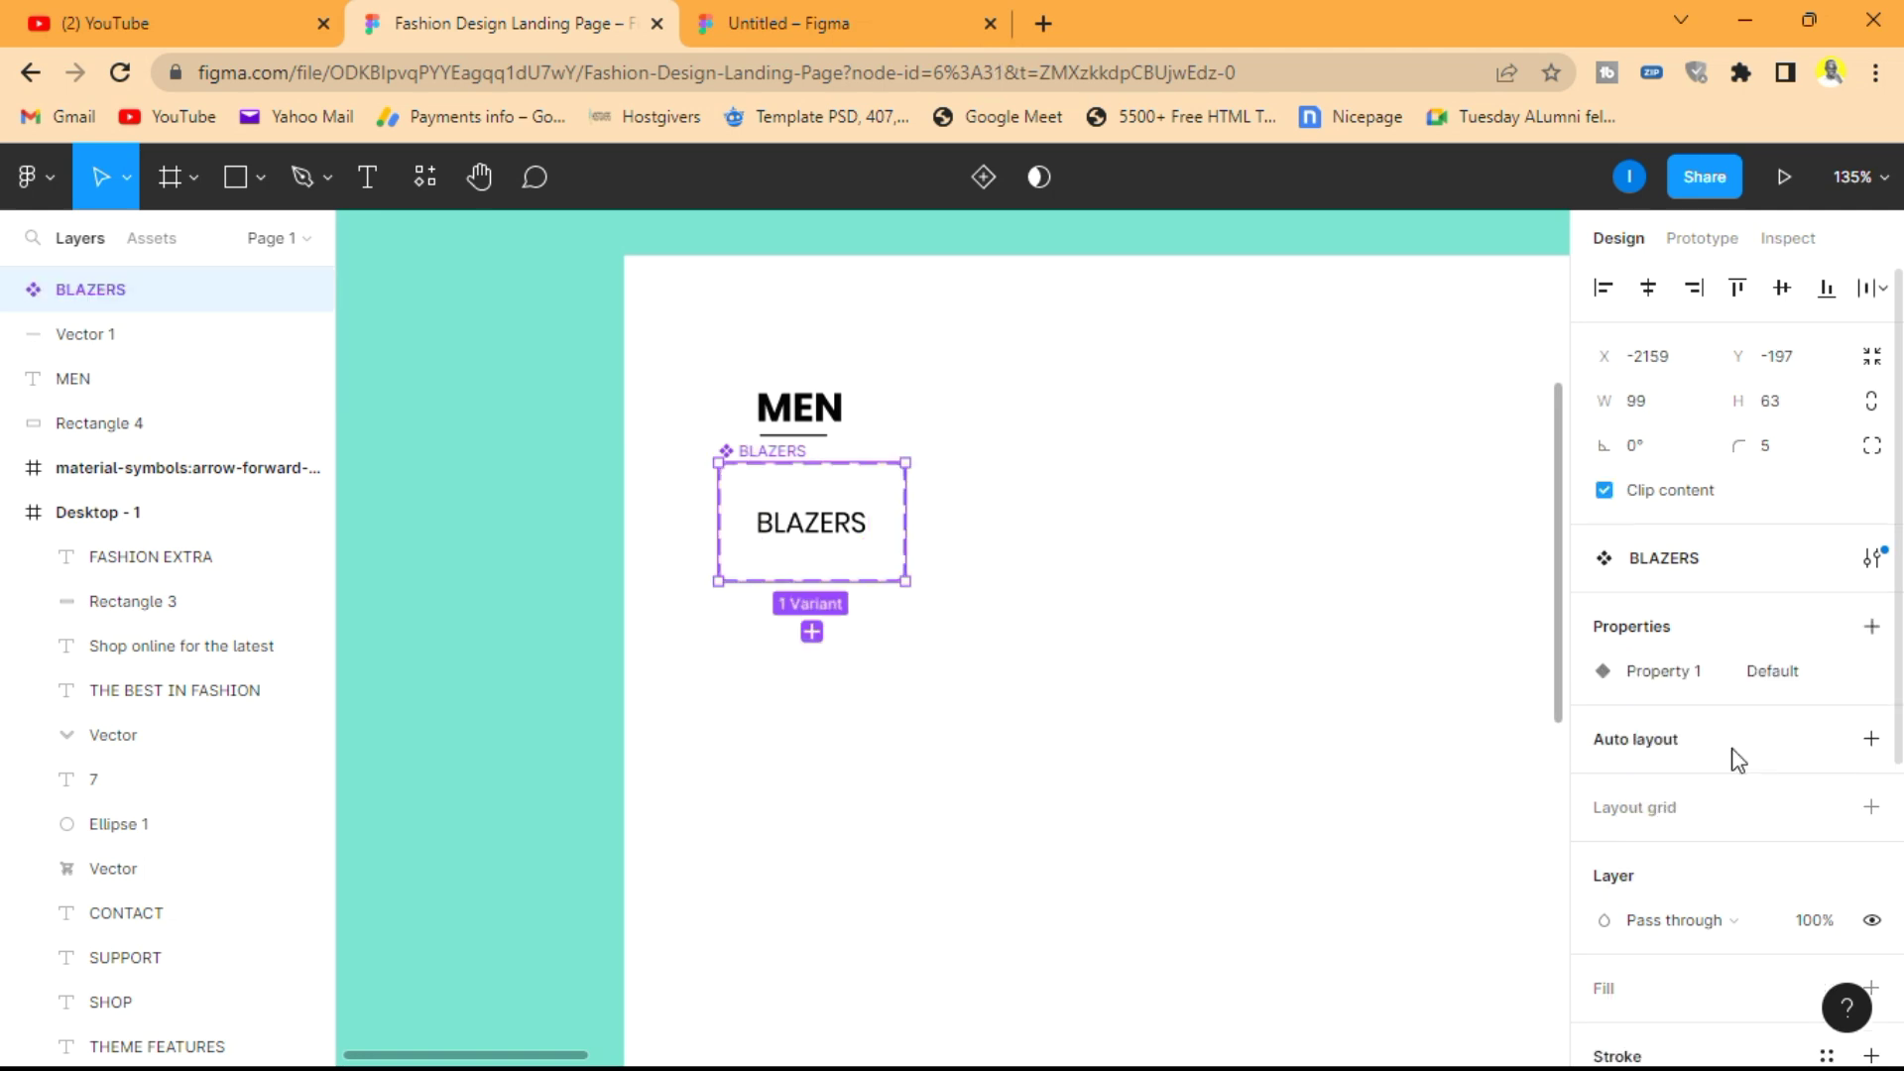
# - Duplicate the default BLAZERS variant directly below the original at Y 61 and resize the component set to 99 × 105 to hold both
pyautogui.moveTo(839, 582); pyautogui.dragTo(839, 804)
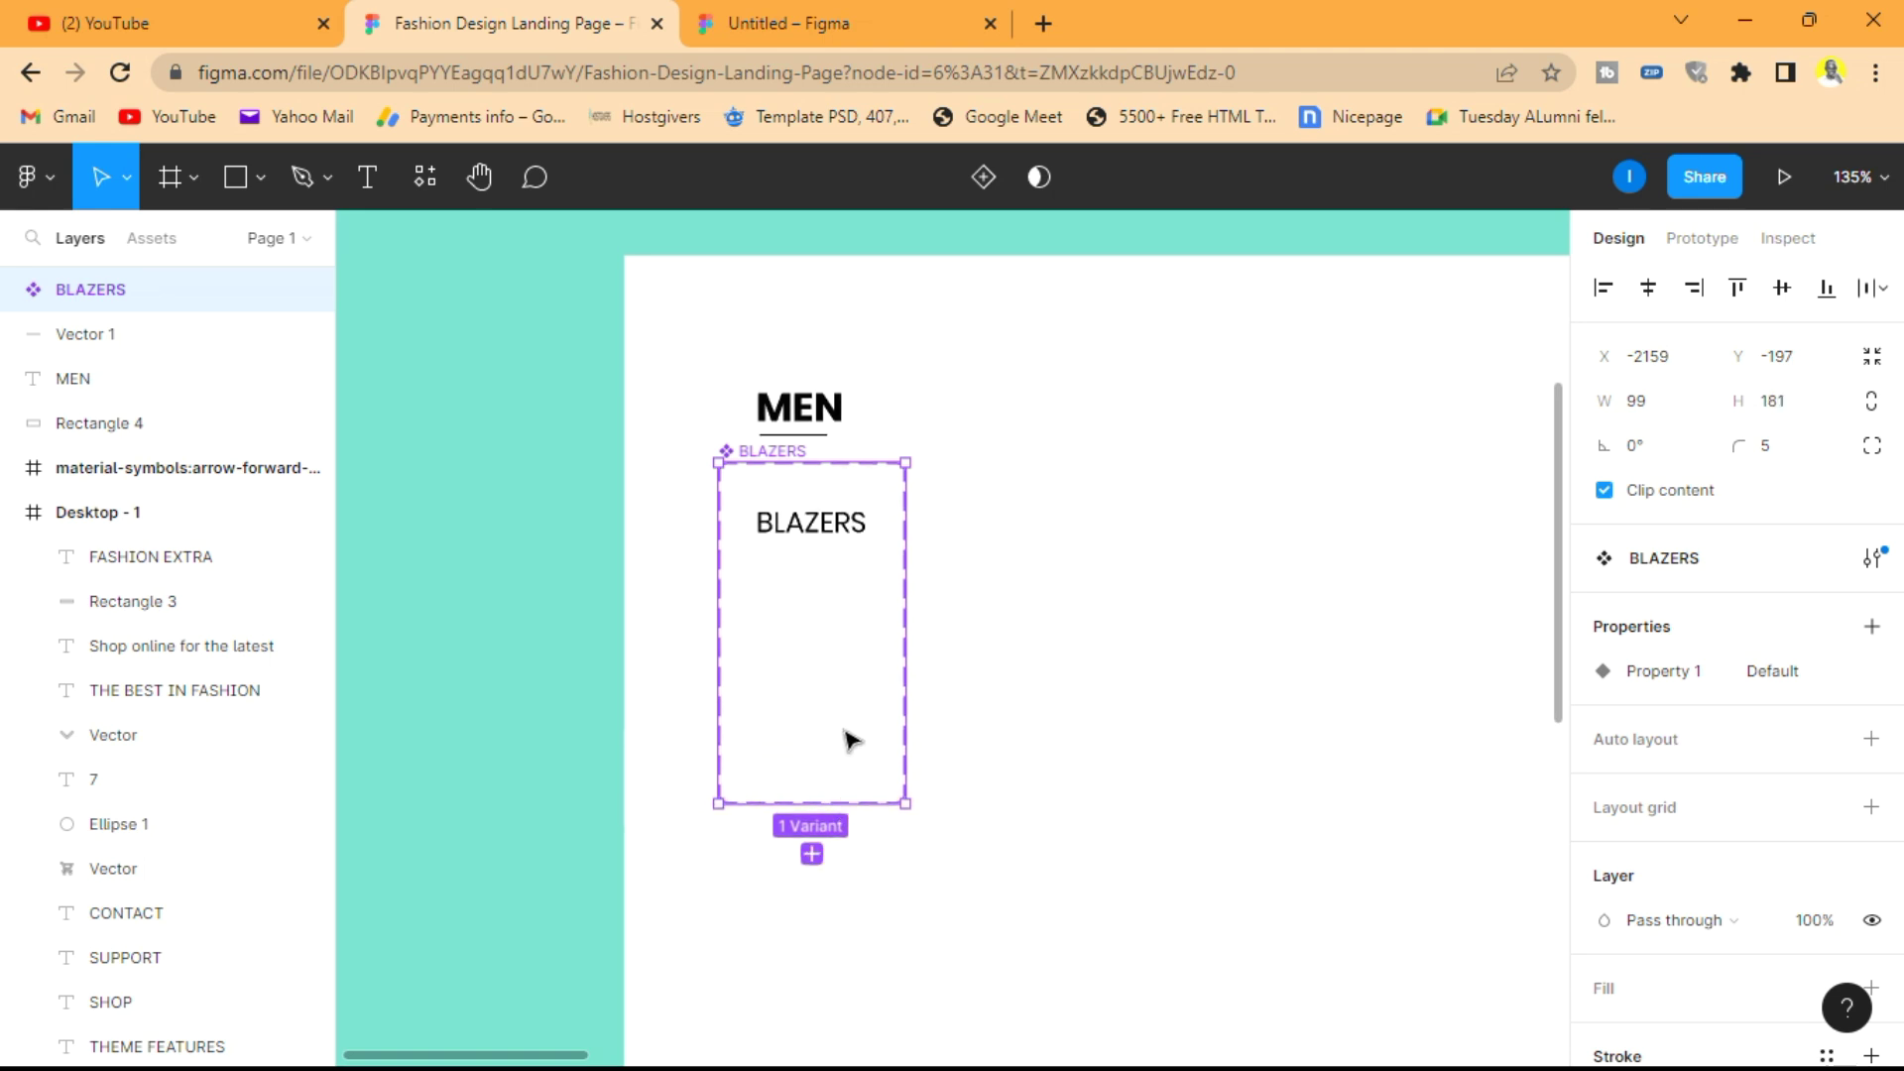
pyautogui.click(806, 525)
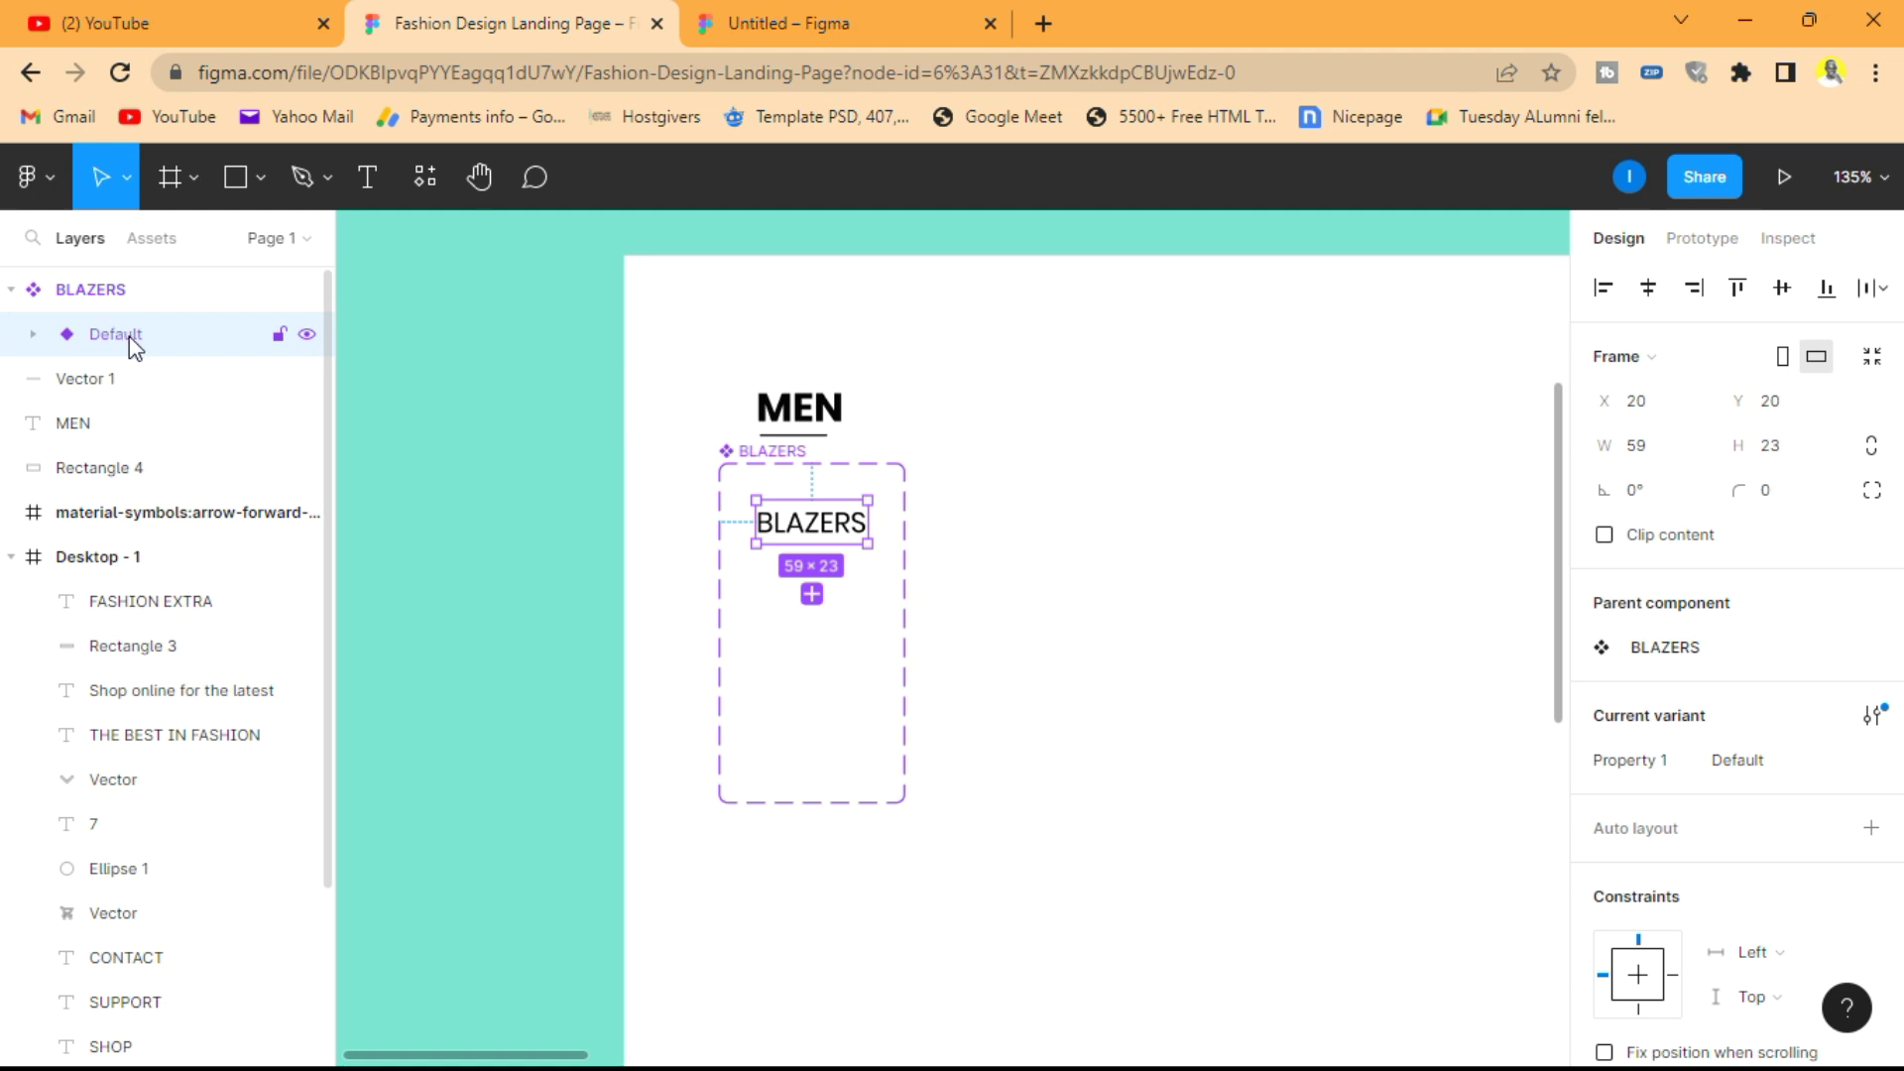
pyautogui.hotkey('ctrl', 'd')
pyautogui.moveTo(829, 548); pyautogui.dragTo(810, 603)
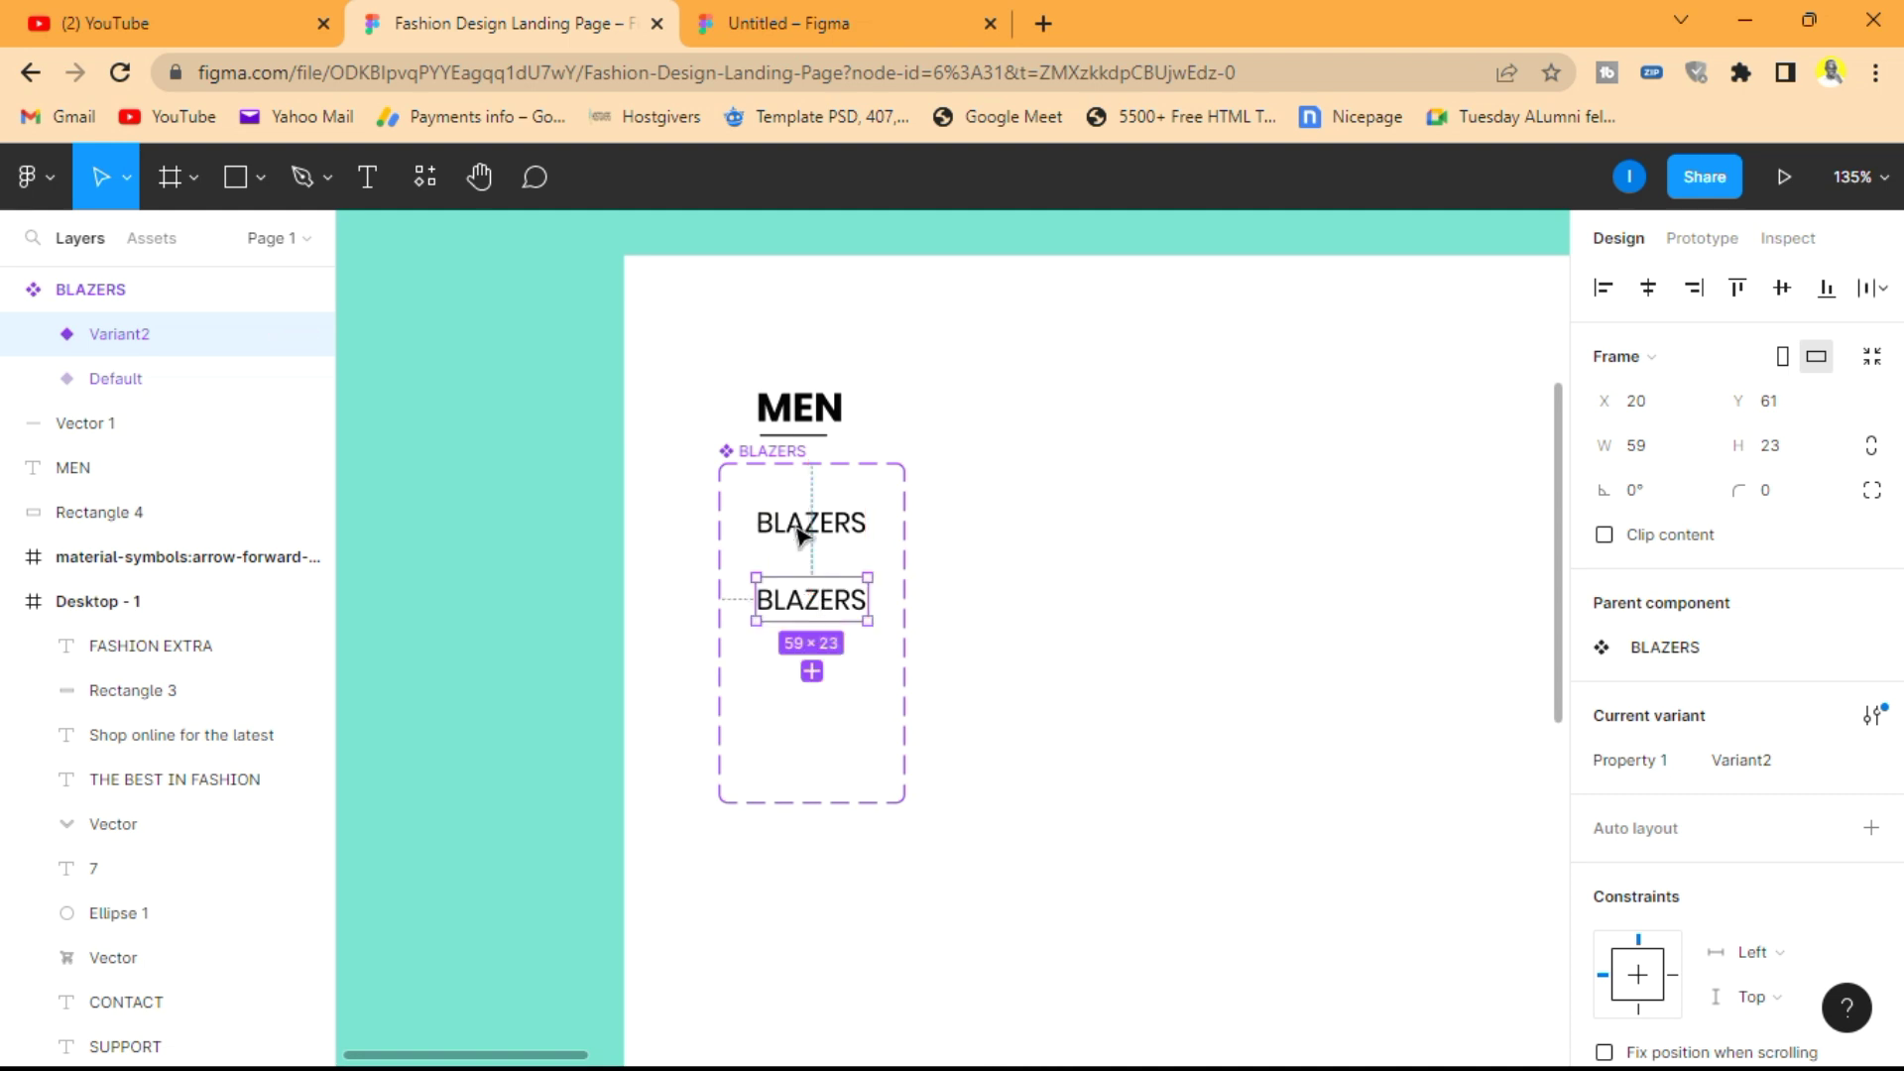
pyautogui.click(767, 456)
pyautogui.moveTo(831, 801); pyautogui.dragTo(813, 660)
pyautogui.click(958, 573)
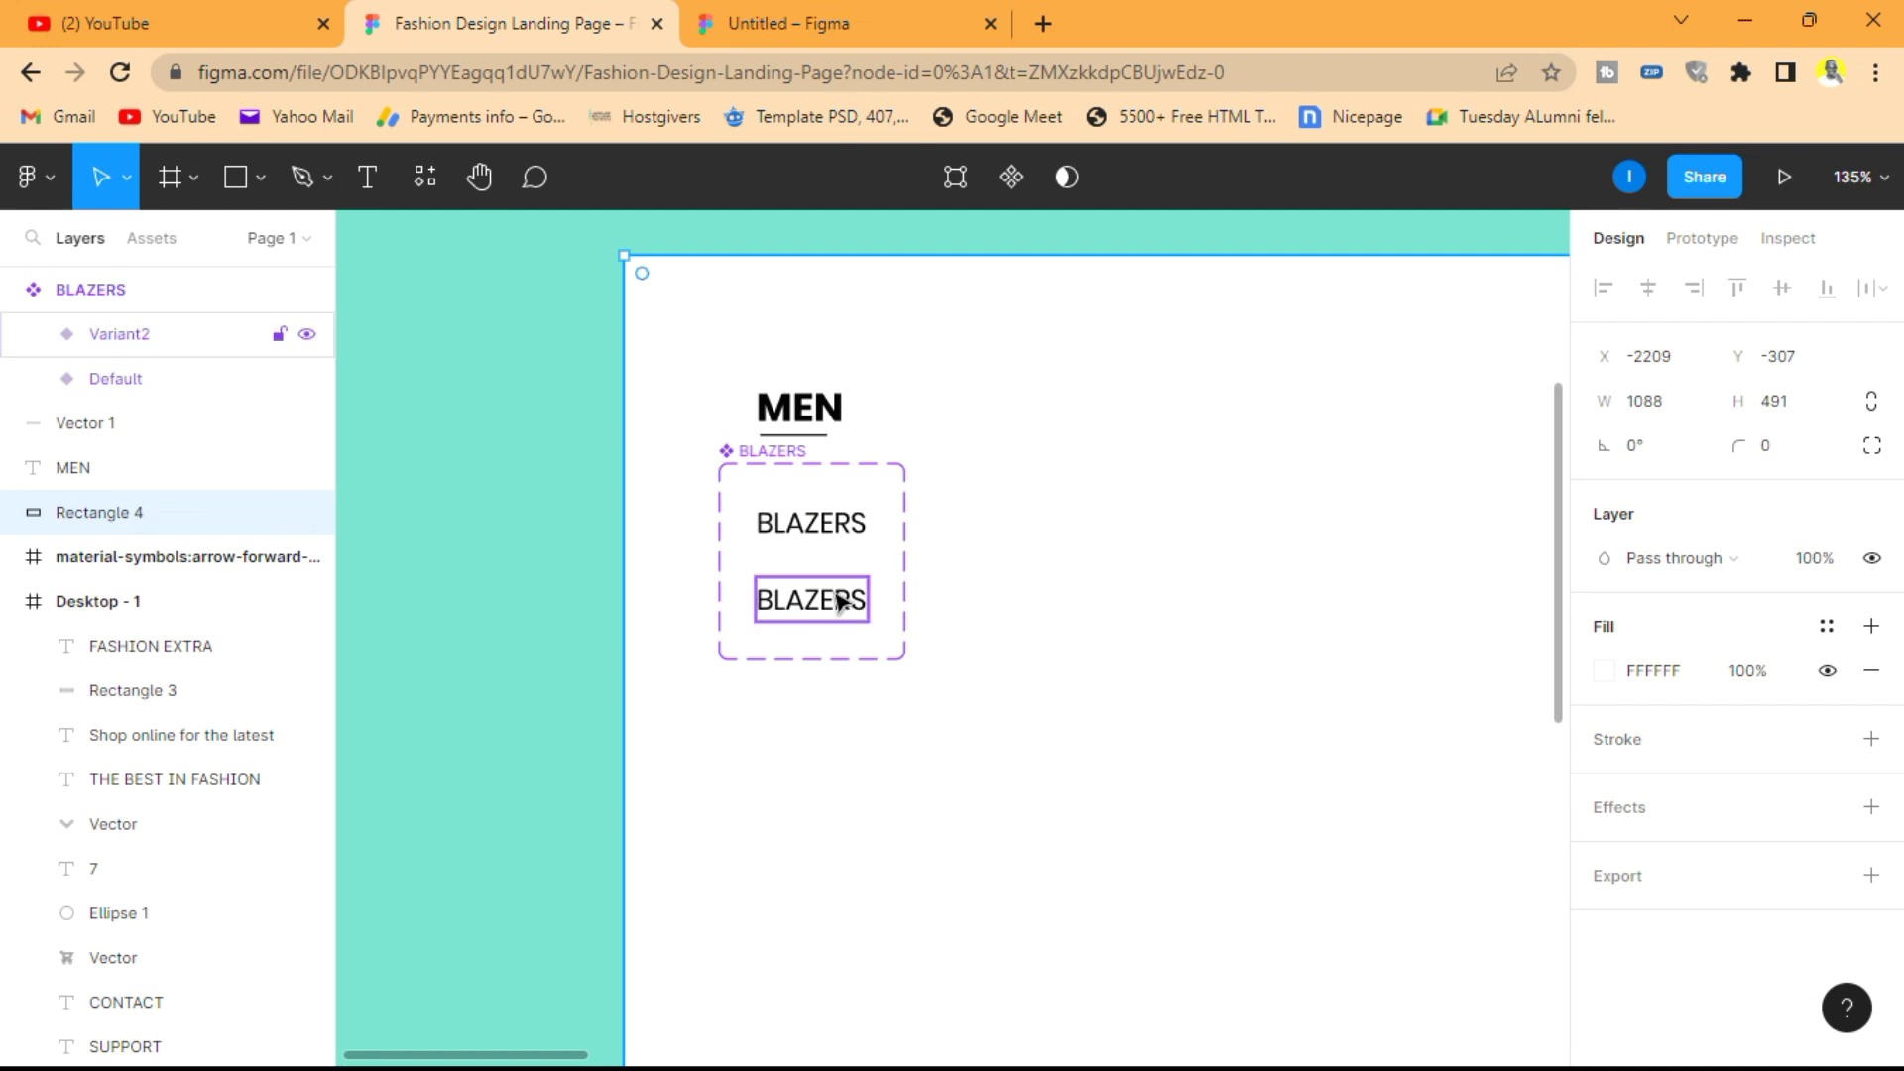
# - Shift the BLAZERS text inside Variant2 to the right, to X 9
pyautogui.click(821, 609)
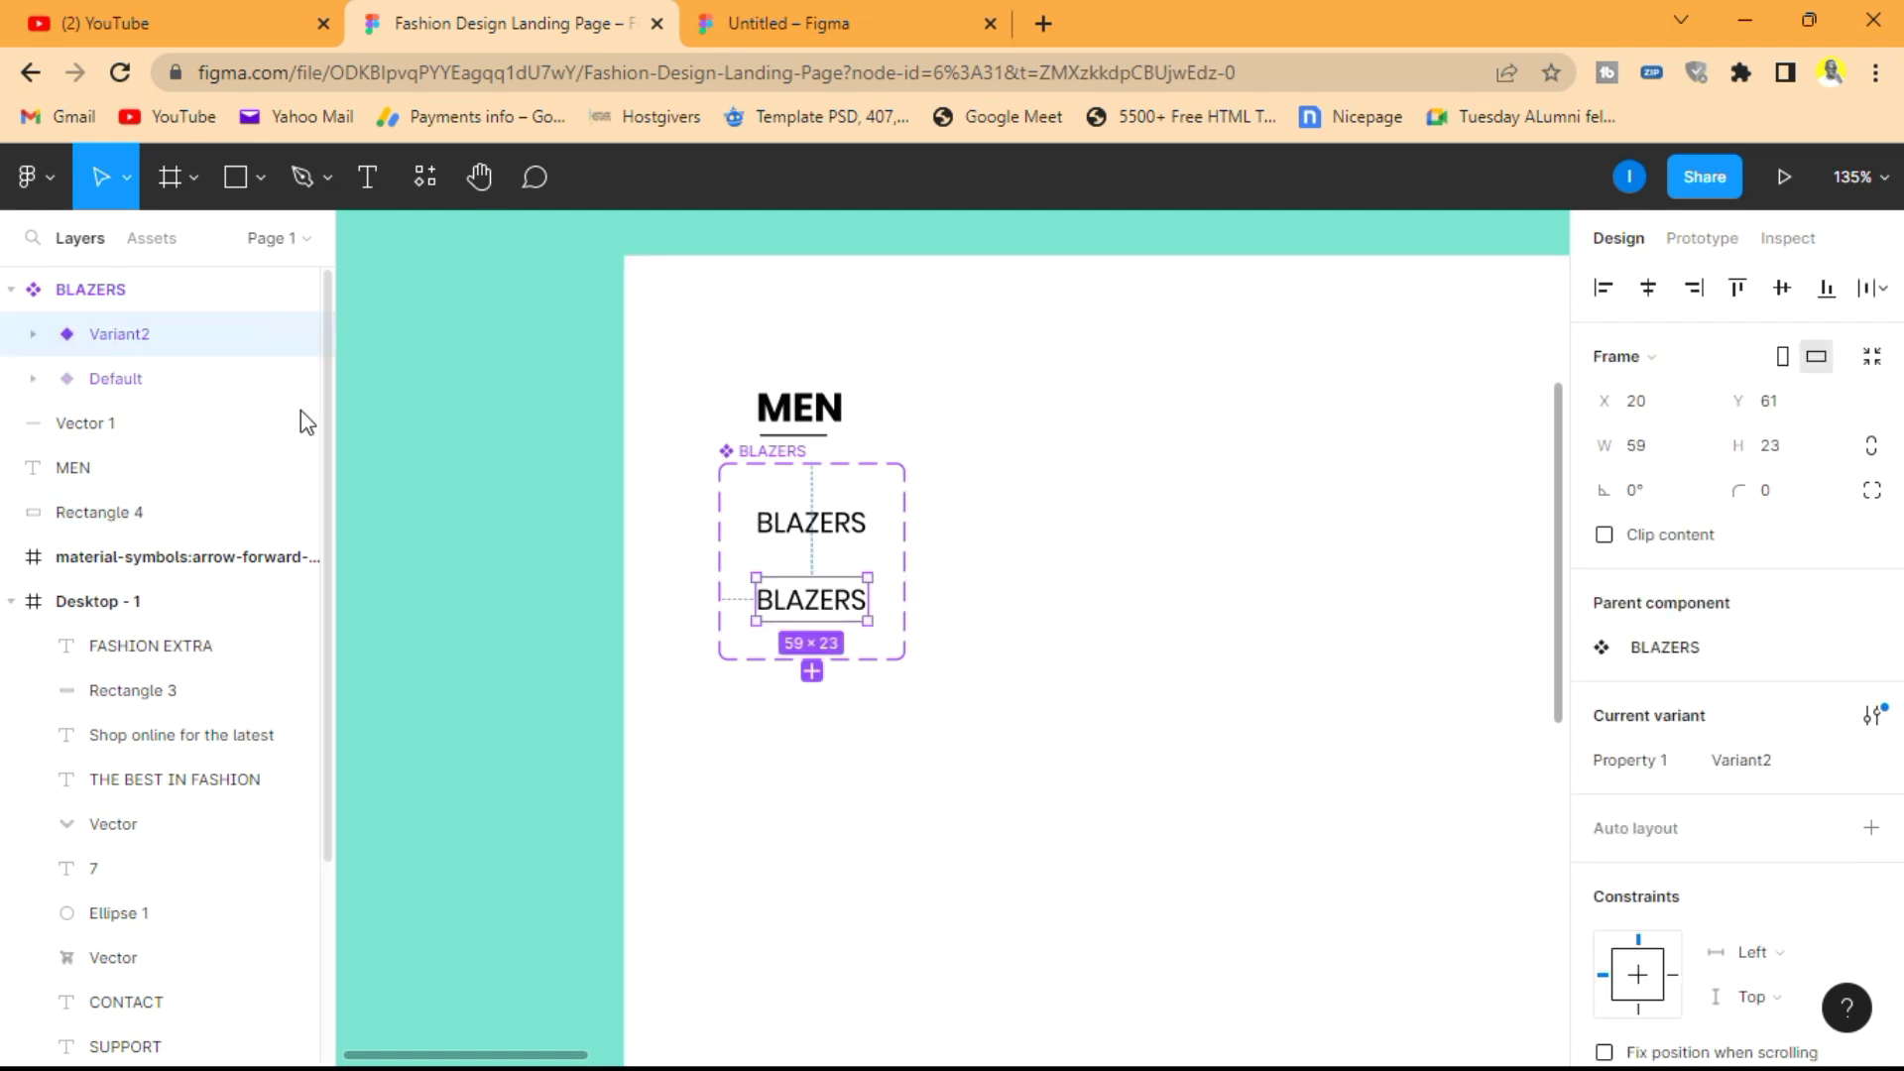
pyautogui.click(34, 335)
pyautogui.click(175, 379)
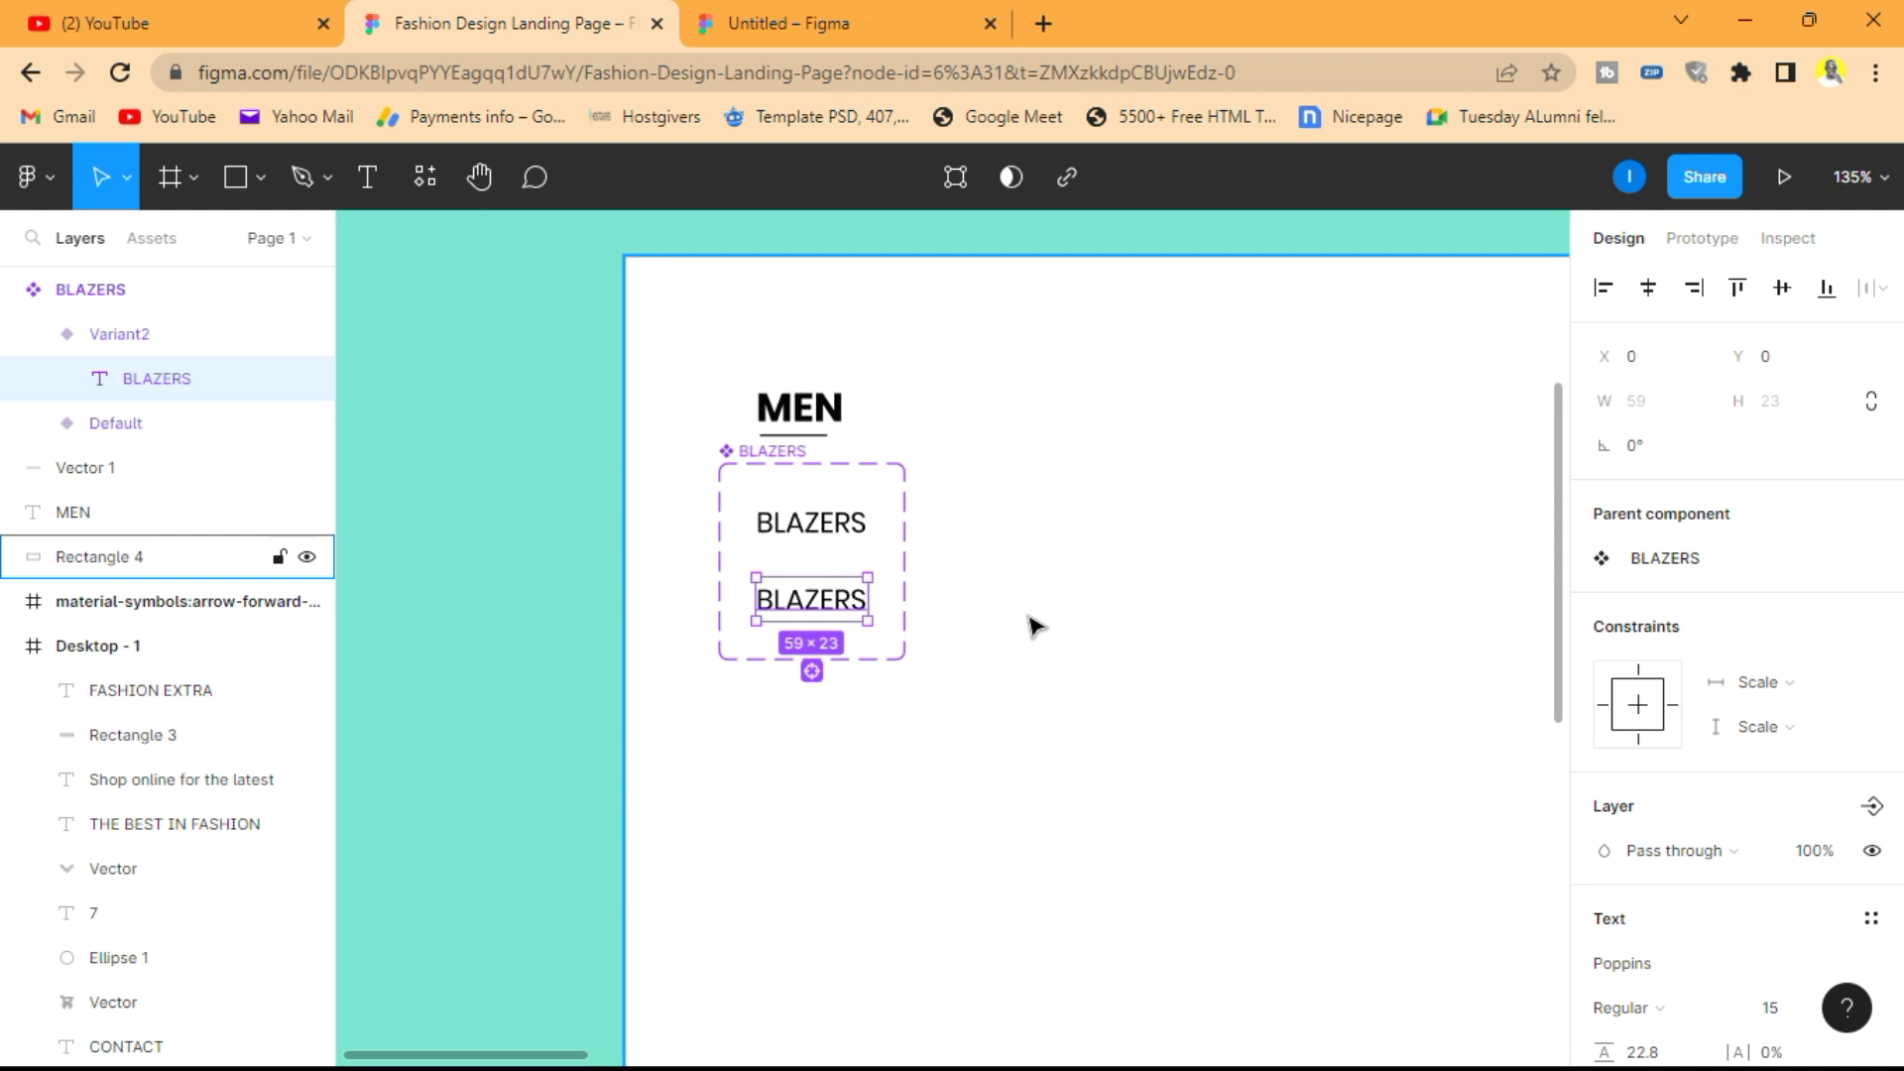
pyautogui.press('Right')
pyautogui.press('Right')
pyautogui.press('Right')
pyautogui.press('Right')
pyautogui.press('Right')
pyautogui.press('Right')
pyautogui.press('Right')
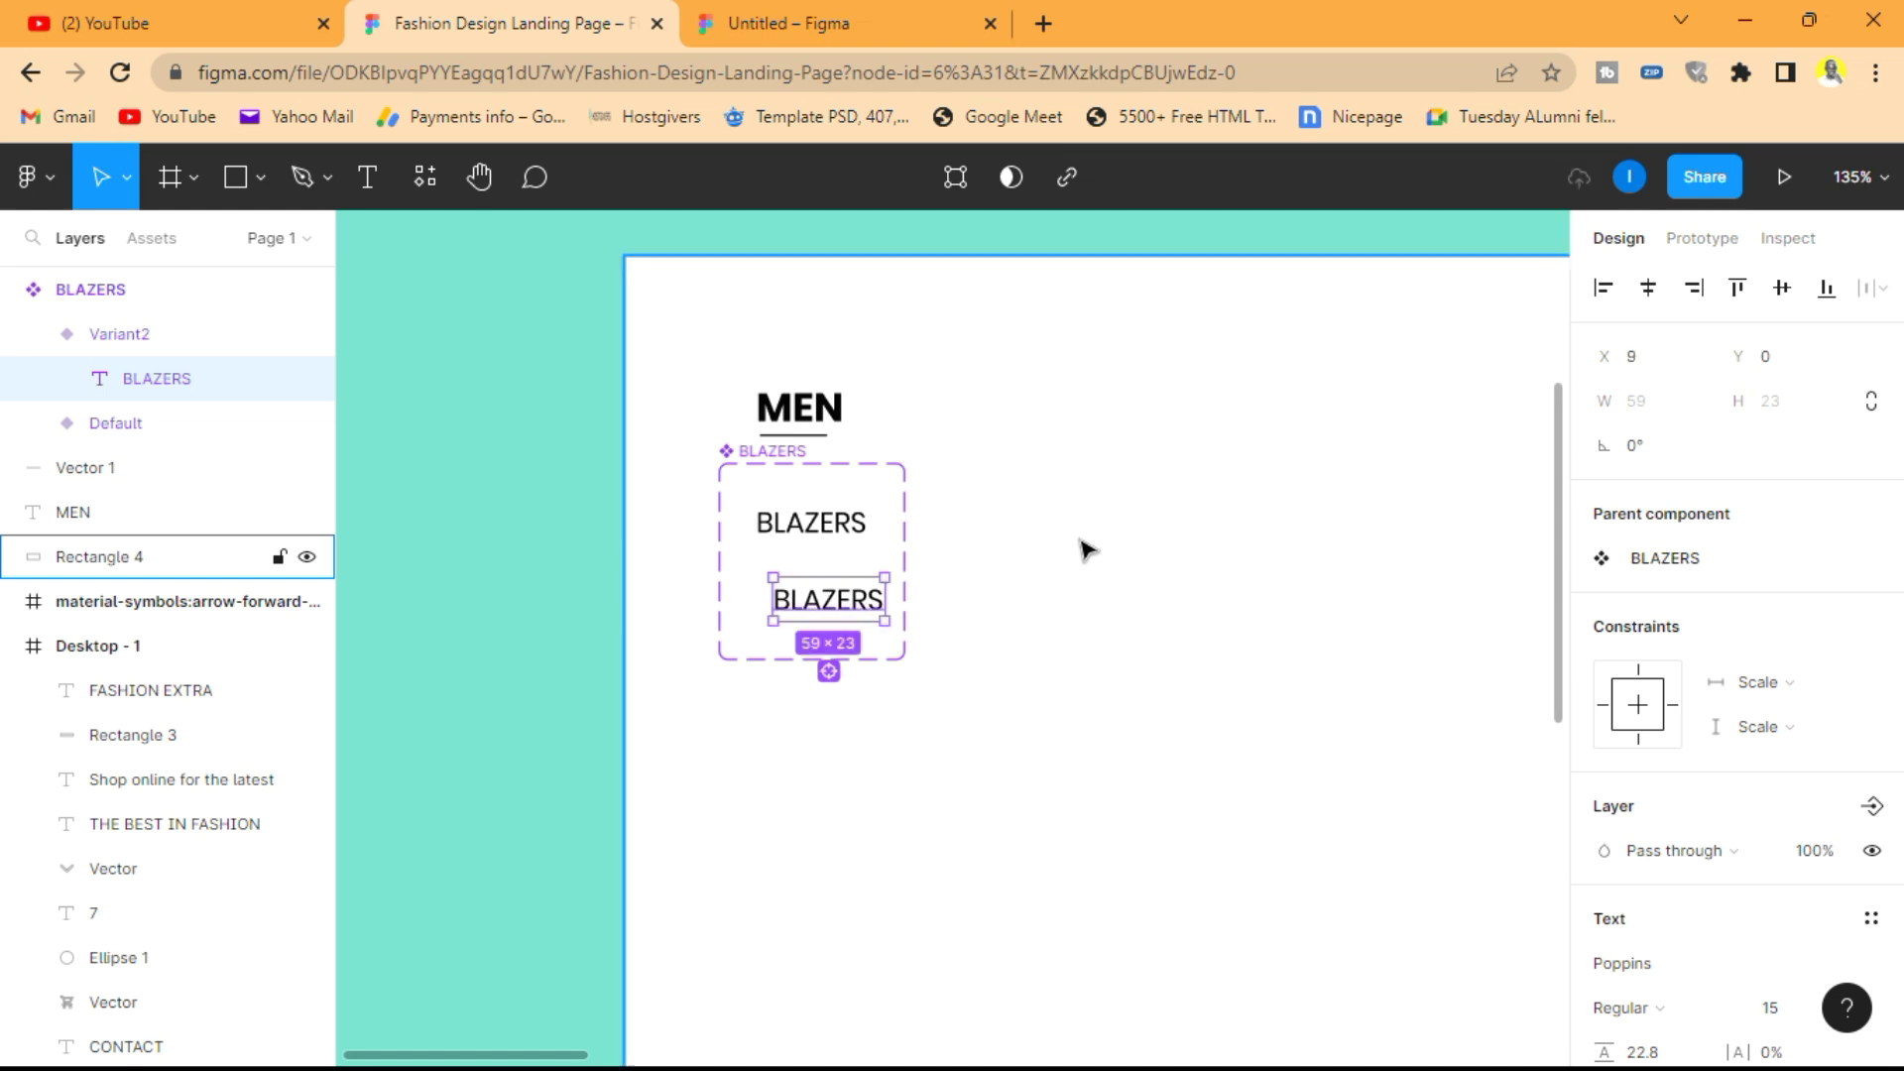
pyautogui.click(1351, 729)
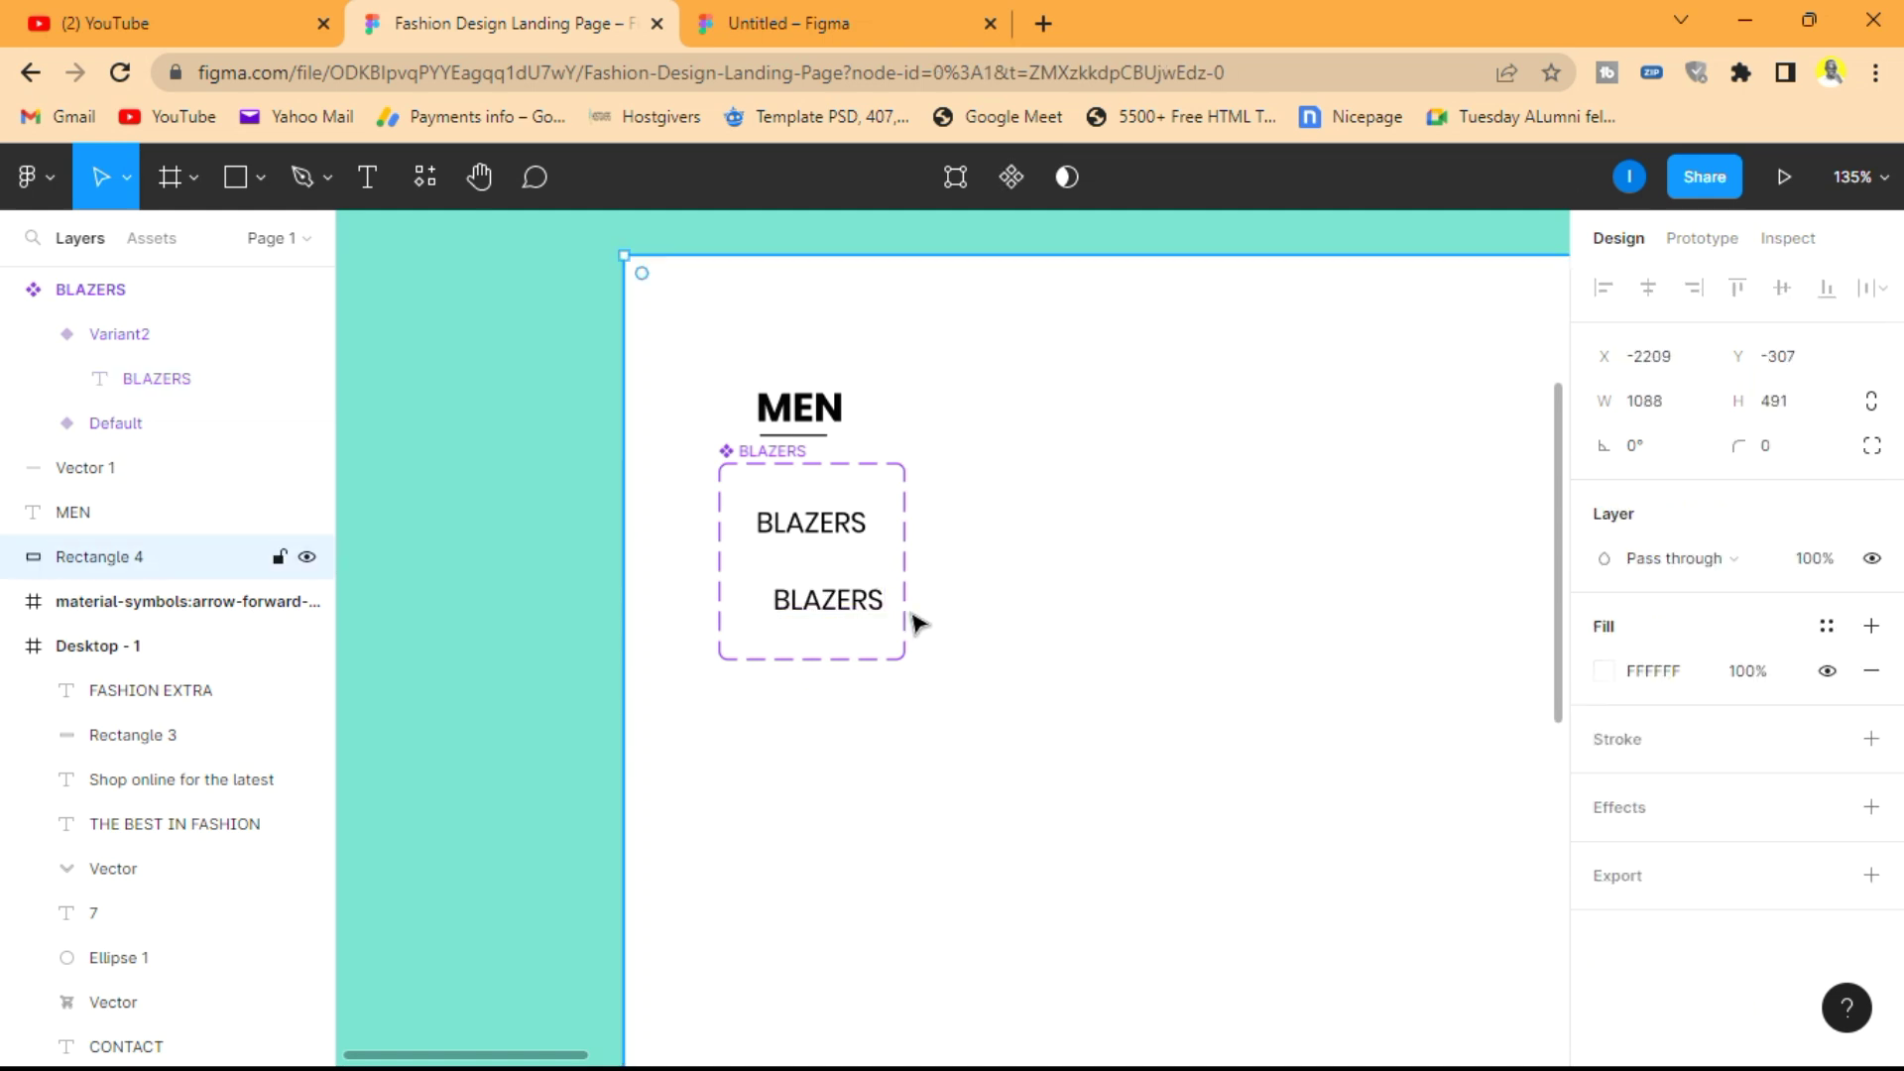
# - Change the fill of the BLAZERS text in Variant2 to a bright magenta
pyautogui.click(851, 605)
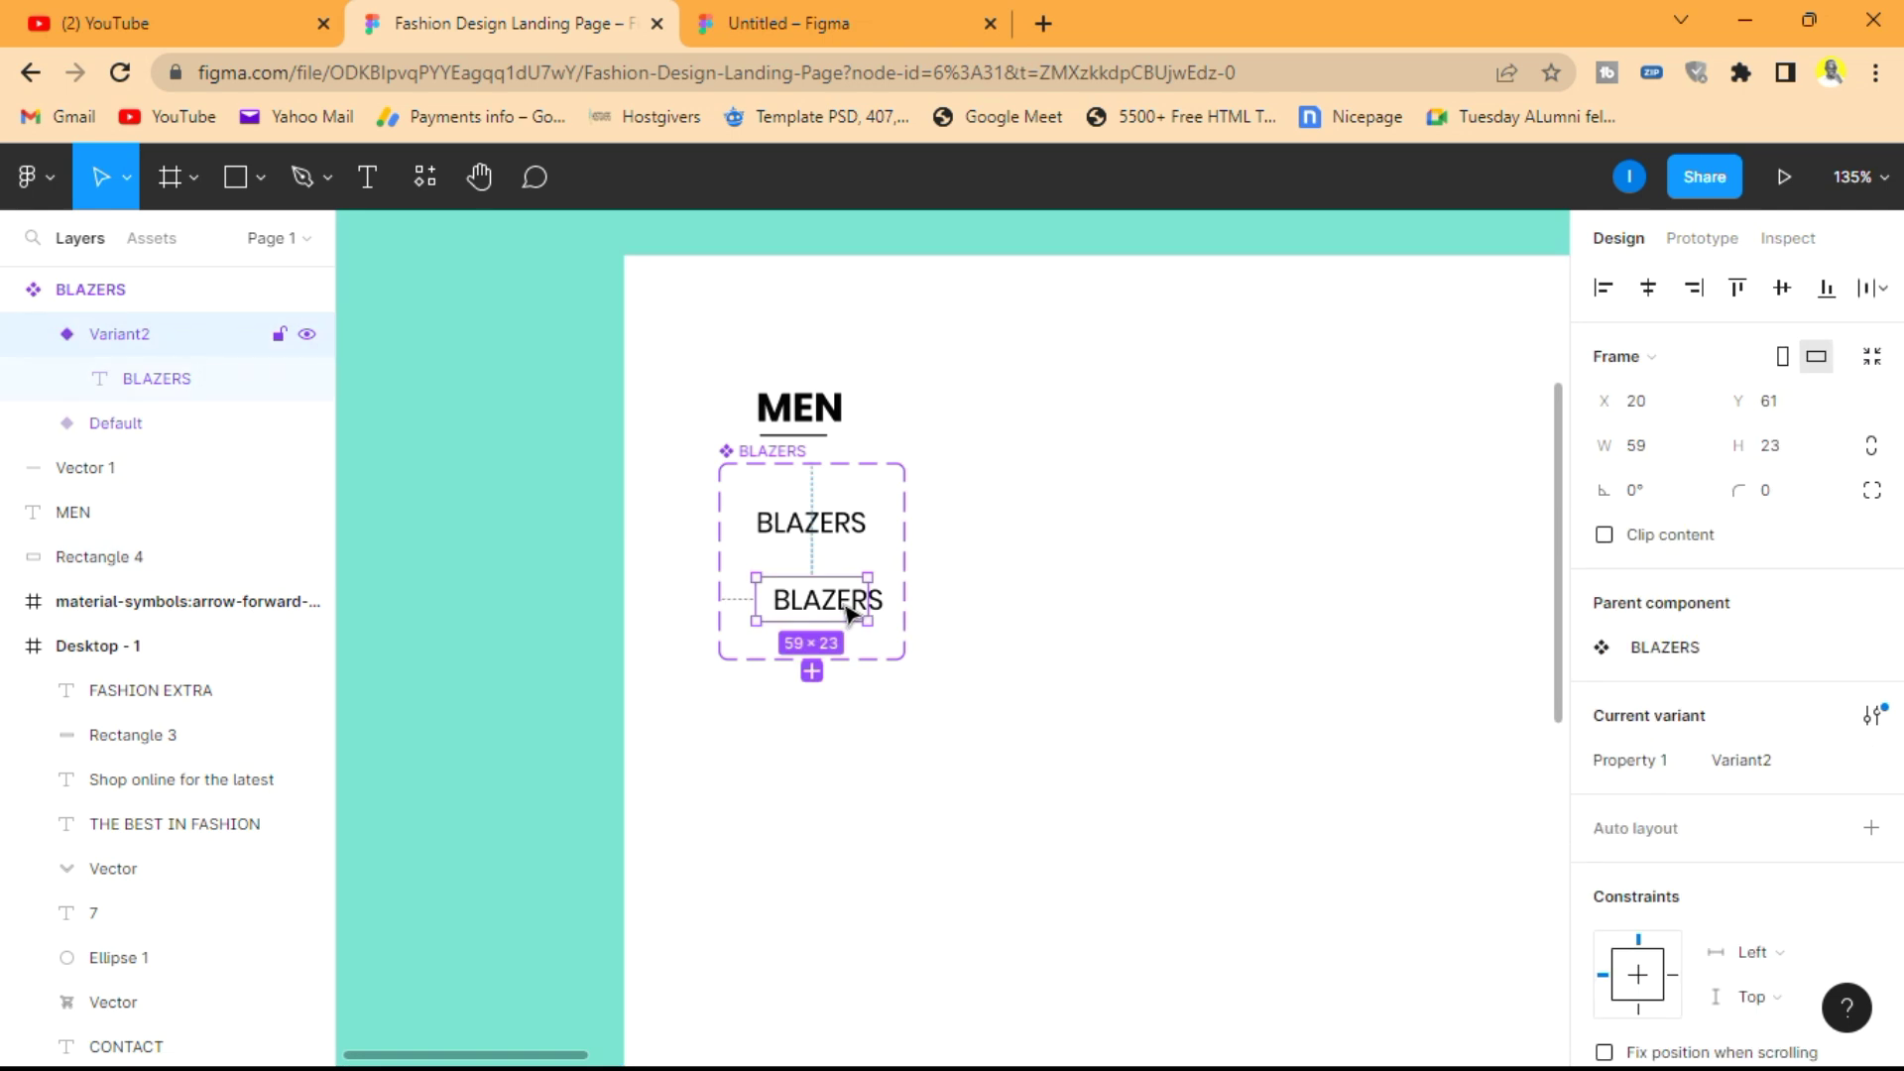
pyautogui.click(188, 389)
pyautogui.scroll(-5, 1698, 798)
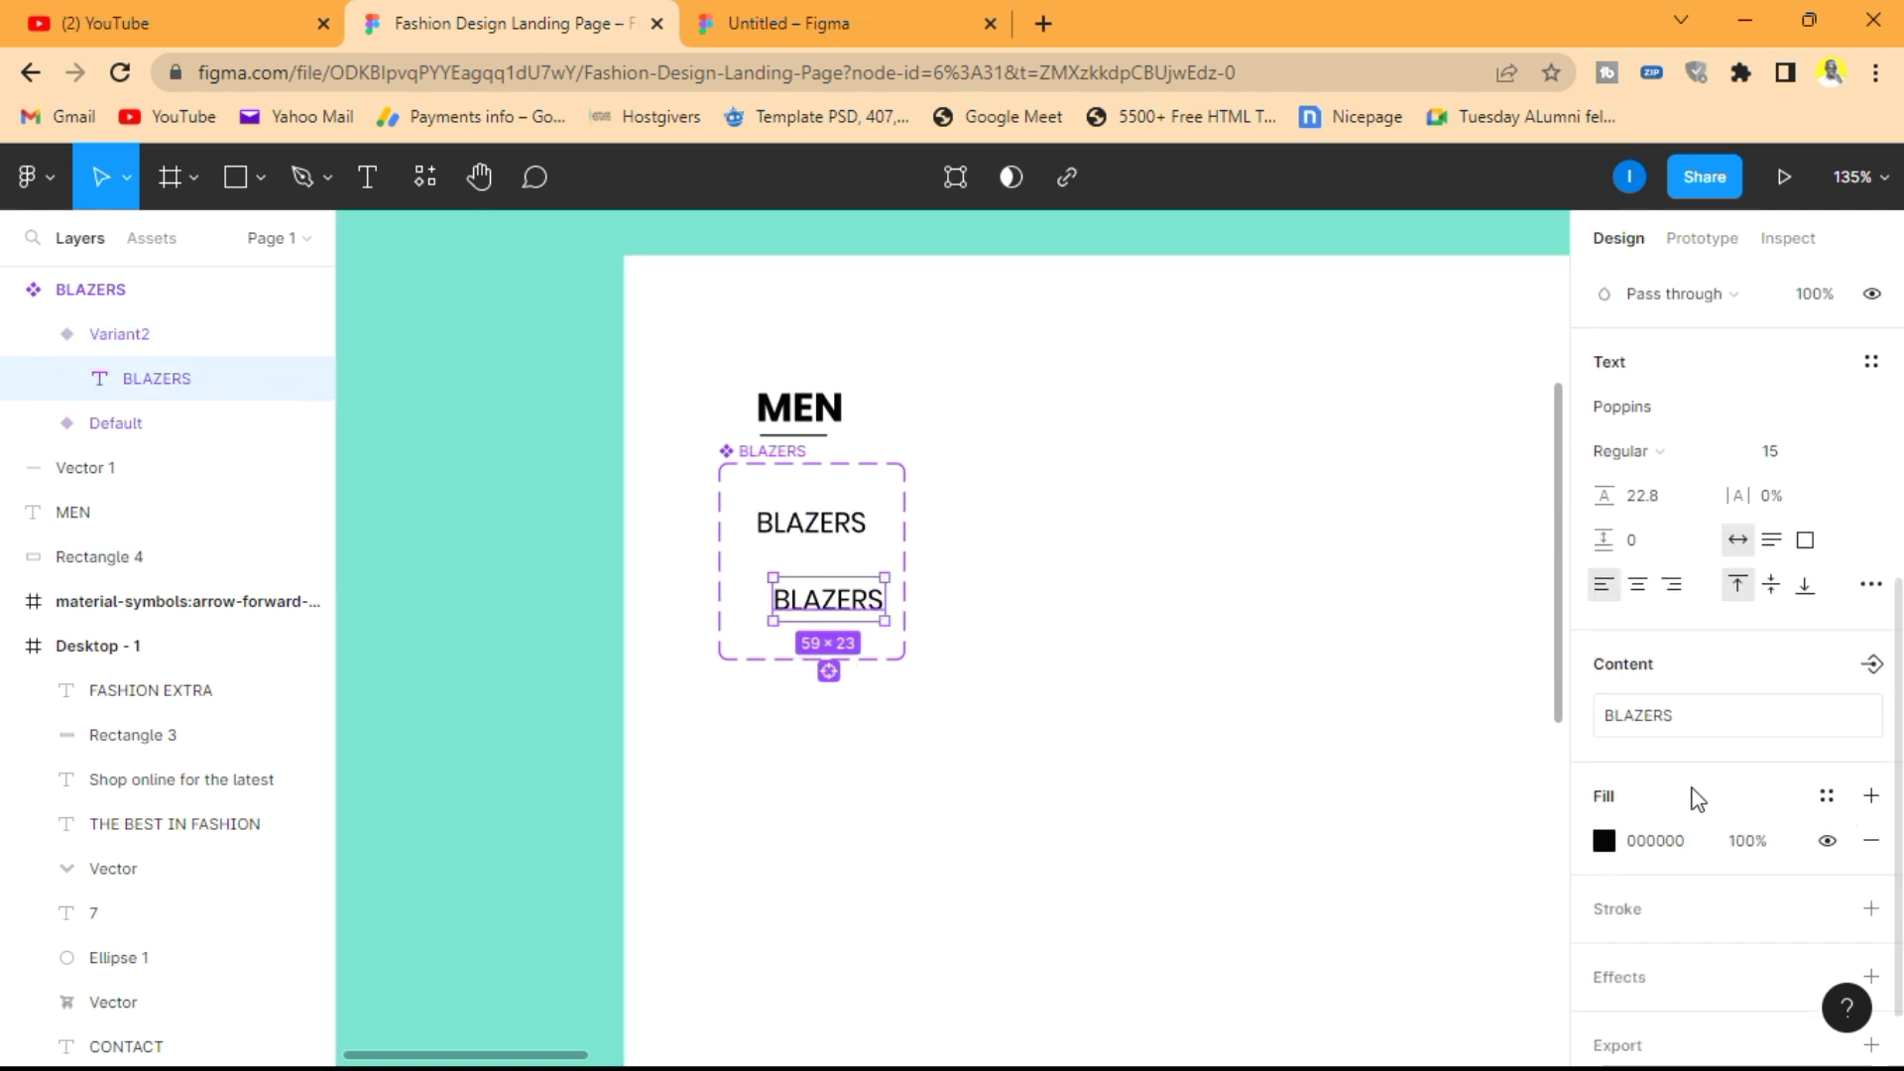
pyautogui.click(1606, 845)
pyautogui.moveTo(1424, 739); pyautogui.dragTo(1503, 737)
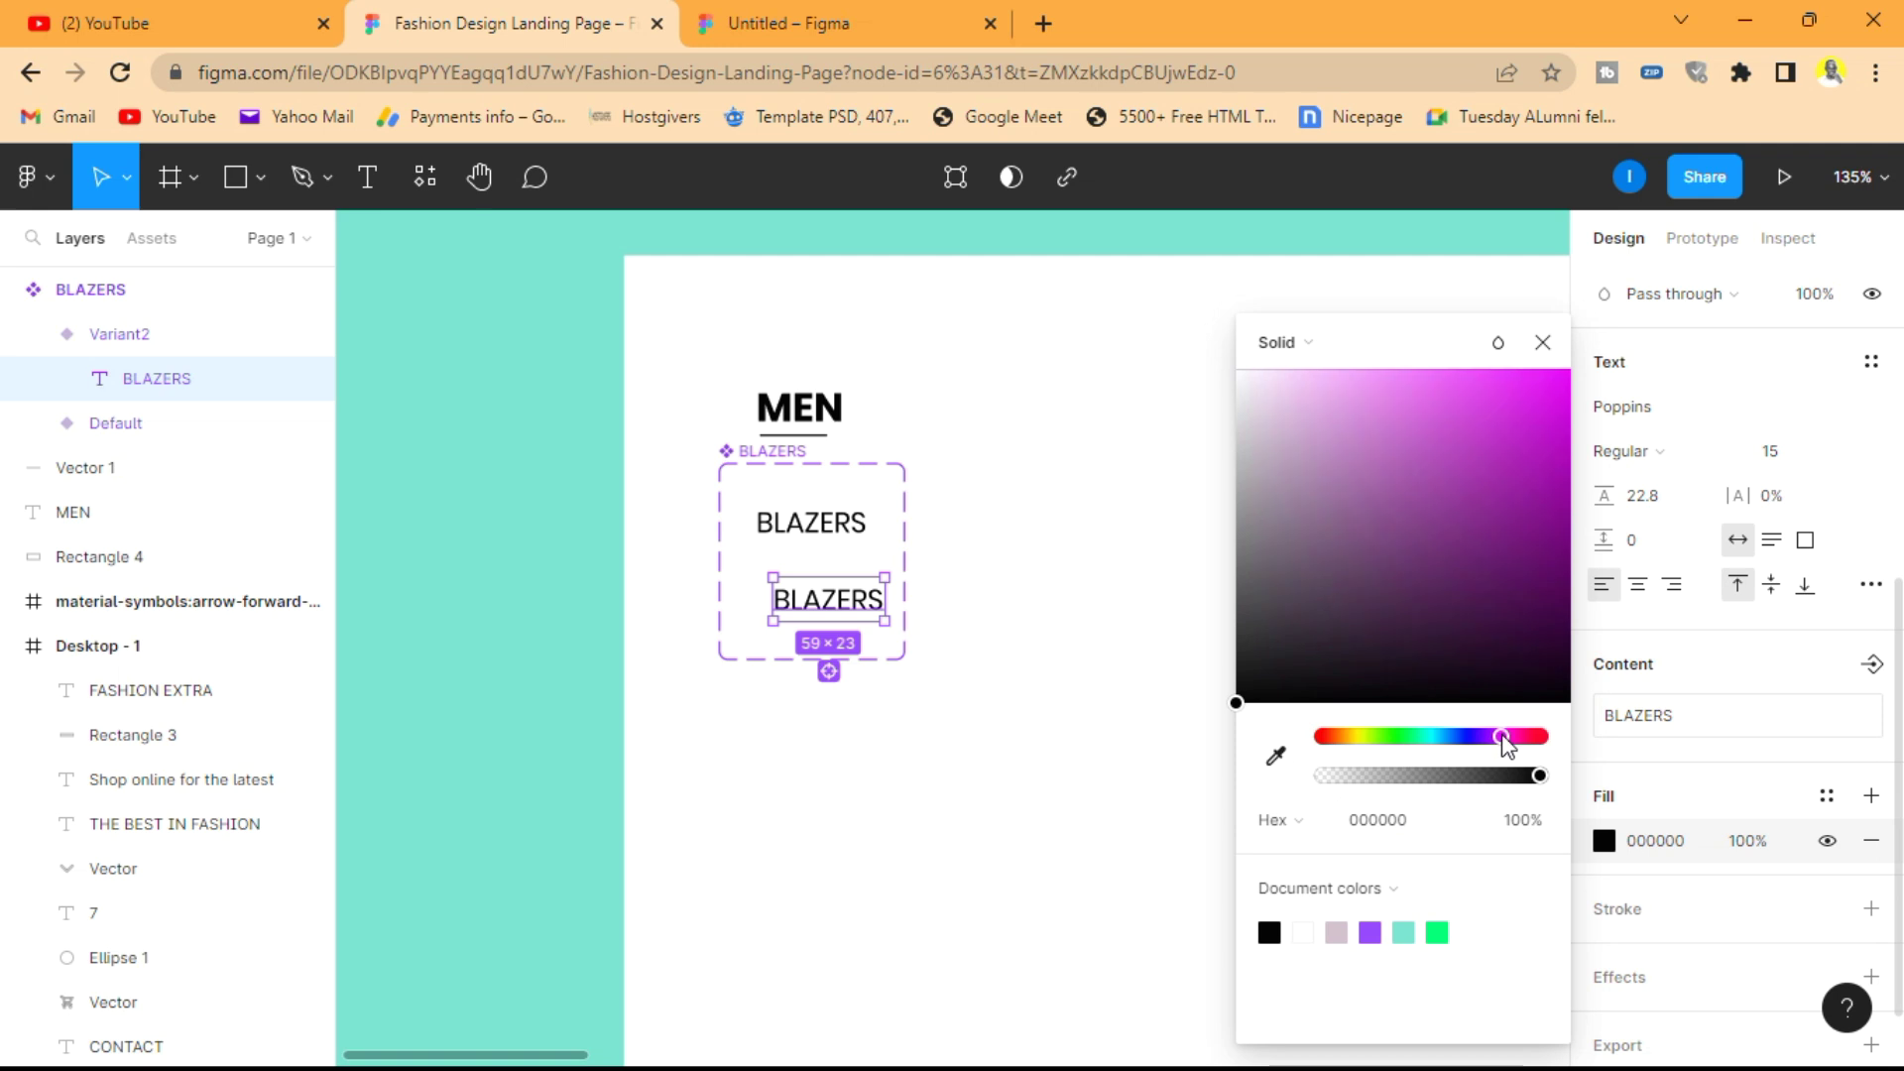
pyautogui.moveTo(1452, 607); pyautogui.dragTo(1557, 359)
pyautogui.click(1300, 476)
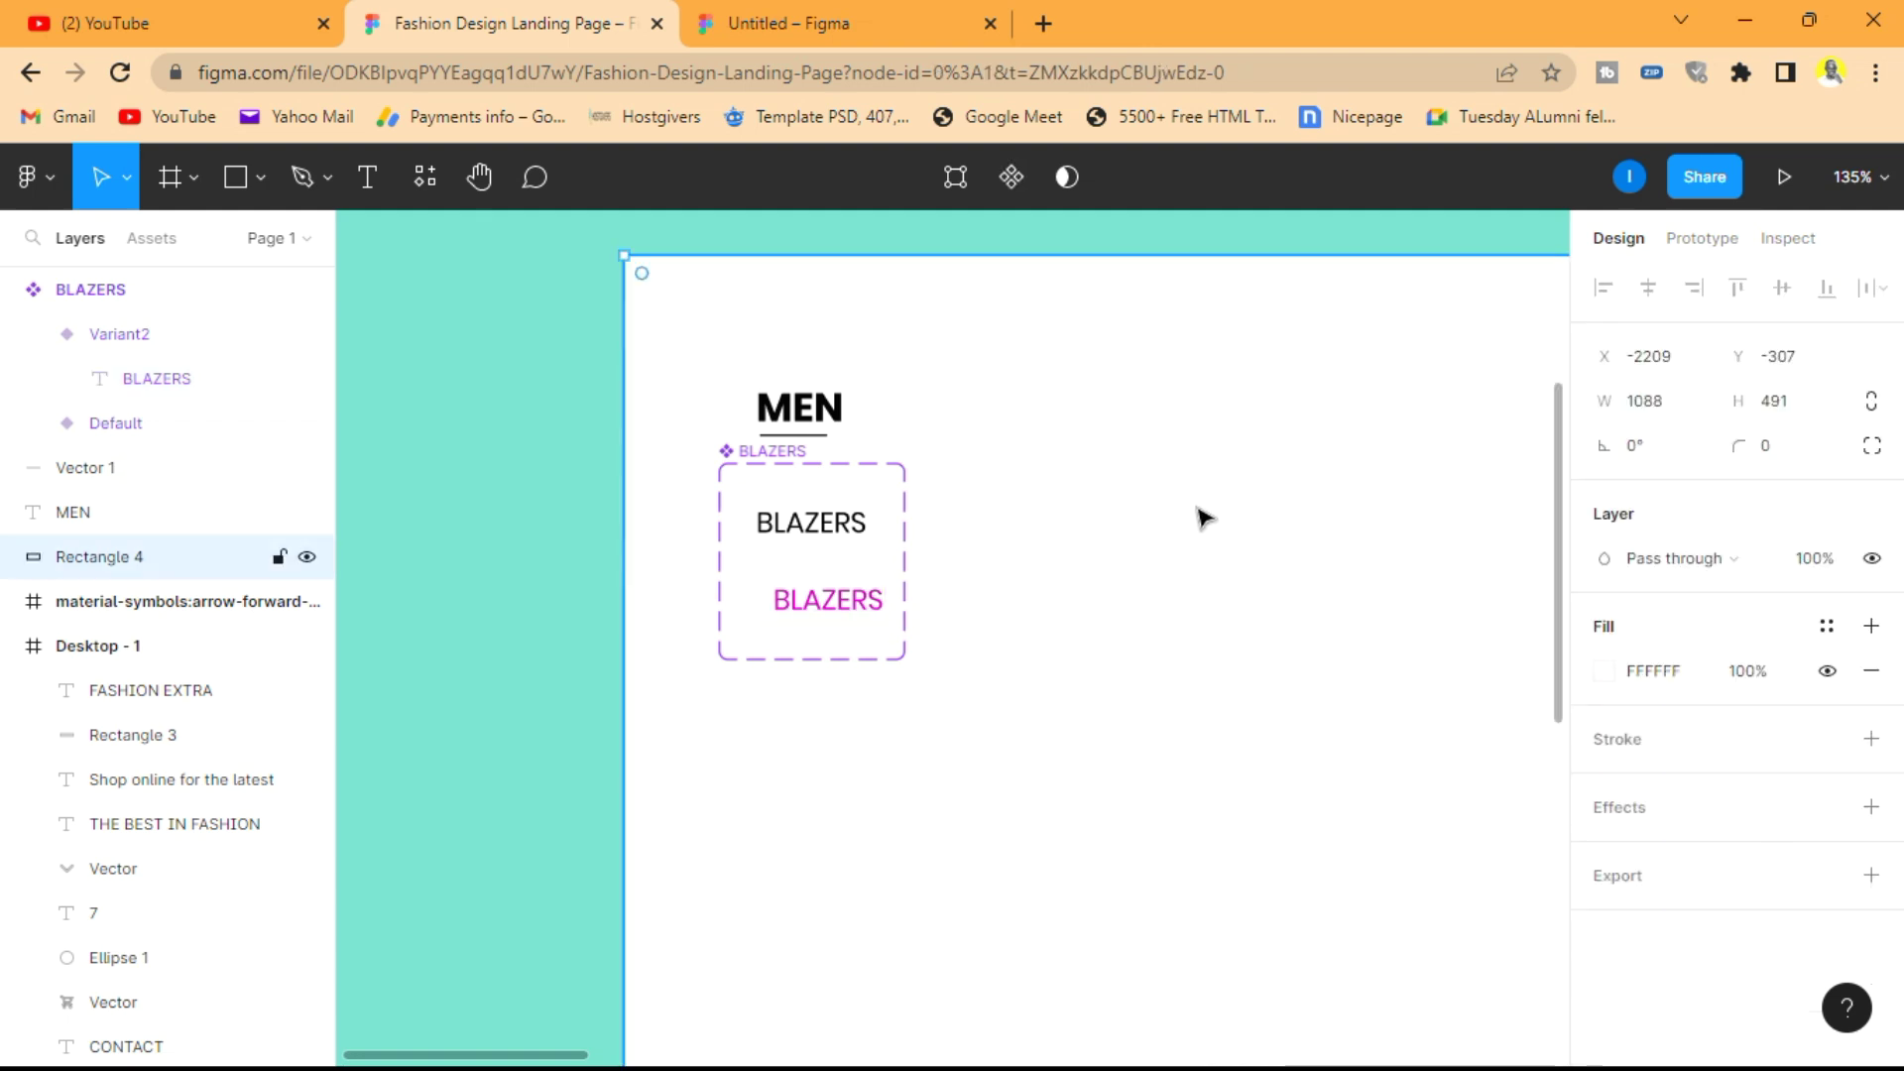
# - Move the BLAZERS component set off the white rectangle to the empty canvas on its left, around X -2559, Y -212
pyautogui.scroll(-5, 1205, 519)
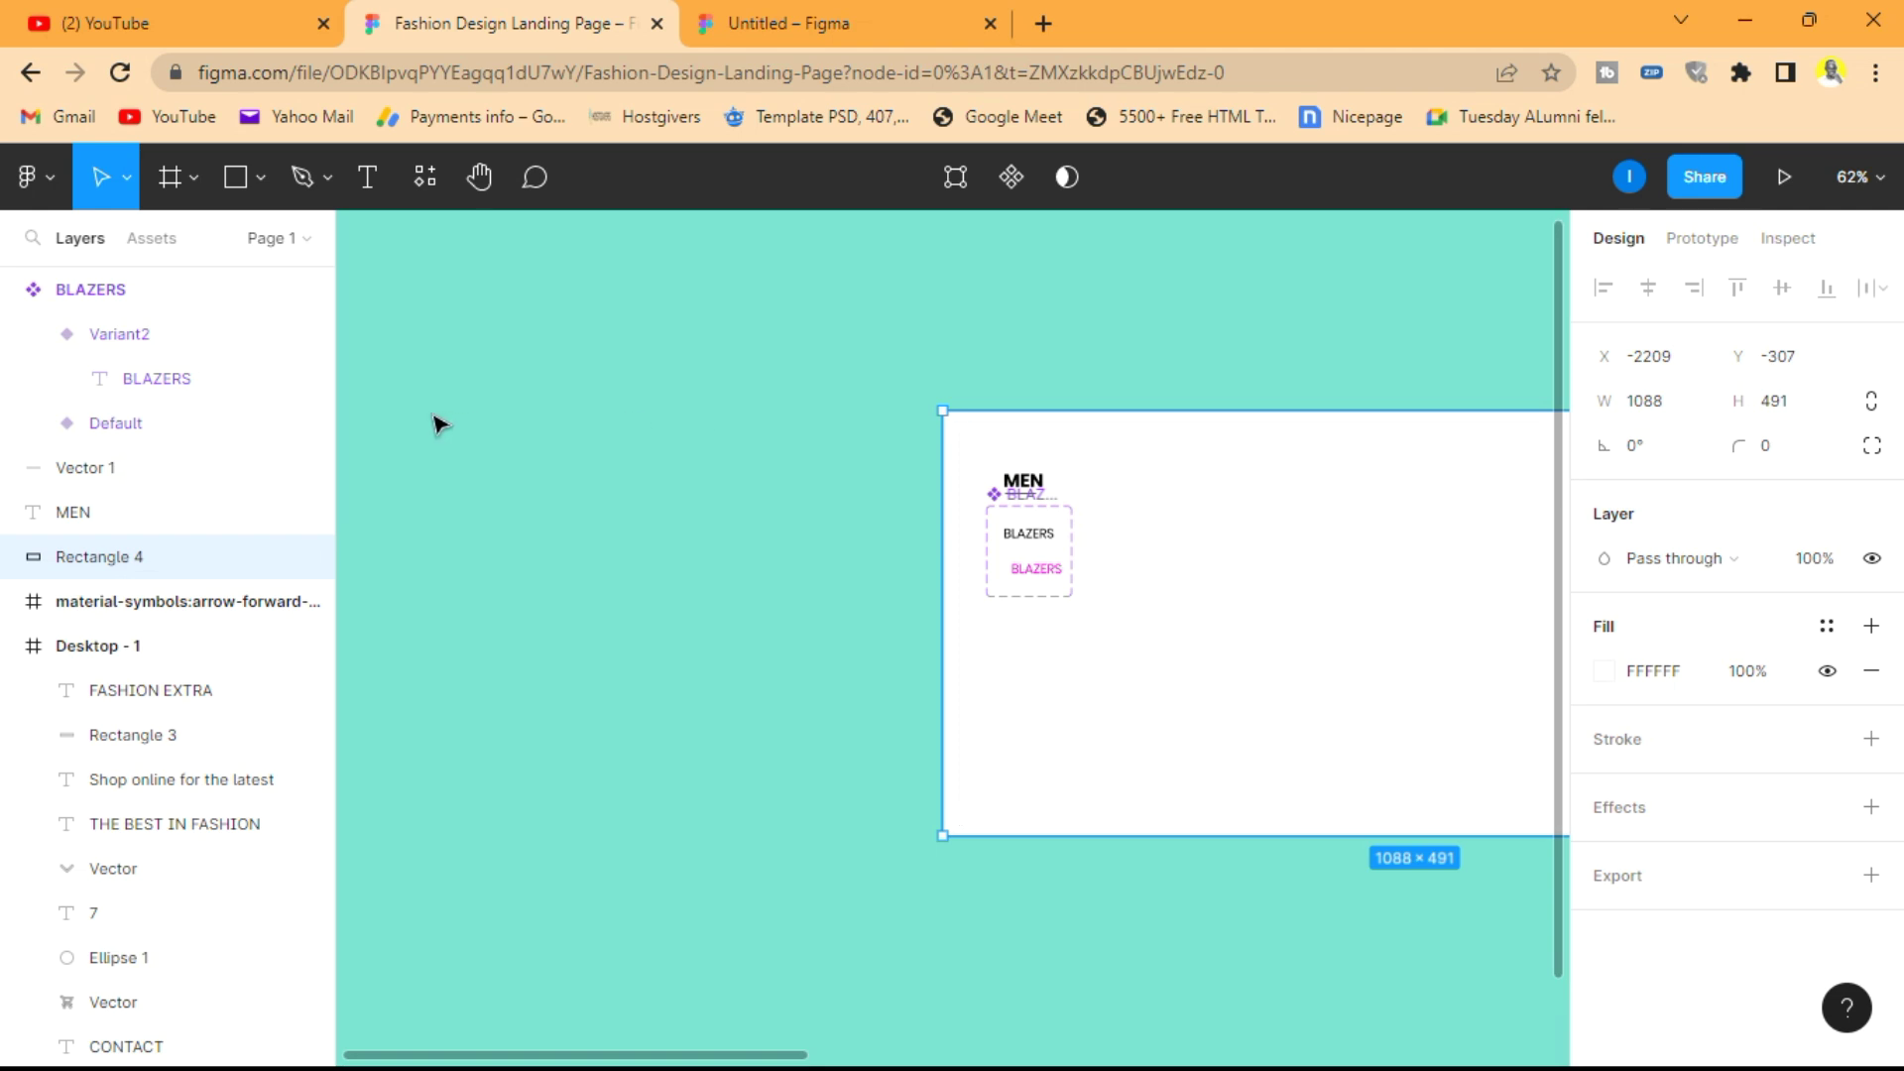
pyautogui.click(119, 296)
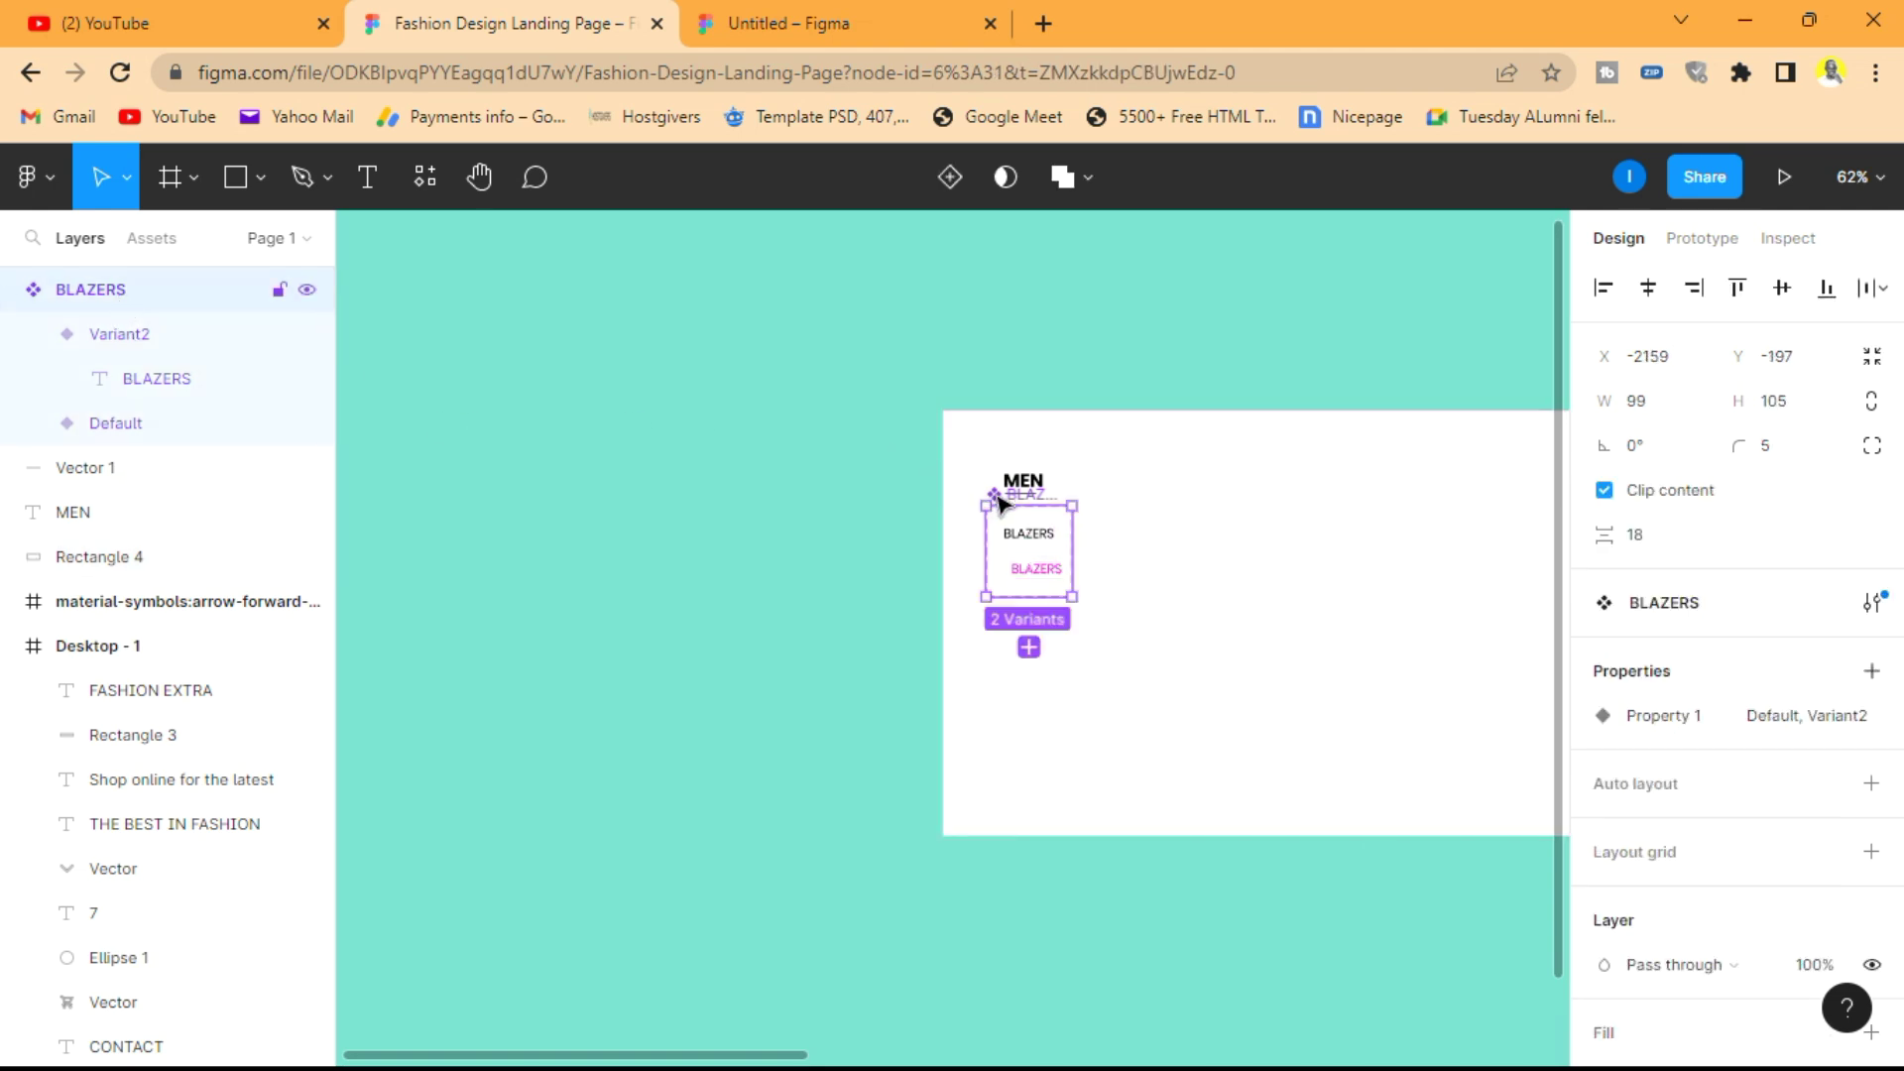
pyautogui.moveTo(1004, 503); pyautogui.dragTo(658, 493)
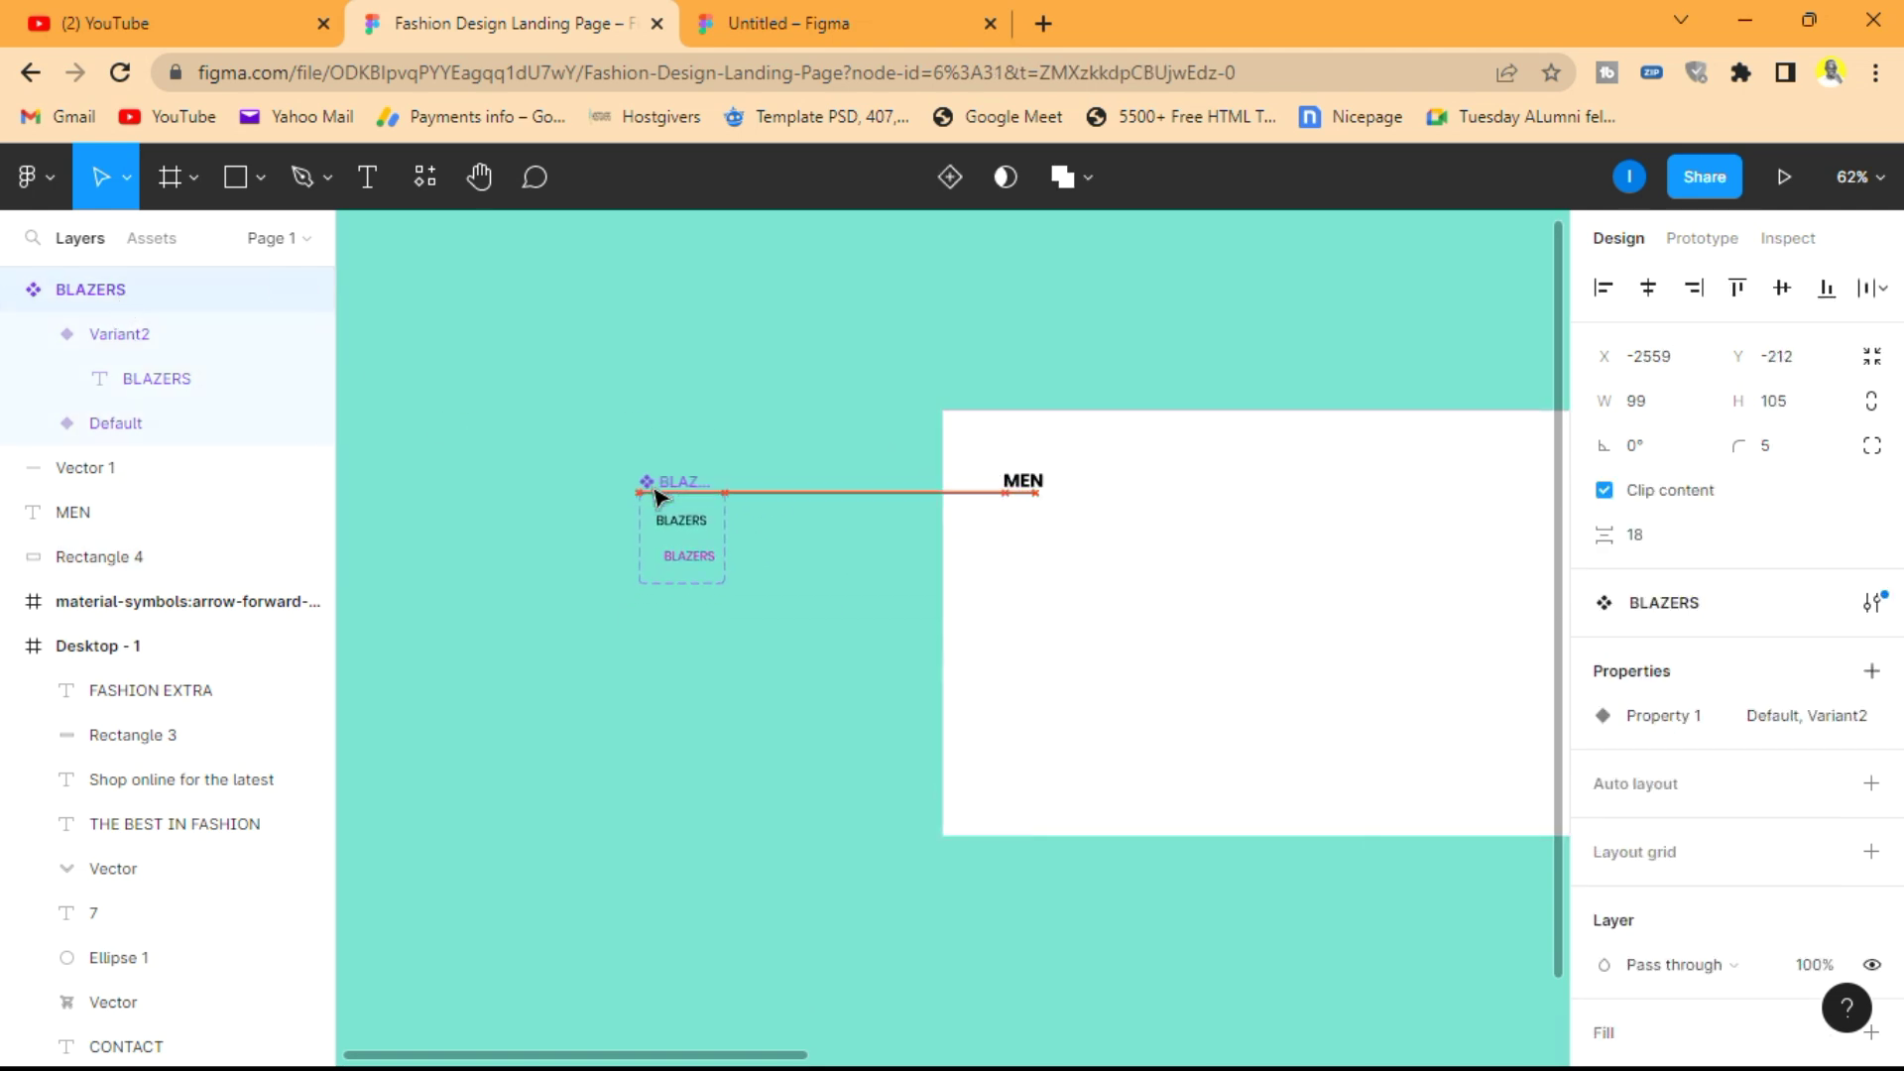
pyautogui.click(723, 425)
# - Add a While hovering prototype interaction to the default BLAZERS variant that changes it to Variant2
pyautogui.scroll(4, 682, 523)
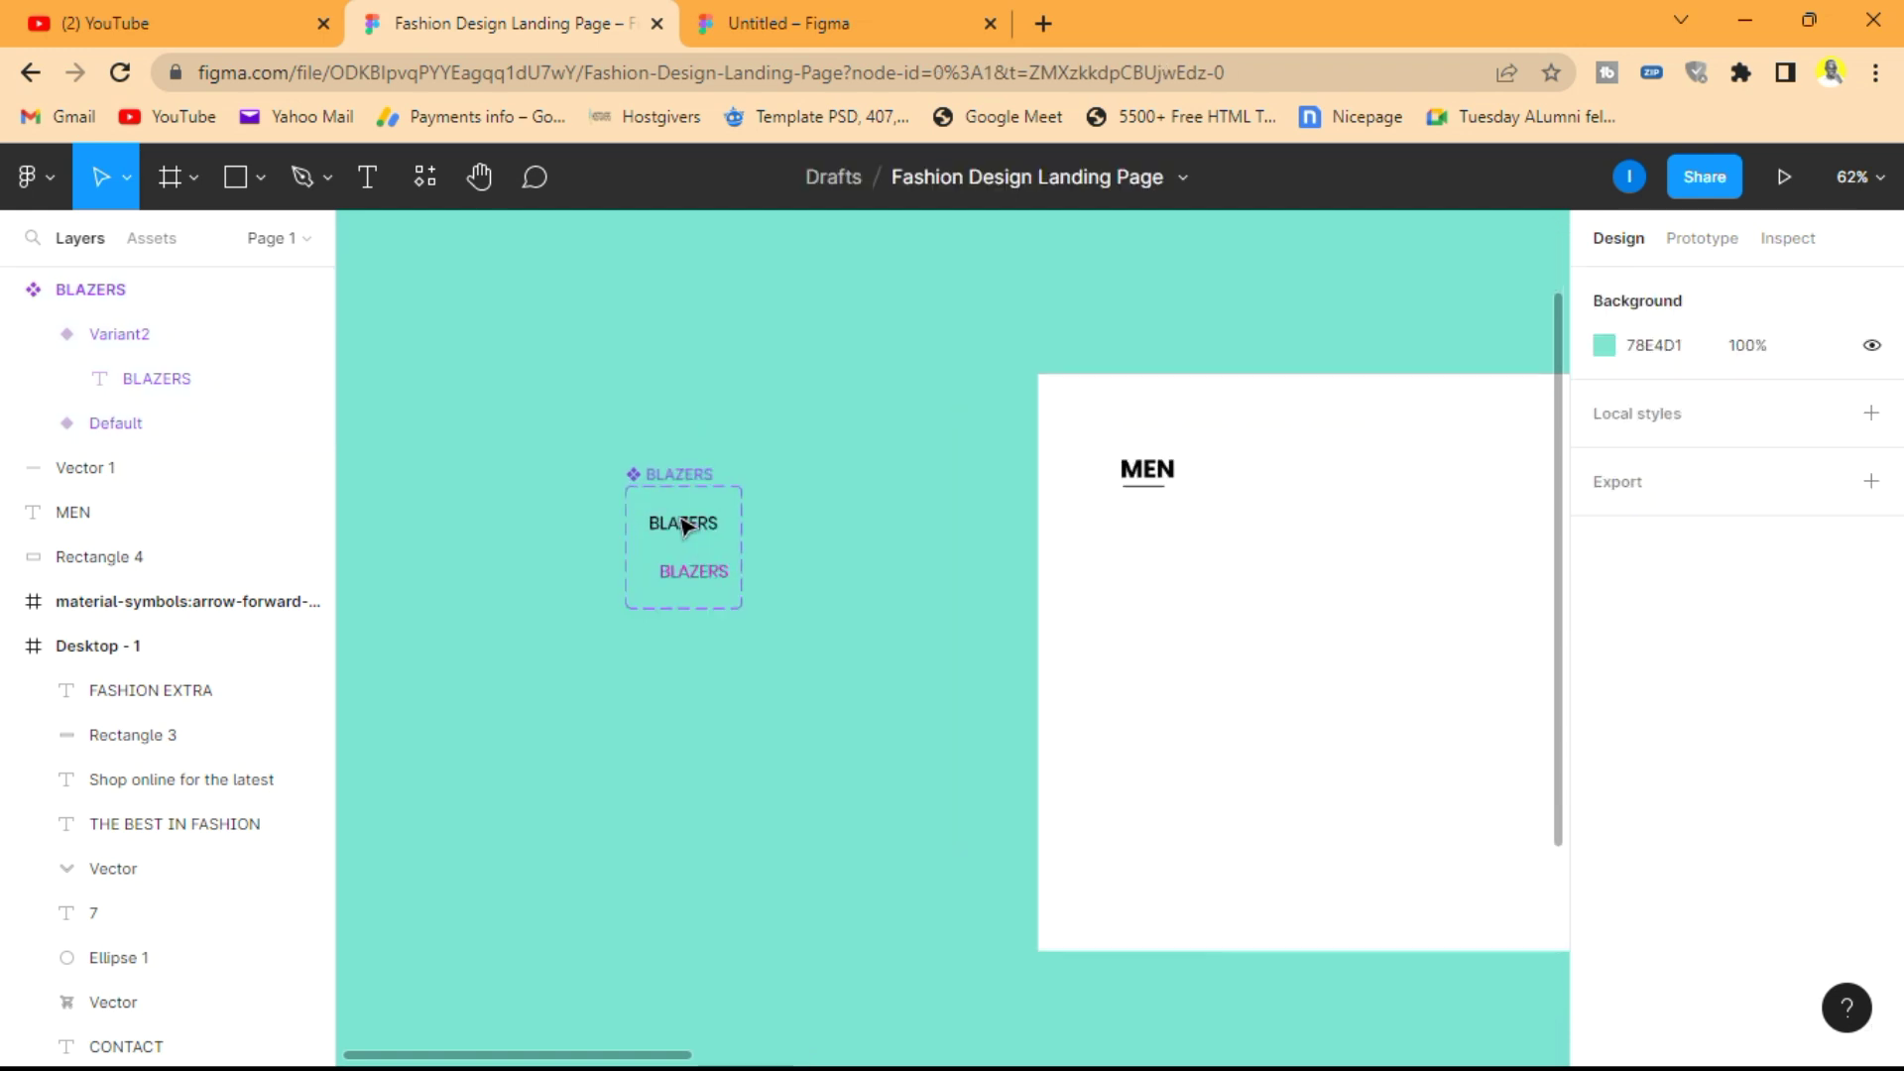
pyautogui.scroll(1, 685, 525)
pyautogui.click(693, 531)
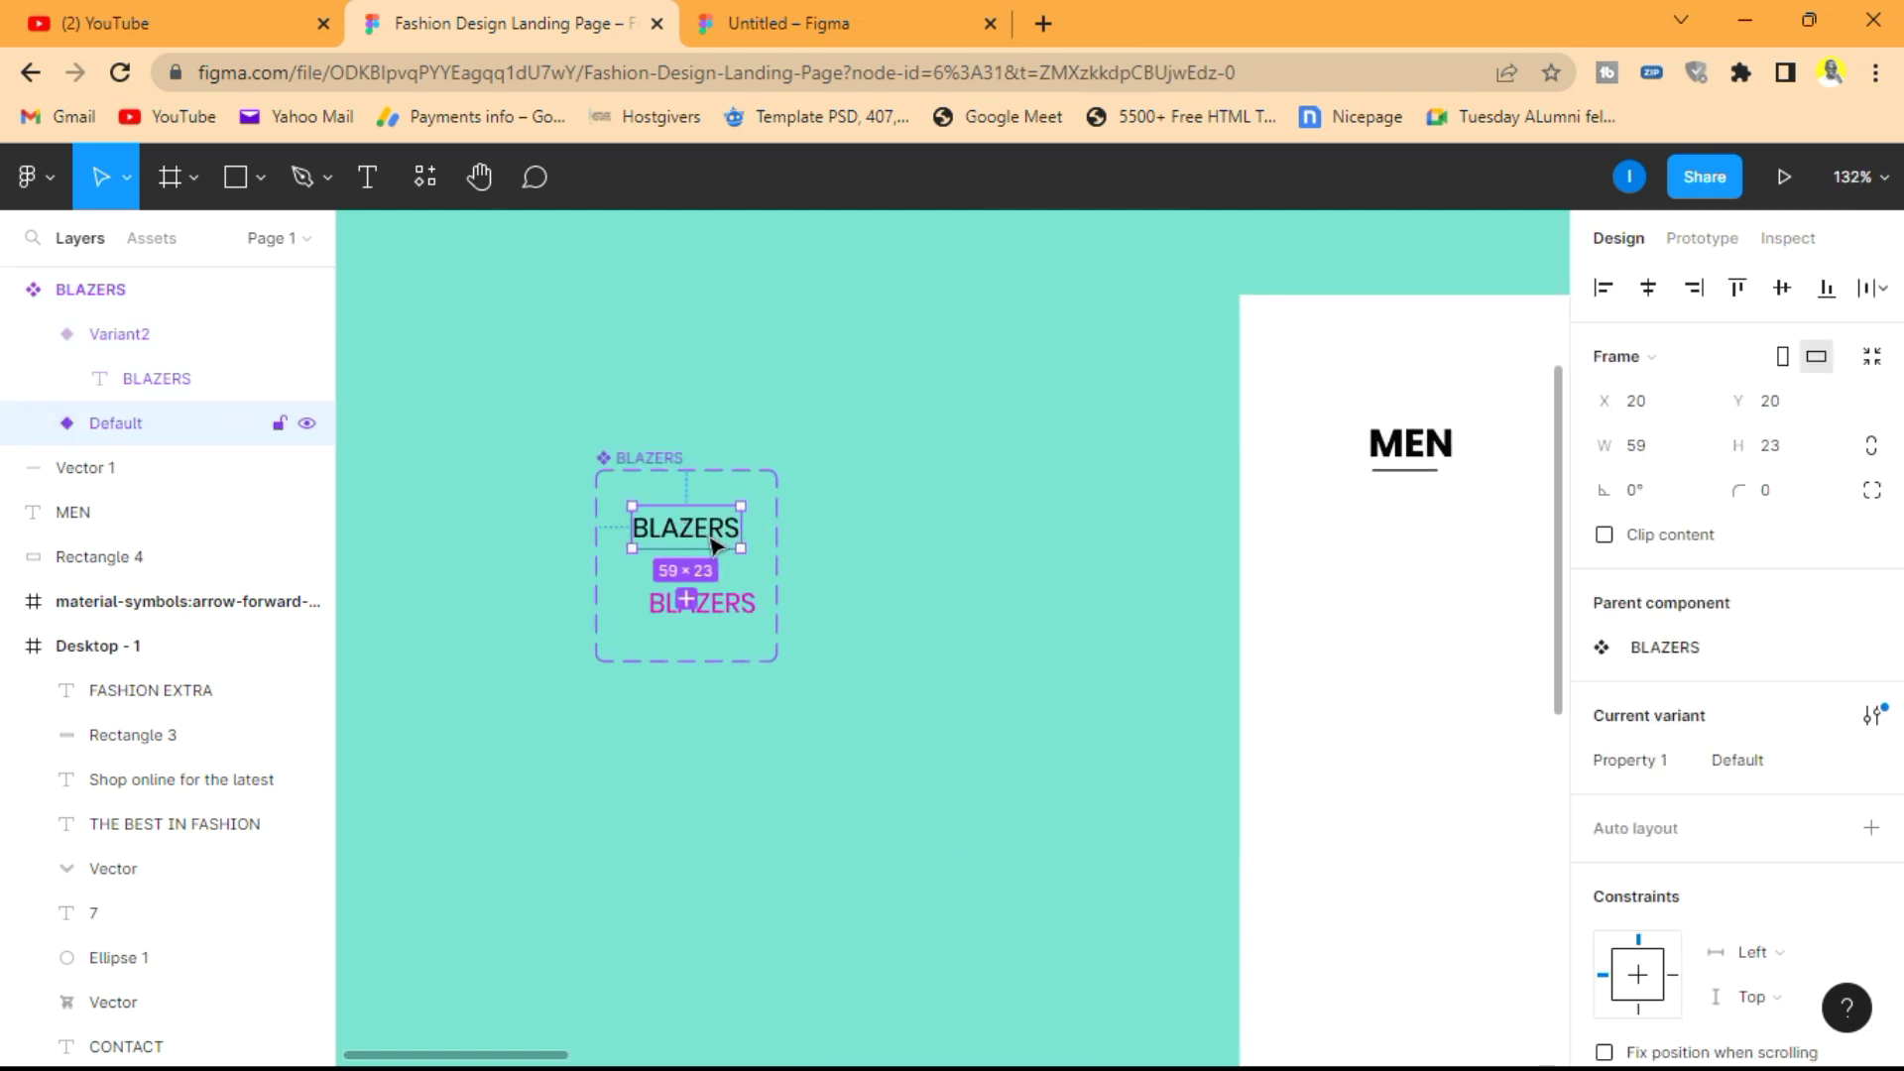
pyautogui.click(1702, 238)
pyautogui.click(1872, 300)
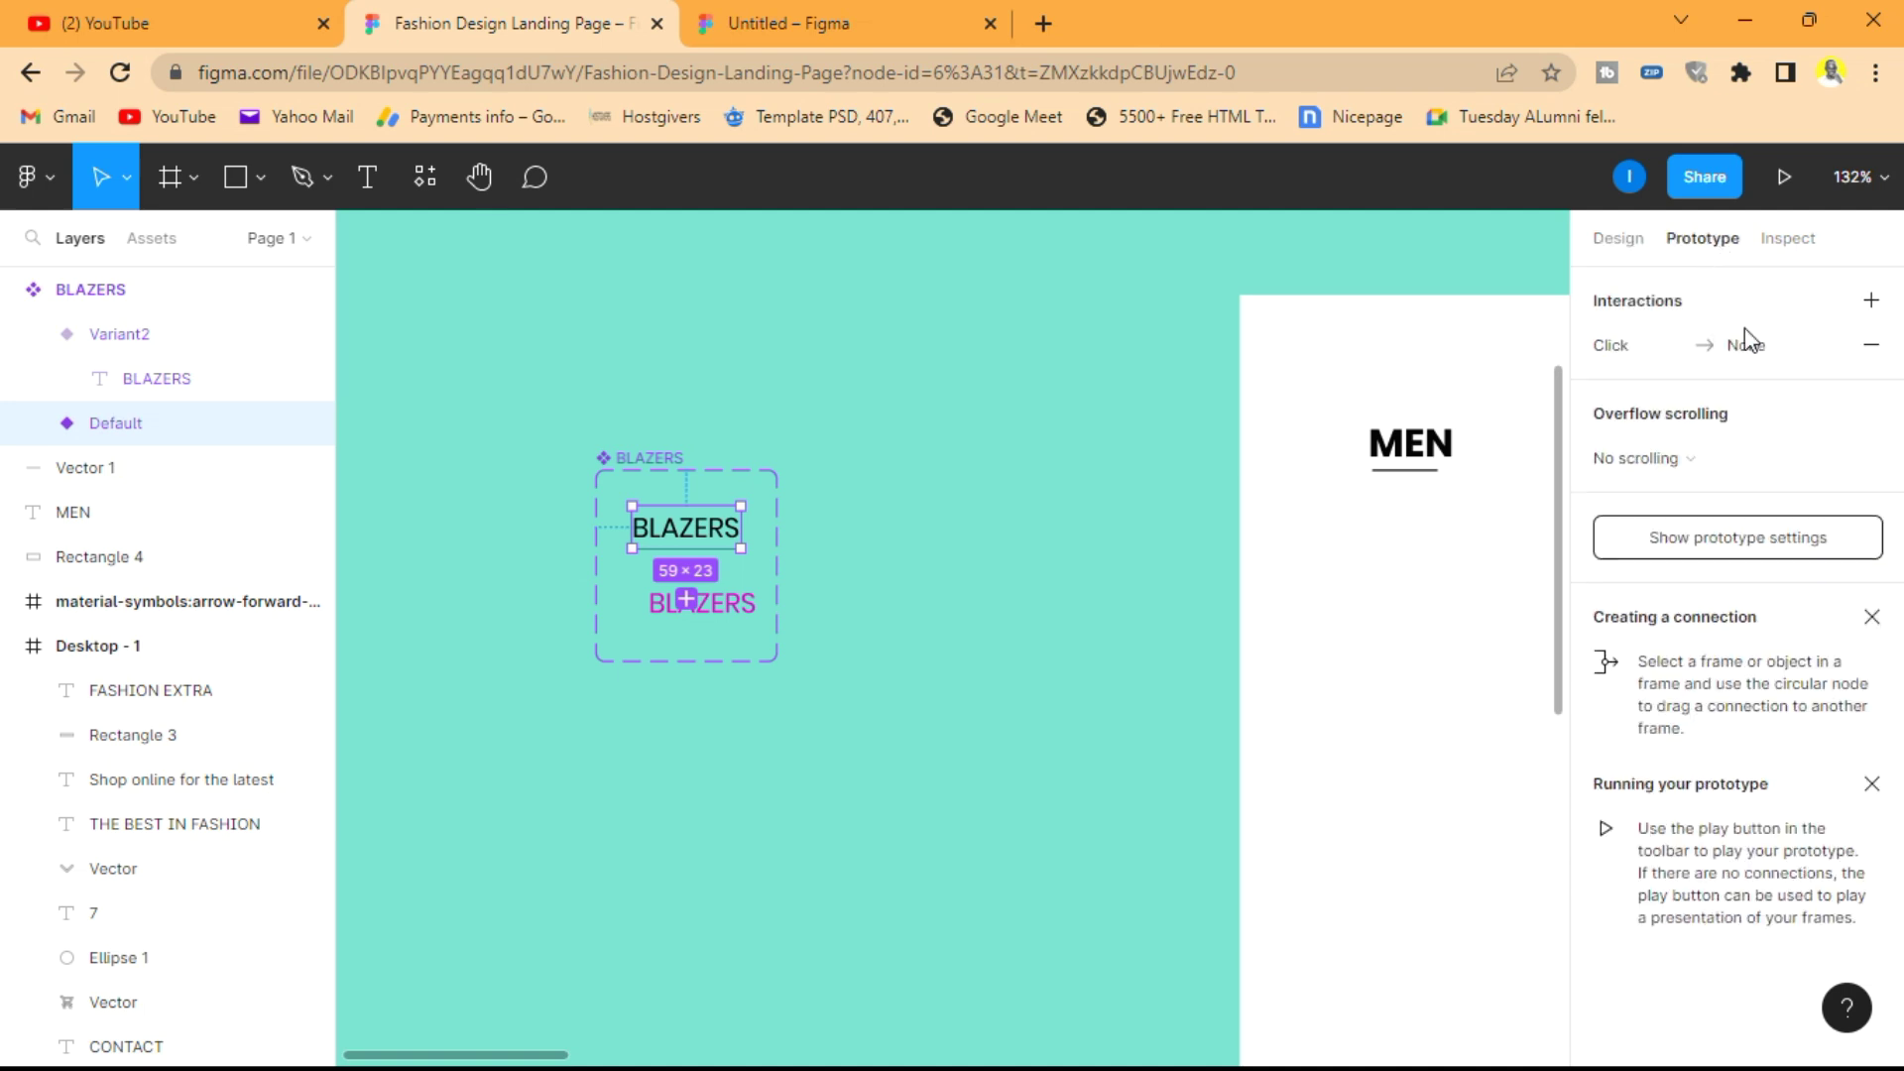
pyautogui.click(1682, 343)
pyautogui.click(1369, 413)
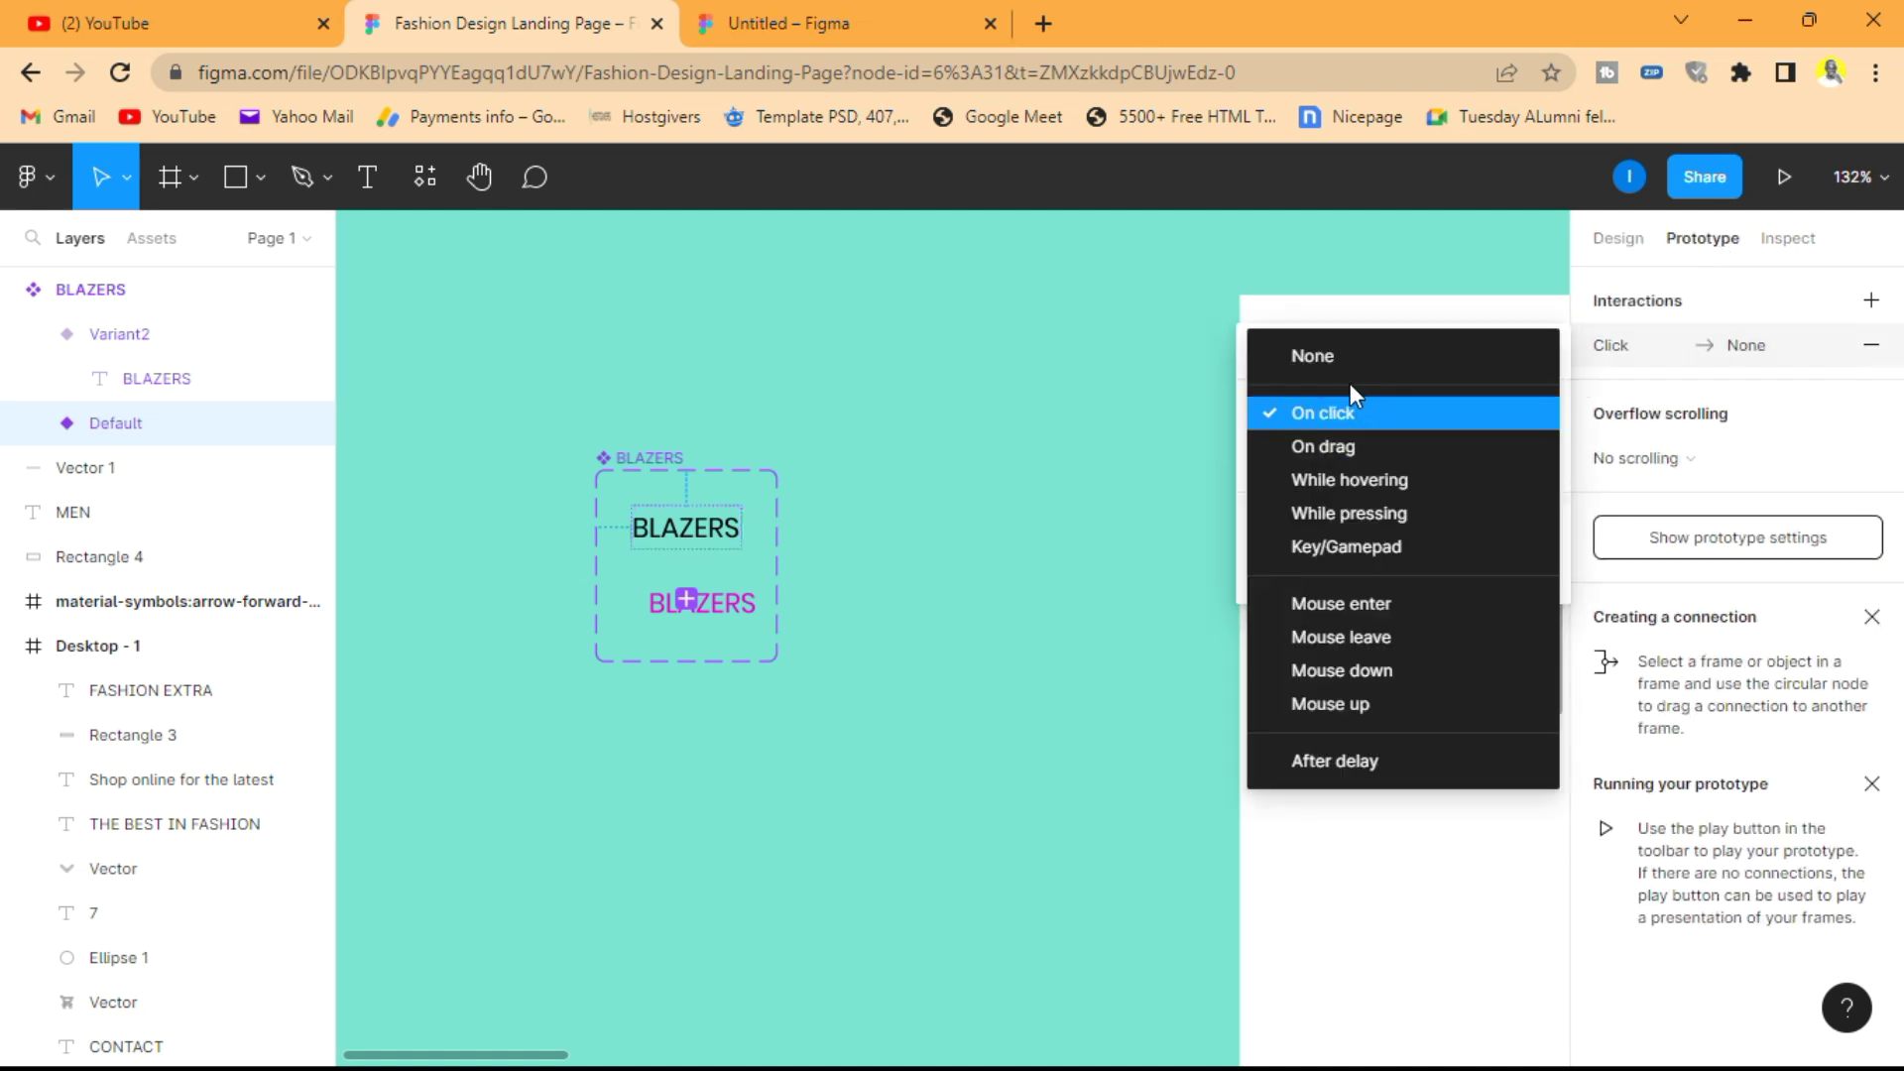
pyautogui.click(1372, 480)
pyautogui.click(1361, 465)
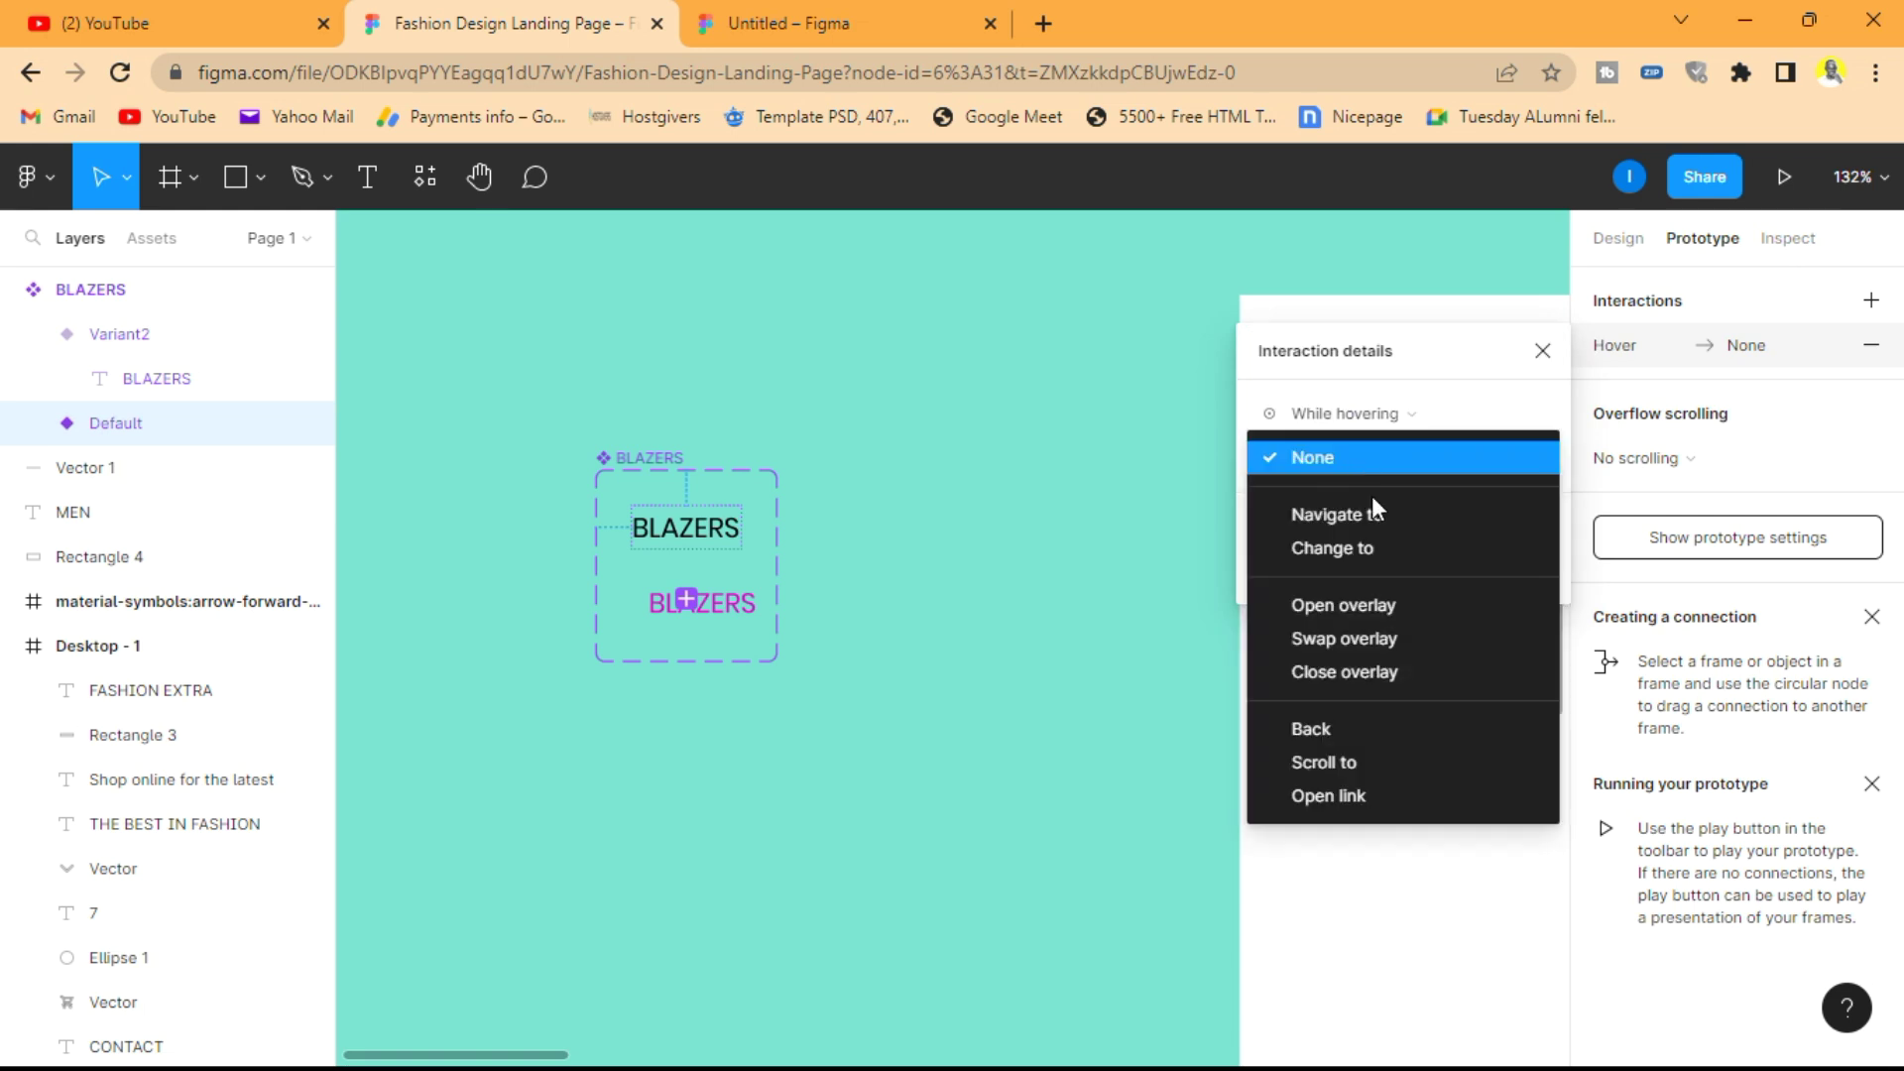
pyautogui.click(1389, 540)
pyautogui.click(1486, 502)
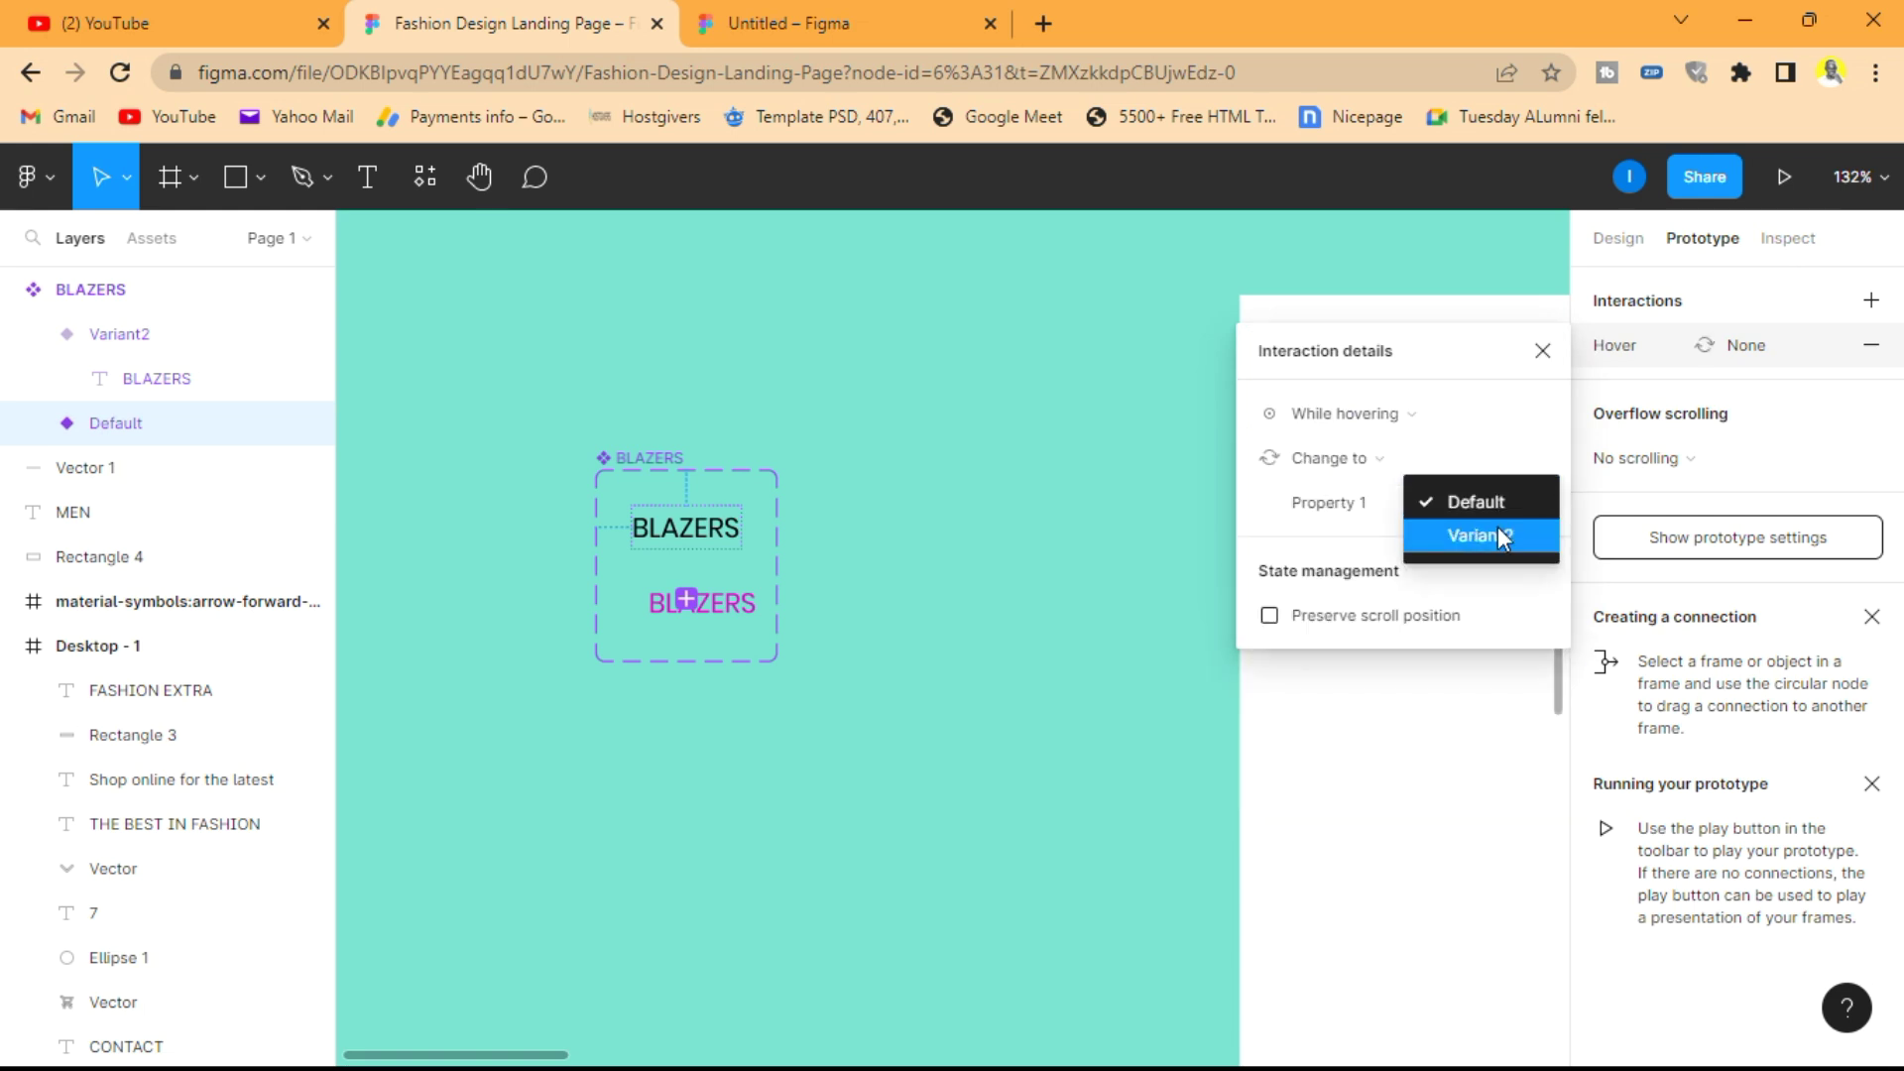
pyautogui.click(1498, 527)
# - Set the hover interaction's animation to Smart animate with Ease out and a duration of 500 ms
pyautogui.click(1400, 761)
pyautogui.click(1377, 837)
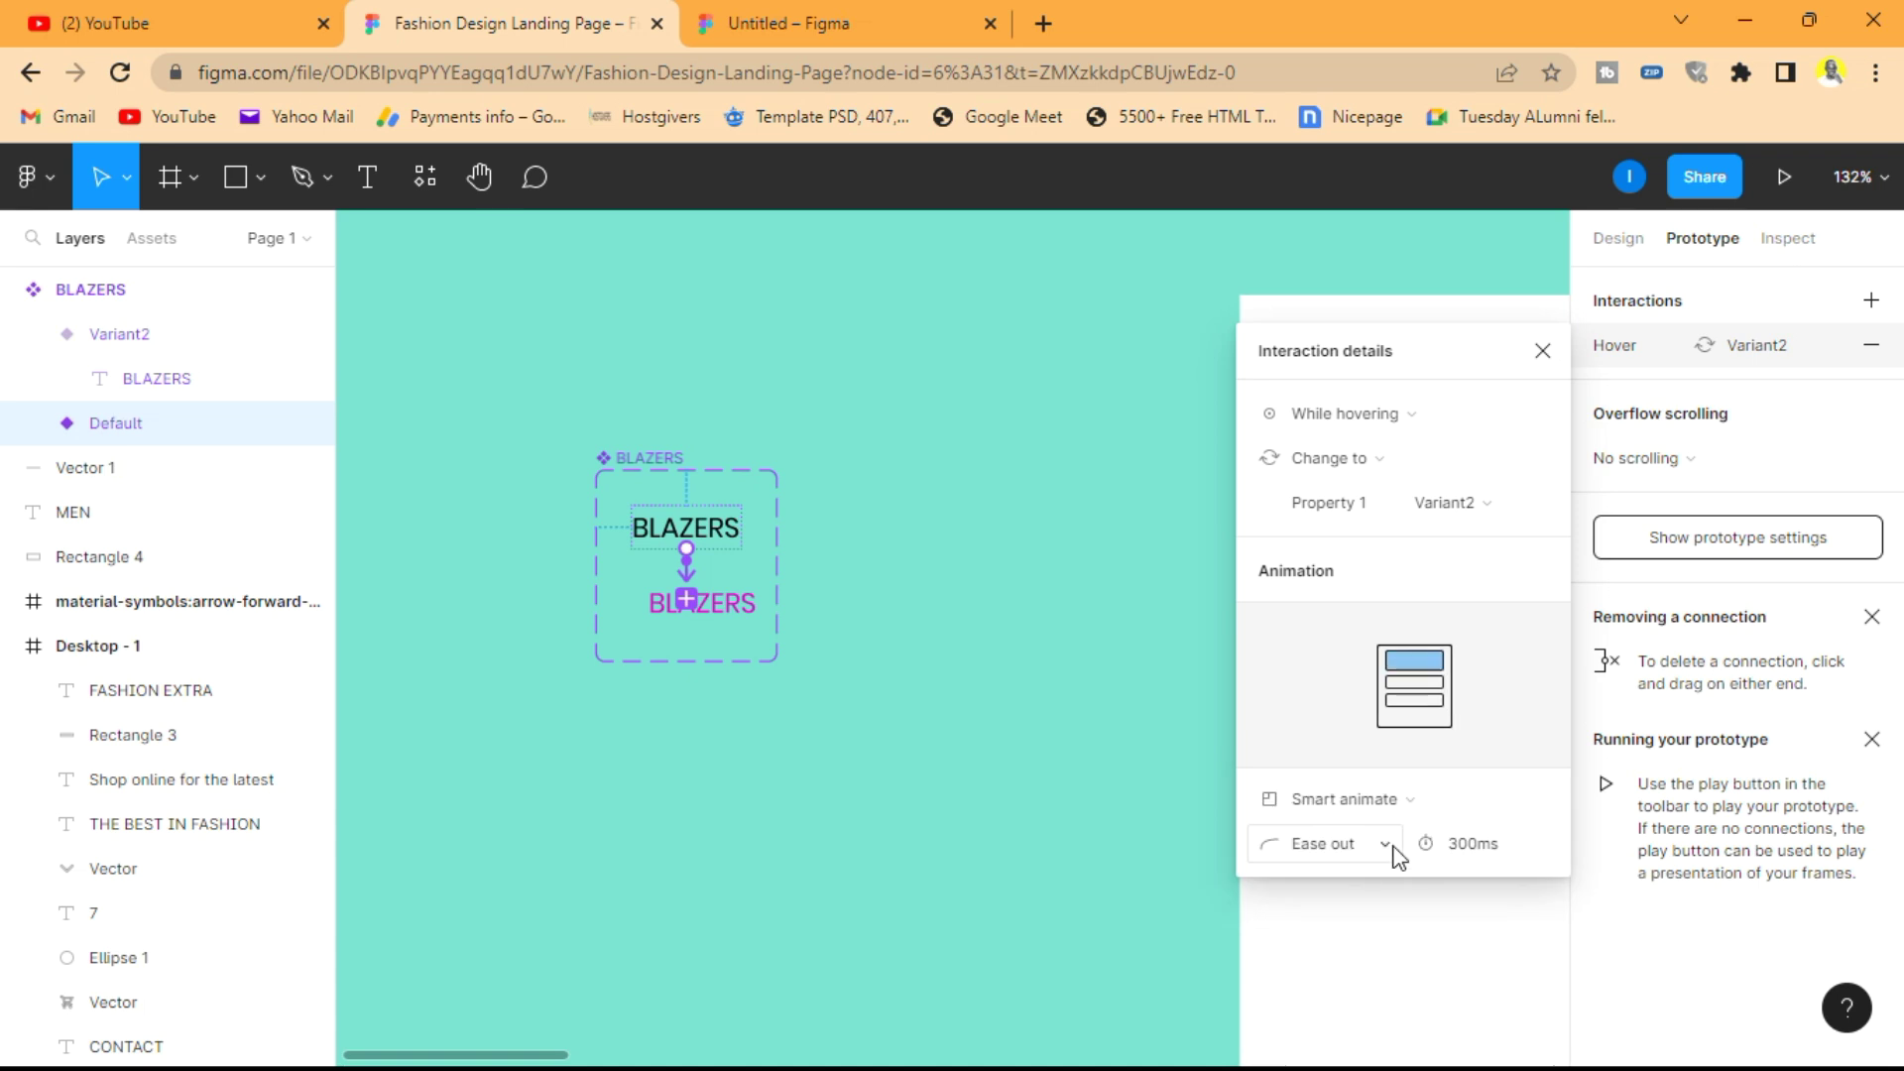
pyautogui.click(1490, 850)
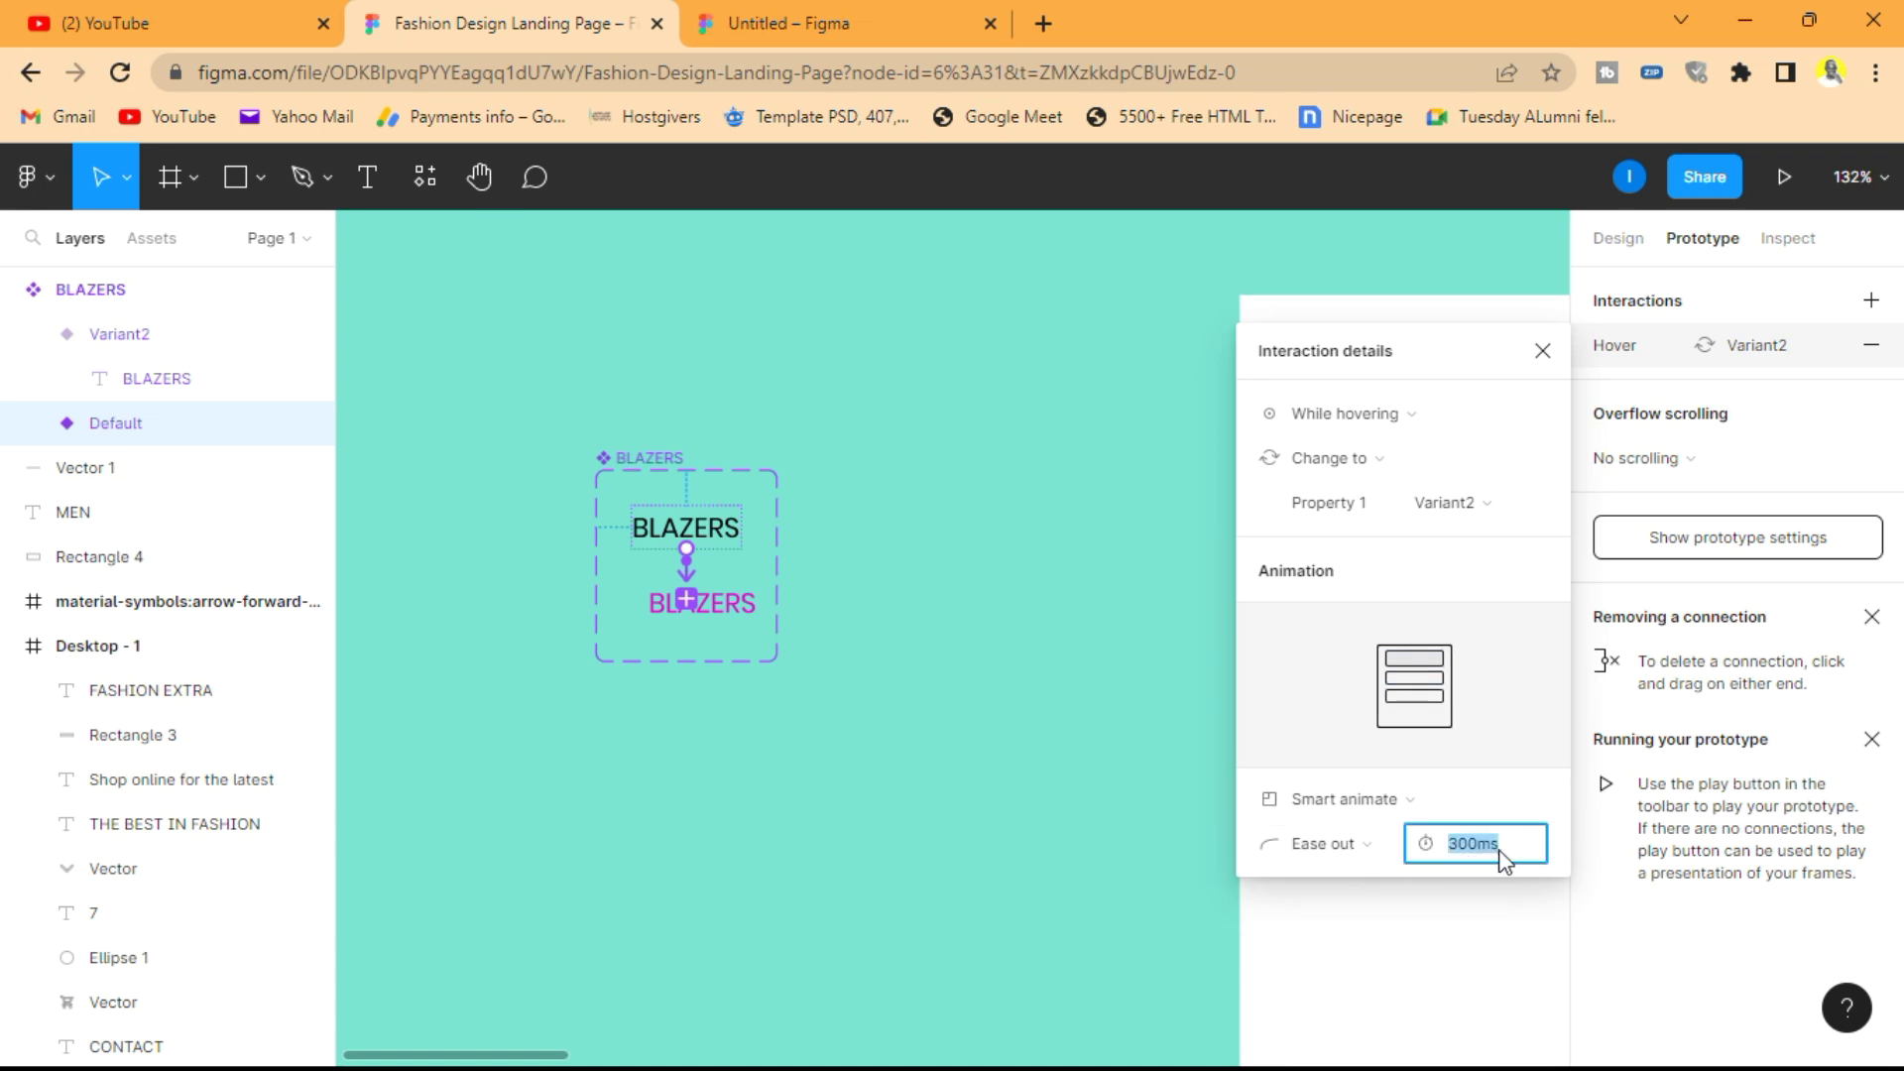
pyautogui.write('500')
pyautogui.press('Return')
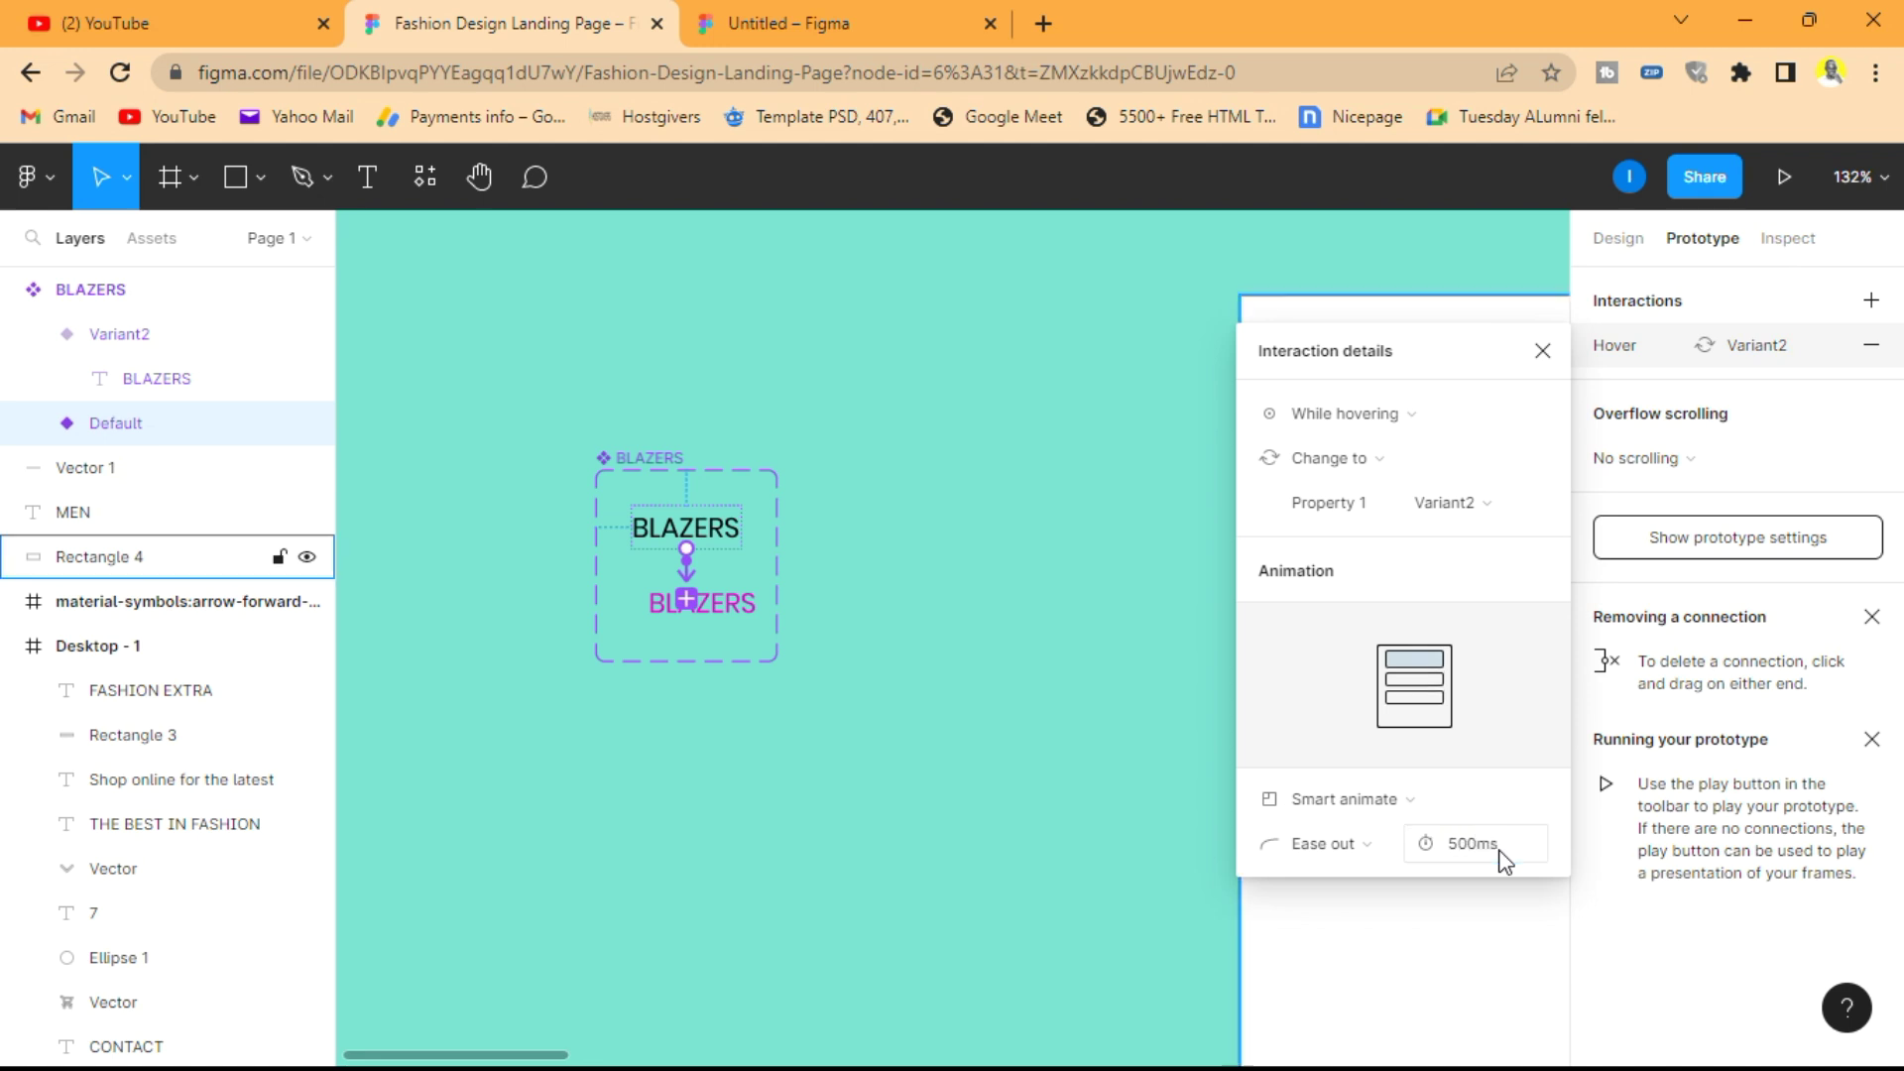
pyautogui.click(1543, 352)
pyautogui.click(1075, 536)
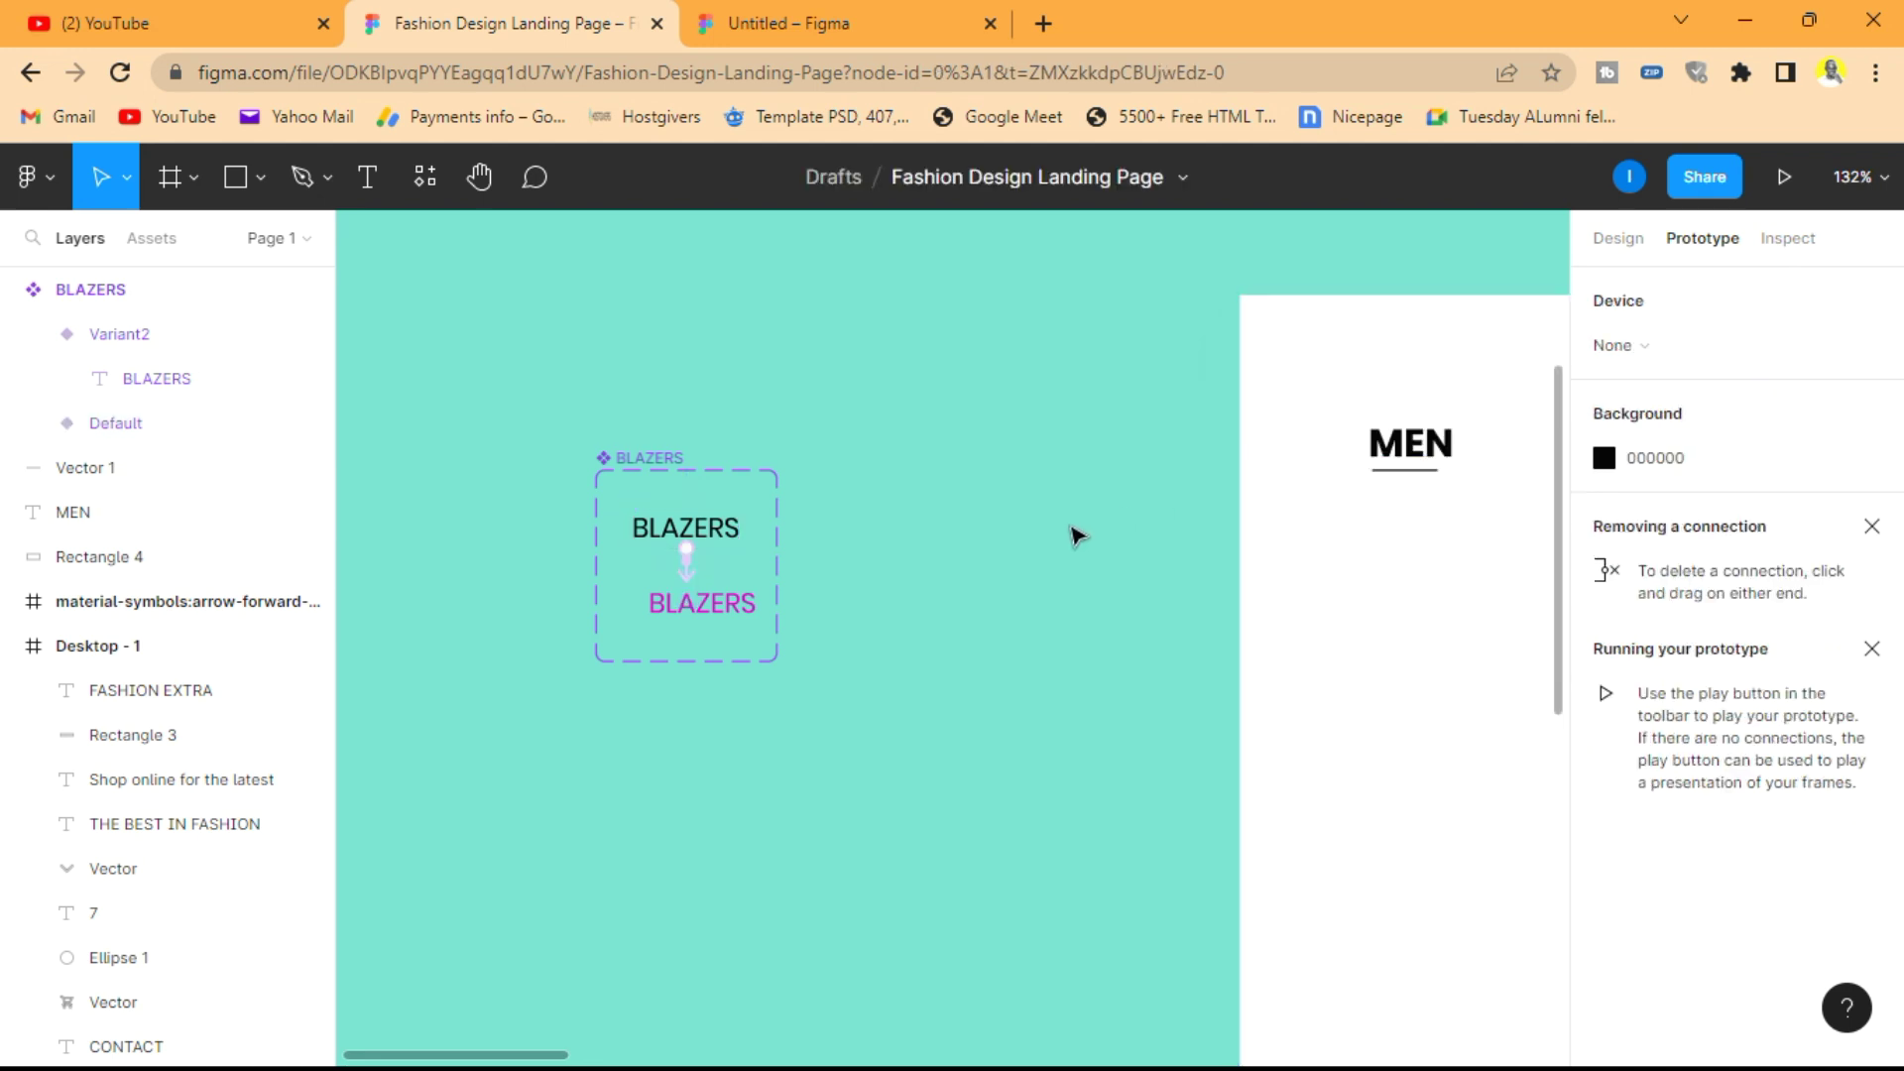
# - Place an instance of the default BLAZERS variant in the white rectangle below the underlined MEN heading, near the heading's left edge
pyautogui.hscroll(1, 843, 496)
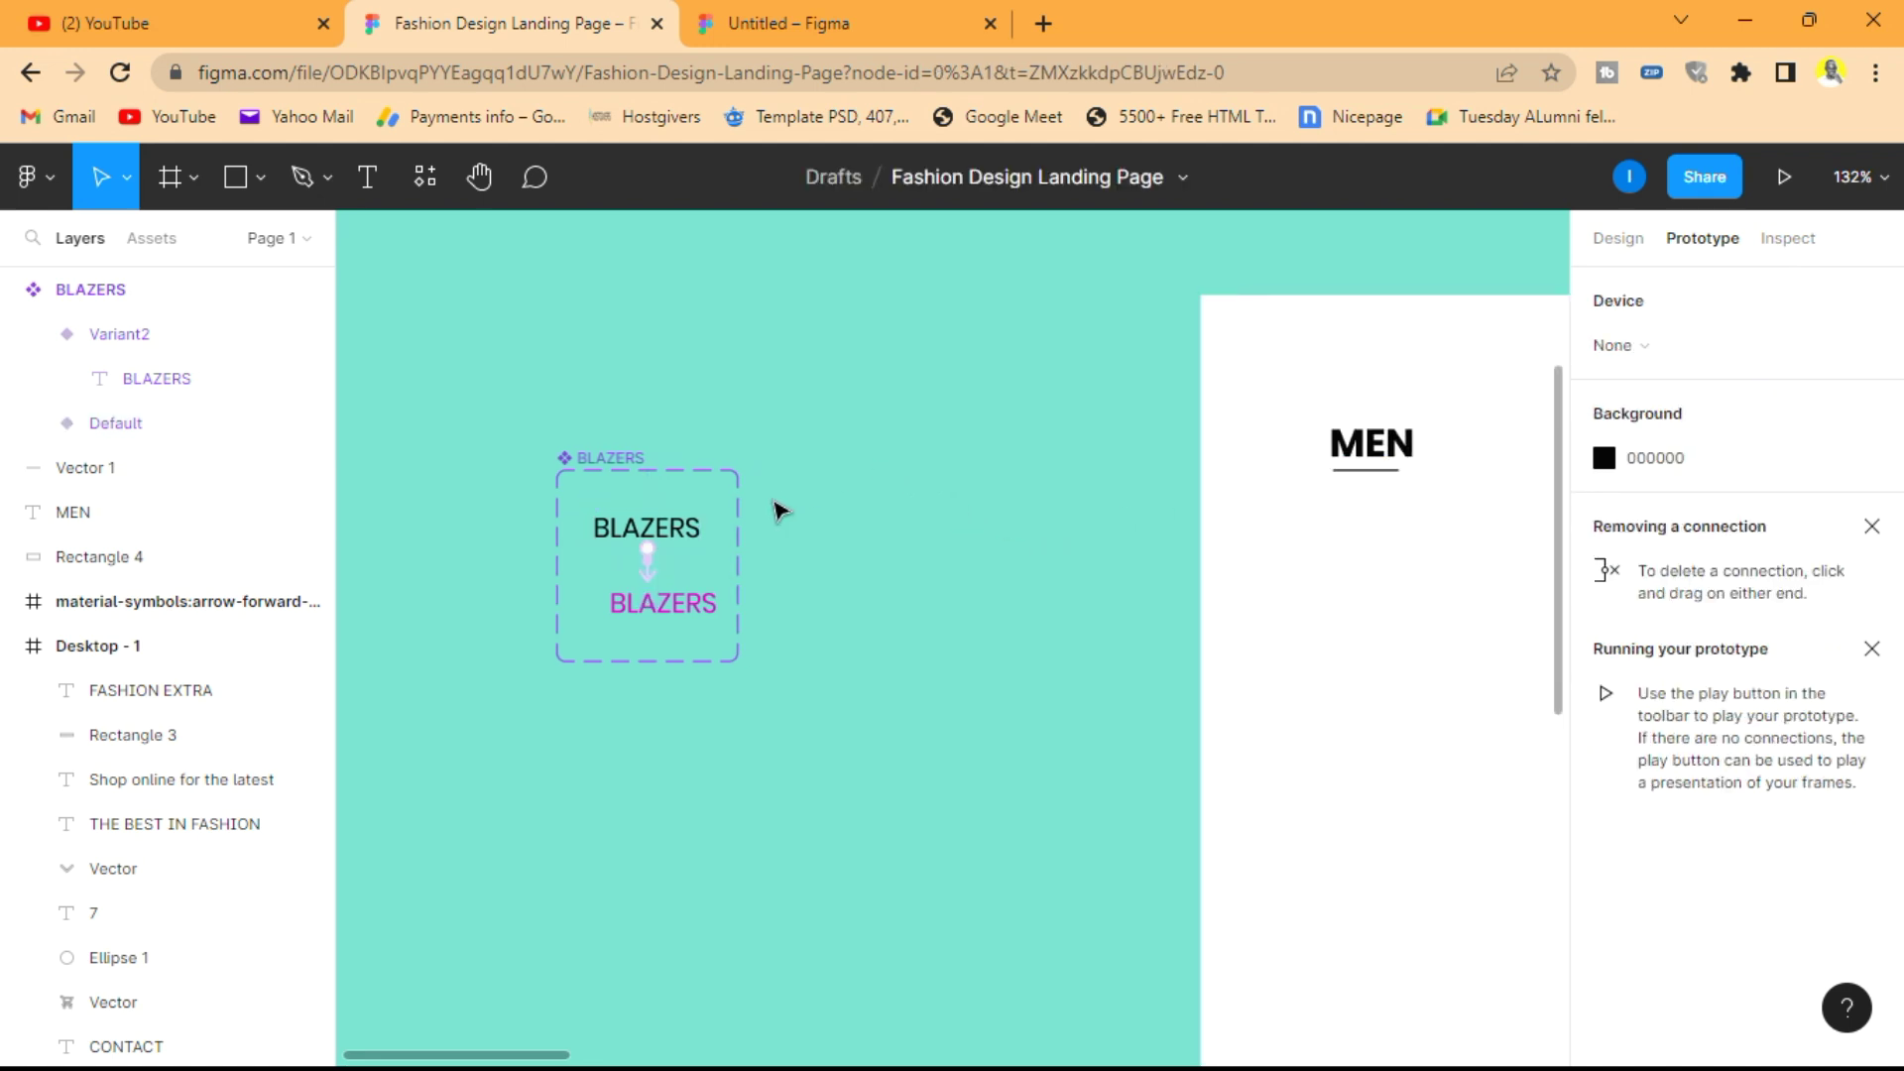
pyautogui.click(646, 530)
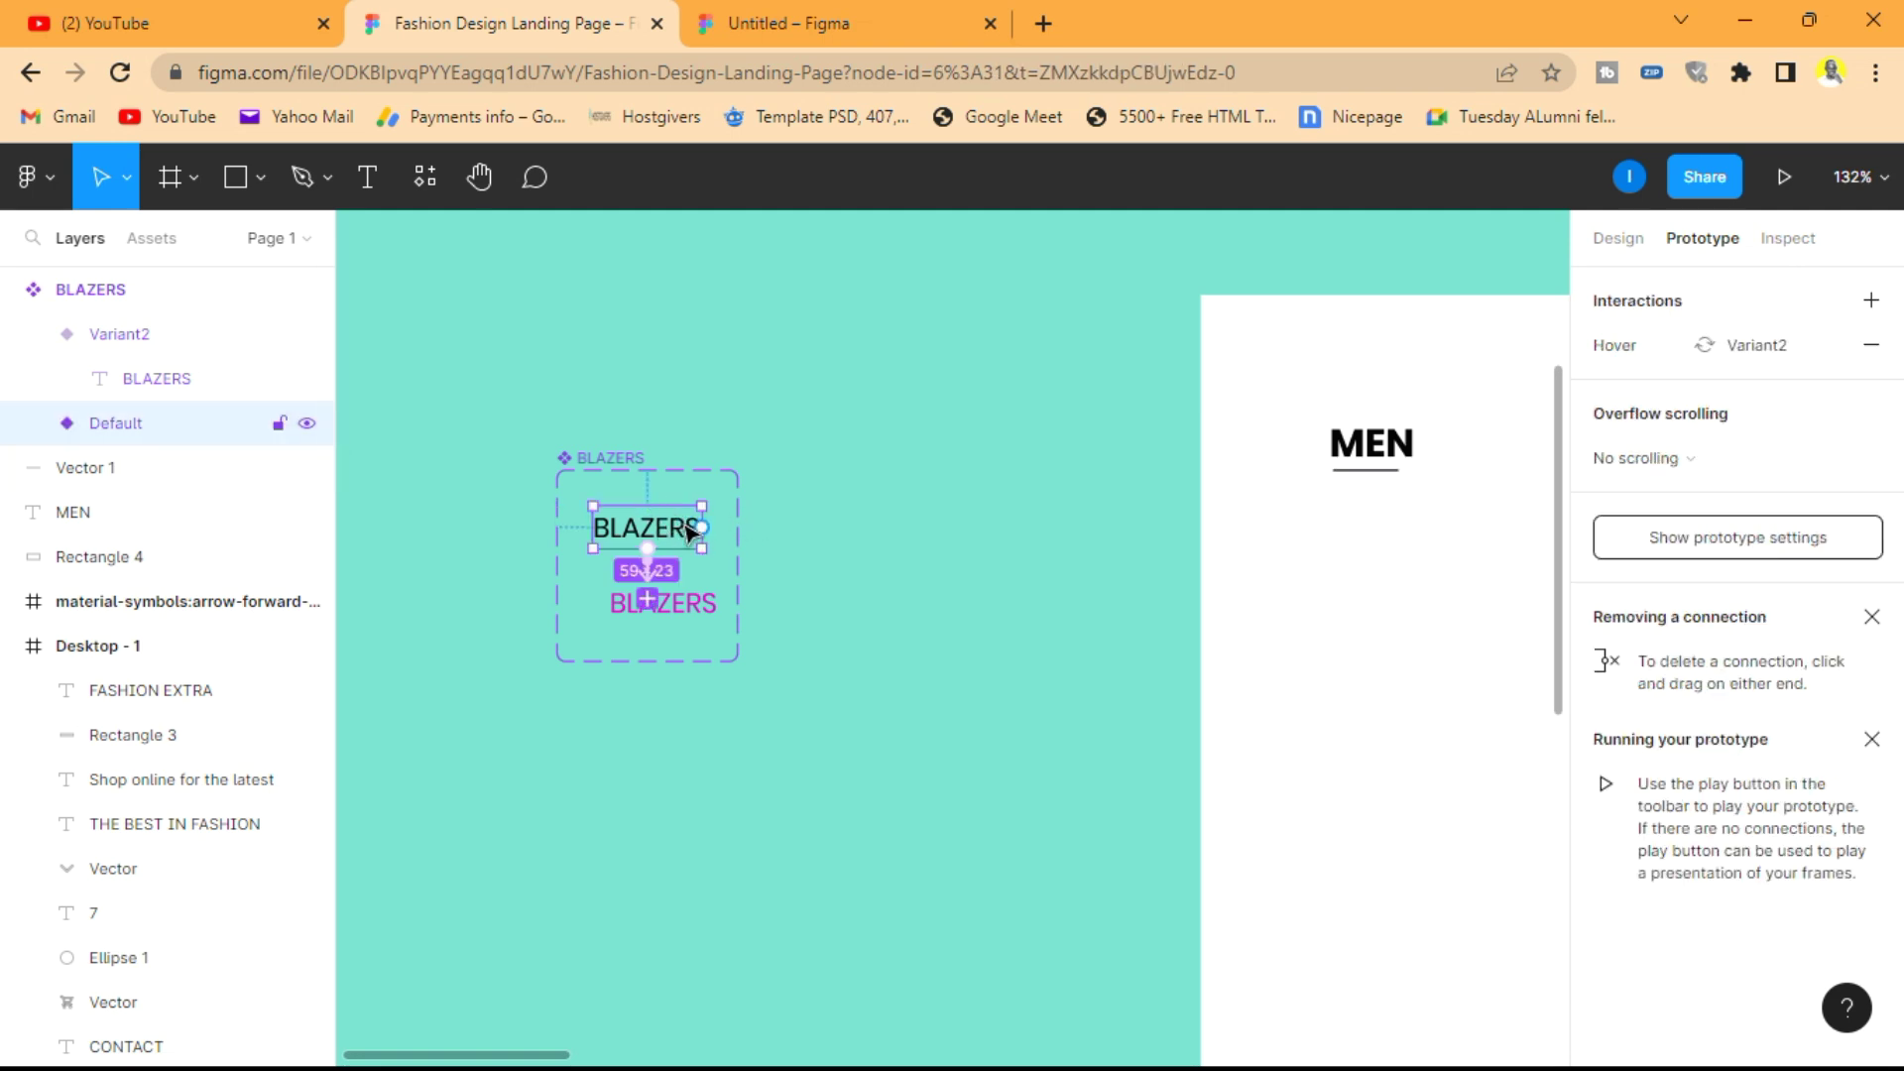
pyautogui.click(1617, 239)
pyautogui.moveTo(678, 536); pyautogui.dragTo(1416, 561)
pyautogui.click(1424, 255)
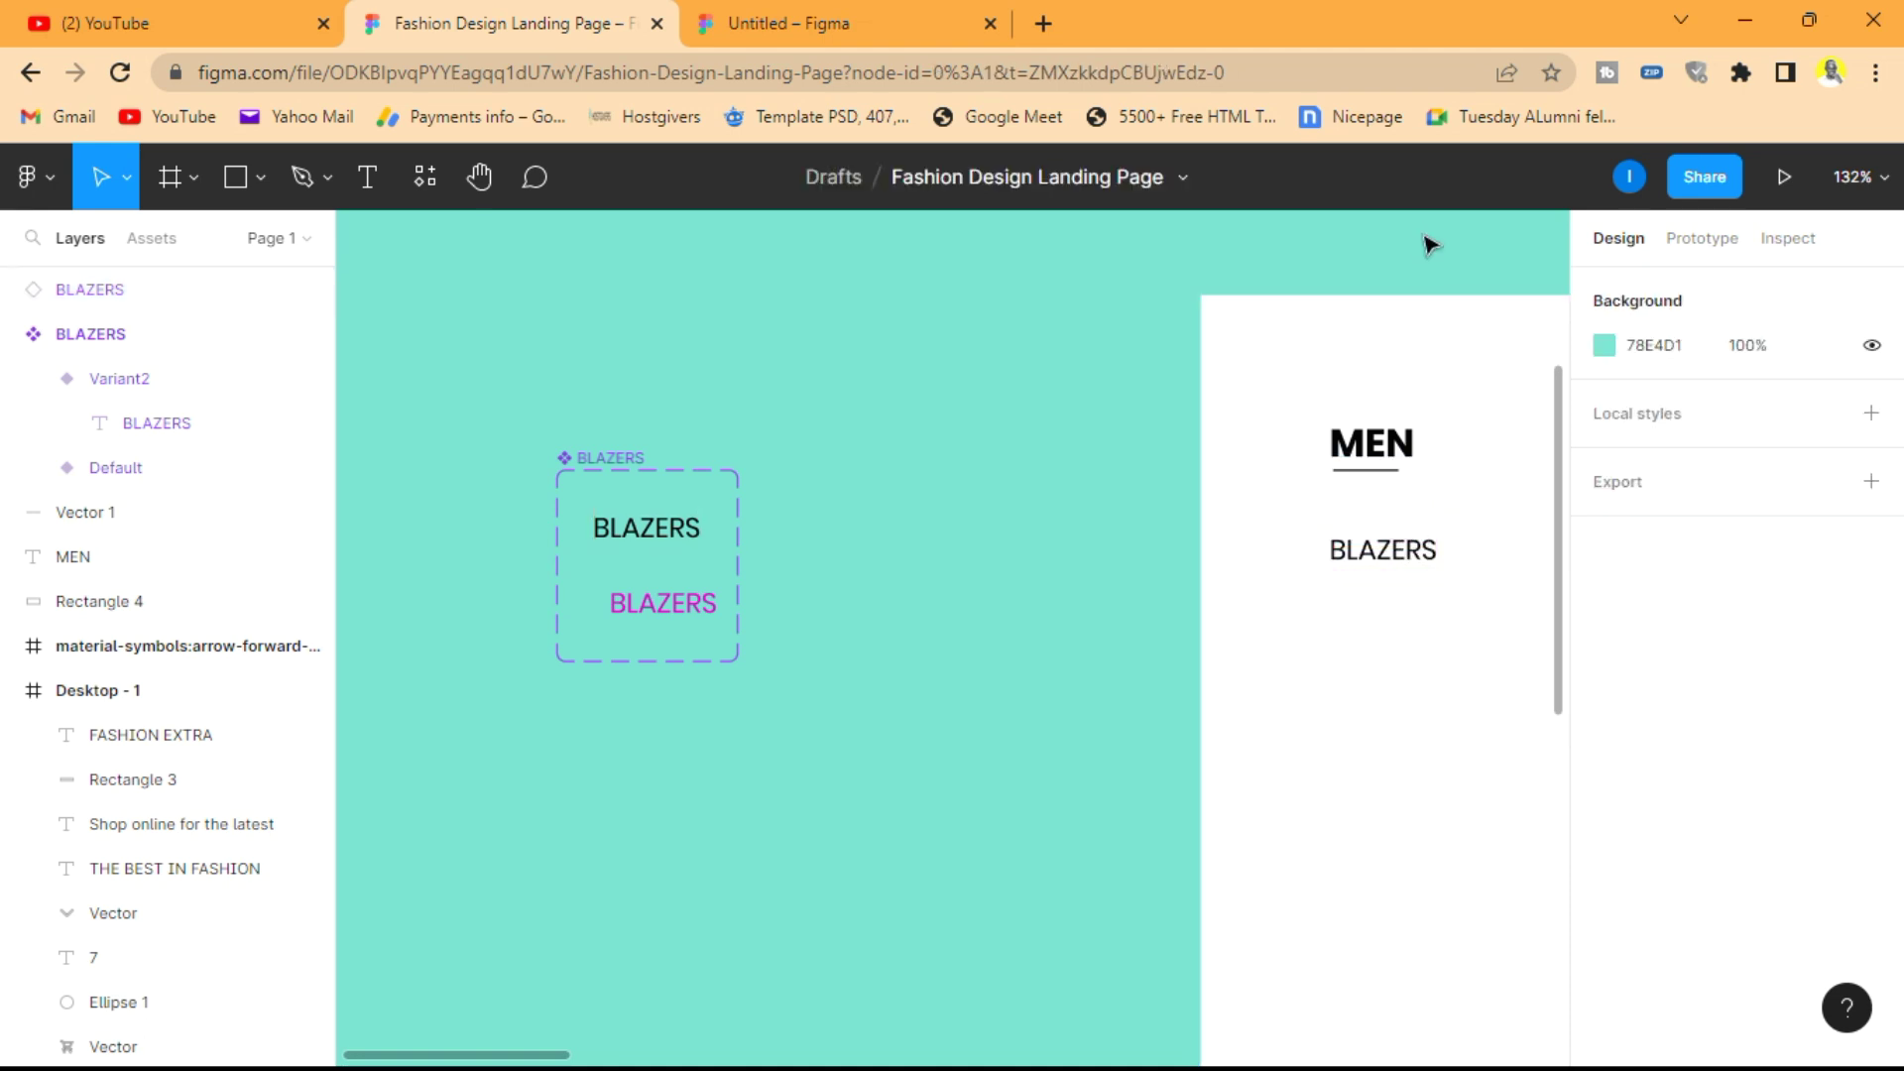
pyautogui.hscroll(3, 1424, 255)
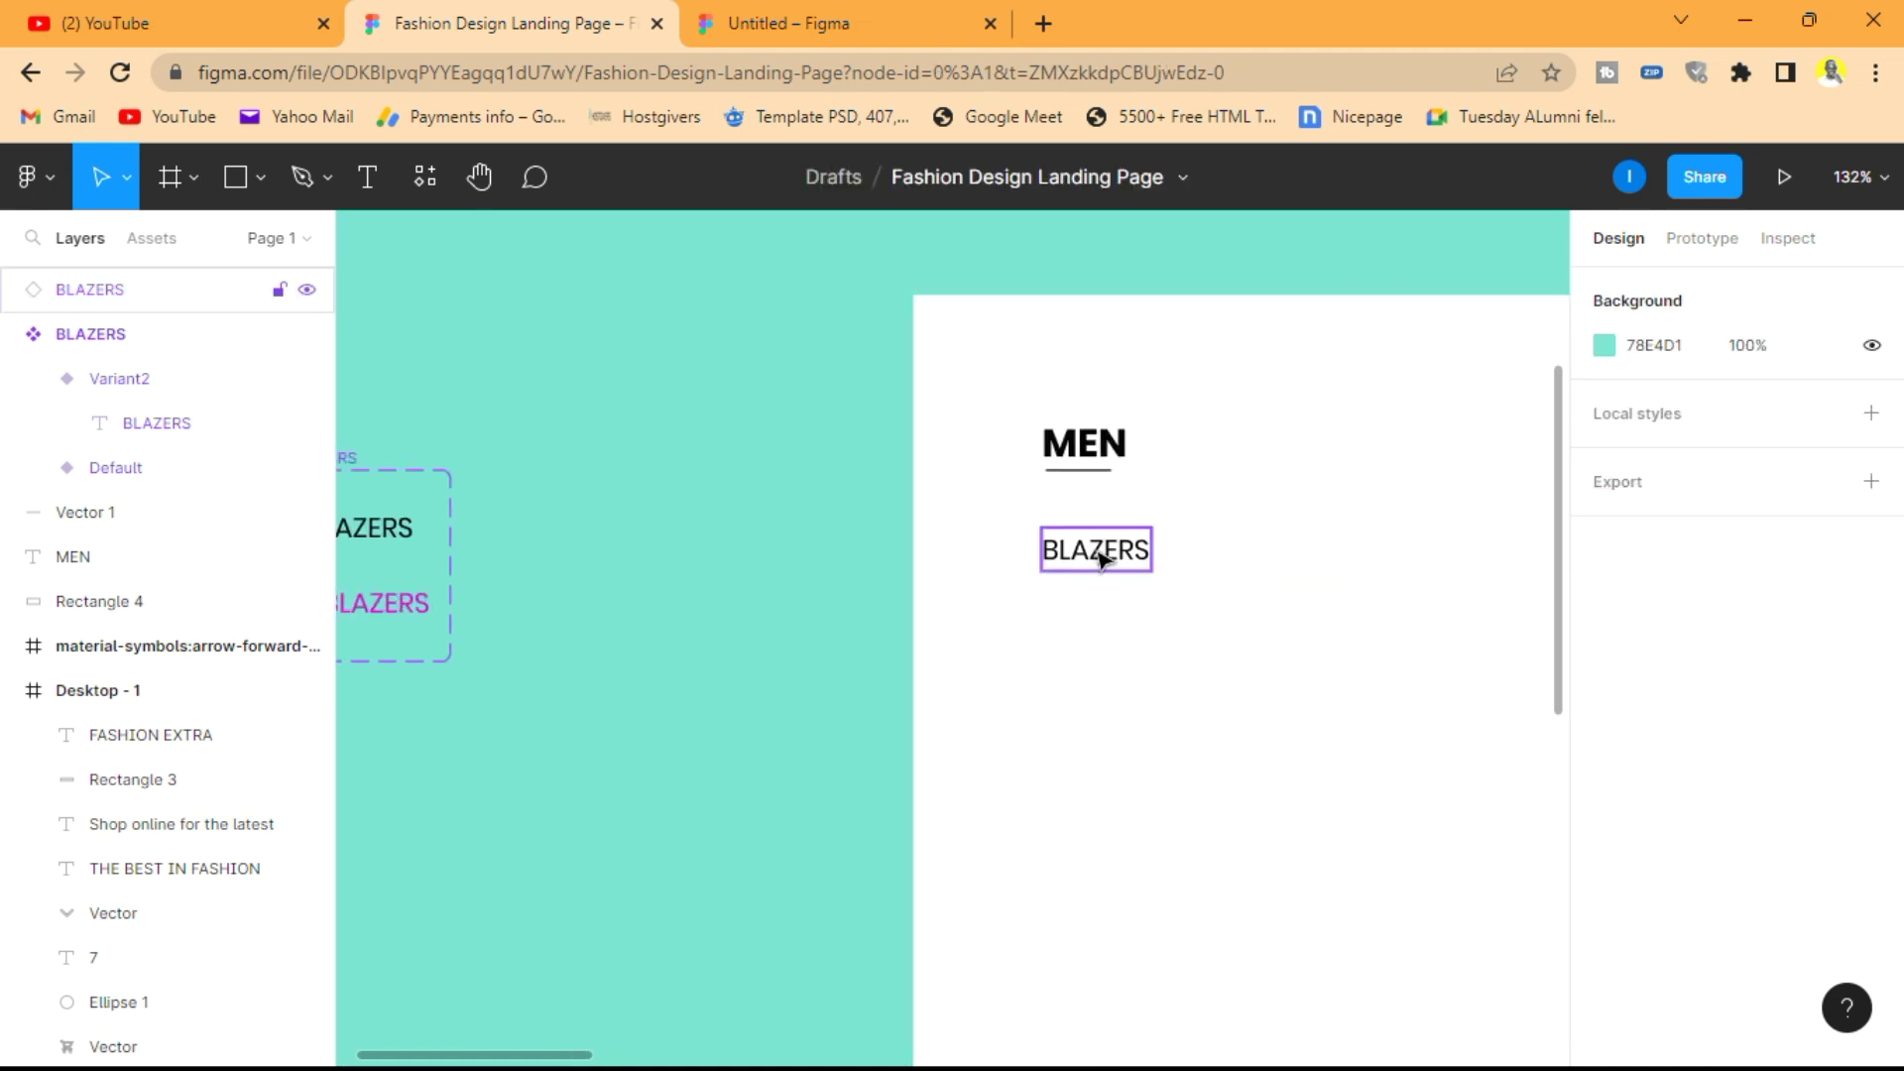
pyautogui.moveTo(1101, 558)
pyautogui.mouseDown()
pyautogui.moveTo(1127, 556)
pyautogui.moveTo(1108, 554)
pyautogui.mouseUp()
pyautogui.click(1245, 266)
pyautogui.scroll(-2, 1245, 268)
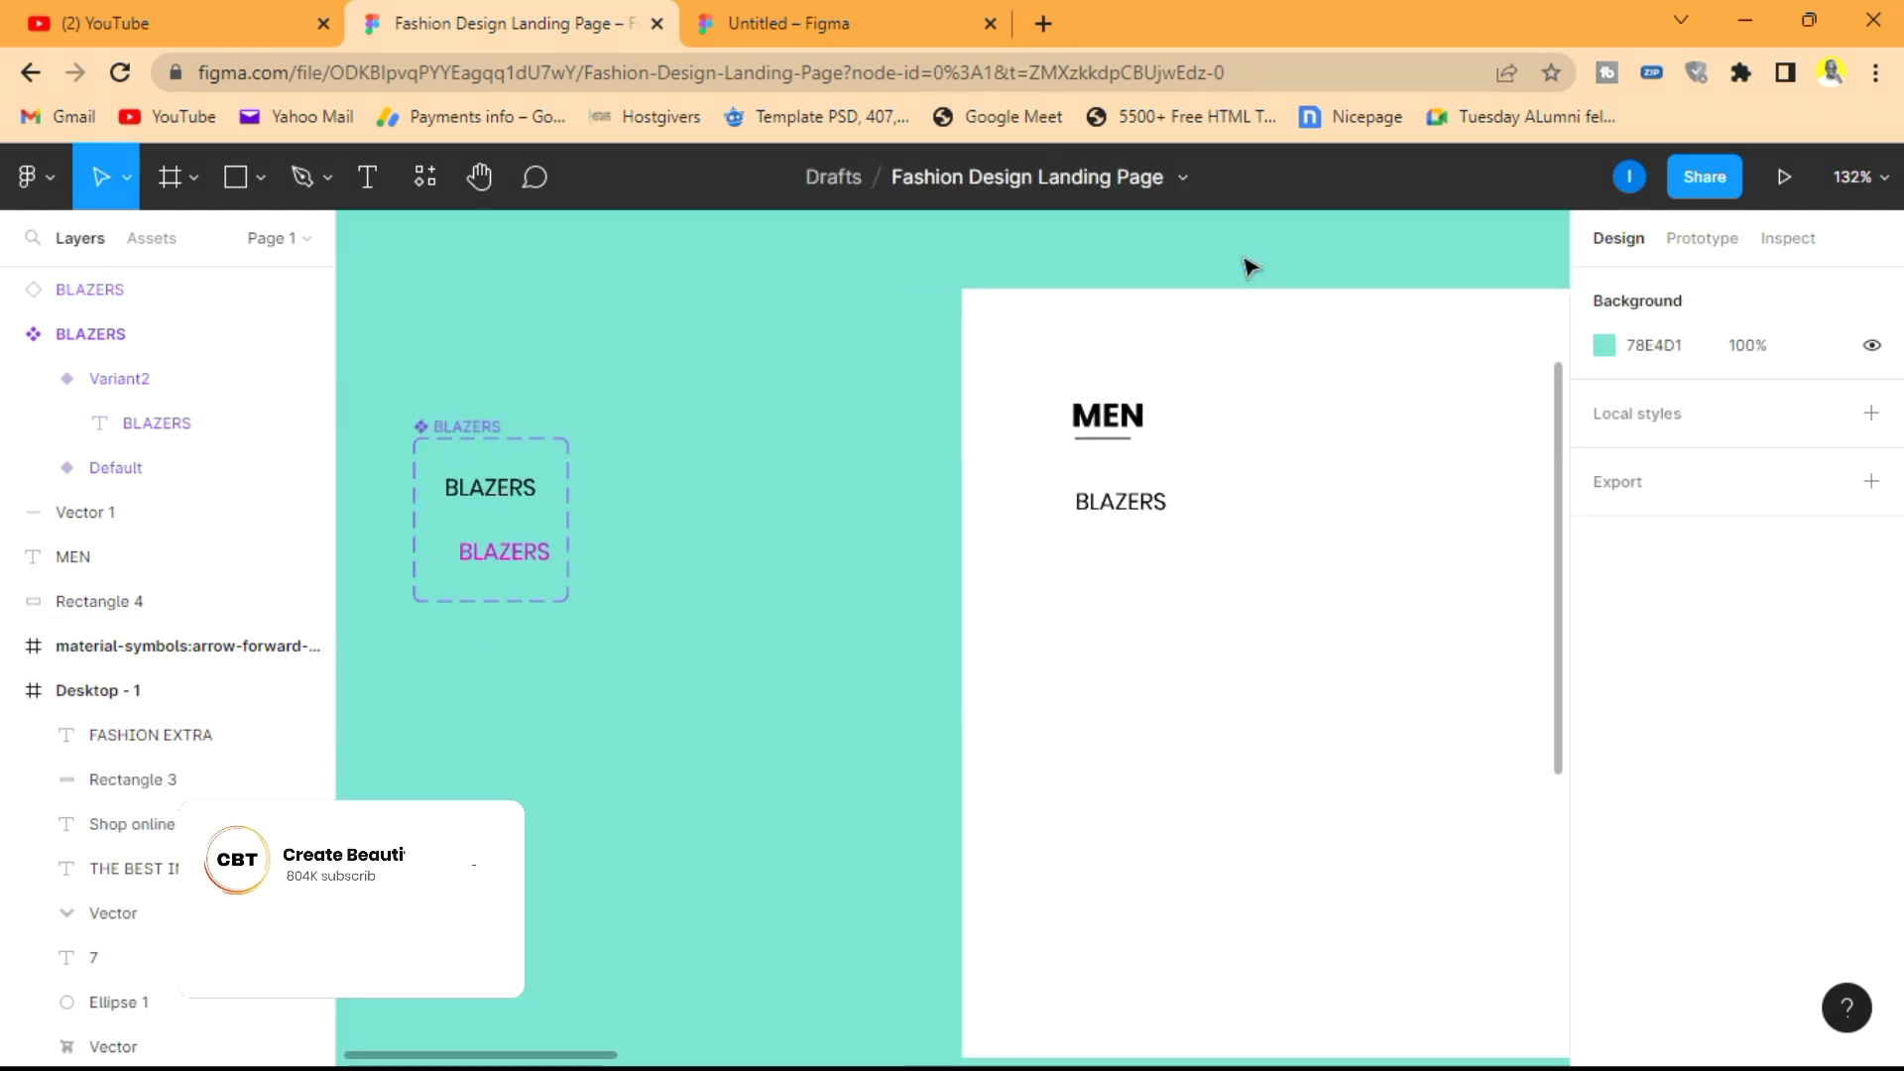
# - Shift the BLAZERS link slightly so its left edge lines up with the MEN heading, at X -2139, Y -183
pyautogui.hscroll(2, 1246, 269)
pyautogui.moveTo(990, 497); pyautogui.dragTo(982, 503)
pyautogui.scroll(-3, 1114, 459)
pyautogui.scroll(1, 1114, 459)
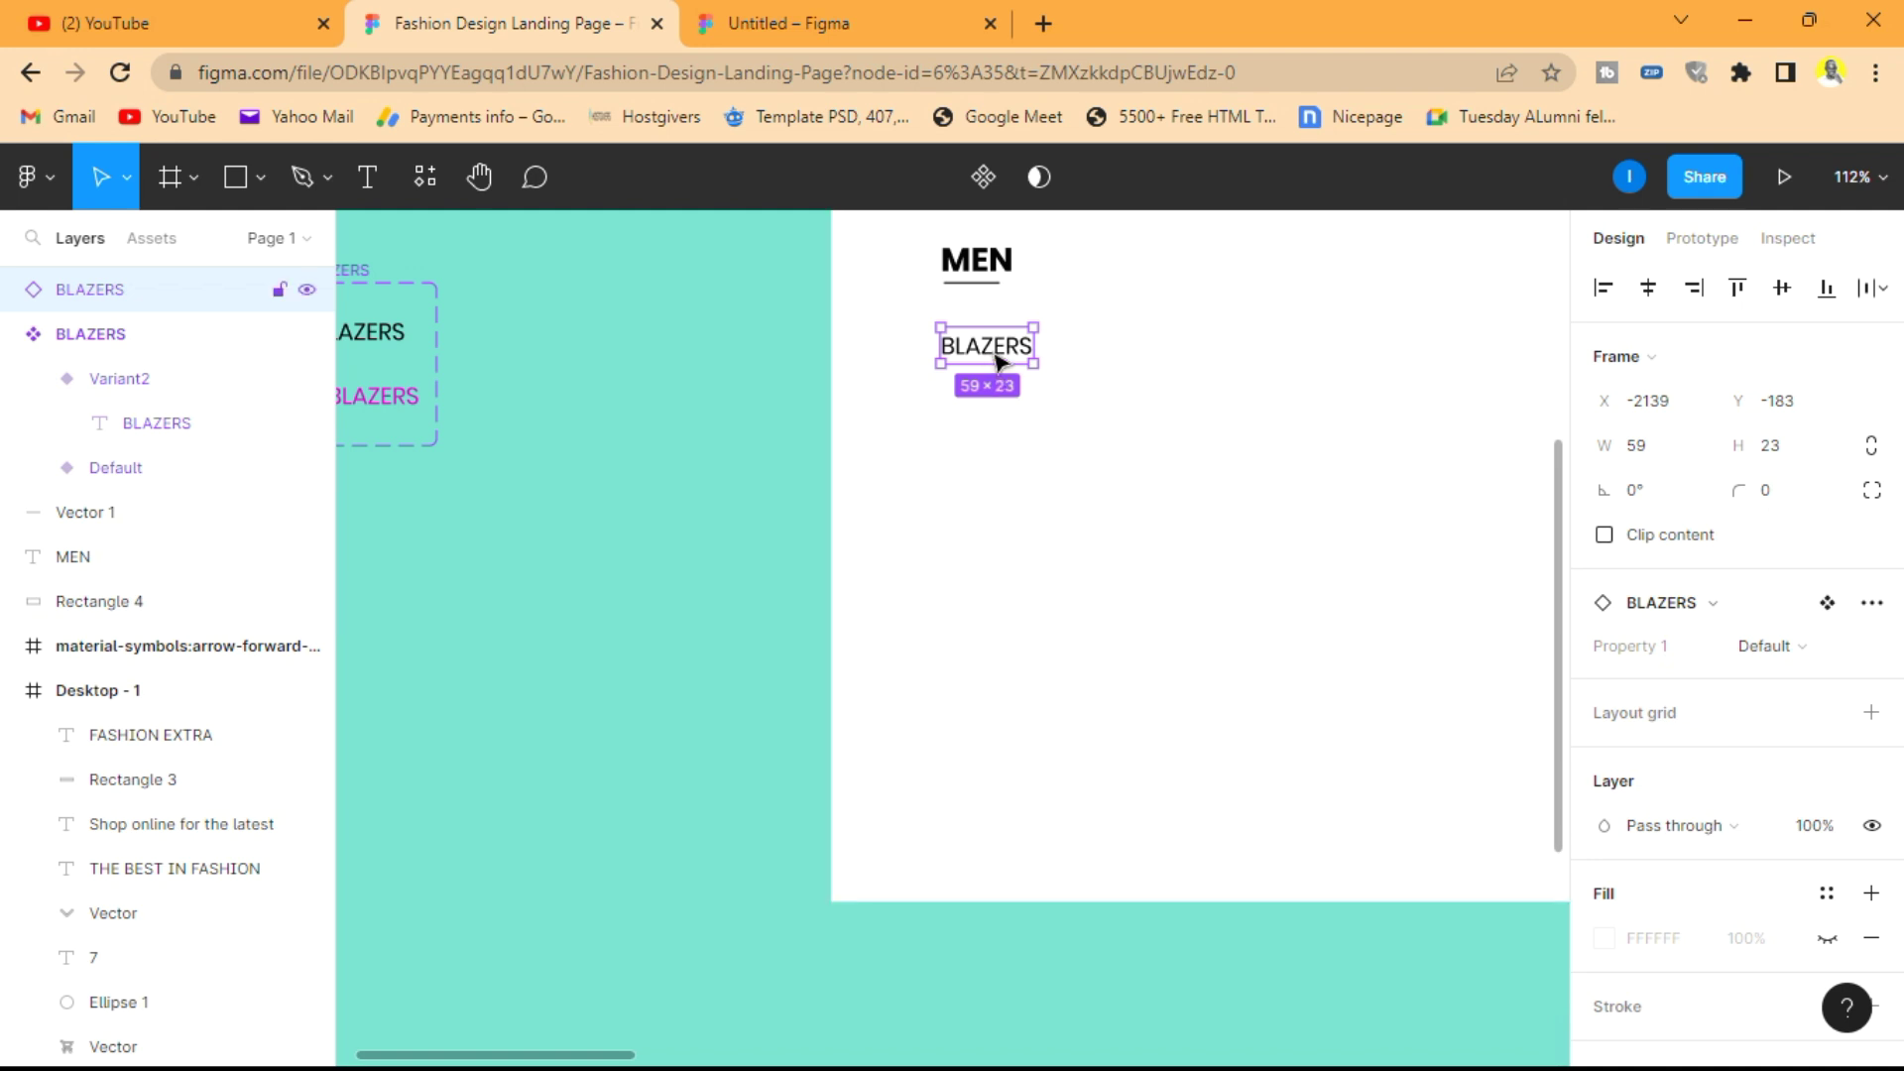
# - Duplicate the BLAZERS link straight below at Y -130 and change the copy's text to JACKETS
pyautogui.moveTo(999, 359); pyautogui.dragTo(999, 427)
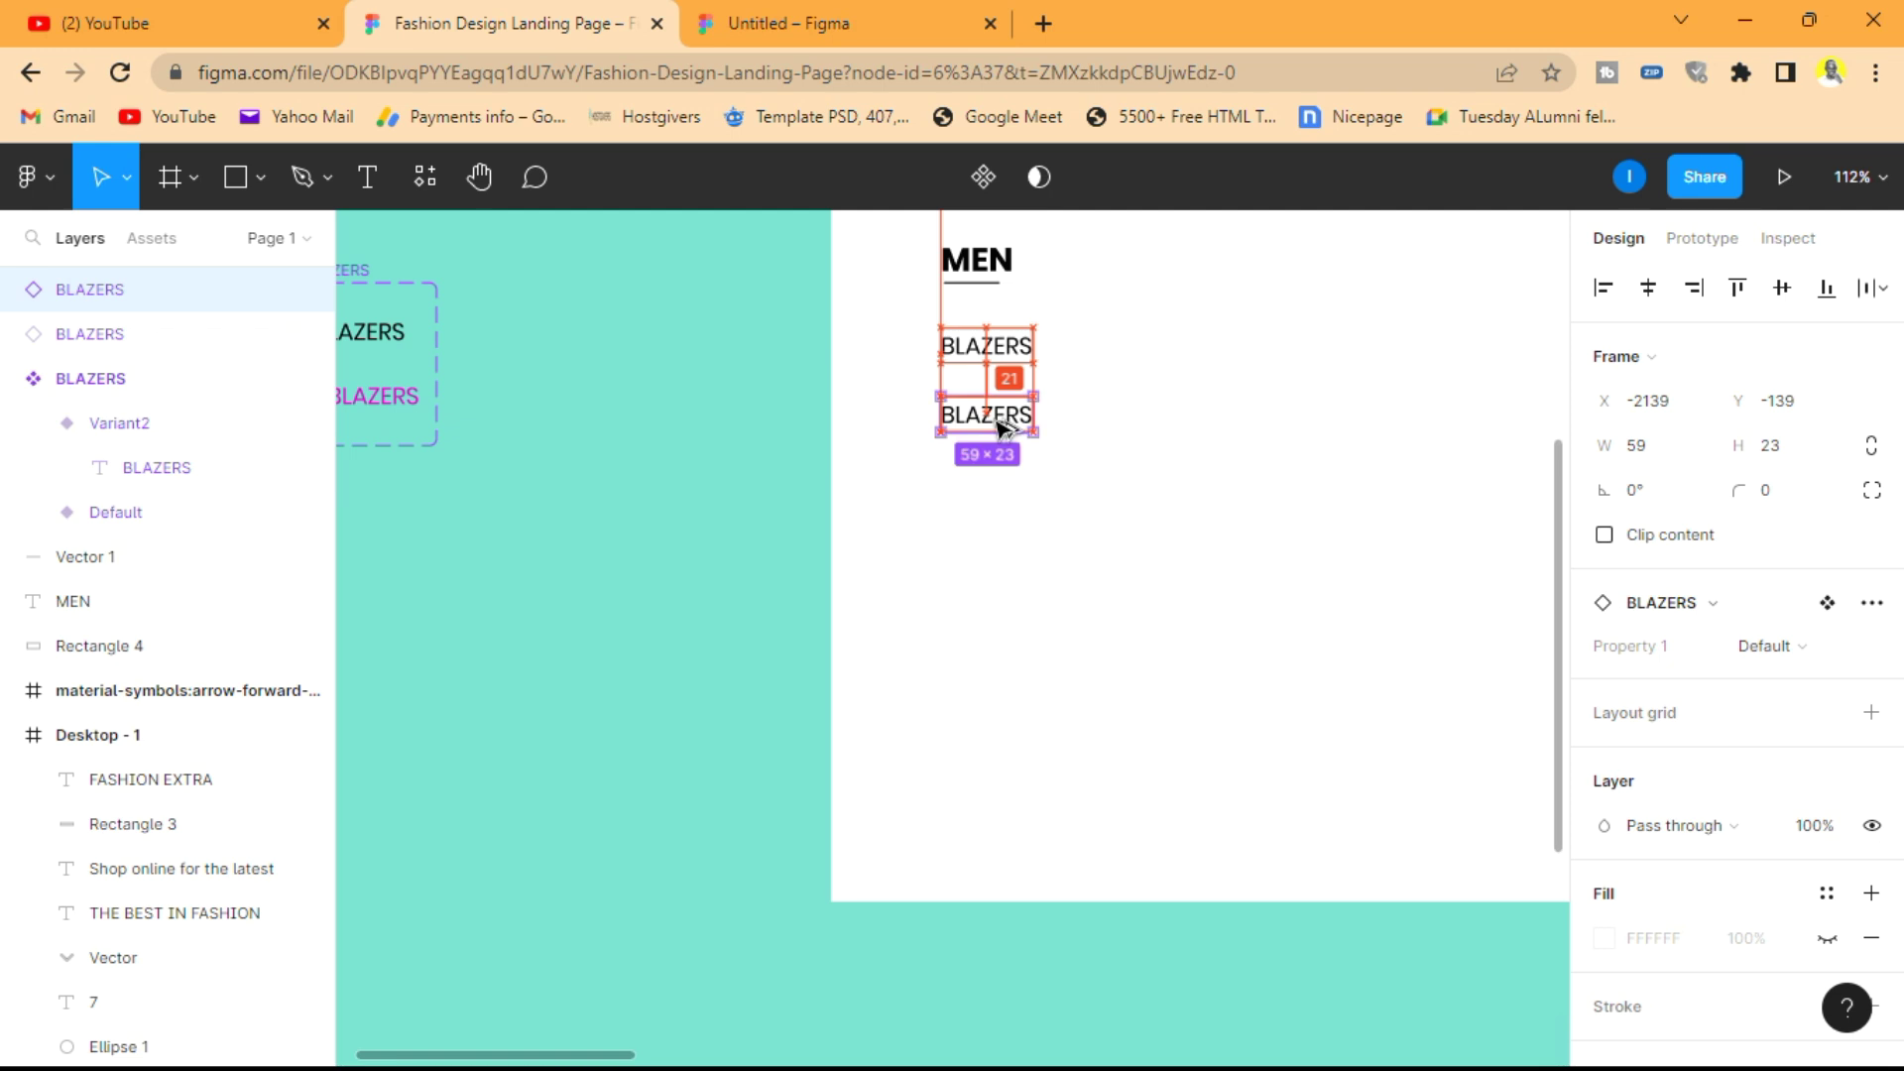
pyautogui.moveTo(1000, 427); pyautogui.dragTo(1000, 439)
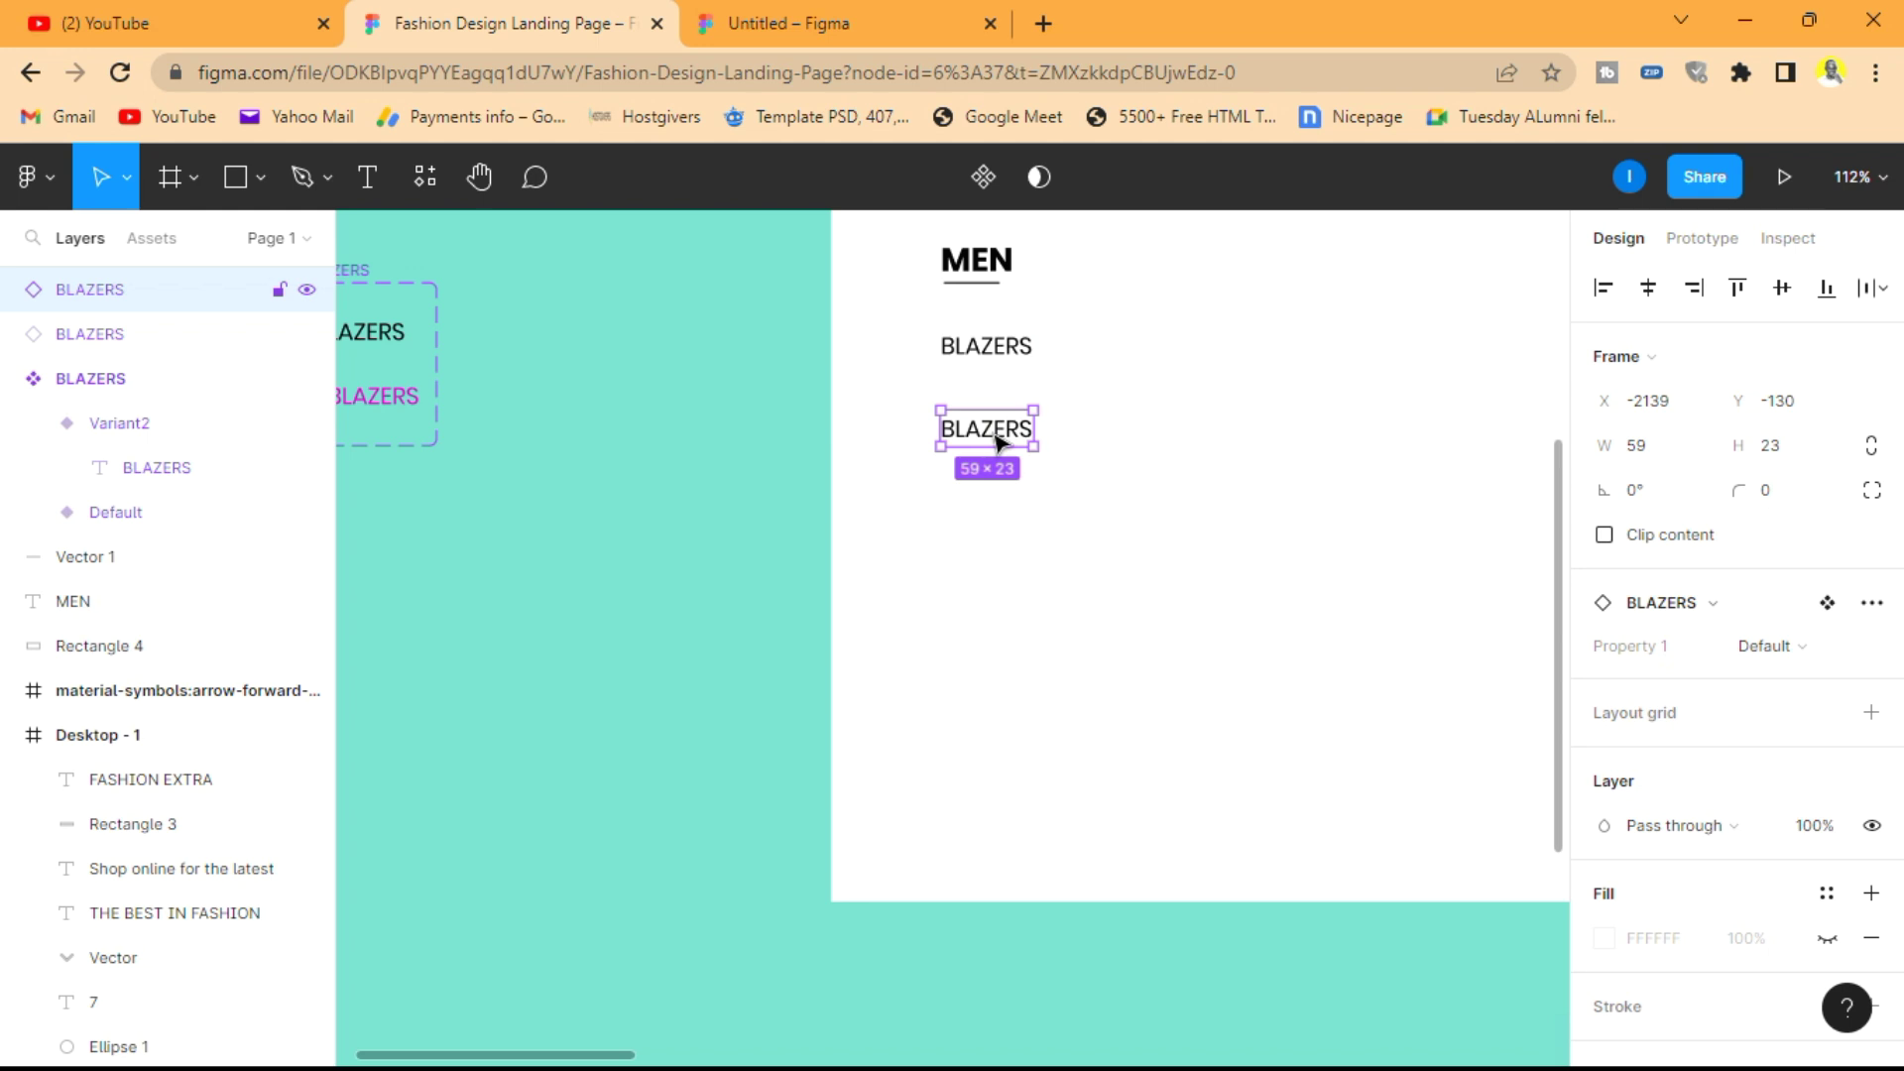
pyautogui.doubleClick(1000, 439)
pyautogui.click(368, 178)
pyautogui.click(994, 428)
pyautogui.doubleClick(1000, 425)
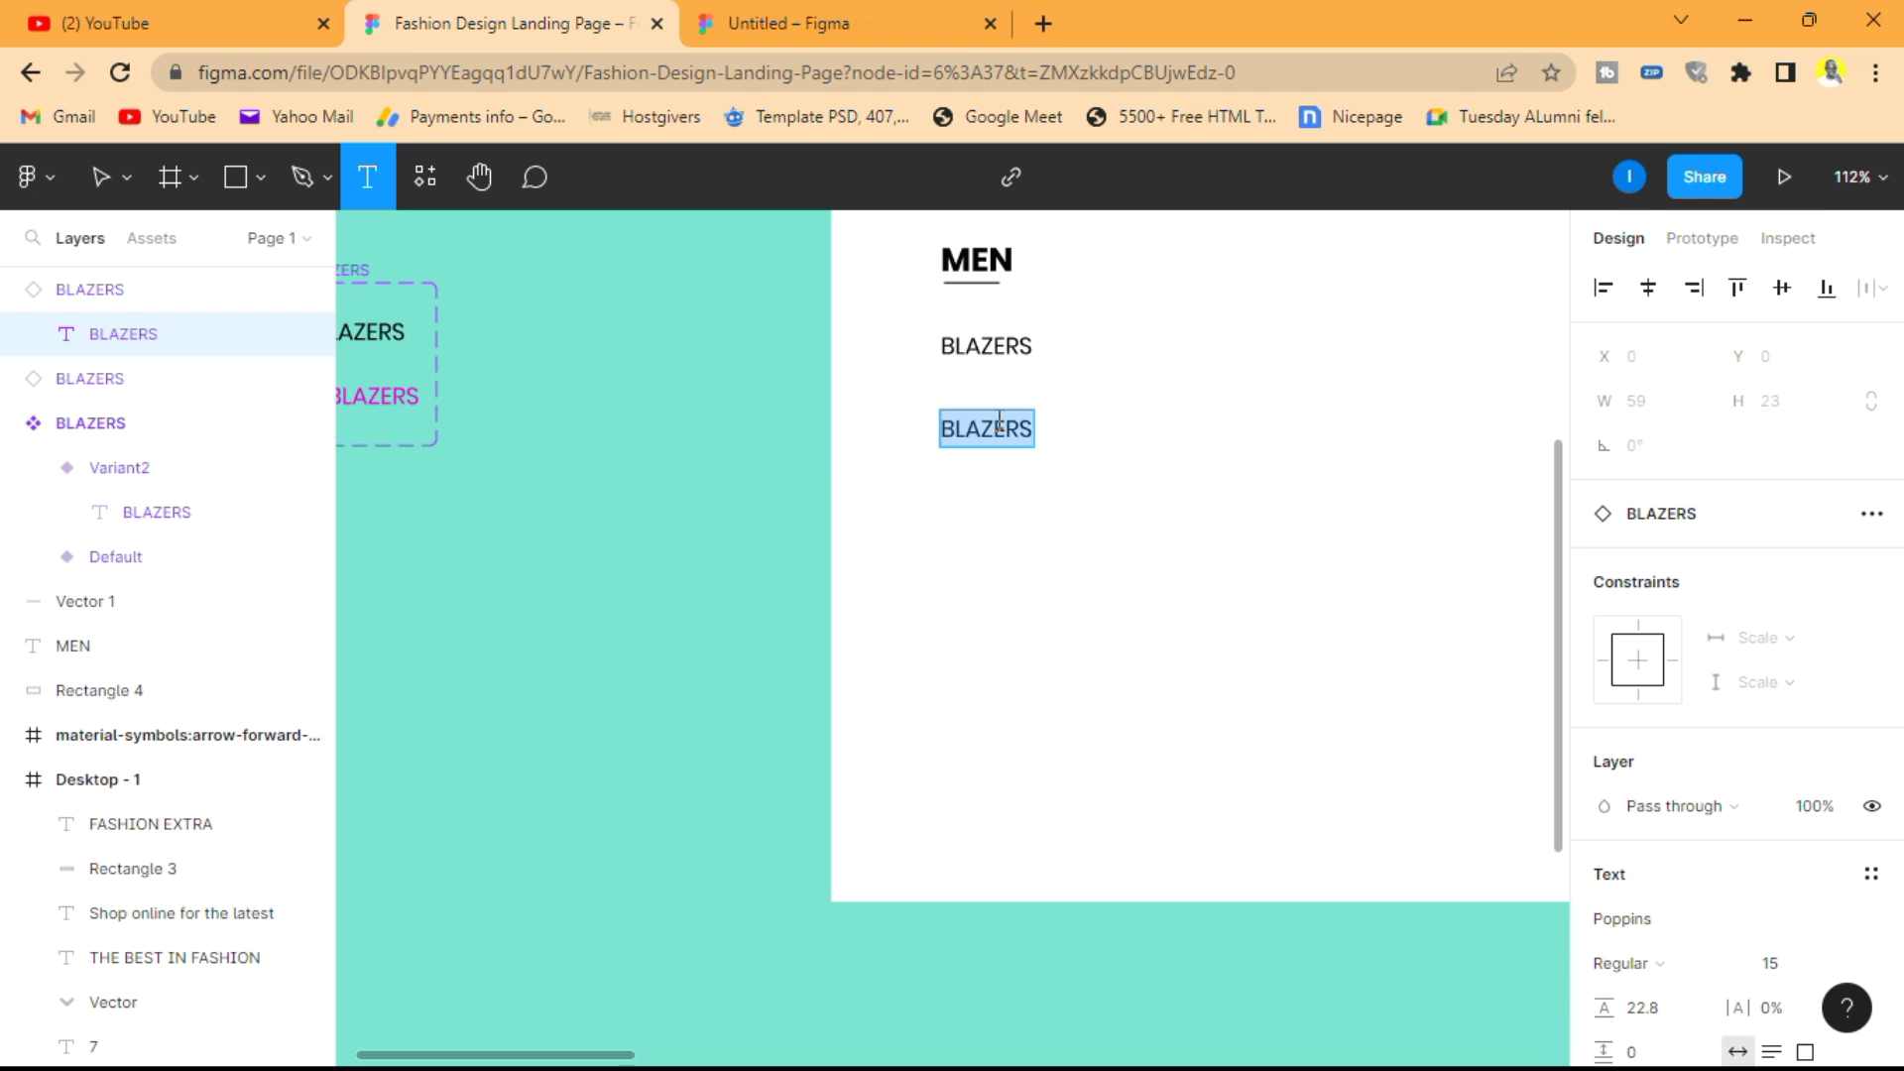
pyautogui.write('JACKETS')
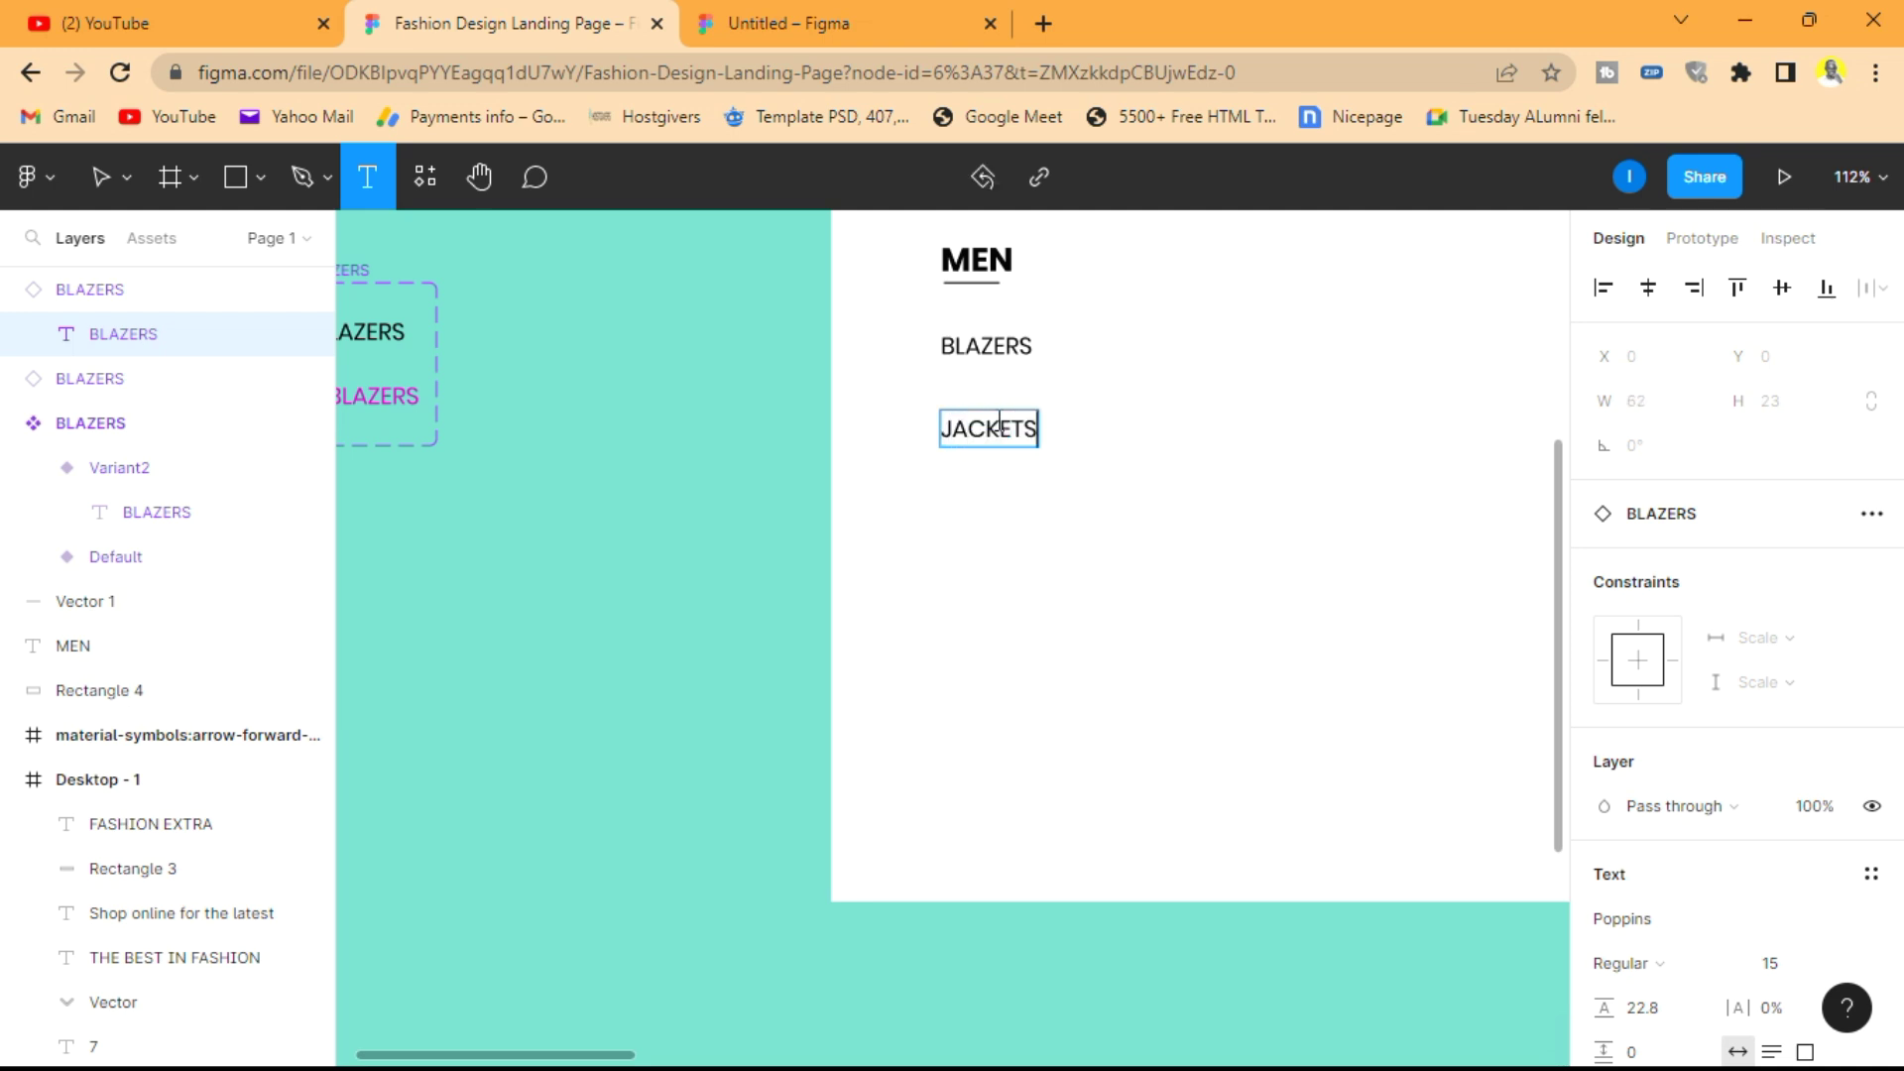
pyautogui.click(799, 385)
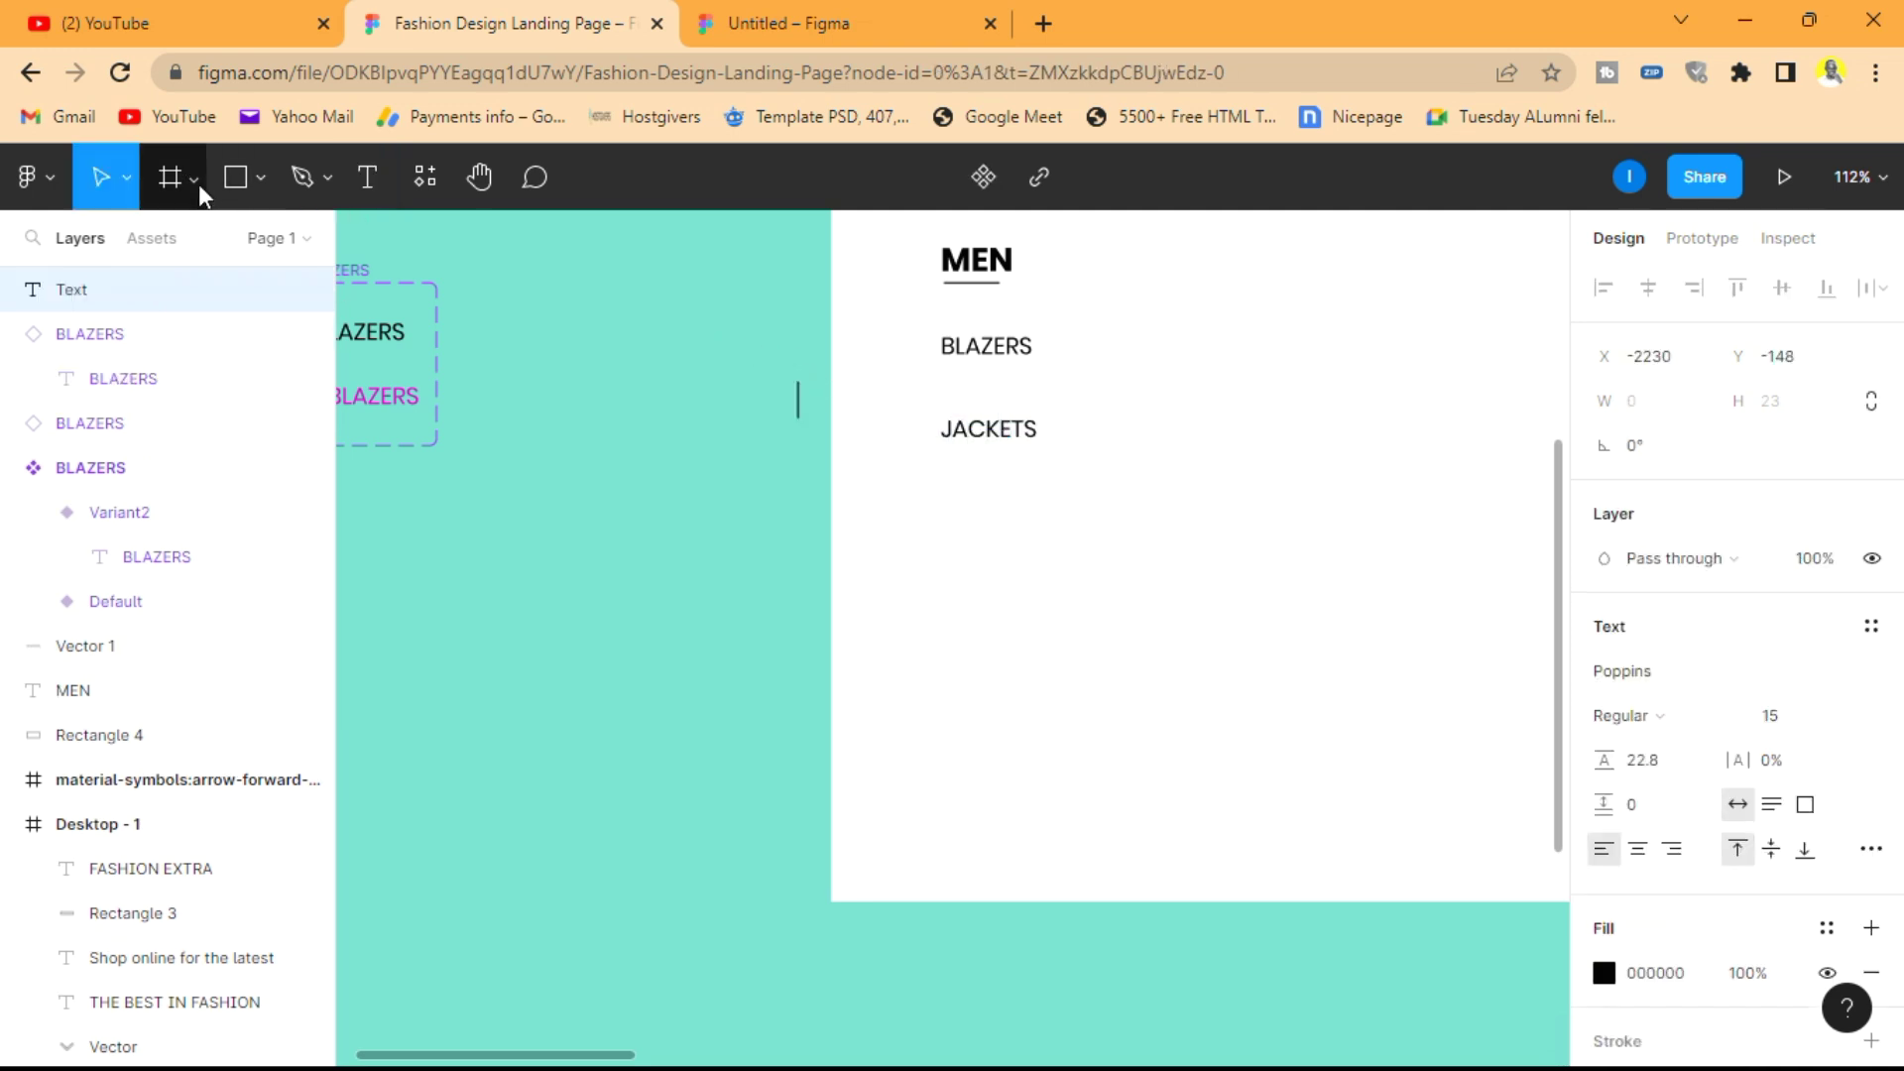
pyautogui.press('Escape')
# - Duplicate the JACKETS link straight below at Y -77 and change the copy's text to T-SHIRTS
pyautogui.click(1003, 437)
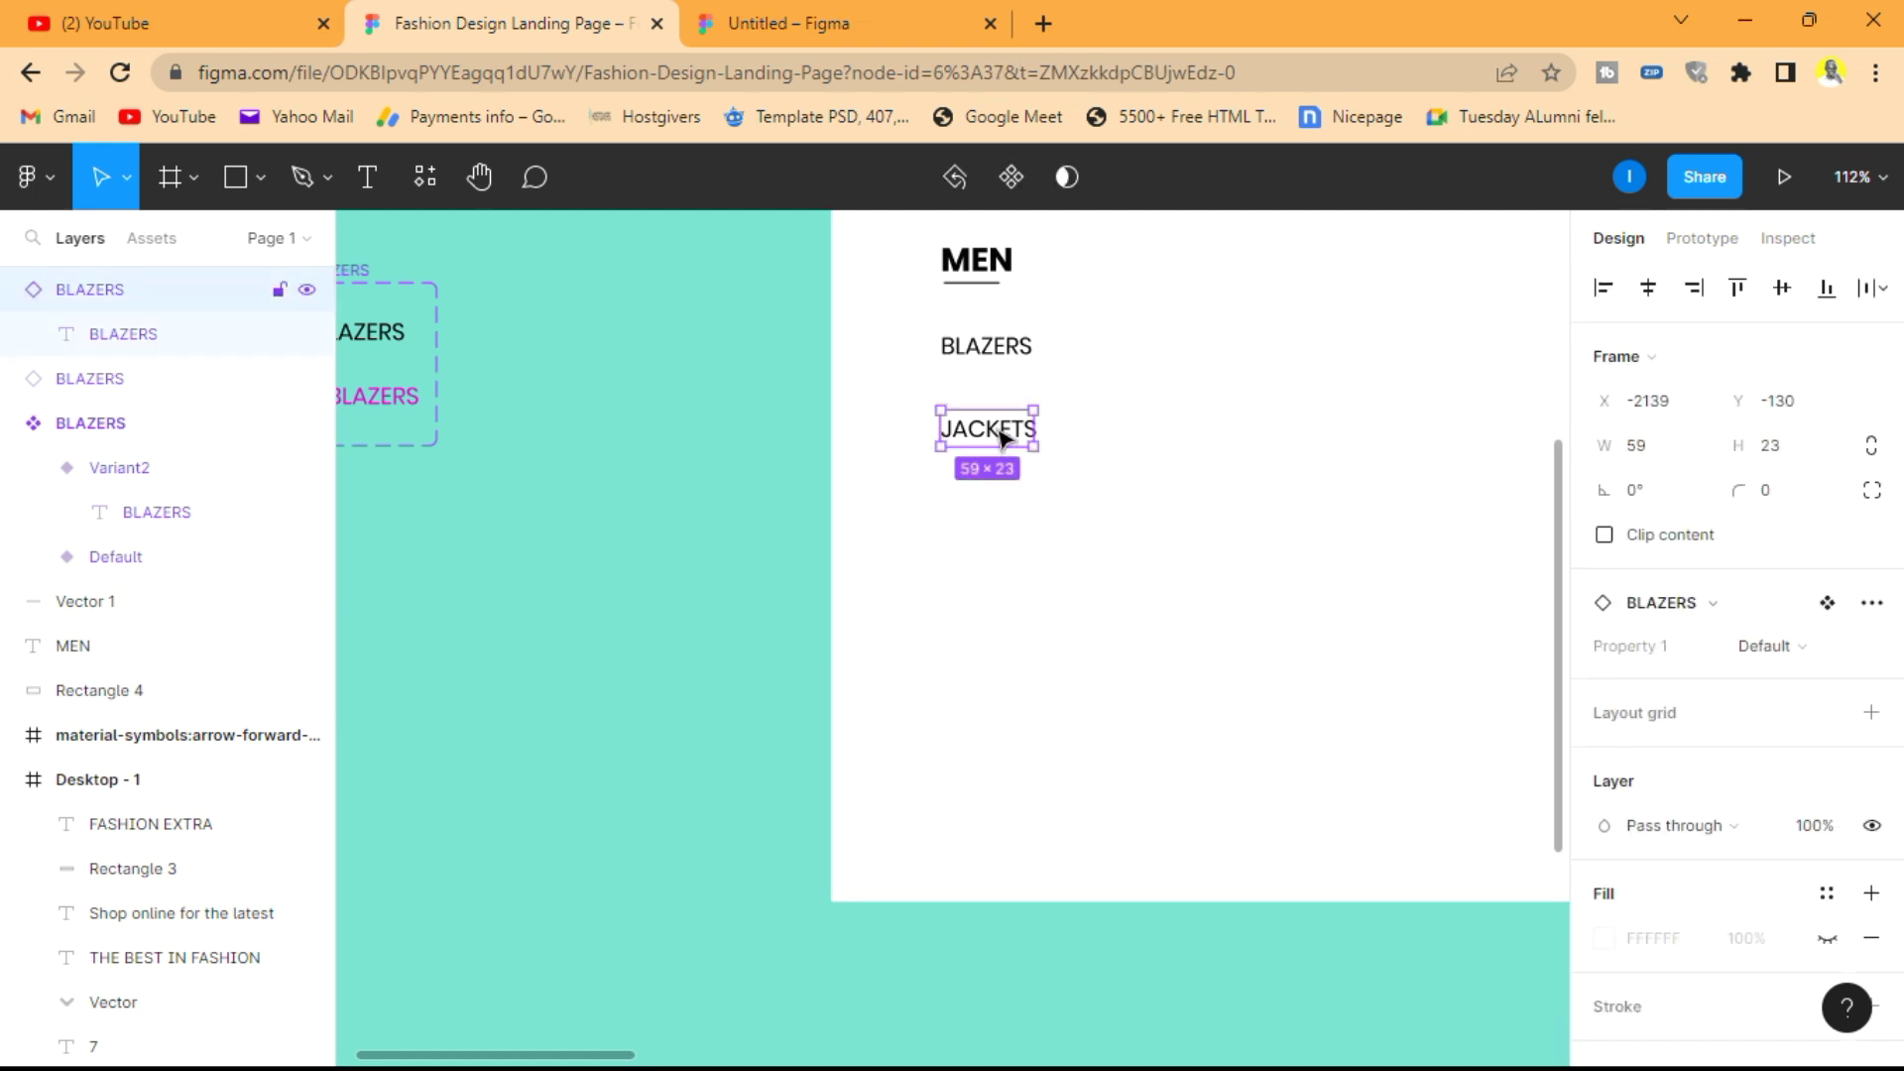
pyautogui.moveTo(1002, 438); pyautogui.dragTo(999, 519)
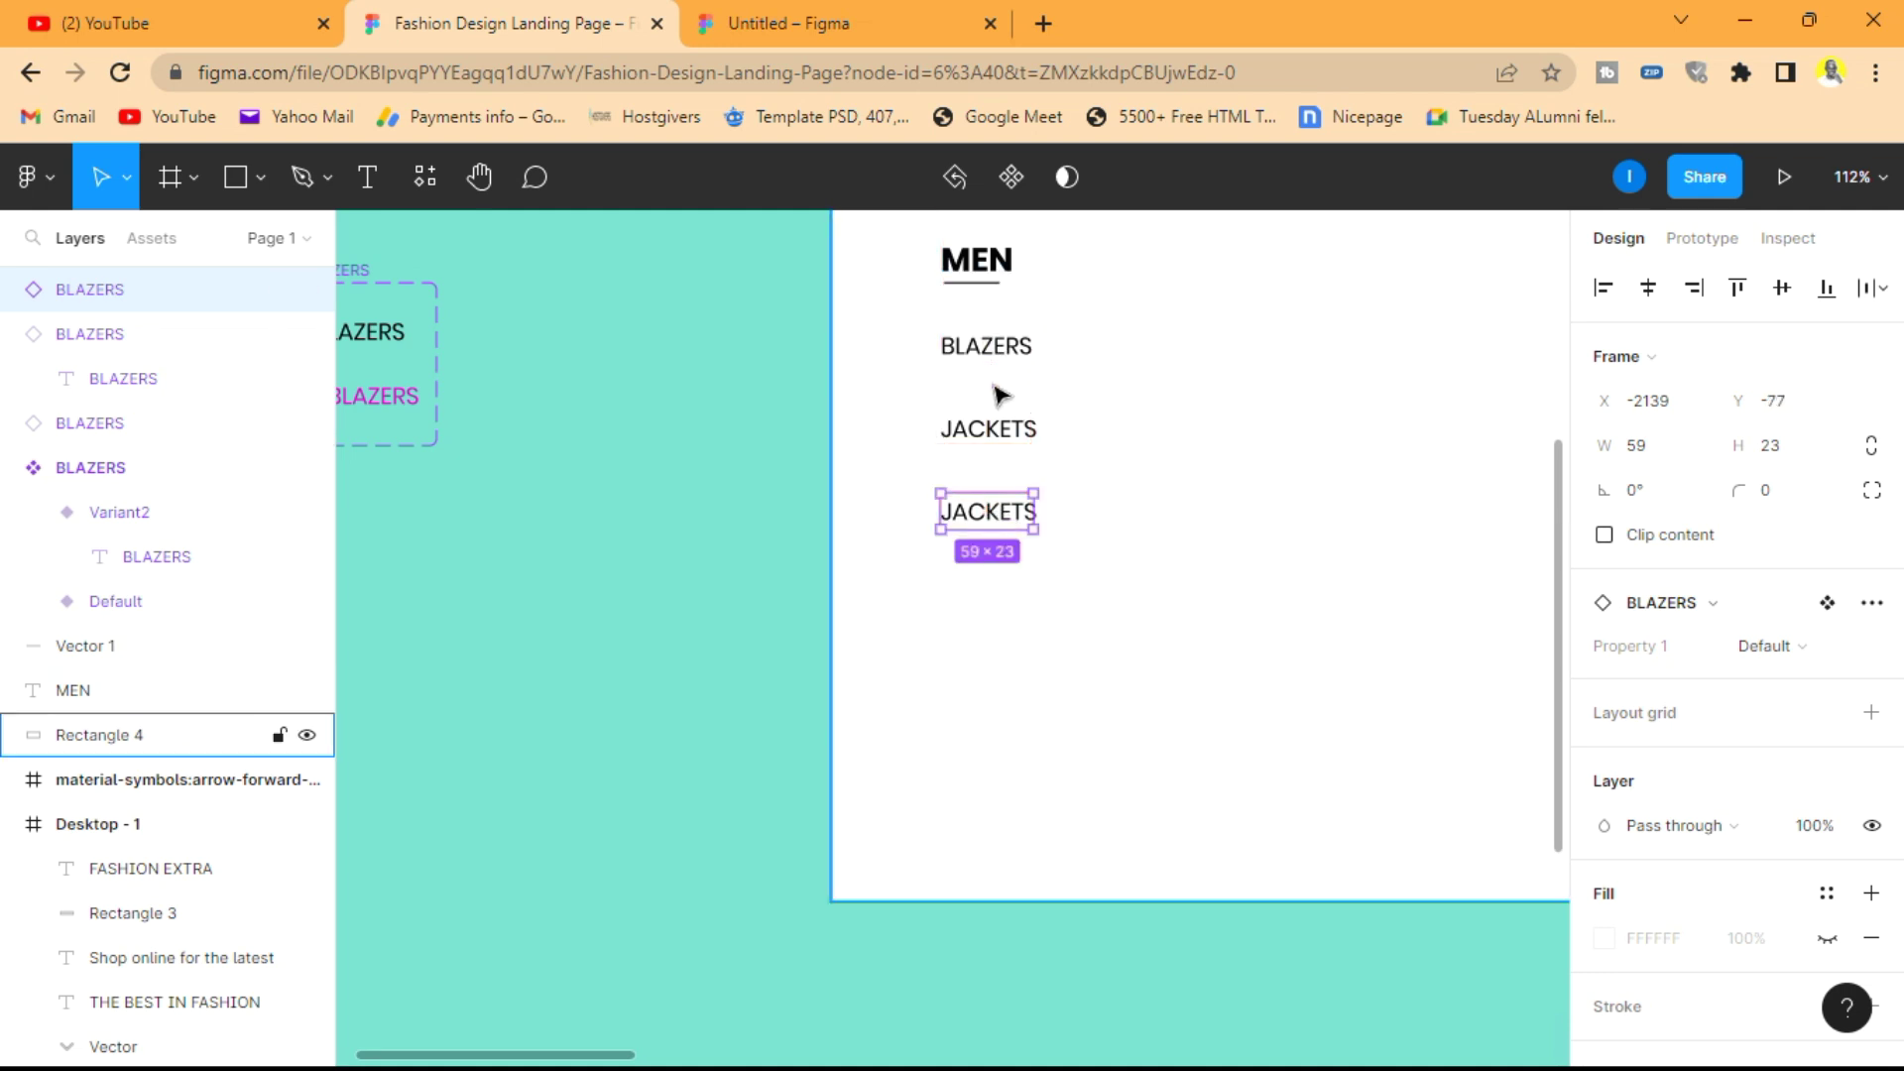
pyautogui.click(368, 180)
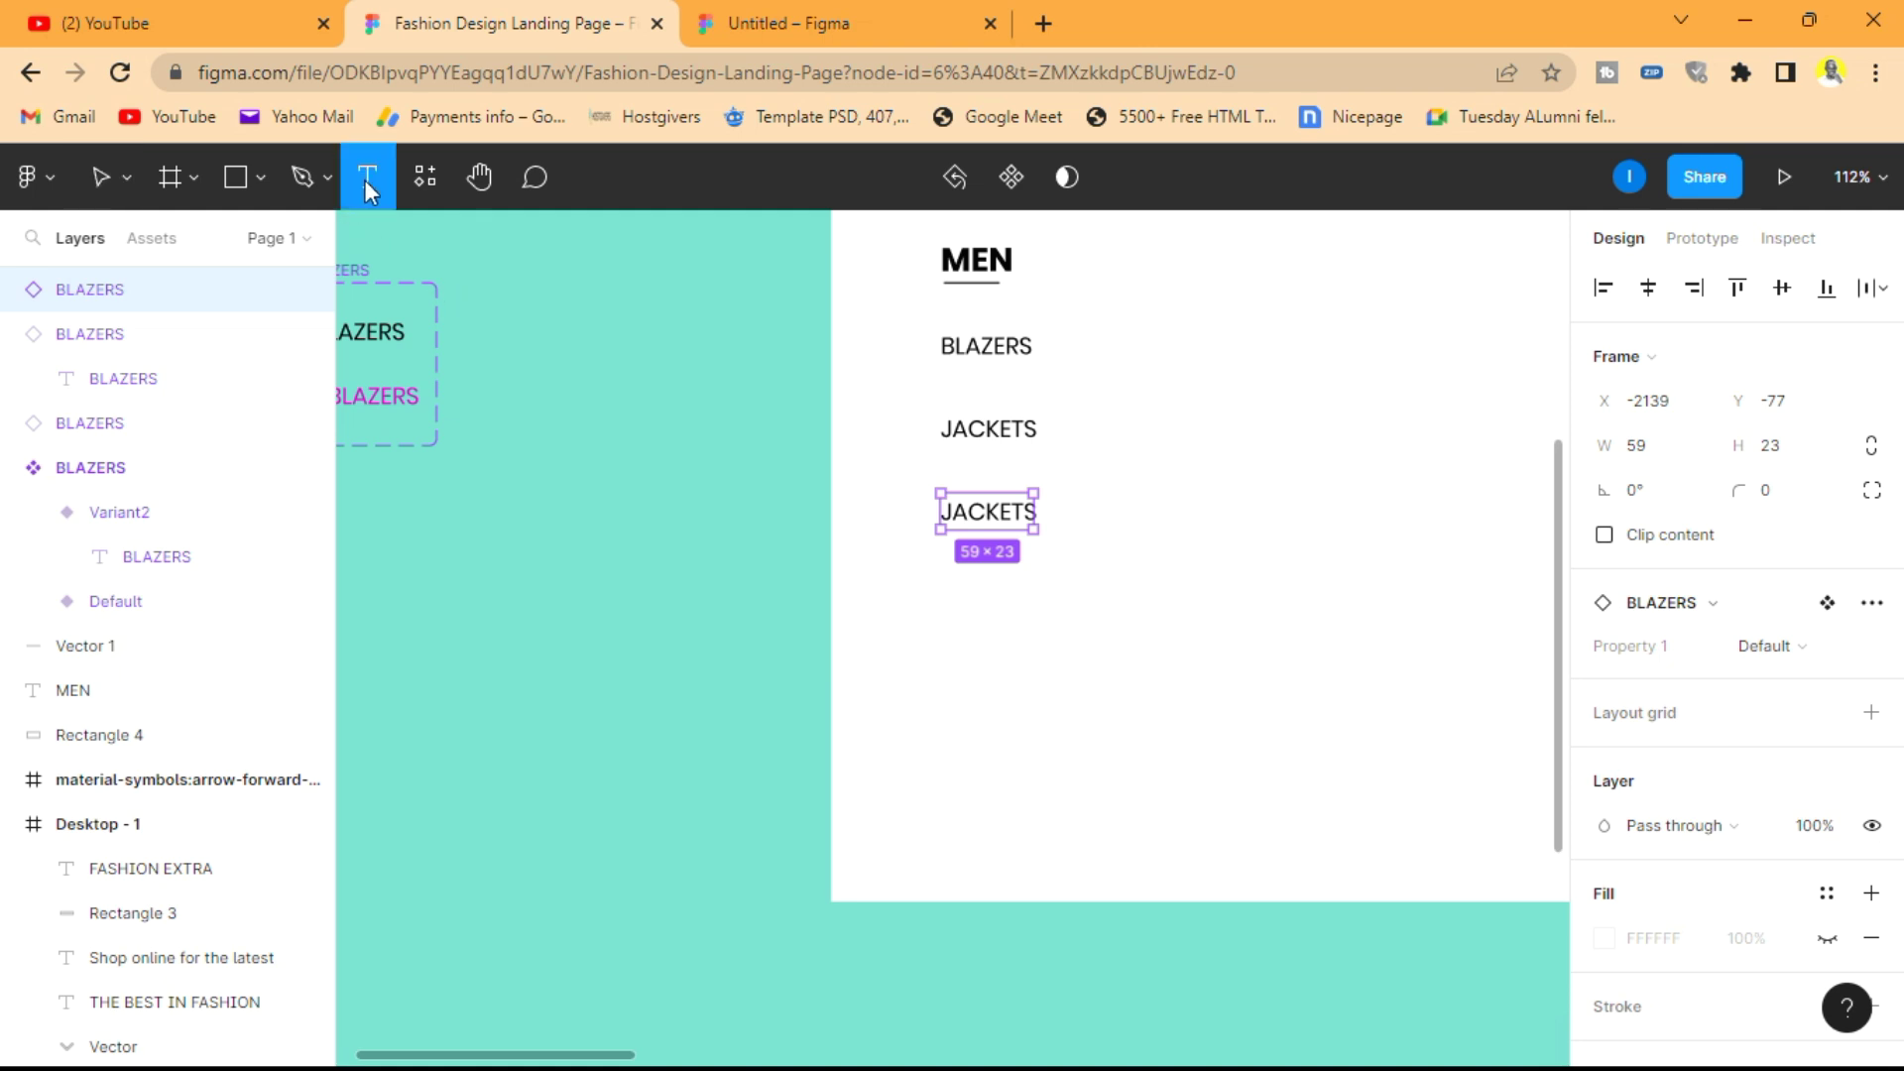
pyautogui.click(1001, 507)
pyautogui.doubleClick(1003, 508)
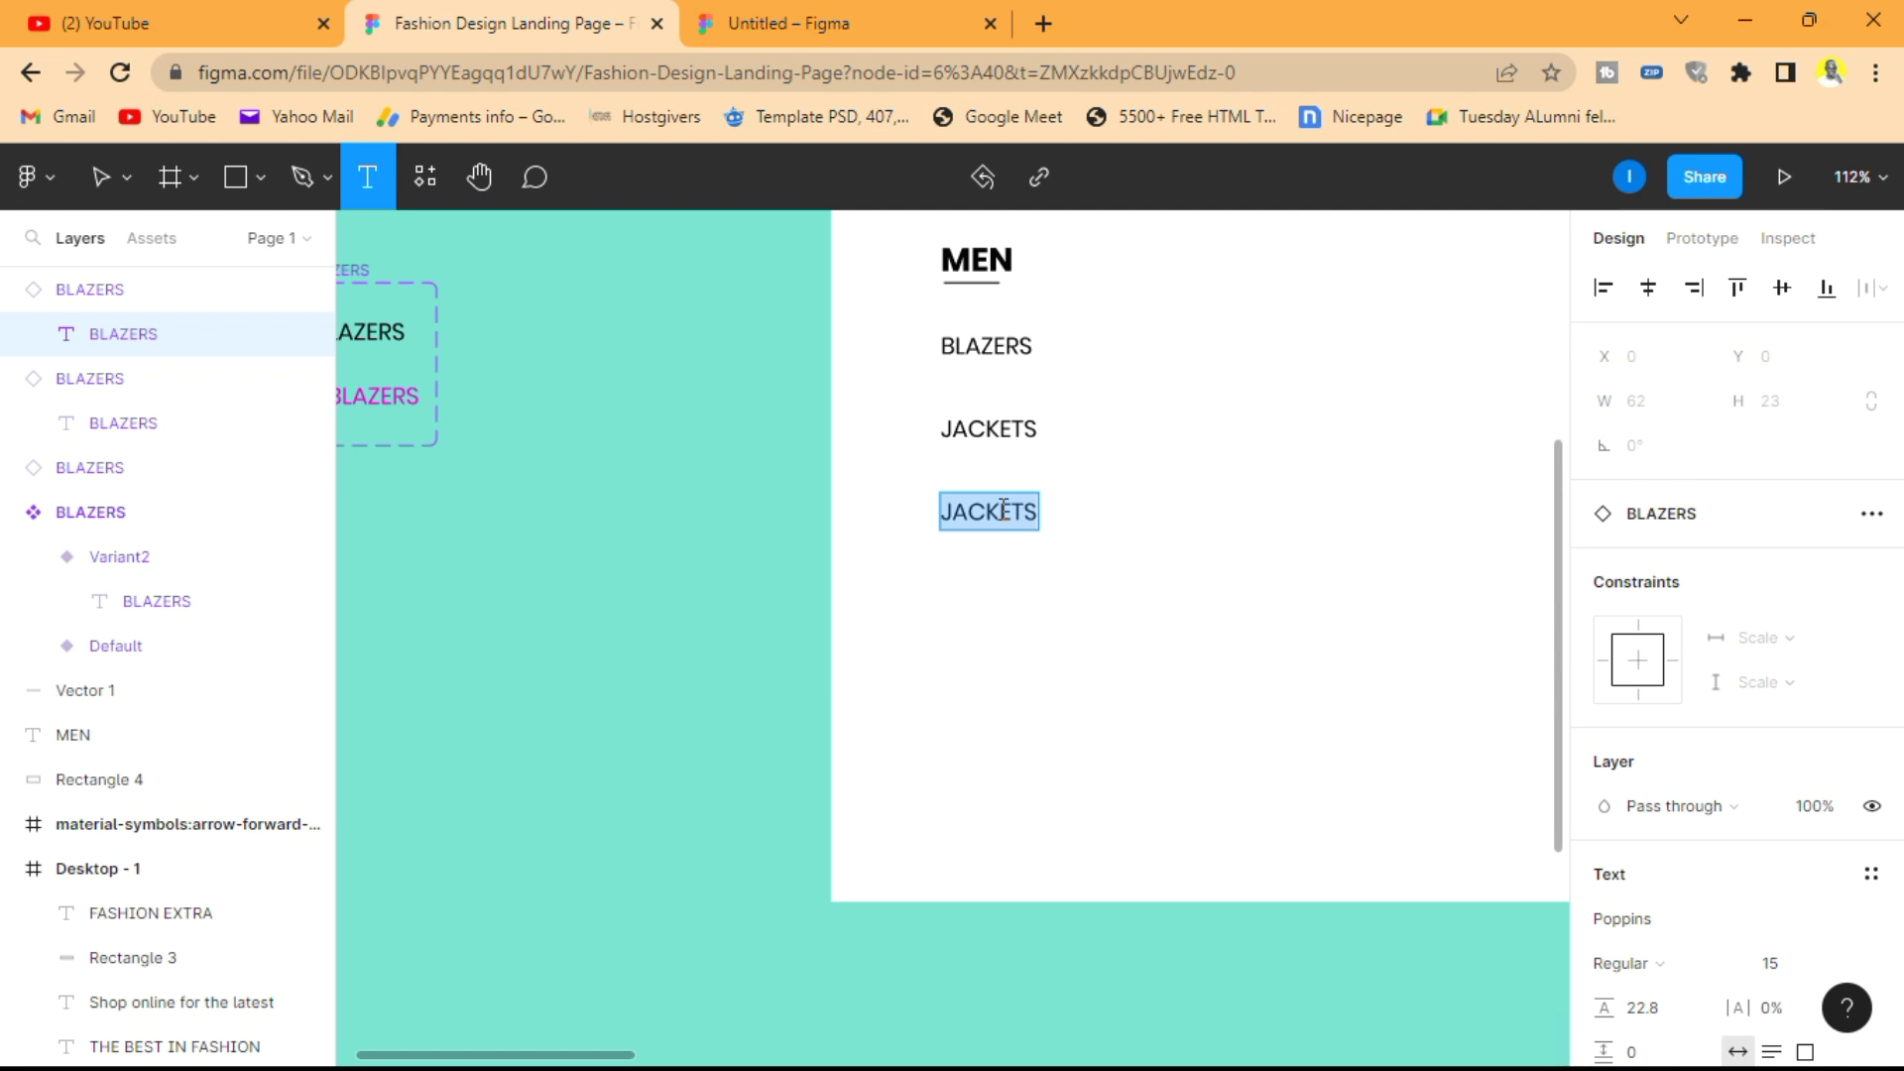
pyautogui.write('T-SHIR')
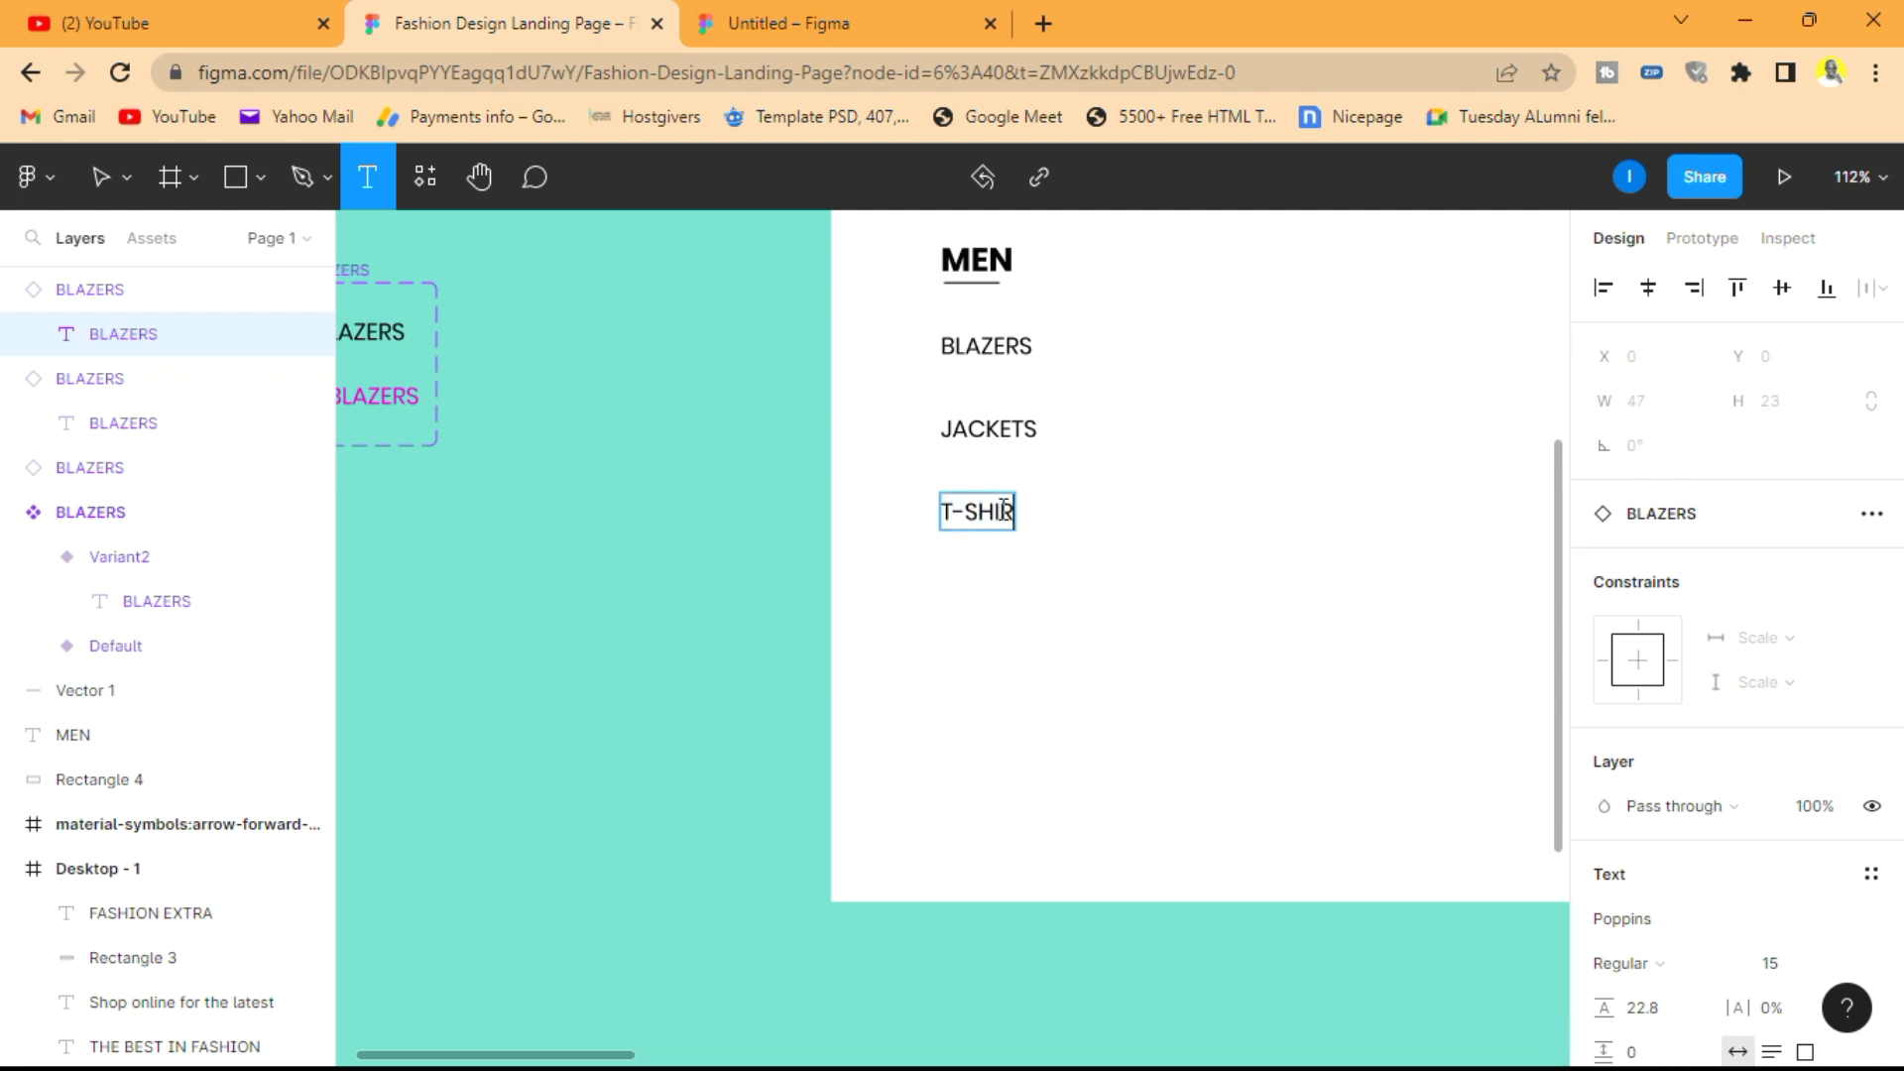
pyautogui.click(742, 335)
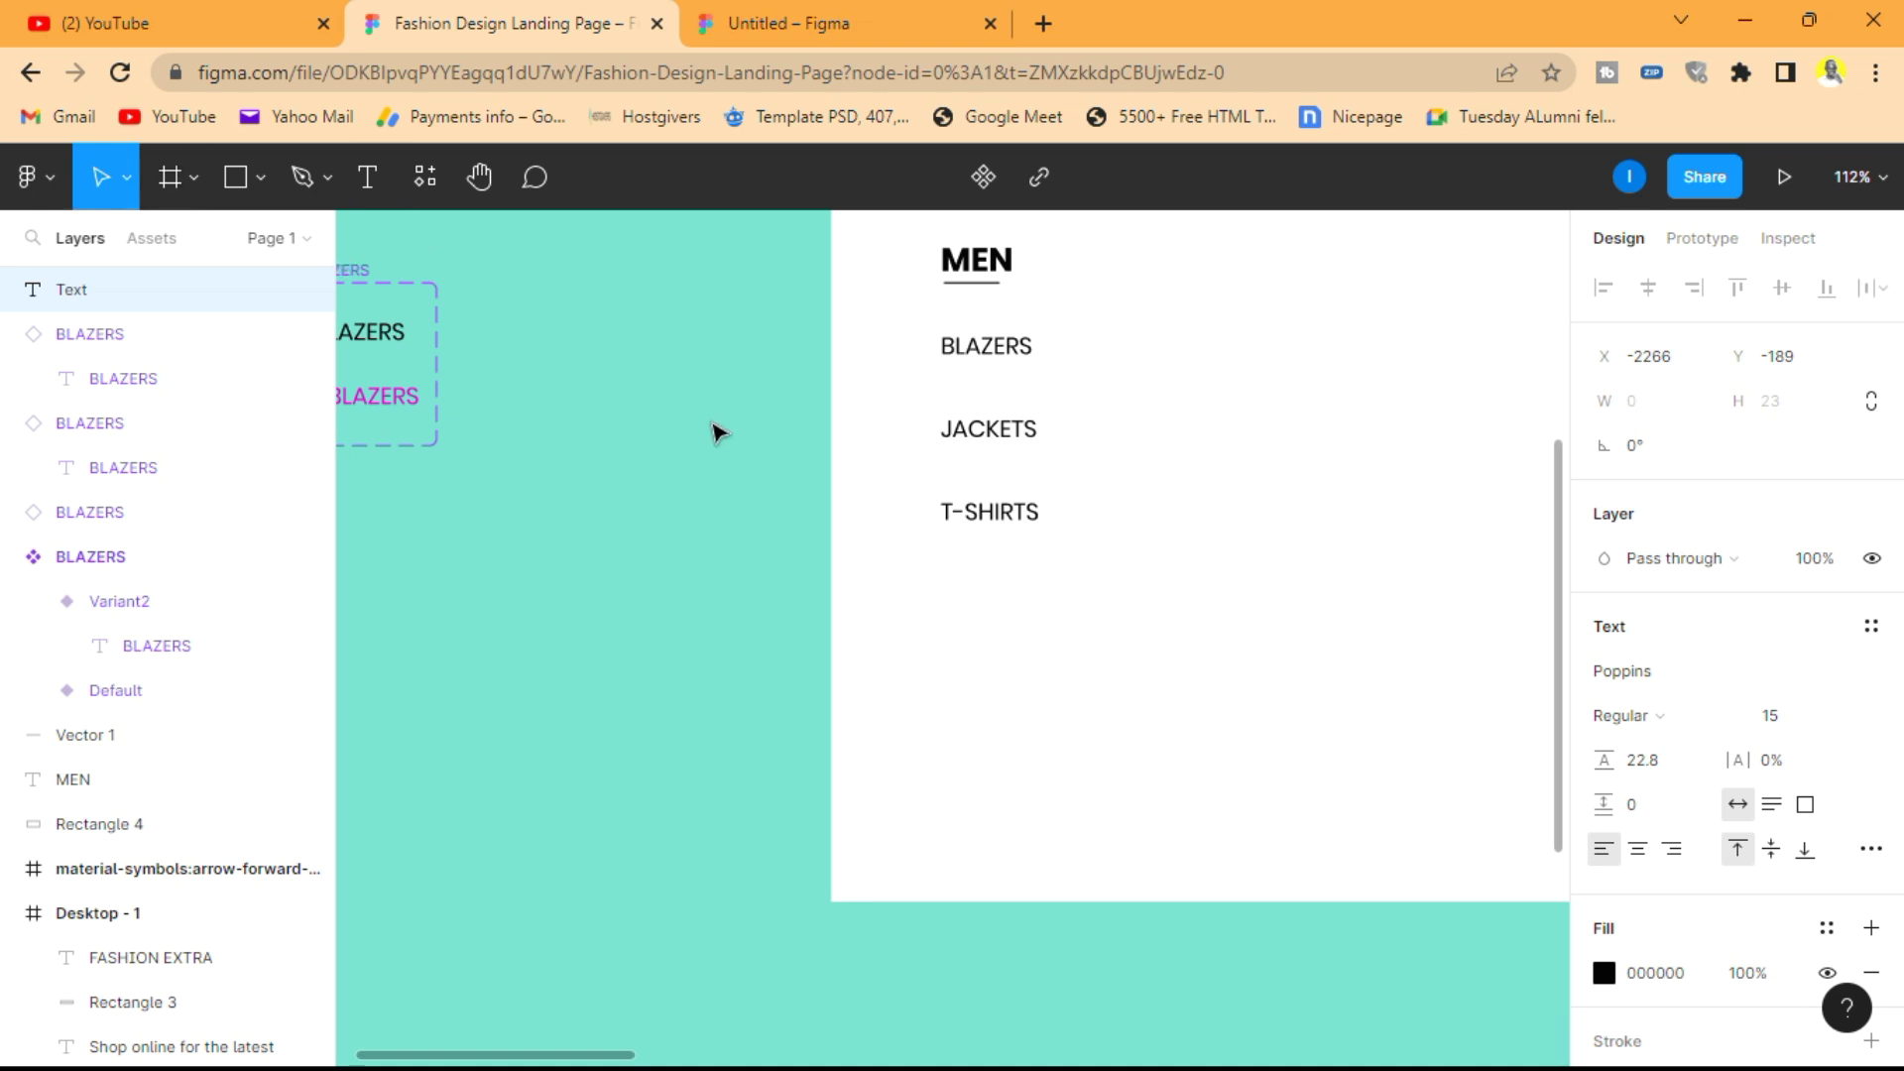
# - Duplicate the T-SHIRTS link straight below at Y -24 and change the copy's text to COLLECTIONS
pyautogui.click(1018, 516)
pyautogui.moveTo(1018, 516); pyautogui.dragTo(1014, 605)
pyautogui.click(365, 181)
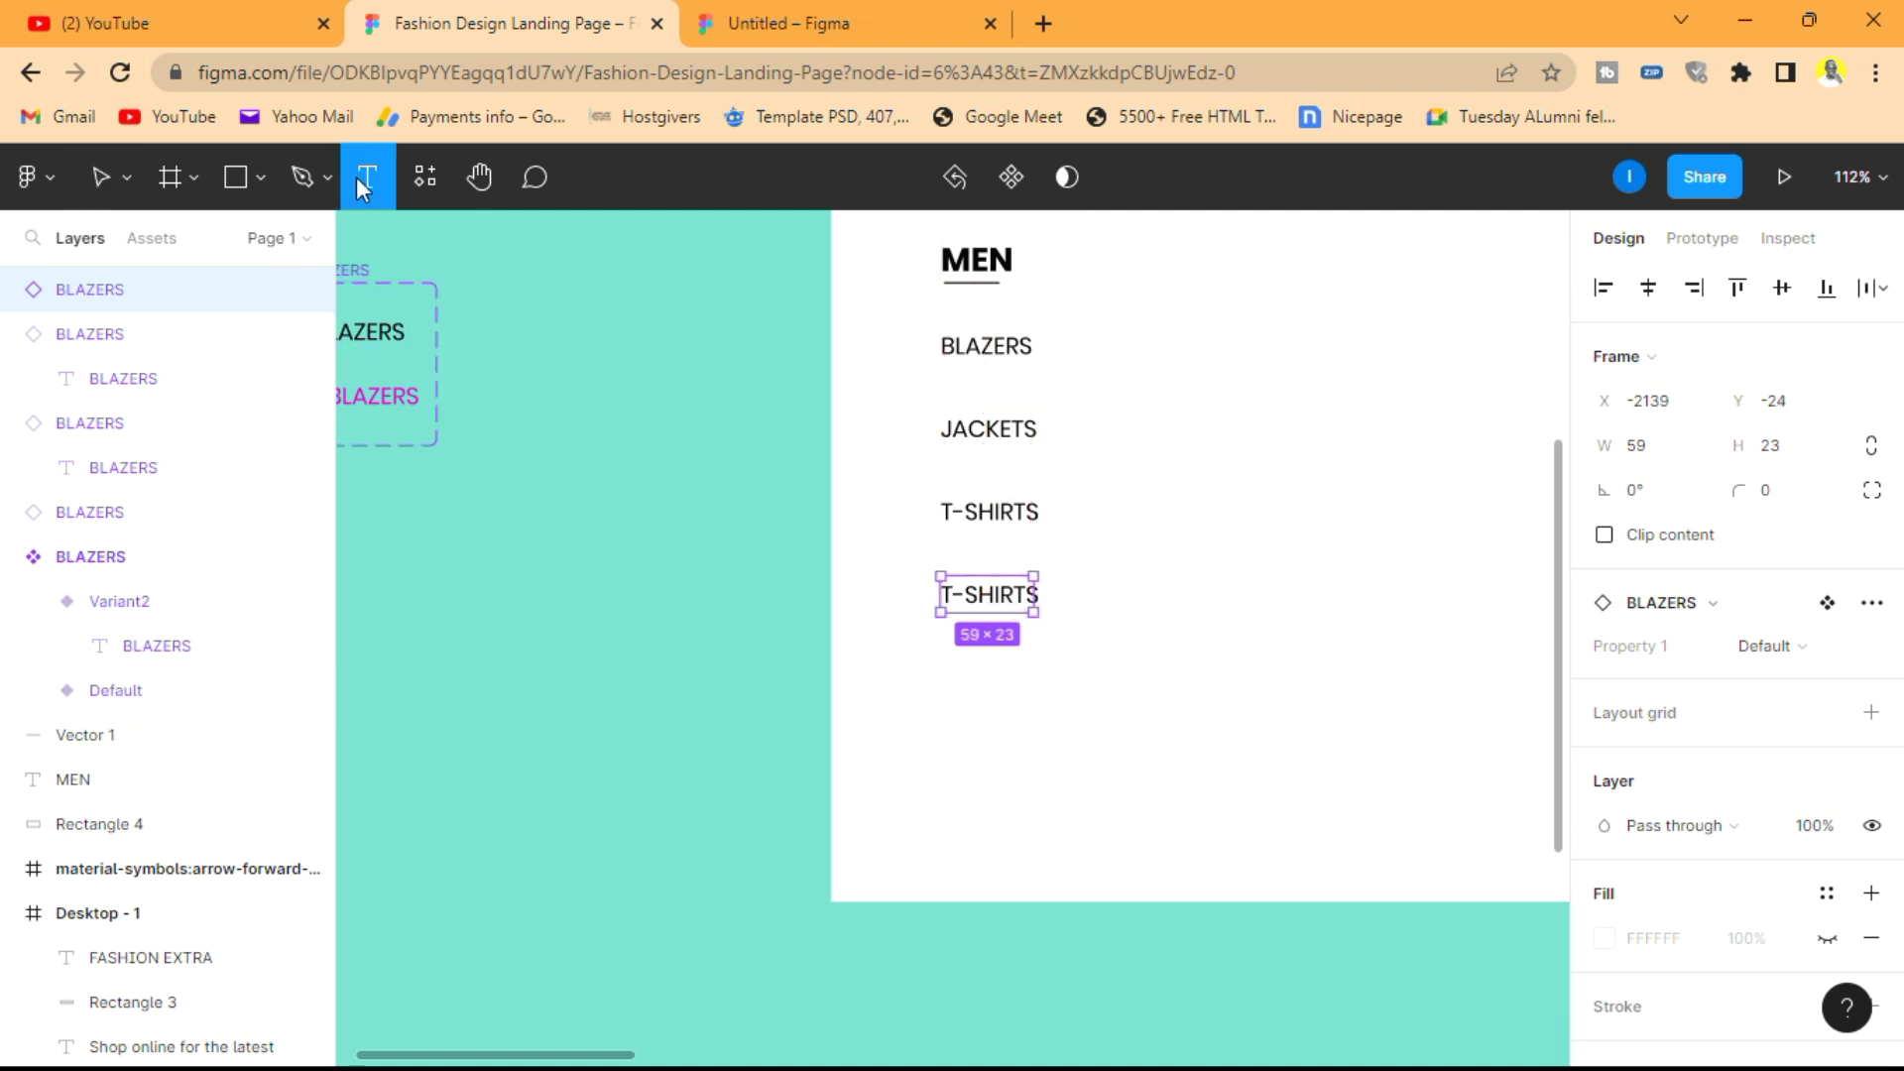
pyautogui.click(981, 592)
pyautogui.hotkey('ctrl', 'a')
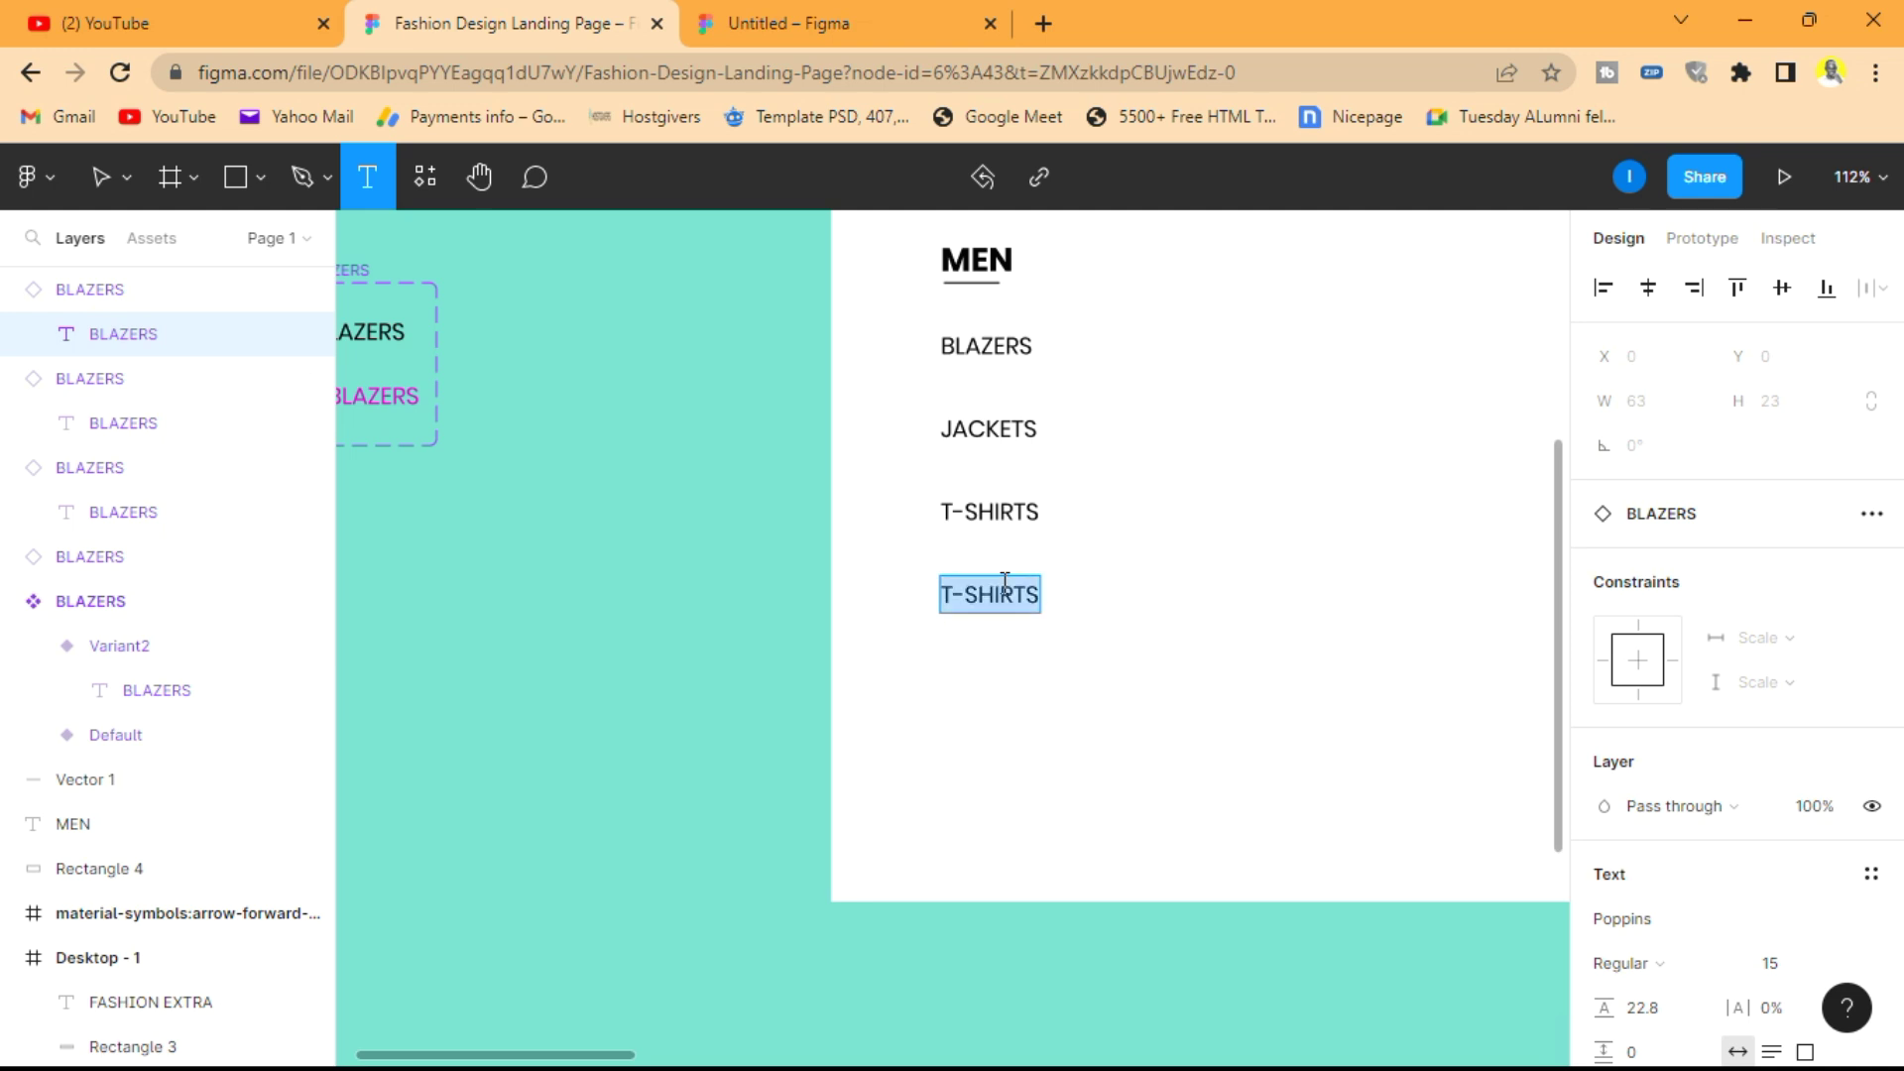
pyautogui.write('COLLECTIONS')
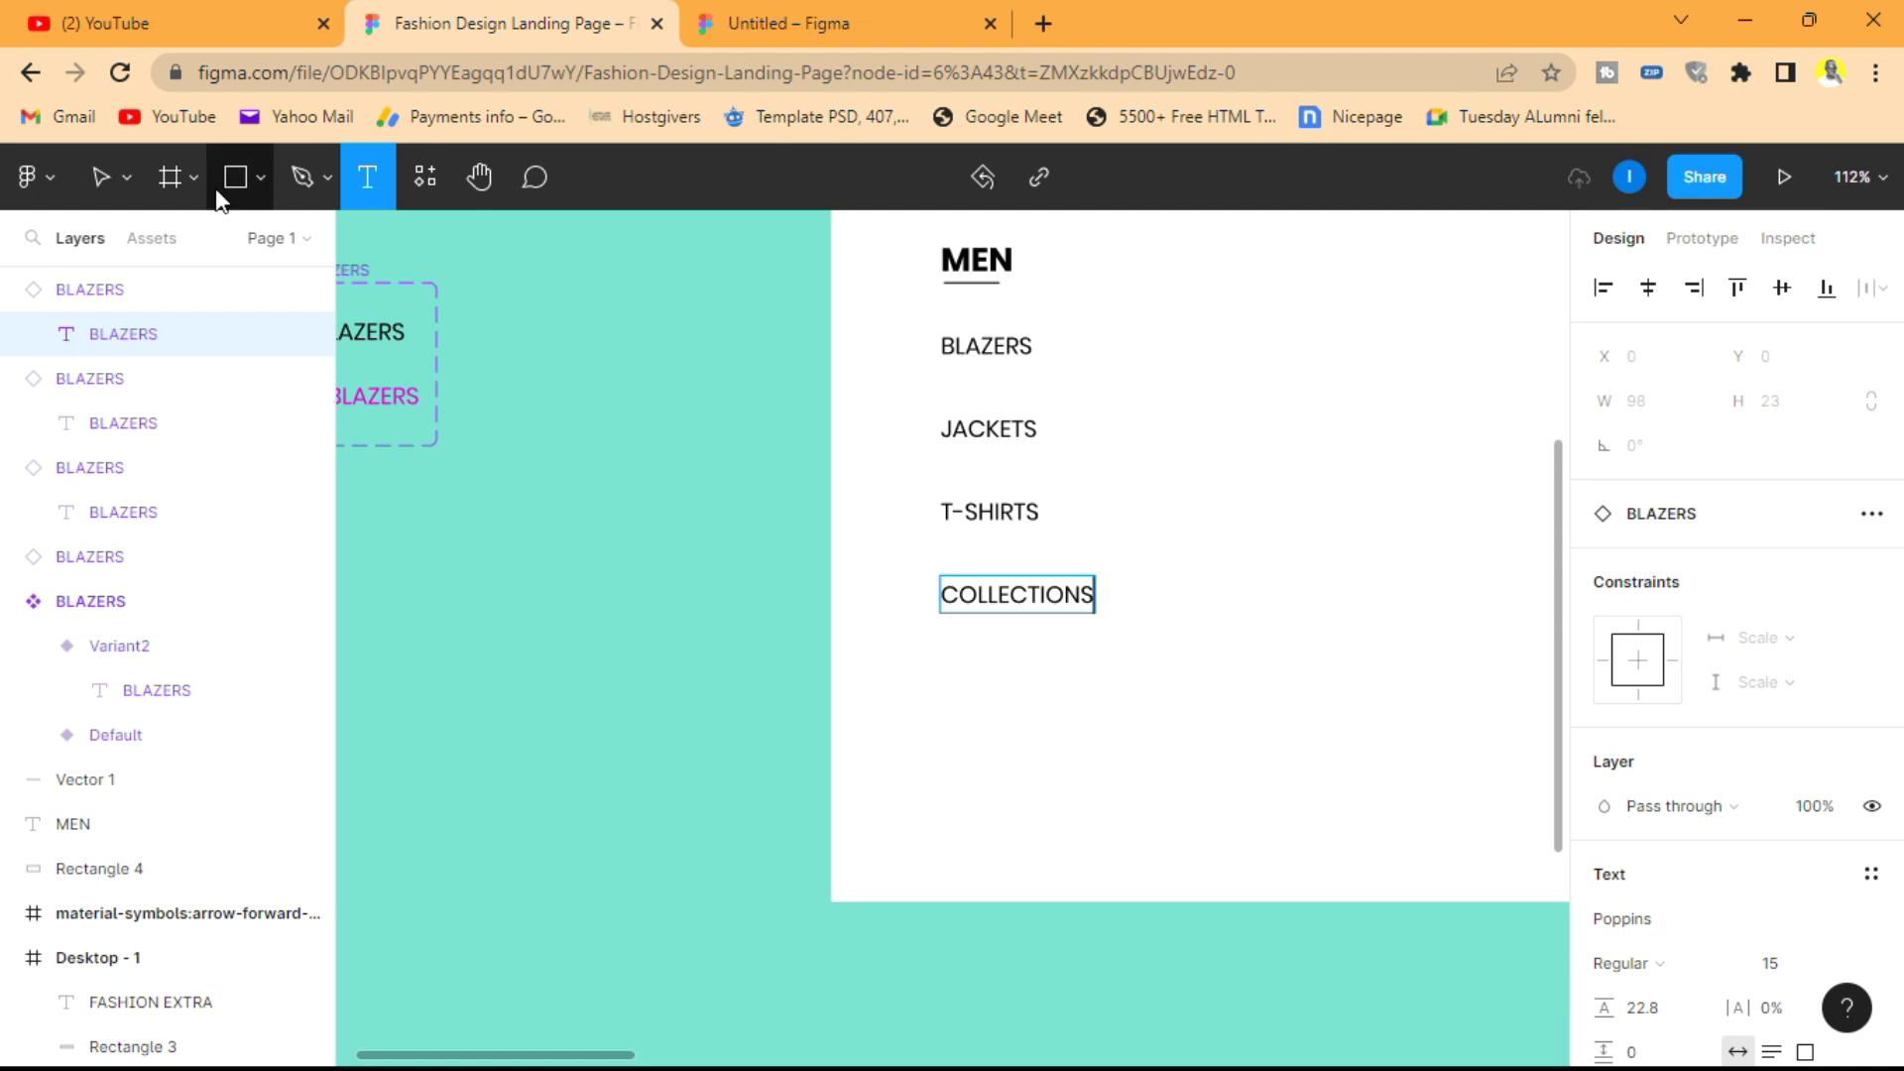
pyautogui.click(96, 183)
pyautogui.press('Escape')
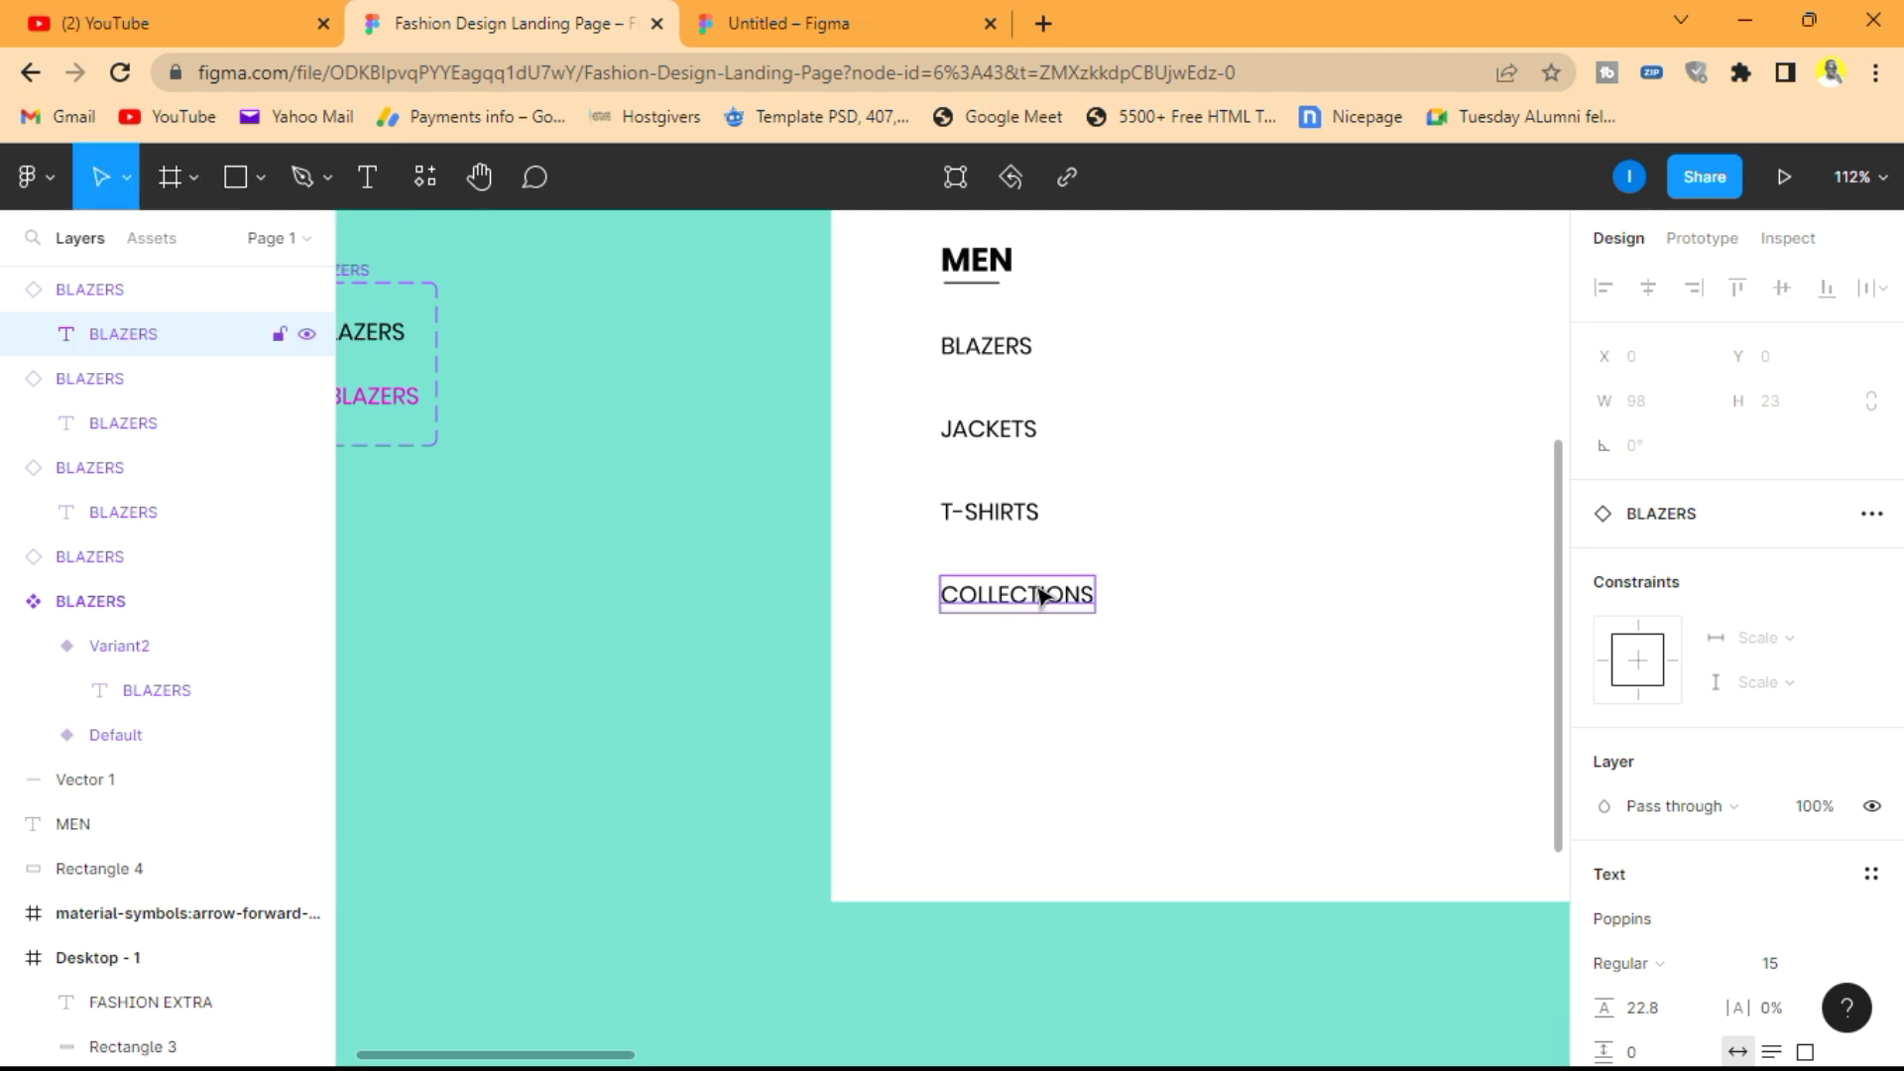
# - Duplicate the COLLECTIONS text straight below at Y 29 and change the copy's text to SPORTS SHOES
pyautogui.moveTo(1044, 596); pyautogui.dragTo(1046, 683)
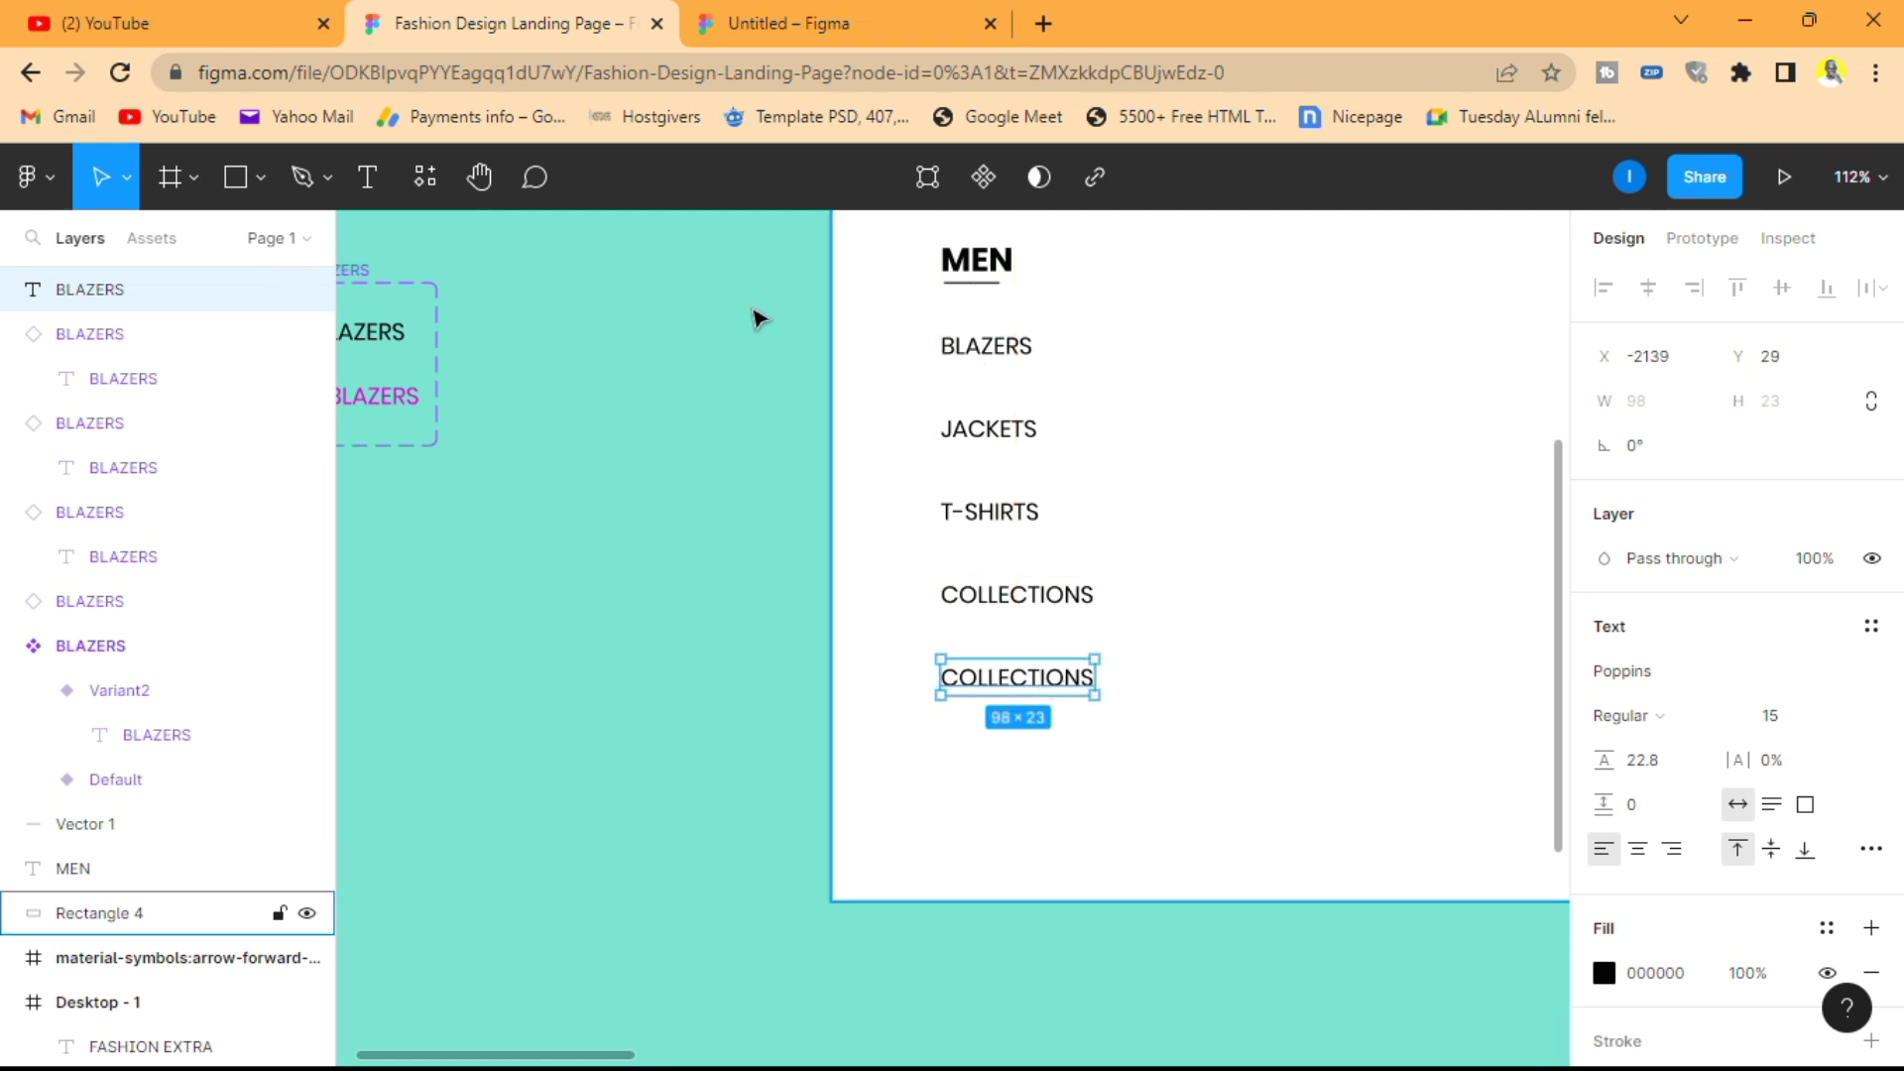
pyautogui.click(367, 177)
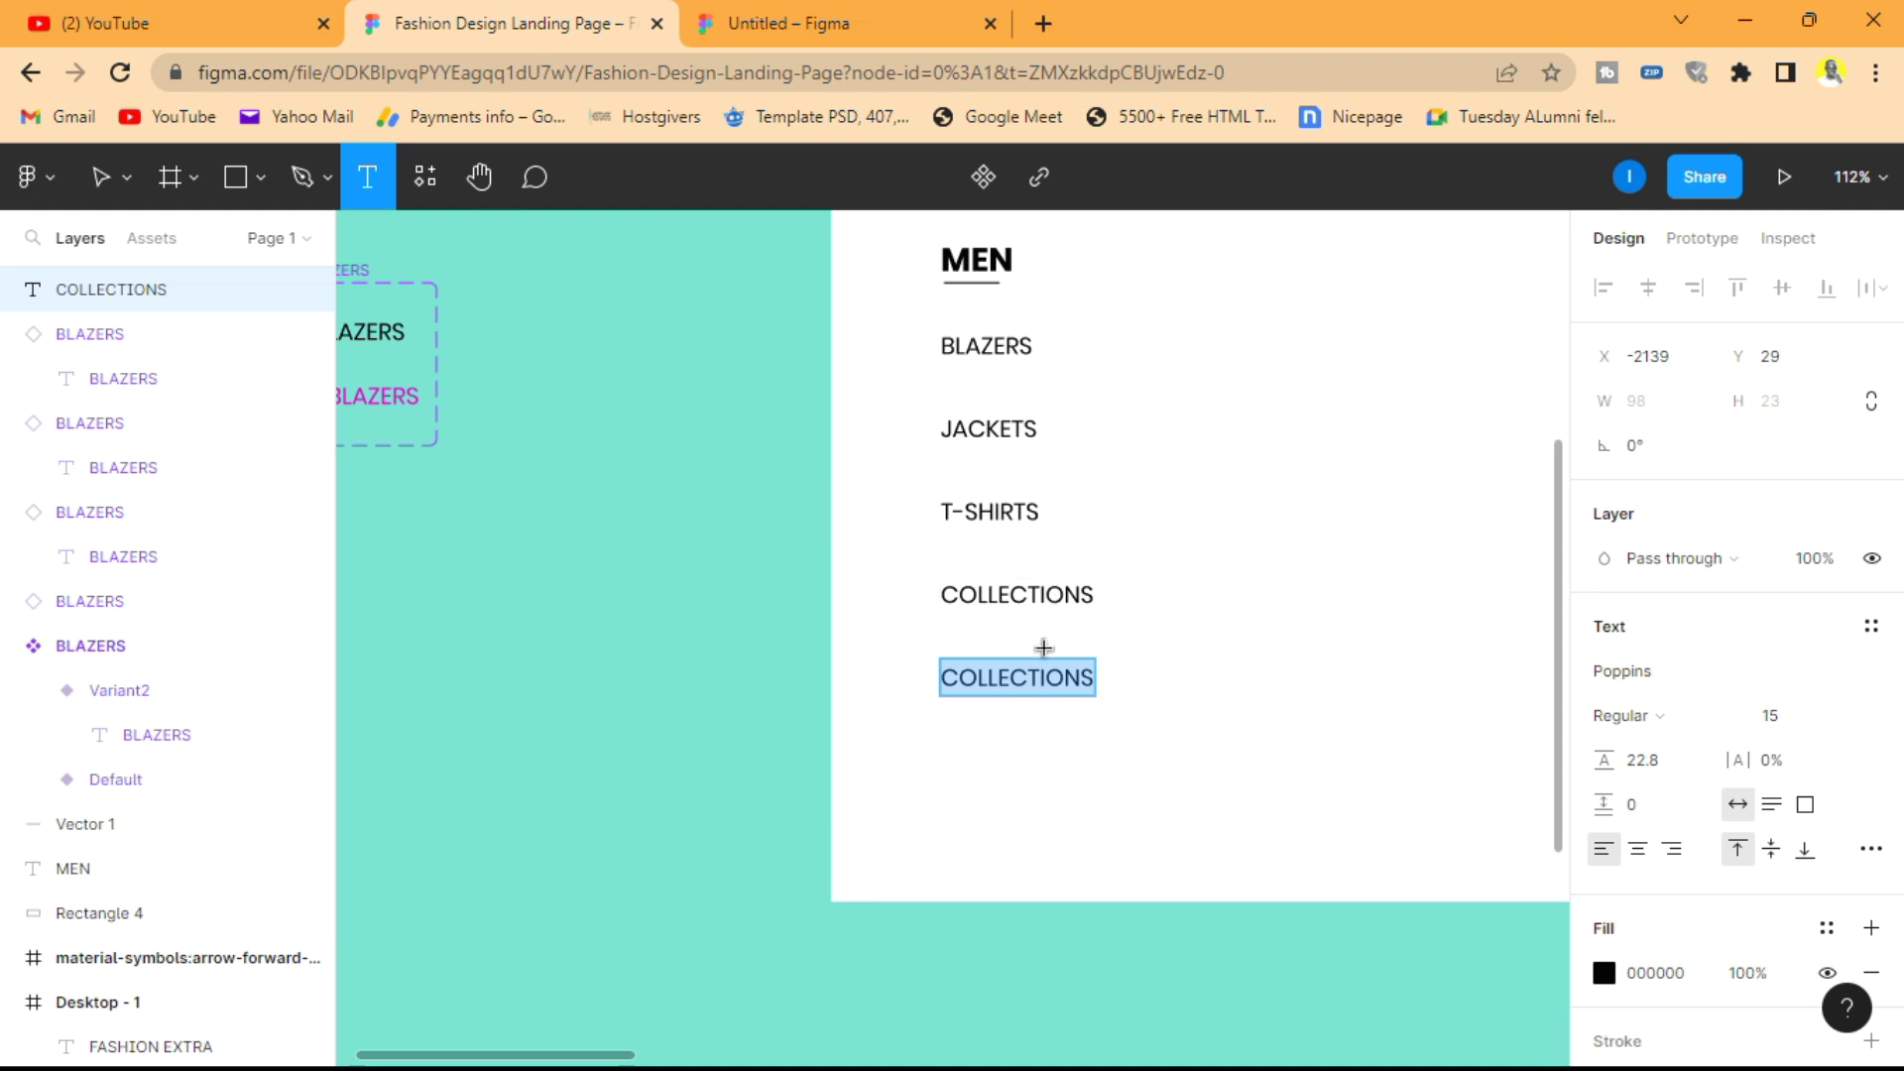
pyautogui.click(1041, 675)
pyautogui.doubleClick(1051, 671)
pyautogui.write('SPORTS SHOES')
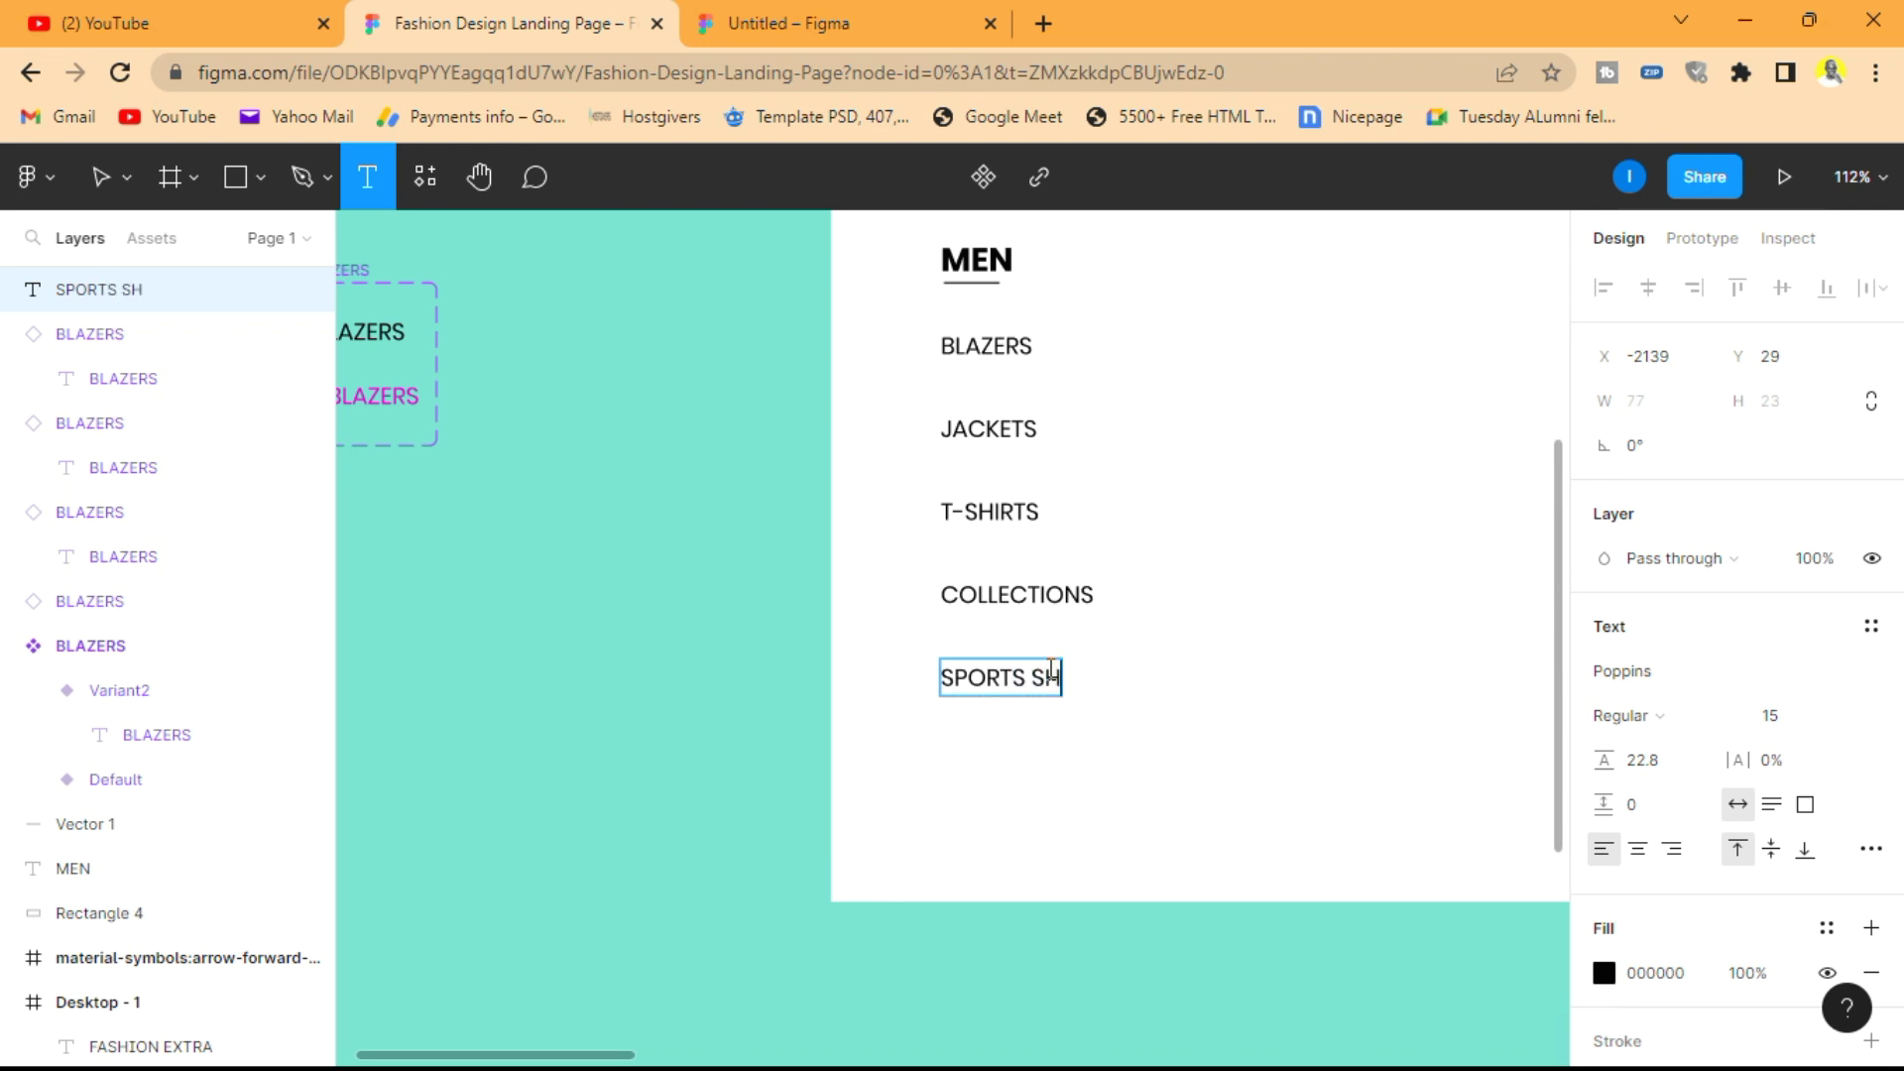
pyautogui.click(99, 179)
pyautogui.click(678, 569)
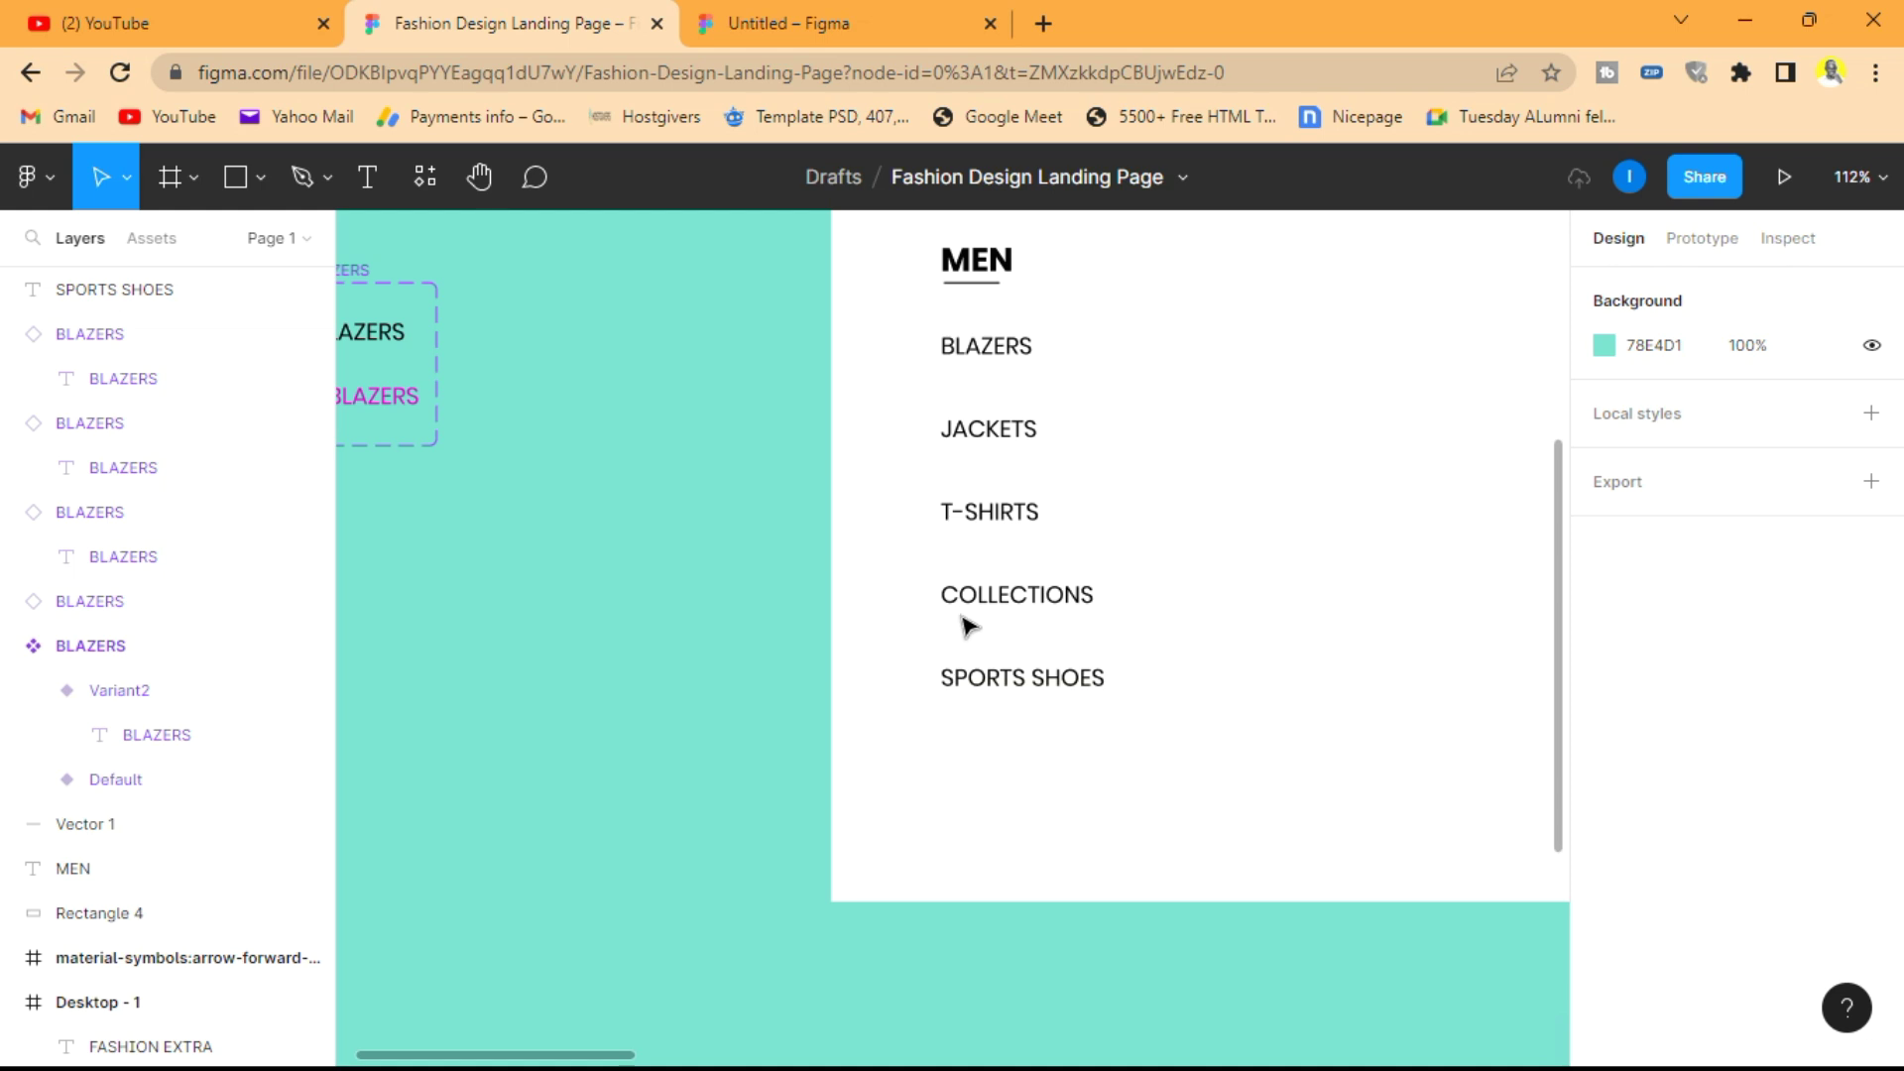
# - Duplicate the SPORTS SHOES text below it at about X -2137, Y 82 and change the copy's text to JEANS
pyautogui.click(1039, 680)
pyautogui.moveTo(1041, 682); pyautogui.dragTo(1053, 762)
pyautogui.press('Return')
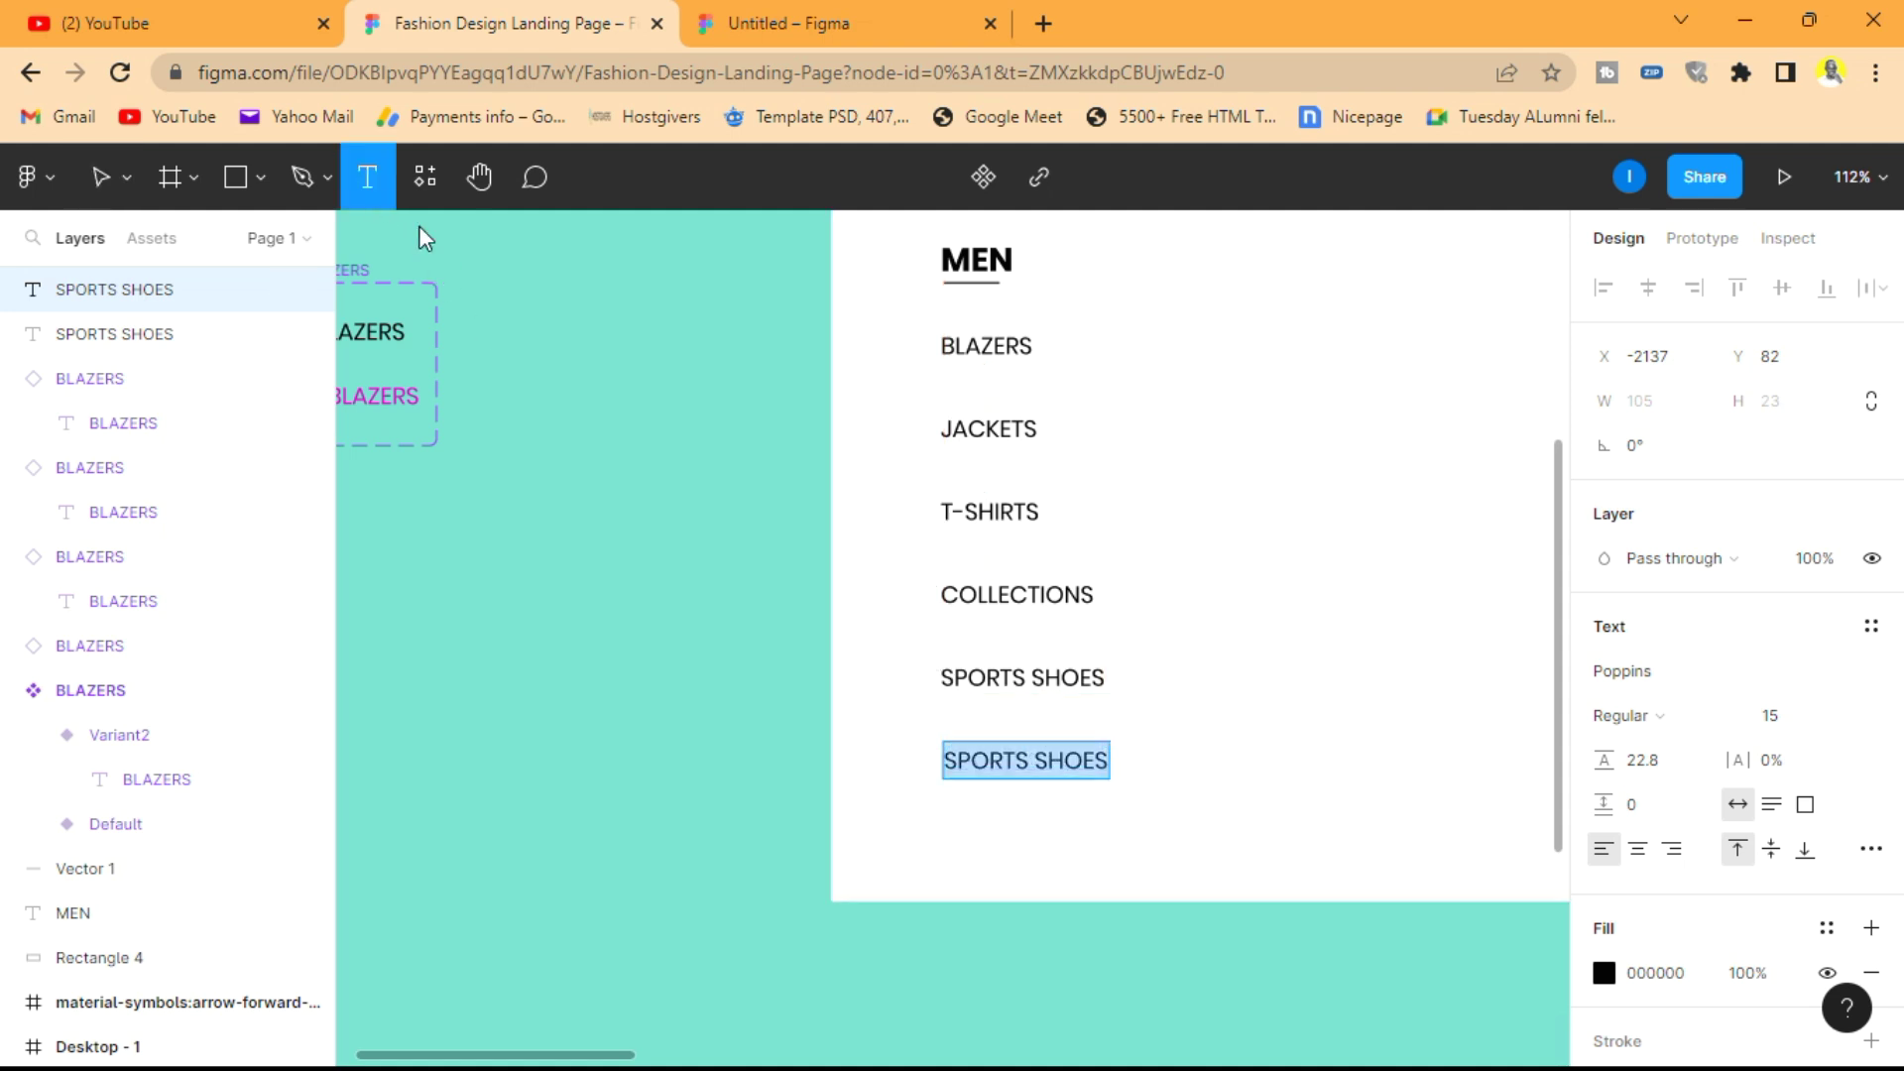
pyautogui.click(1030, 761)
pyautogui.hotkey('ctrl', 'a')
pyautogui.write('JEANS')
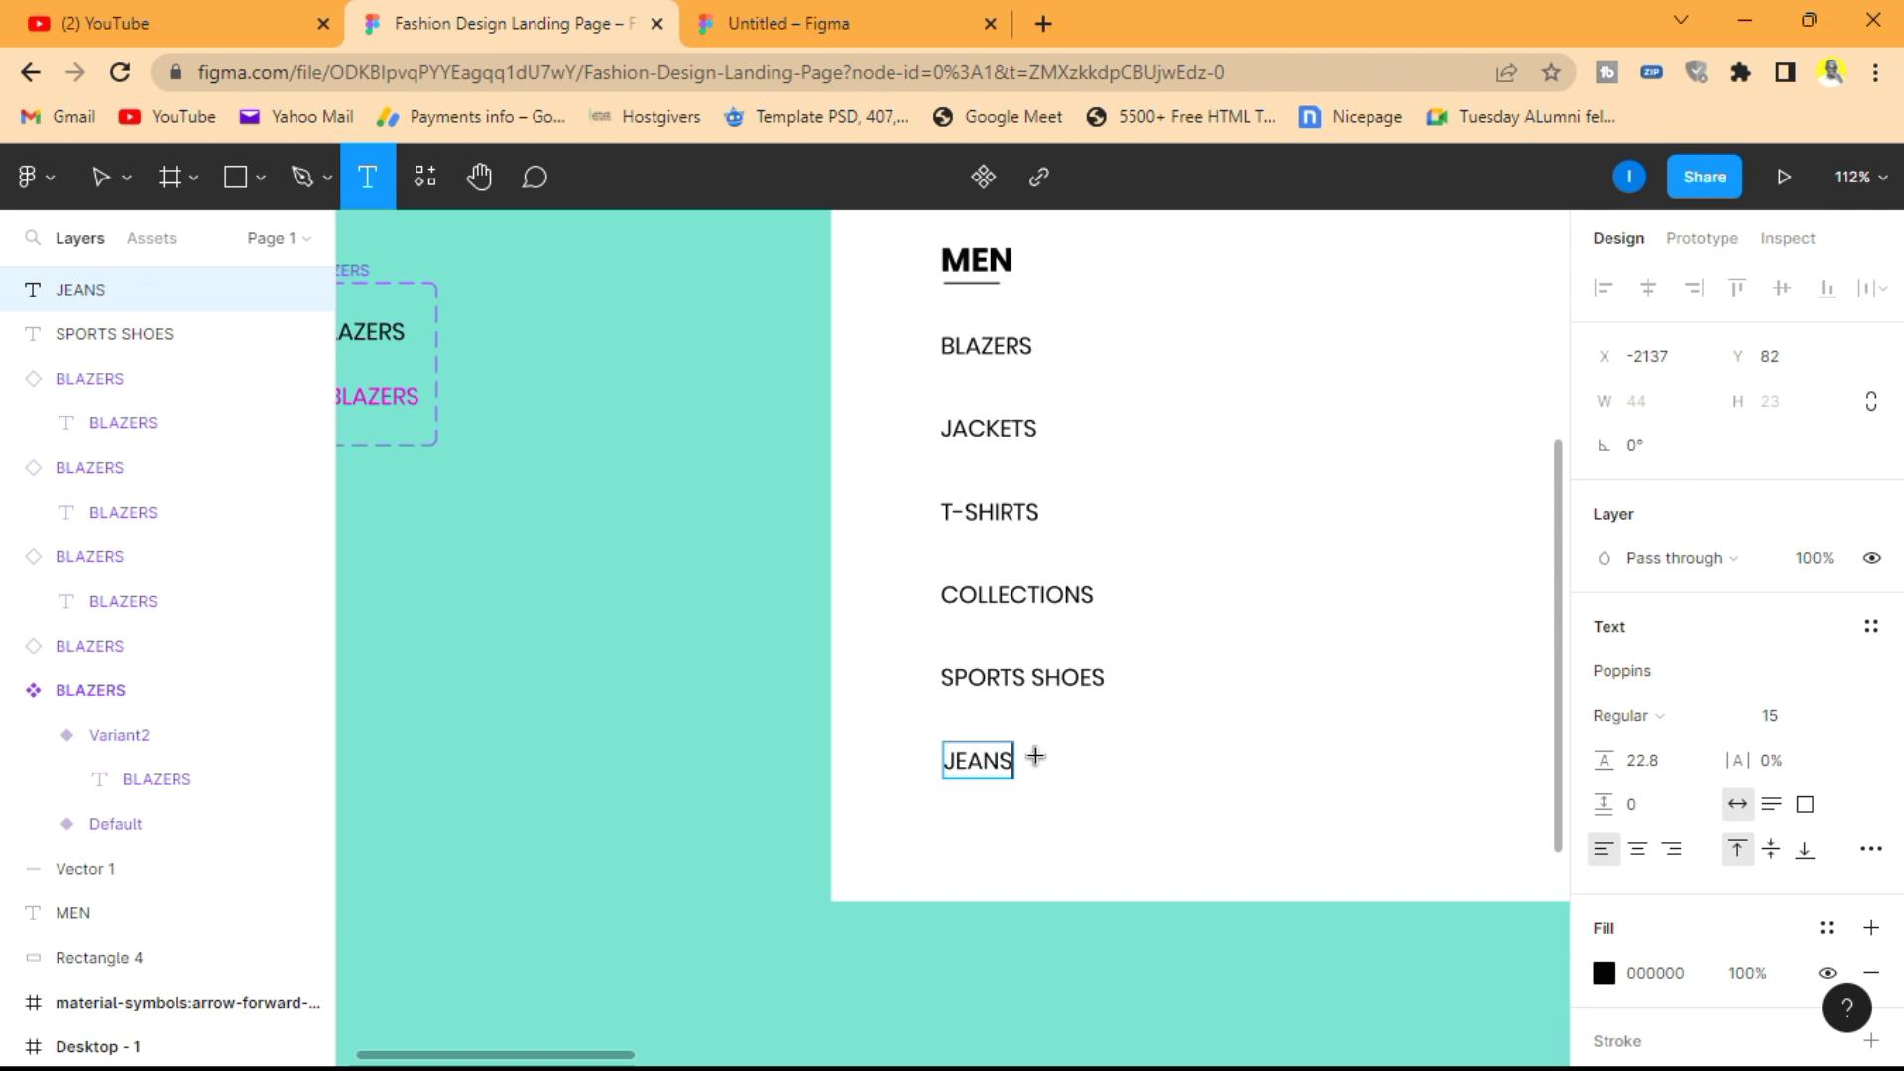
pyautogui.click(101, 179)
pyautogui.press('Escape')
pyautogui.click(601, 401)
# - Duplicate the whole MEN column, including the heading, its underline and all six links, to the right at about X -1952
pyautogui.scroll(-5, 1182, 395)
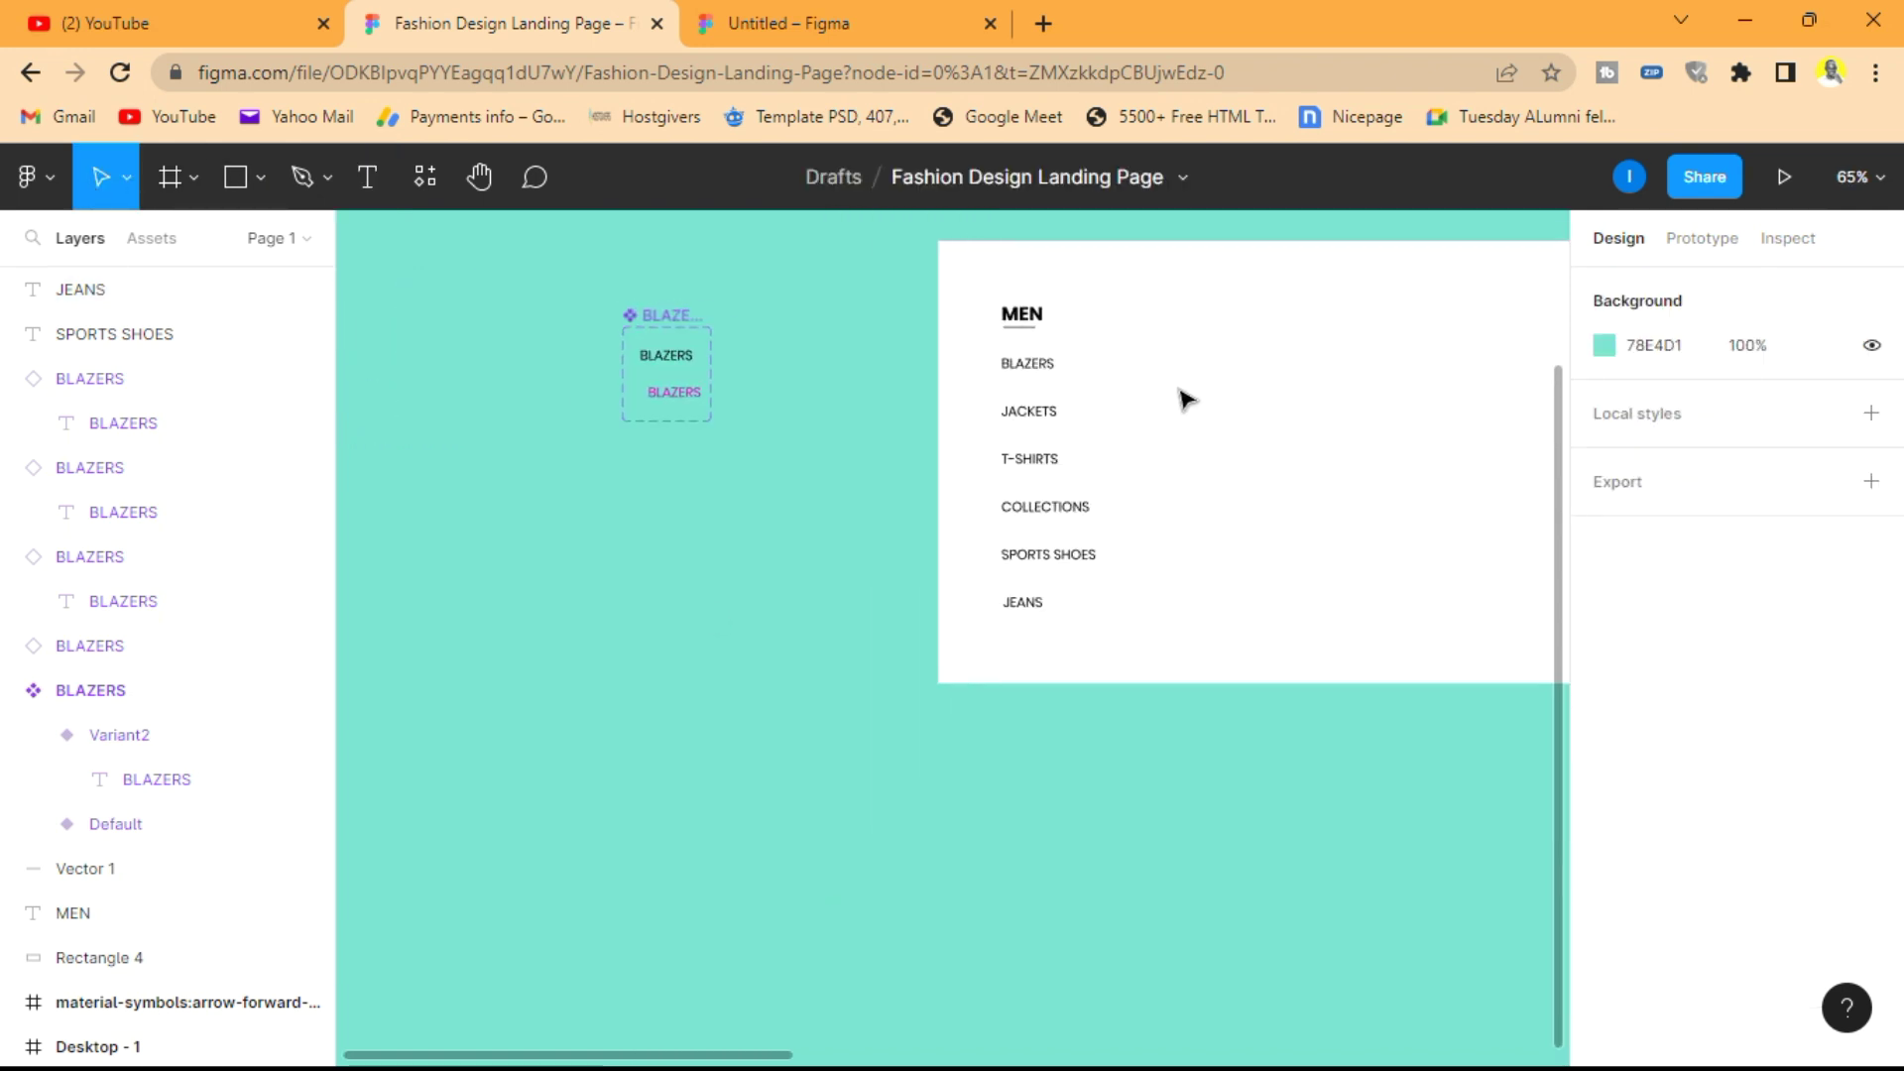
pyautogui.scroll(2, 930, 378)
pyautogui.hscroll(1, 873, 515)
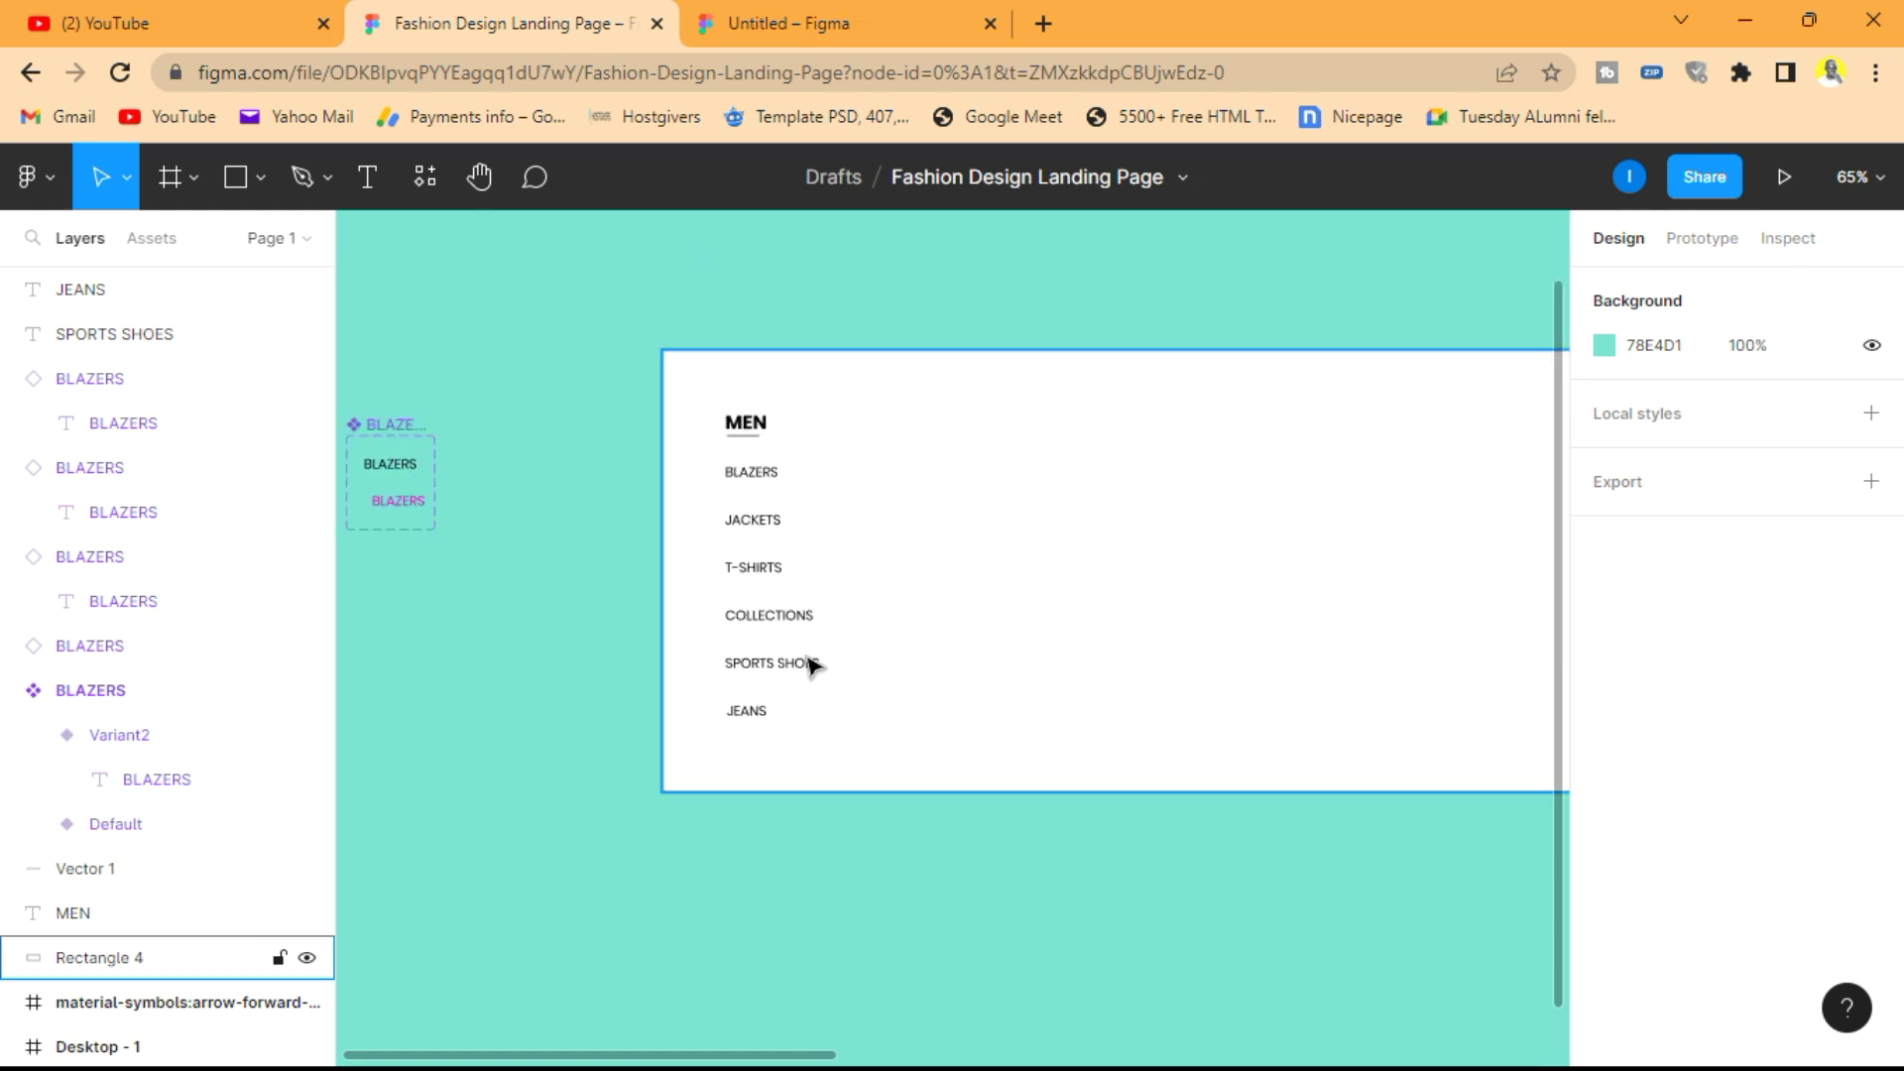
pyautogui.click(754, 712)
pyautogui.click(770, 663)
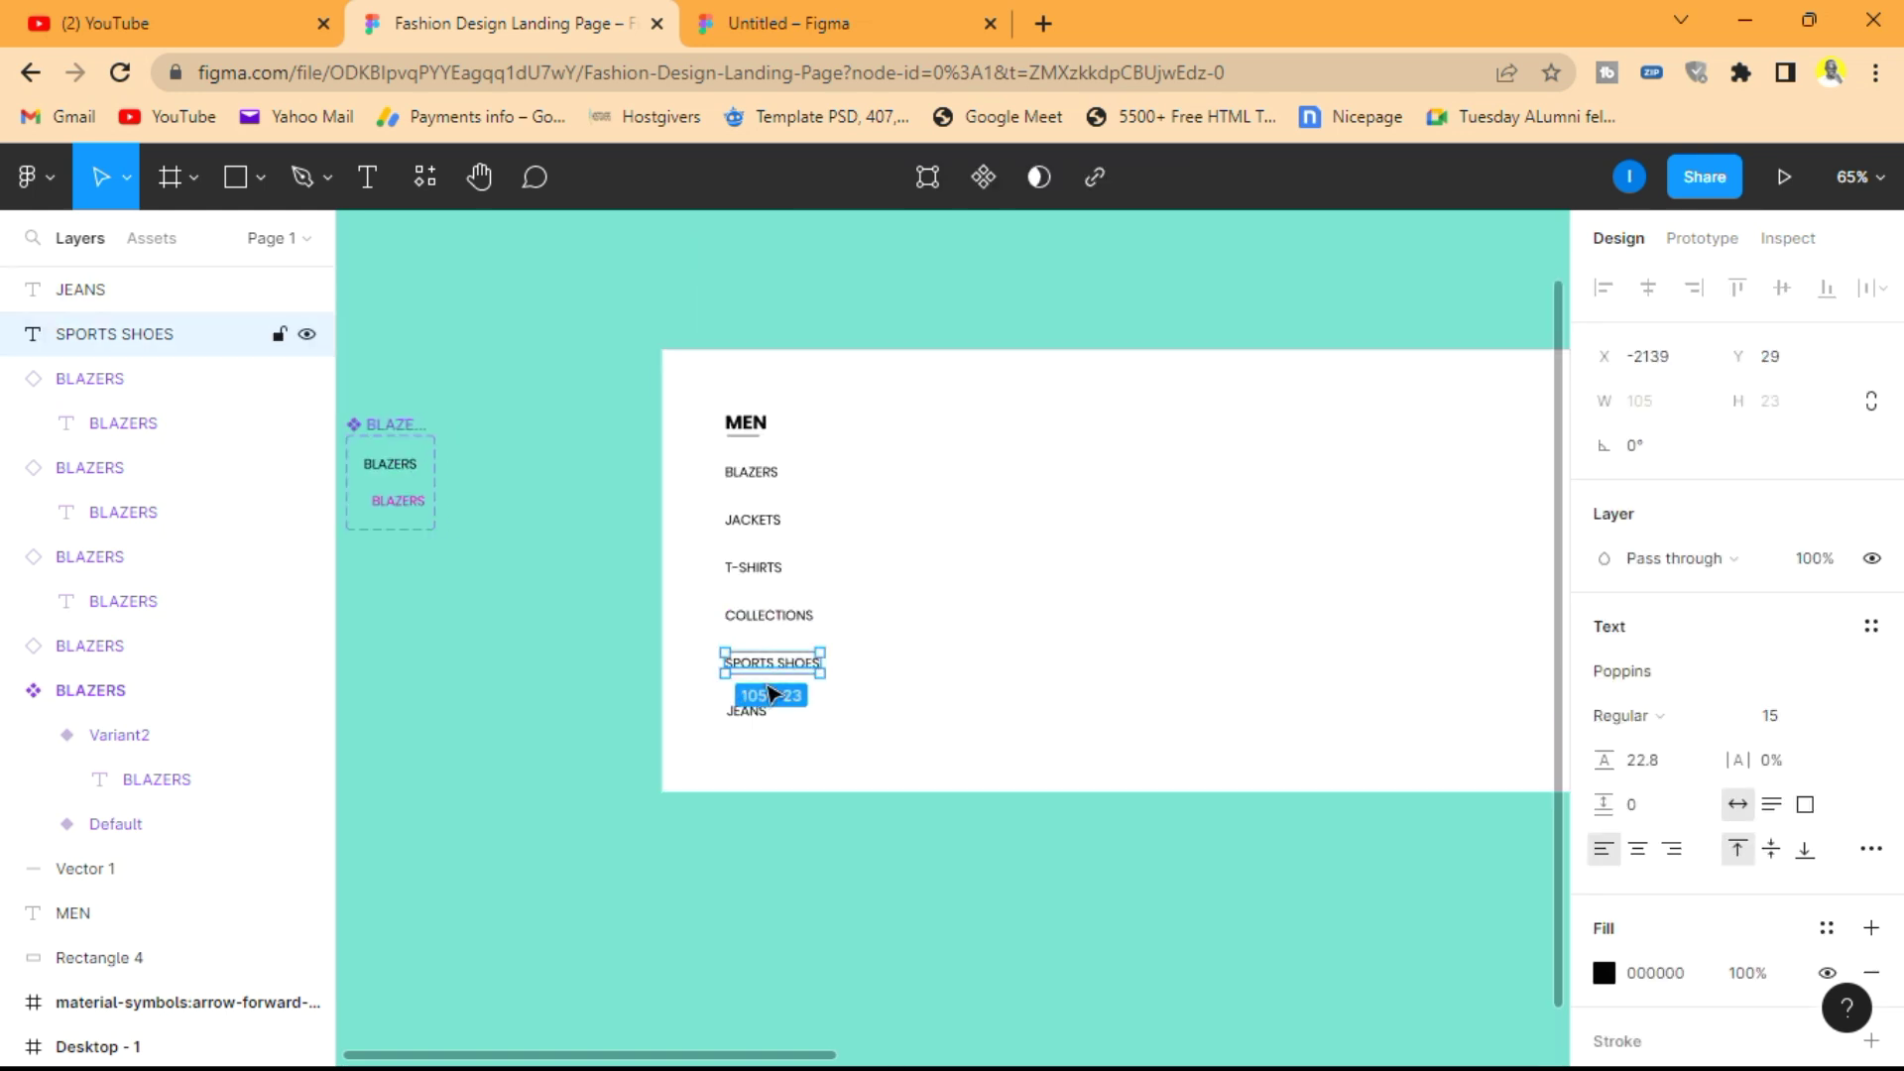
pyautogui.keyDown('shift'); pyautogui.click(754, 712); pyautogui.keyUp('shift')
pyautogui.keyDown('shift'); pyautogui.click(751, 615); pyautogui.keyUp('shift')
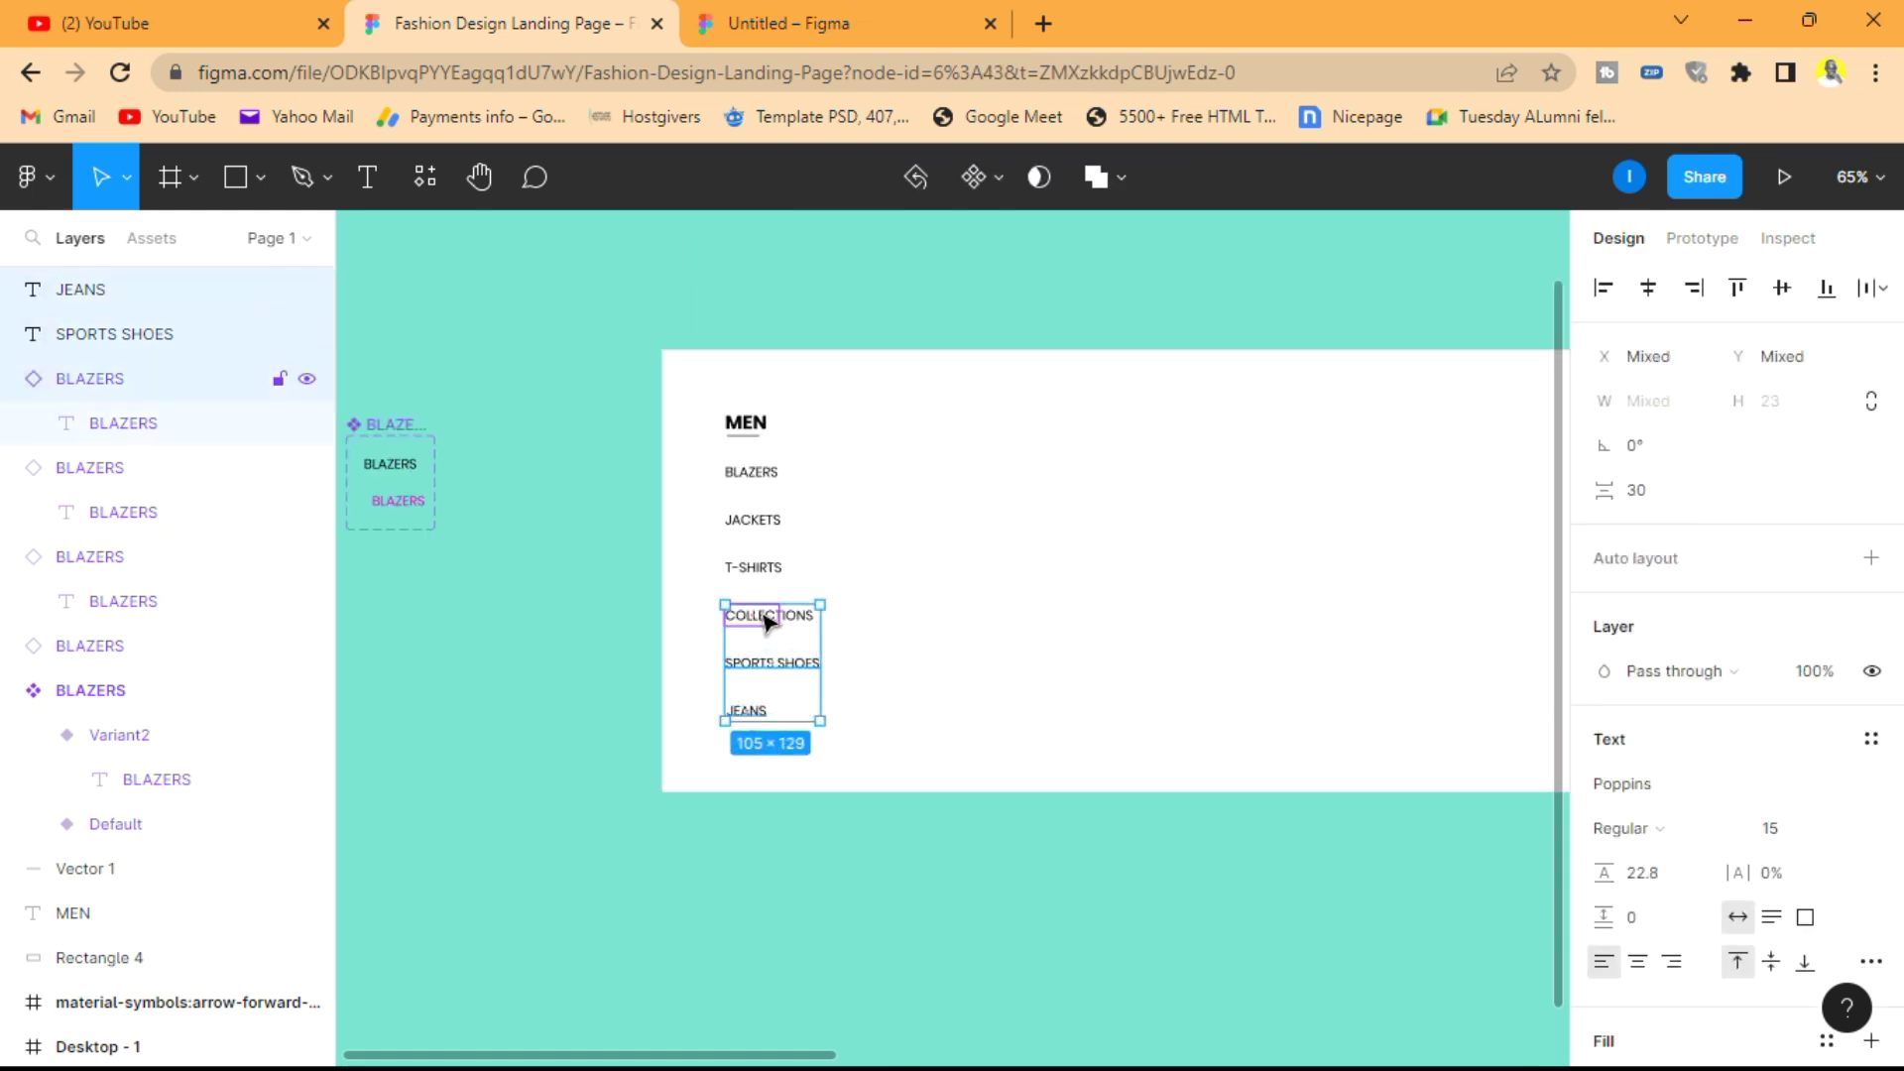
pyautogui.keyDown('shift'); pyautogui.click(751, 567); pyautogui.keyUp('shift')
pyautogui.keyDown('shift'); pyautogui.click(752, 523); pyautogui.keyUp('shift')
pyautogui.keyDown('shift'); pyautogui.click(751, 474); pyautogui.keyUp('shift')
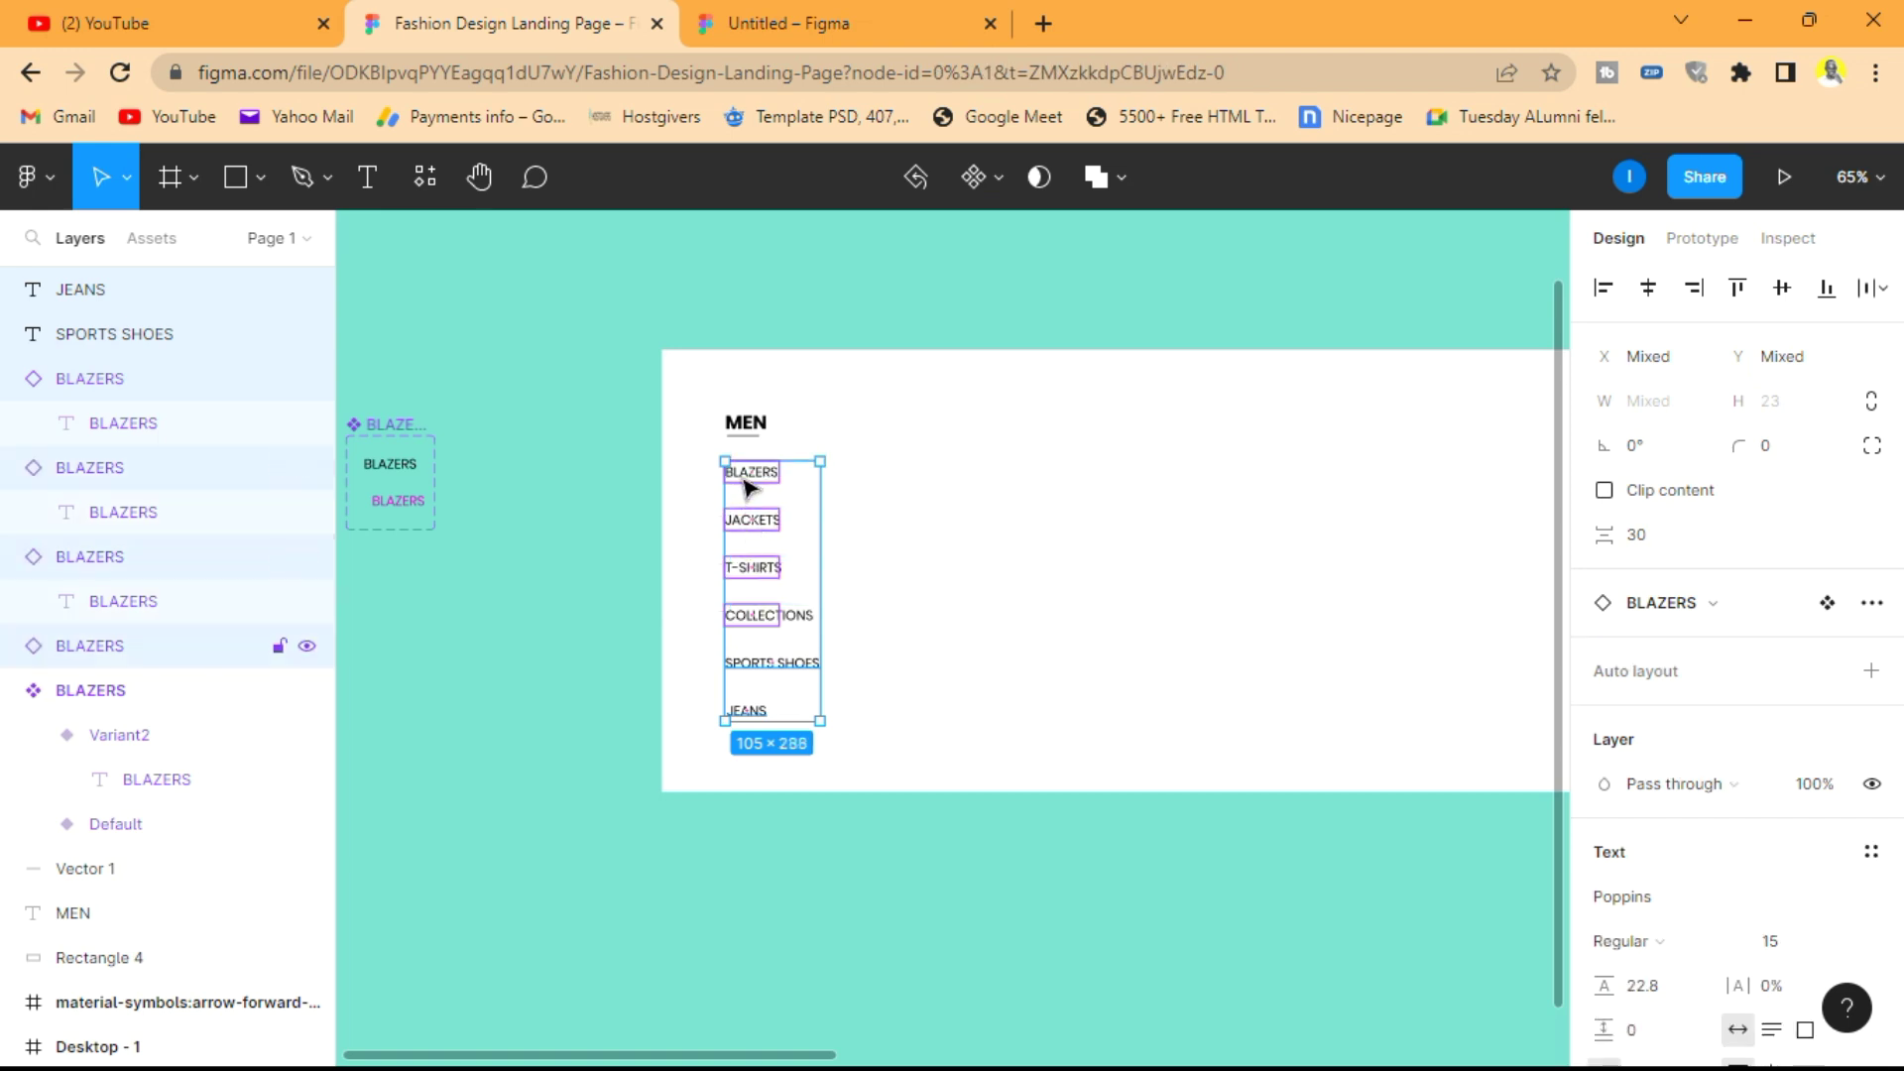
pyautogui.keyDown('shift'); pyautogui.click(750, 426); pyautogui.keyUp('shift')
pyautogui.scroll(8, 751, 428)
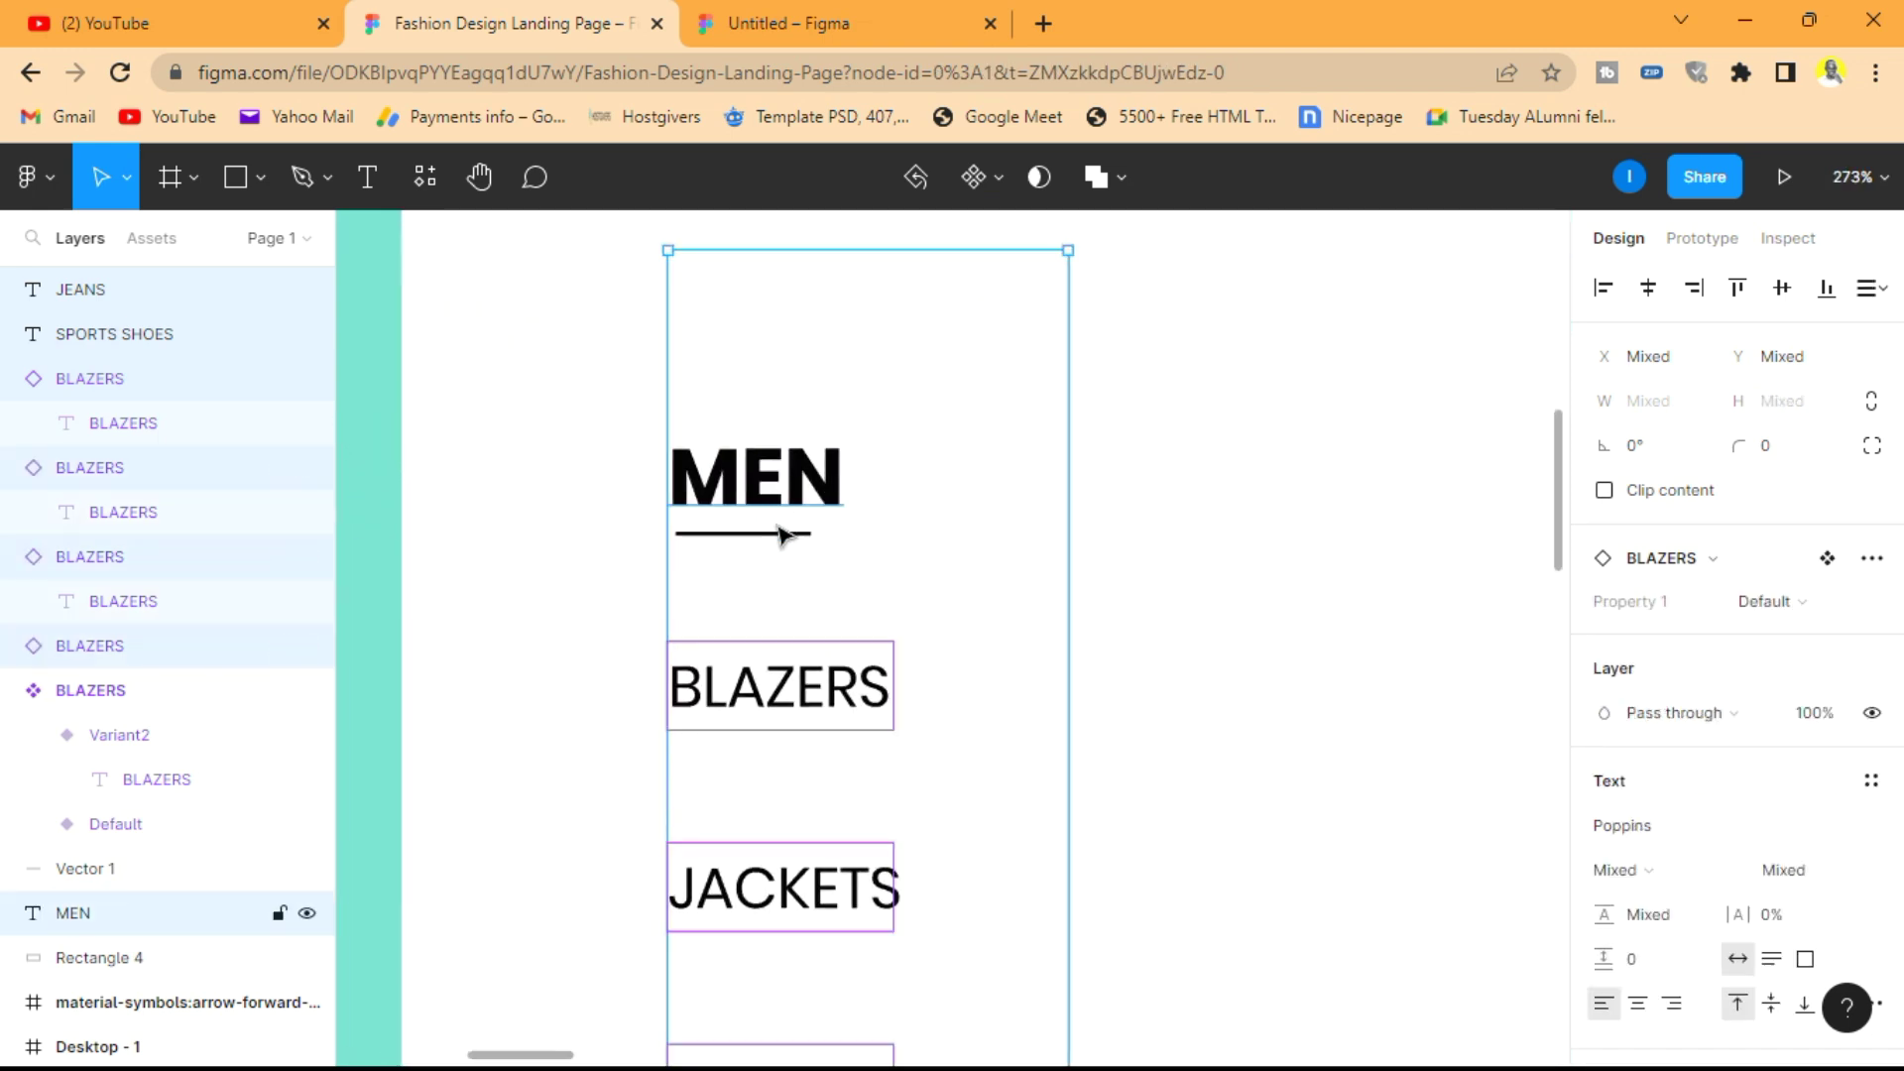
pyautogui.keyDown('shift'); pyautogui.click(782, 535); pyautogui.keyUp('shift')
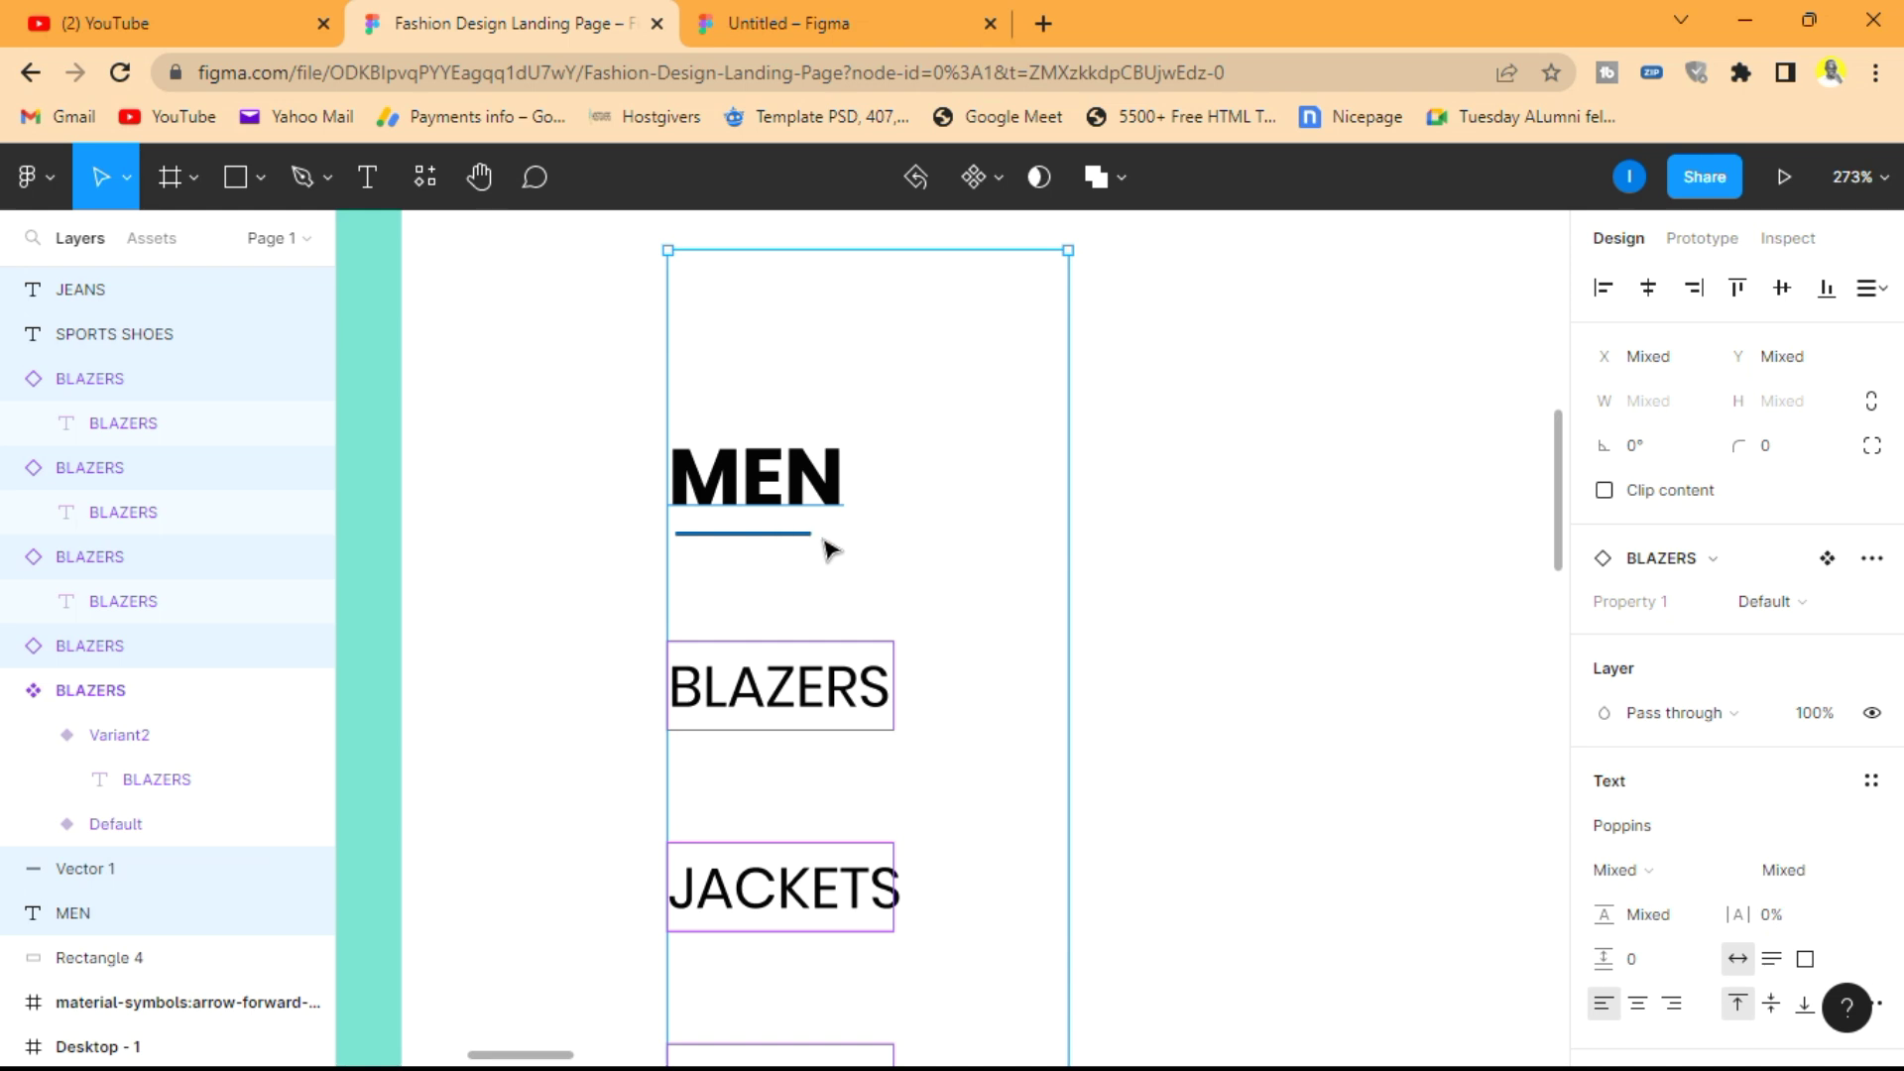
pyautogui.scroll(-8, 831, 550)
pyautogui.hscroll(2, 824, 545)
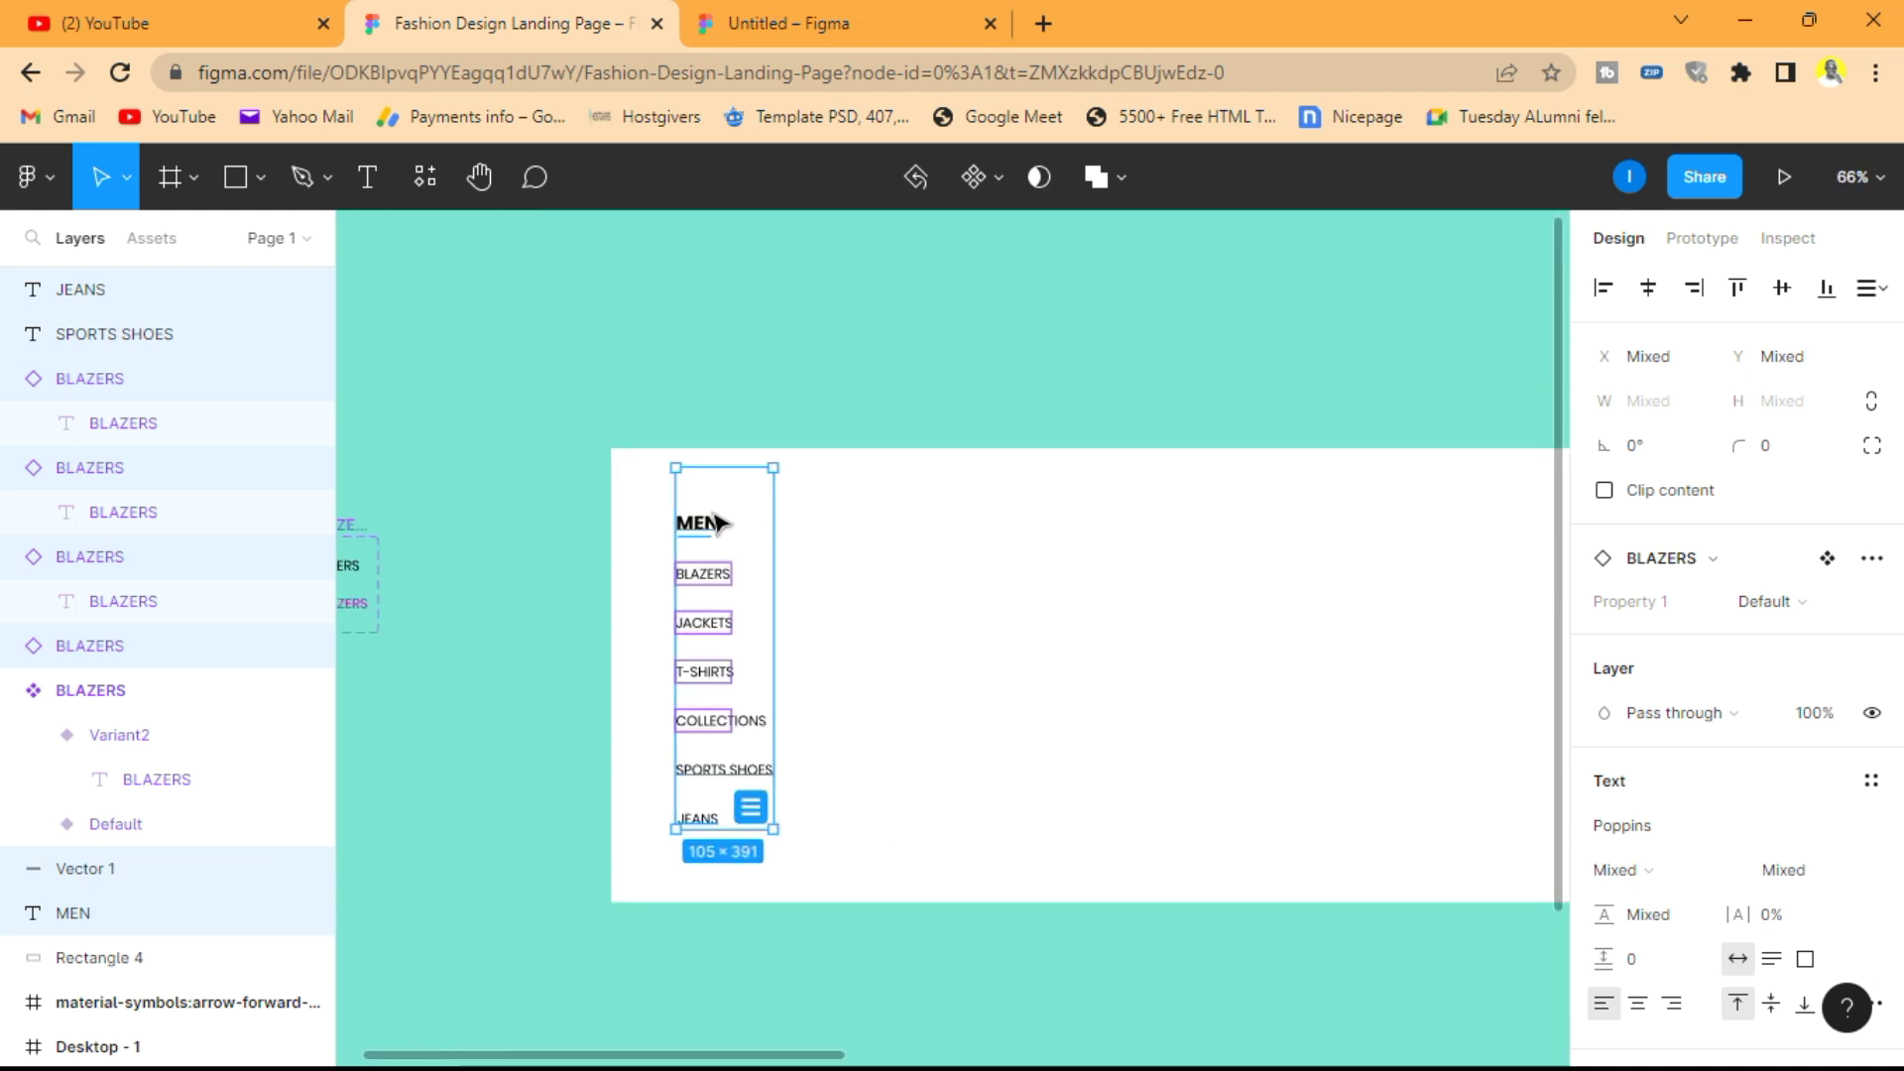
pyautogui.moveTo(704, 531); pyautogui.dragTo(872, 531)
# - Change the duplicated column's heading from MEN to WOMEN
pyautogui.scroll(5, 978, 473)
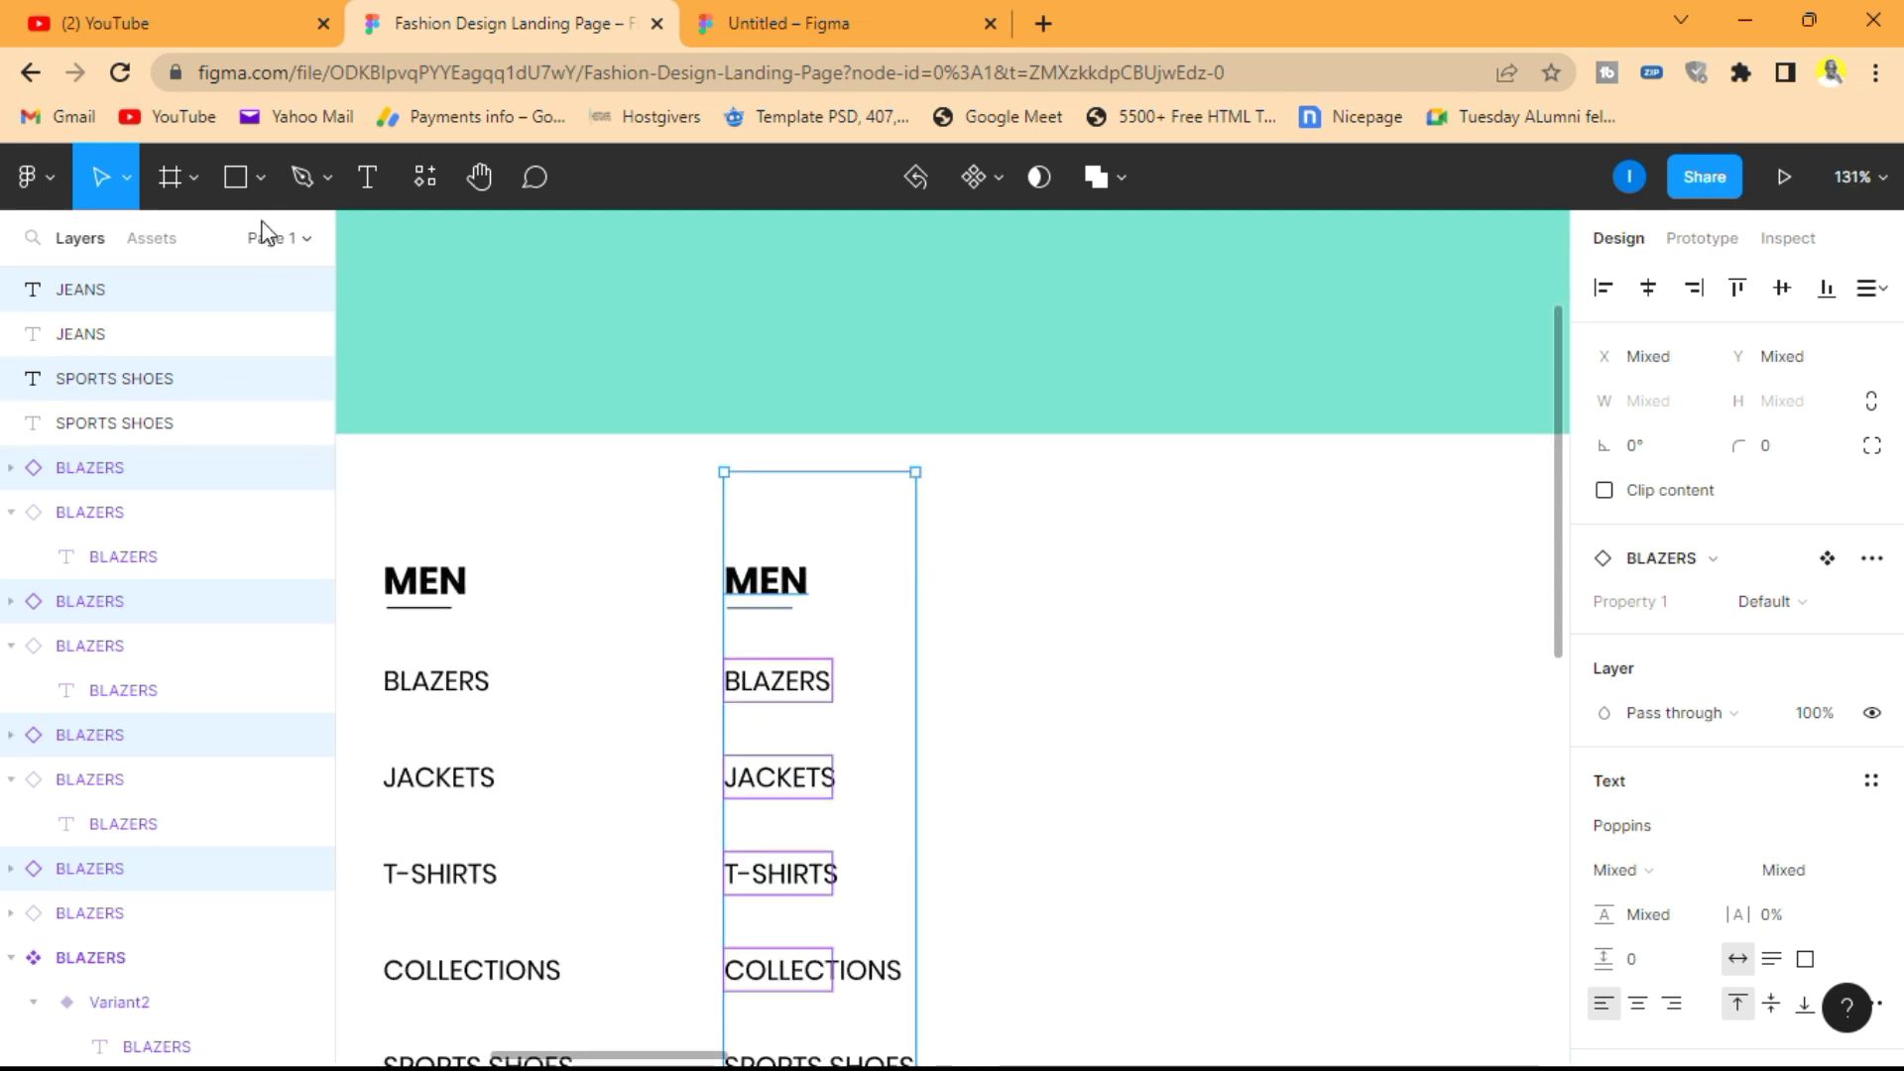
pyautogui.click(367, 178)
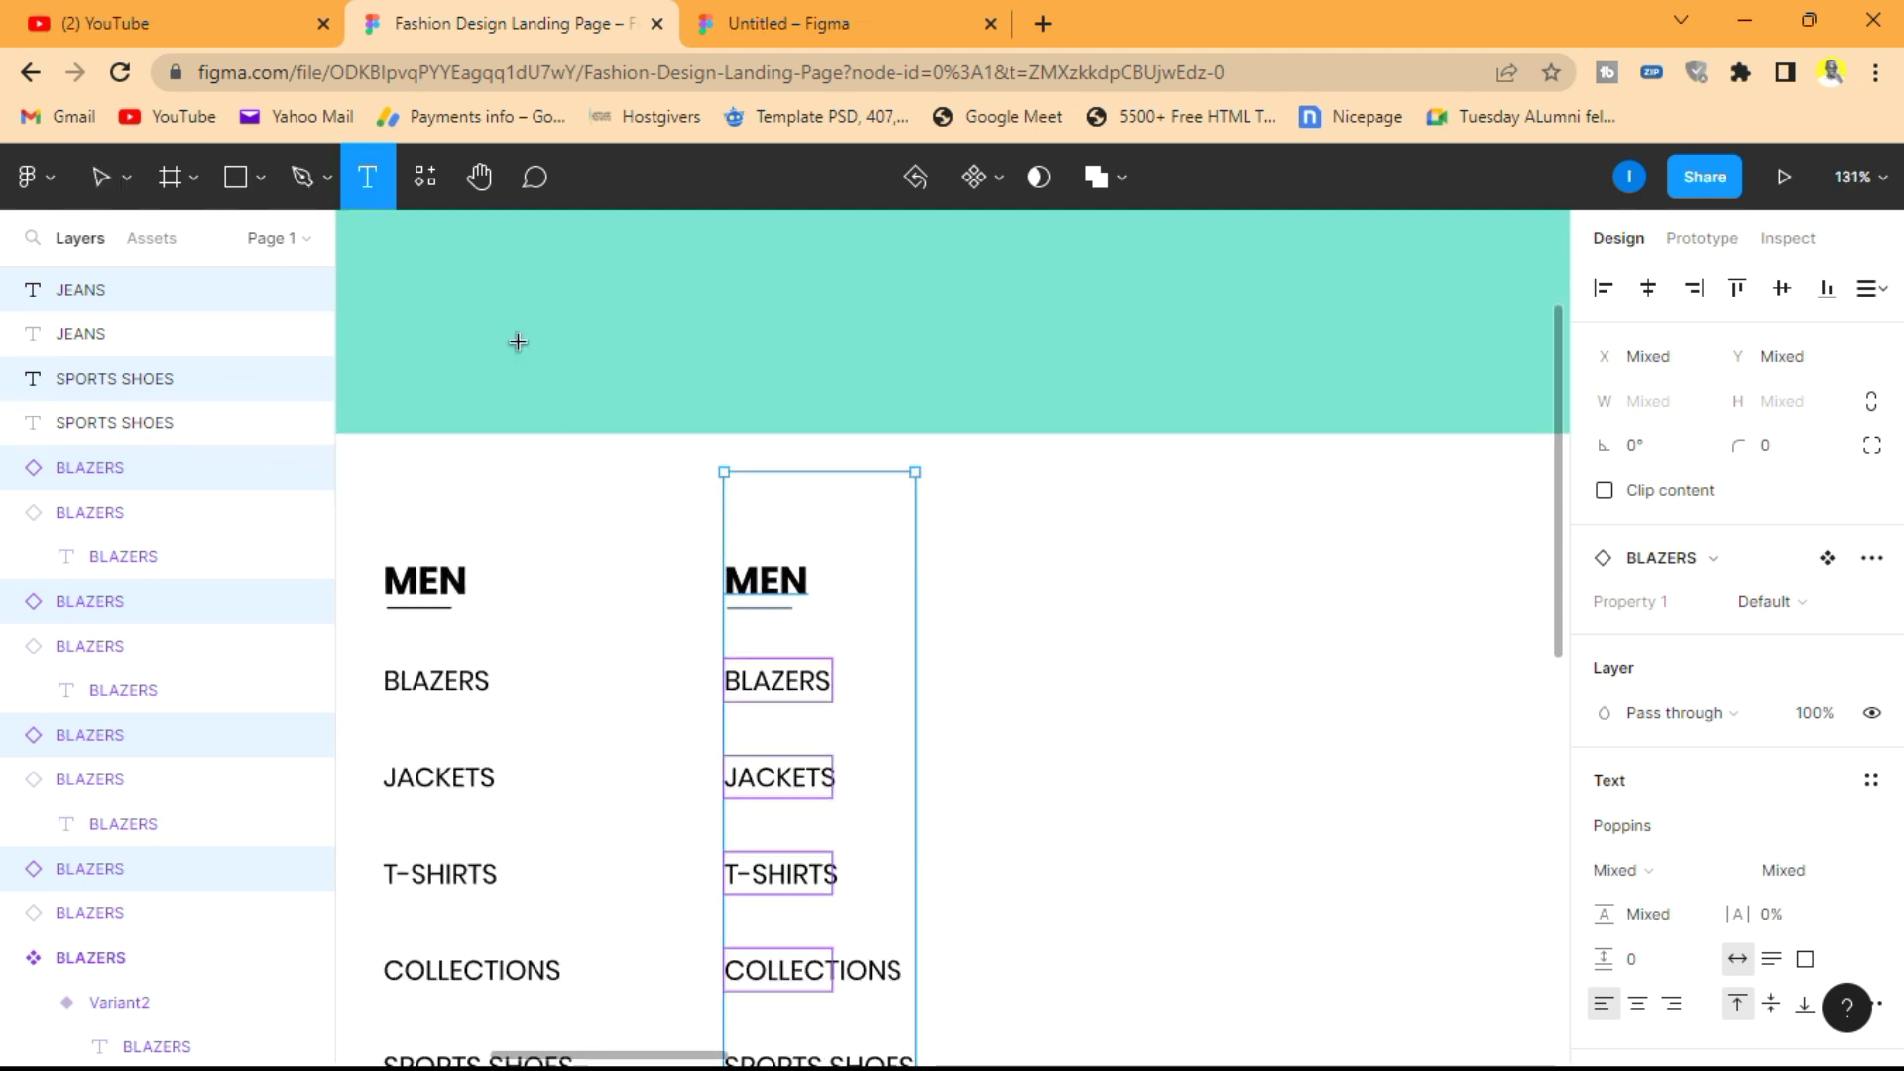
pyautogui.click(731, 581)
pyautogui.write('WO')
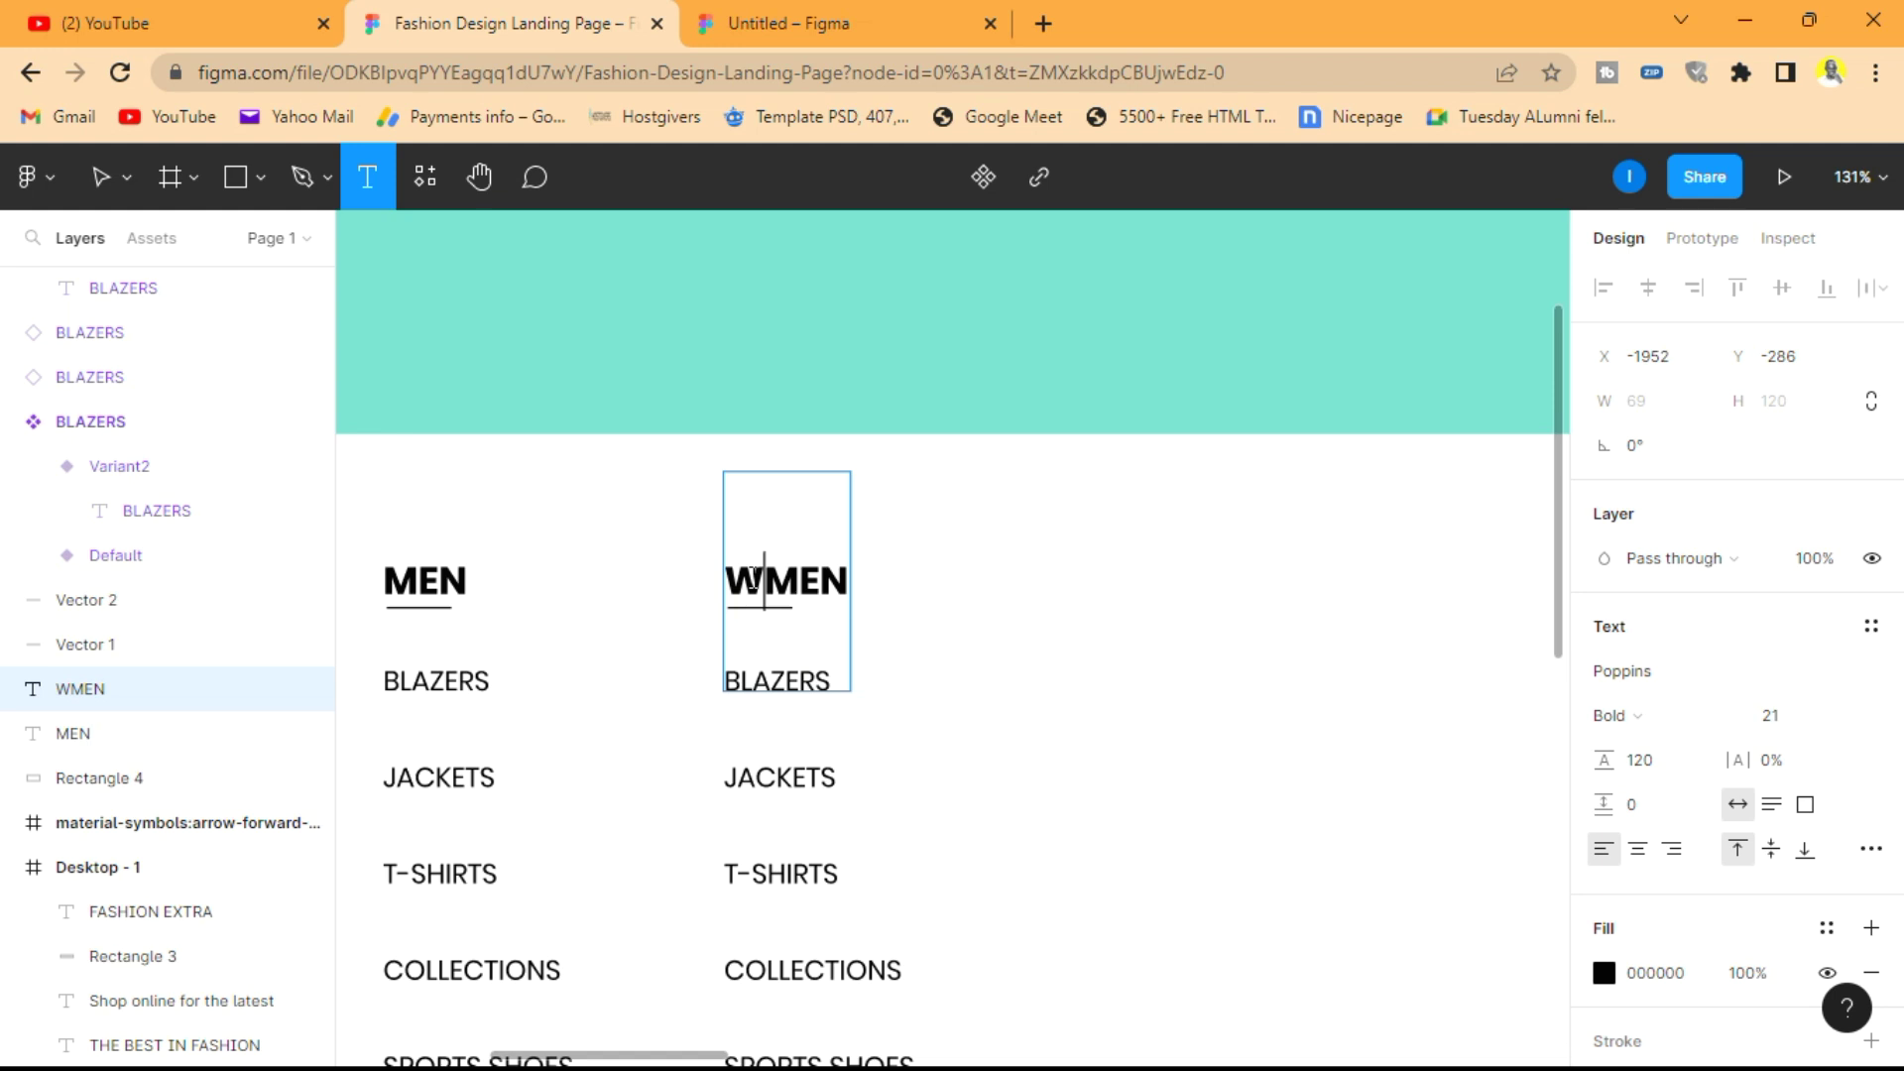
pyautogui.click(99, 176)
pyautogui.click(892, 315)
# - Change the BLAZERS link in the WOMEN column to DRESSES
pyautogui.scroll(-4, 953, 413)
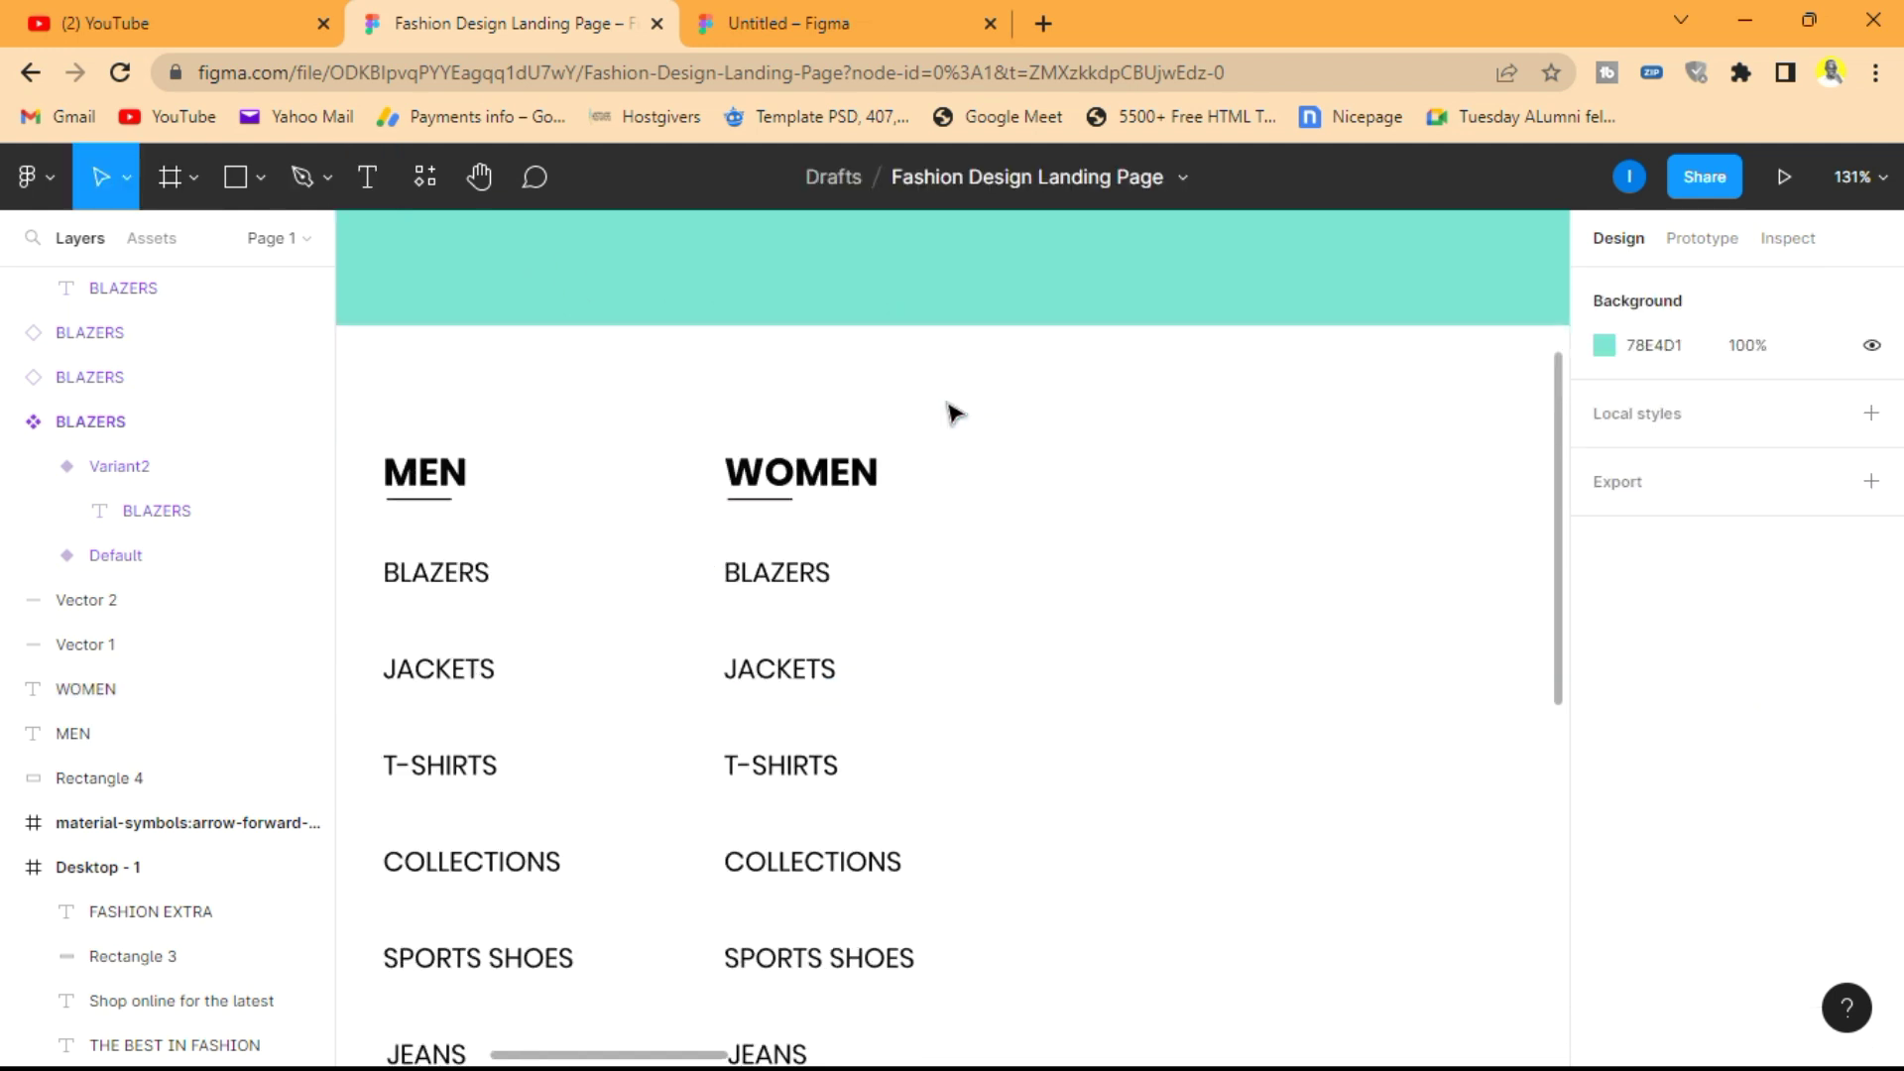
pyautogui.click(367, 177)
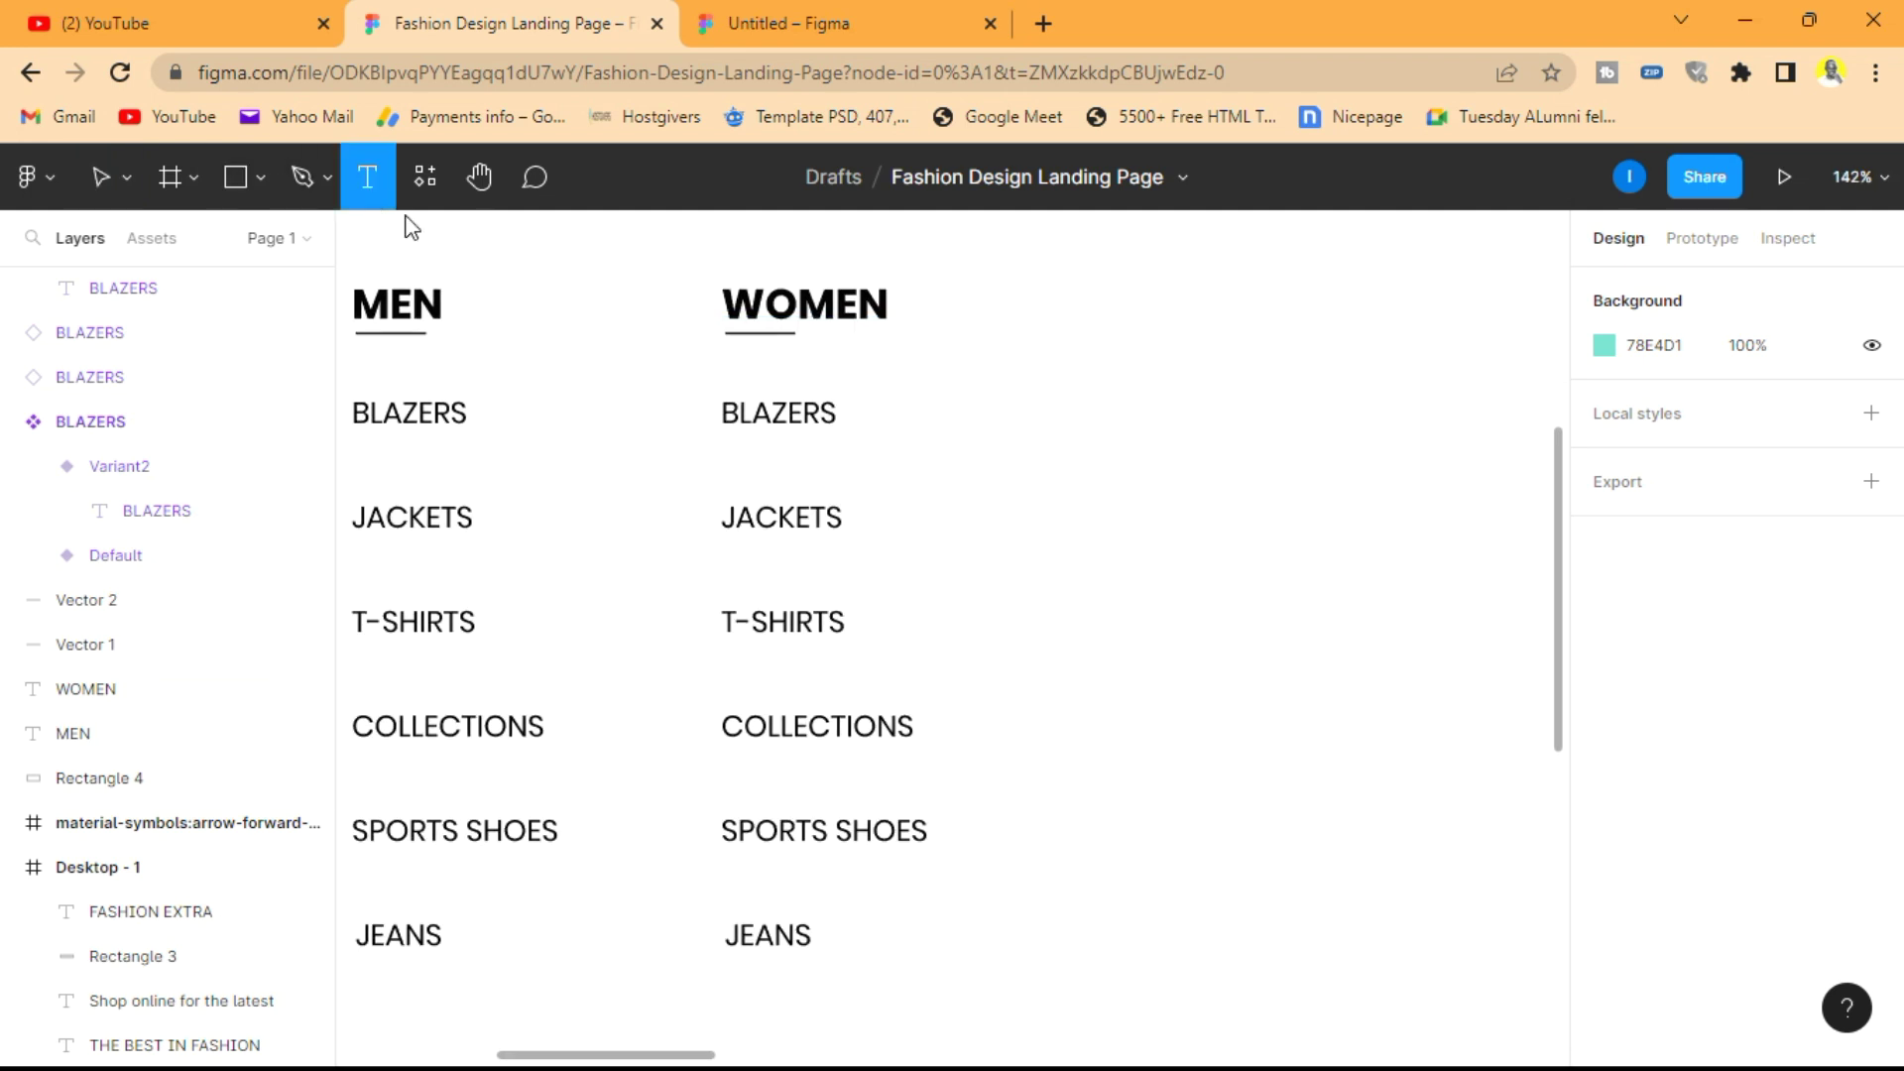
pyautogui.click(771, 412)
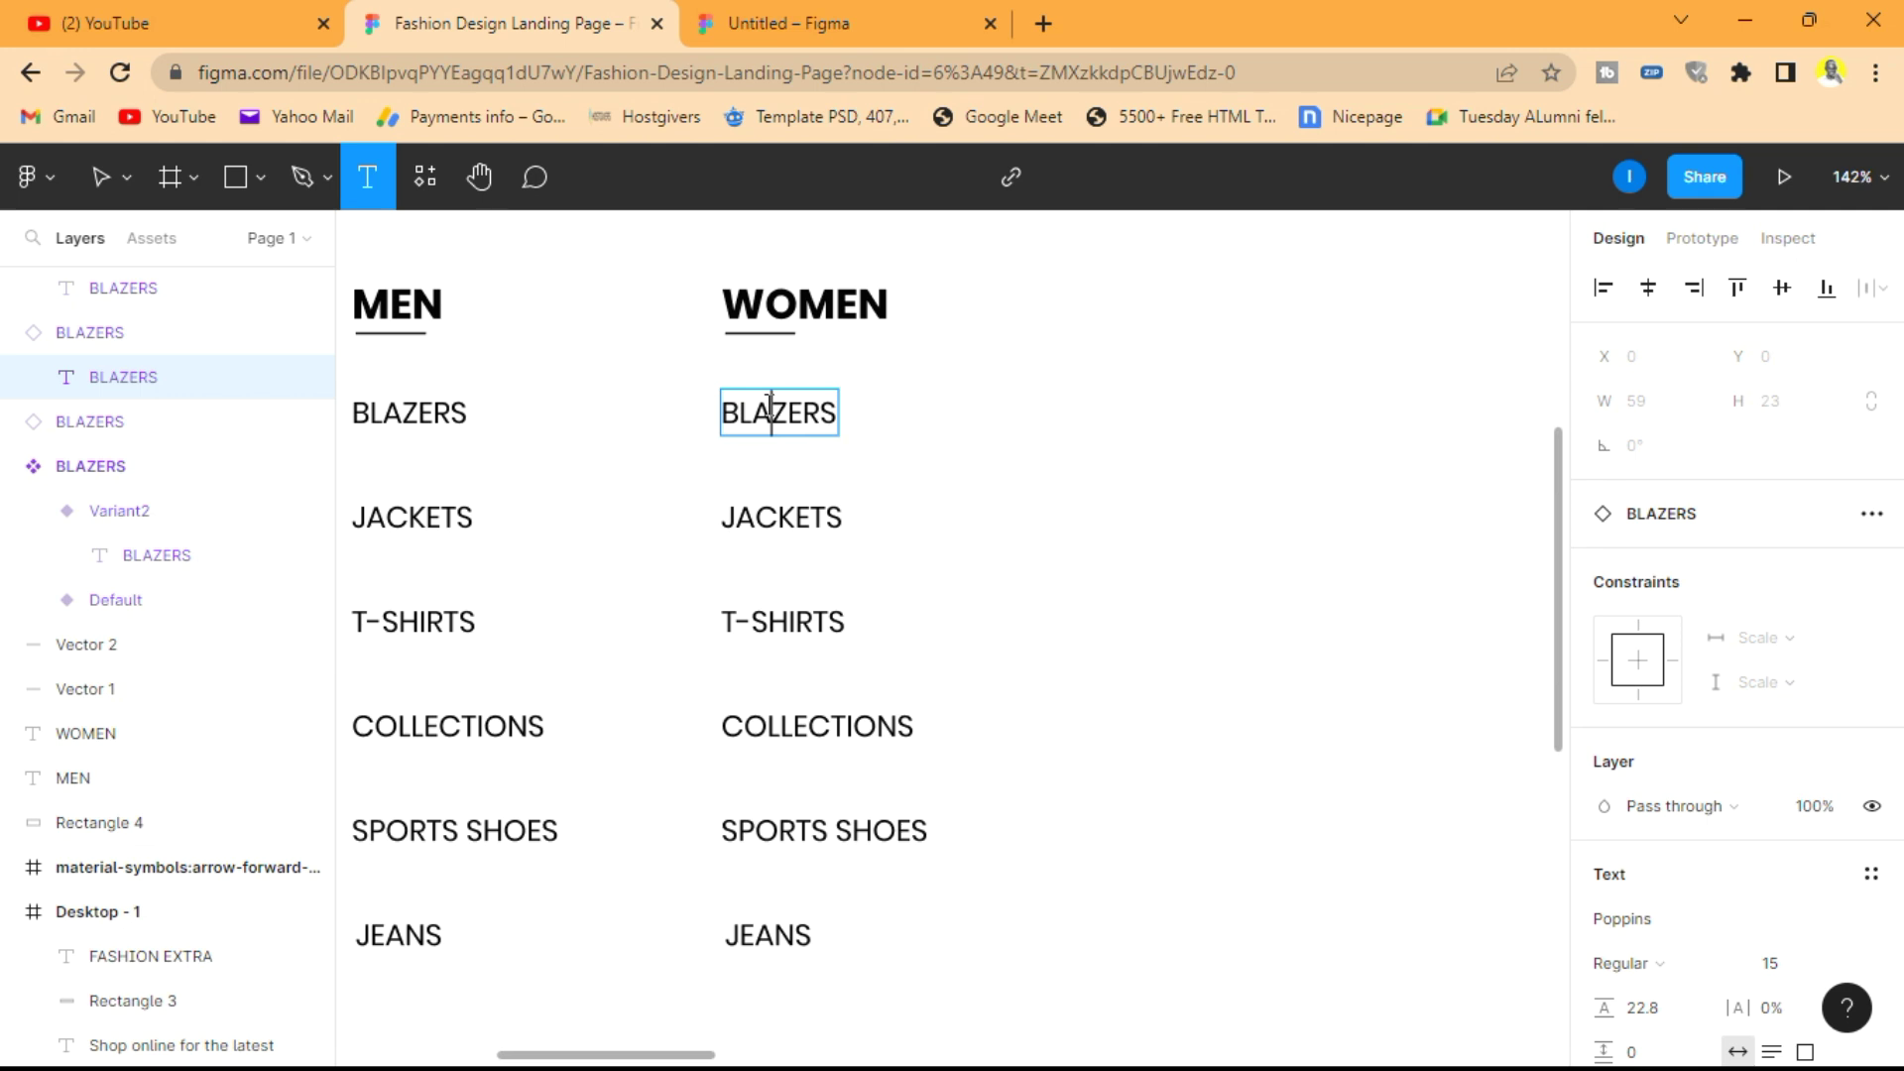
pyautogui.doubleClick(769, 407)
pyautogui.write('DRESSES')
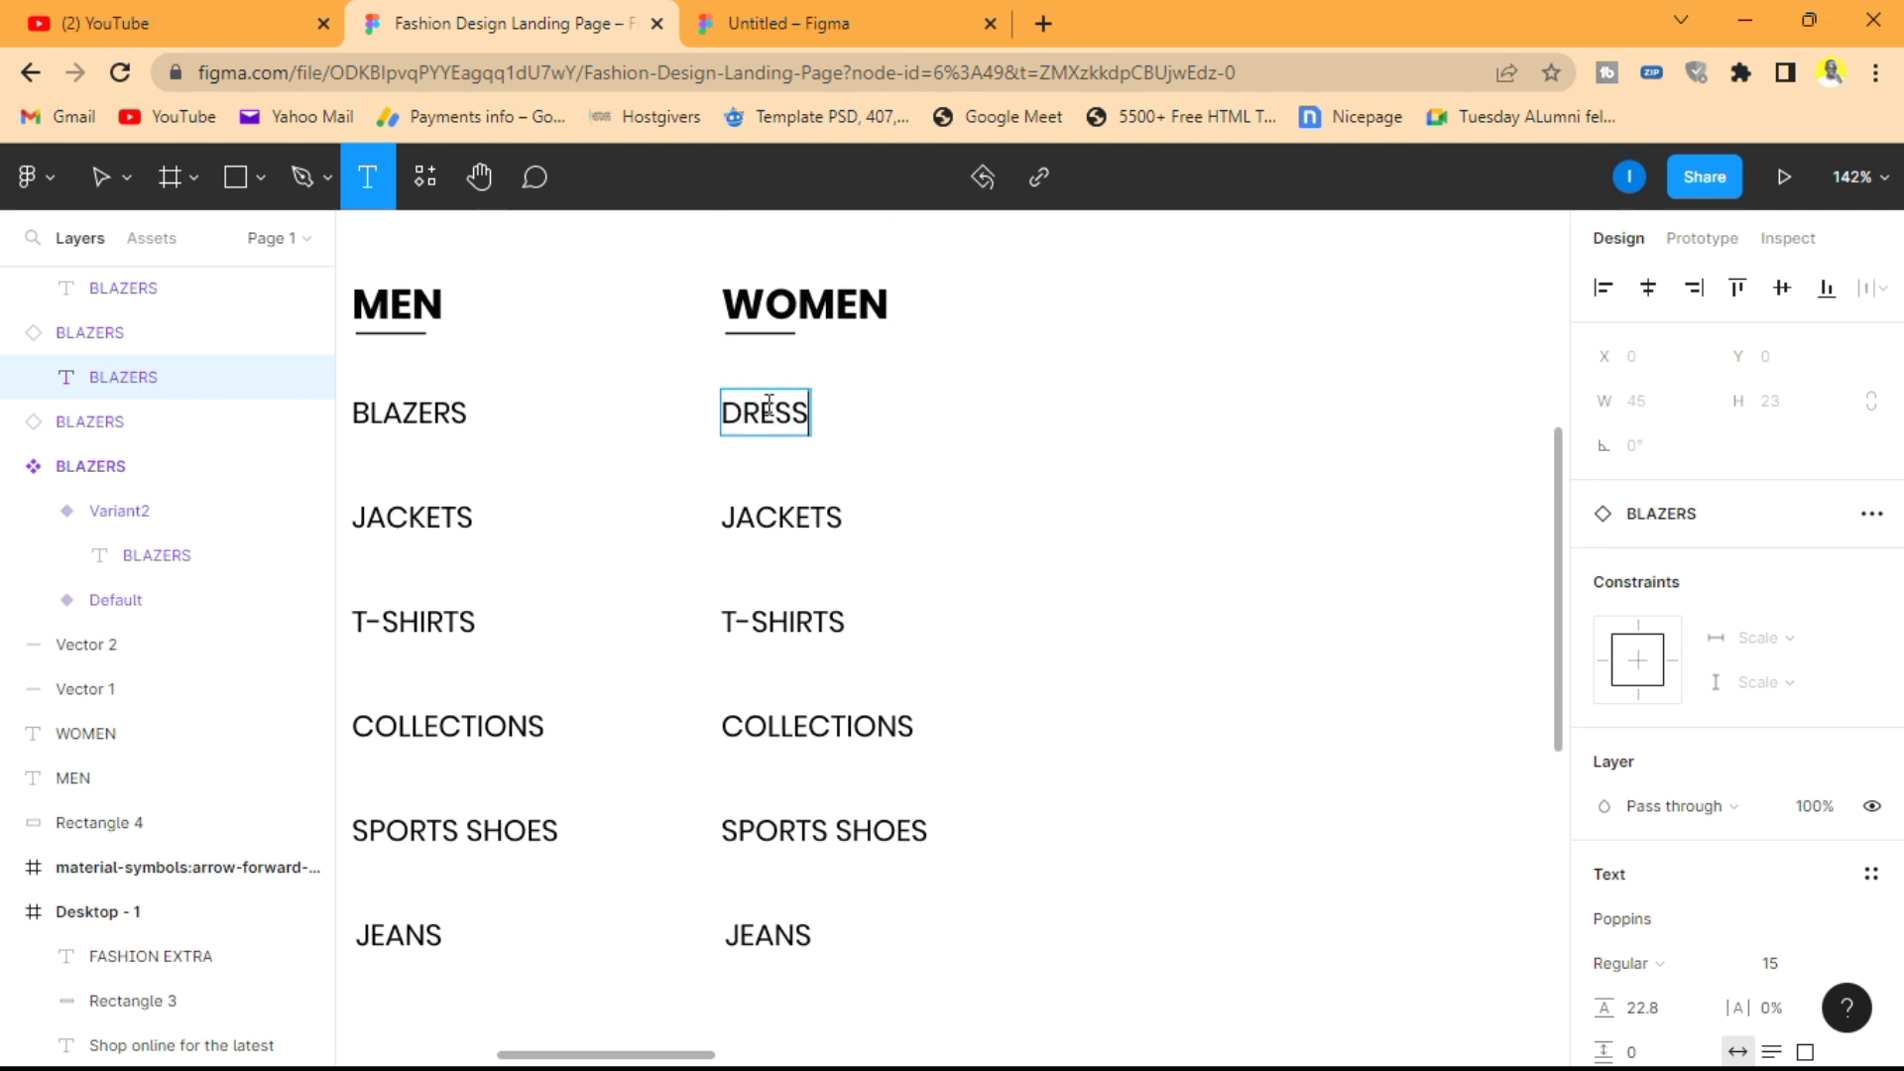
pyautogui.press('Escape')
# - In the WOMEN column, change the JACKETS link to WOMEN'S JEANS and the T-SHIRTS link to WOMEN'S SKIRTS
pyautogui.click(806, 511)
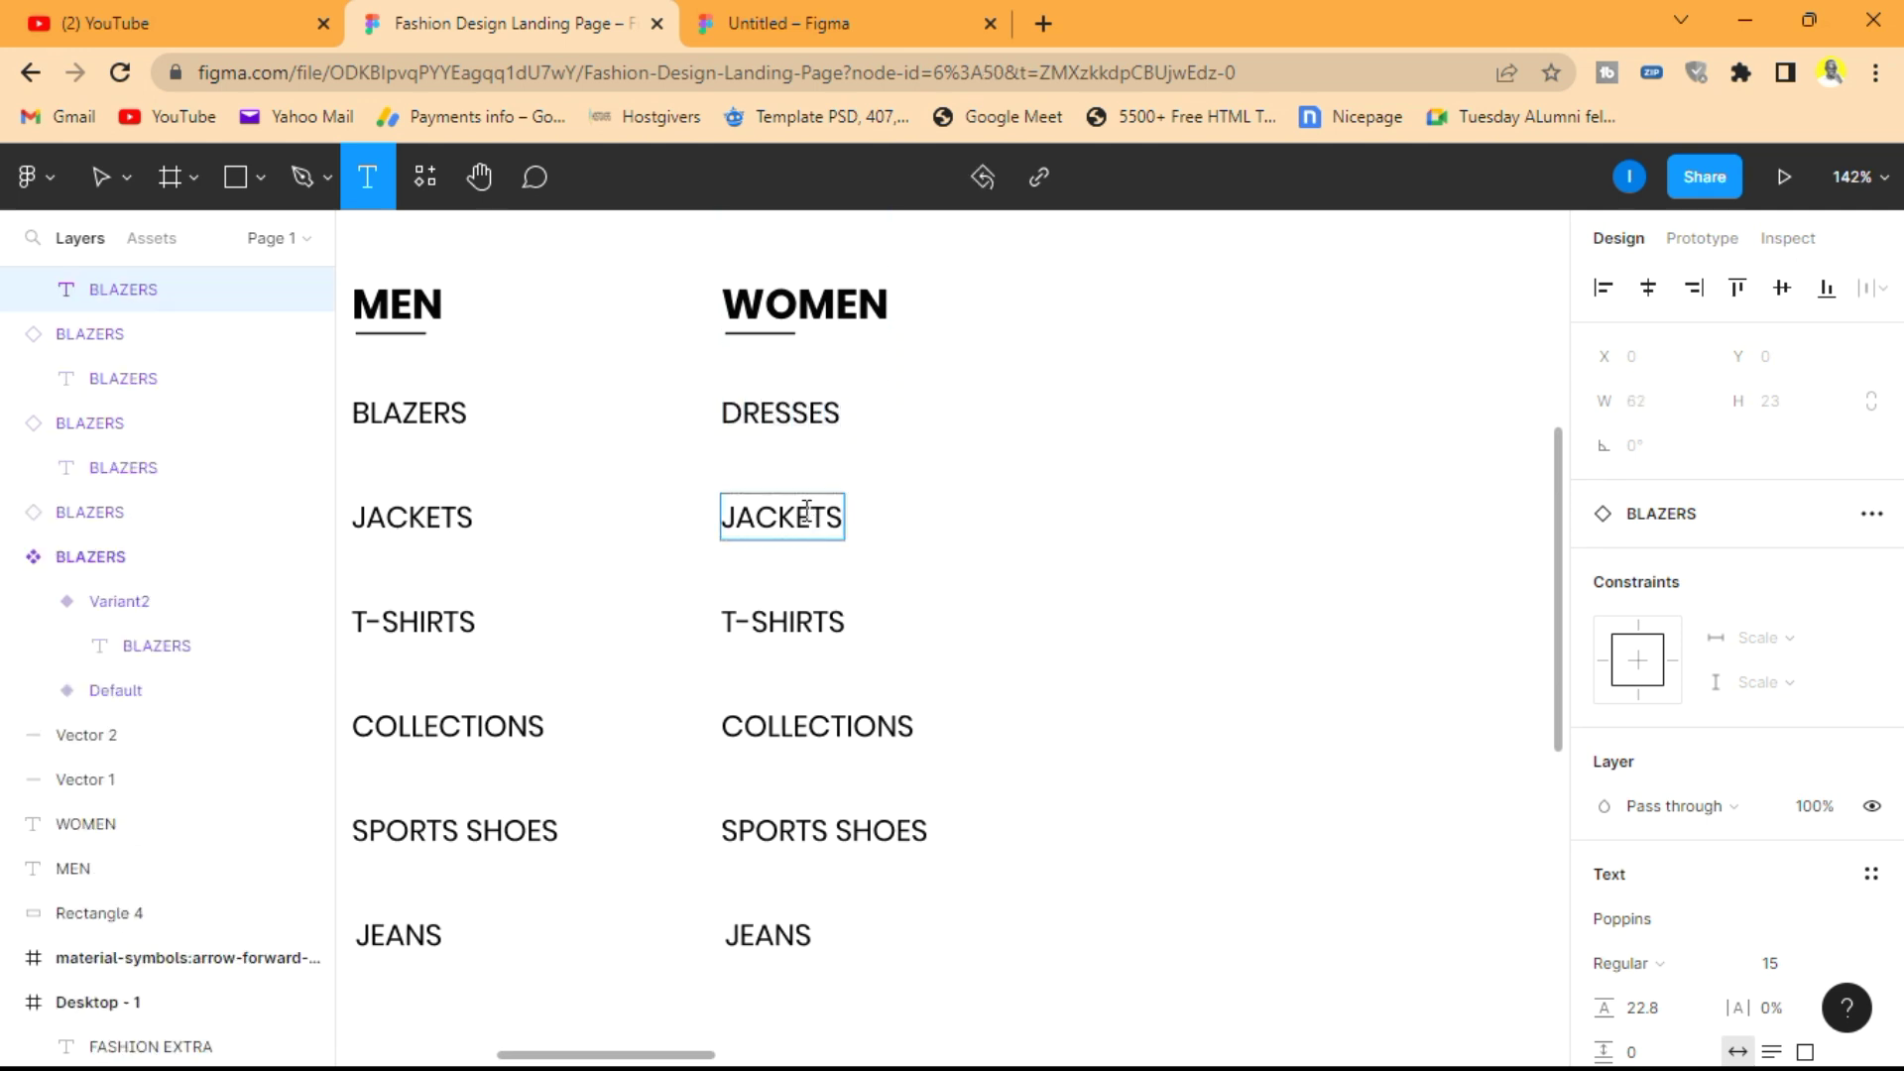
pyautogui.doubleClick(806, 511)
pyautogui.write('WOM')
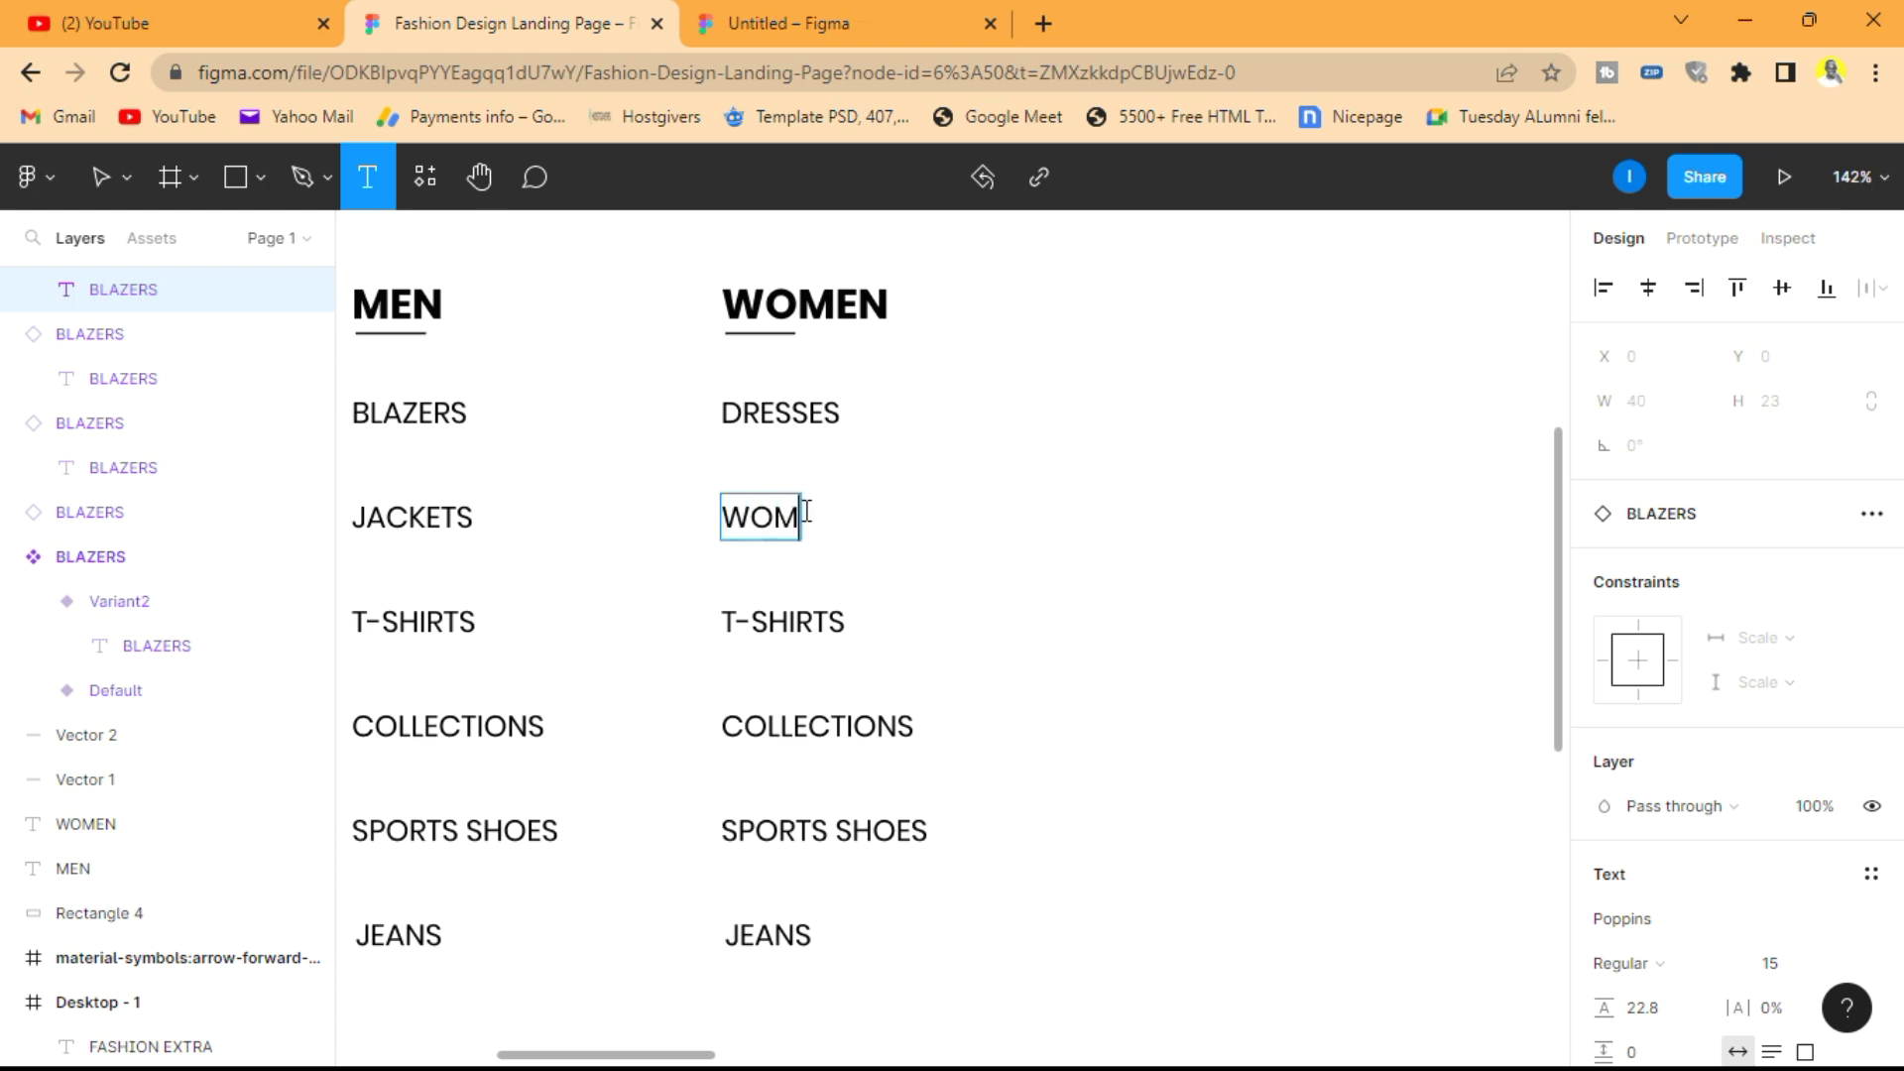
pyautogui.write("EN'S JEANS")
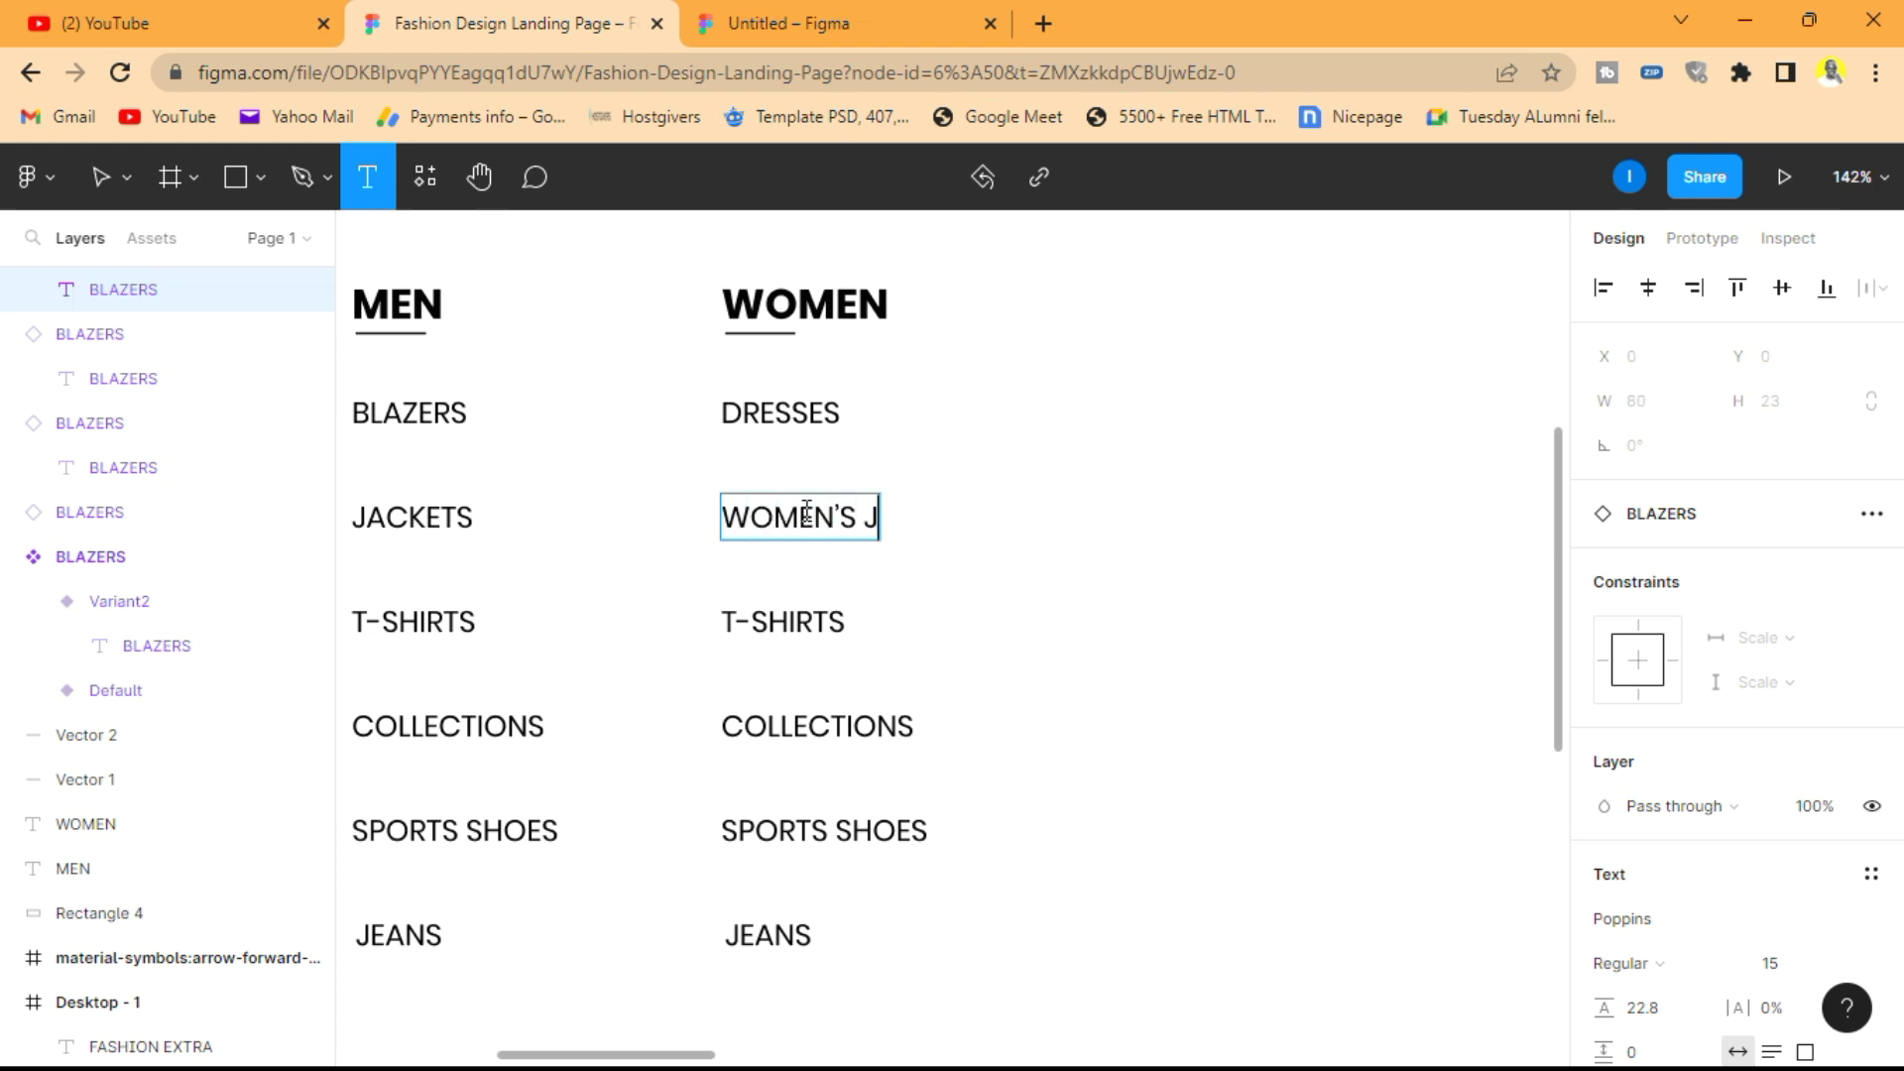
pyautogui.click(814, 615)
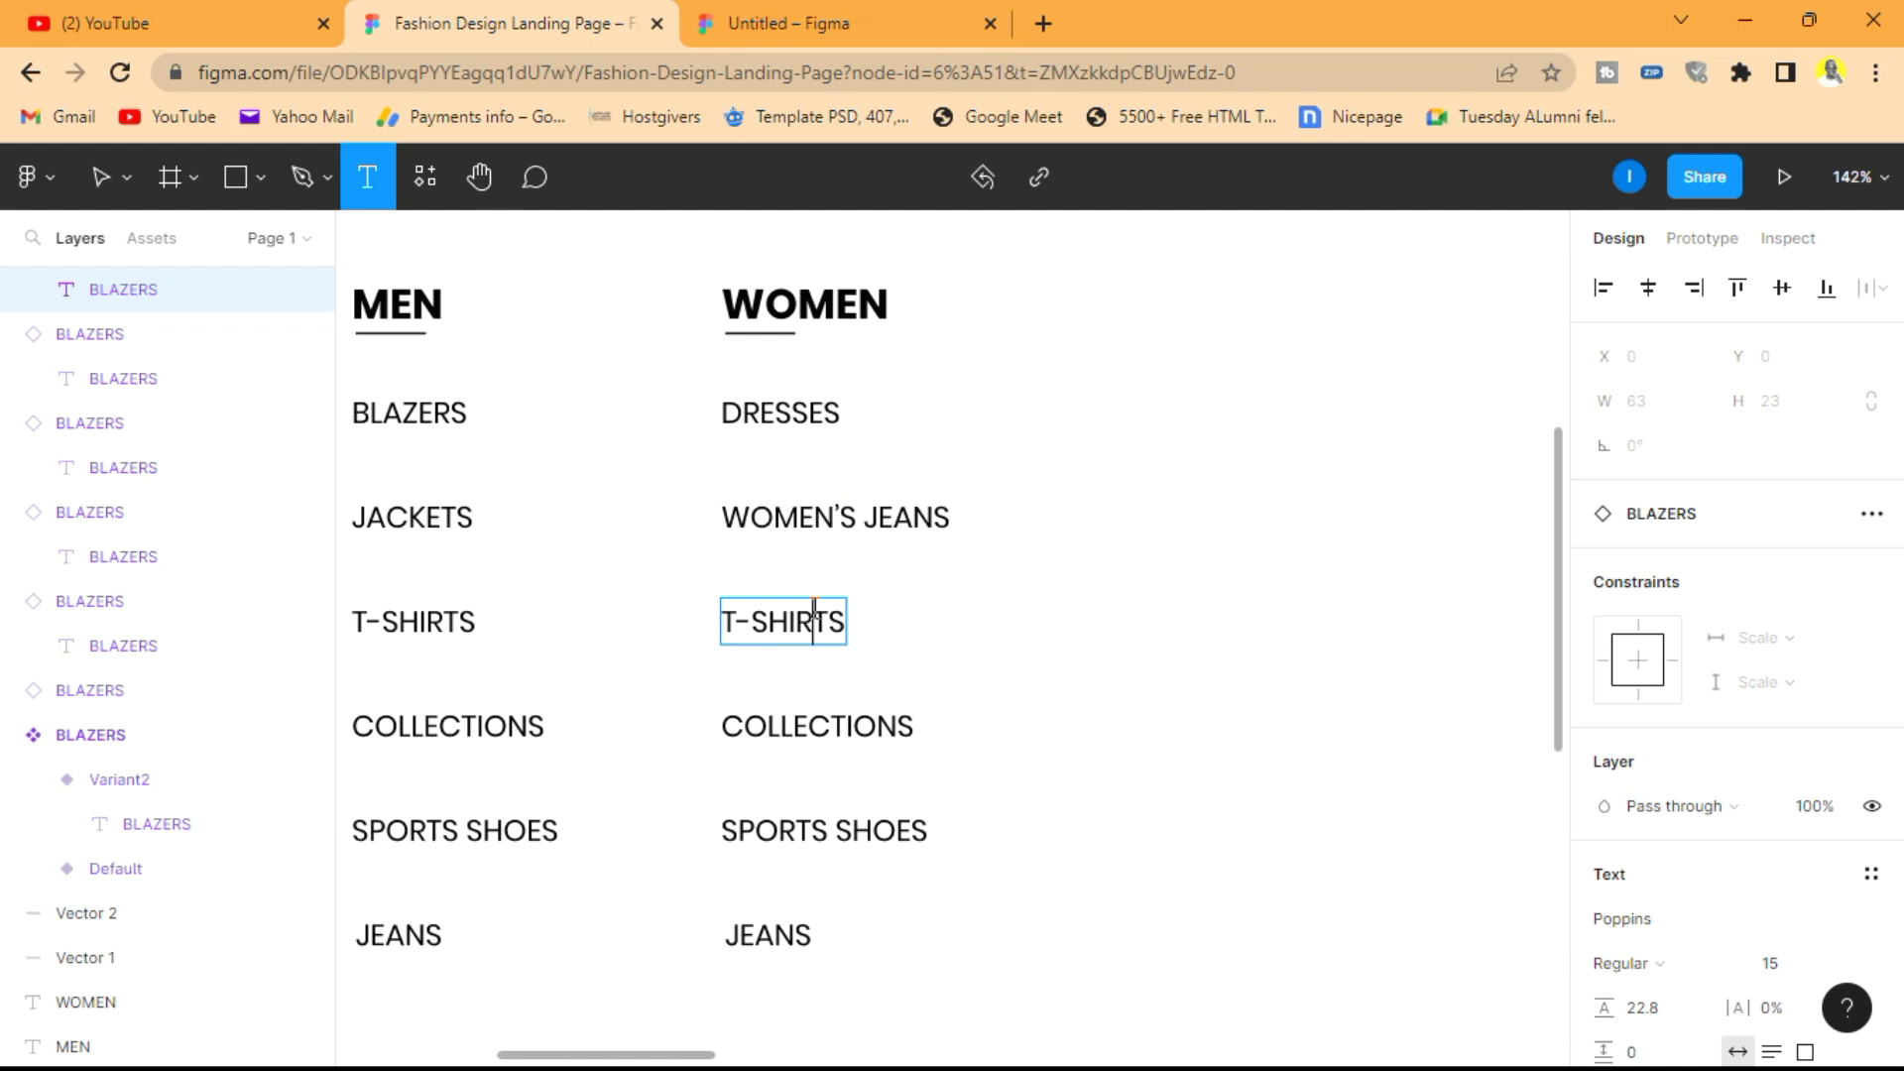
pyautogui.doubleClick(814, 610)
pyautogui.write('WO')
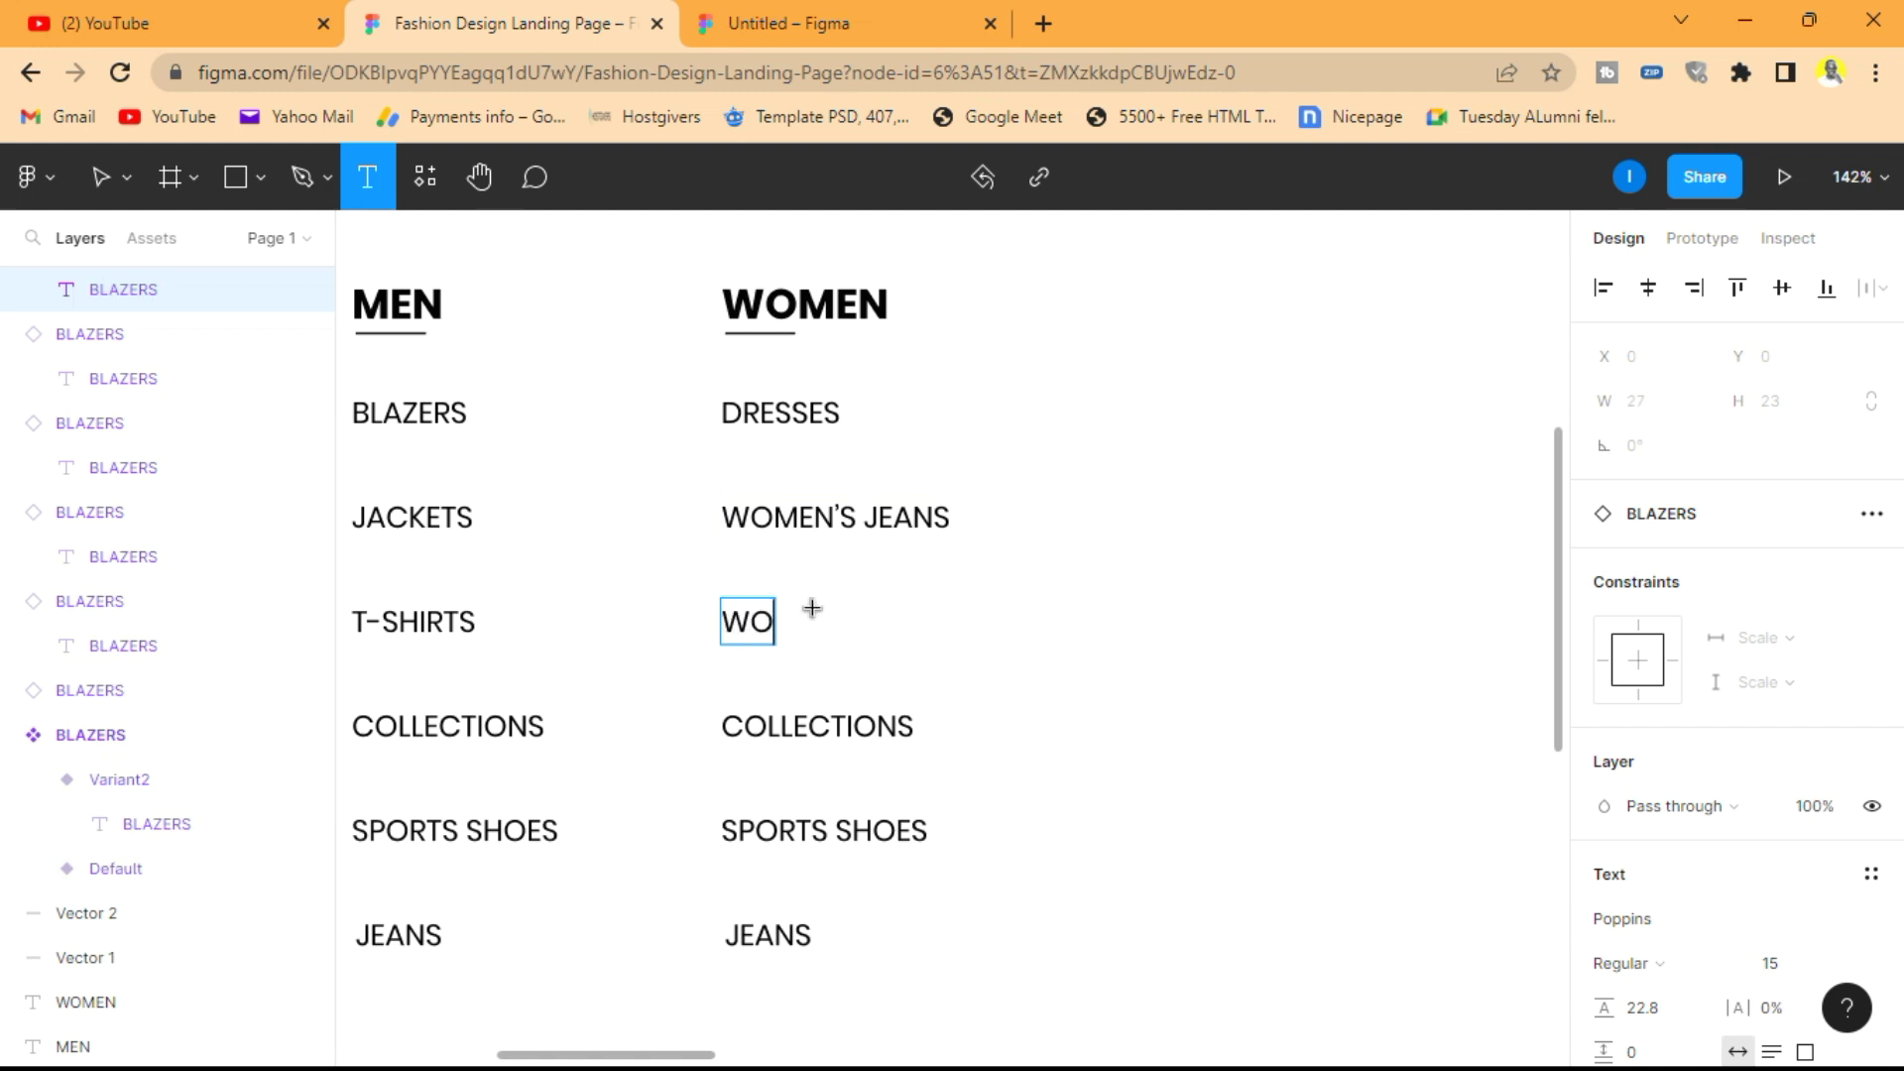
pyautogui.write('MEN’S SKIRTS')
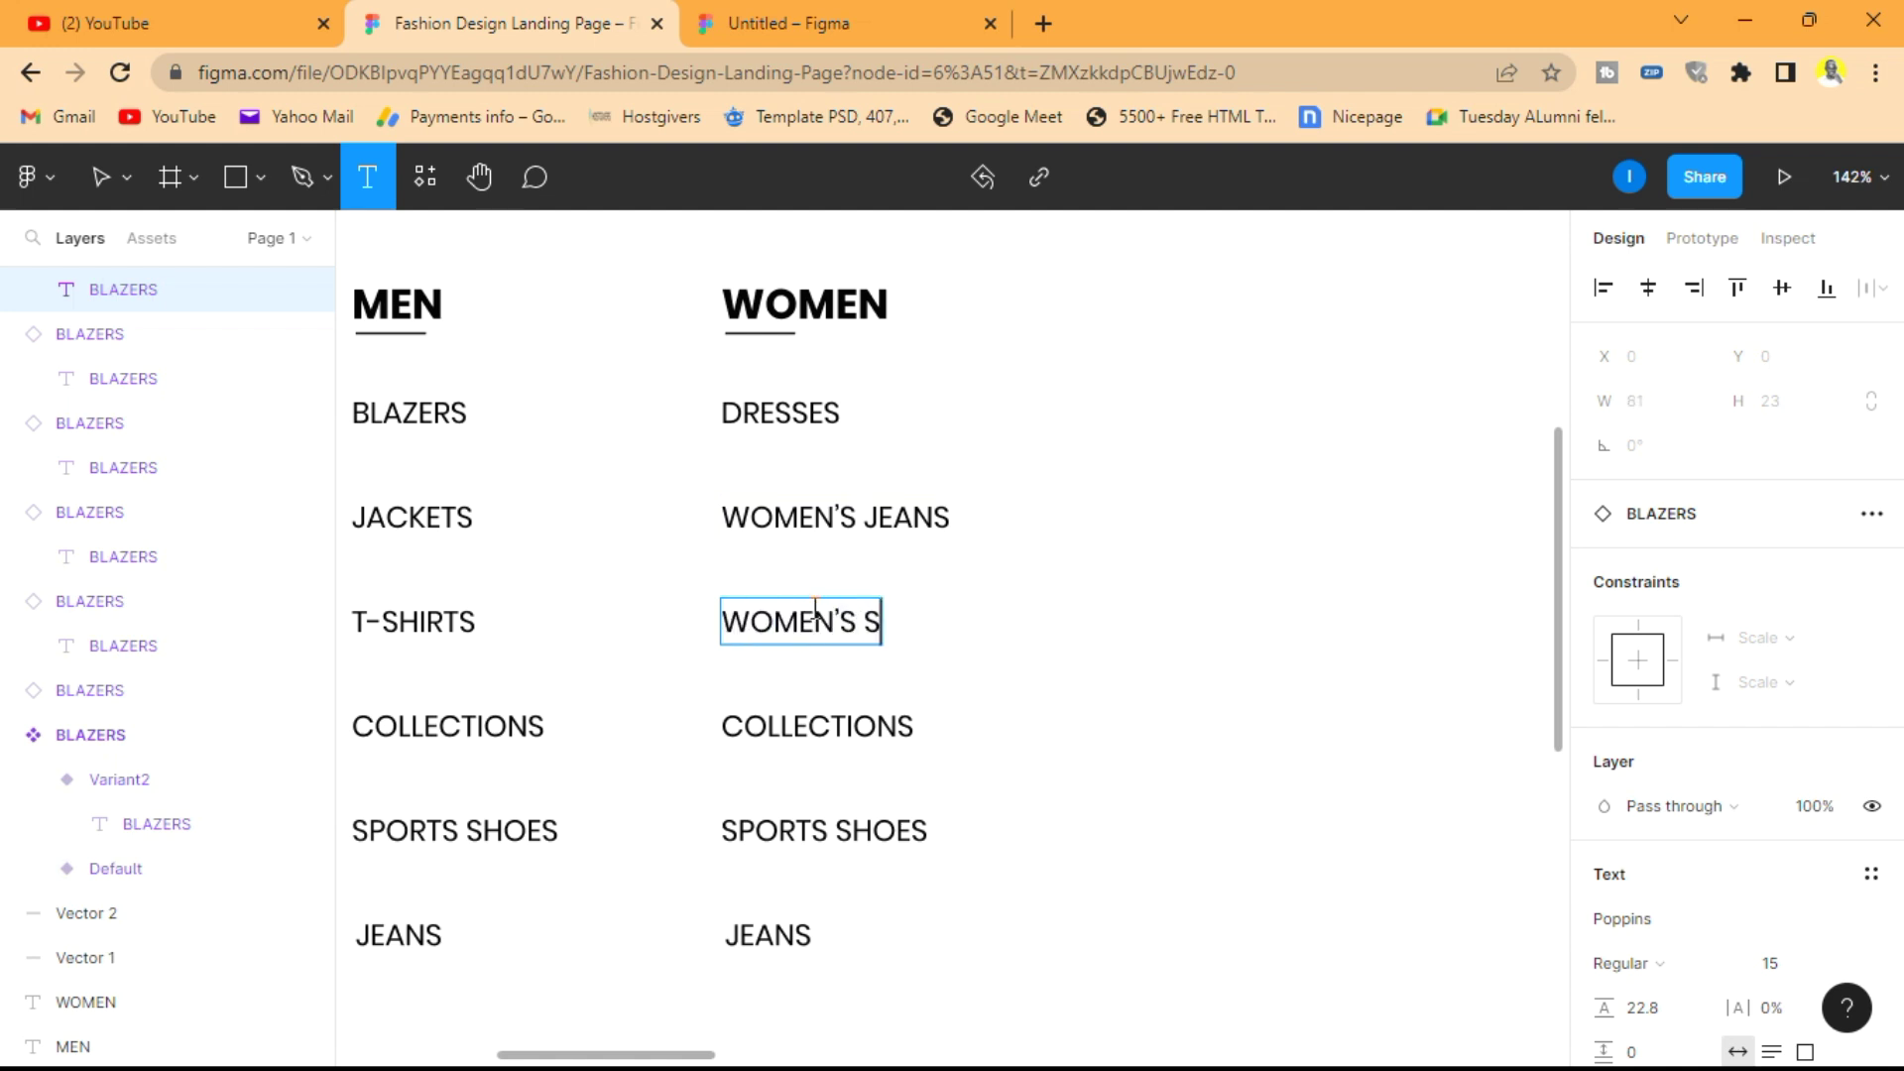
# - In the WOMEN column, change the COLLECTIONS link to NIGHT WEAR and the SPORTS SHOES link to BLOUSES
pyautogui.click(831, 726)
pyautogui.doubleClick(831, 716)
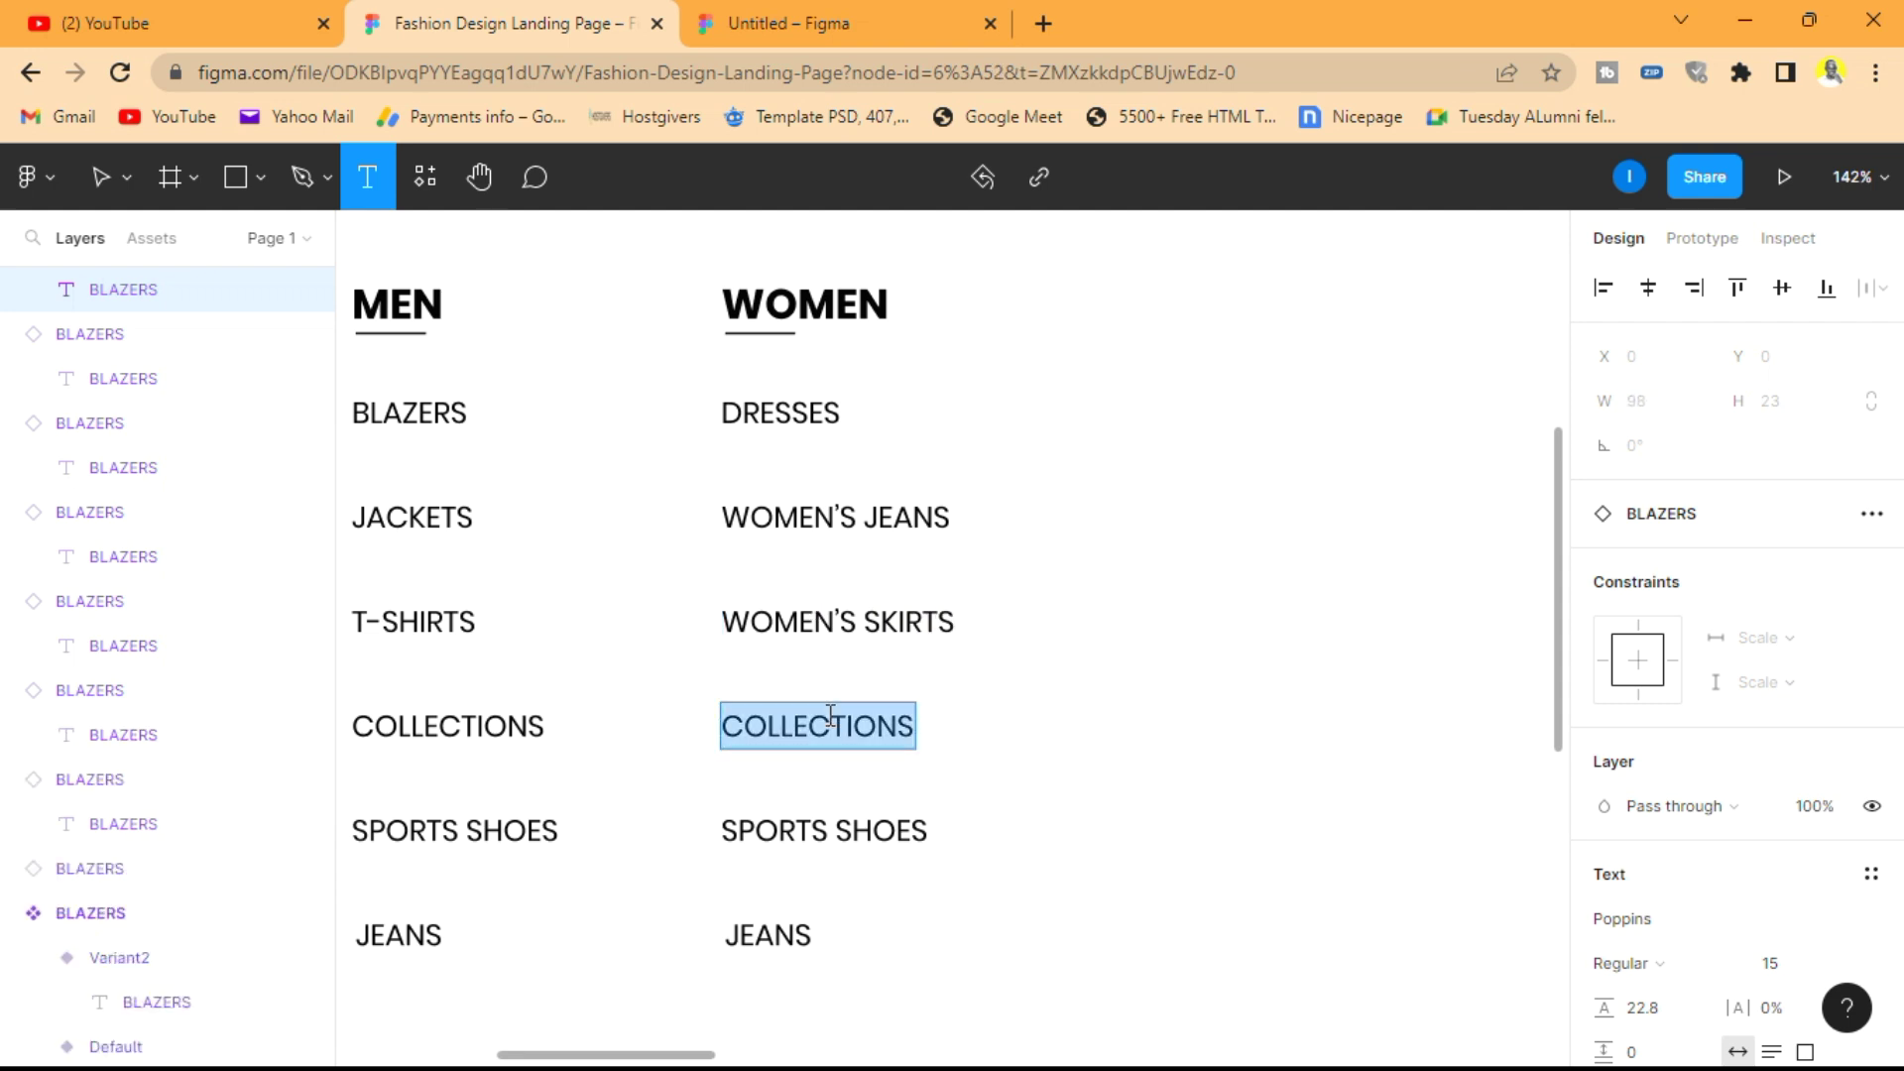
pyautogui.write('NIGHT WEAR')
pyautogui.click(838, 831)
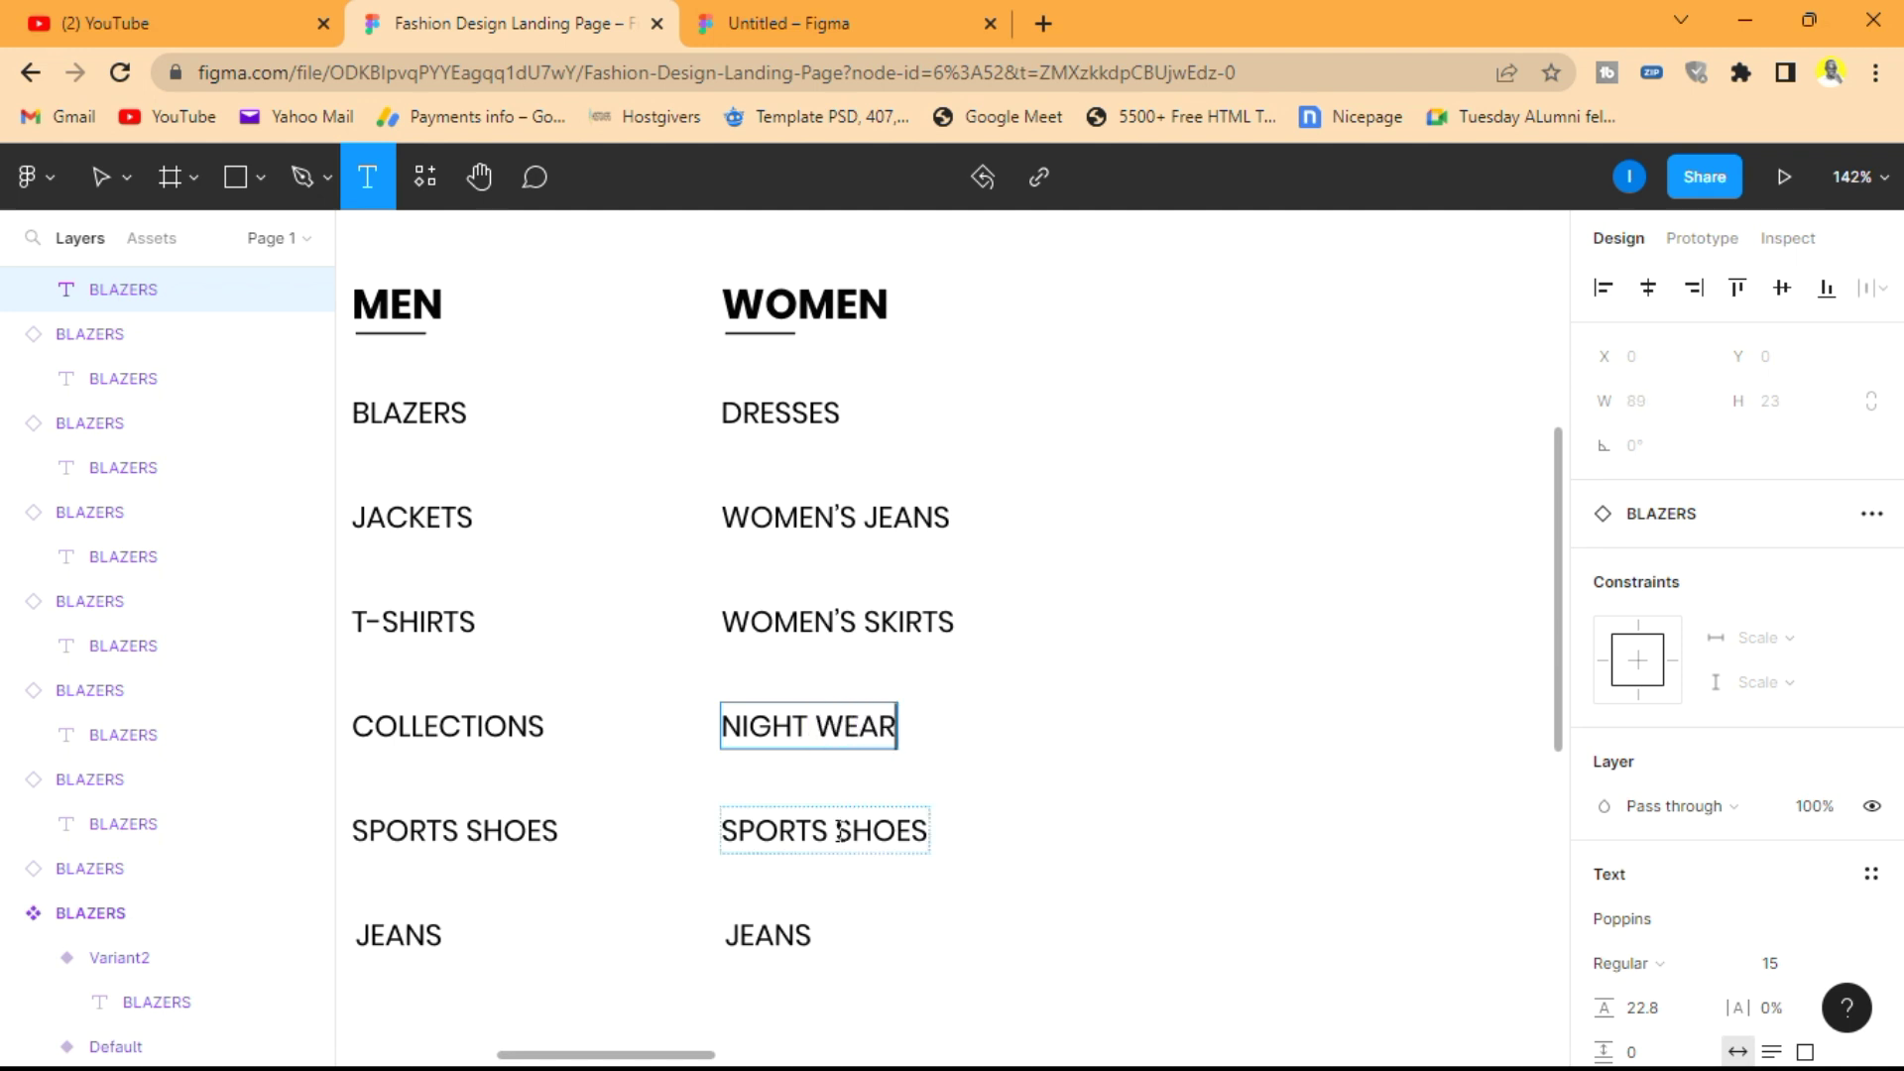
pyautogui.hotkey('ctrl', 'a')
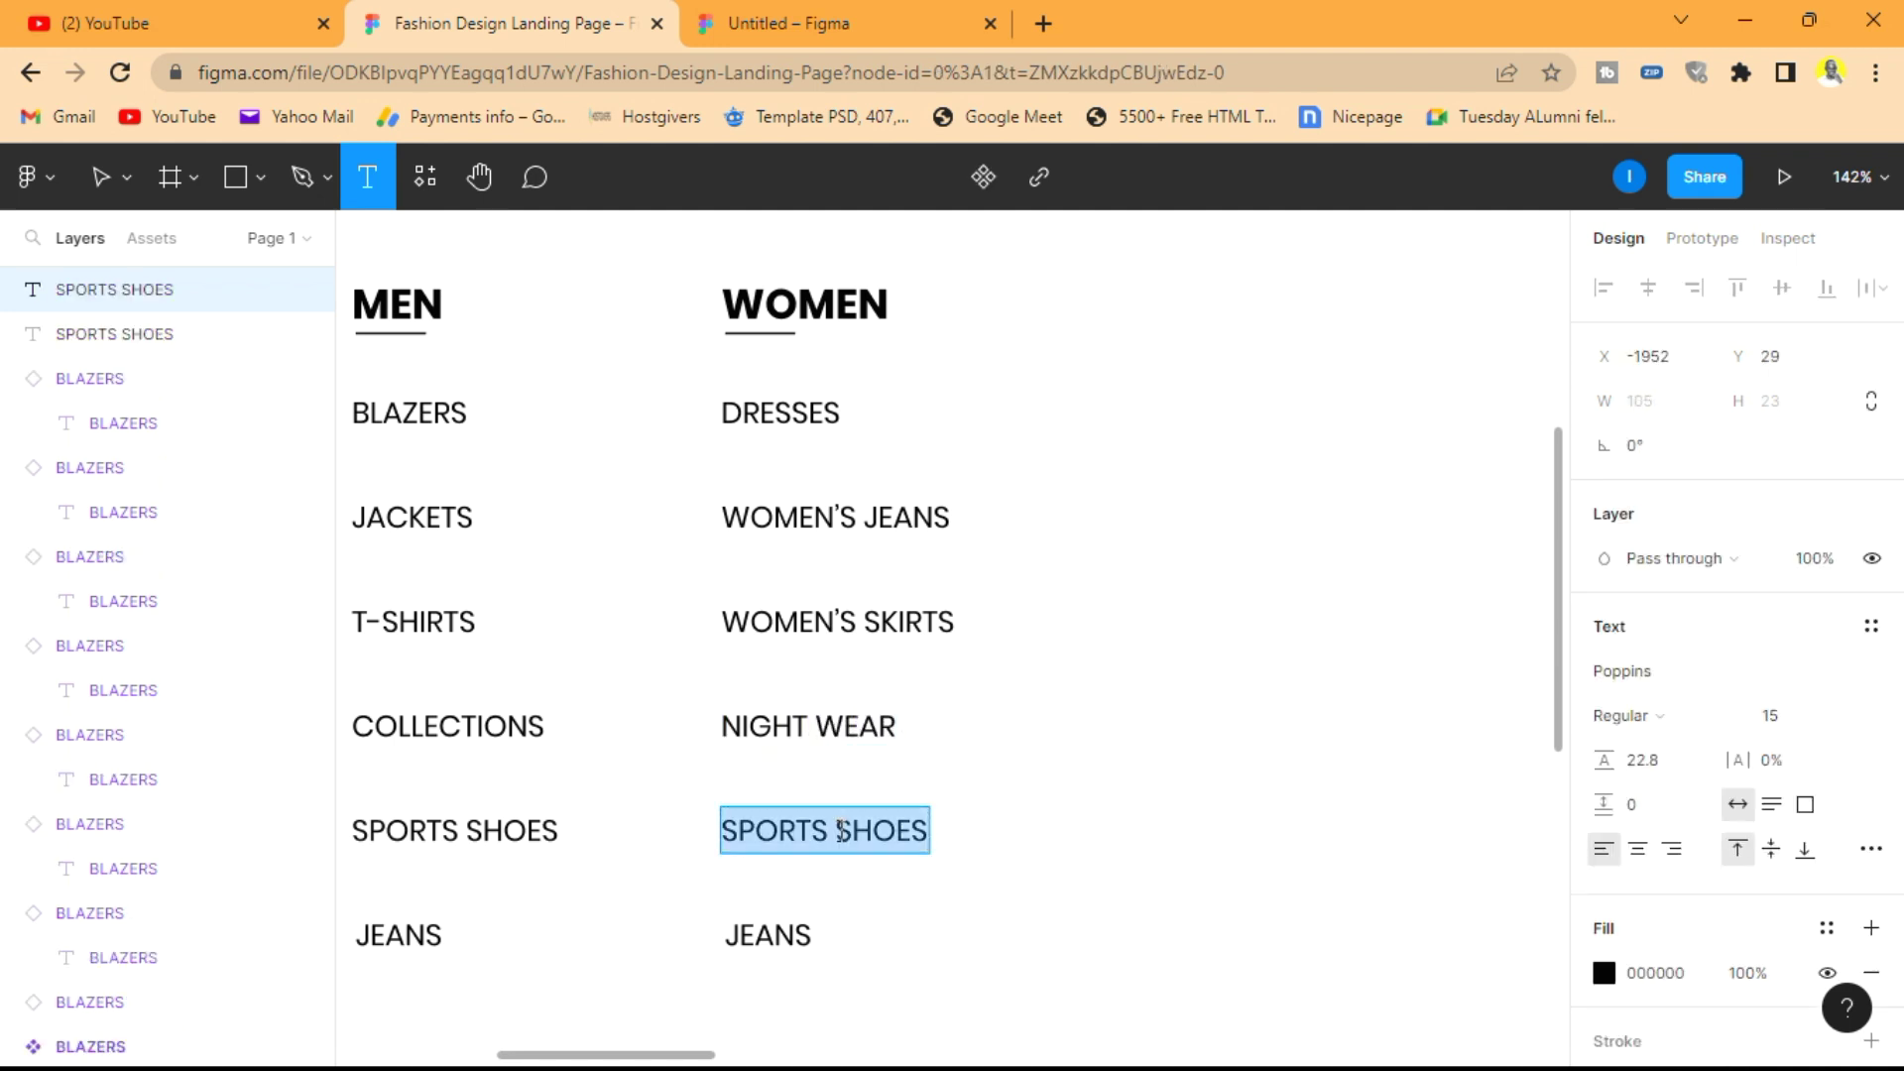
pyautogui.write('BLOUSES')
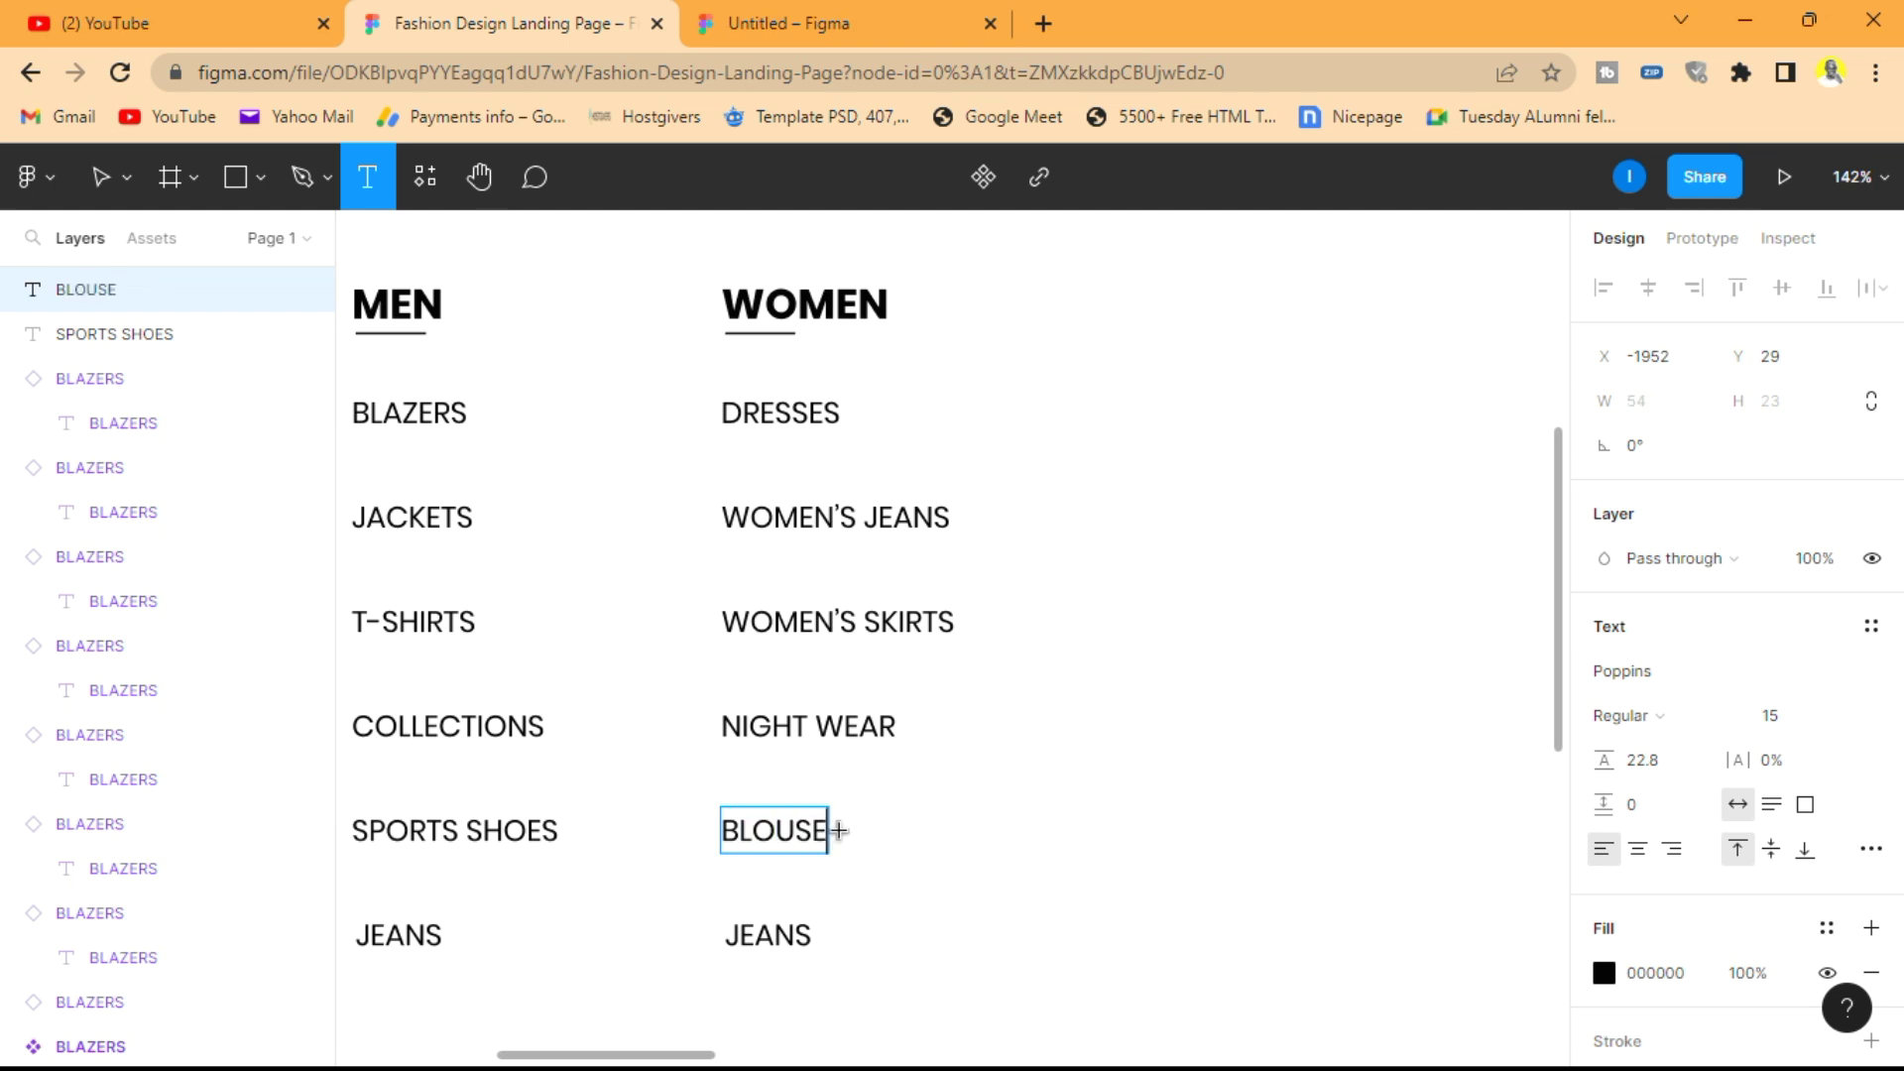
# - Change the JEANS link at the end of the WOMEN column to WOMEN'S SHOES
pyautogui.click(798, 923)
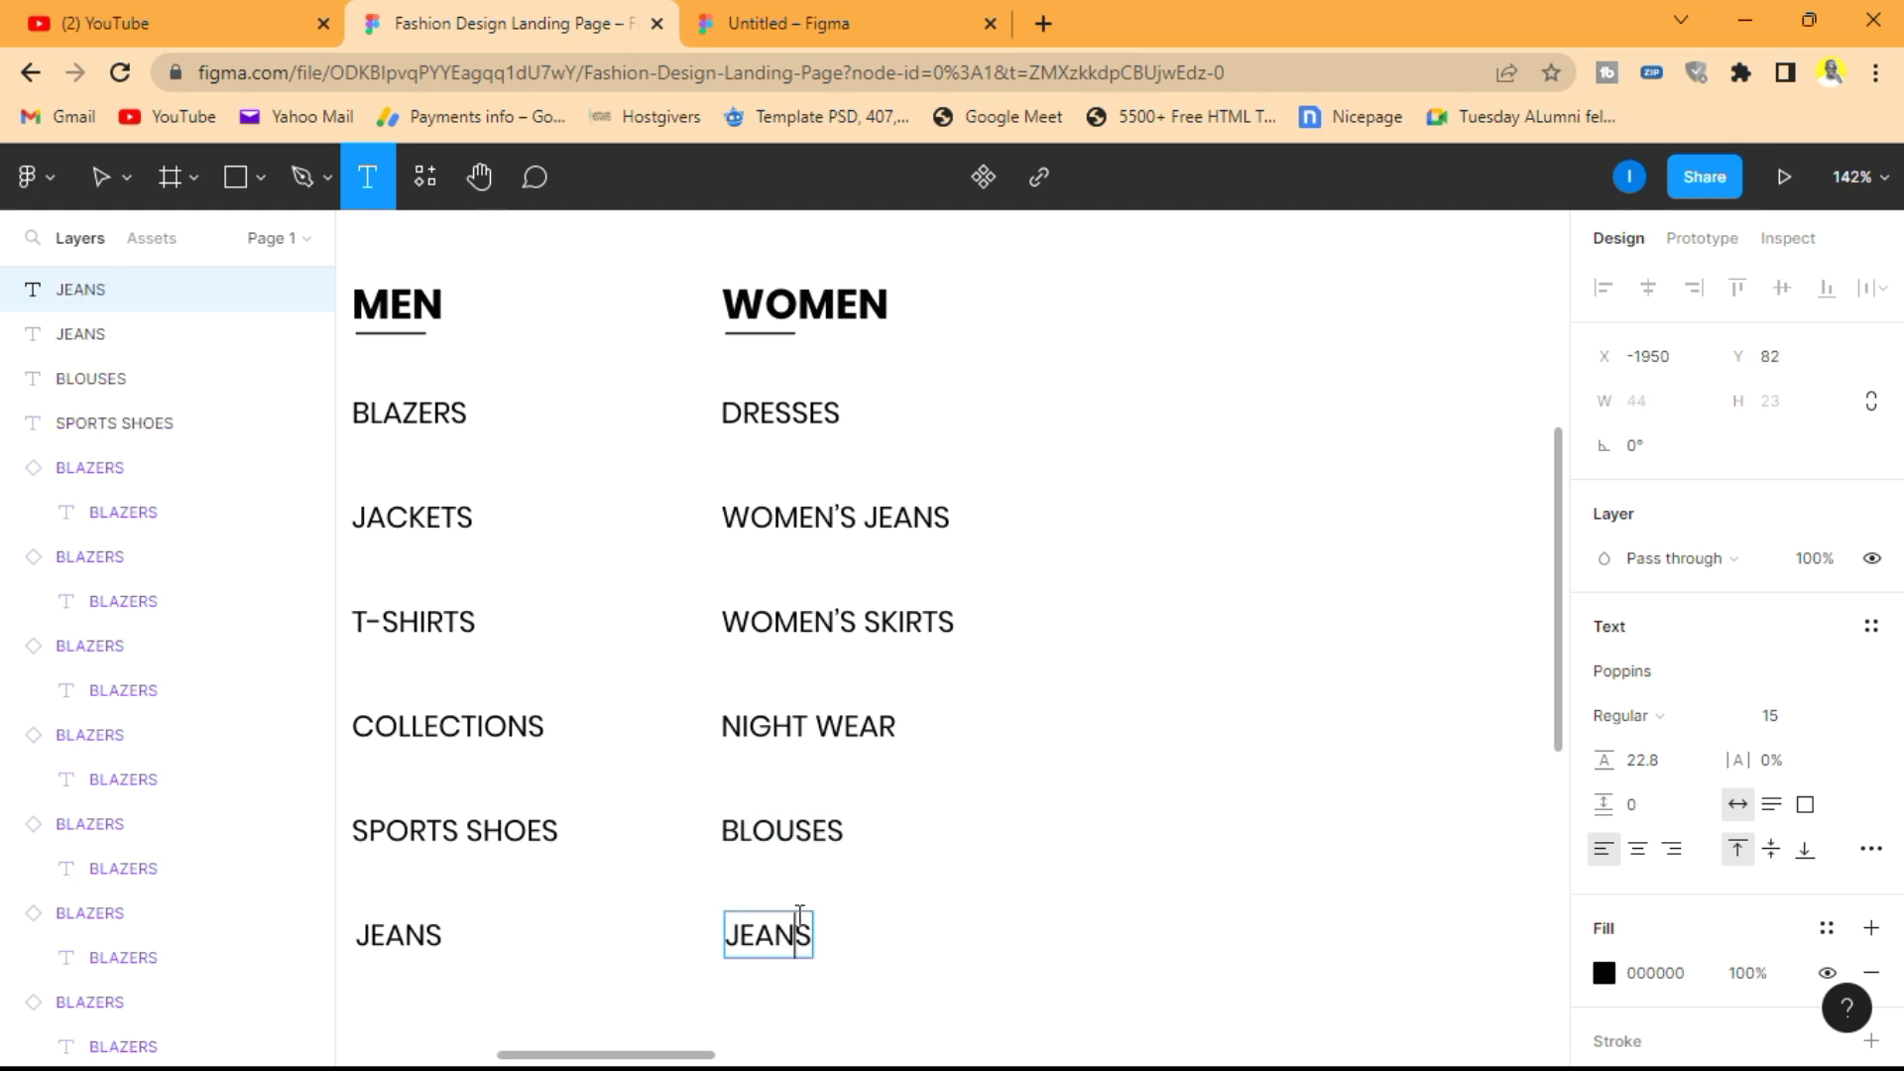
pyautogui.hotkey('ctrl', 'a')
pyautogui.write('WOME')
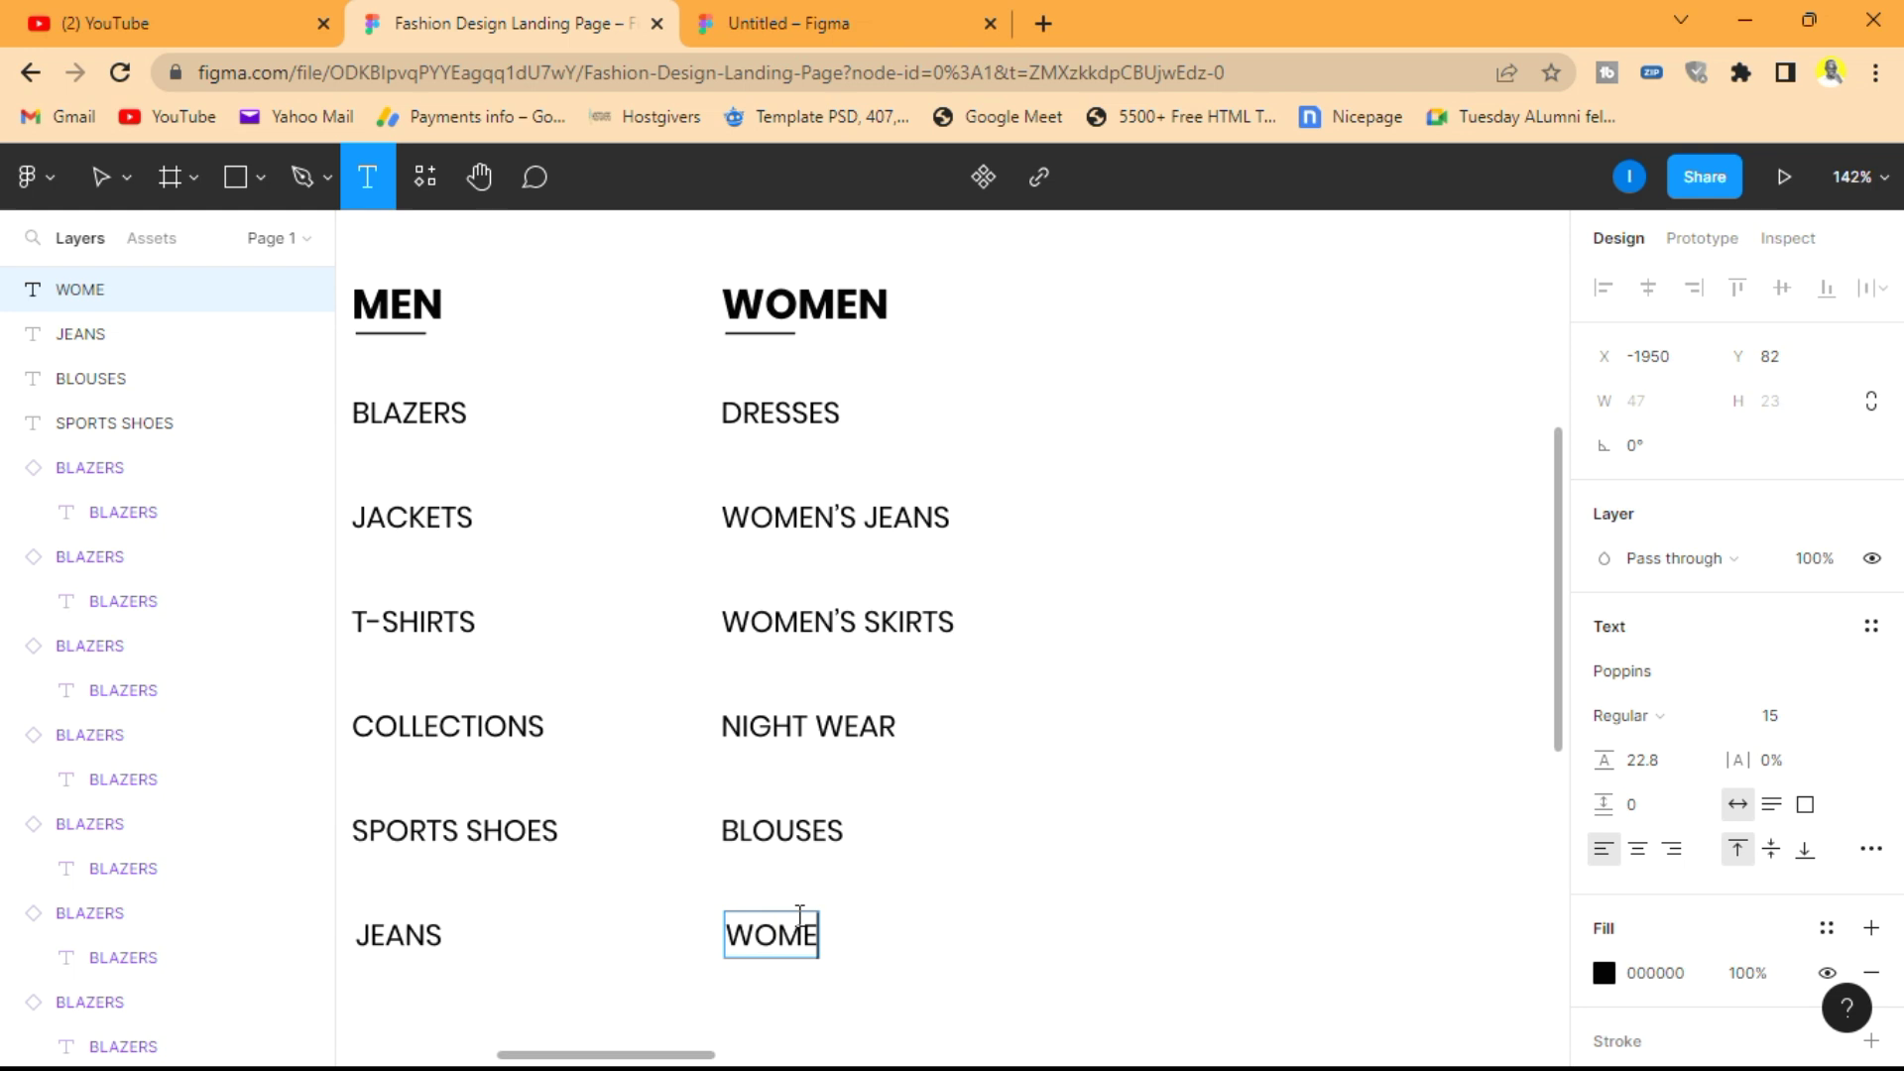
pyautogui.write("N'S SHO")
pyautogui.write('SE')
pyautogui.press('BackSpace')
pyautogui.press('BackSpace')
pyautogui.write('ES')
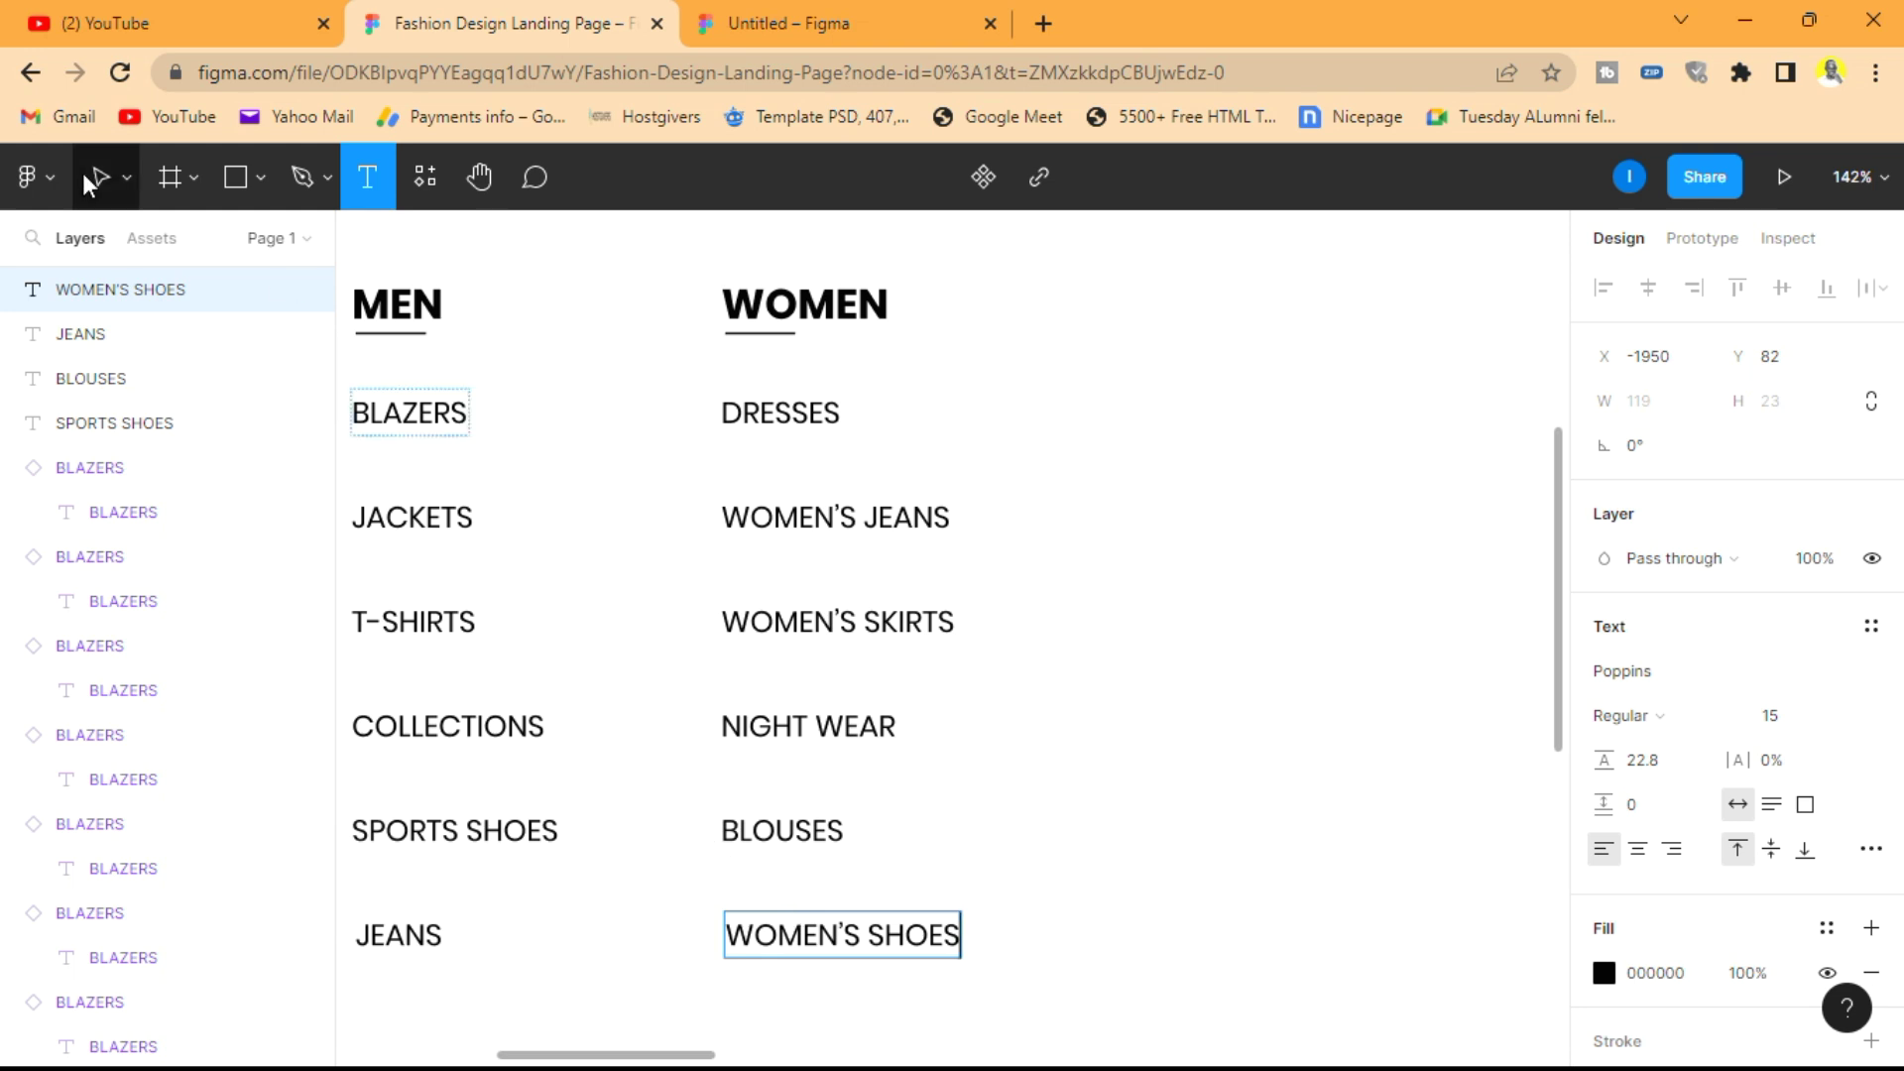
pyautogui.click(87, 182)
pyautogui.click(1211, 497)
# - Duplicate the whole WOMEN column, including the heading, its underline and all six links, to the right at about X -1747
pyautogui.scroll(-5, 1216, 499)
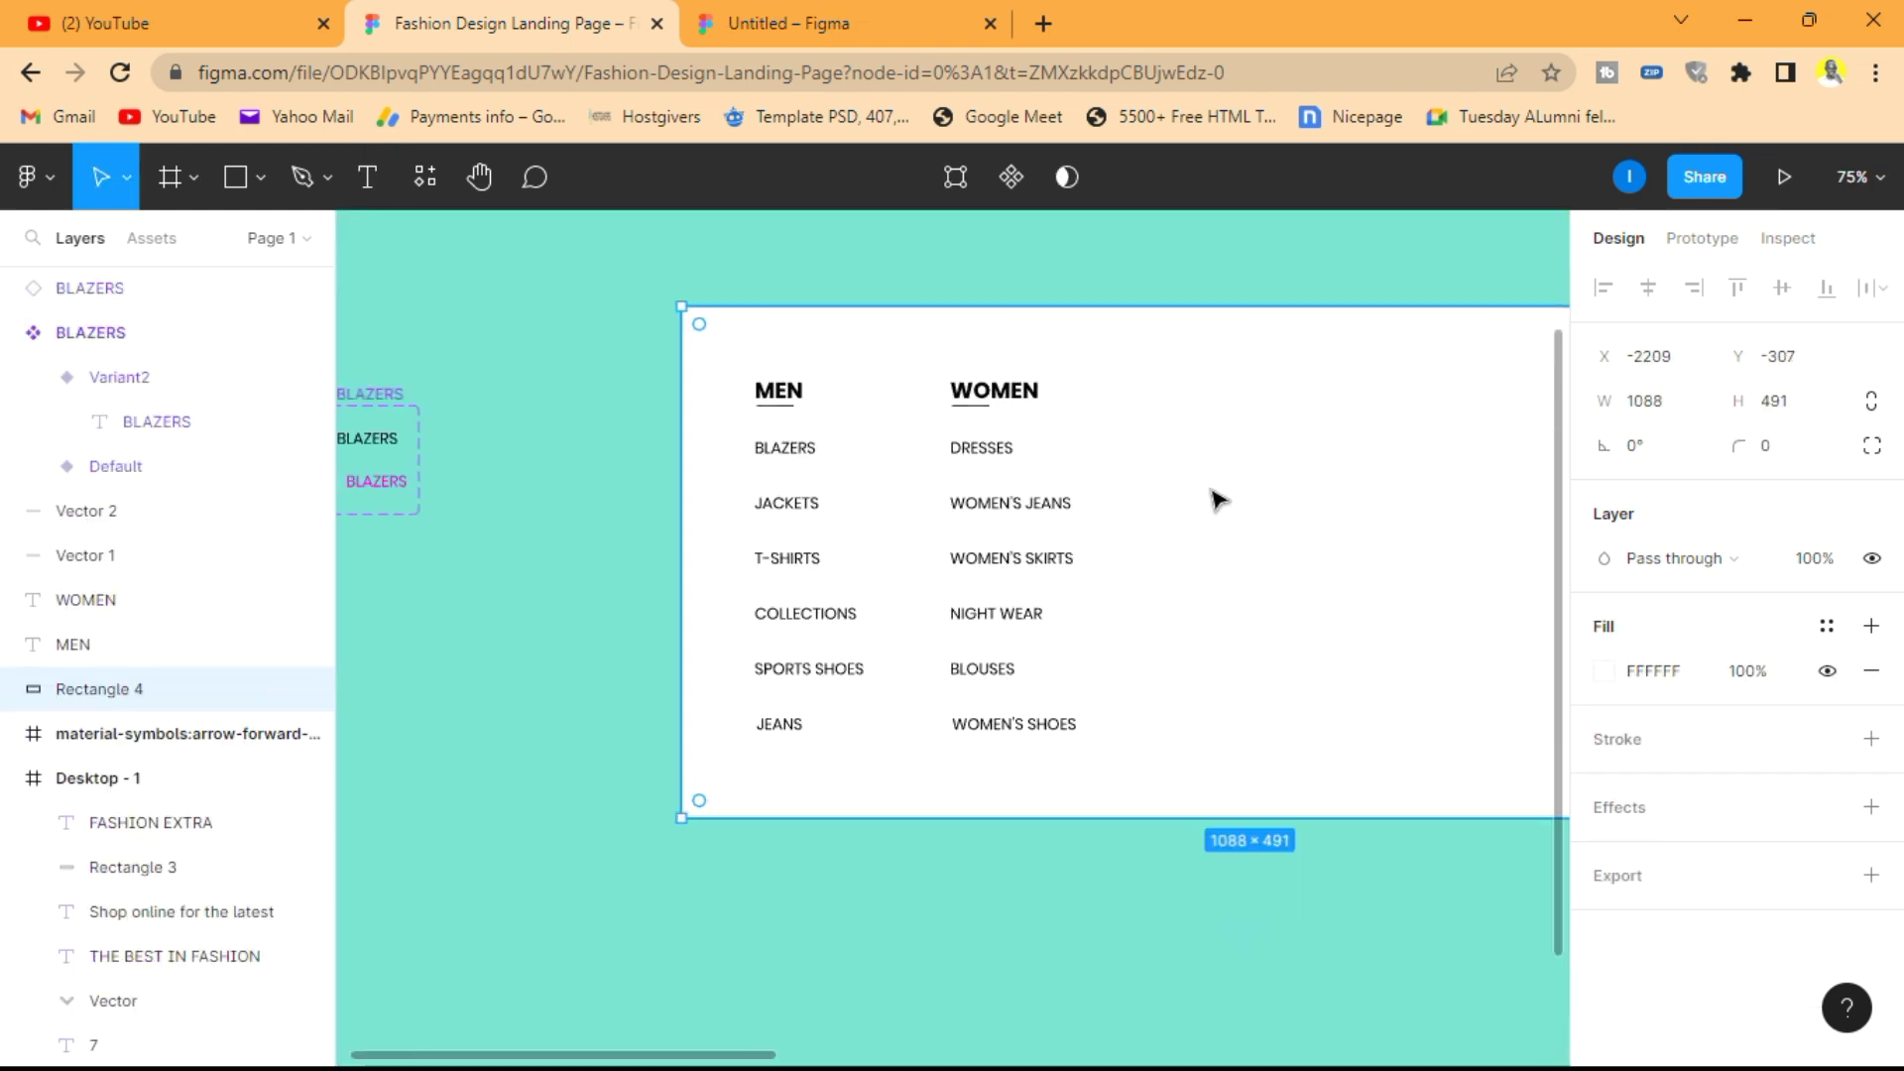
pyautogui.scroll(-3, 1216, 499)
pyautogui.hscroll(3, 1216, 496)
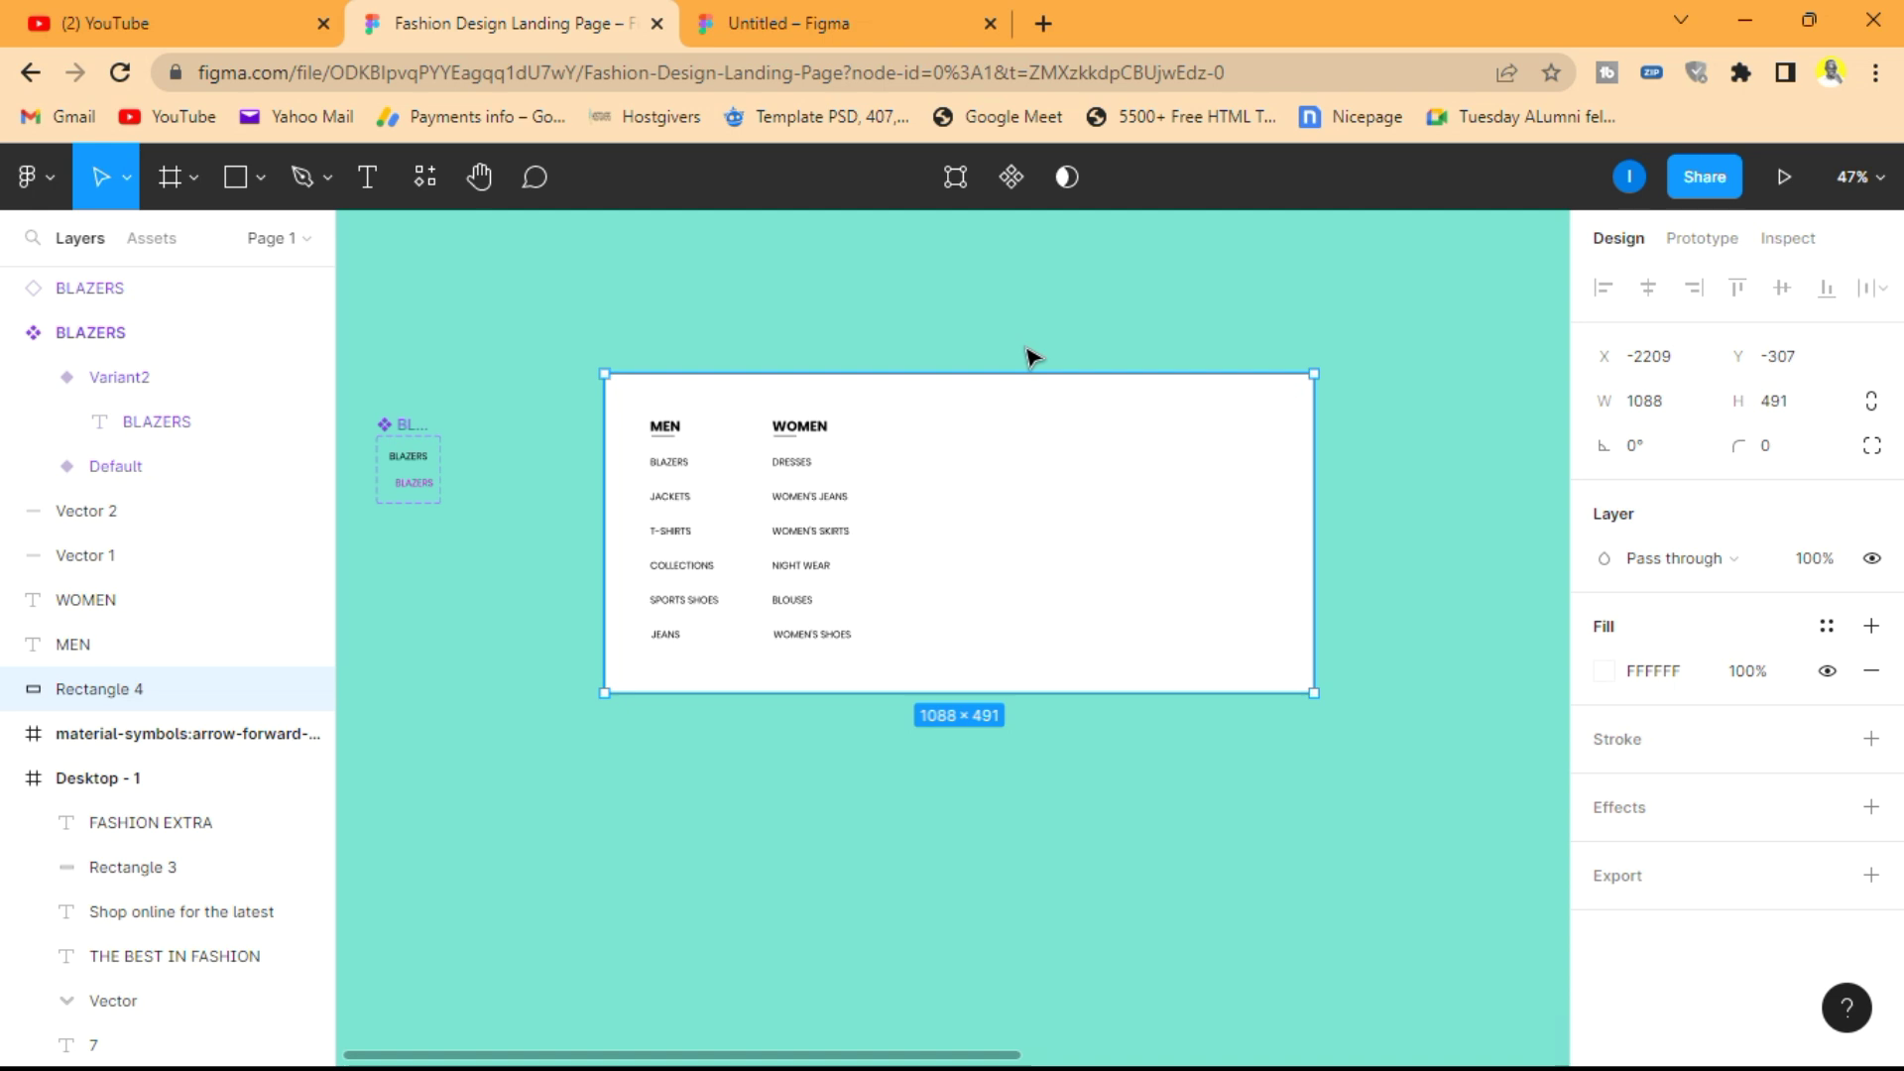
pyautogui.scroll(2, 879, 454)
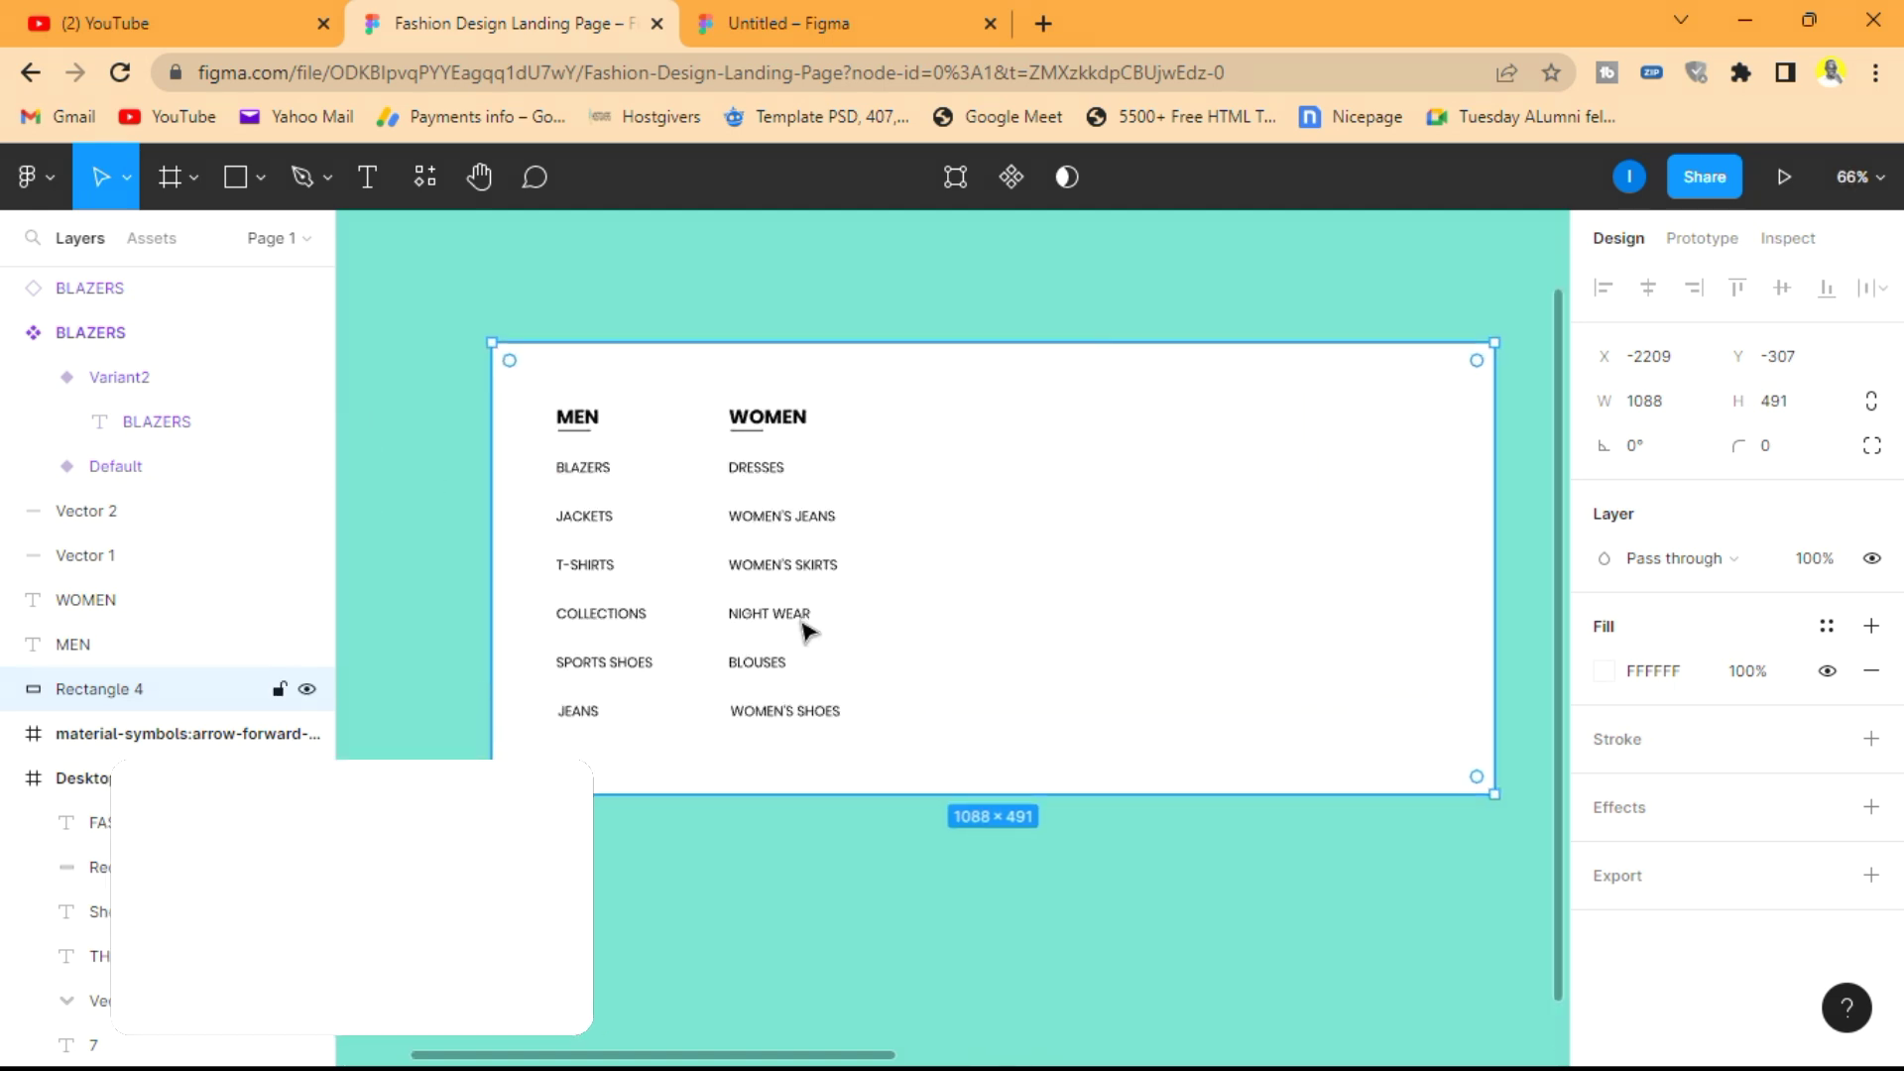
pyautogui.click(798, 712)
pyautogui.keyDown('shift'); pyautogui.click(766, 661); pyautogui.keyUp('shift')
pyautogui.keyDown('shift'); pyautogui.click(769, 613); pyautogui.keyUp('shift')
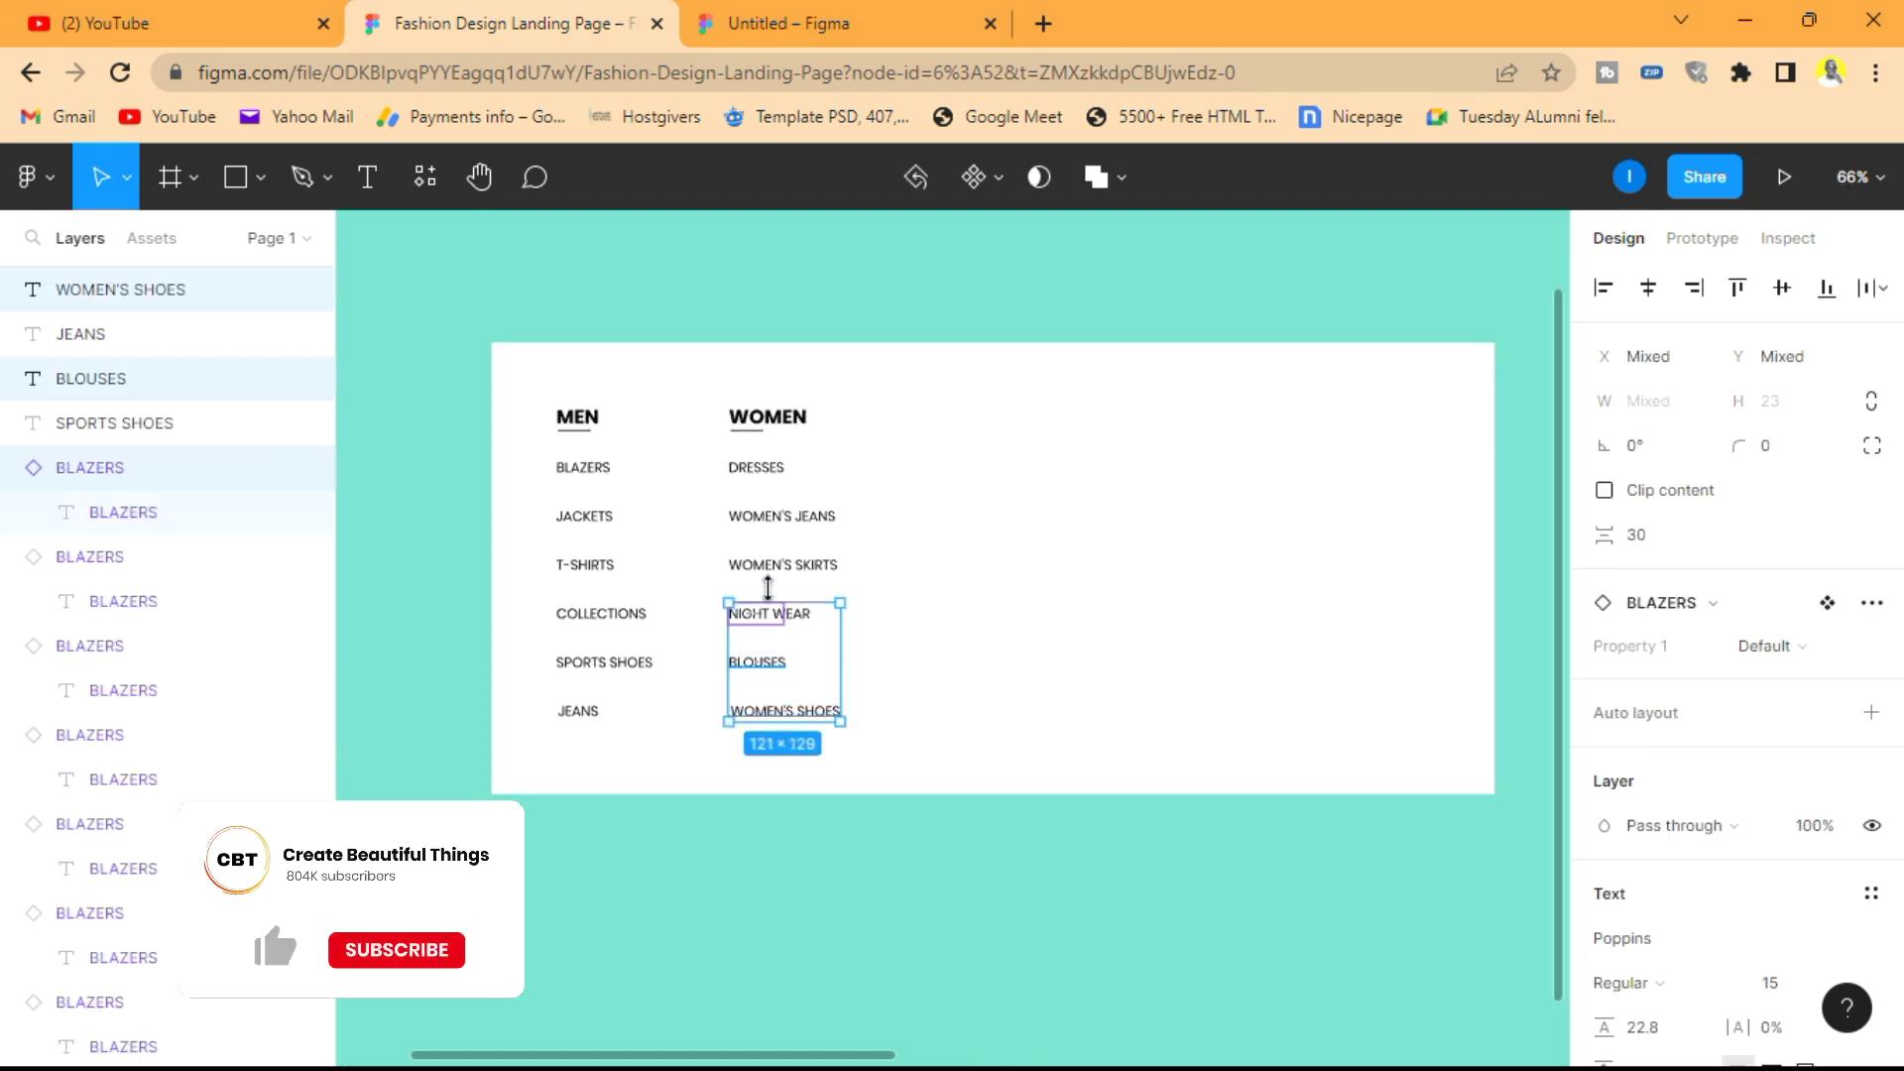
pyautogui.keyDown('shift'); pyautogui.click(781, 568); pyautogui.keyUp('shift')
pyautogui.keyDown('shift'); pyautogui.click(774, 516); pyautogui.keyUp('shift')
pyautogui.keyDown('shift'); pyautogui.click(764, 469); pyautogui.keyUp('shift')
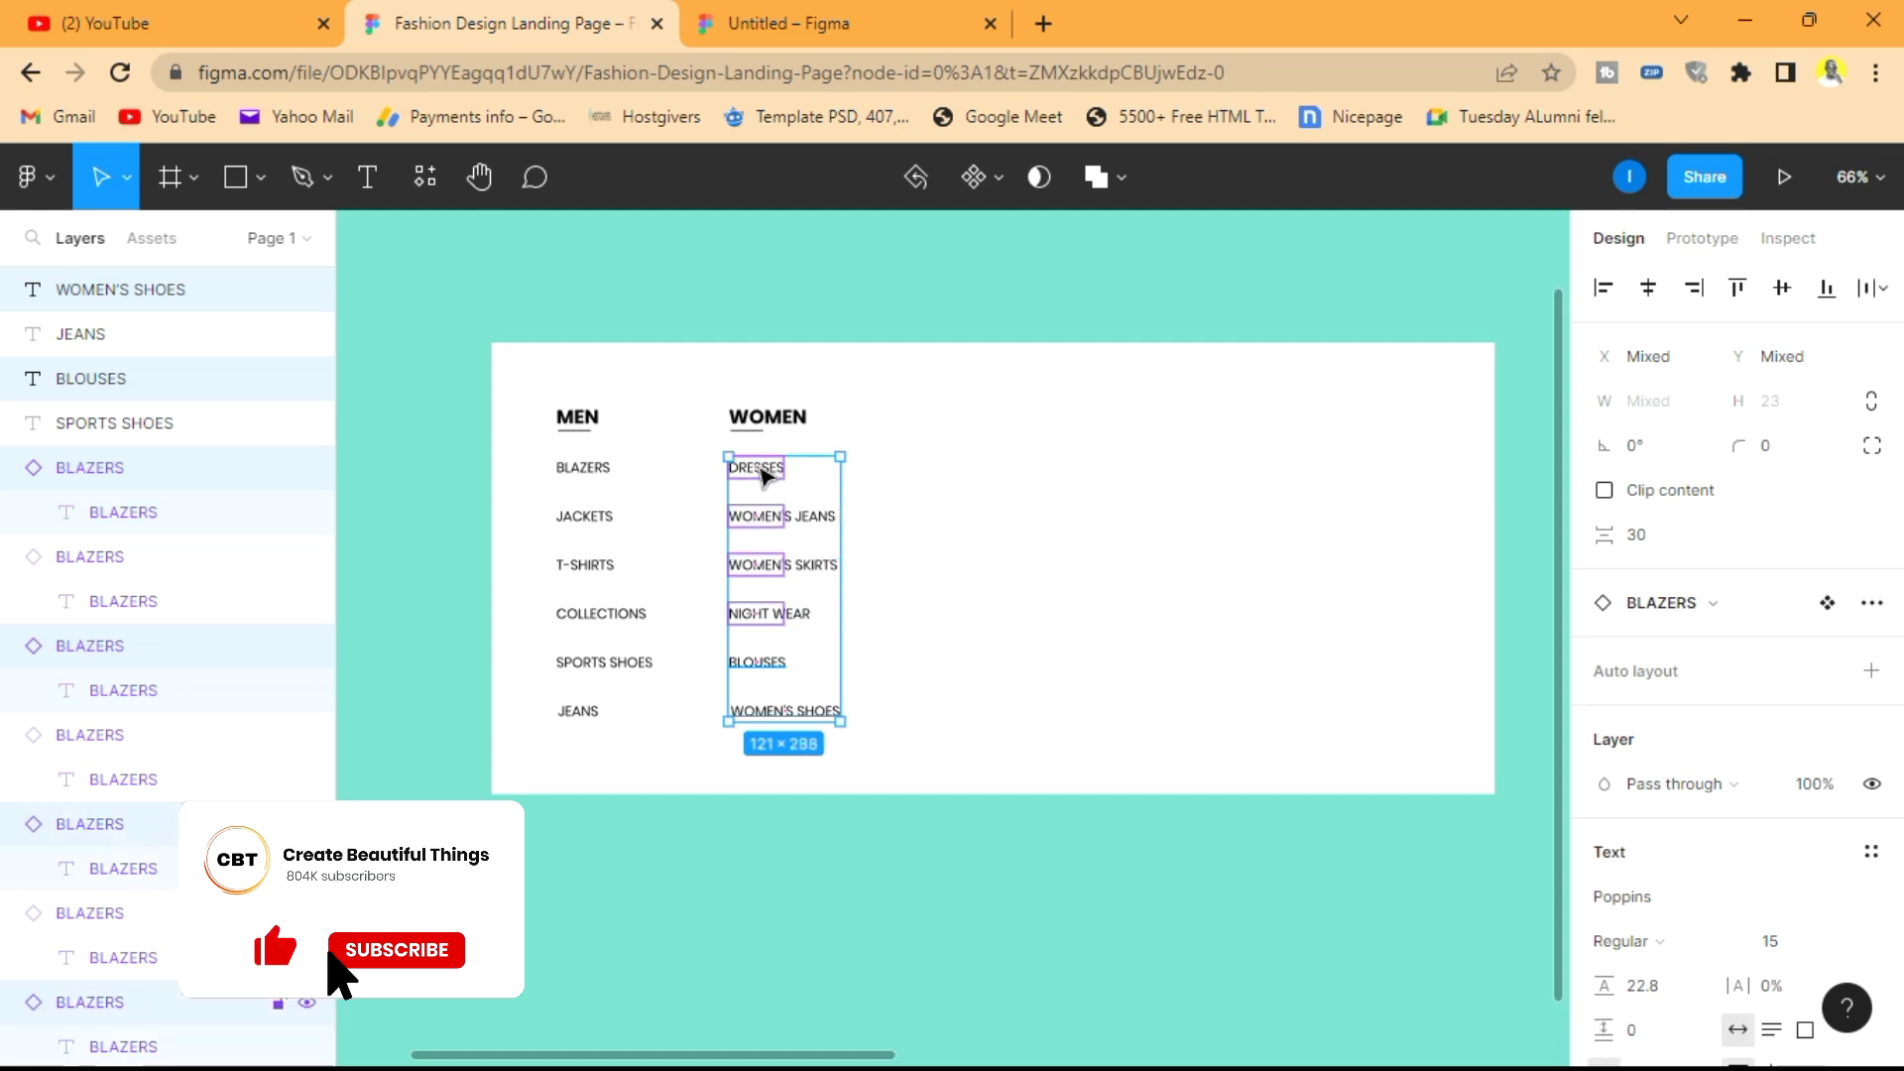
pyautogui.keyDown('shift'); pyautogui.click(760, 427); pyautogui.keyUp('shift')
pyautogui.scroll(4, 759, 430)
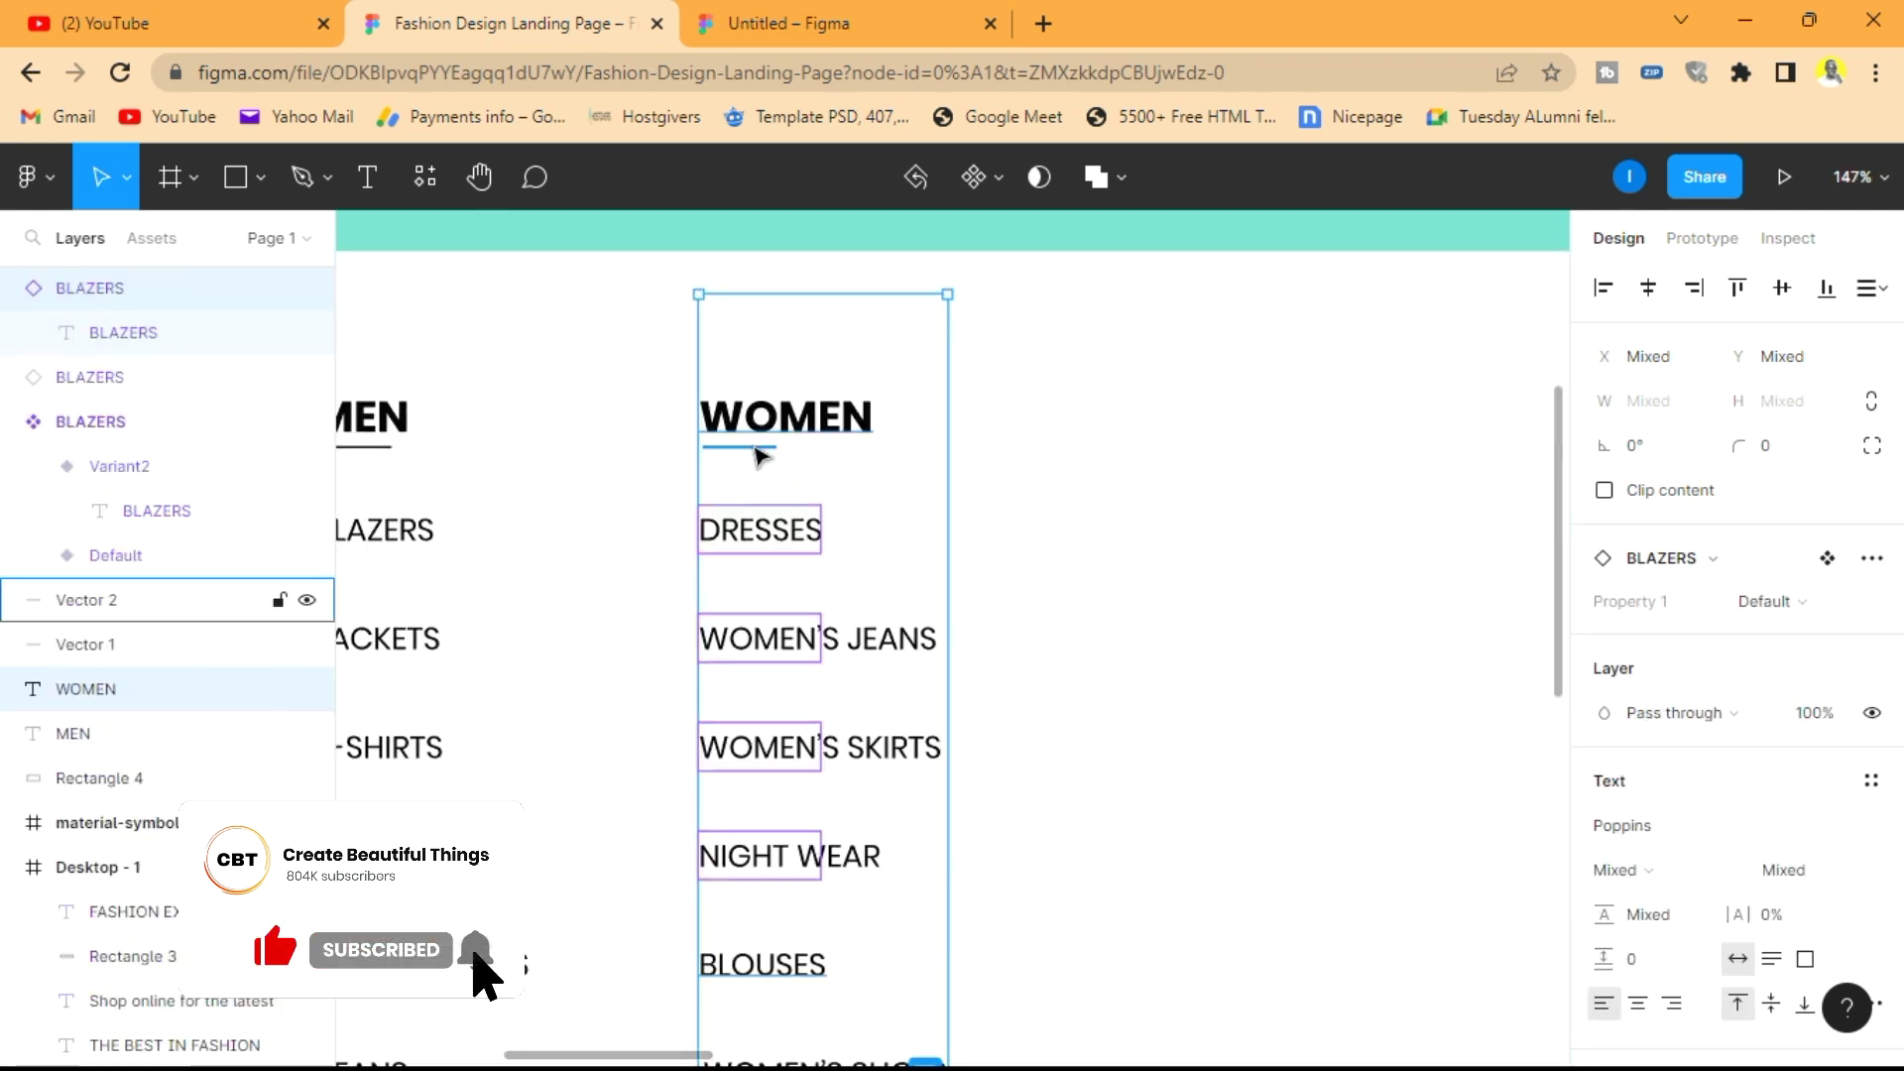
pyautogui.scroll(-3, 893, 476)
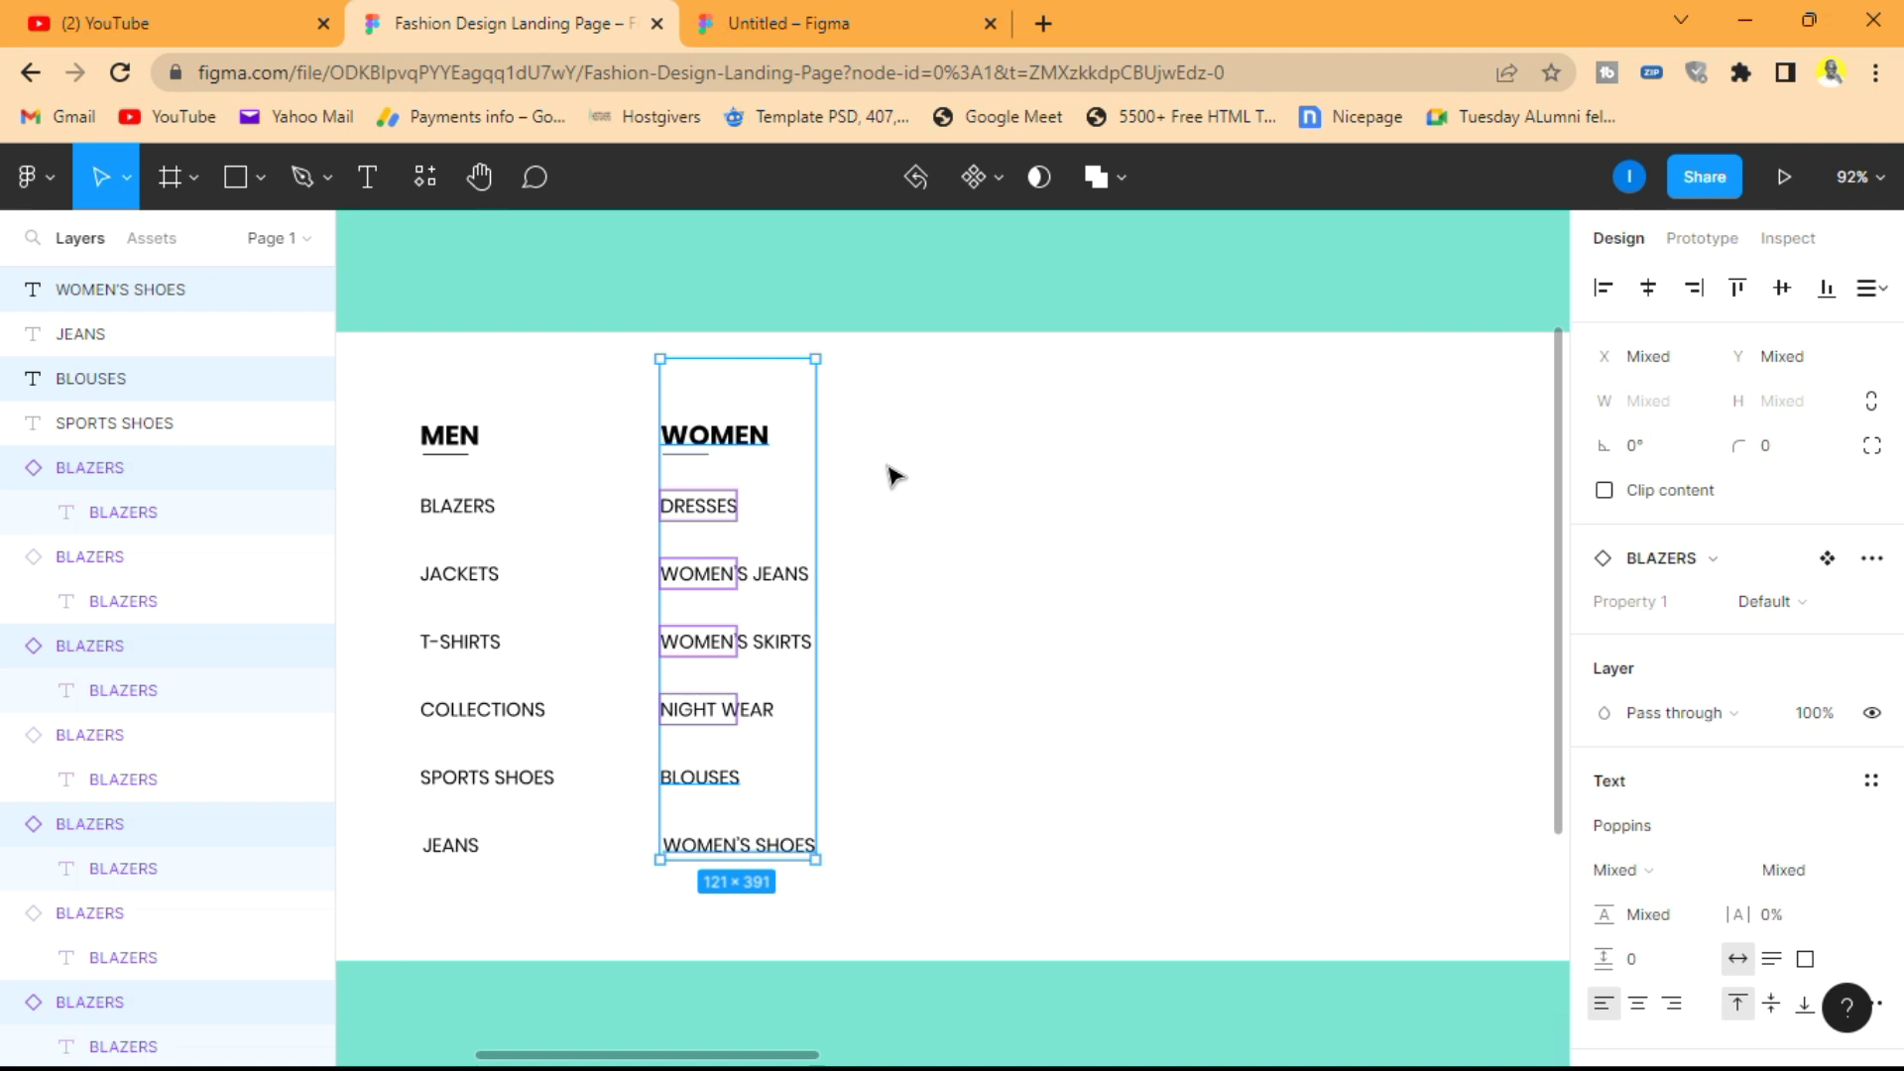
pyautogui.moveTo(760, 454); pyautogui.dragTo(1004, 446)
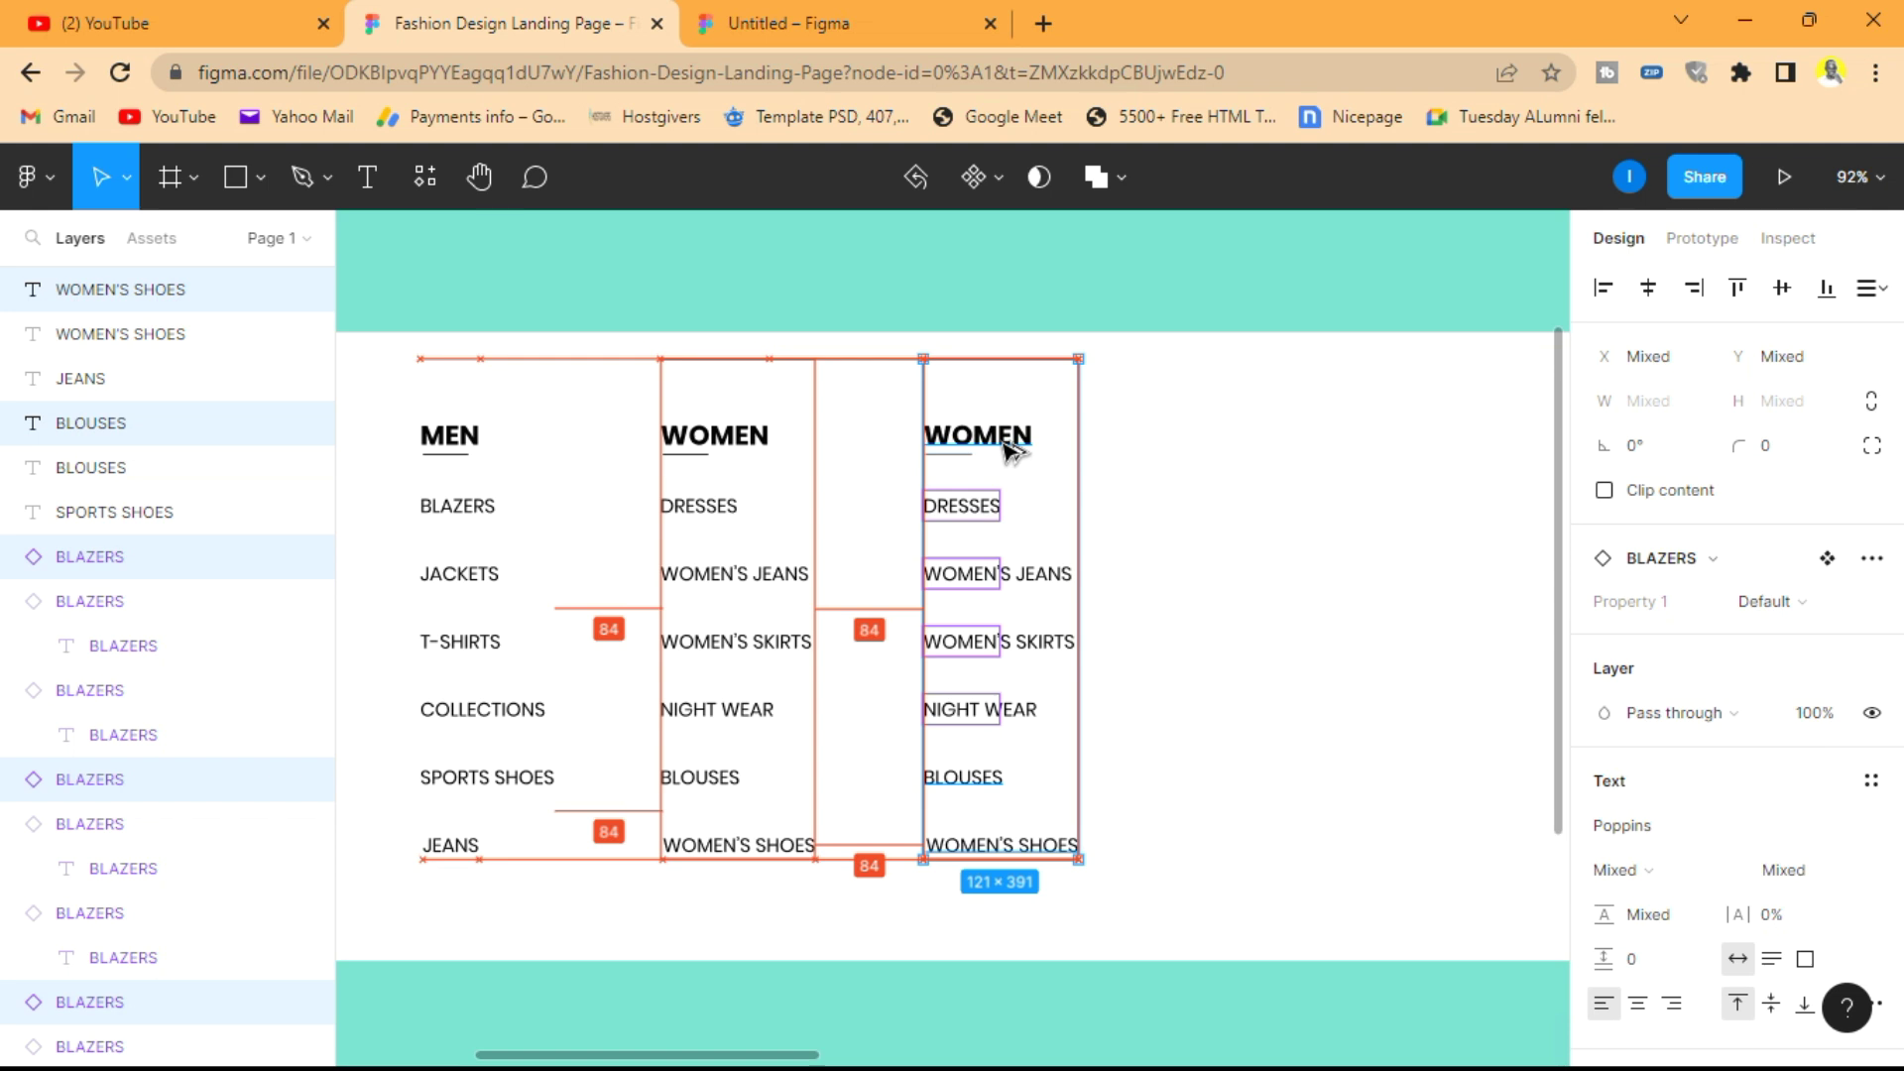
pyautogui.click(1140, 427)
# - Change the heading of the third column from WOMEN to ACCESSORIES
pyautogui.scroll(3, 1042, 369)
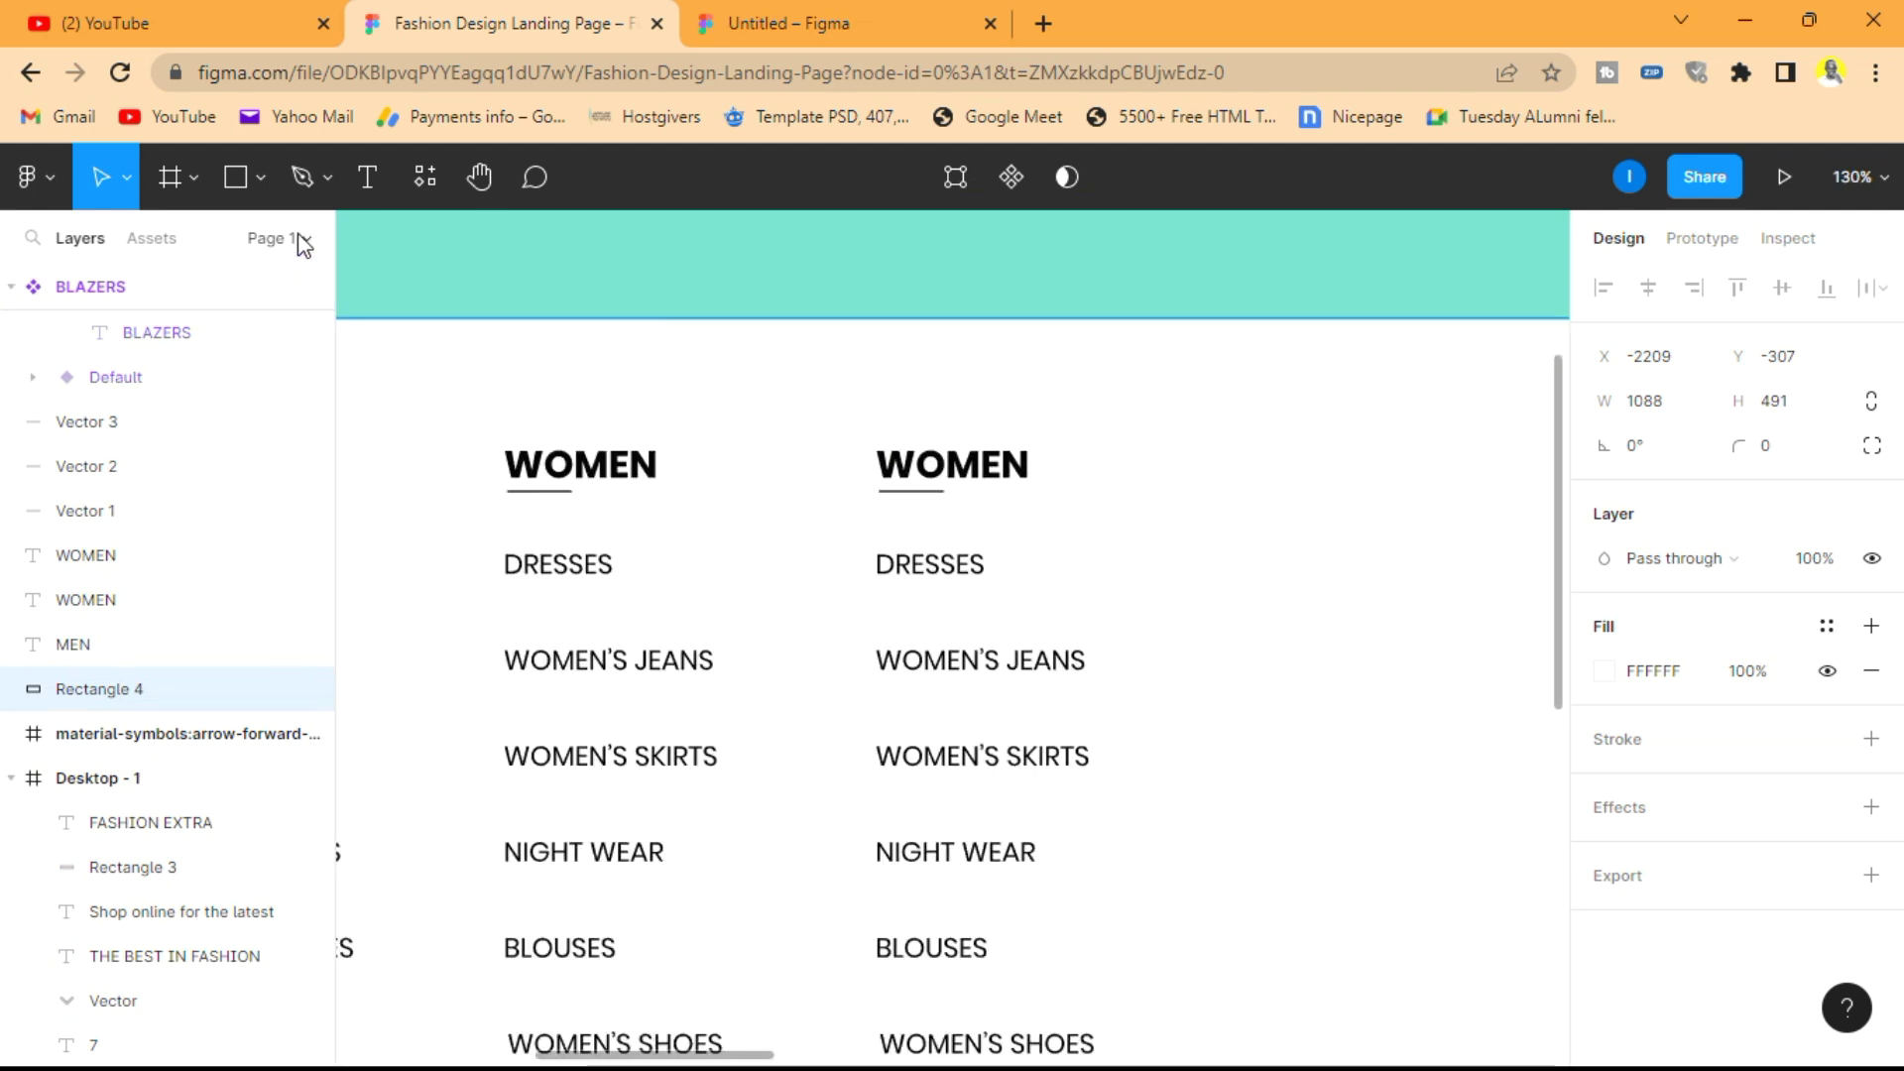
pyautogui.click(367, 176)
pyautogui.click(987, 454)
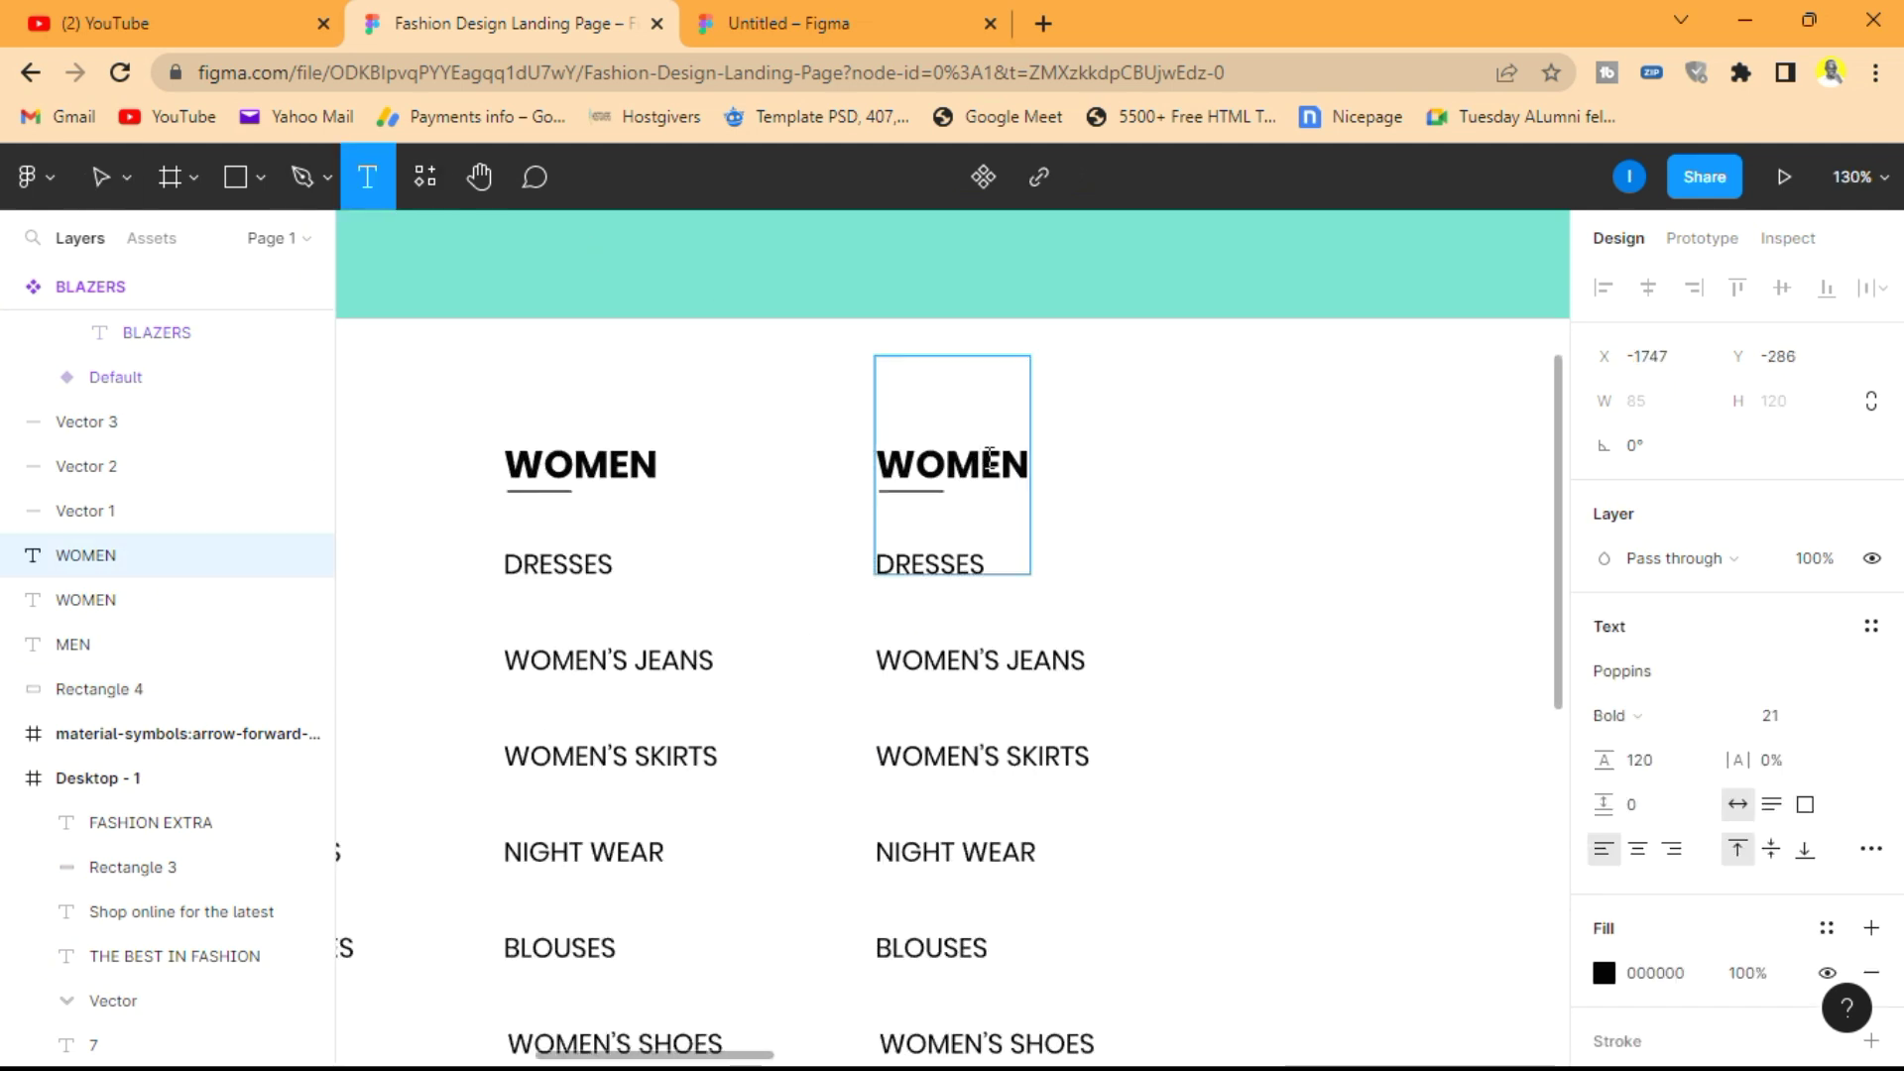
pyautogui.press('Right')
pyautogui.press('Right')
pyautogui.press('BackSpace')
pyautogui.press('BackSpace')
pyautogui.press('BackSpace')
pyautogui.press('BackSpace')
pyautogui.press('BackSpace')
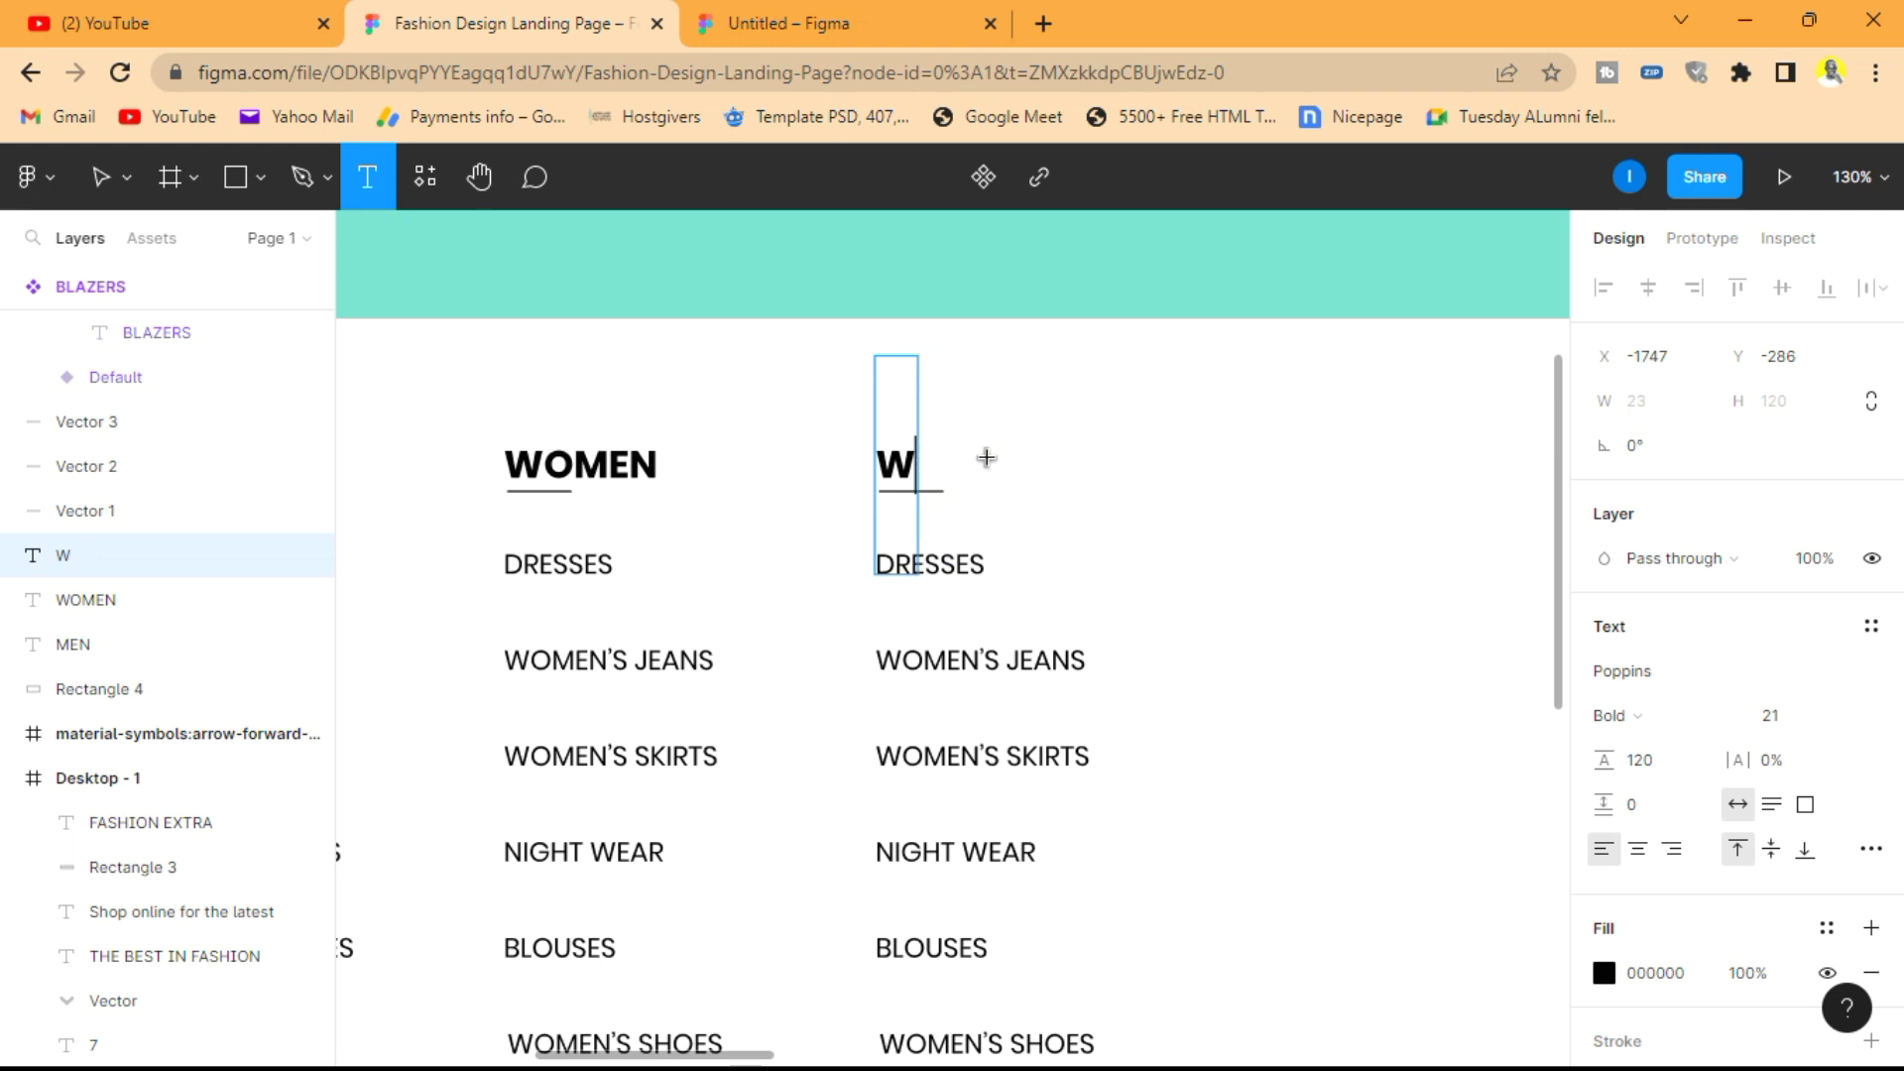
pyautogui.write('ACCE')
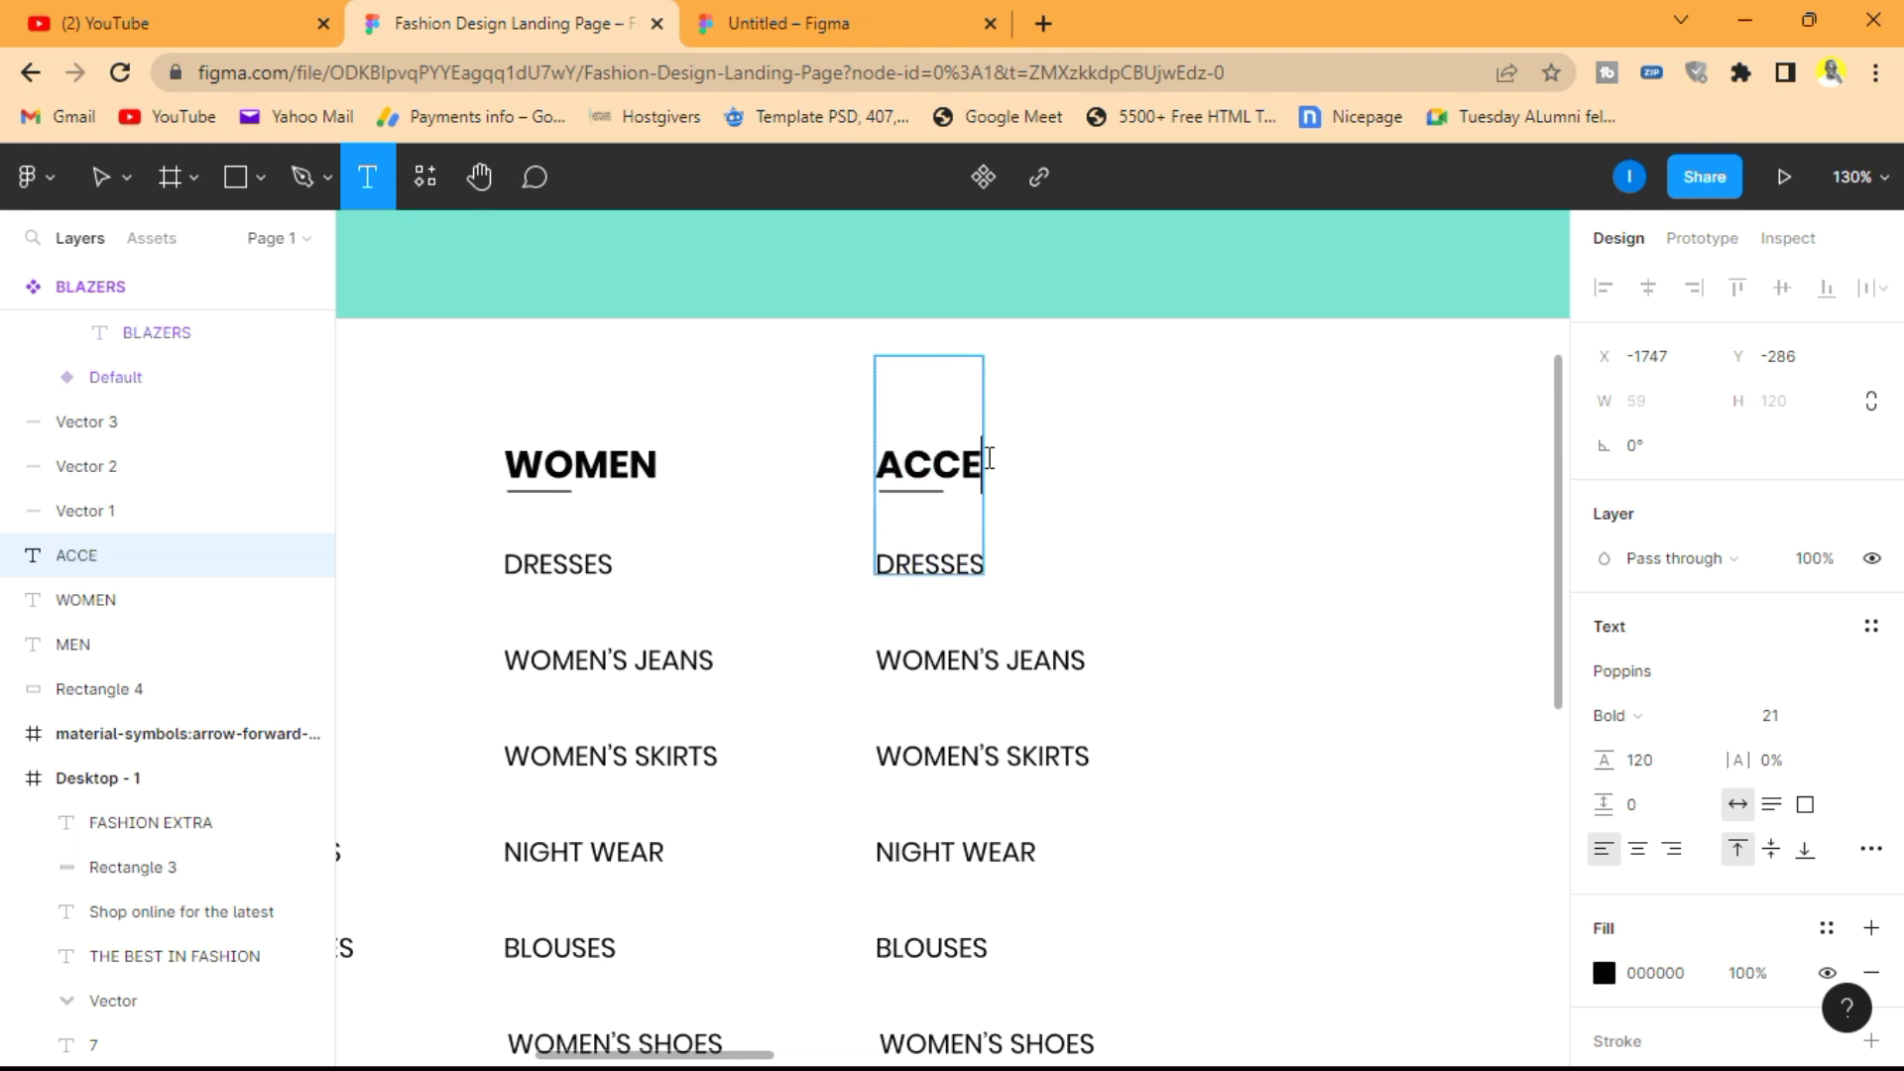
pyautogui.write('SSORIES')
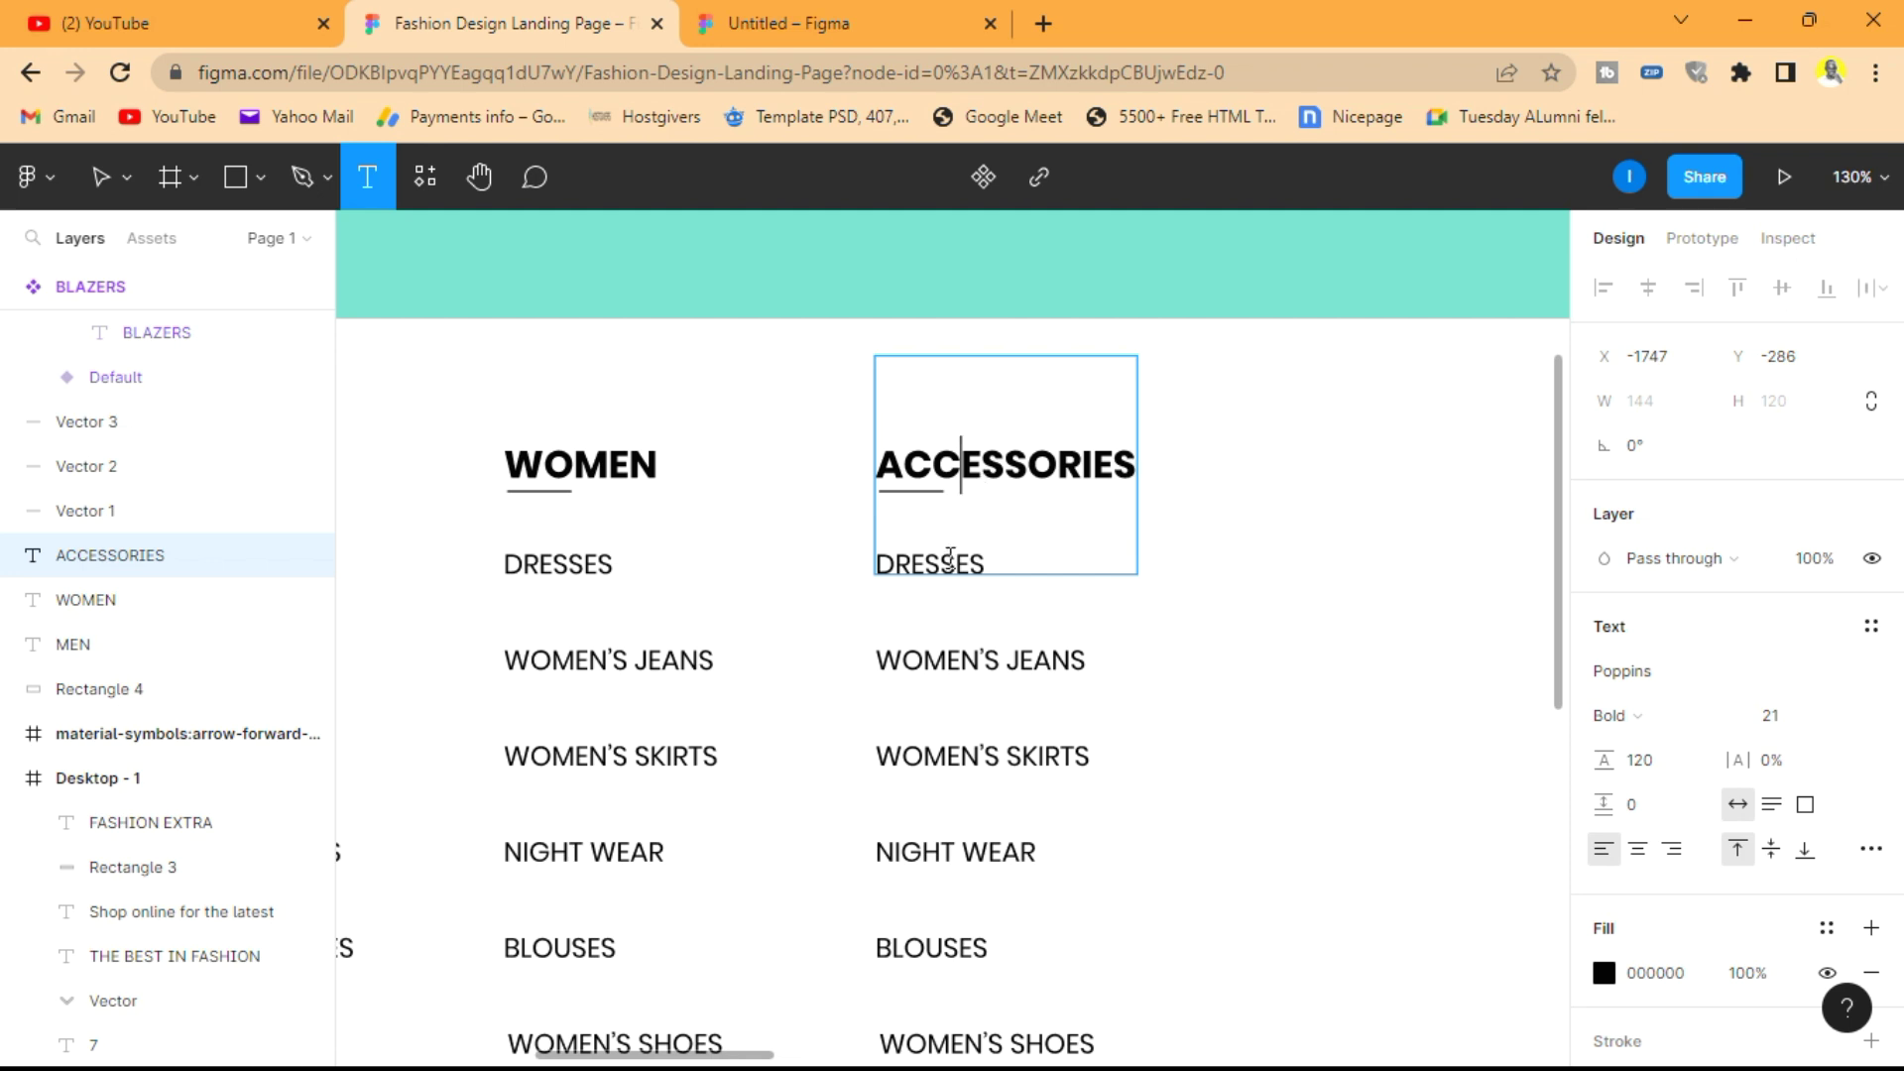
# - Change the DRESSES link in the ACCESSORIES column to SUNGLASSES
pyautogui.click(984, 659)
pyautogui.click(941, 563)
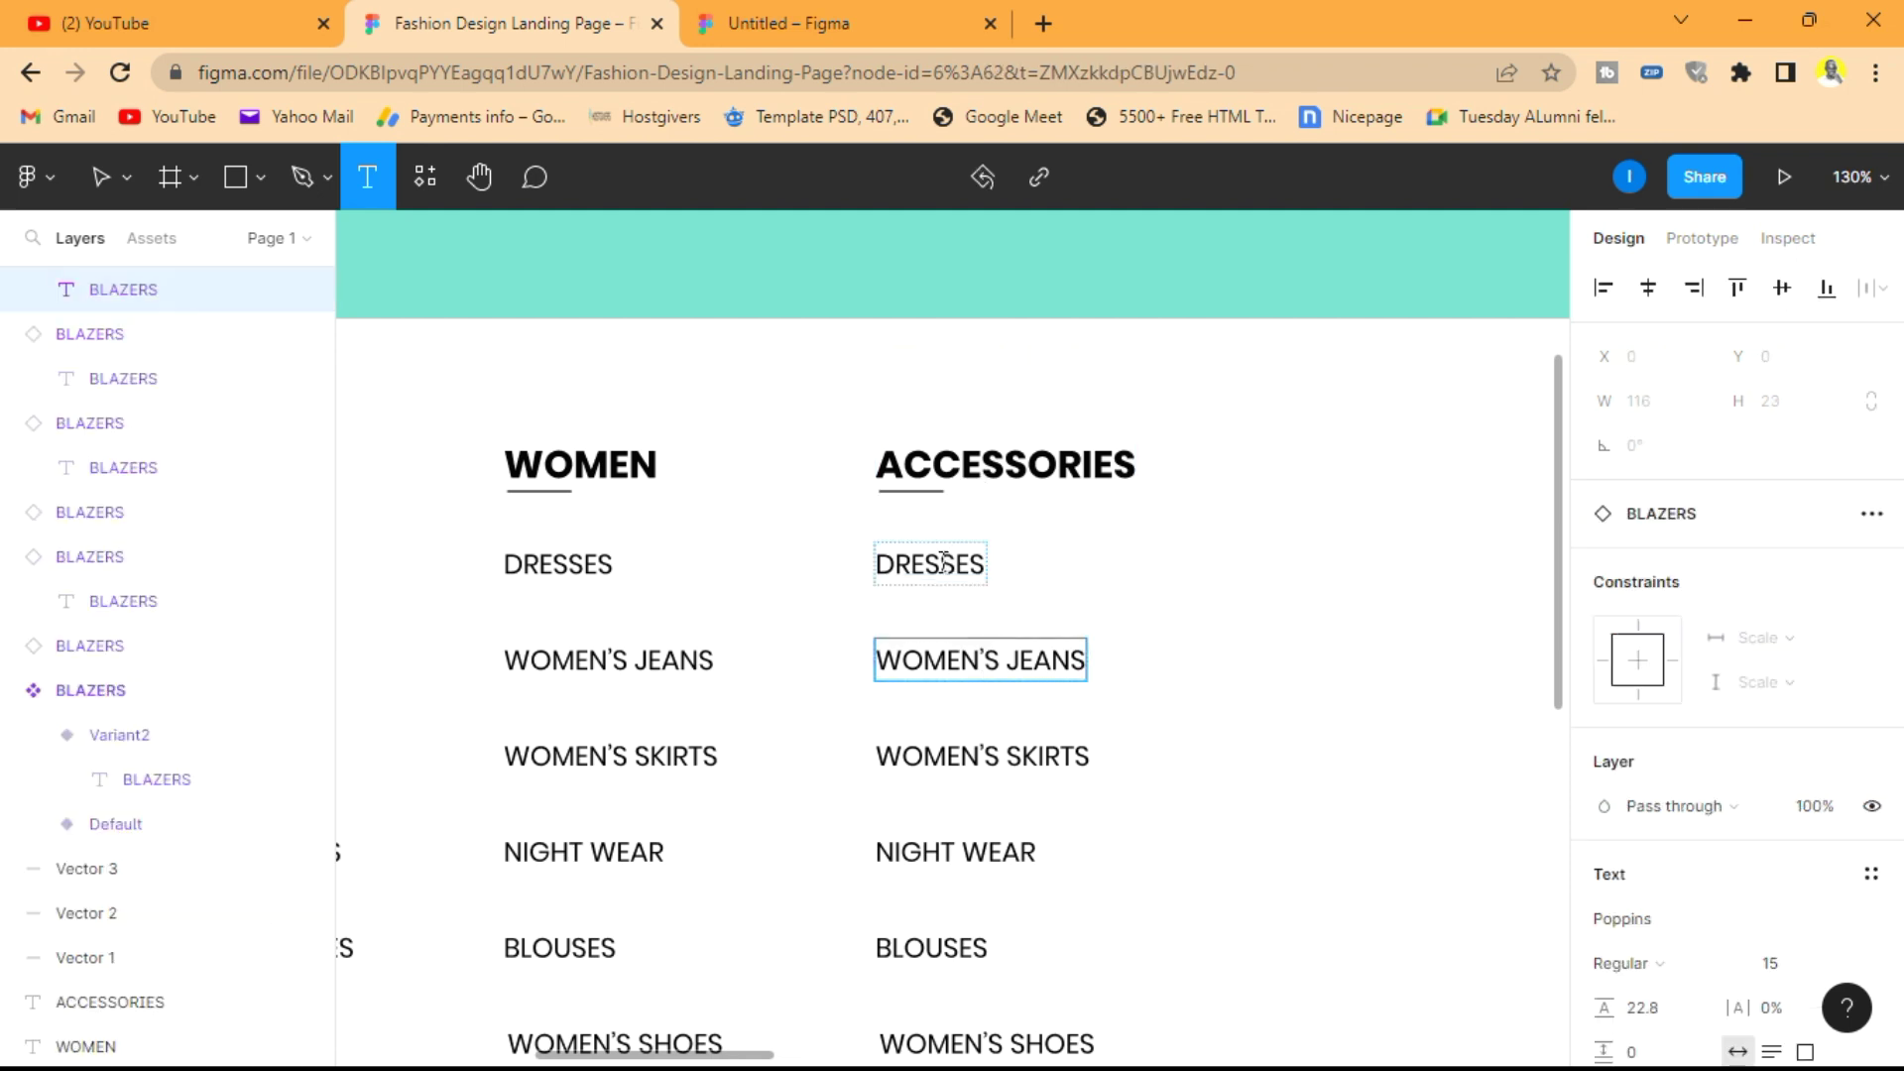
pyautogui.doubleClick(944, 561)
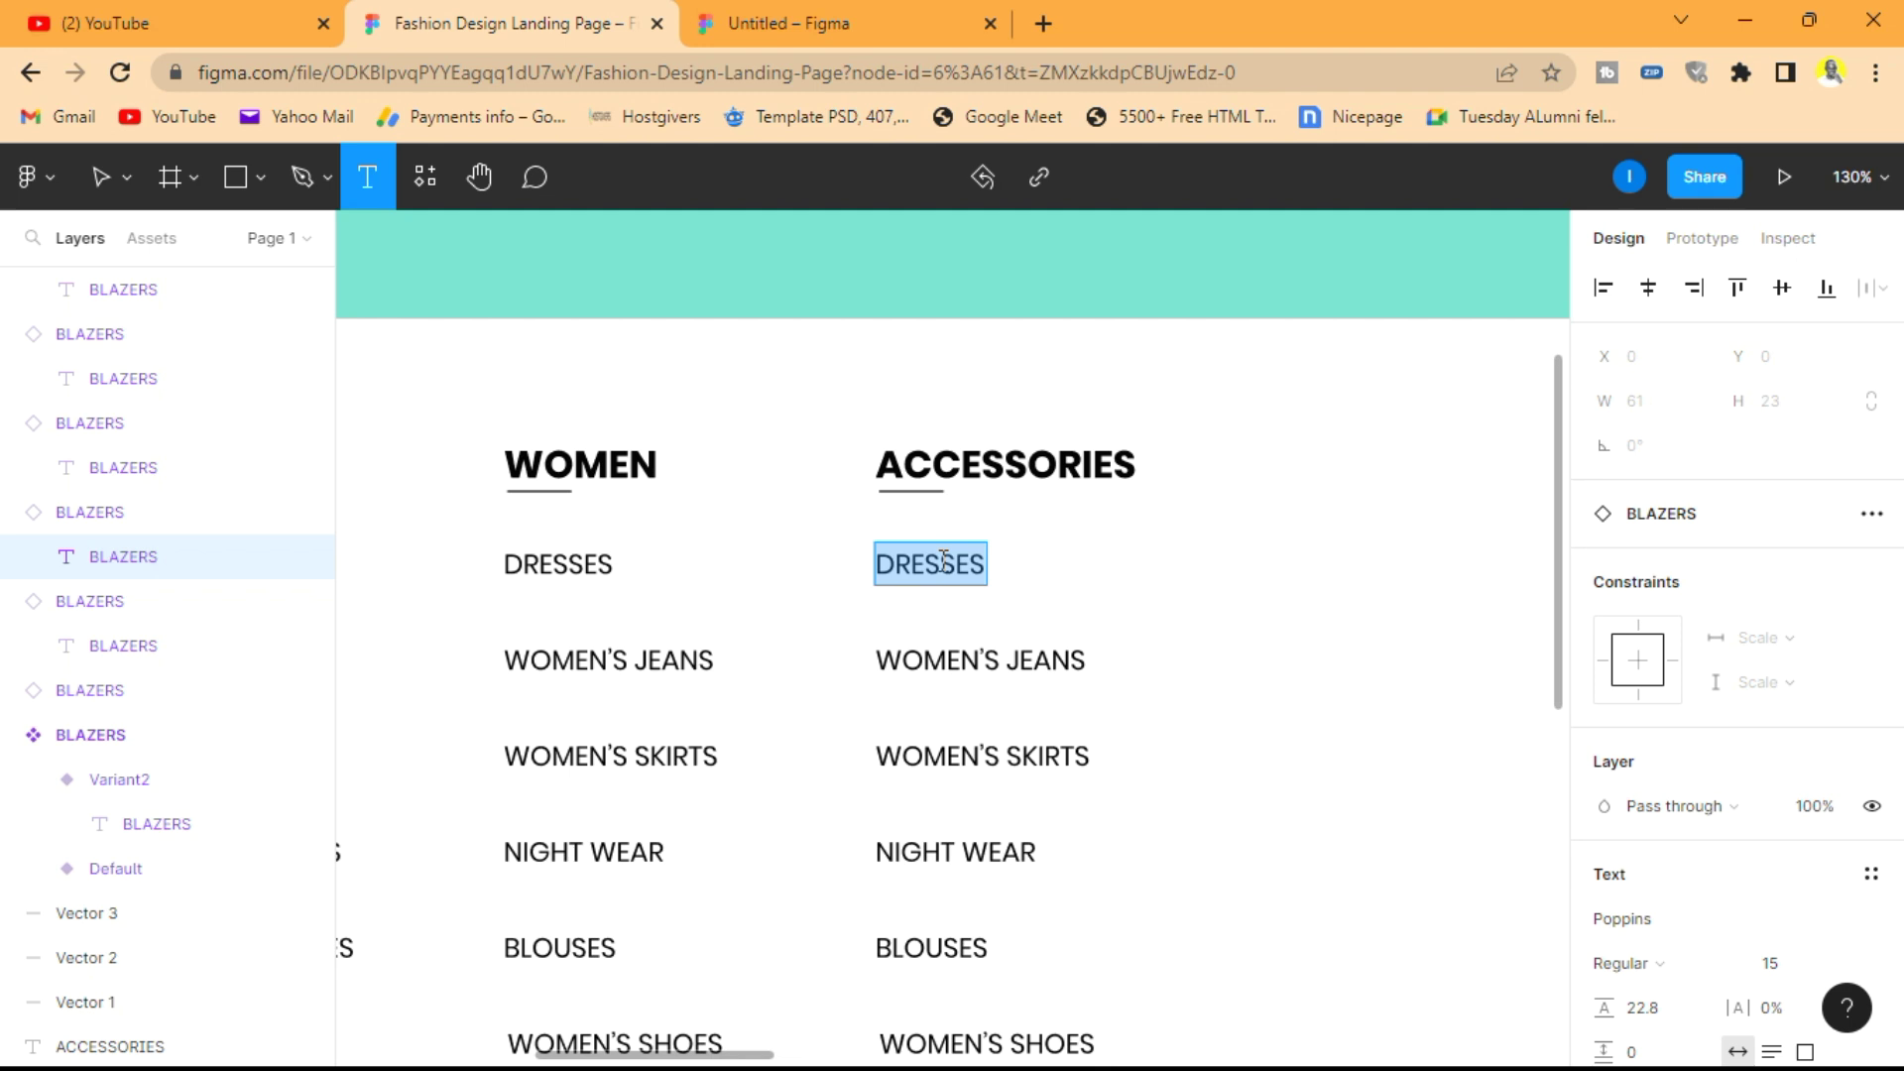
pyautogui.write('SUNGLASSES')
pyautogui.click(996, 642)
pyautogui.press('Escape')
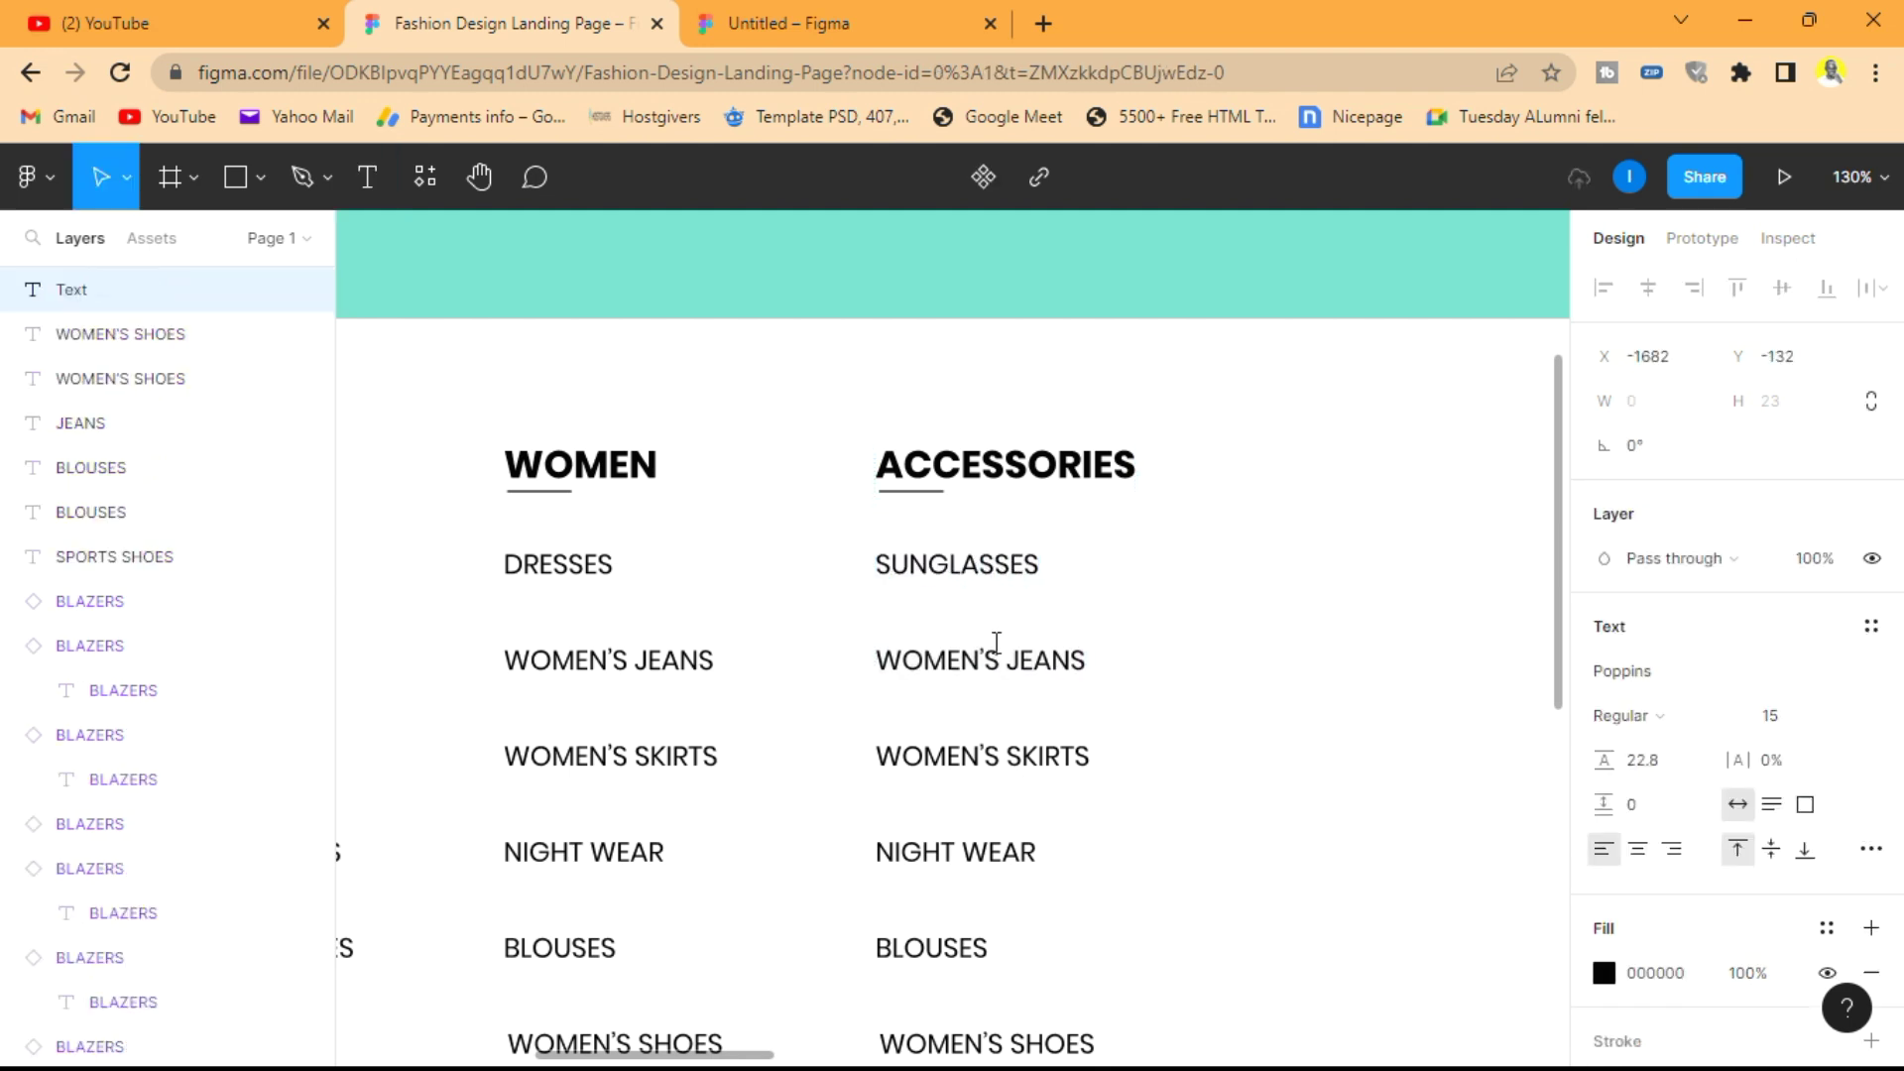
pyautogui.write('WATCHES')
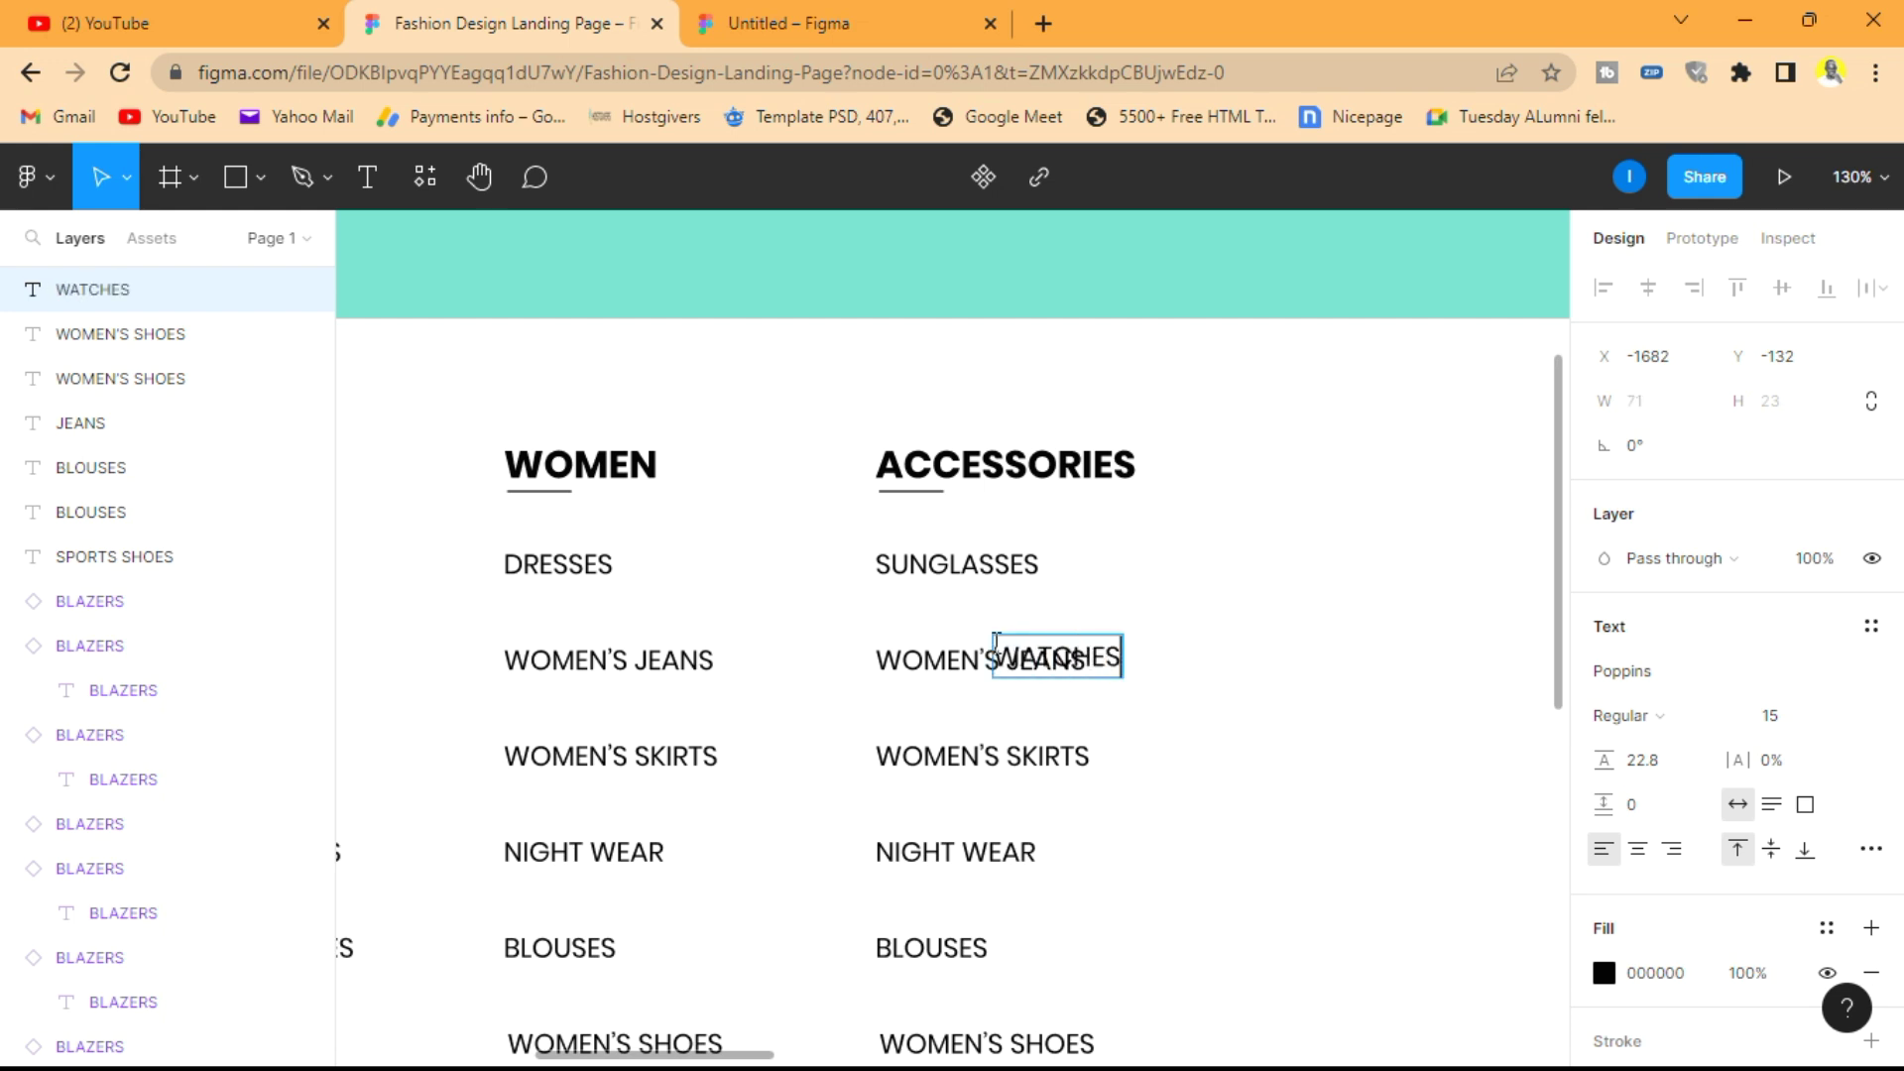
pyautogui.hotkey('ctrl', 'z')
pyautogui.hotkey('ctrl', 'z')
# - Change the WOMEN'S JEANS and WOMEN'S SKIRTS links in the ACCESSORIES column to WATCHES and JEWELLRY
pyautogui.click(1019, 662)
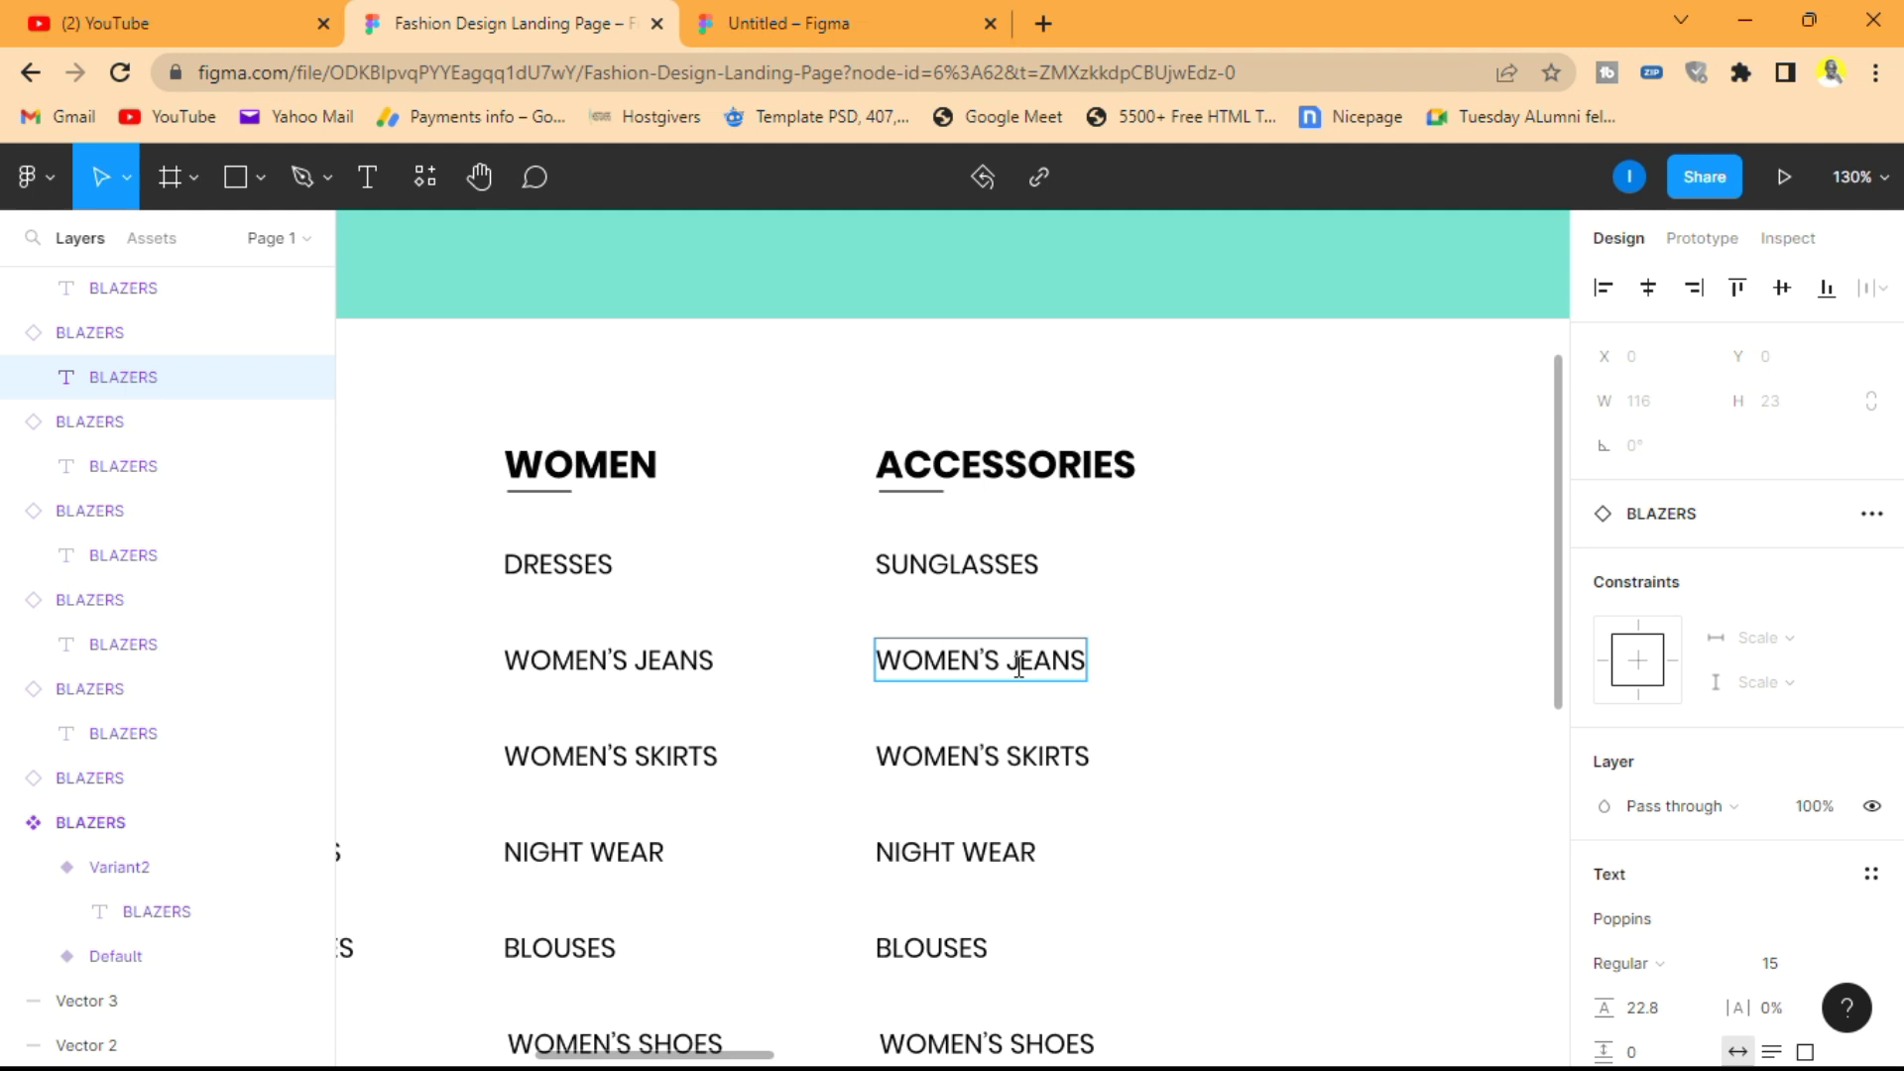
pyautogui.doubleClick(1019, 662)
pyautogui.write('WATCHES')
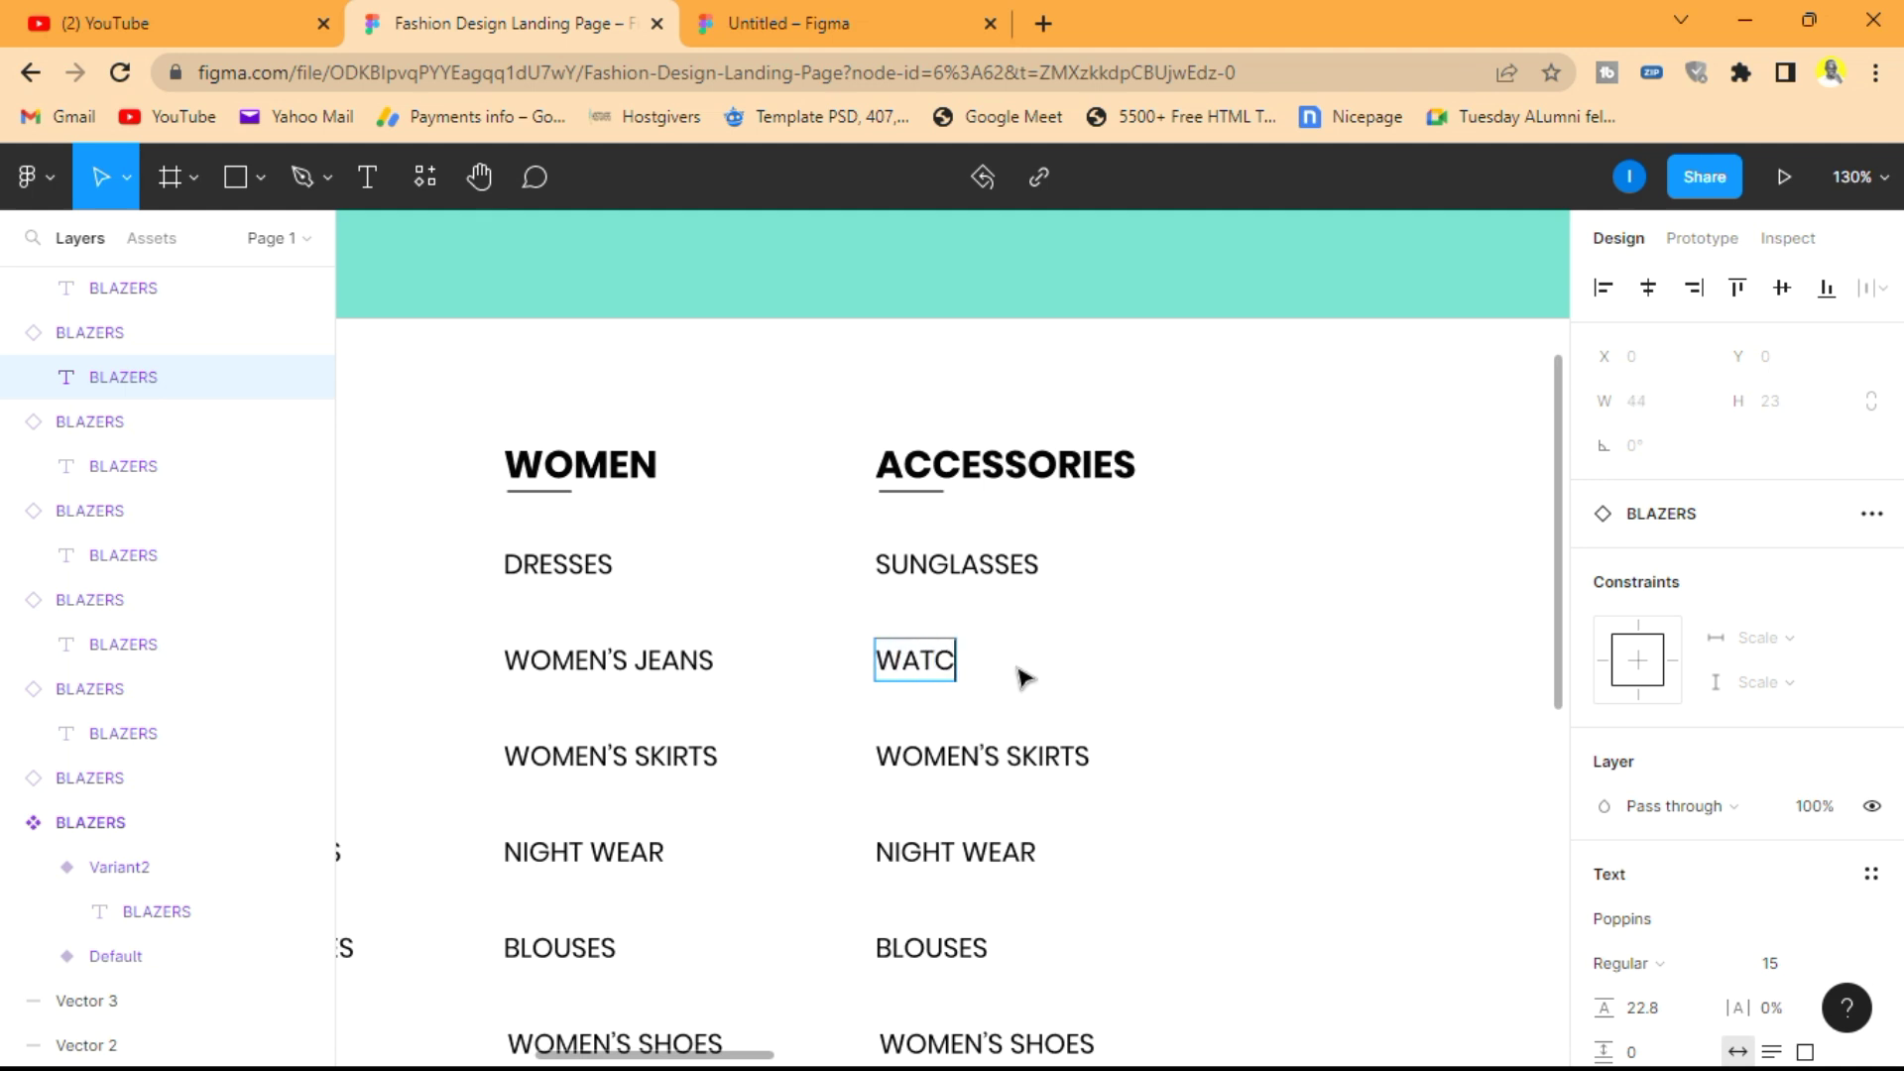
pyautogui.click(1030, 744)
pyautogui.doubleClick(1029, 744)
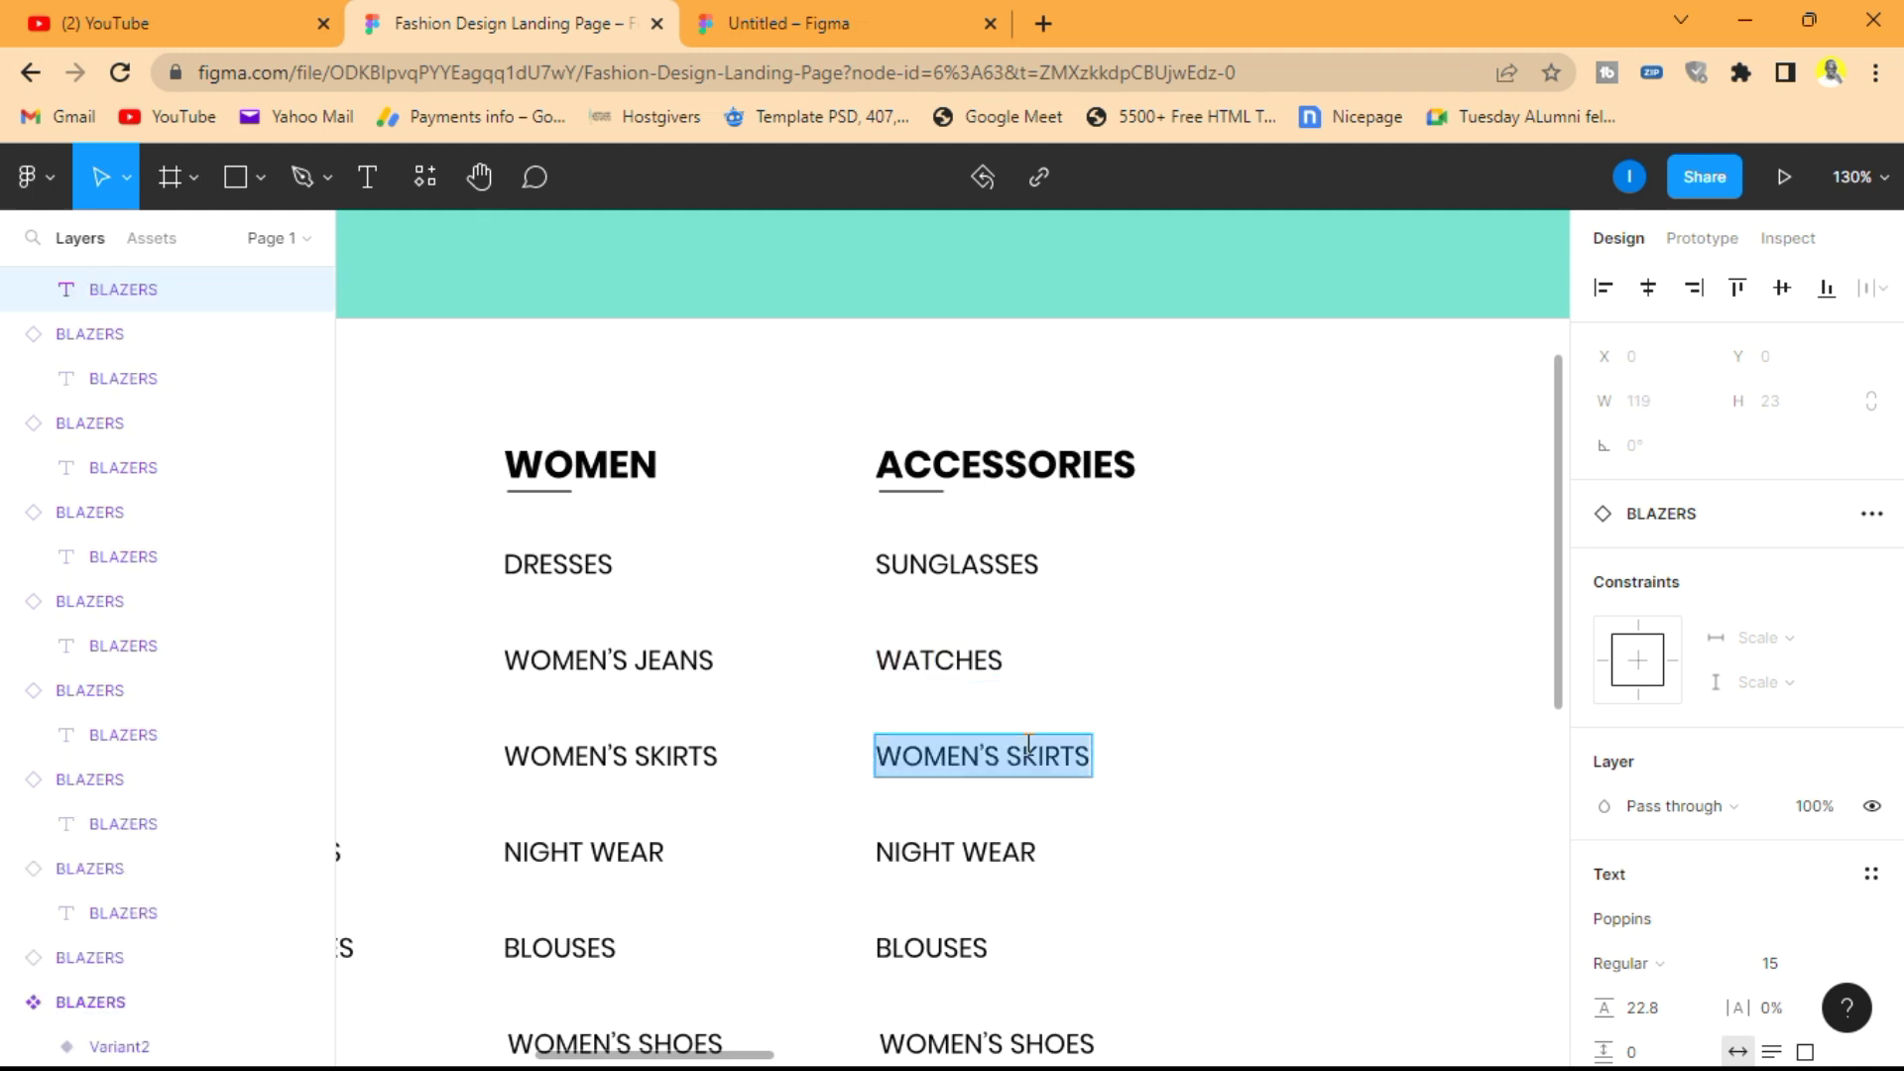
pyautogui.write('JEWELLRY')
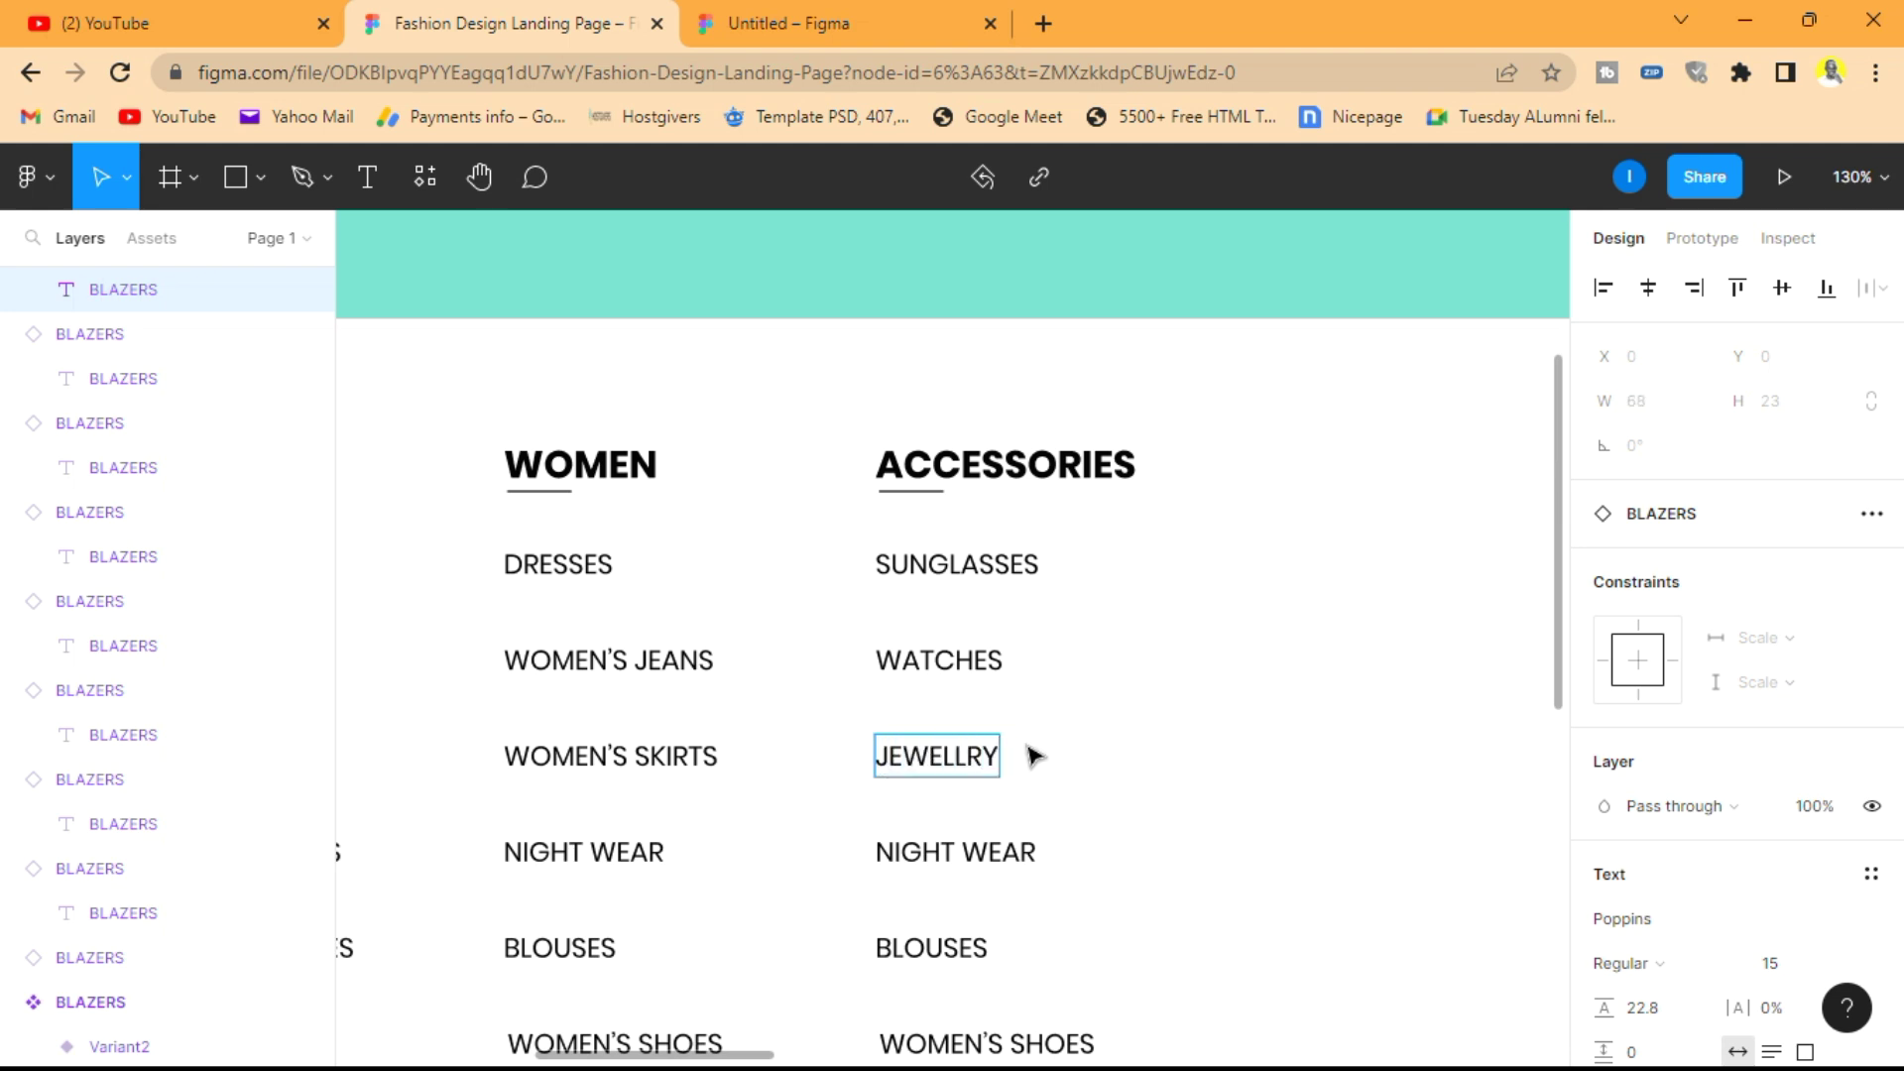
# - Change the NIGHT WEAR and BLOUSES links in the ACCESSORIES column to GLOVES and PERFUMES
pyautogui.click(1000, 849)
pyautogui.doubleClick(999, 845)
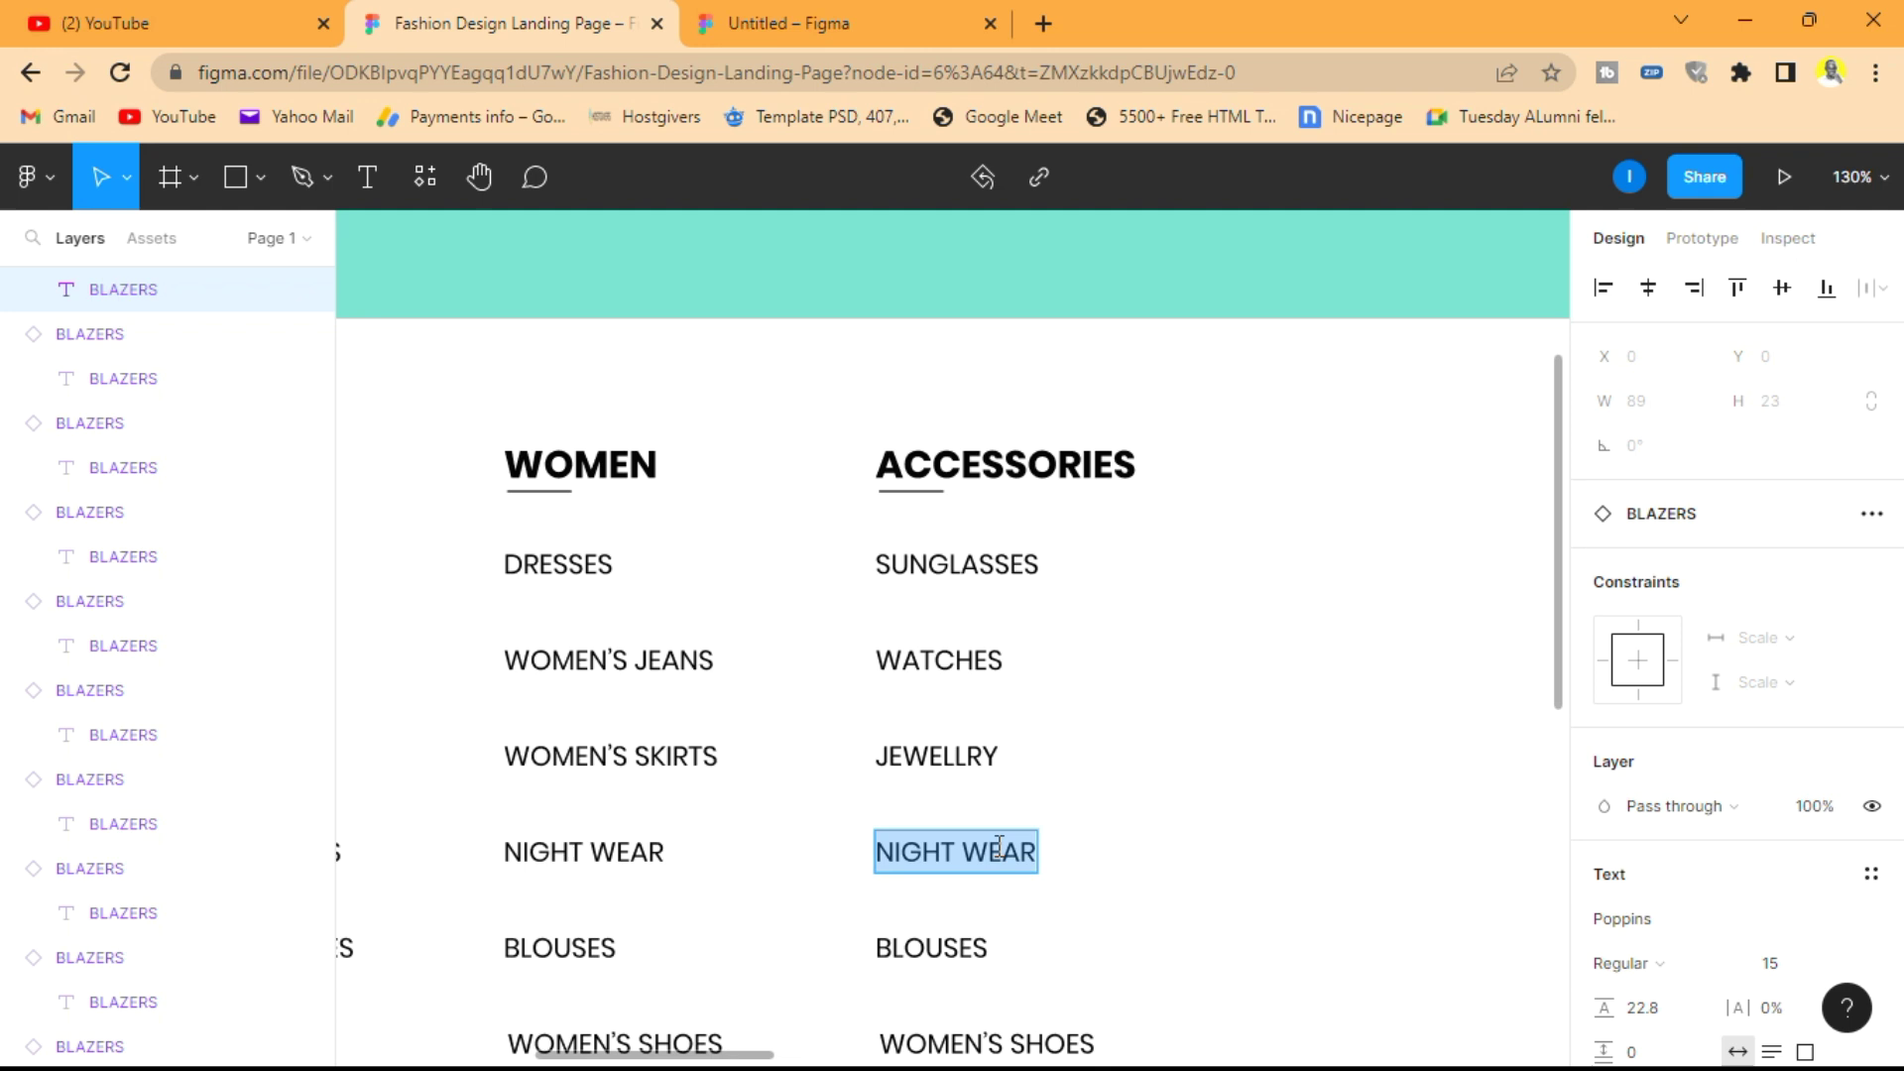
pyautogui.write('GLOVES')
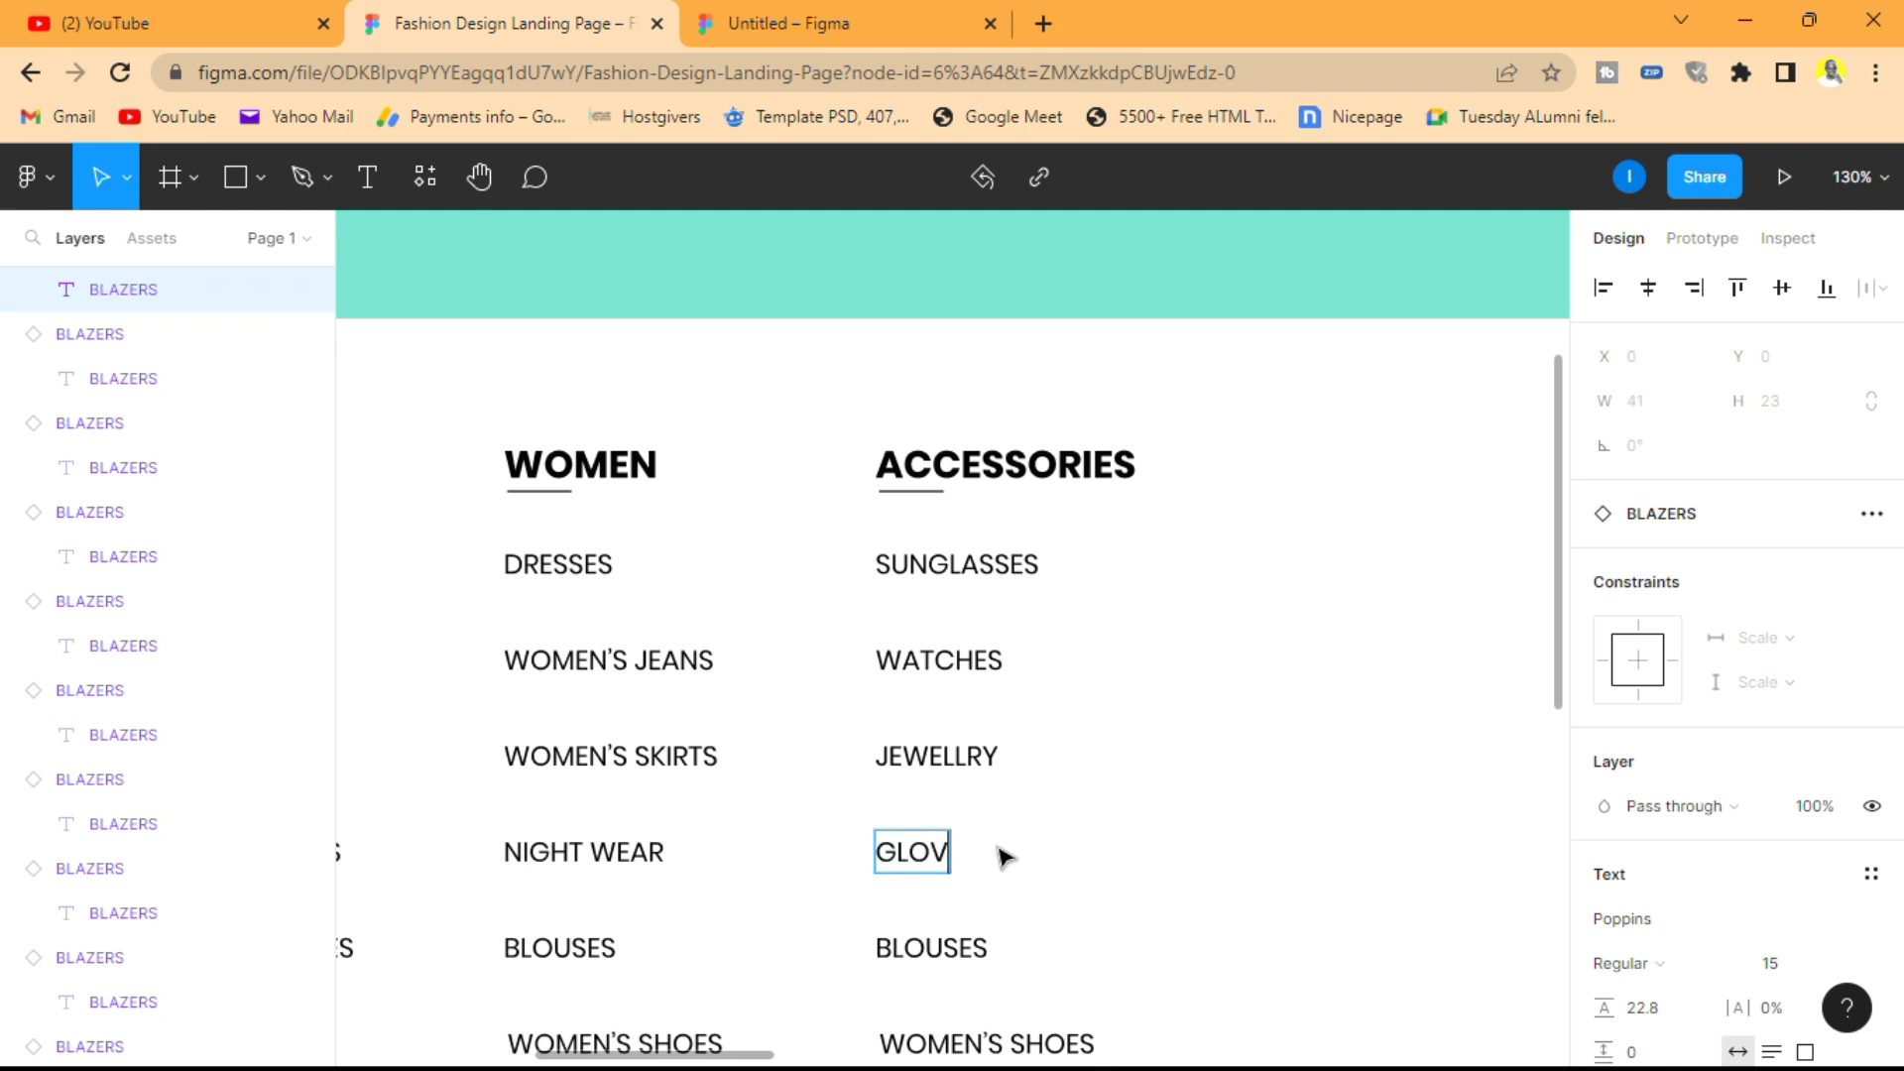
pyautogui.scroll(-1, 1047, 833)
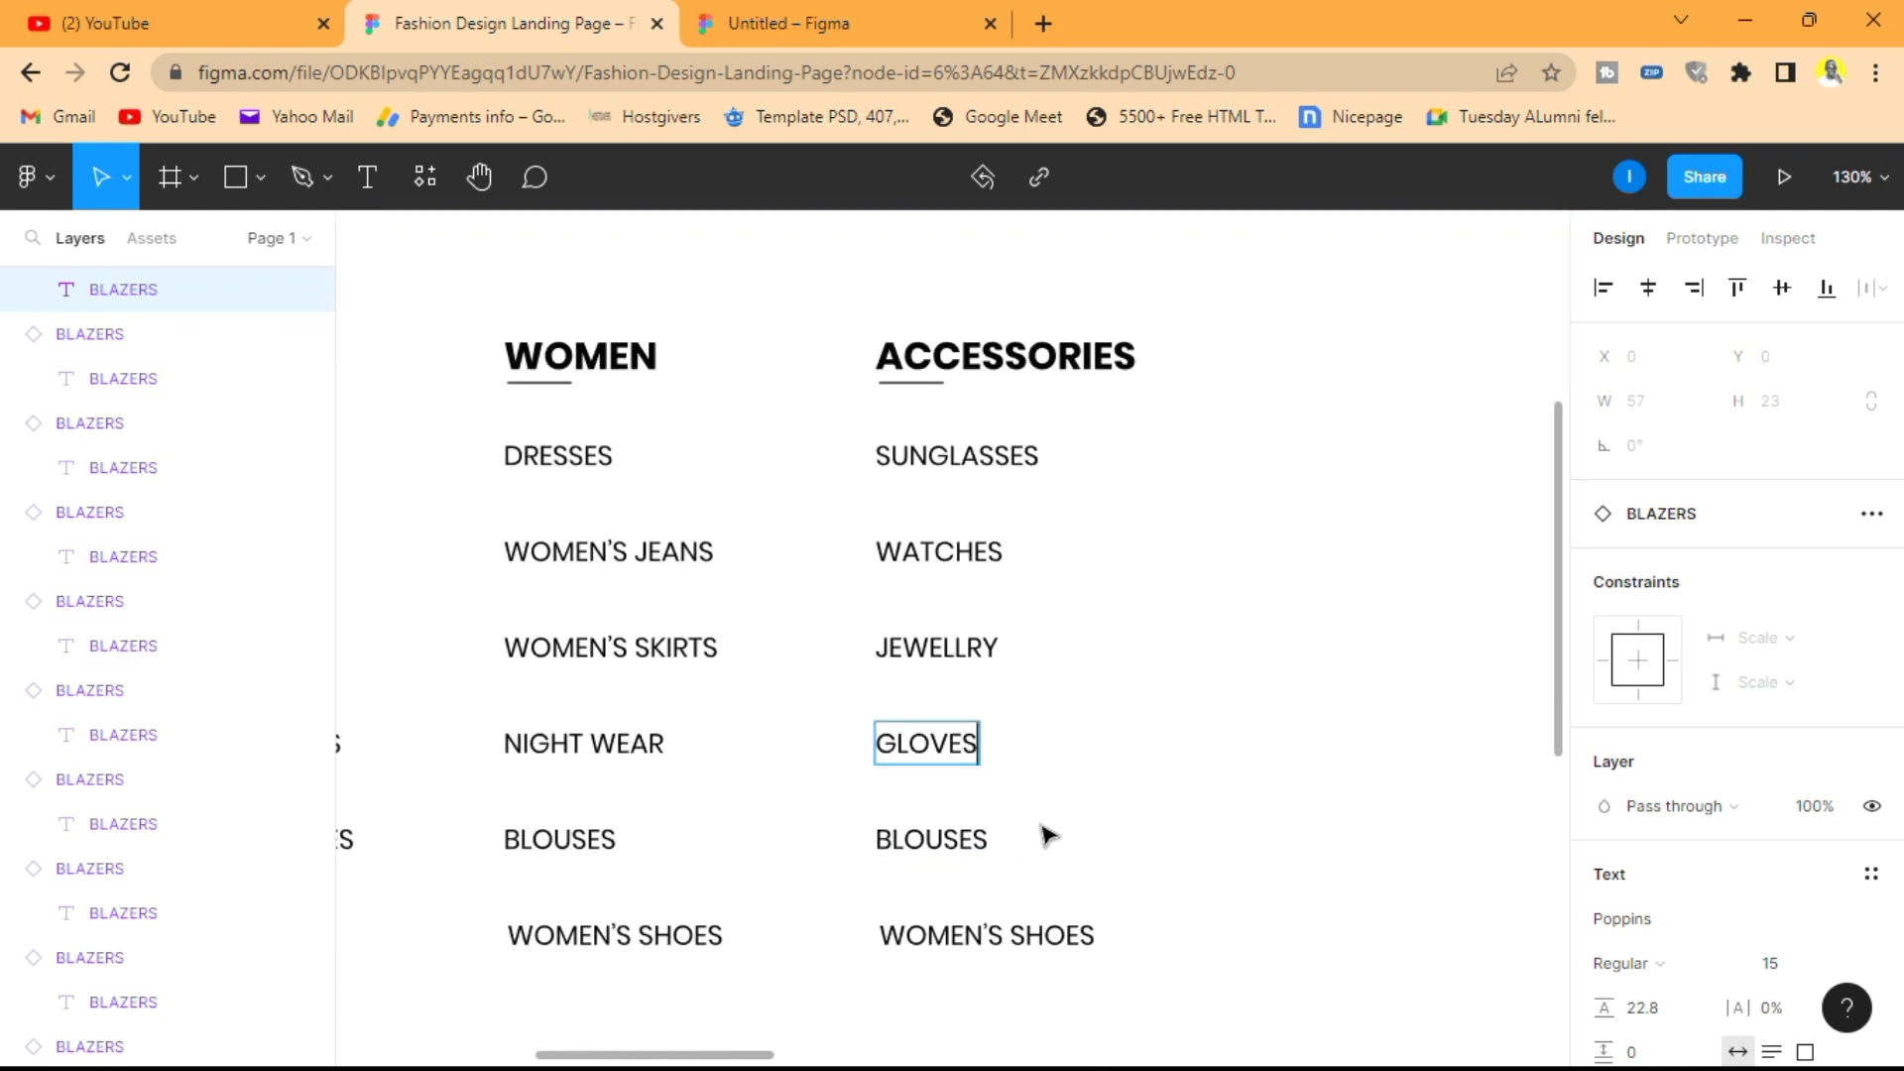
pyautogui.click(950, 839)
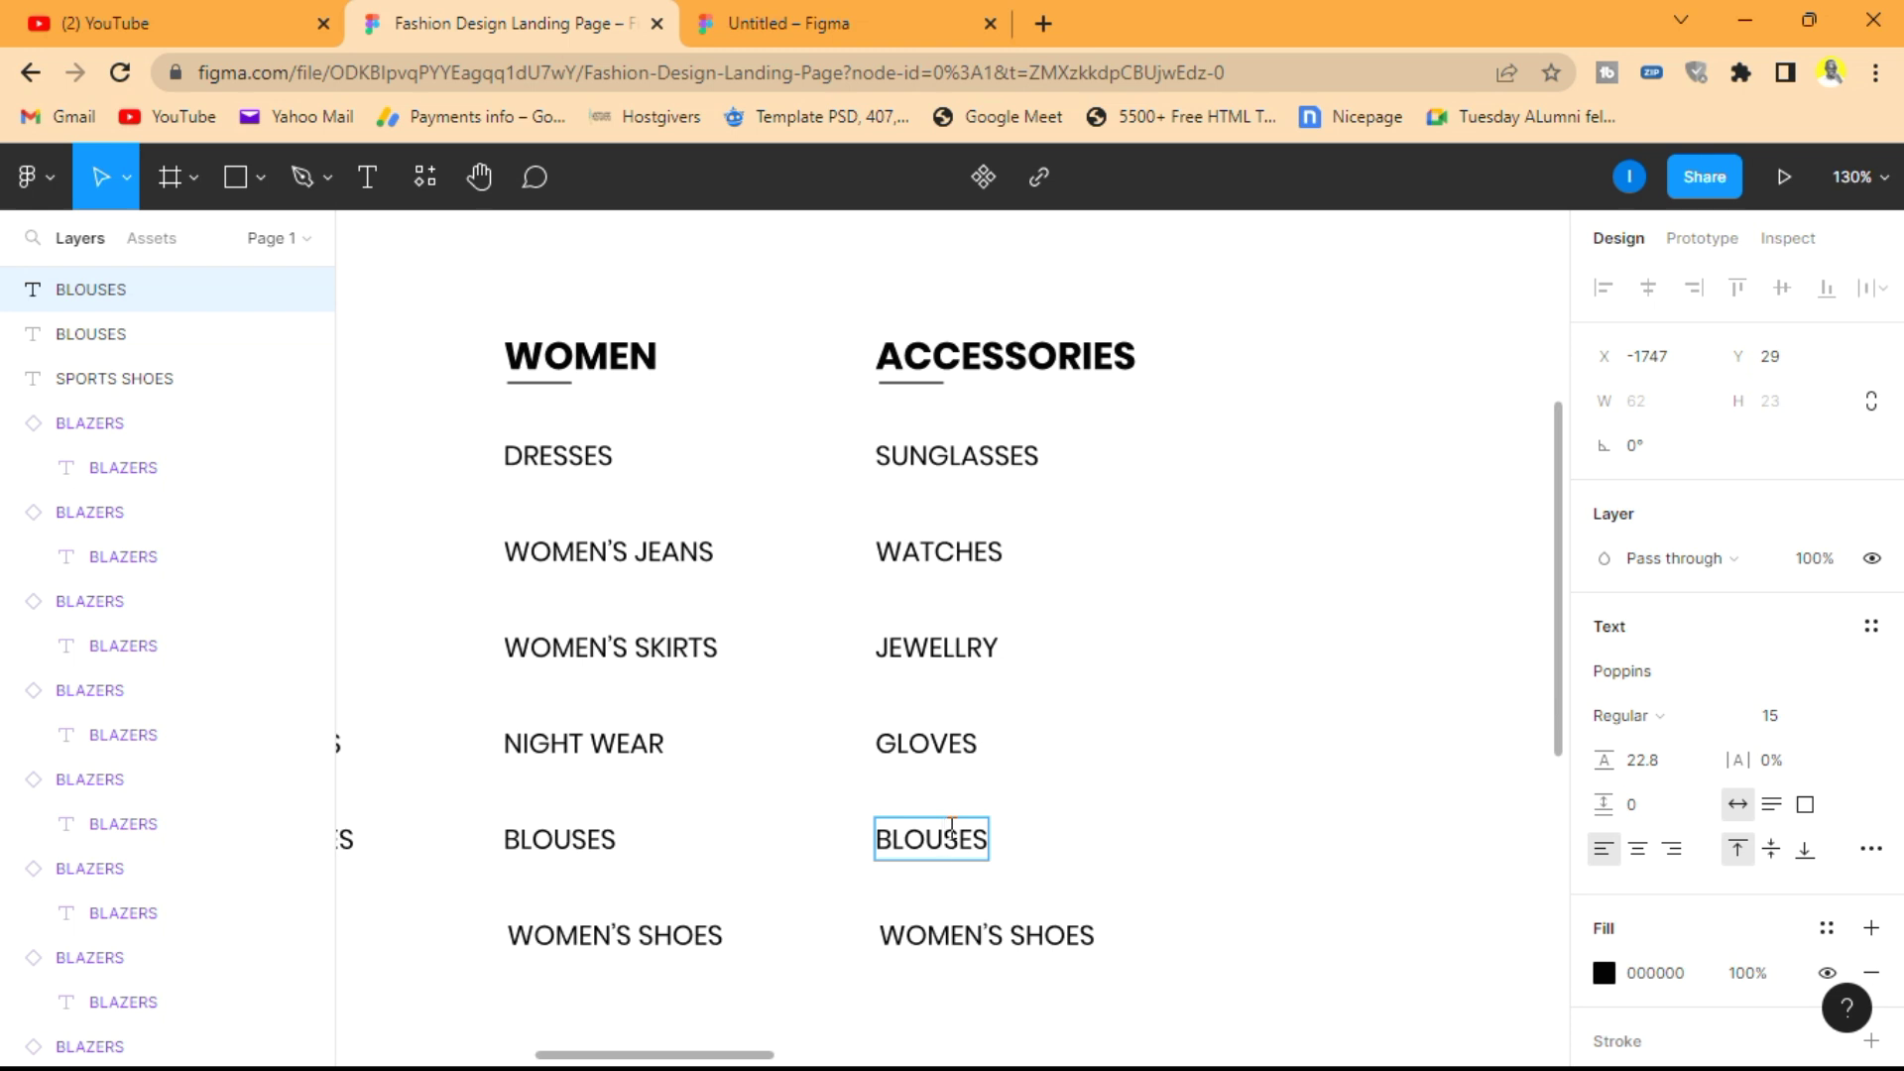
pyautogui.doubleClick(950, 833)
pyautogui.write('PERFUMES')
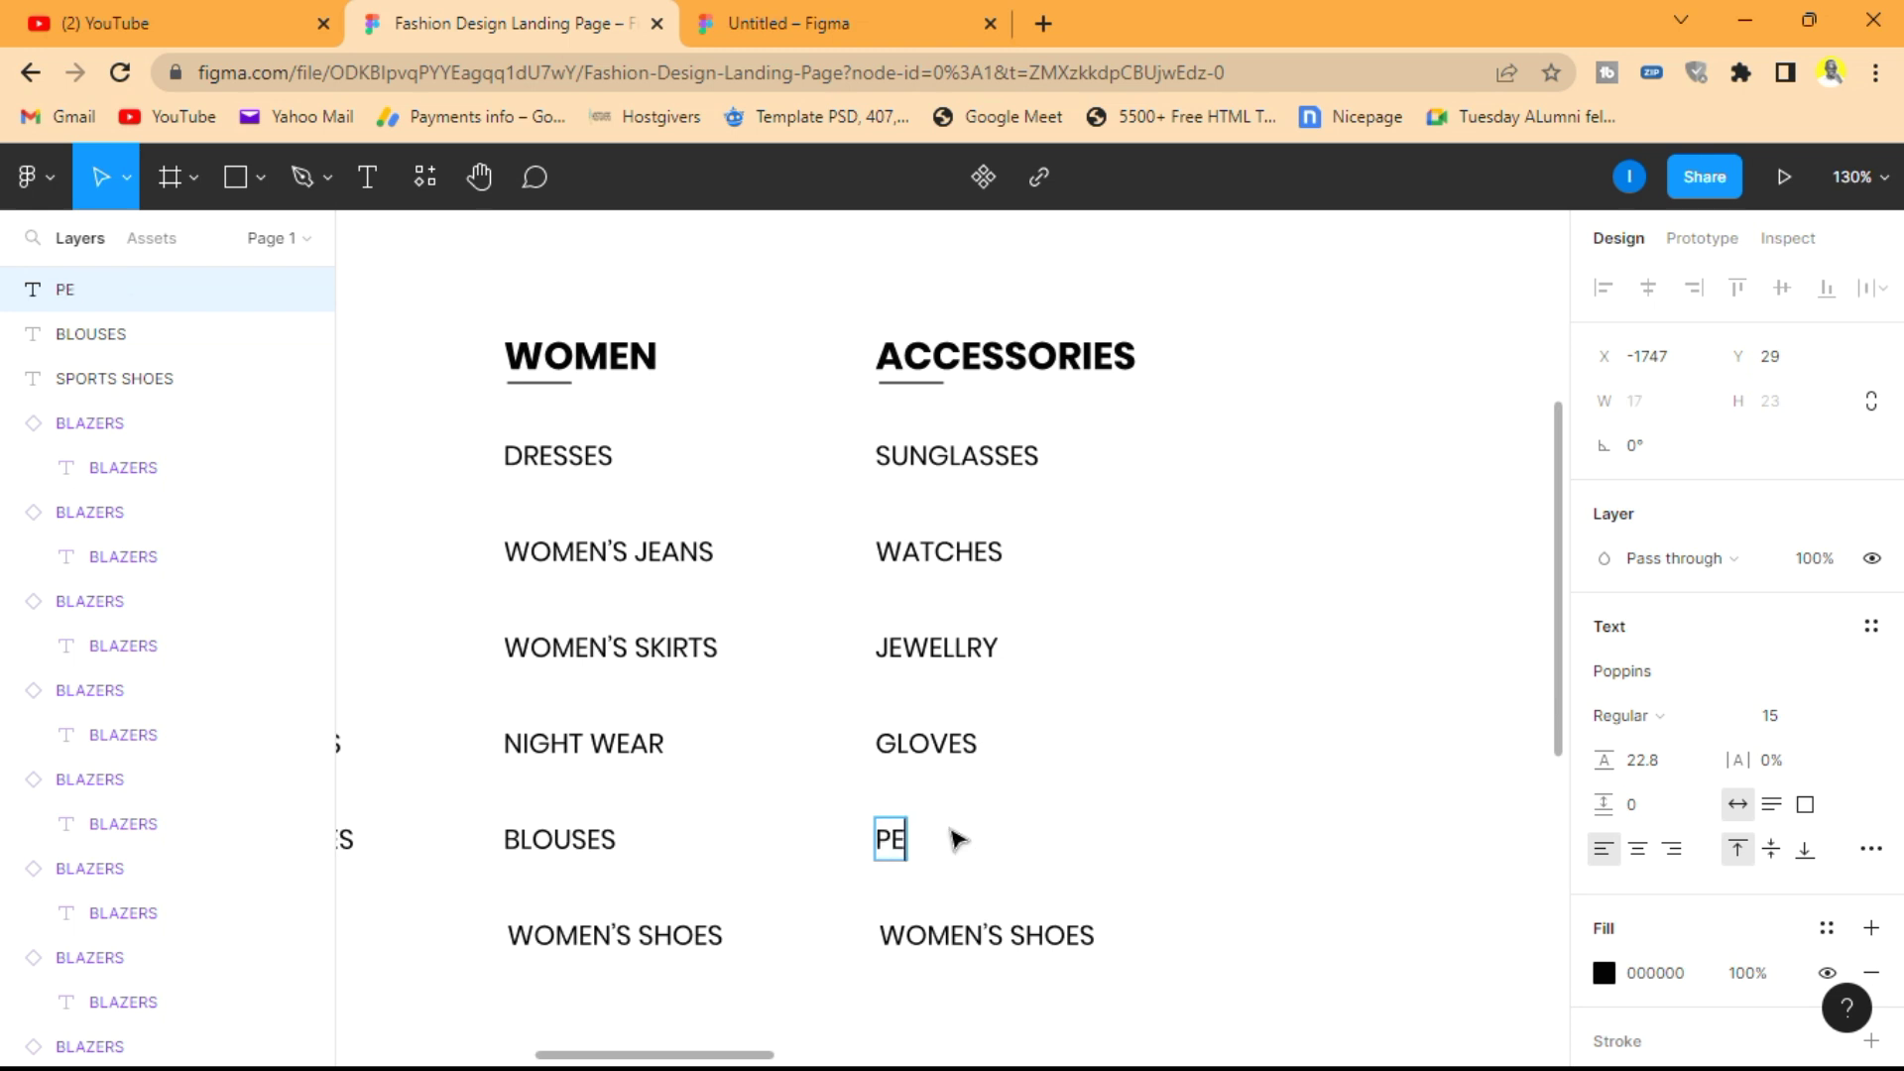
# - Change the WOMEN'S SHOES link at the end of the ACCESSORIES column to HATS
pyautogui.click(1006, 937)
pyautogui.doubleClick(1006, 937)
pyautogui.write('HATS')
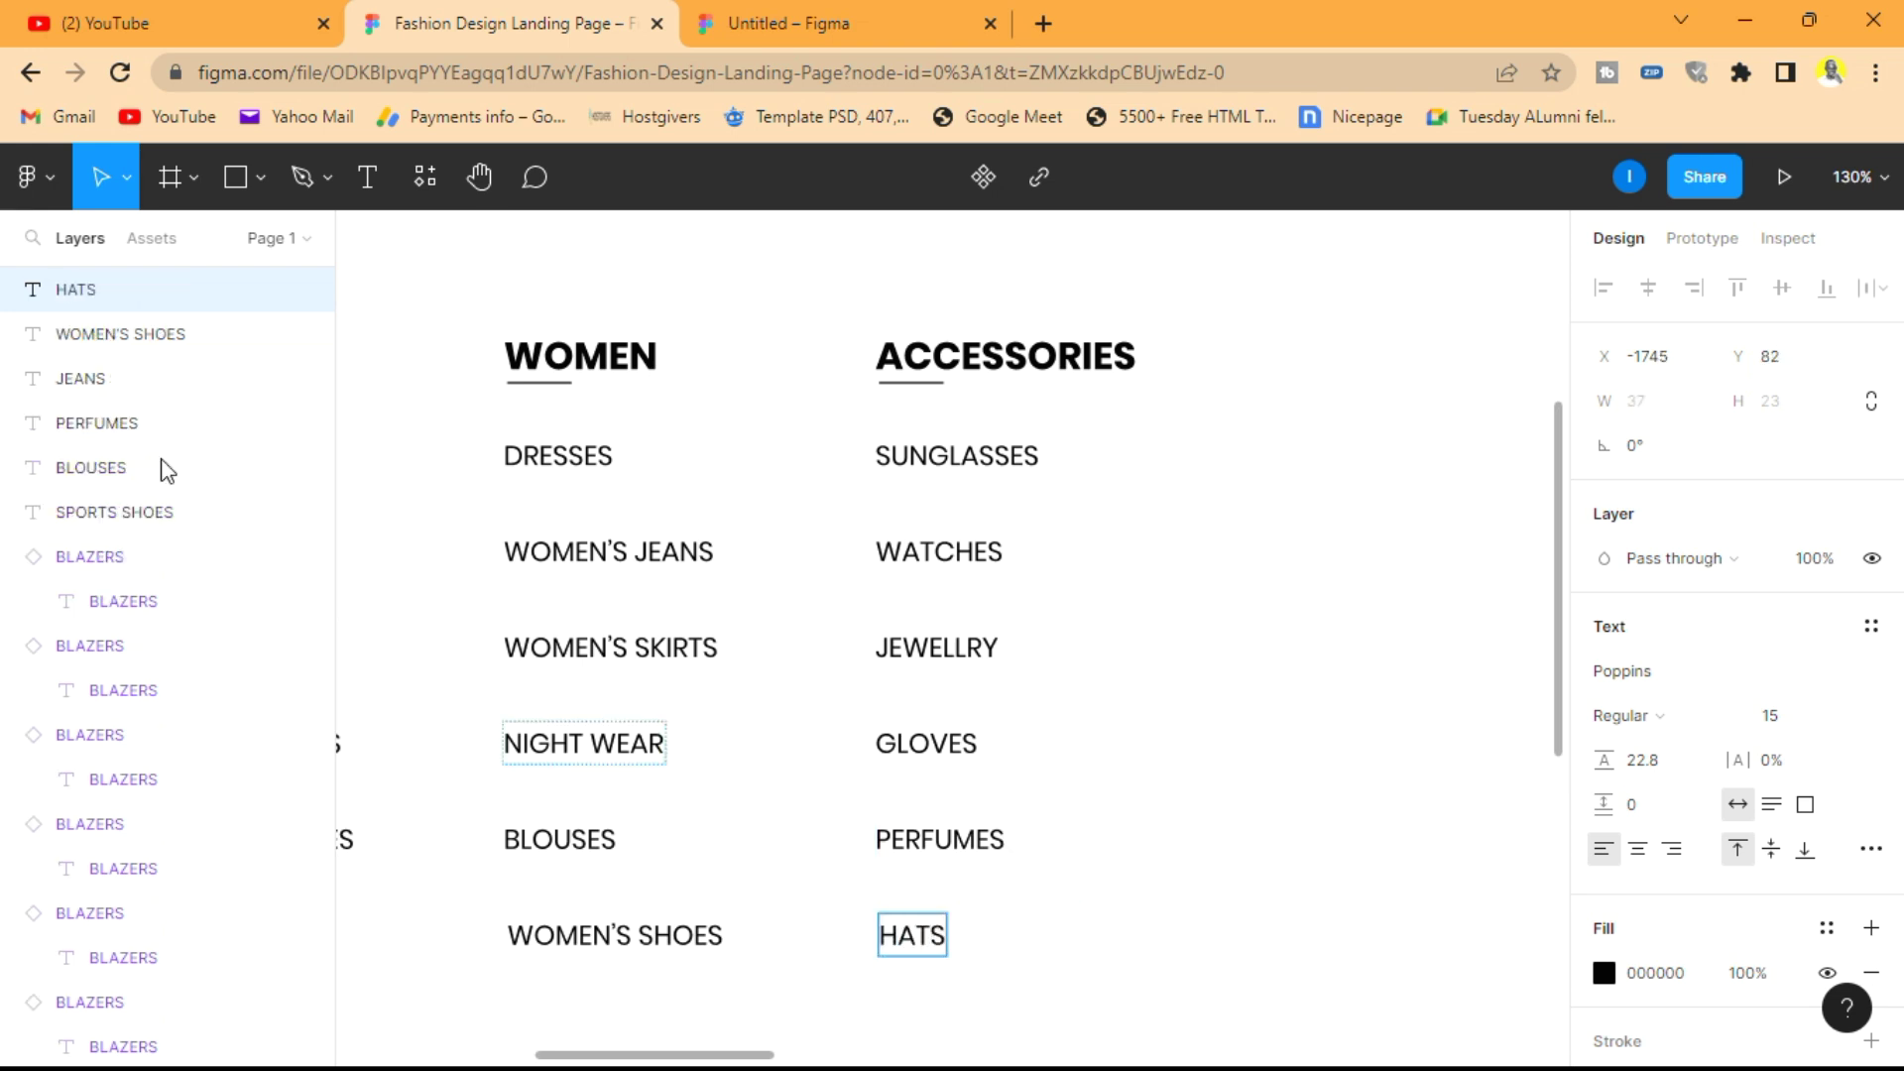
pyautogui.click(440, 336)
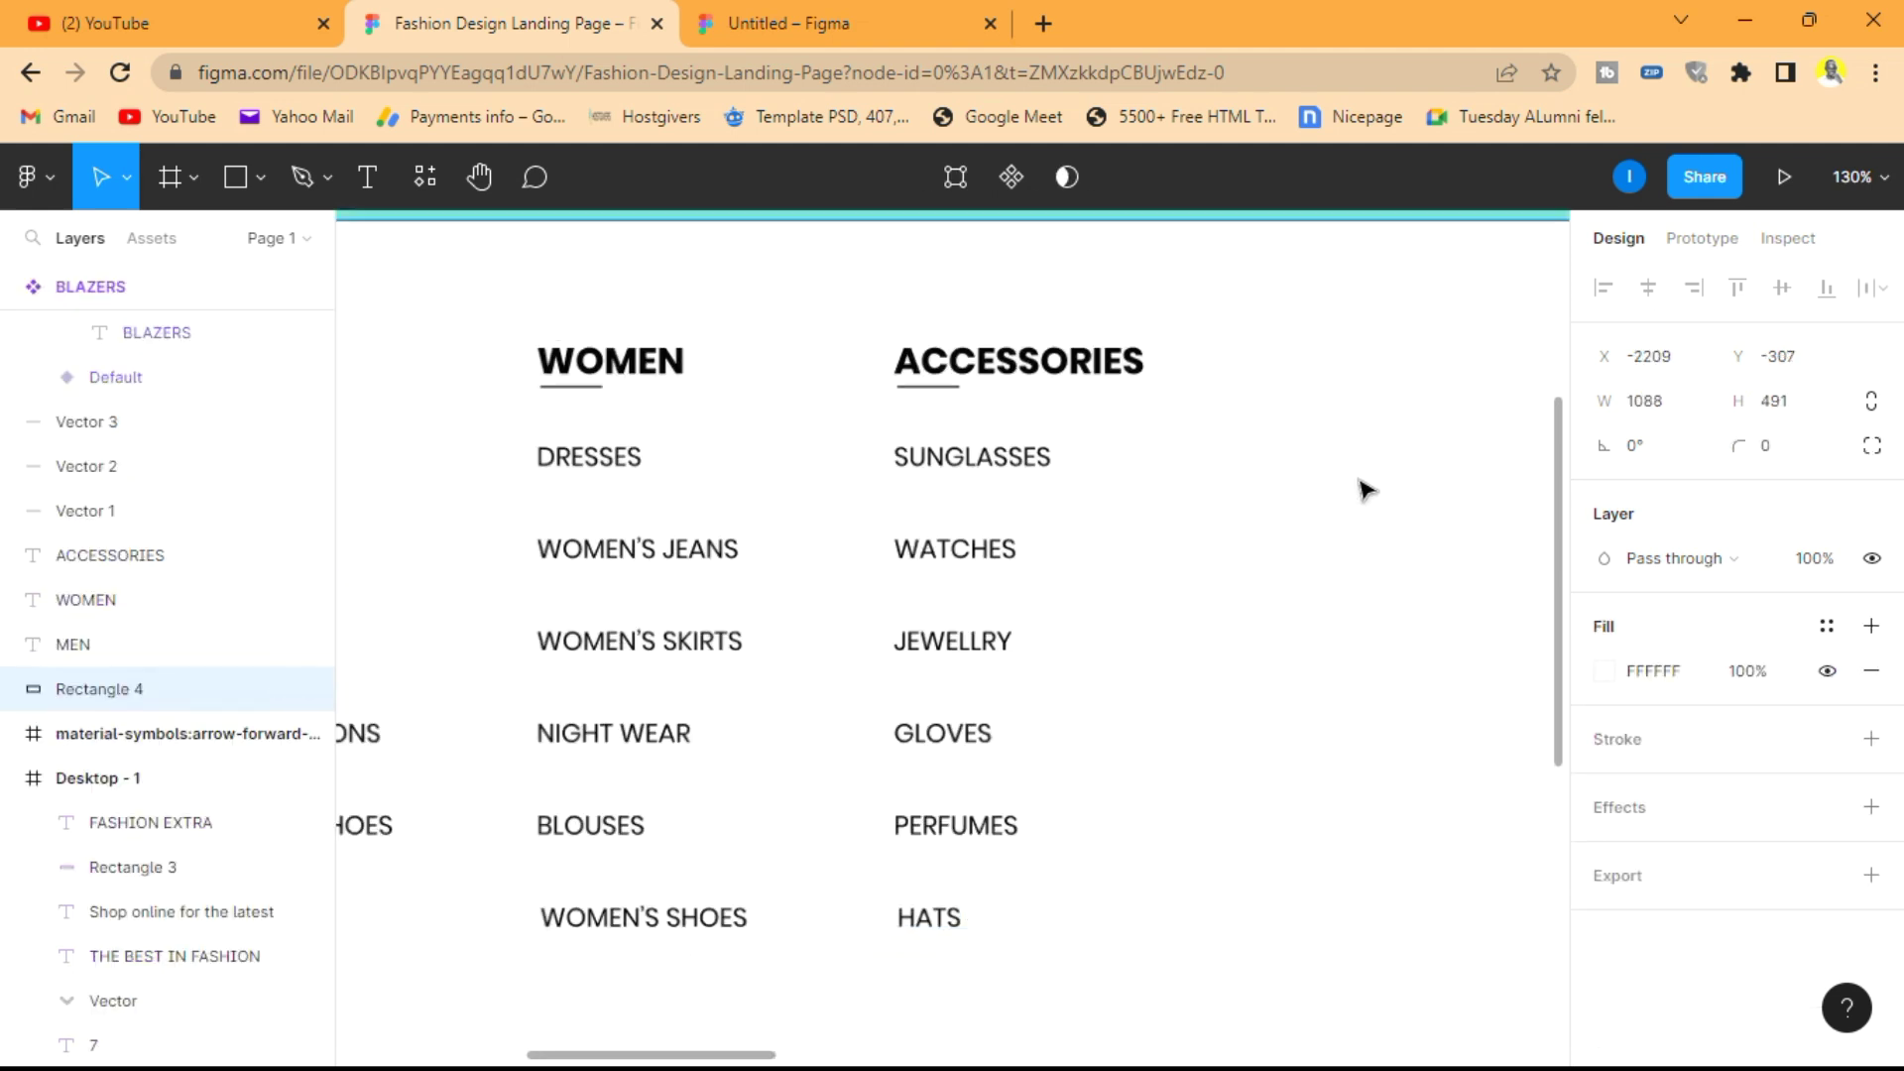
# - Draw a rectangle in the empty space beside the ACCESSORIES column and set its size to 370 × 150
pyautogui.keyDown('ctrl'); pyautogui.scroll(-5, 1366, 490); pyautogui.keyUp('ctrl')
pyautogui.hscroll(3, 1356, 489)
pyautogui.hscroll(-3, 1341, 494)
pyautogui.hscroll(3, 1266, 468)
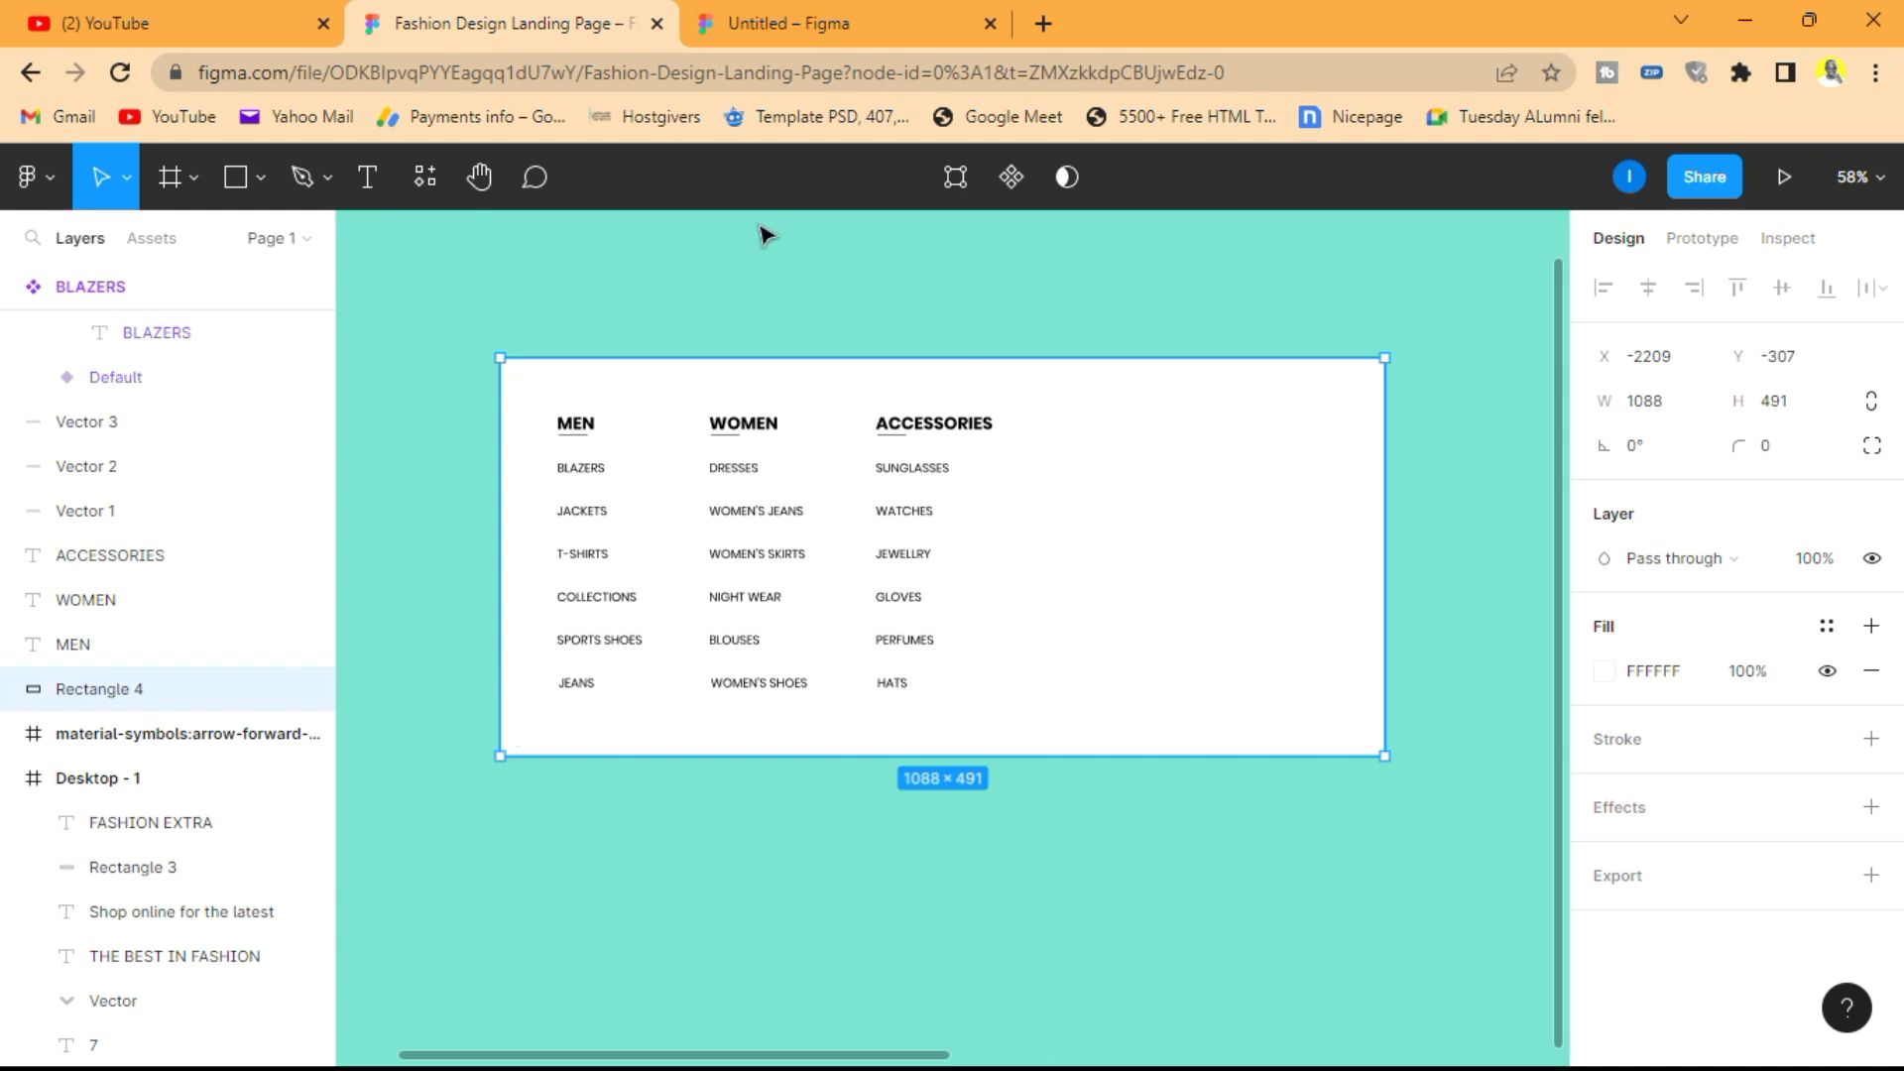
pyautogui.click(235, 178)
pyautogui.moveTo(1054, 434)
pyautogui.mouseDown()
pyautogui.moveTo(1203, 526)
pyautogui.moveTo(1315, 539)
pyautogui.mouseUp()
pyautogui.click(1671, 403)
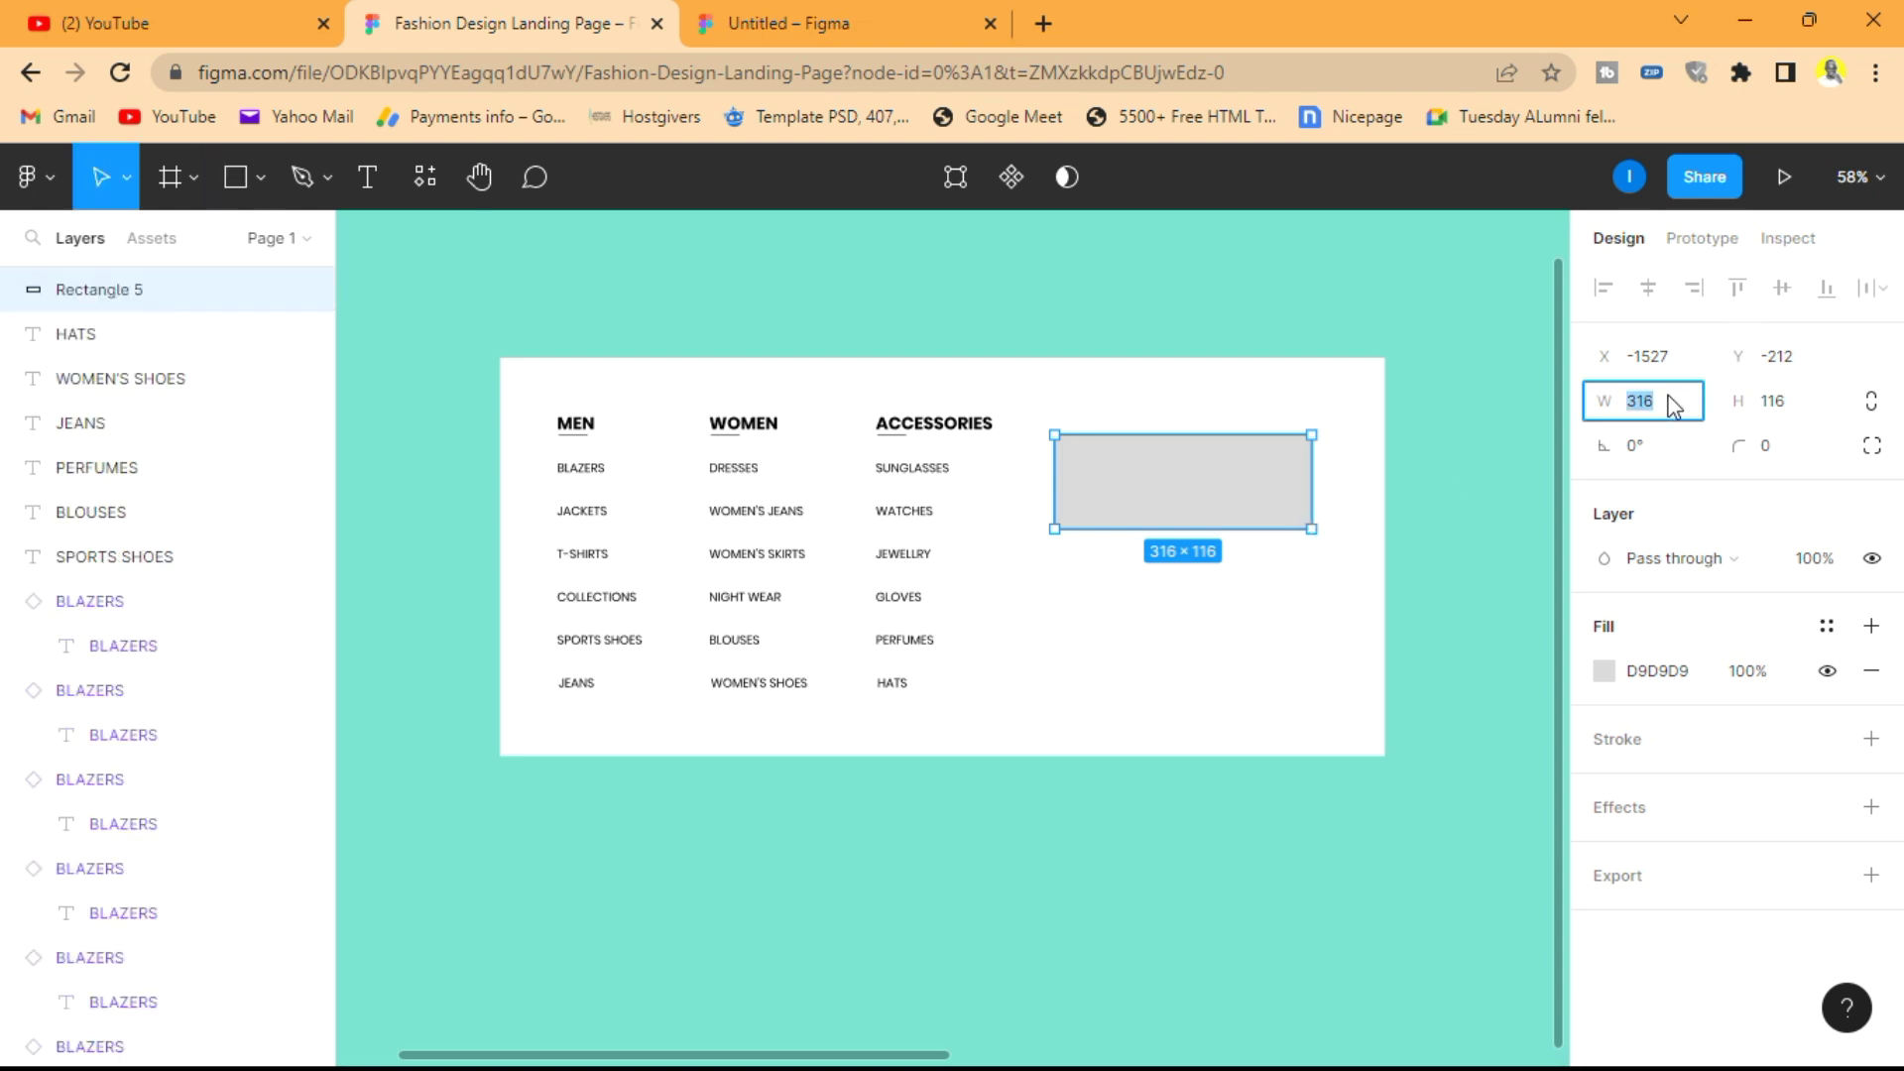
pyautogui.write('370')
pyautogui.click(1805, 419)
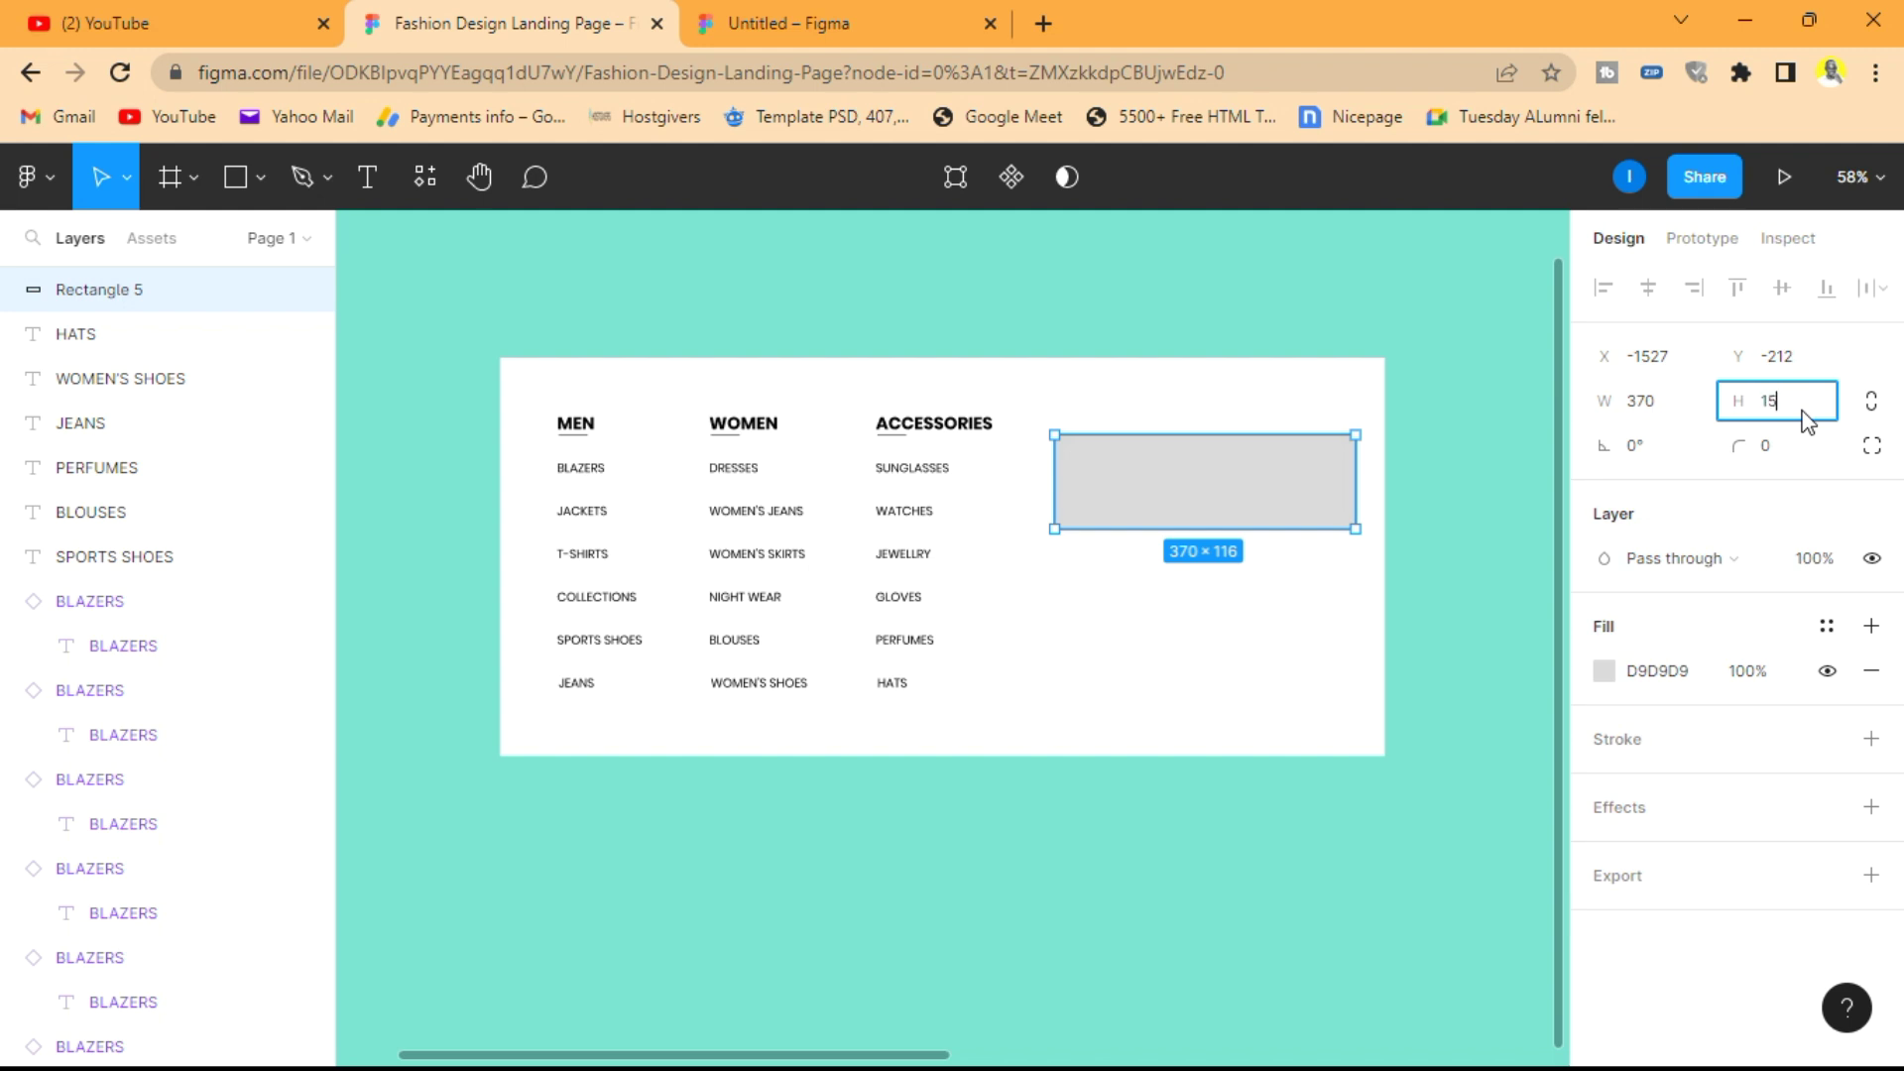
pyautogui.press('Return')
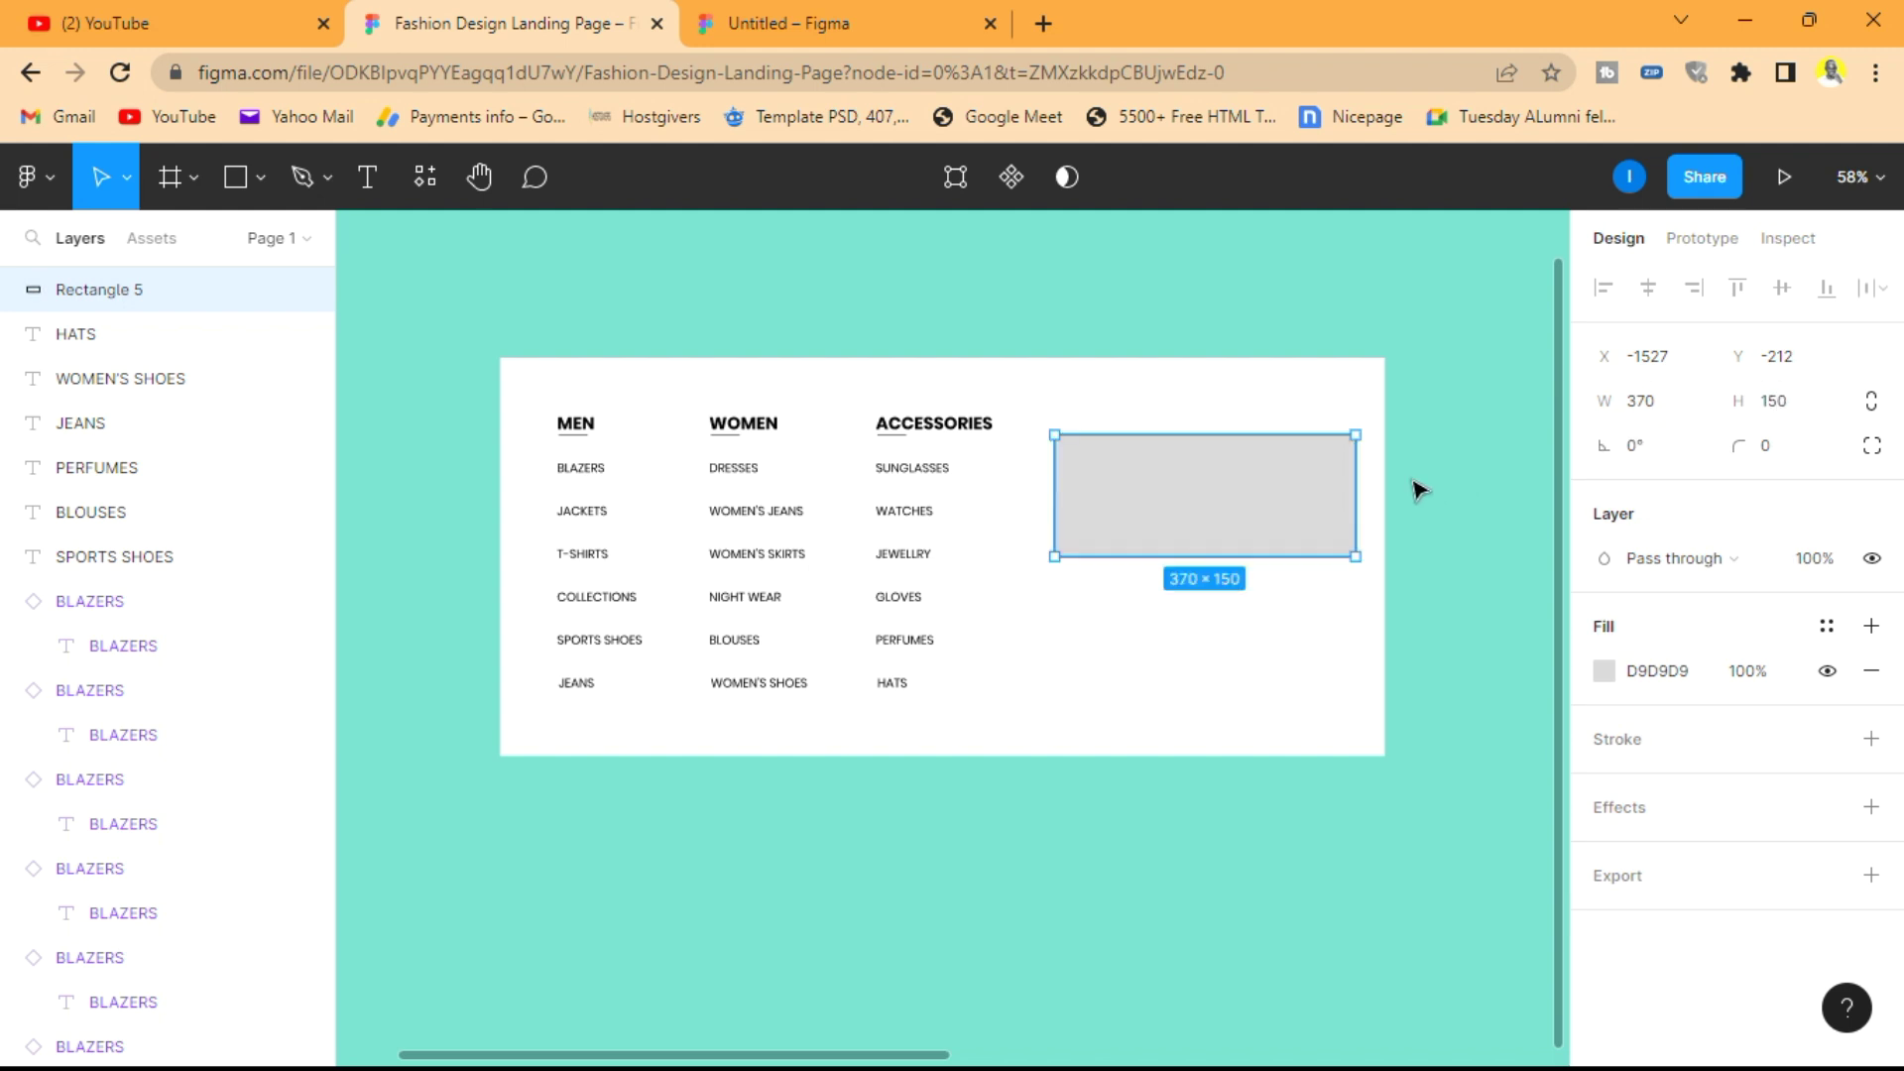
# - Move the grey rectangle to X -1549, Y -241 and duplicate it straight below at Y -45, leaving a 46 gap
pyautogui.moveTo(1263, 496); pyautogui.dragTo(1252, 662)
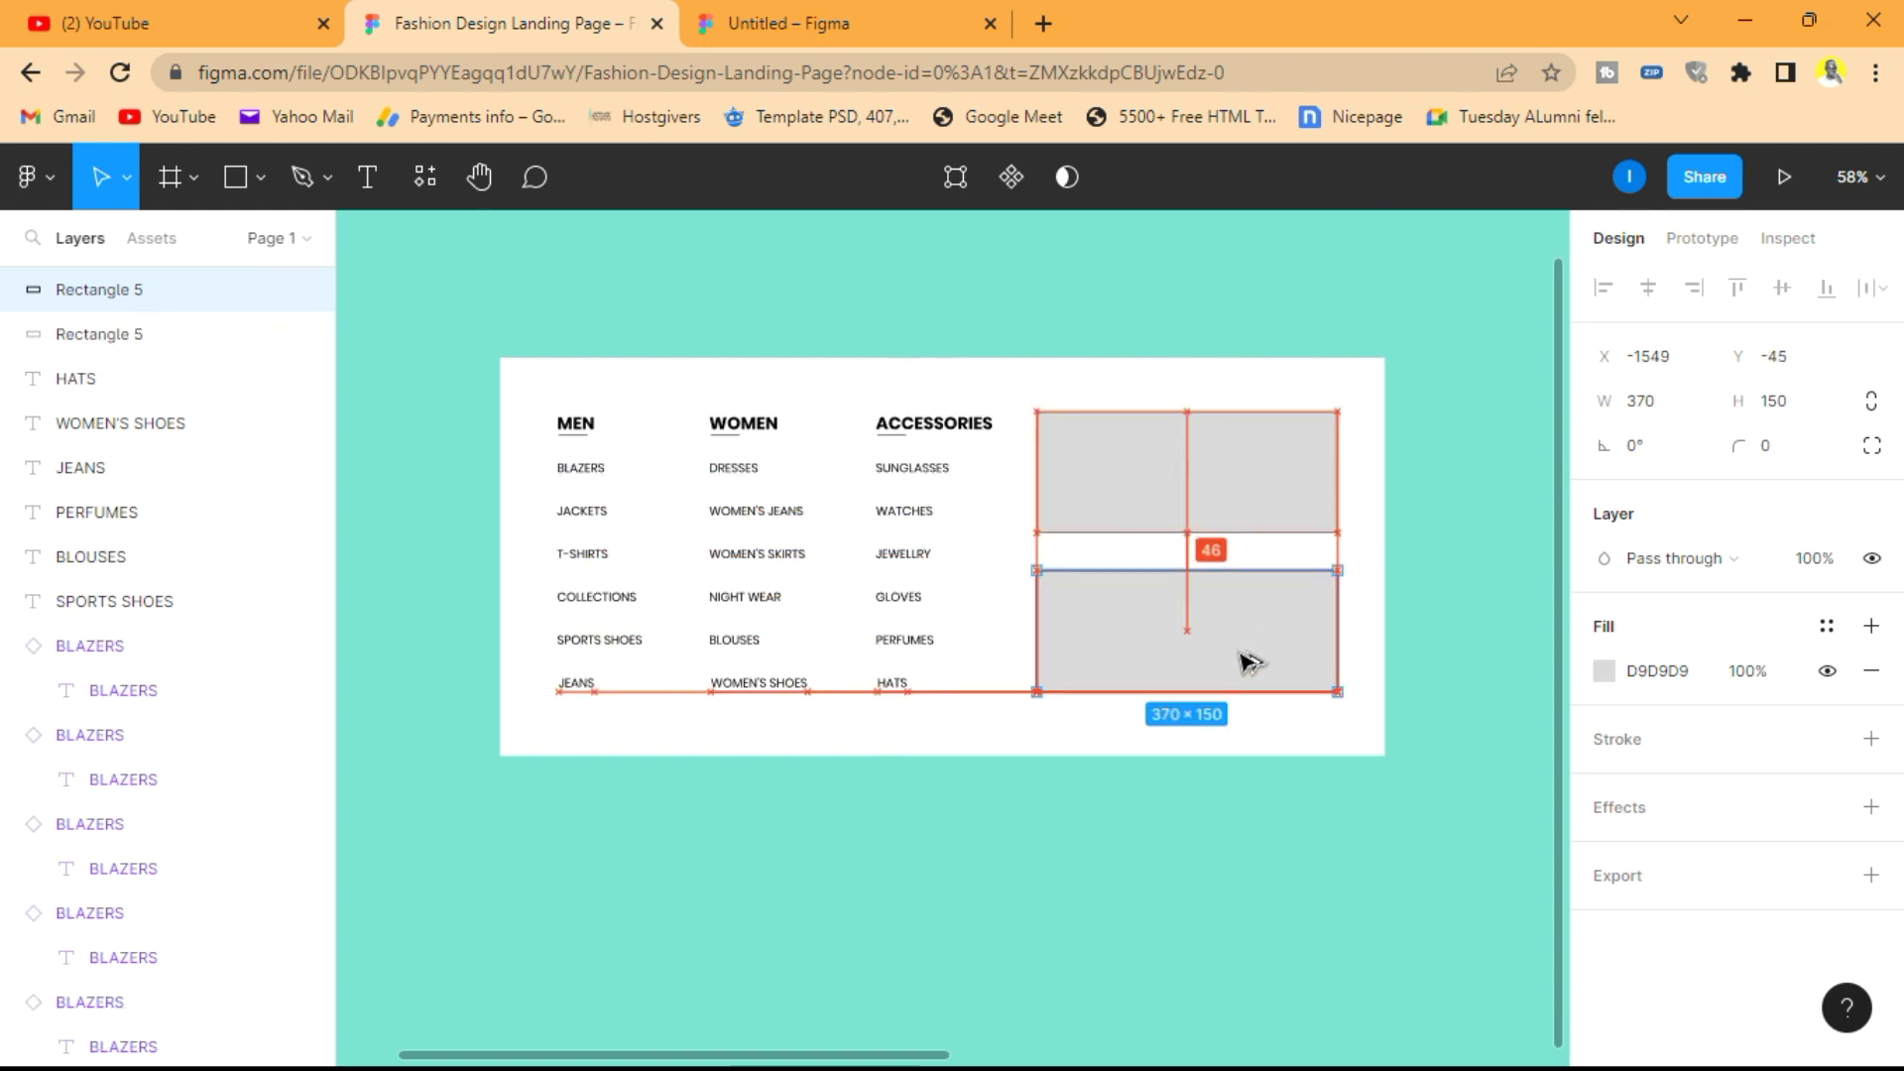
pyautogui.click(1329, 272)
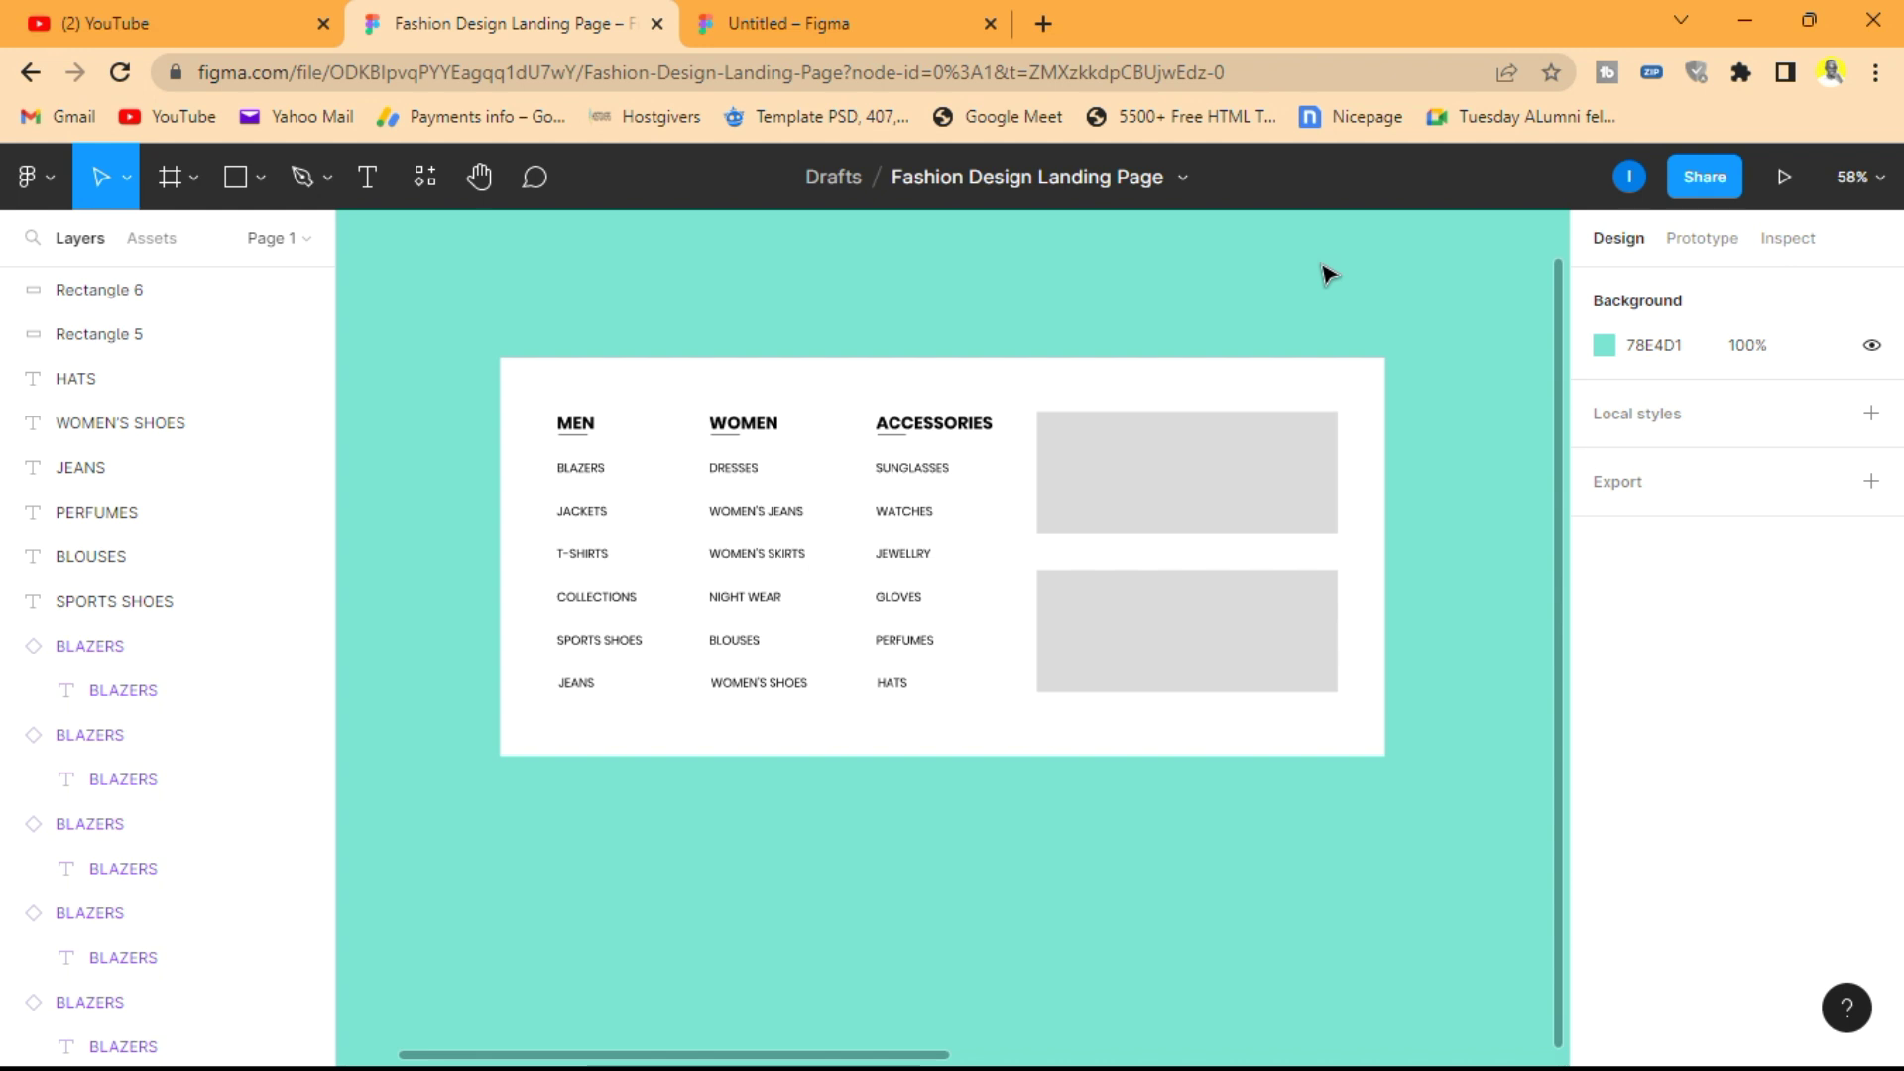
# - Fill the upper rectangle with an Unsplash photo of a man in a denim jacket, searching for "man black background"
pyautogui.click(1233, 438)
pyautogui.rightClick(1074, 799)
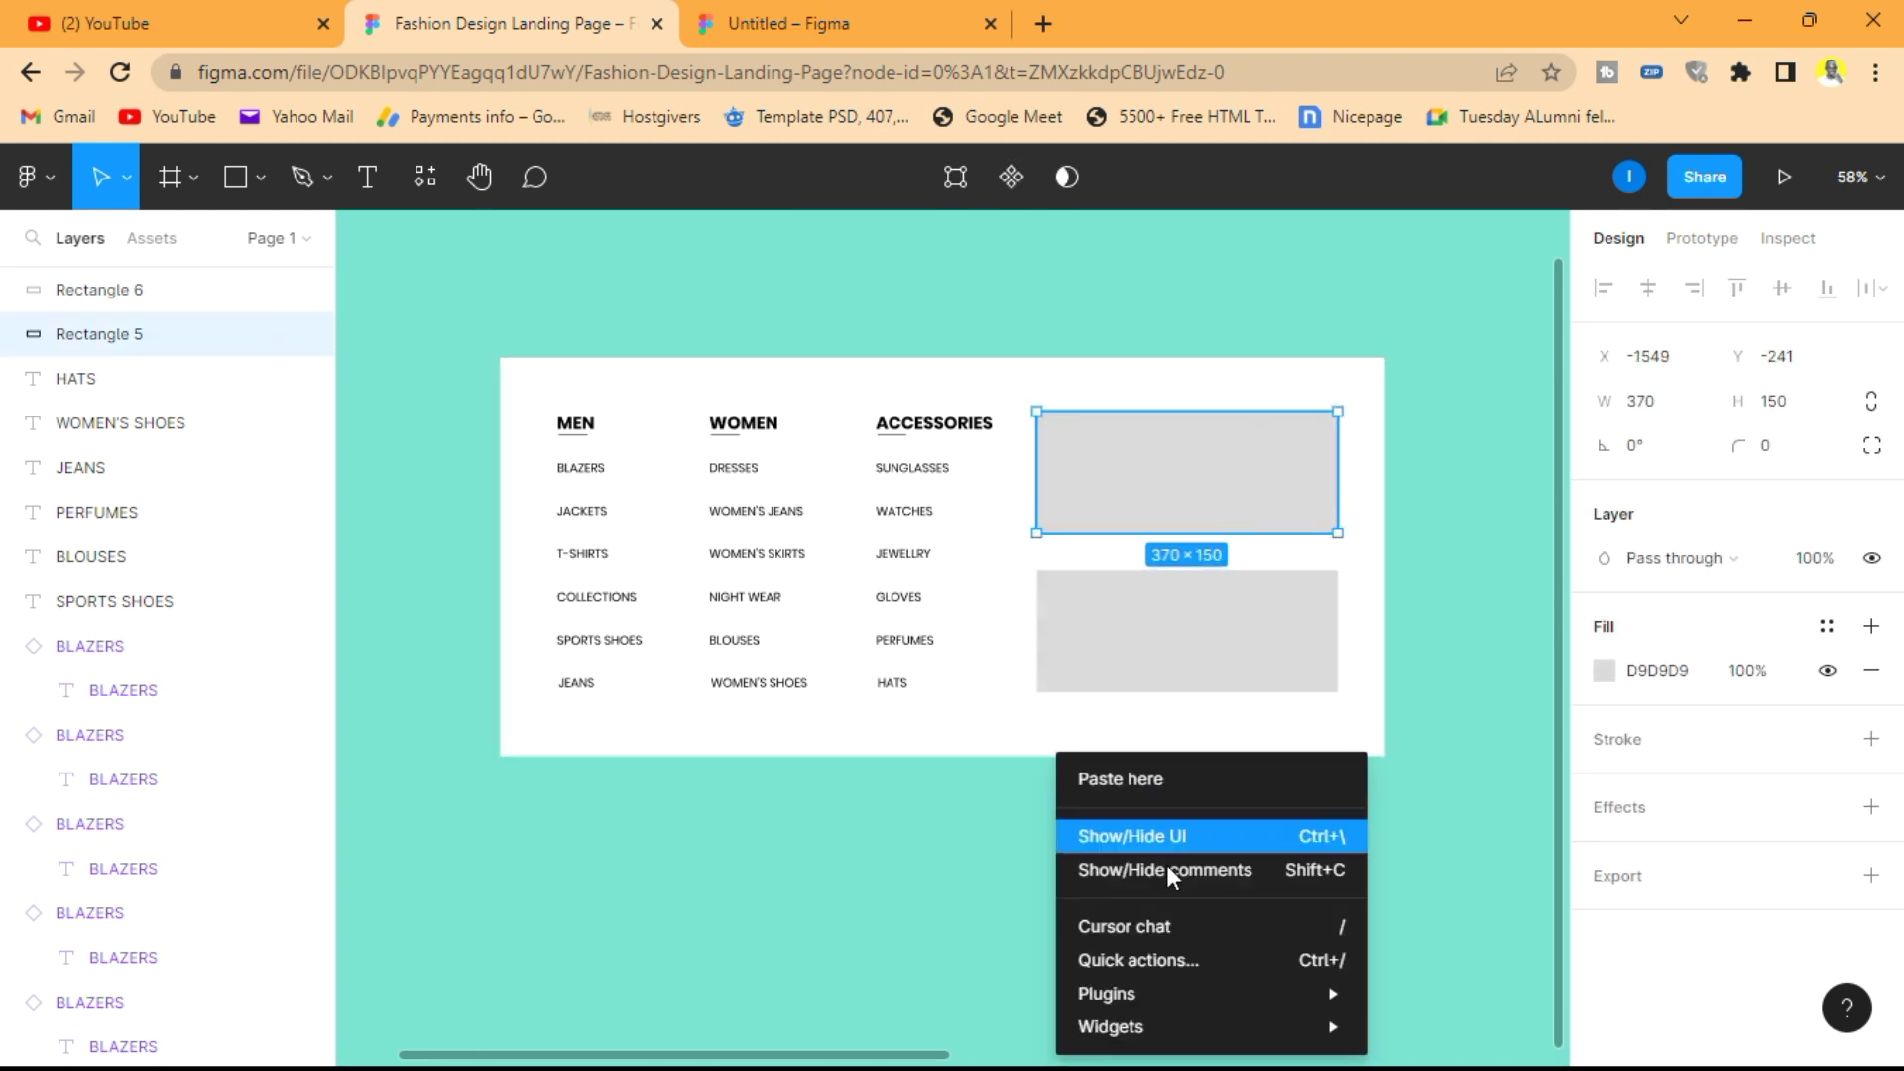
pyautogui.moveTo(1266, 990)
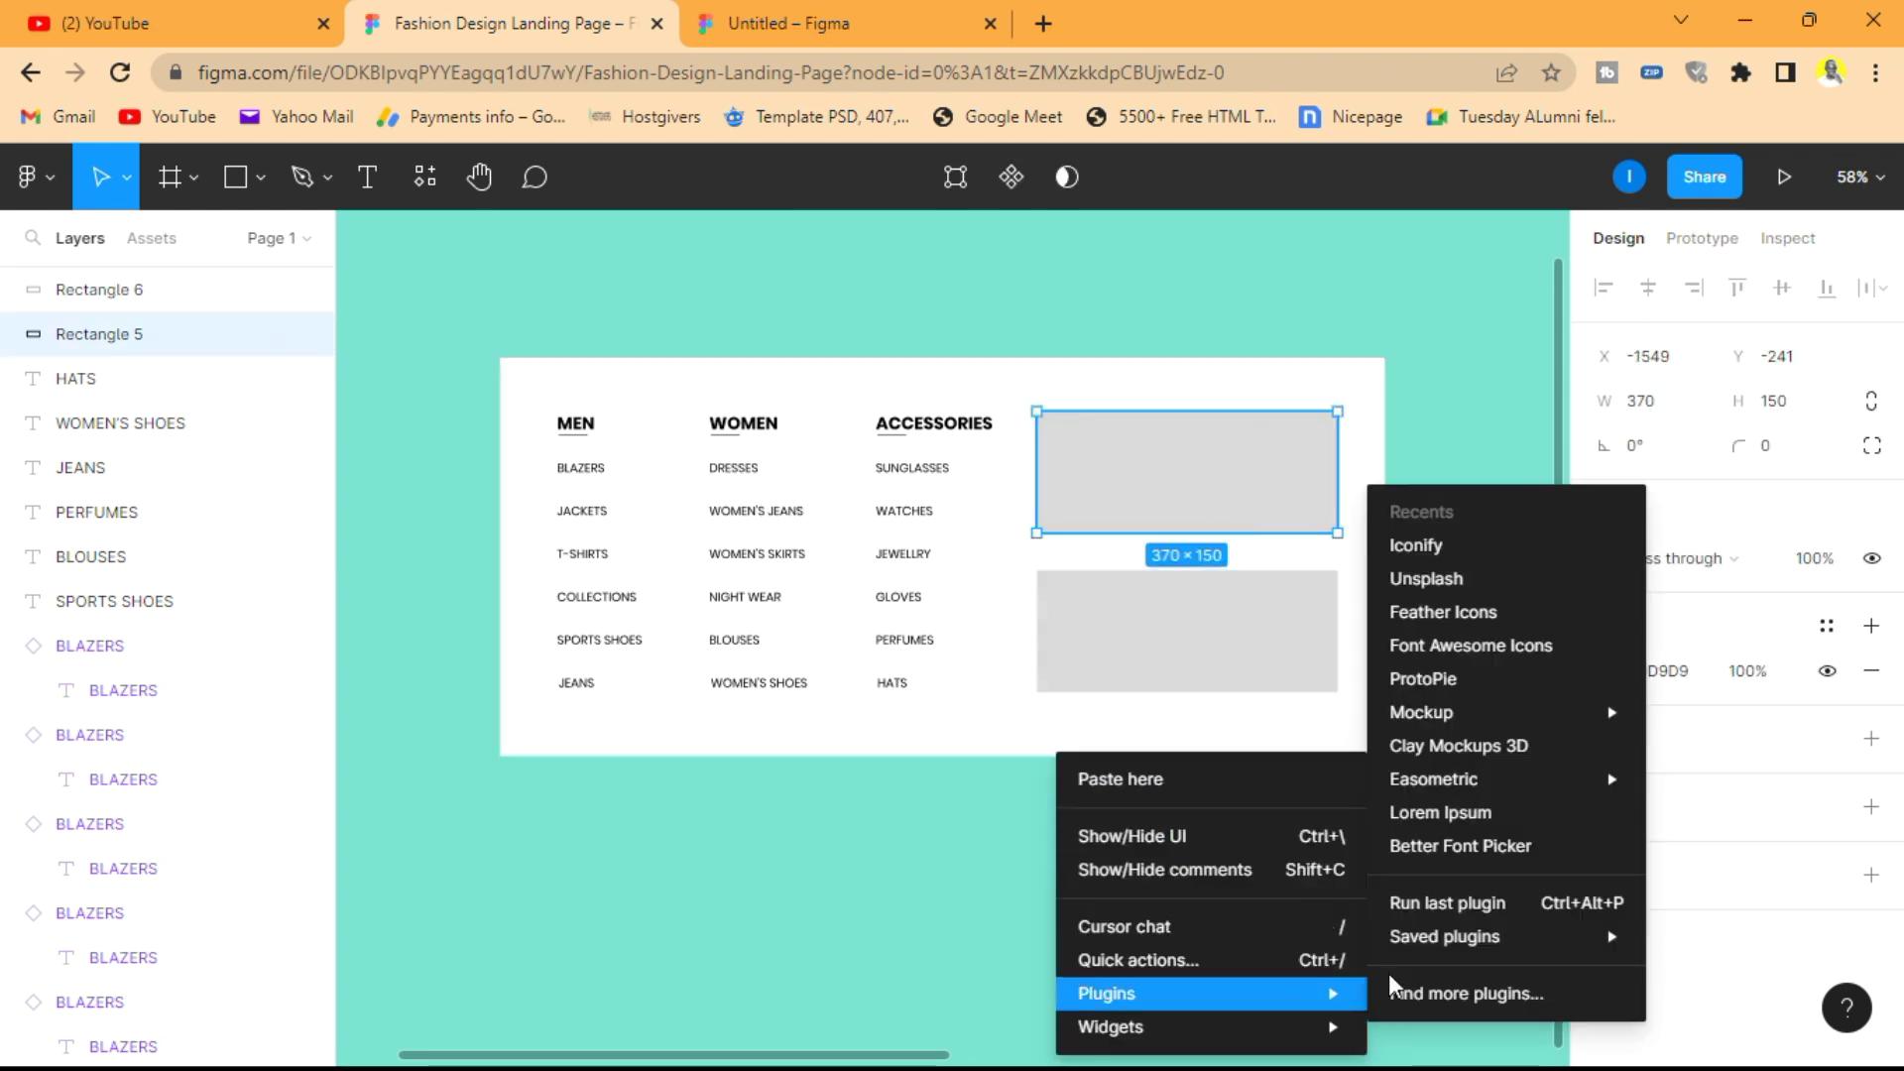
pyautogui.click(1439, 578)
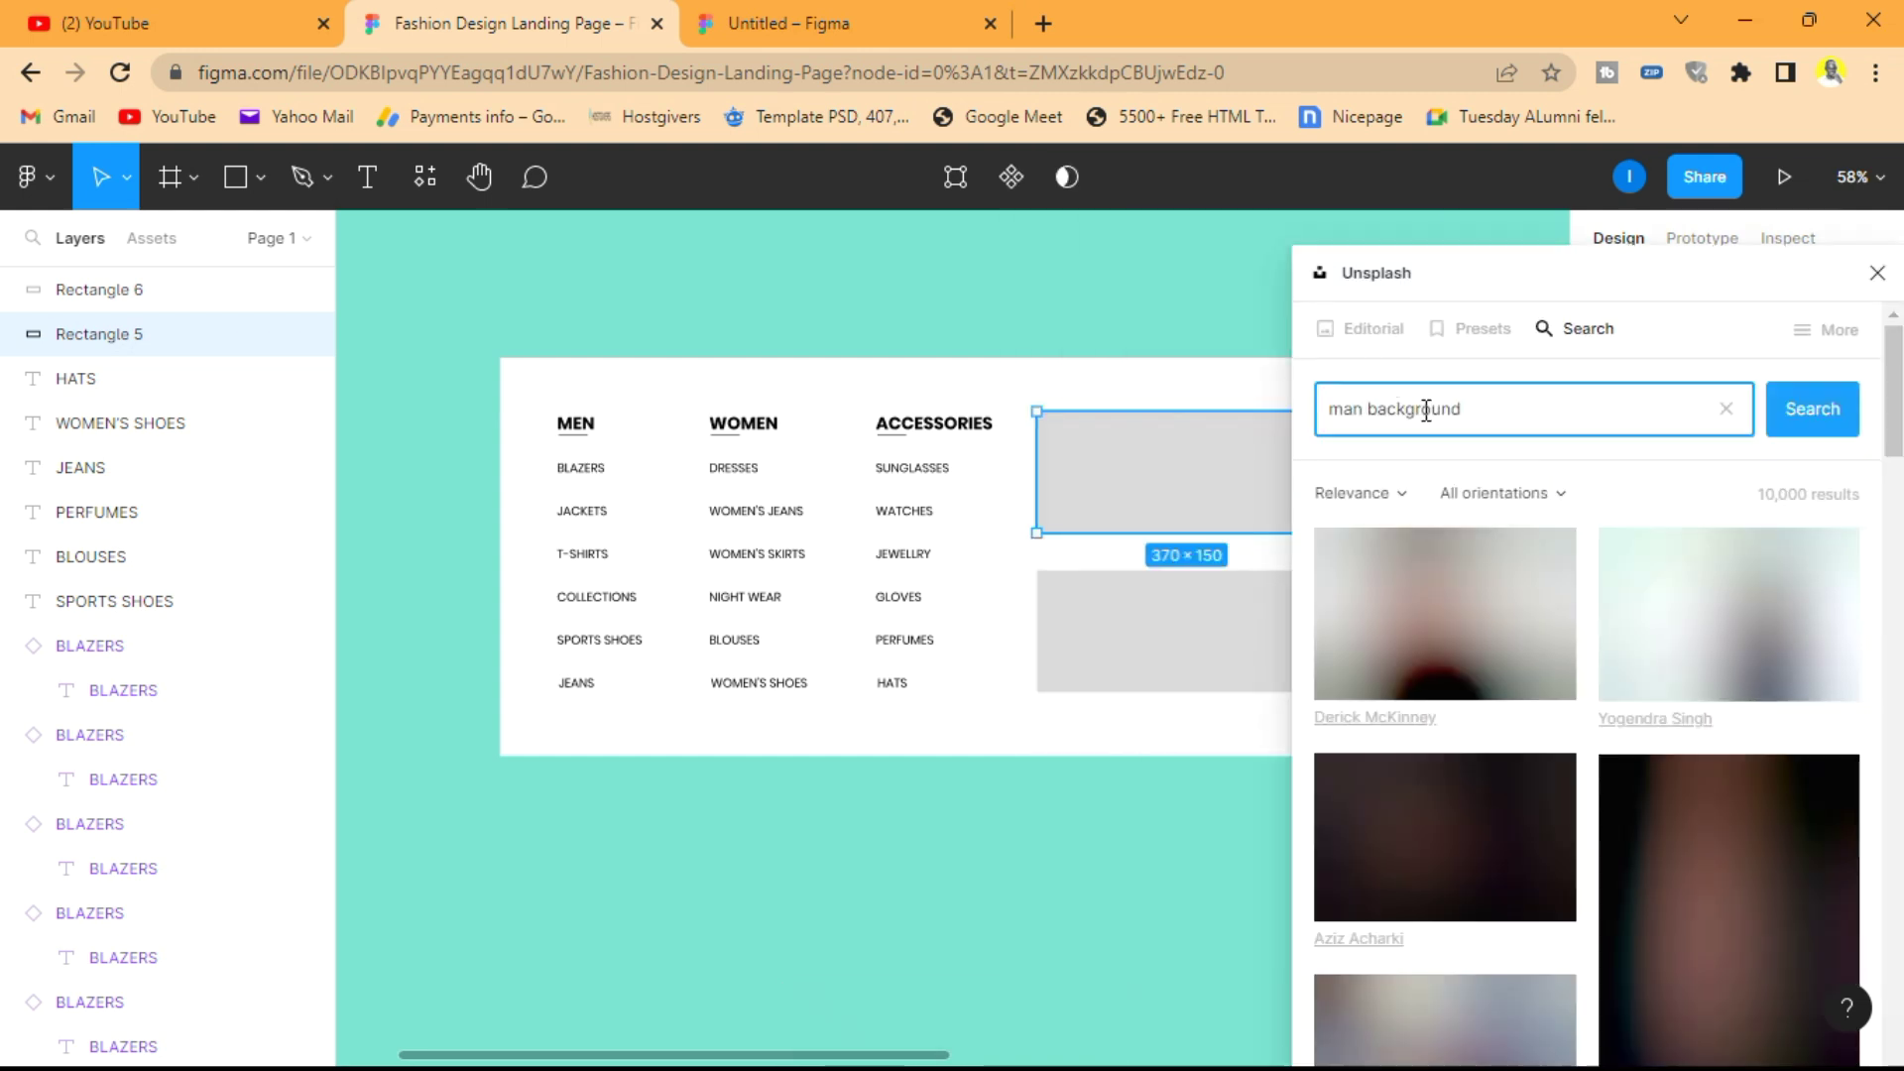
pyautogui.write('black')
pyautogui.click(1823, 405)
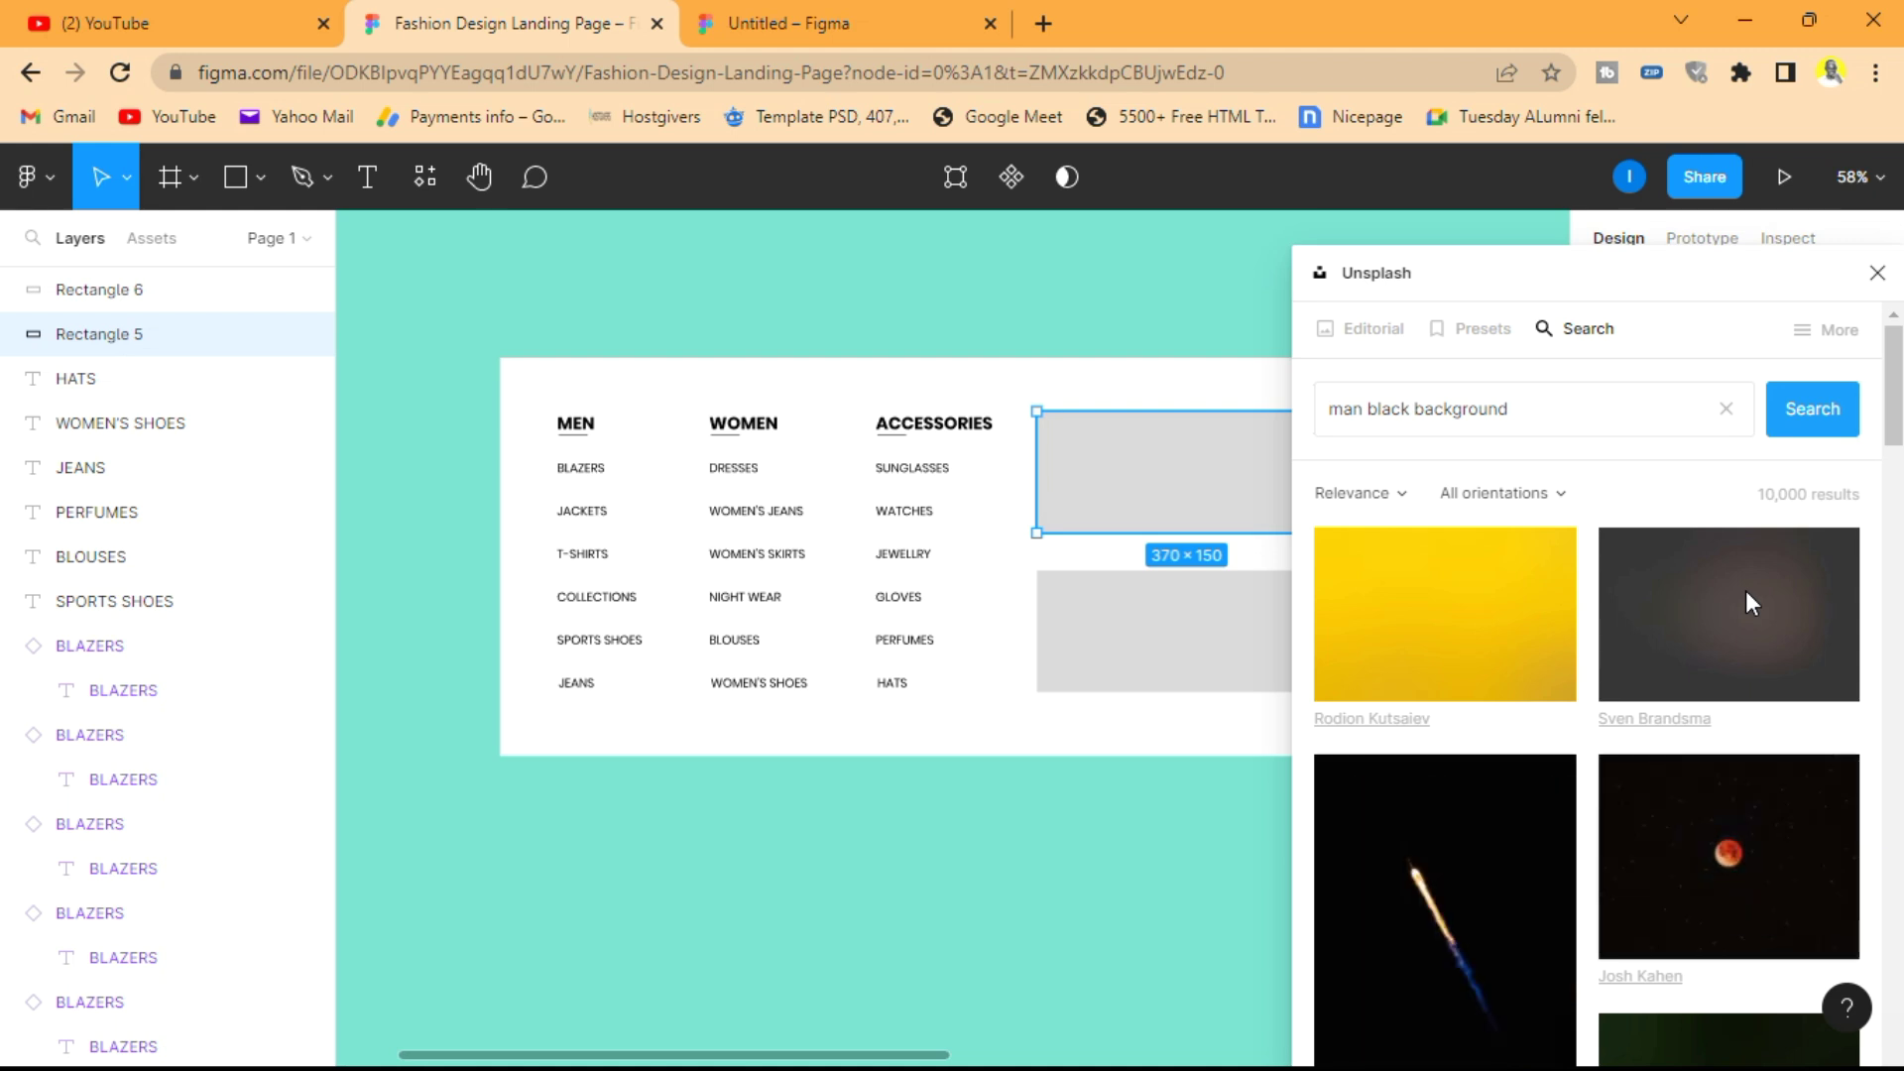
pyautogui.scroll(-5, 1745, 591)
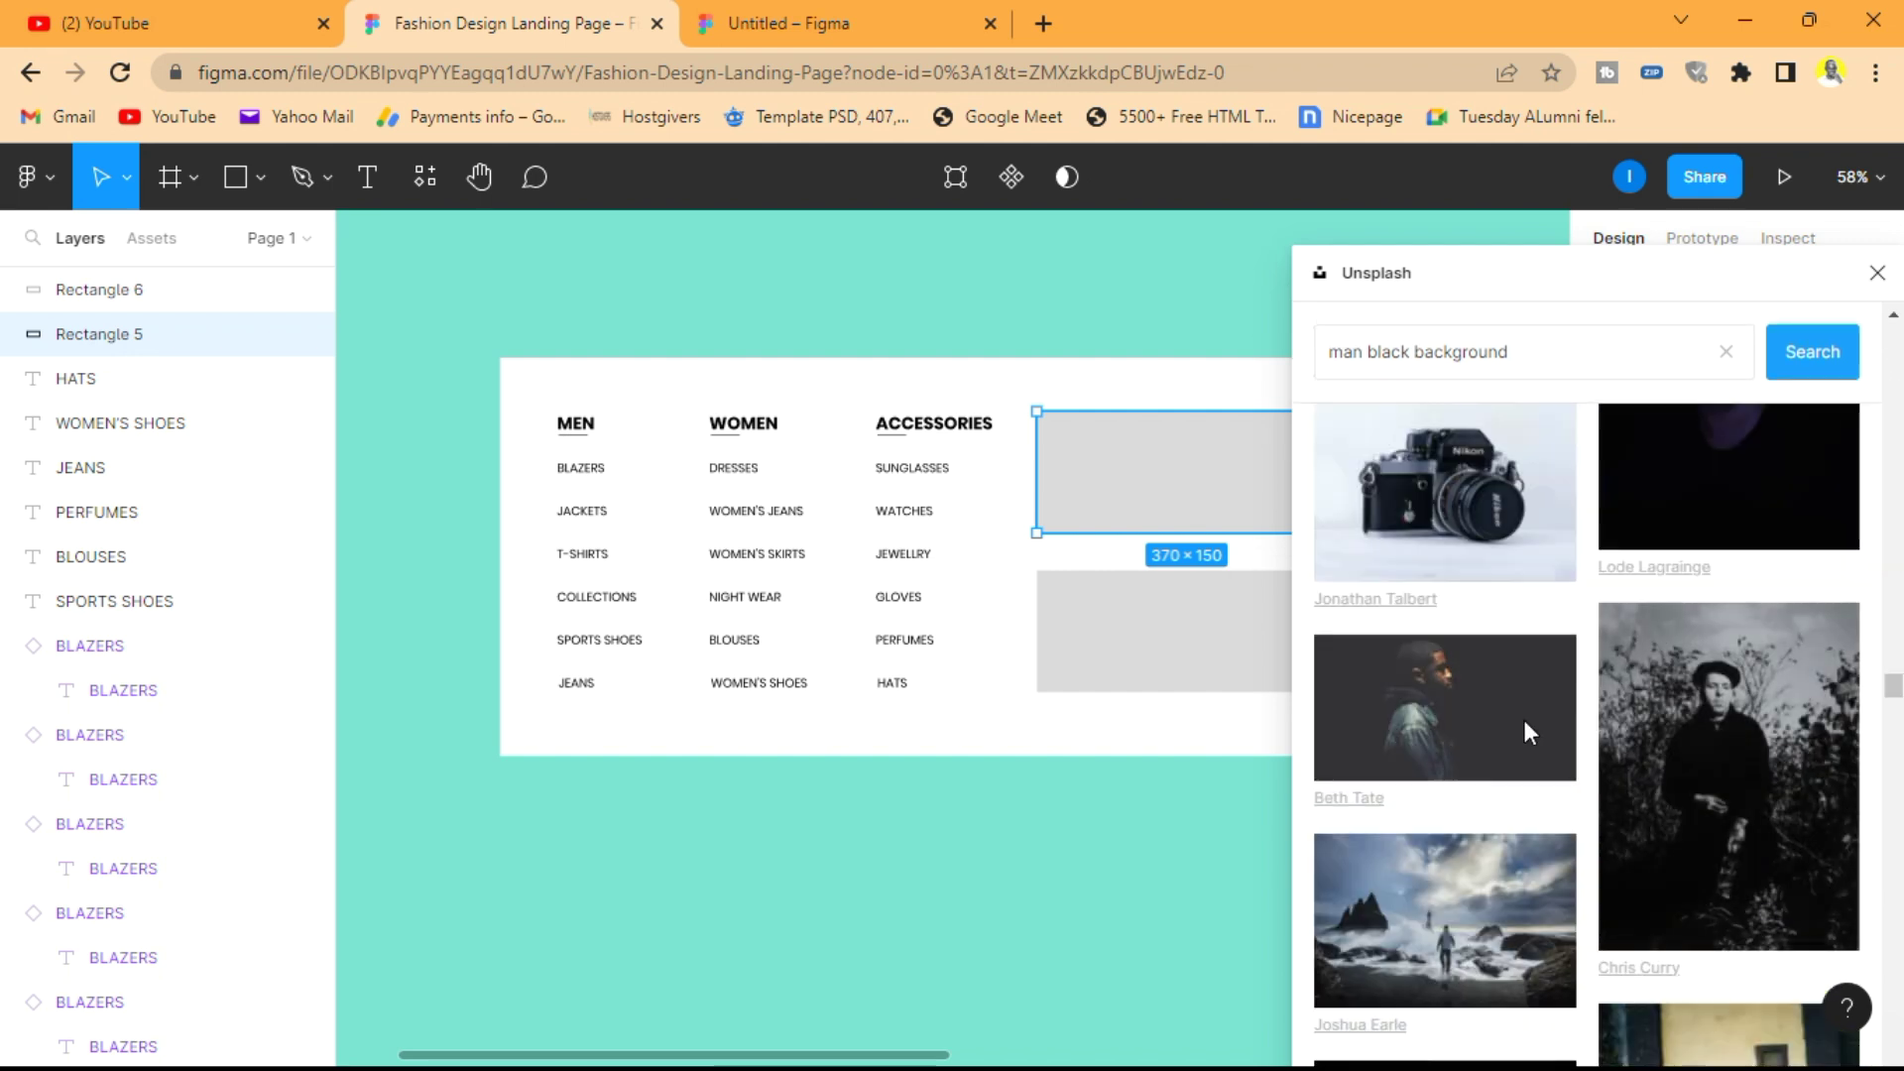
pyautogui.click(1454, 720)
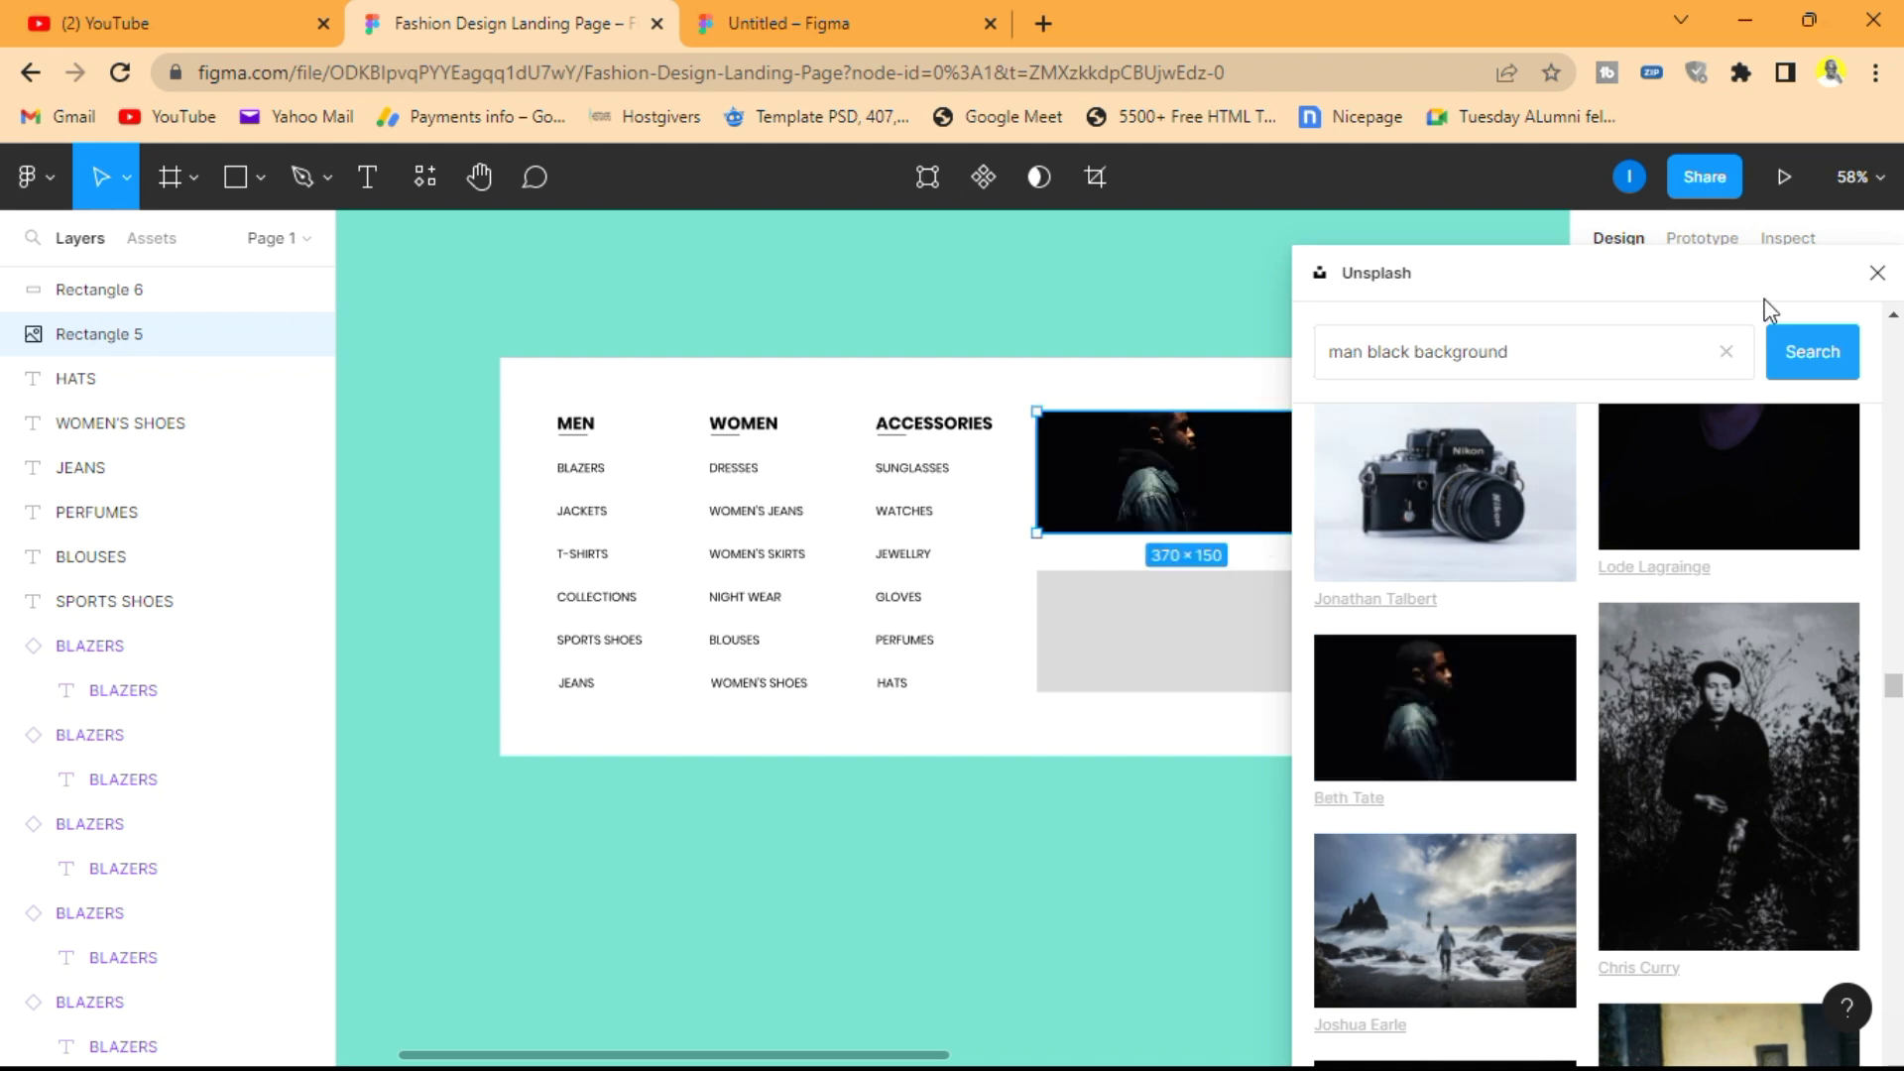
# - Fill the lower rectangle with an Unsplash photo of a blonde woman in an orange top, searching for "woman white background"
pyautogui.click(1233, 646)
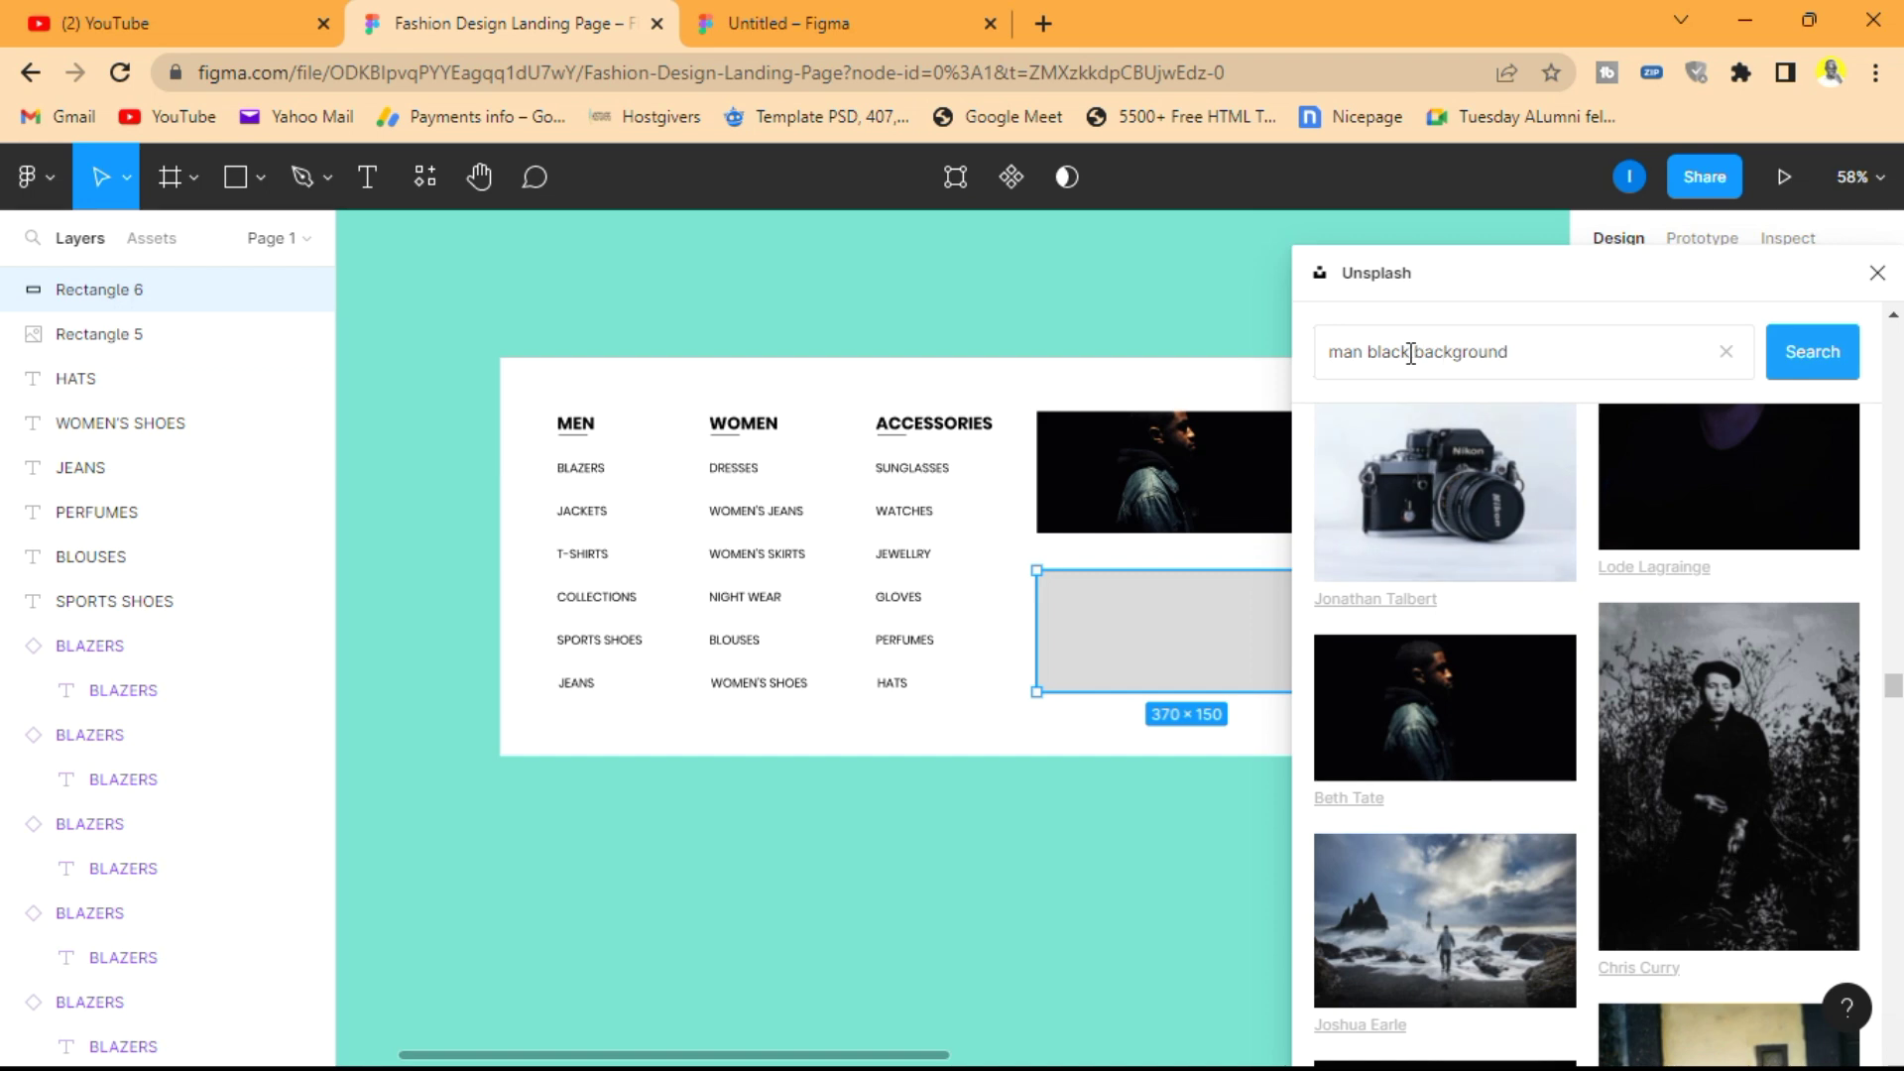
pyautogui.click(1365, 348)
pyautogui.press('Home')
pyautogui.write('wo')
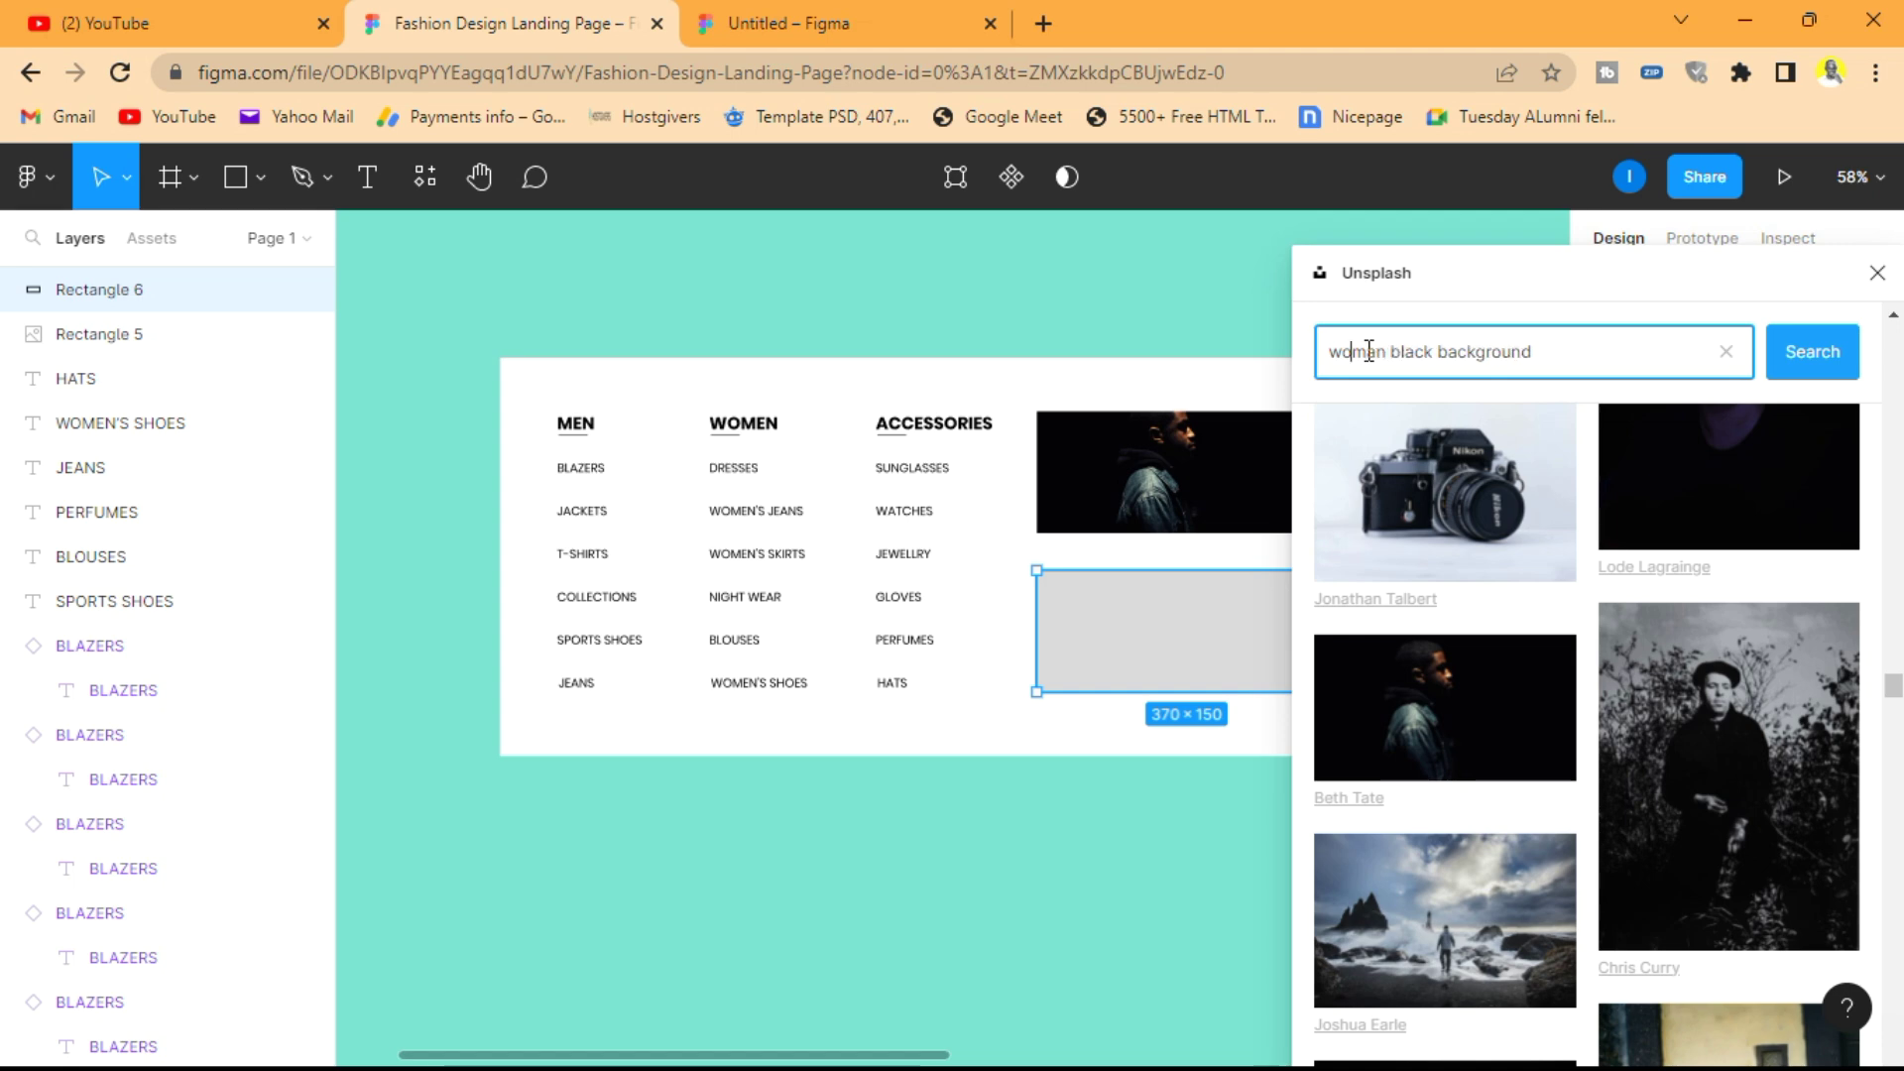
pyautogui.press('BackSpace')
pyautogui.press('BackSpace')
pyautogui.press('BackSpace')
pyautogui.press('BackSpace')
pyautogui.press('BackSpace')
pyautogui.write('hite')
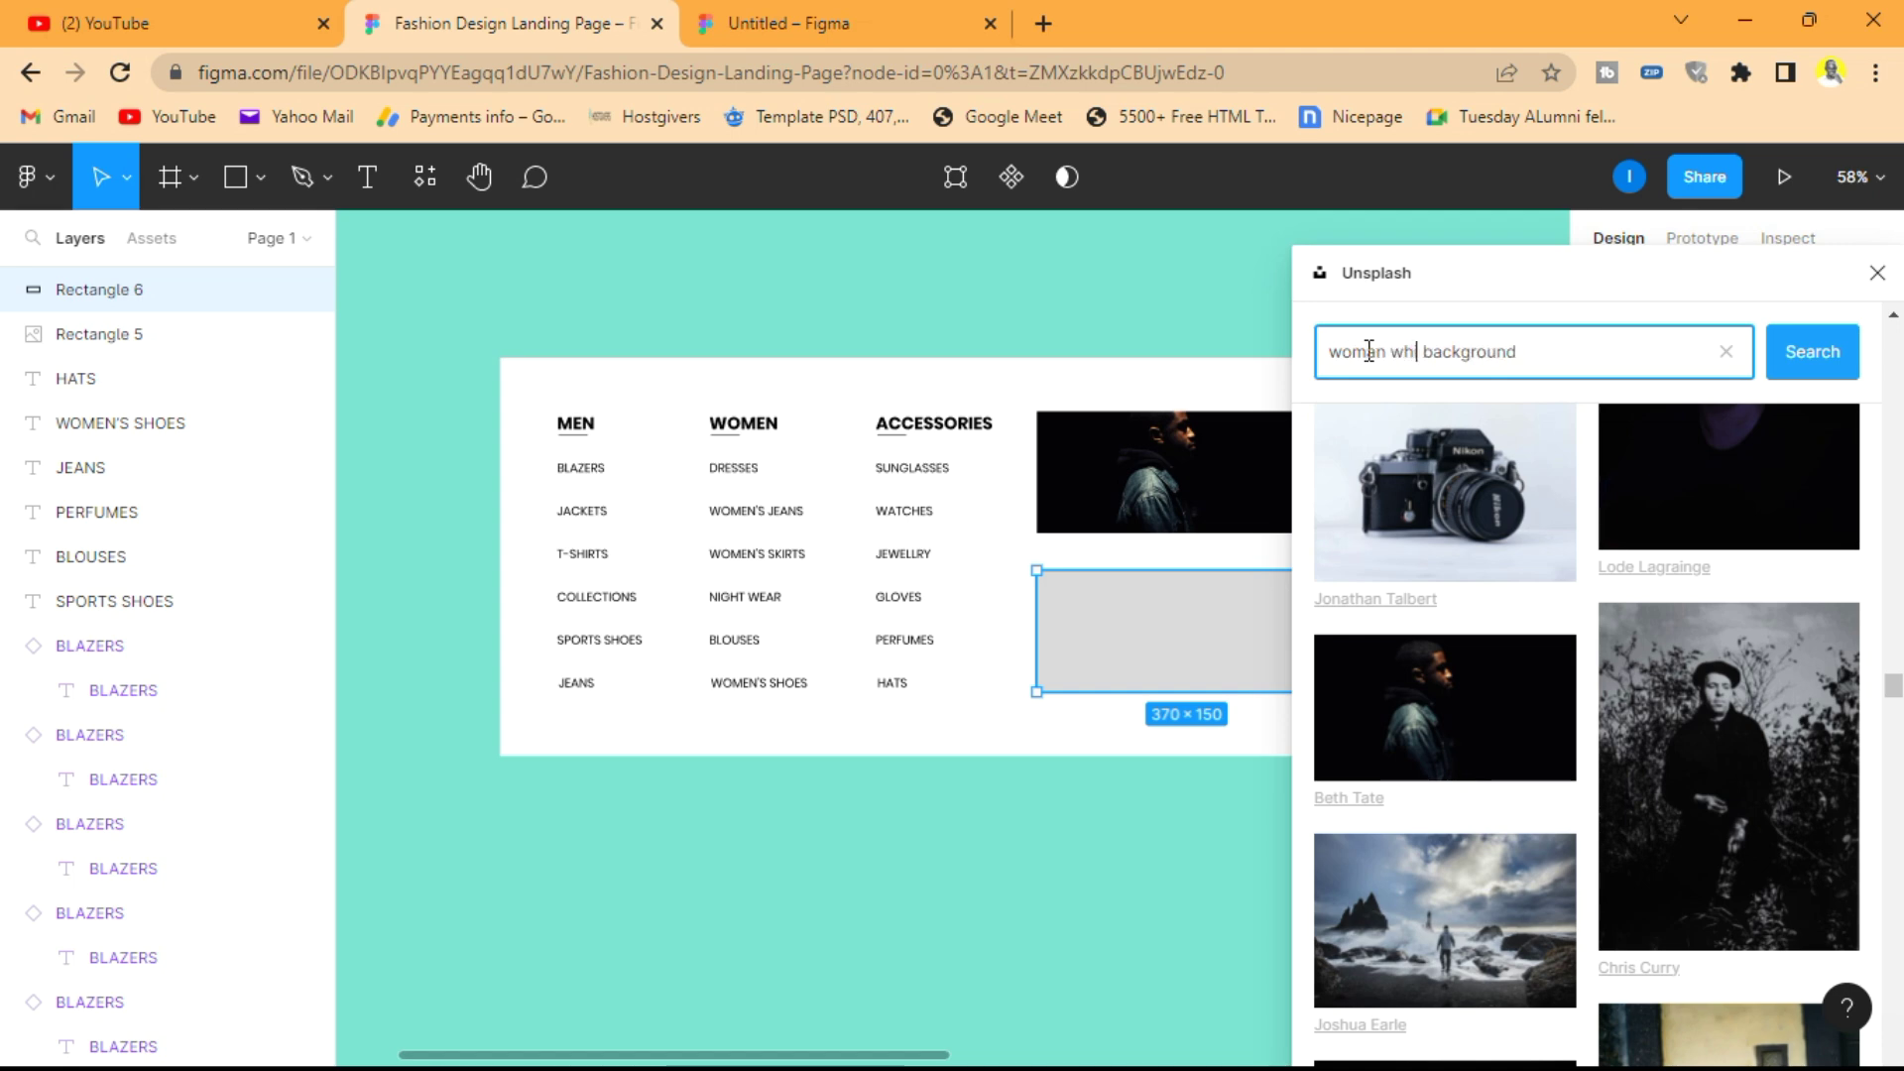
pyautogui.click(1834, 351)
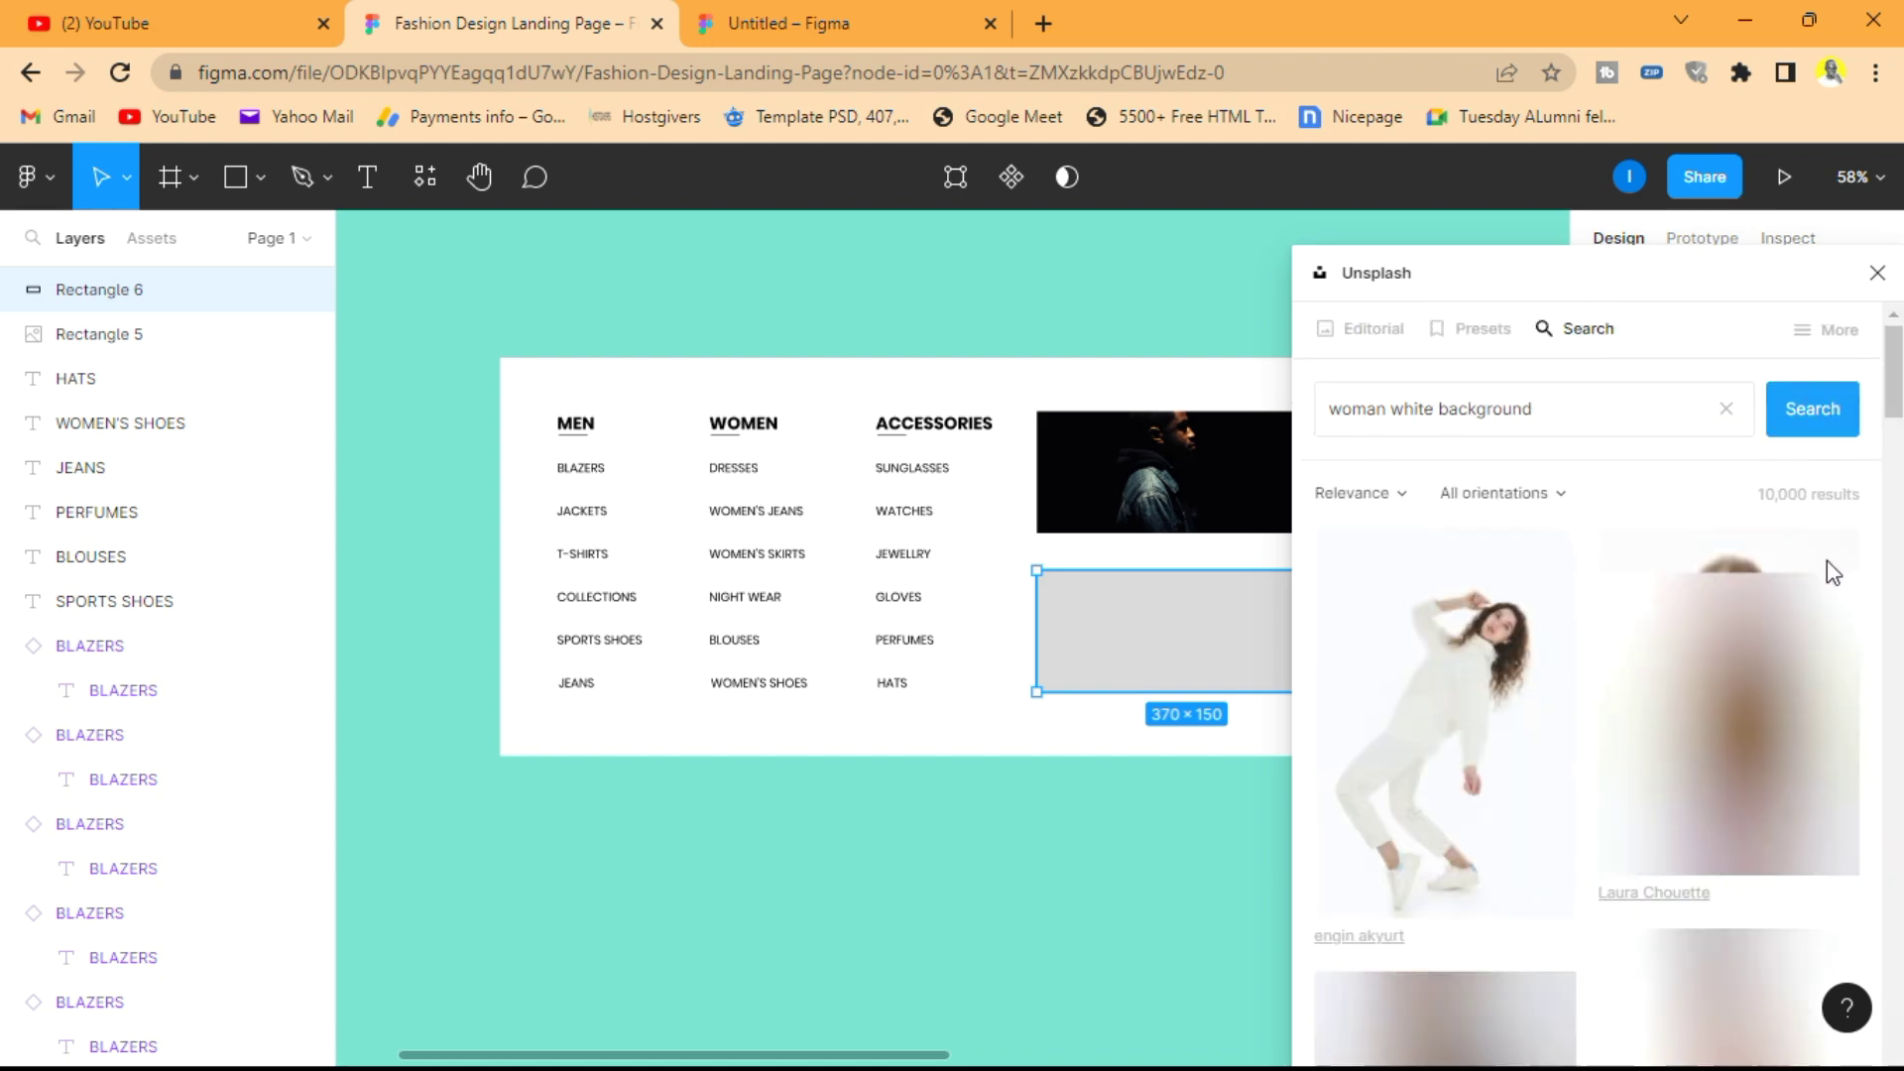
pyautogui.scroll(-5, 1826, 647)
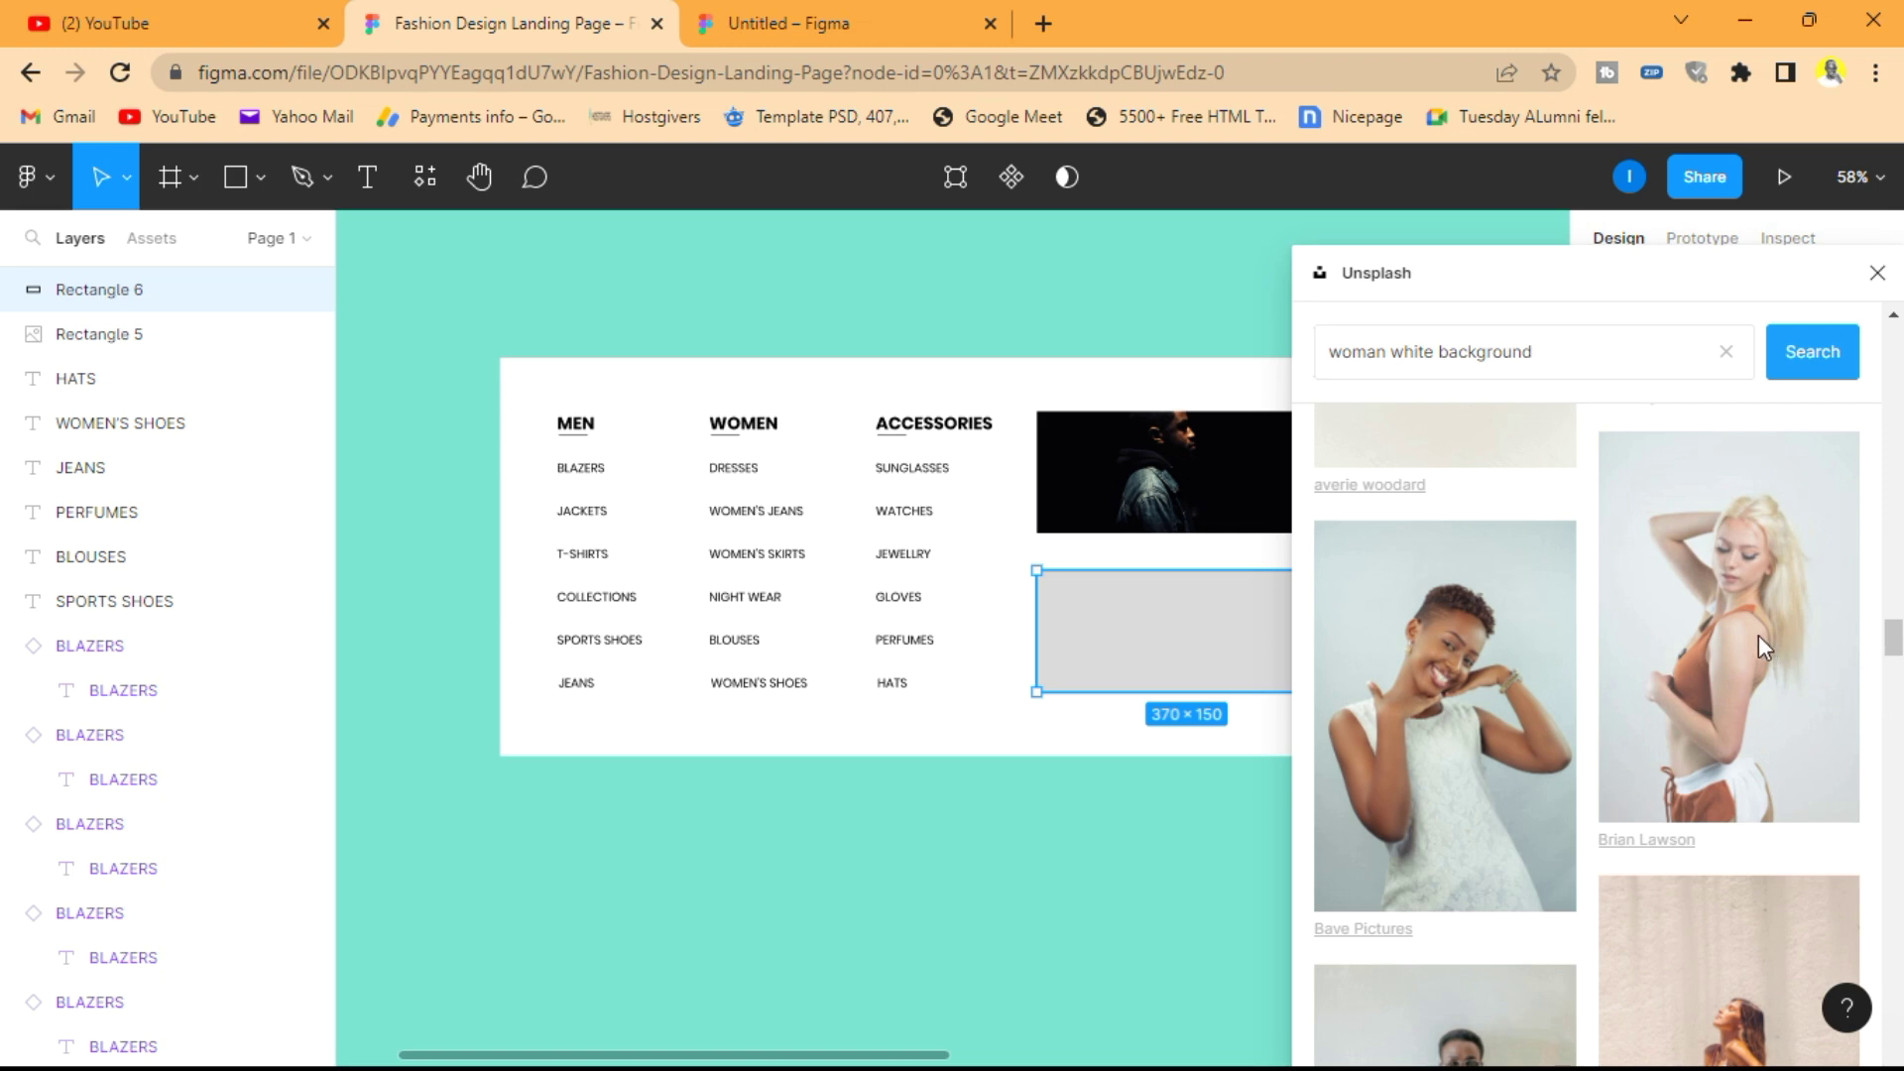
pyautogui.click(1759, 635)
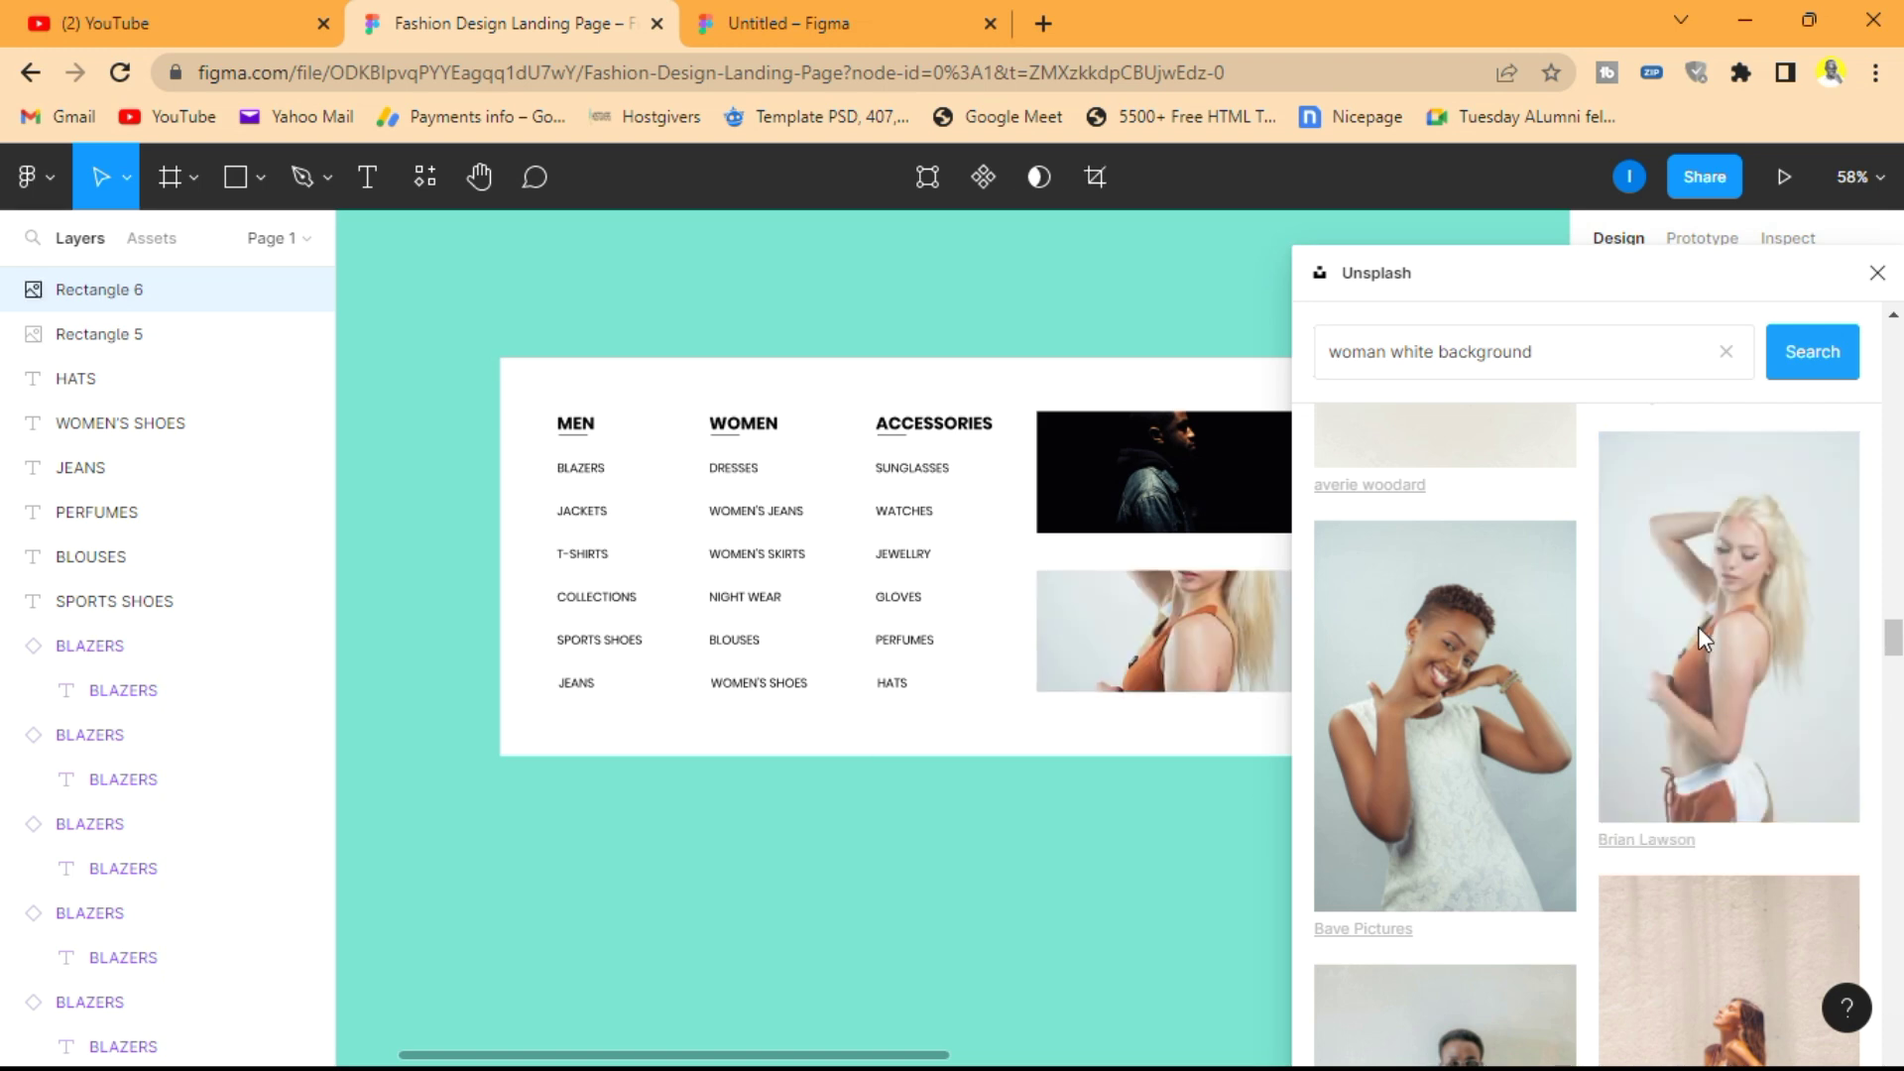
pyautogui.click(1877, 273)
# - Switch the upper banner's photo fill to Crop and shift the man toward the right end of the rectangle
pyautogui.scroll(5, 1079, 599)
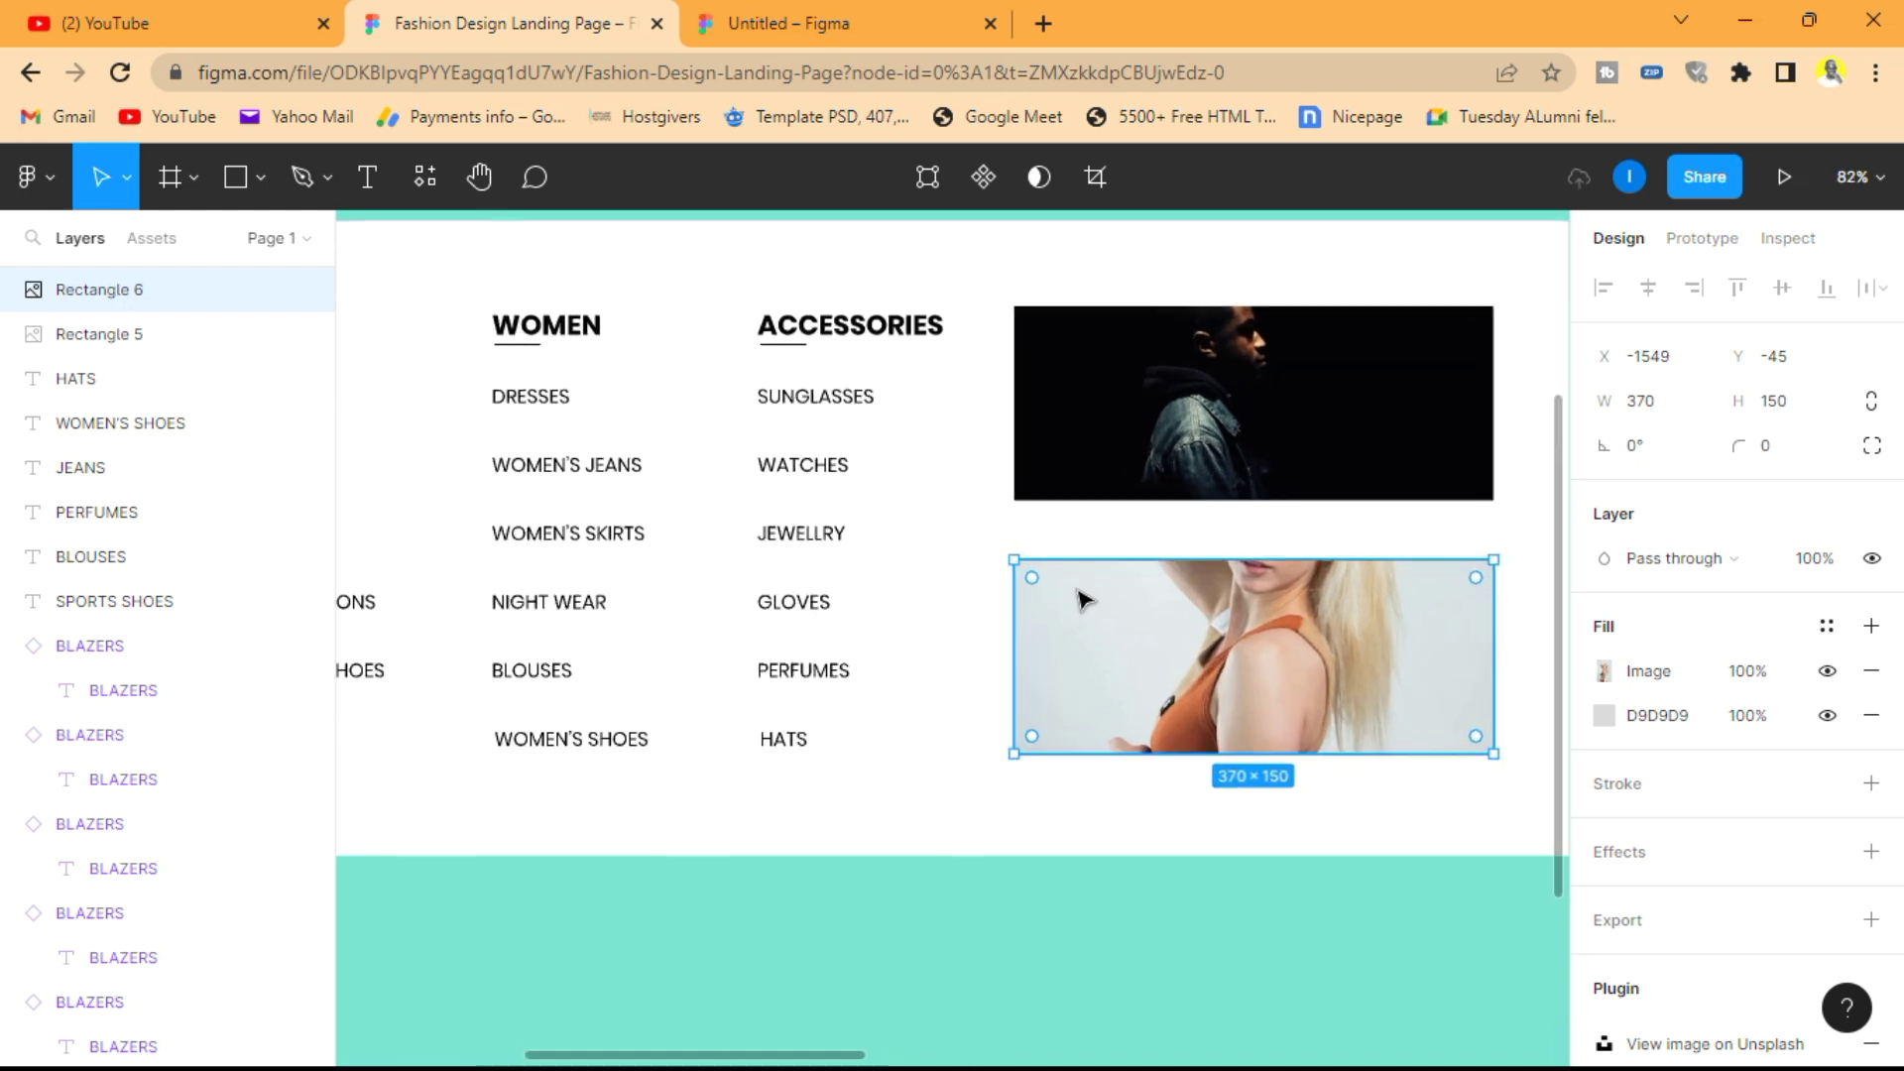
pyautogui.click(1128, 355)
pyautogui.click(1605, 675)
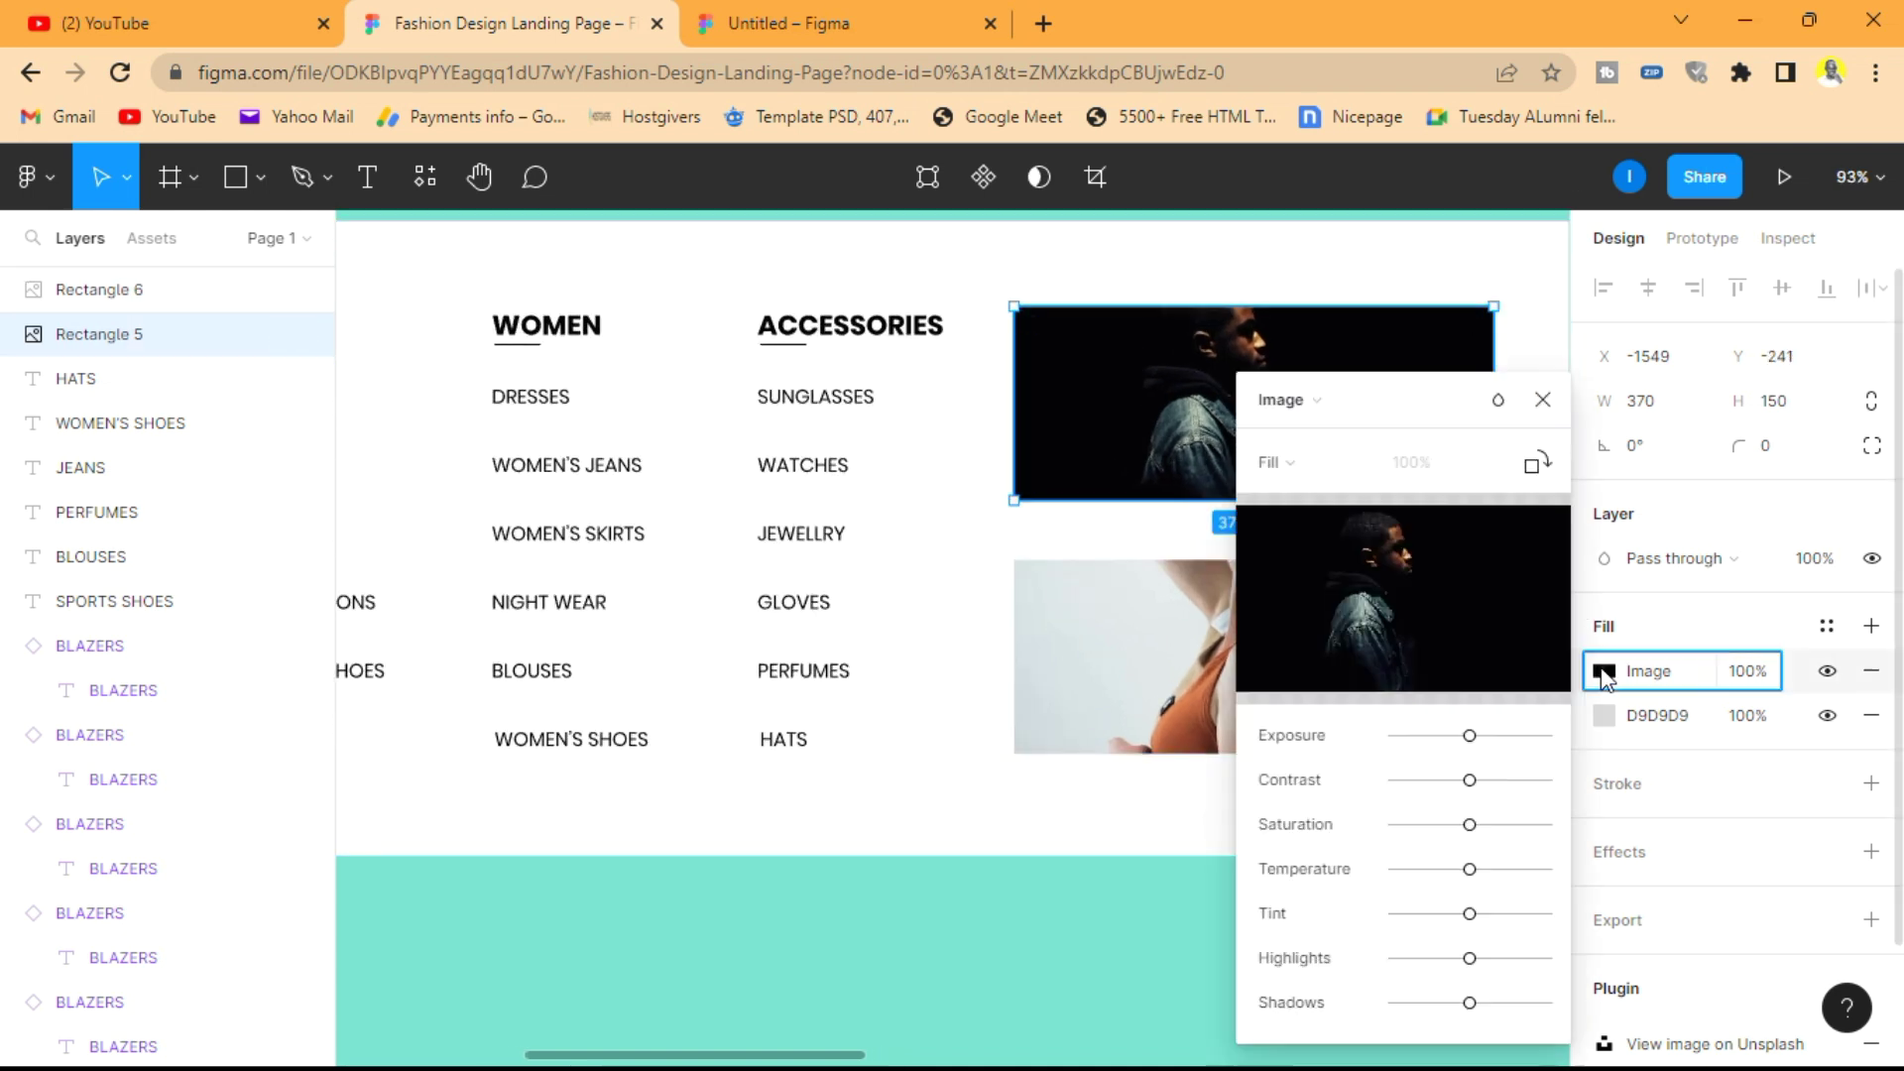
pyautogui.click(1287, 462)
pyautogui.click(1335, 522)
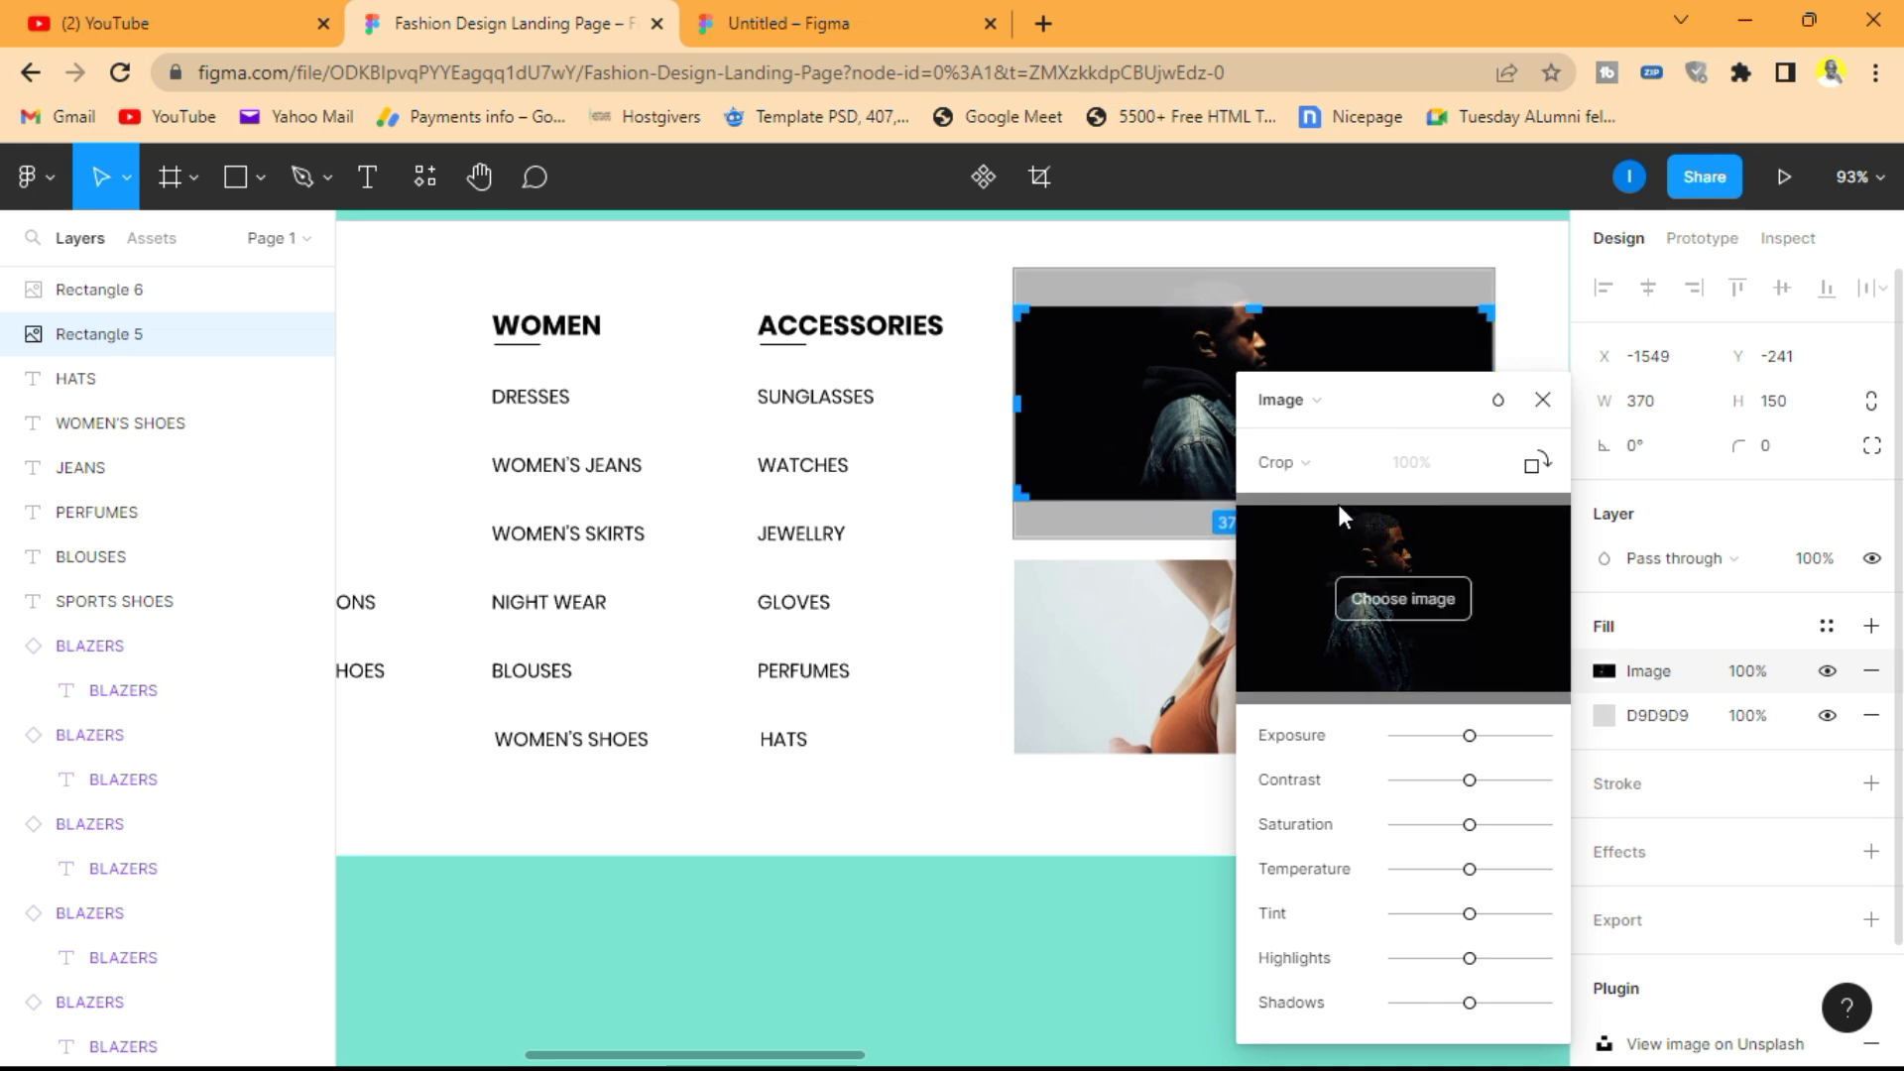
pyautogui.moveTo(1408, 421); pyautogui.dragTo(1701, 426)
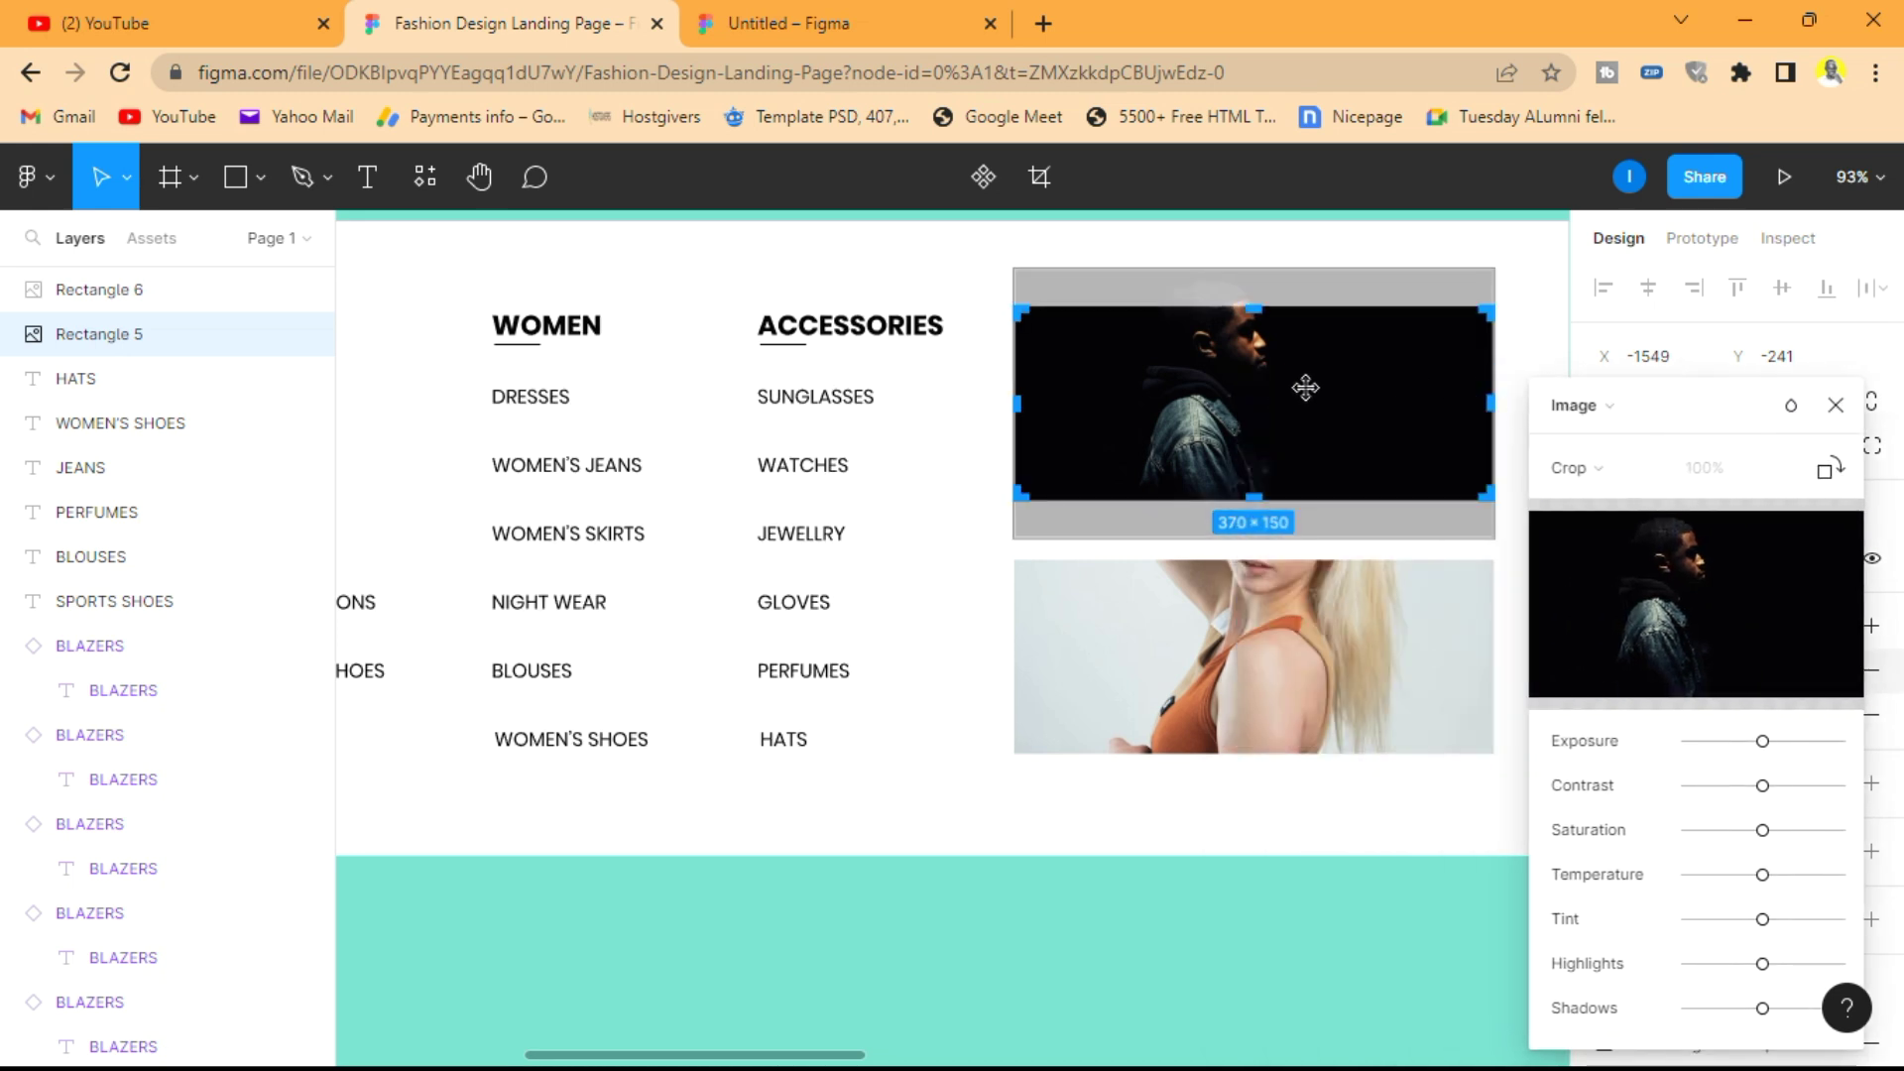
pyautogui.moveTo(1308, 388); pyautogui.dragTo(1454, 422)
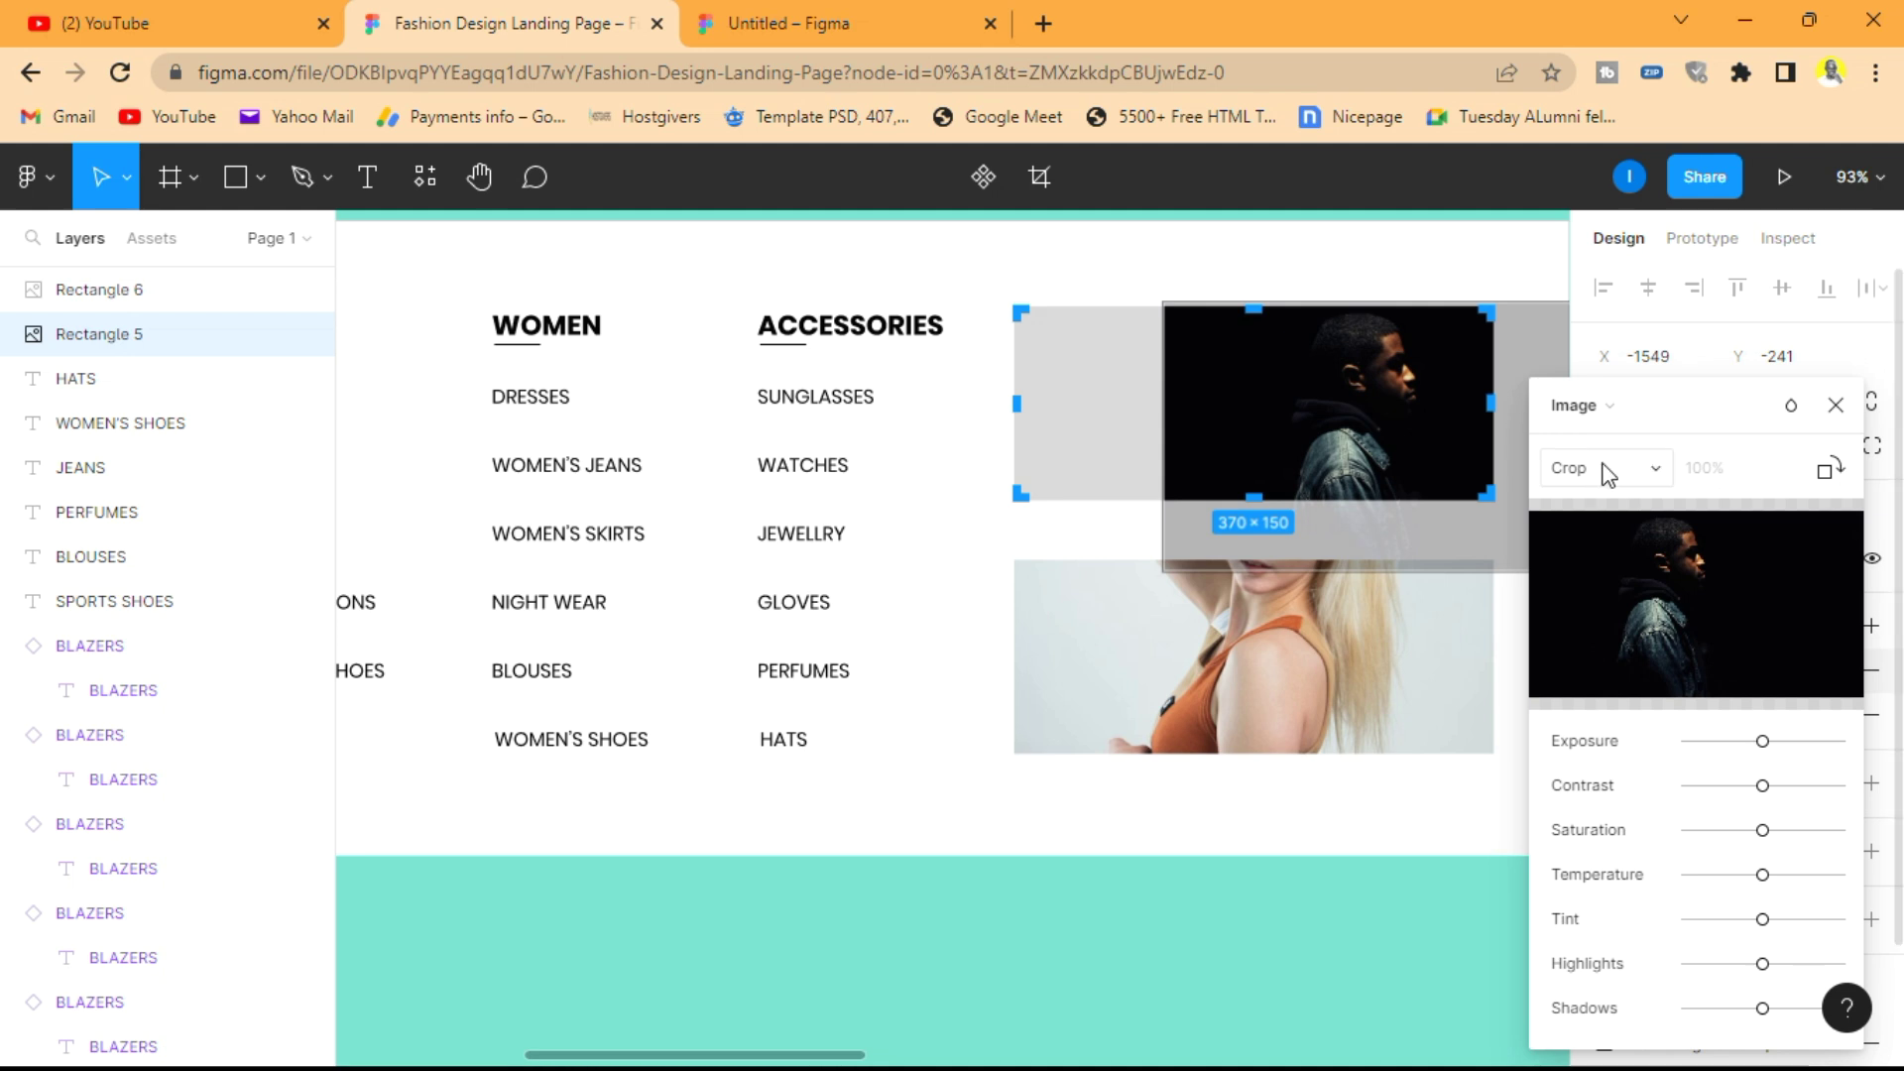
pyautogui.click(1608, 477)
pyautogui.click(1721, 414)
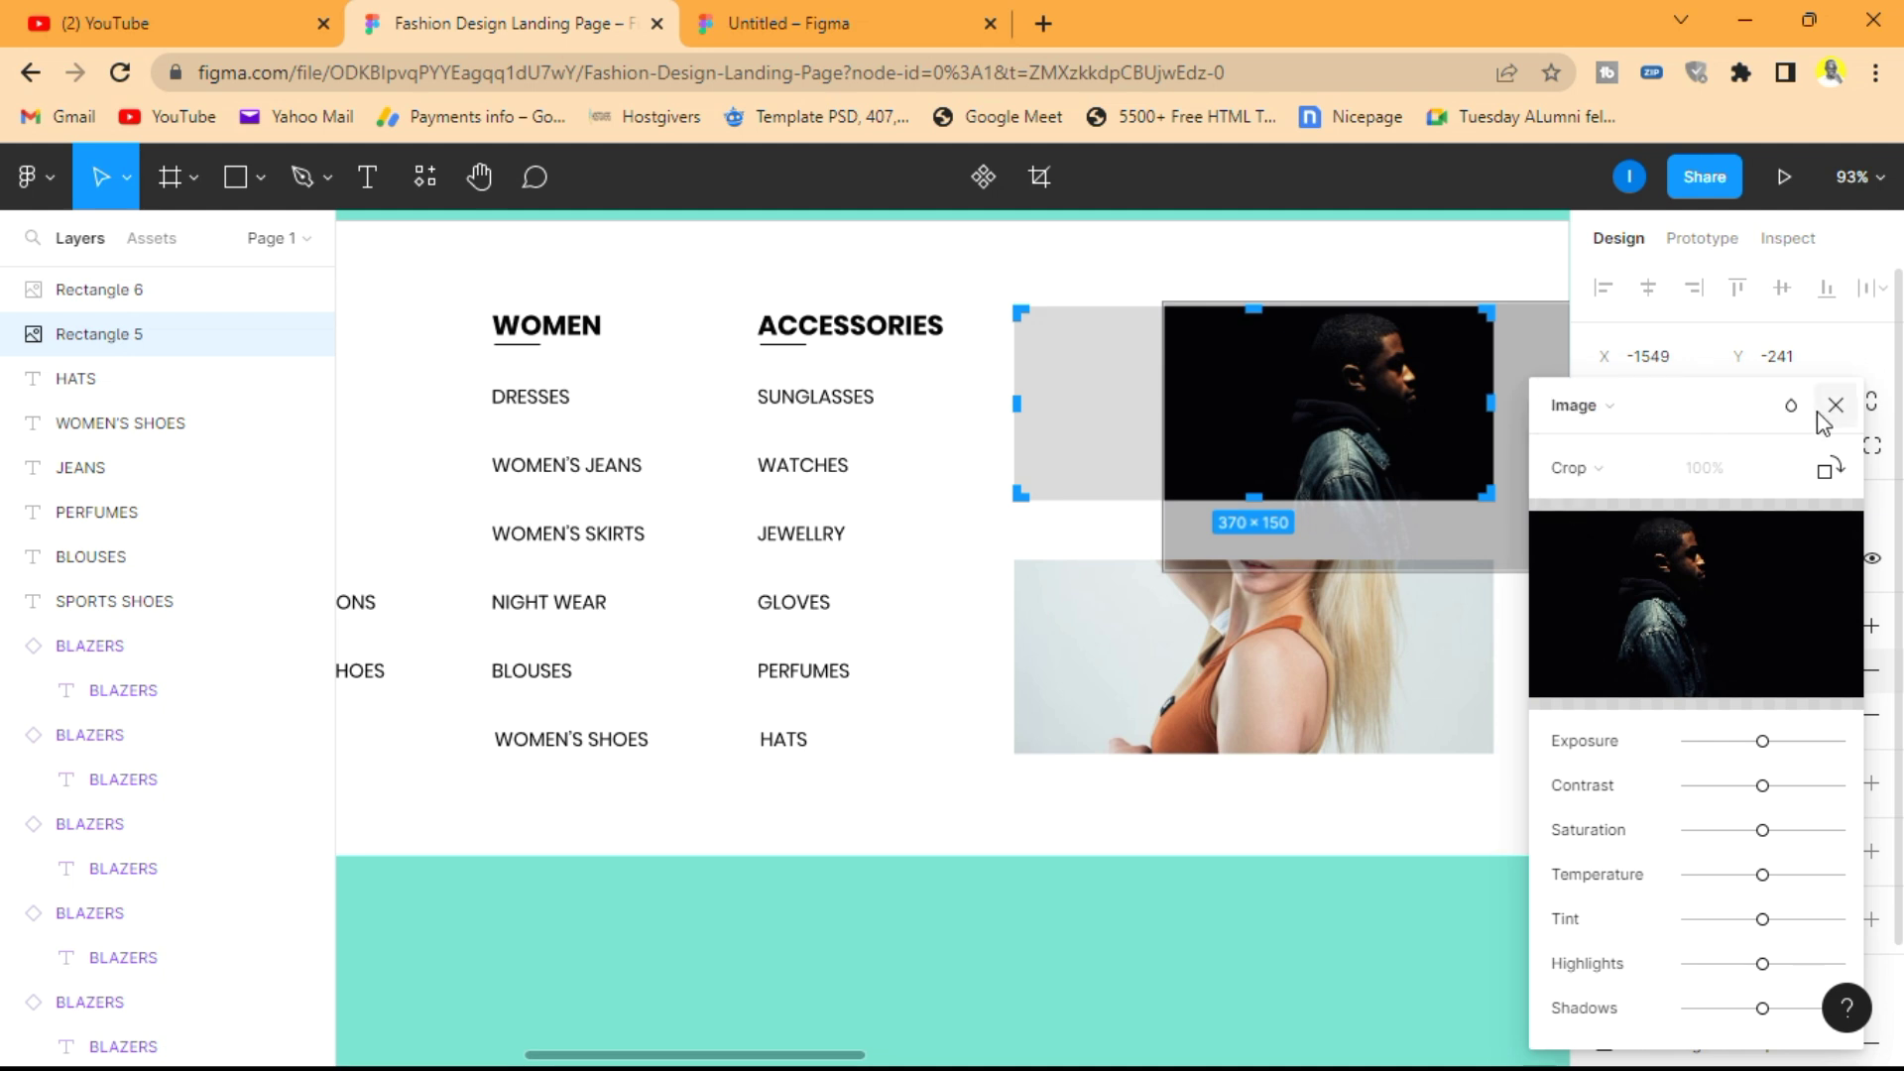
pyautogui.click(1834, 407)
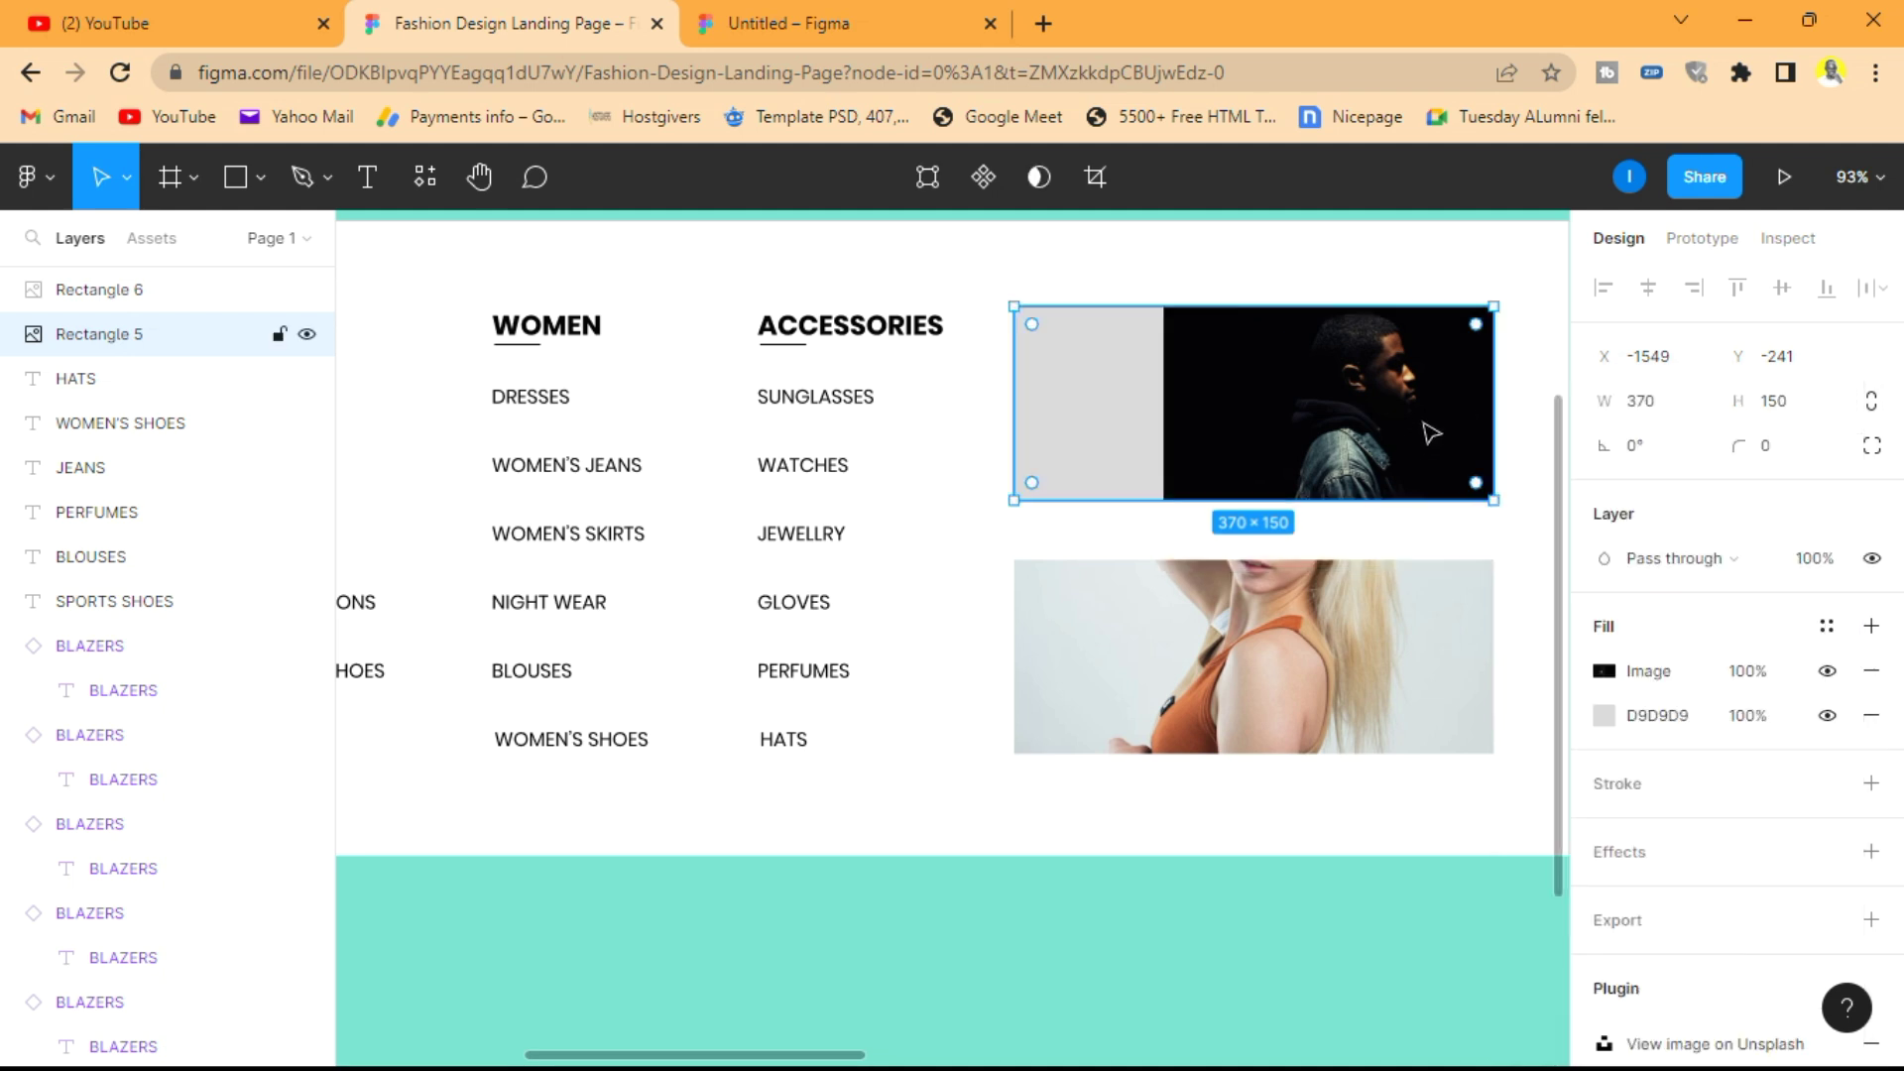
# - Flip the upper banner horizontally so the man faces the opposite direction
pyautogui.click(1604, 671)
pyautogui.click(1543, 399)
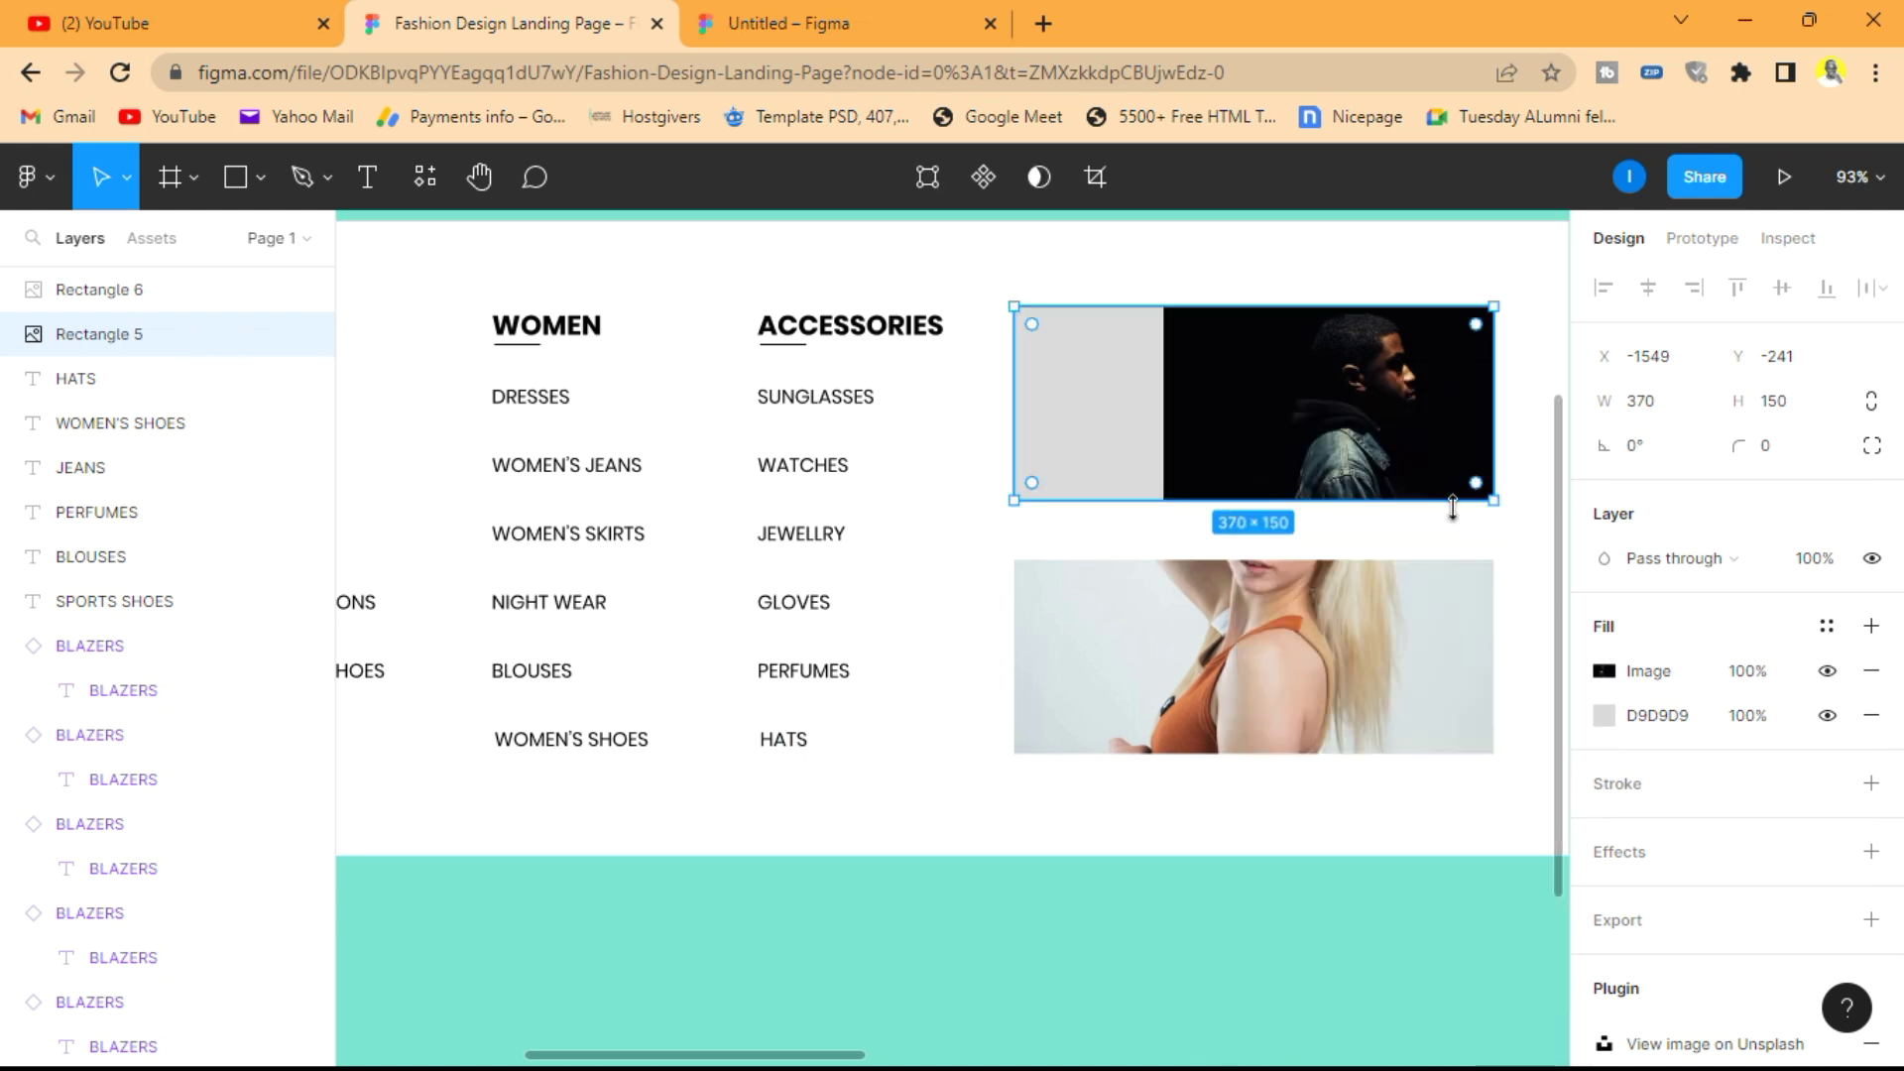
pyautogui.rightClick(1384, 430)
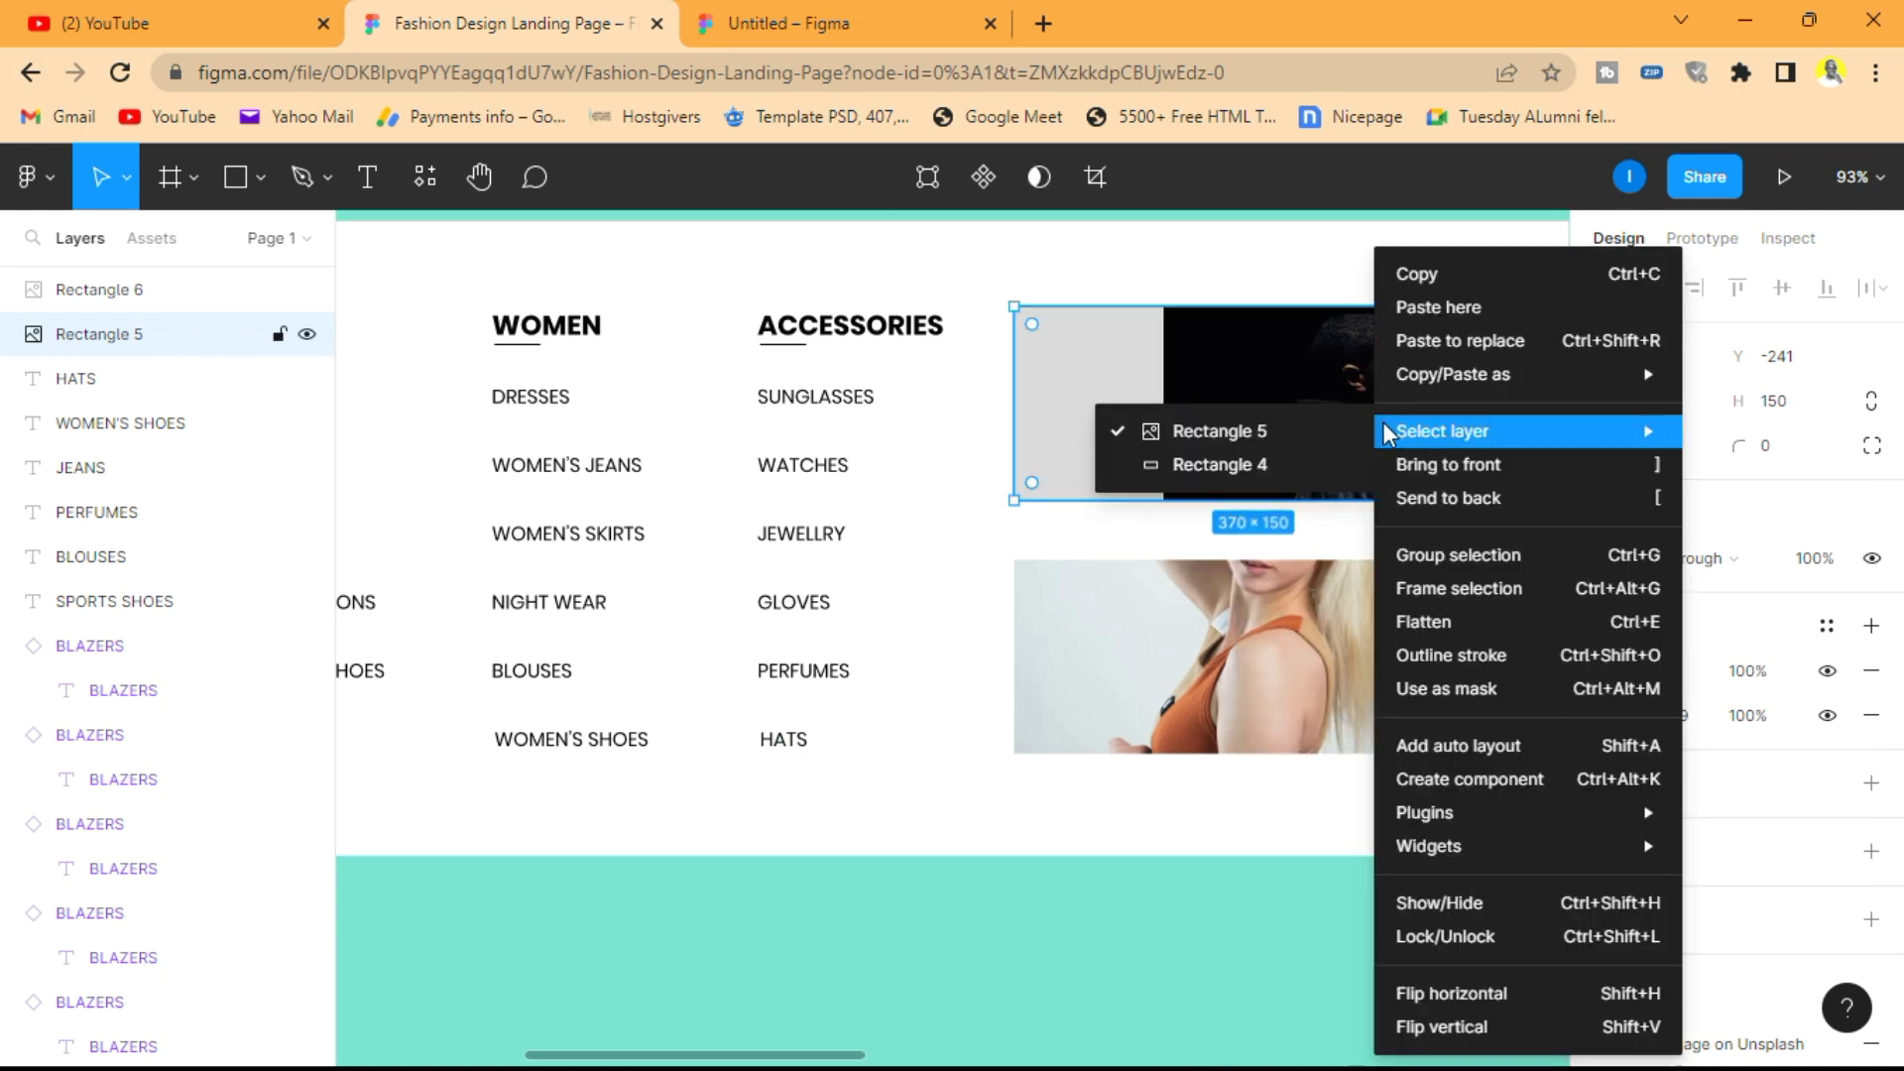
pyautogui.click(1501, 1007)
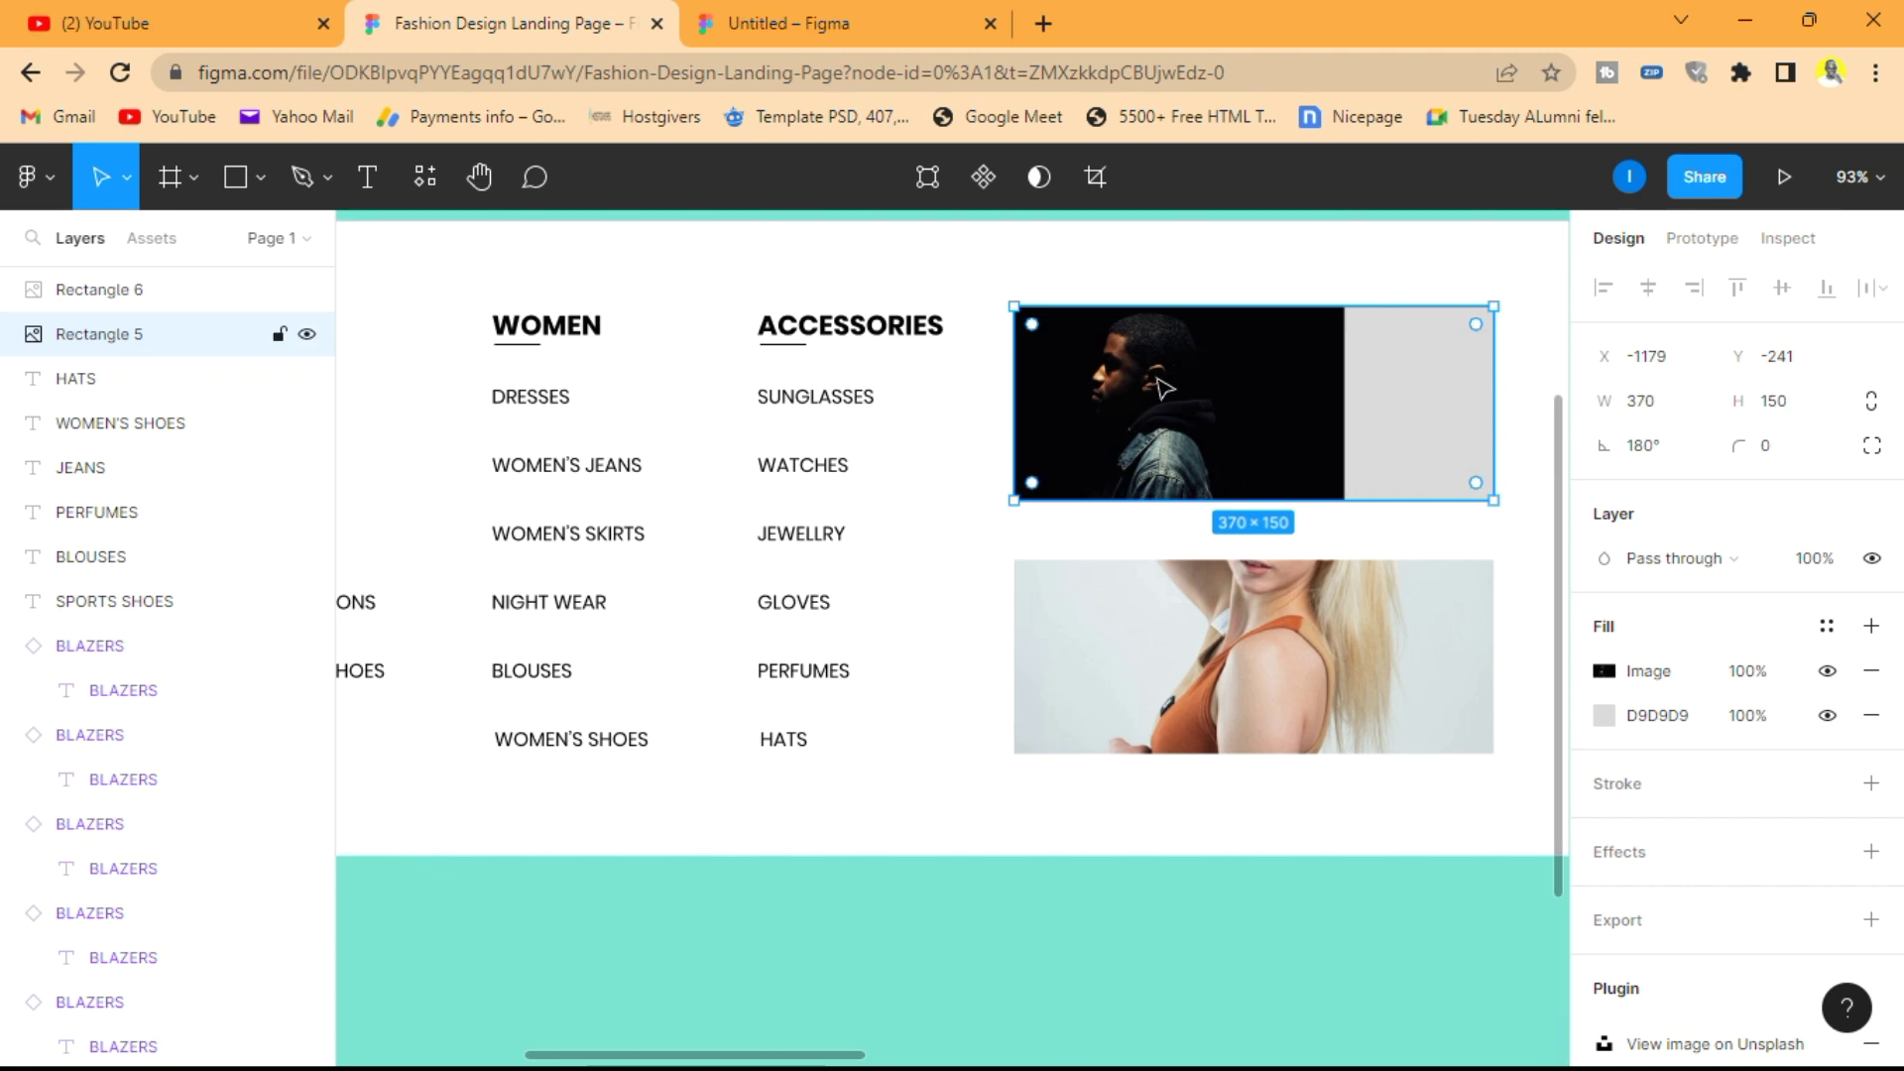
pyautogui.moveTo(1163, 393); pyautogui.dragTo(1188, 392)
pyautogui.hotkey('ctrl', 'z')
# - Reposition the flipped photo within the upper banner's crop so the man stands near its right end
pyautogui.click(1604, 670)
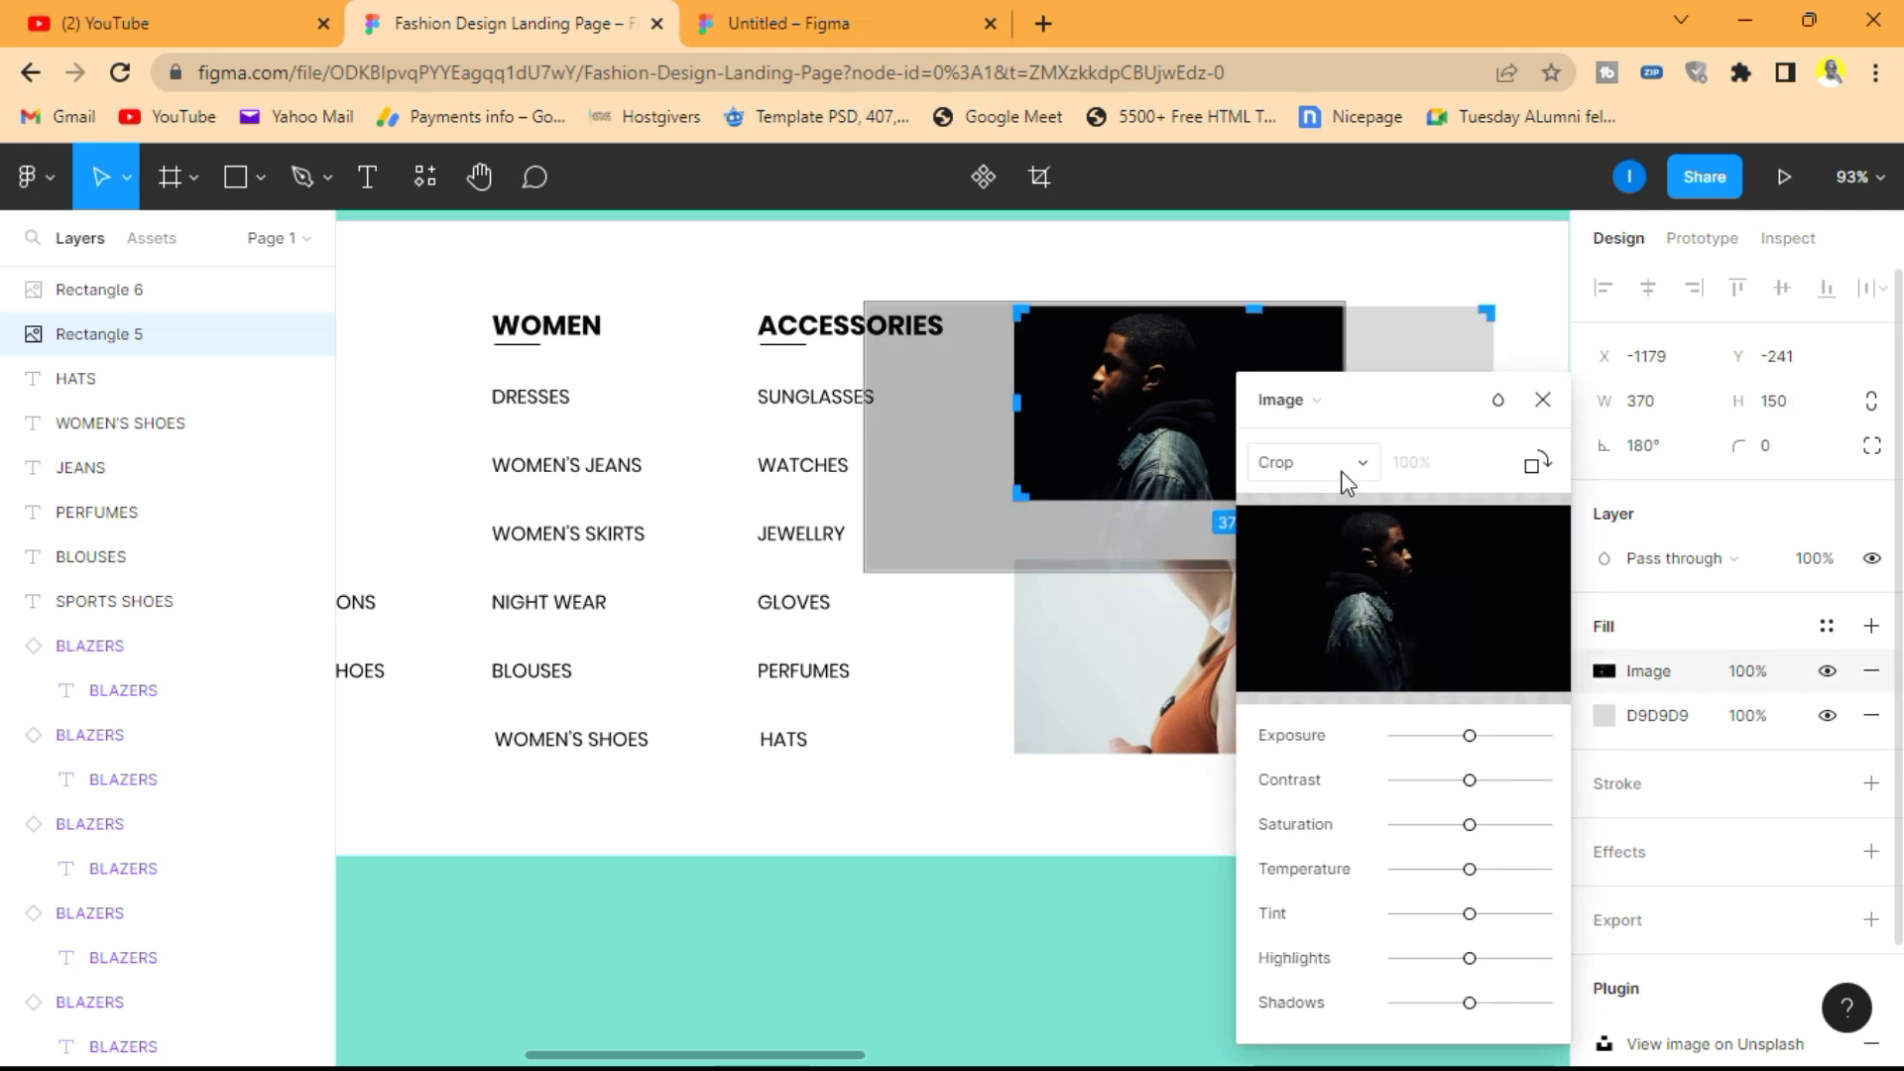
pyautogui.moveTo(1448, 431); pyautogui.dragTo(990, 653)
pyautogui.moveTo(1215, 427); pyautogui.dragTo(1422, 427)
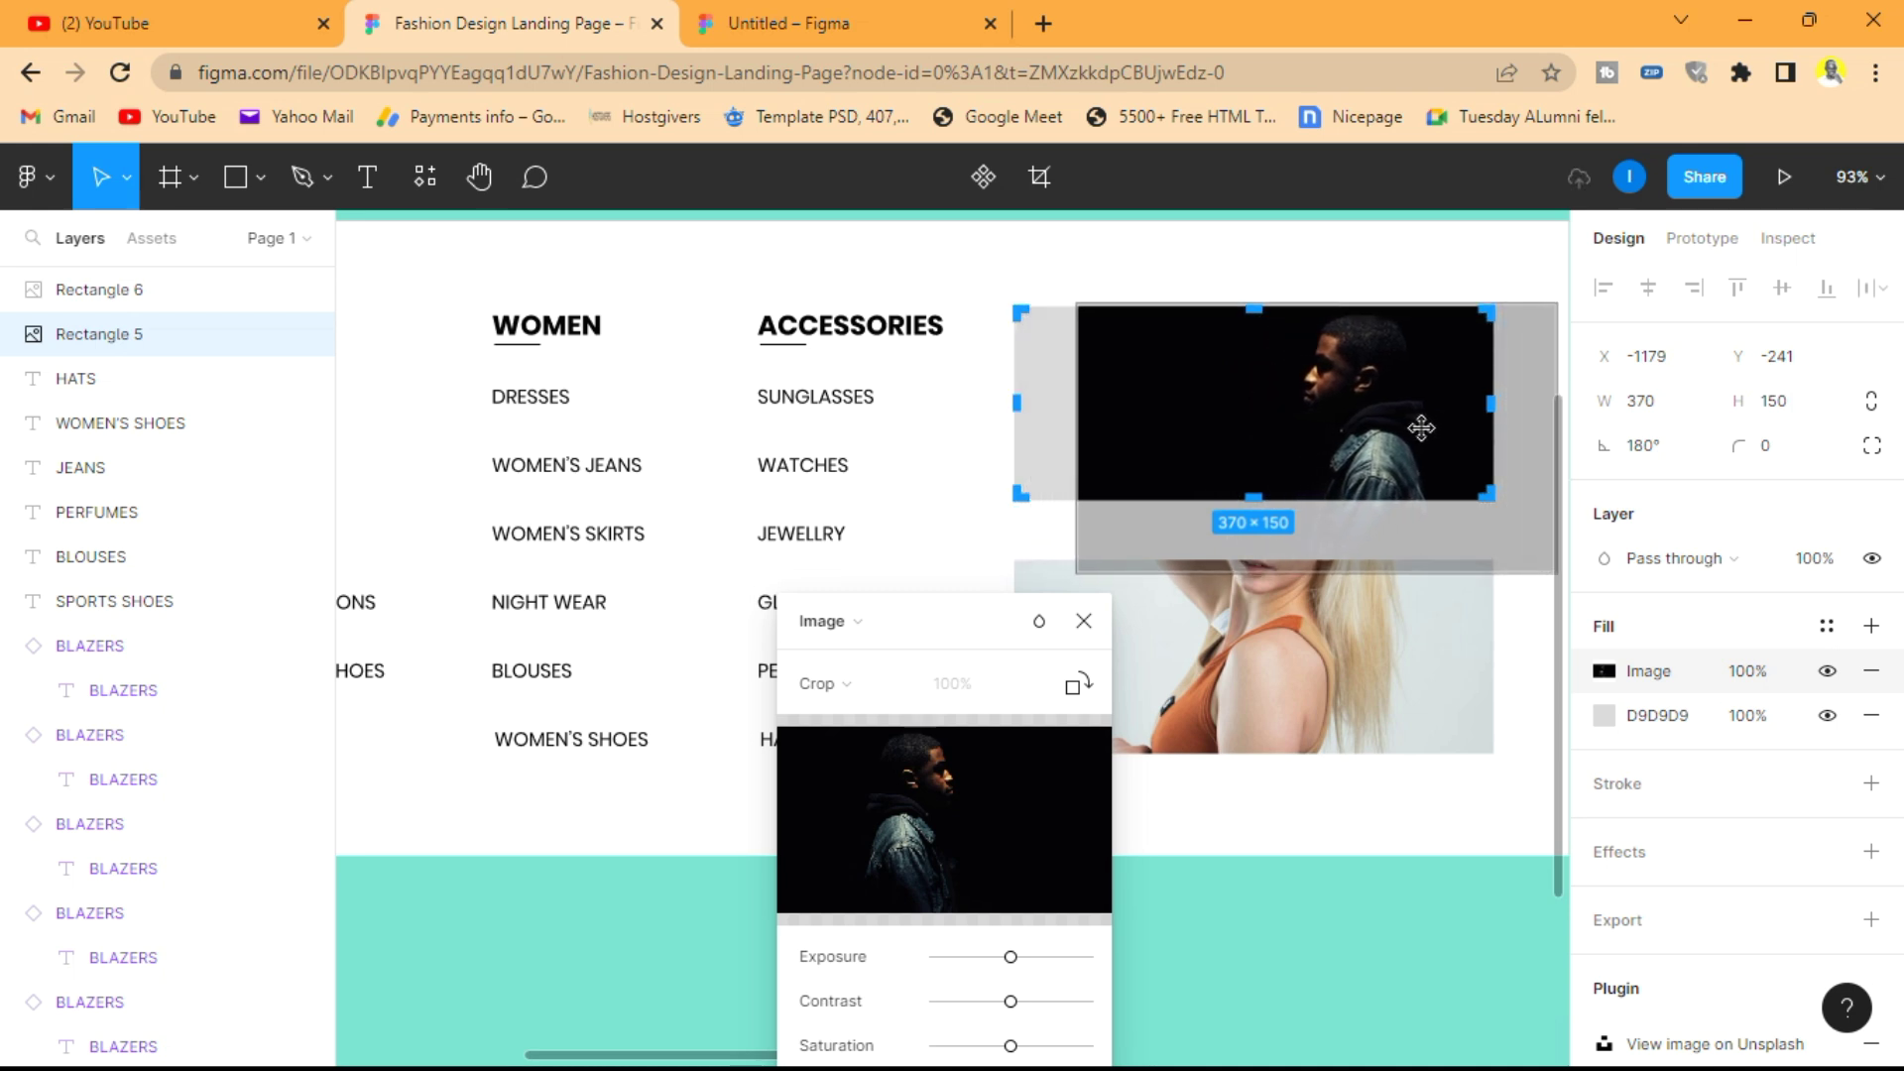
pyautogui.click(1467, 280)
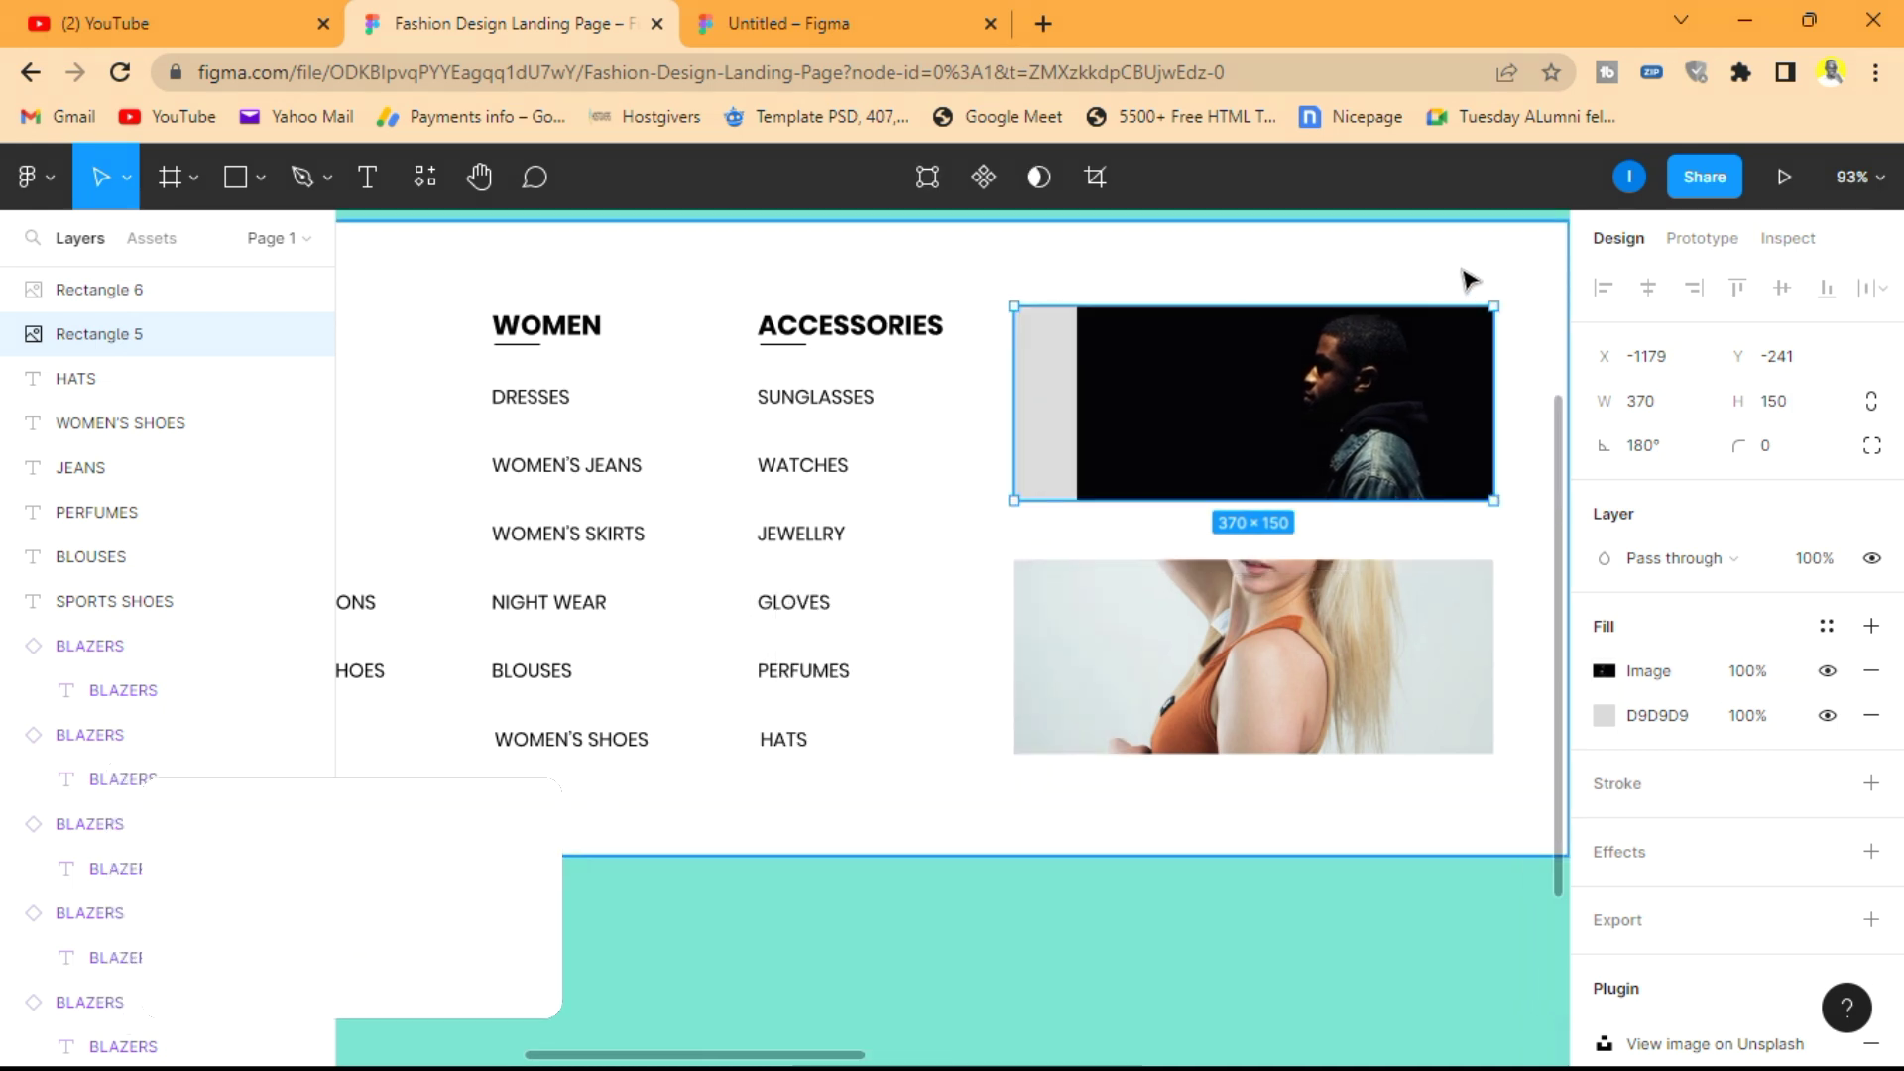
pyautogui.click(1349, 935)
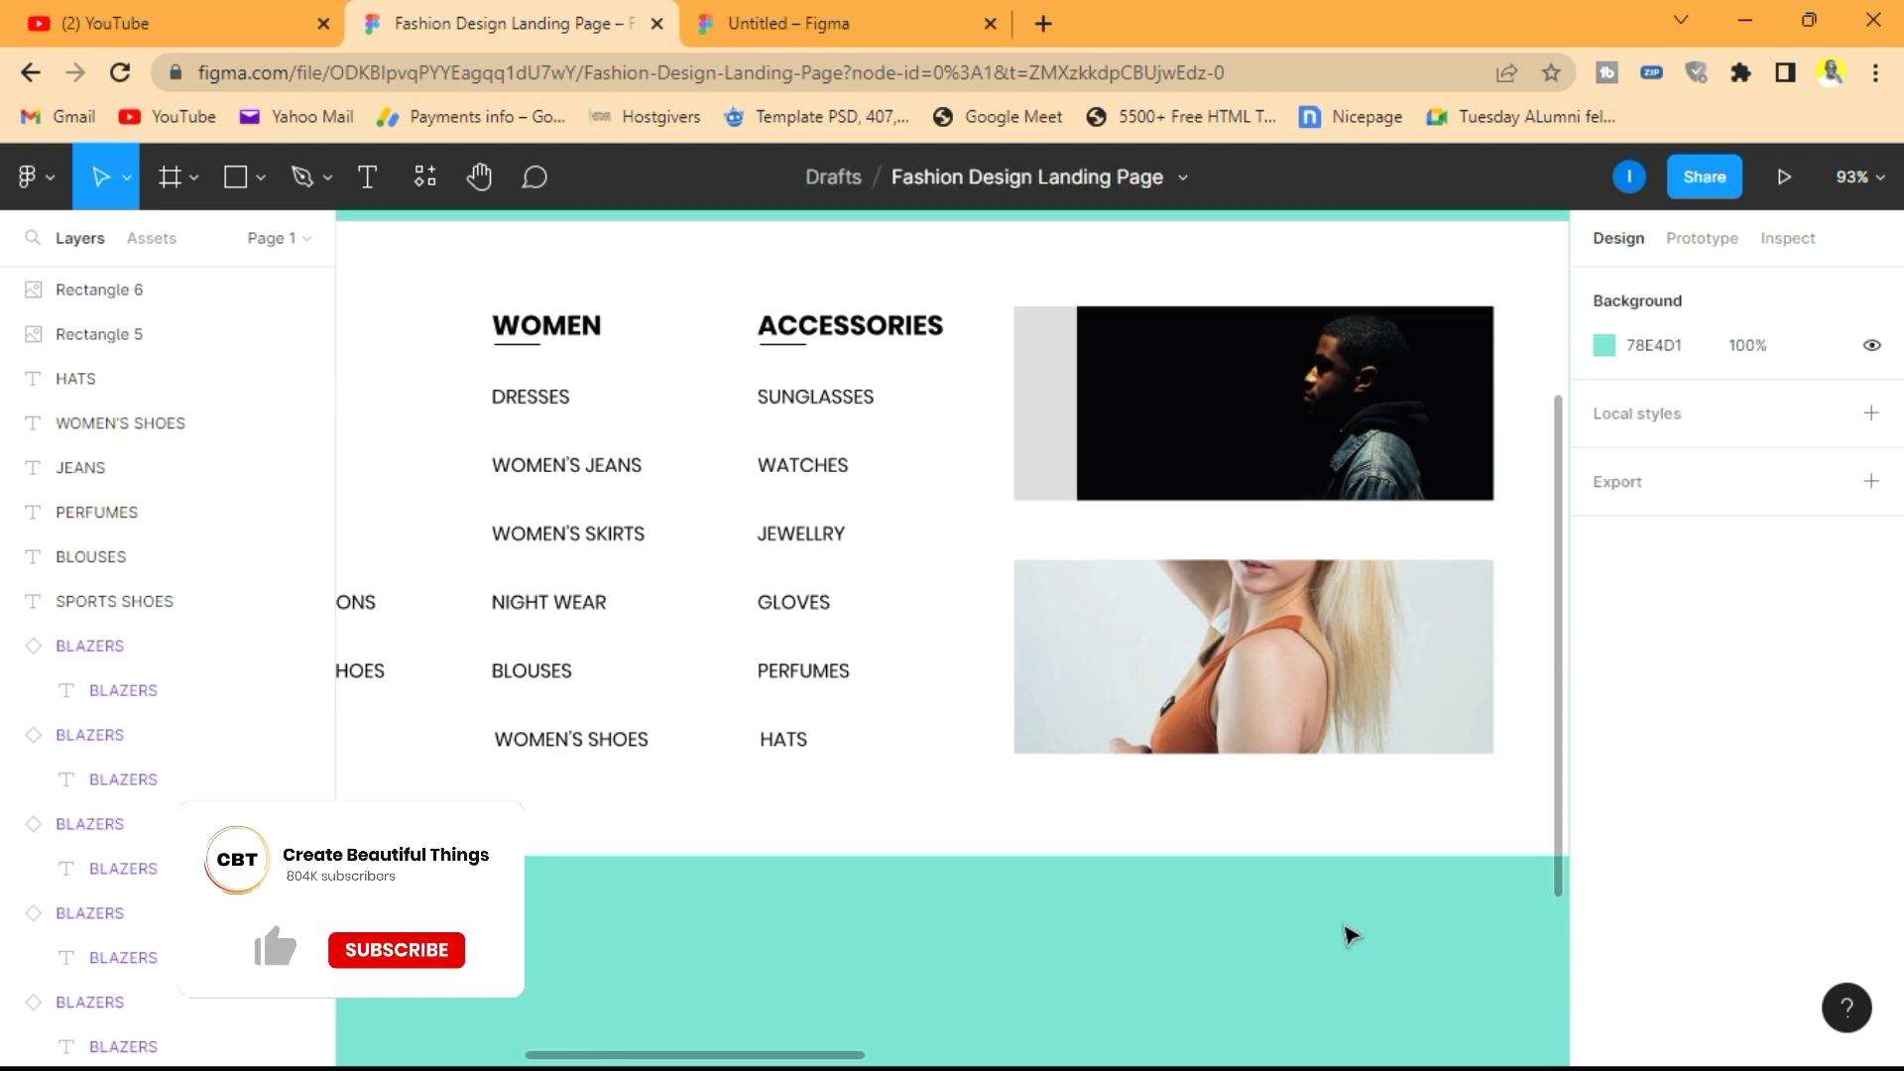
# - Flip the lower banner with the blonde woman horizontally
pyautogui.click(1289, 714)
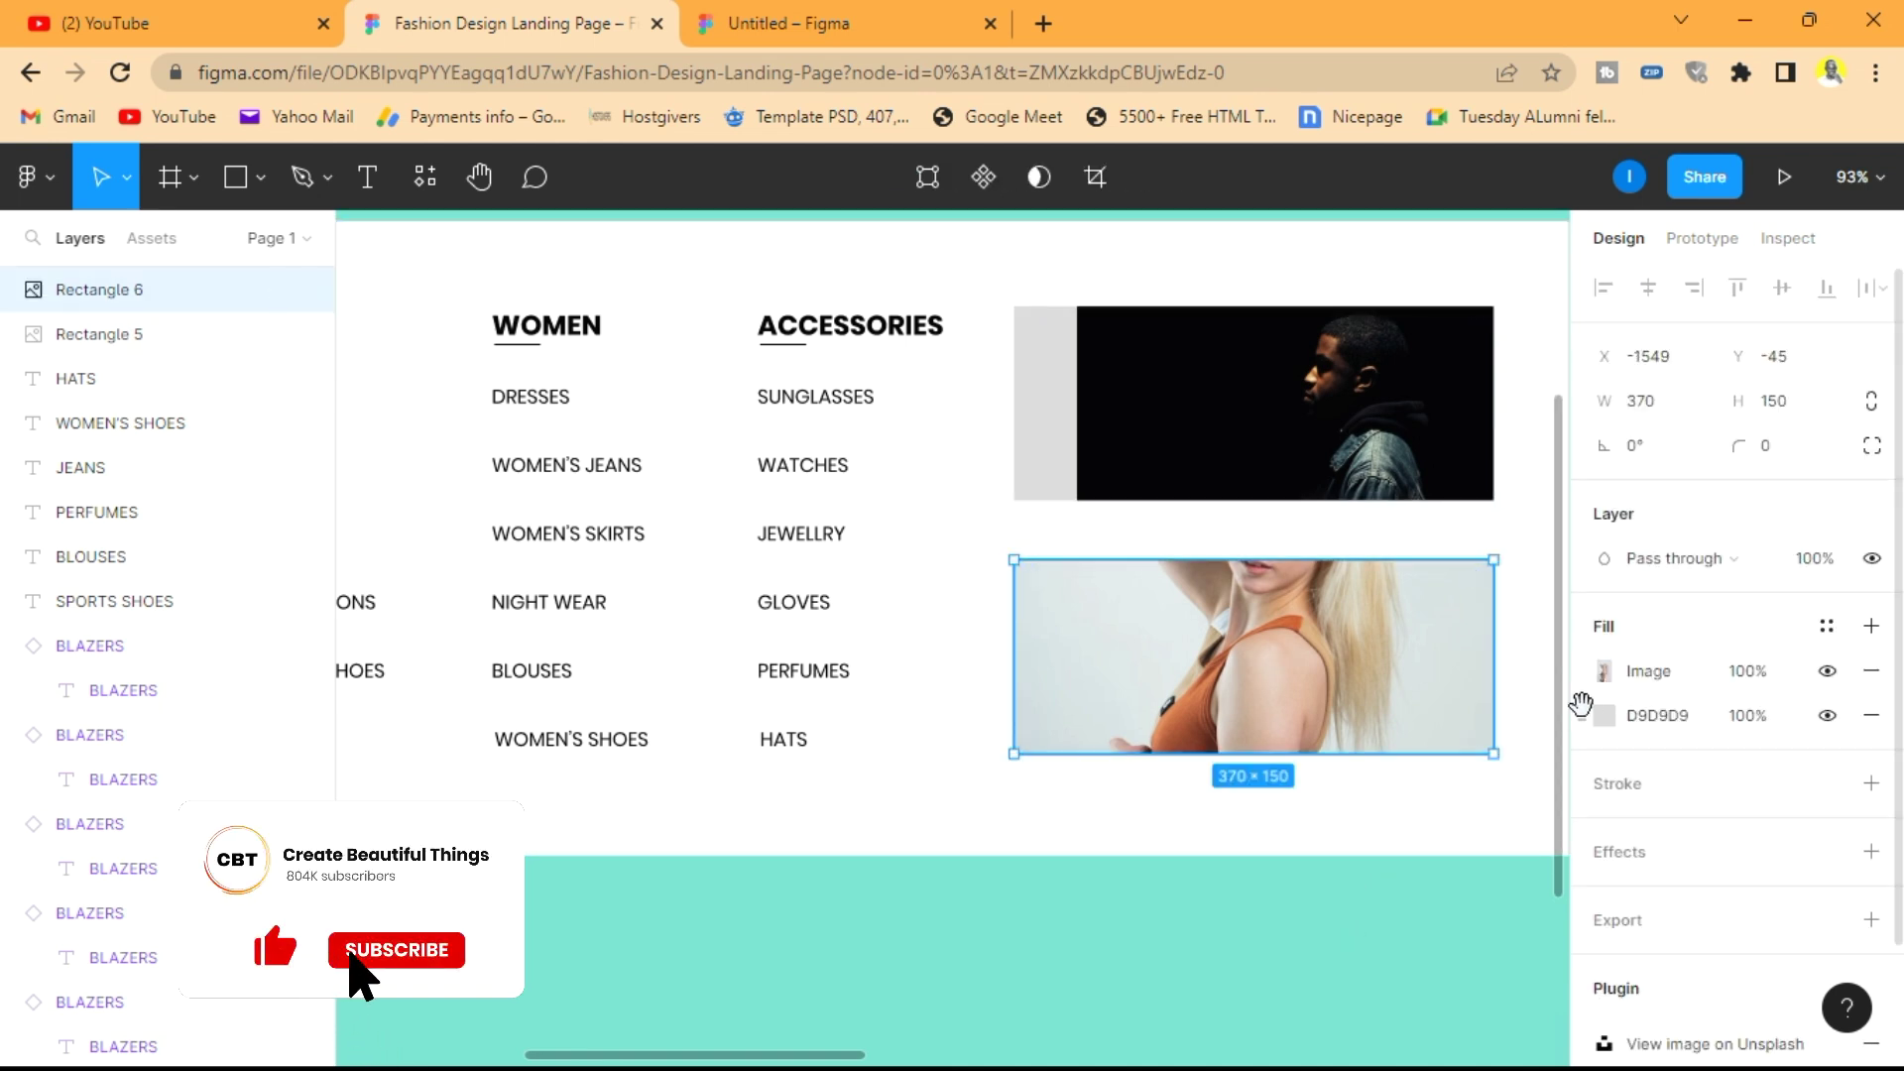
pyautogui.rightClick(1336, 644)
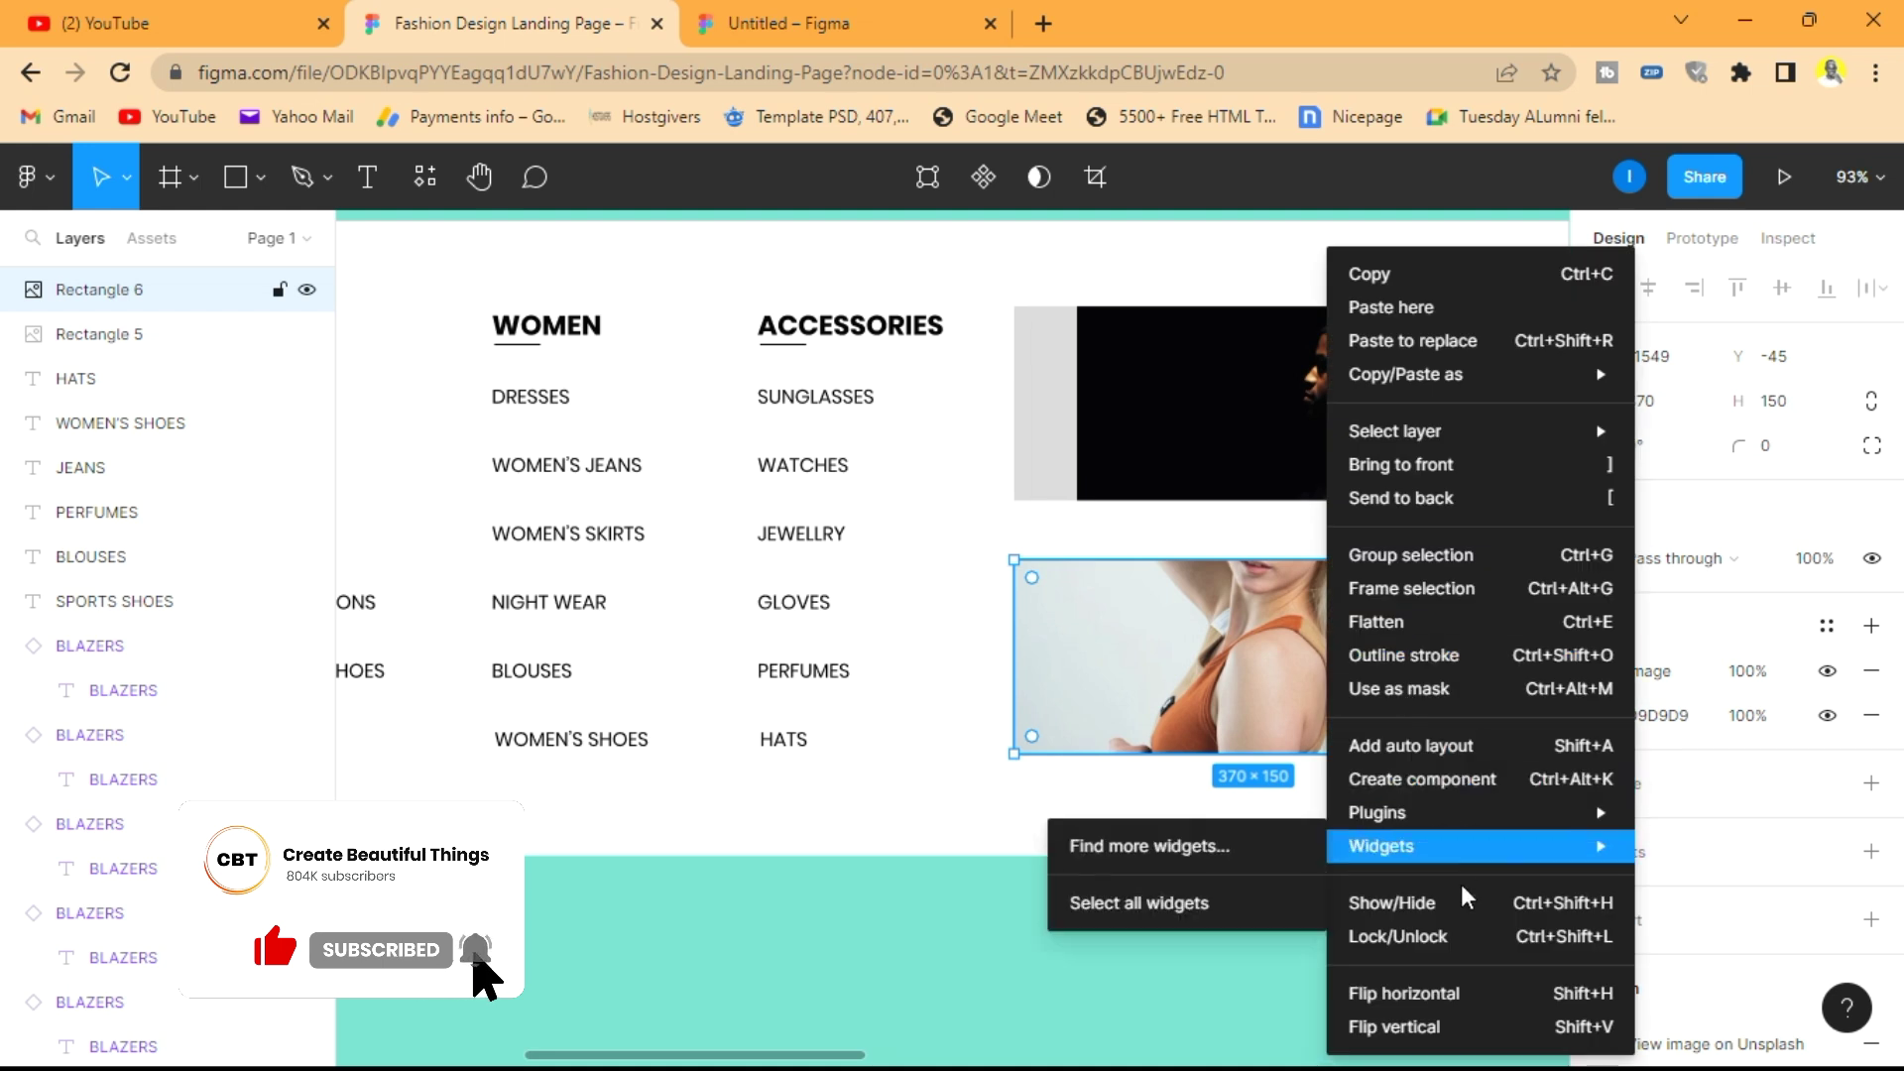
pyautogui.click(1437, 996)
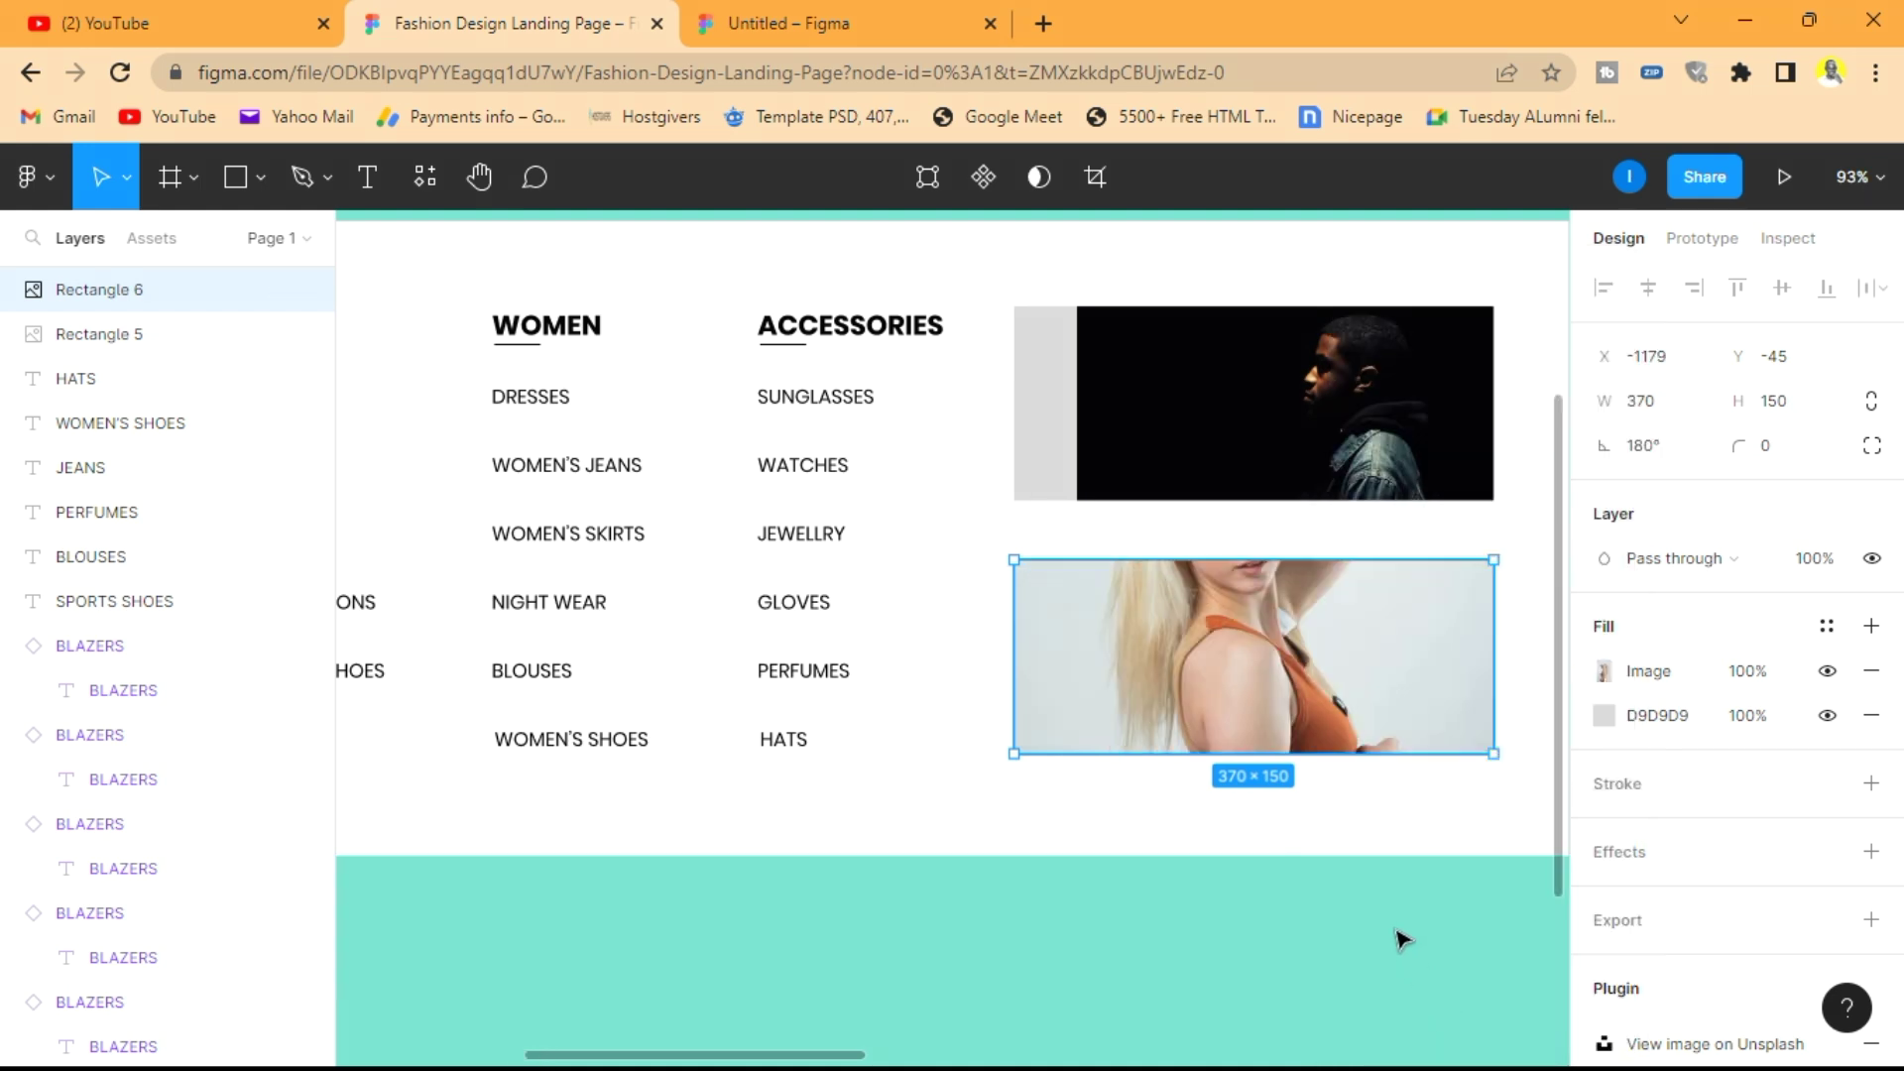
# - Set the lower banner's photo fill to Crop, shrink the image and place the woman at the banner's left end
pyautogui.click(1603, 671)
pyautogui.click(1290, 463)
pyautogui.click(1329, 529)
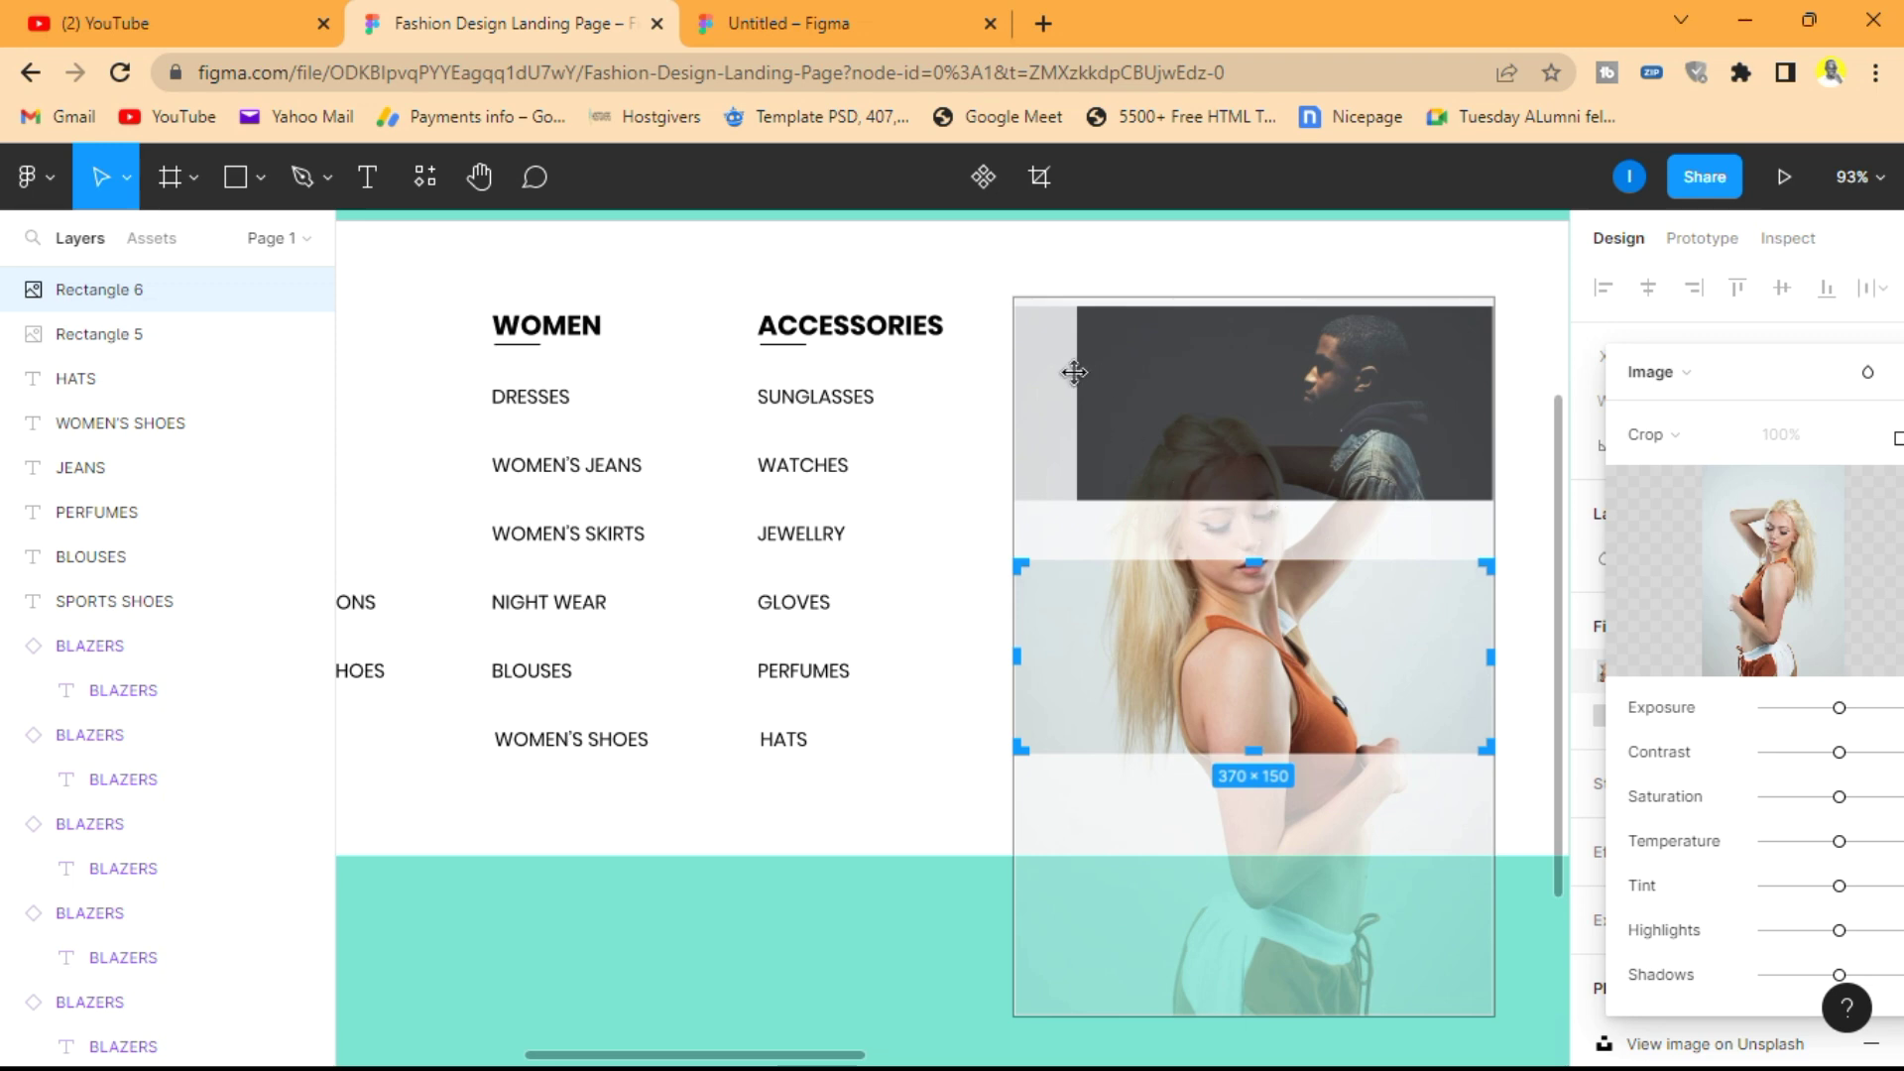
pyautogui.moveTo(1013, 298); pyautogui.dragTo(1105, 557)
pyautogui.moveTo(1249, 510); pyautogui.dragTo(1198, 567)
pyautogui.moveTo(1130, 647); pyautogui.dragTo(1143, 609)
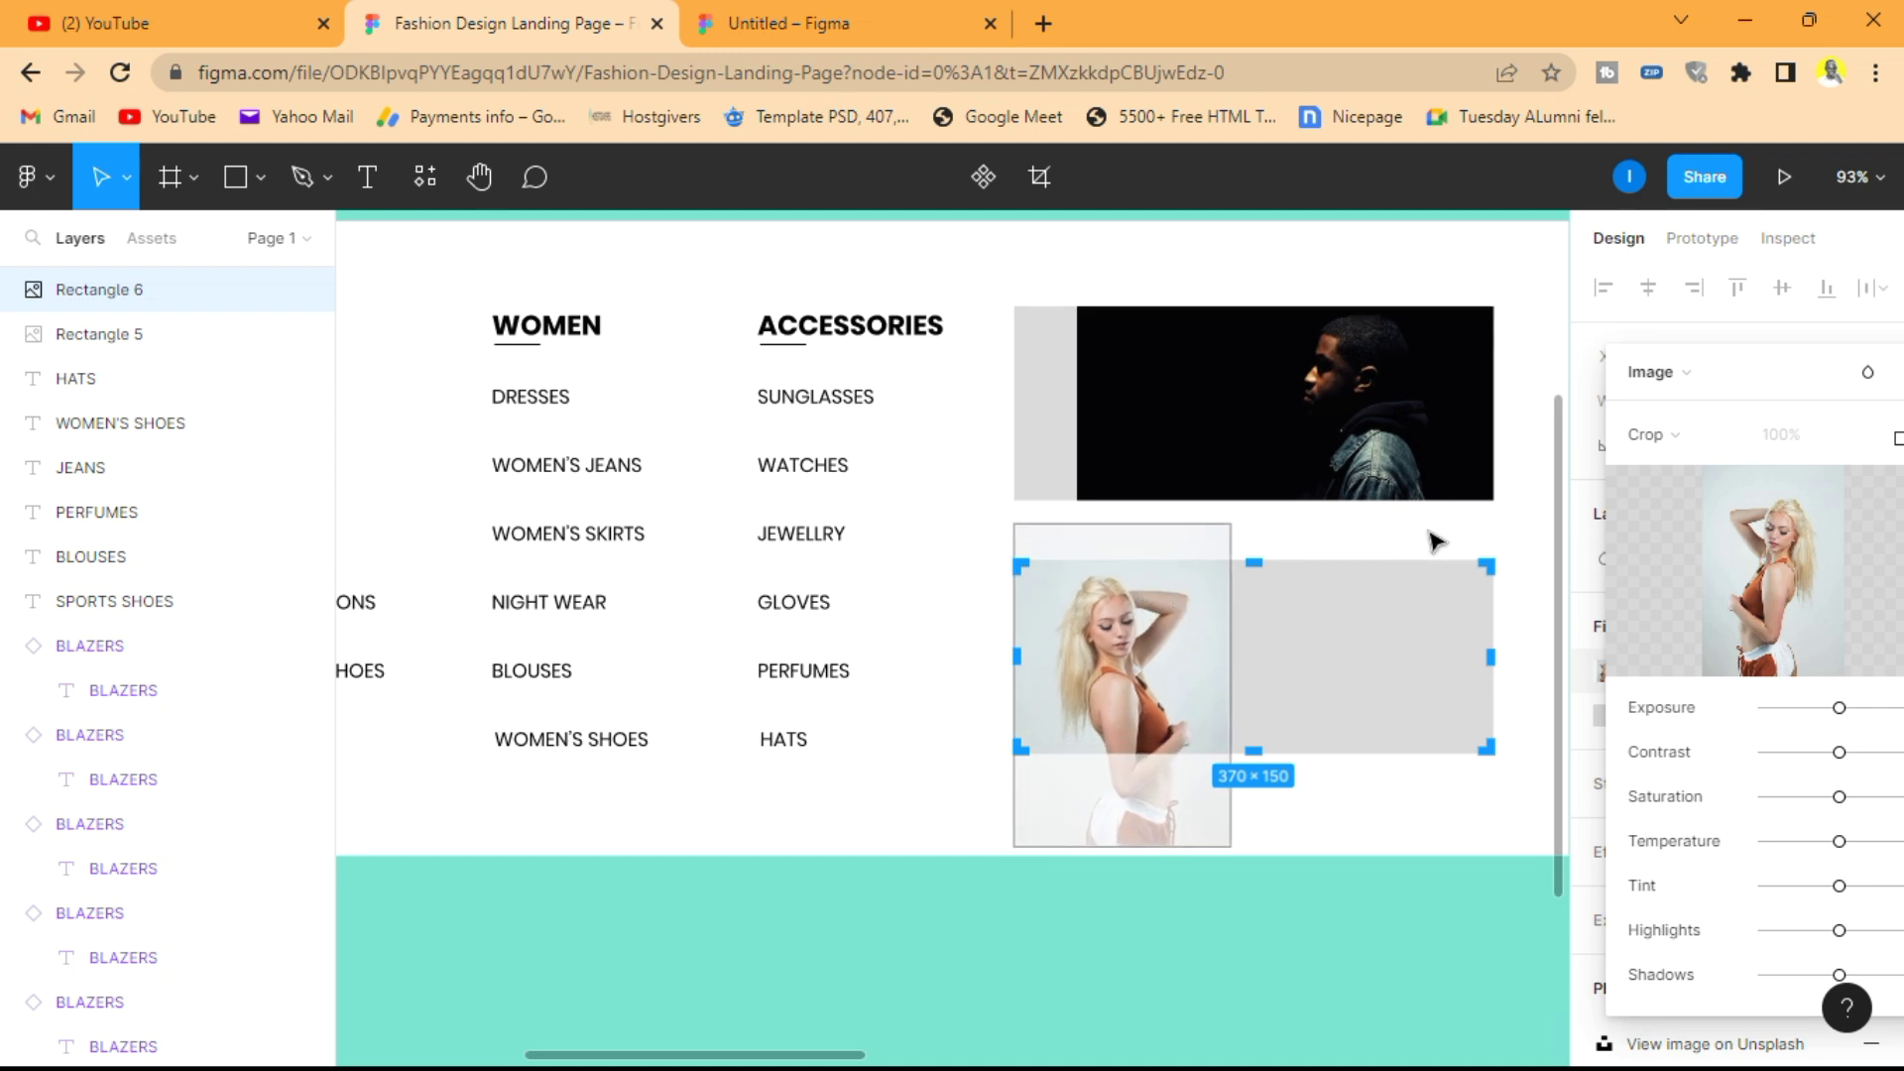
pyautogui.press('Return')
# - Recolour the lower banner's grey base fill by sampling the pale background of the woman's photo
pyautogui.scroll(4, 1533, 617)
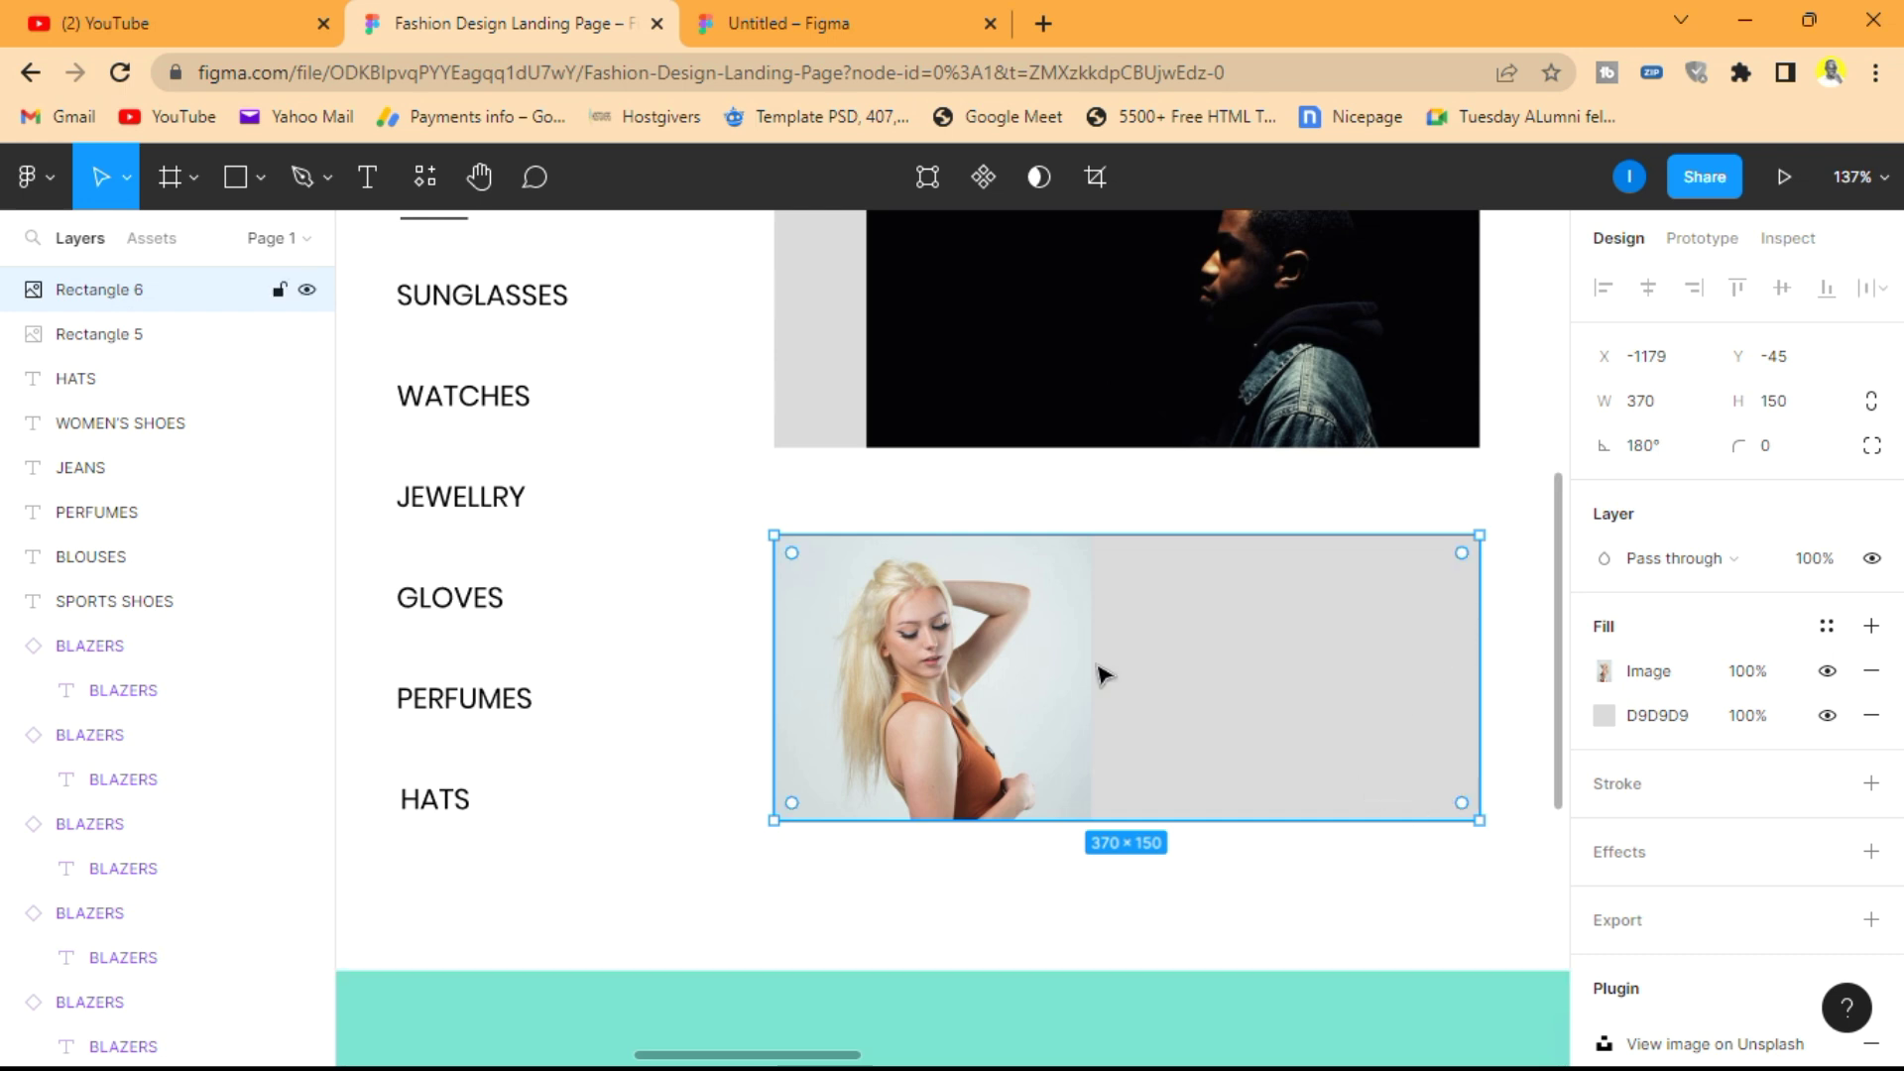
pyautogui.click(1603, 718)
pyautogui.click(1275, 757)
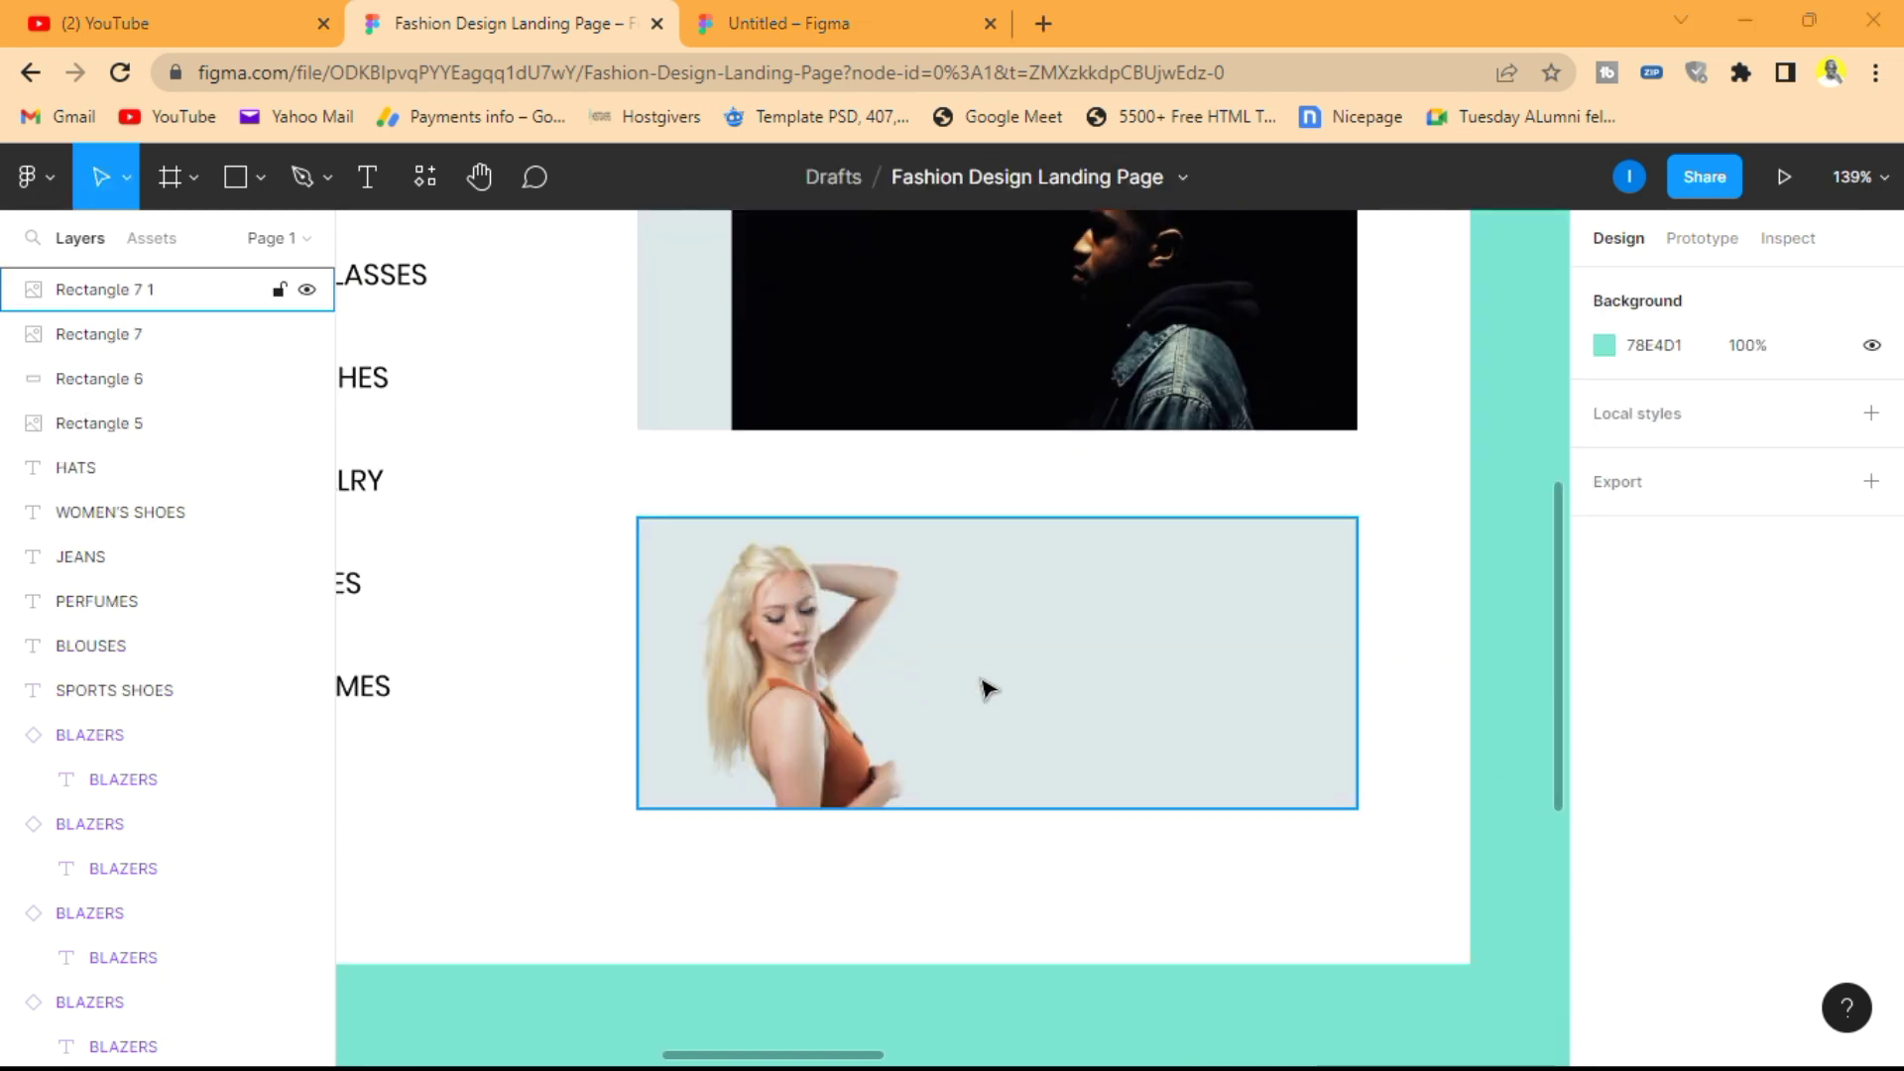
# - Recolour the upper banner's base fill to 000002 by sampling the black background of the man's photo
pyautogui.scroll(3, 989, 687)
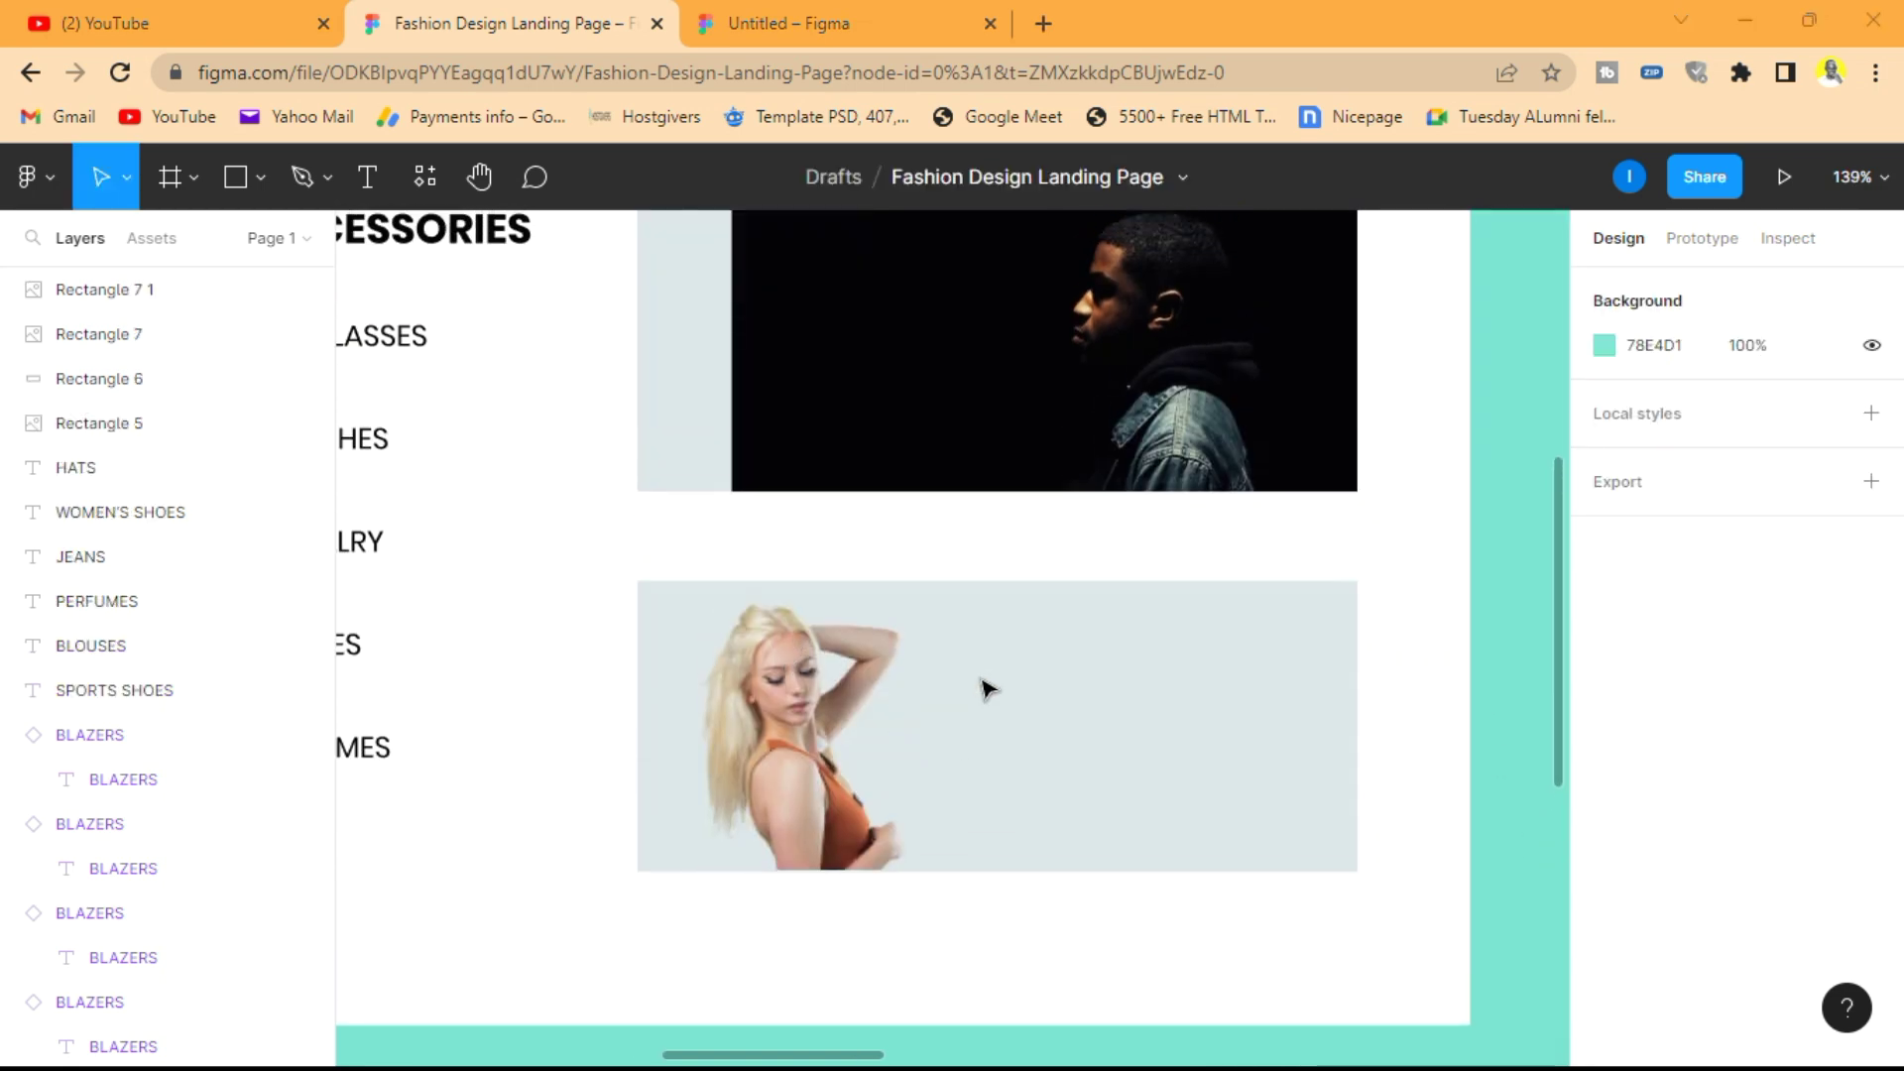
pyautogui.click(704, 415)
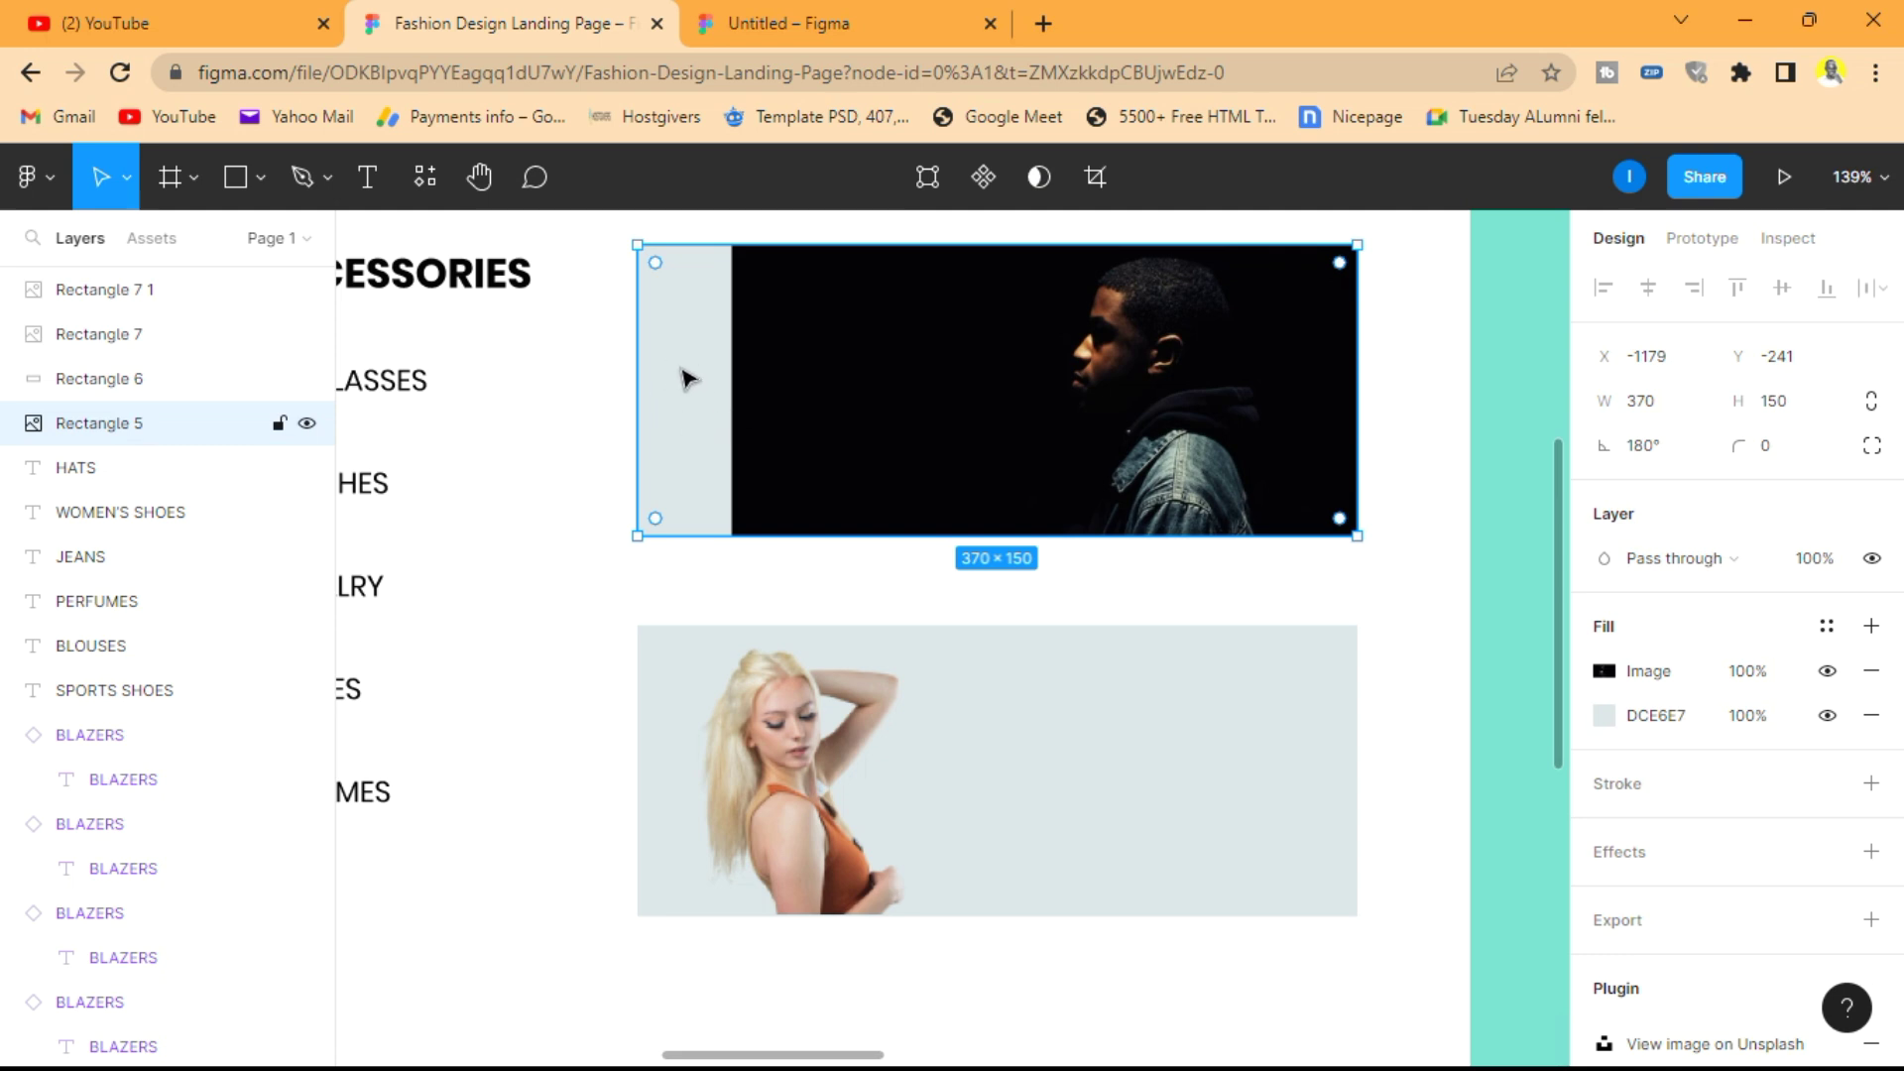
pyautogui.click(1605, 715)
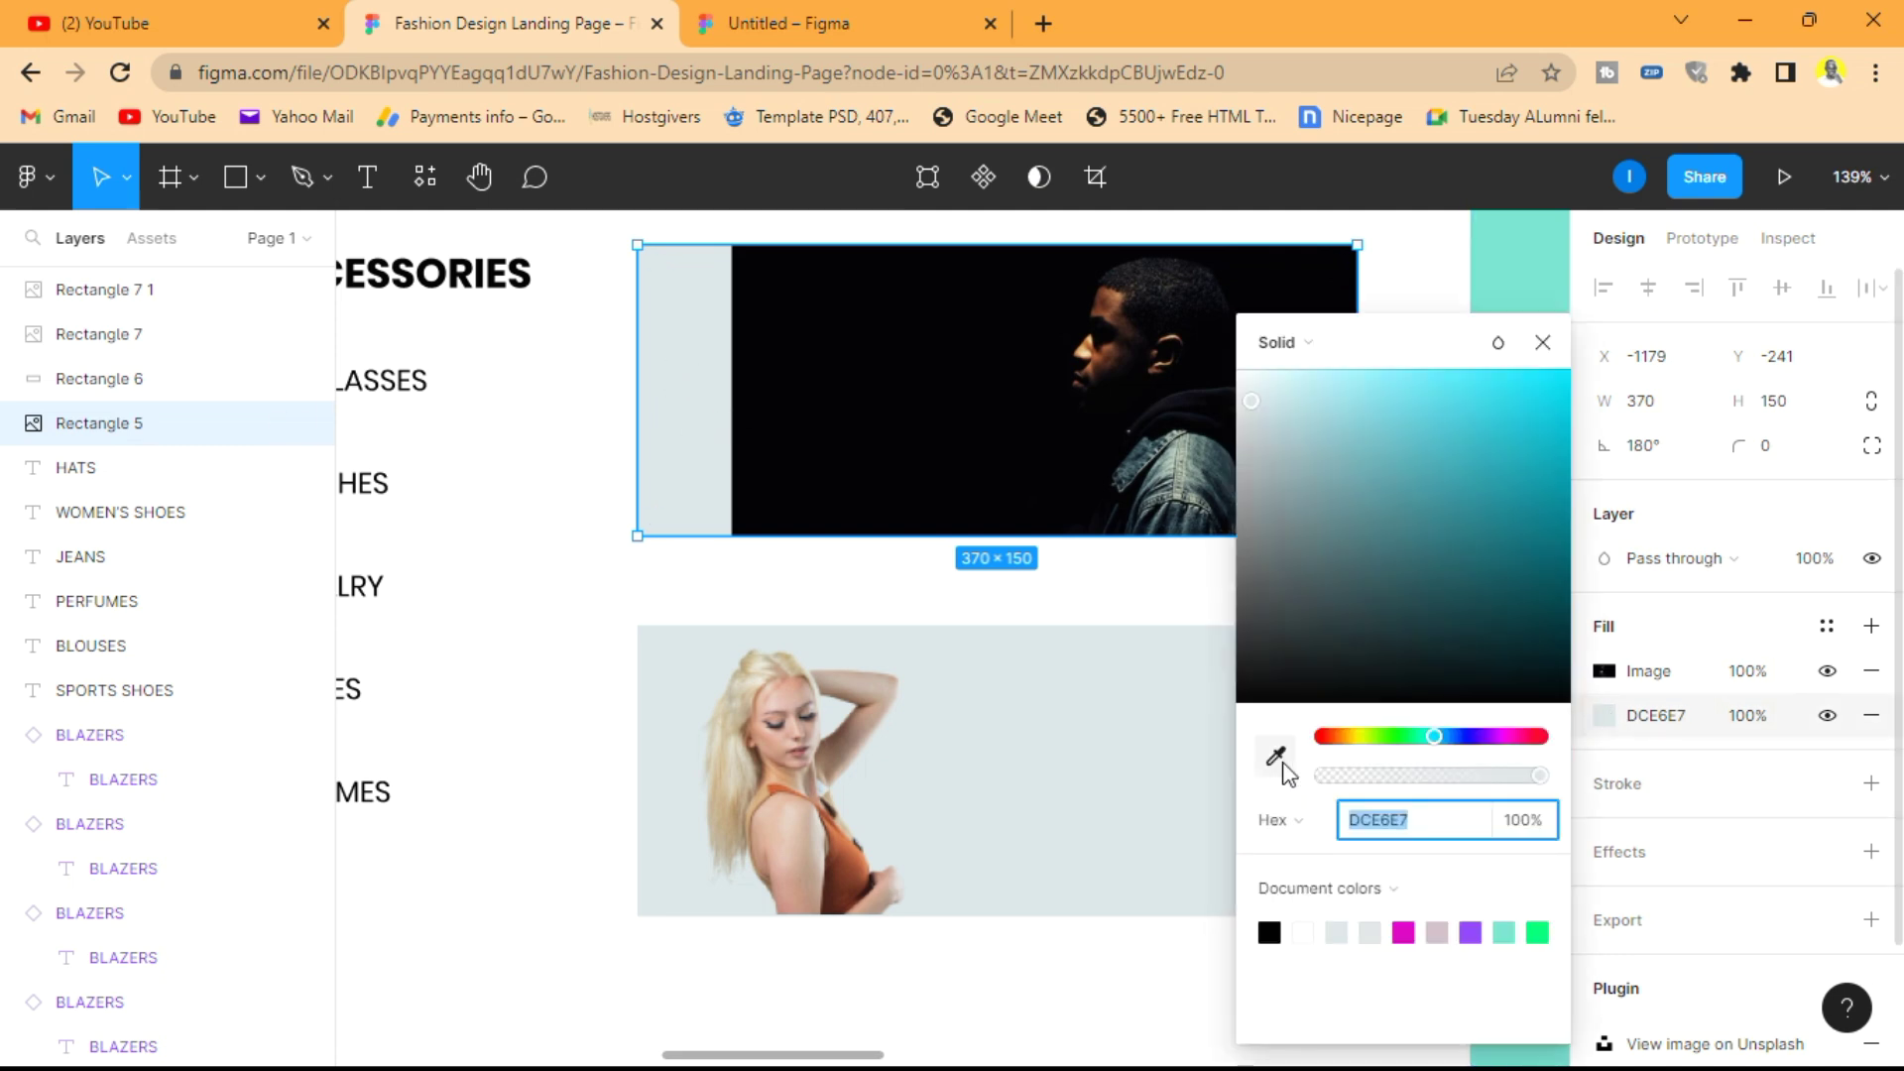
pyautogui.click(1277, 755)
pyautogui.click(843, 442)
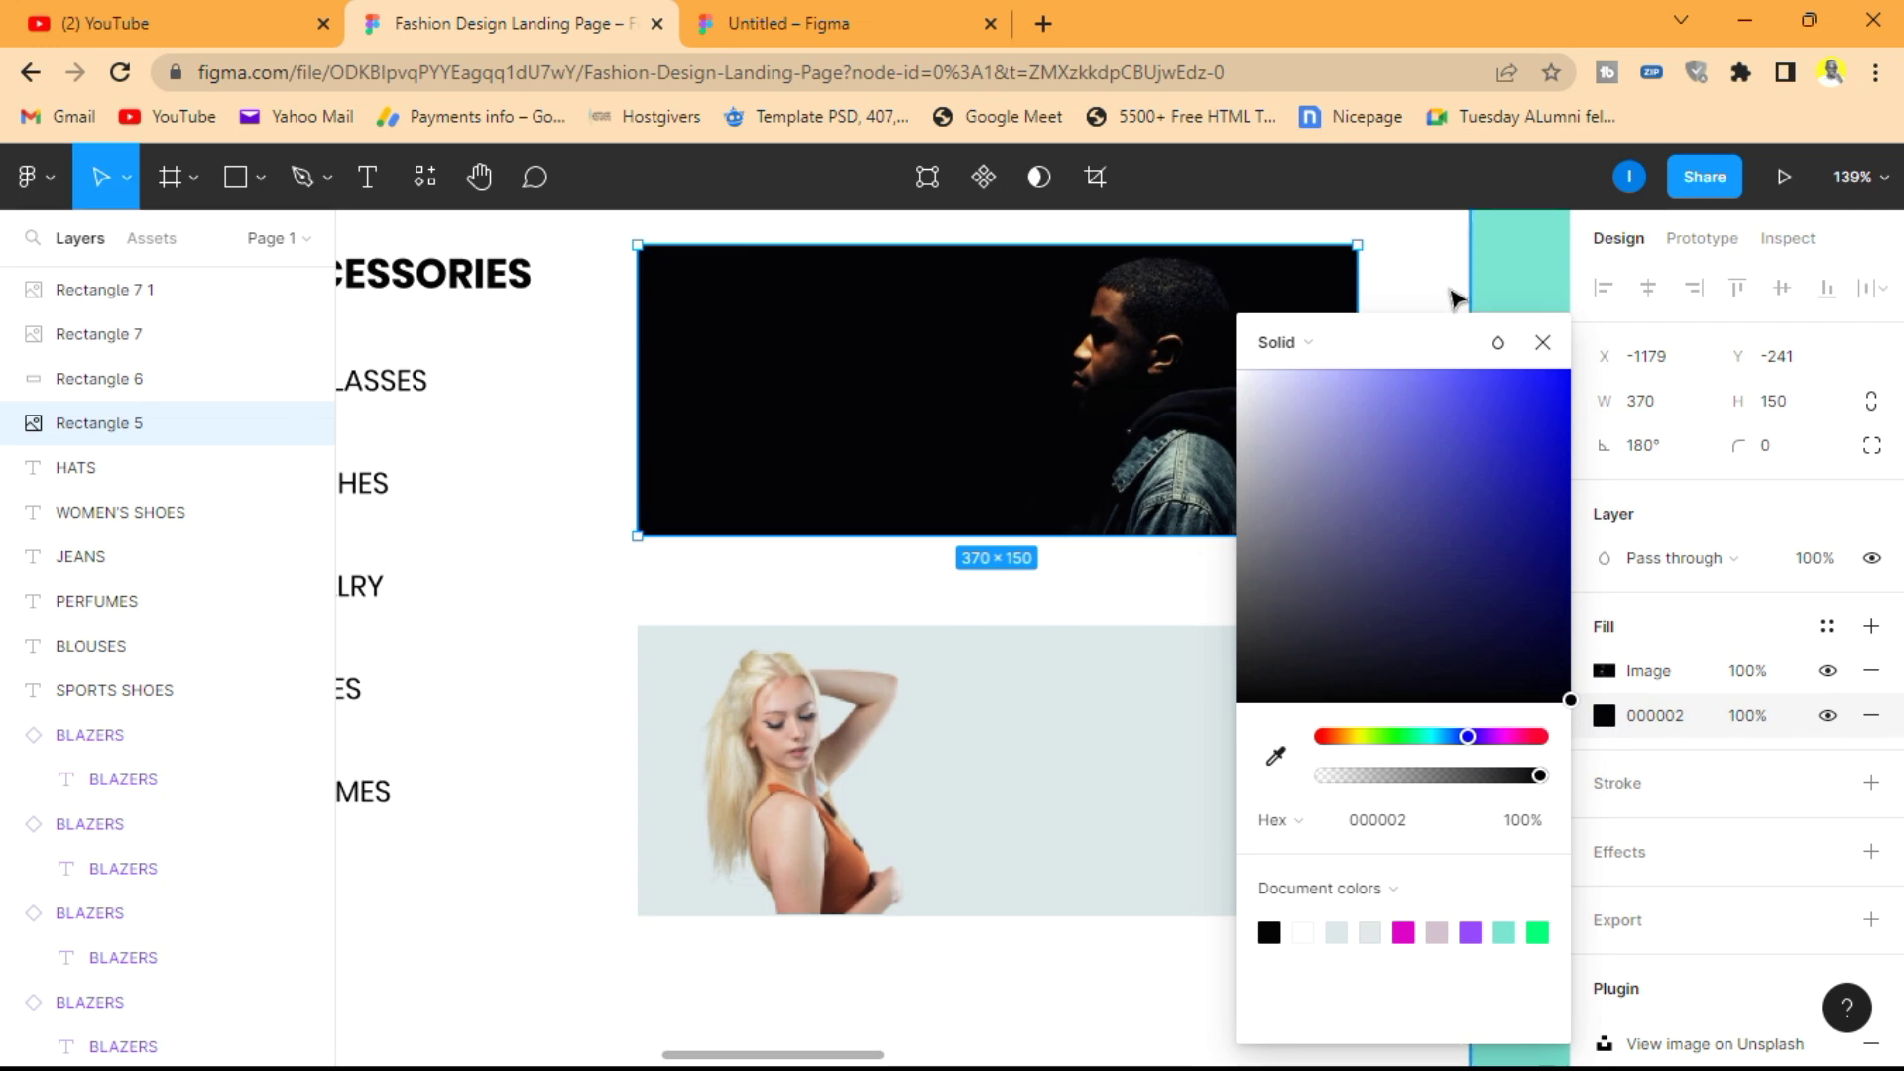
pyautogui.click(1520, 285)
# - Add the text "FASHION 2023" beside the woman on the lower banner and set its font size to 17
pyautogui.scroll(1, 1536, 506)
pyautogui.scroll(-3, 1535, 506)
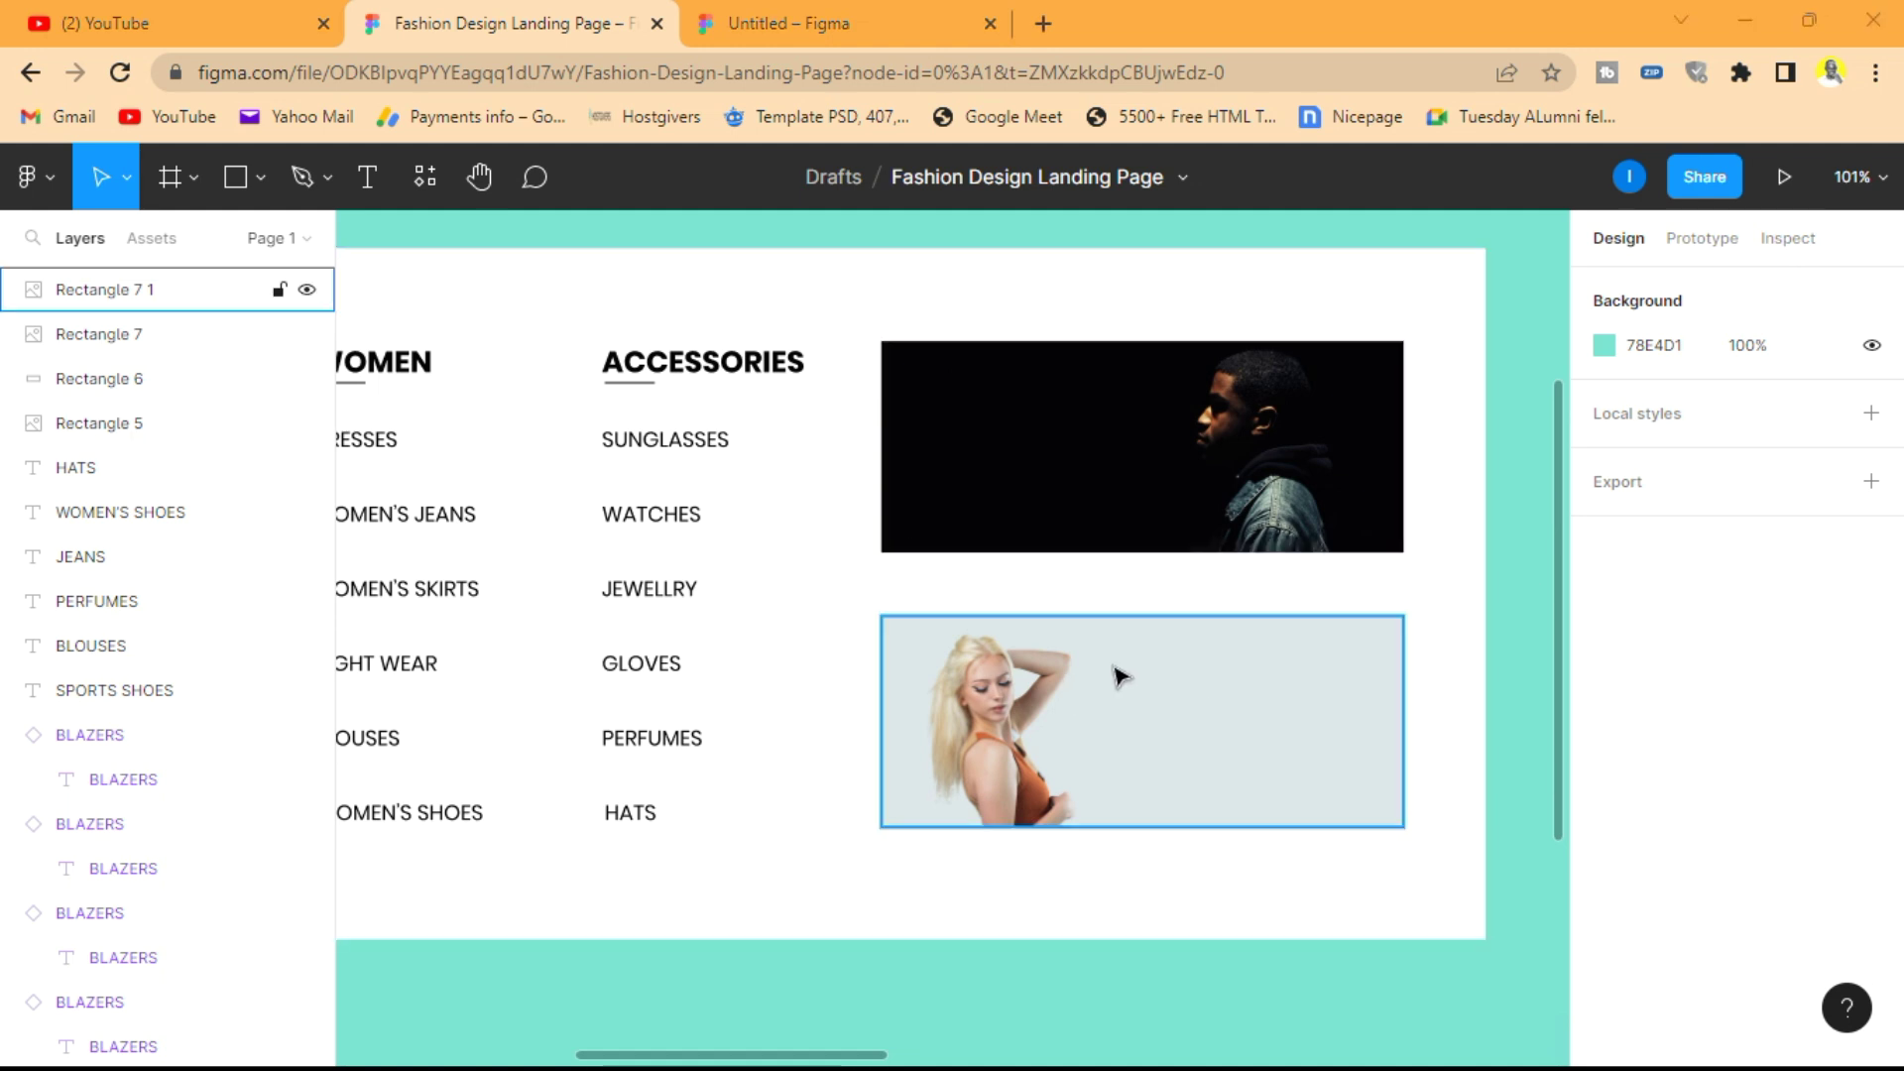
pyautogui.click(368, 179)
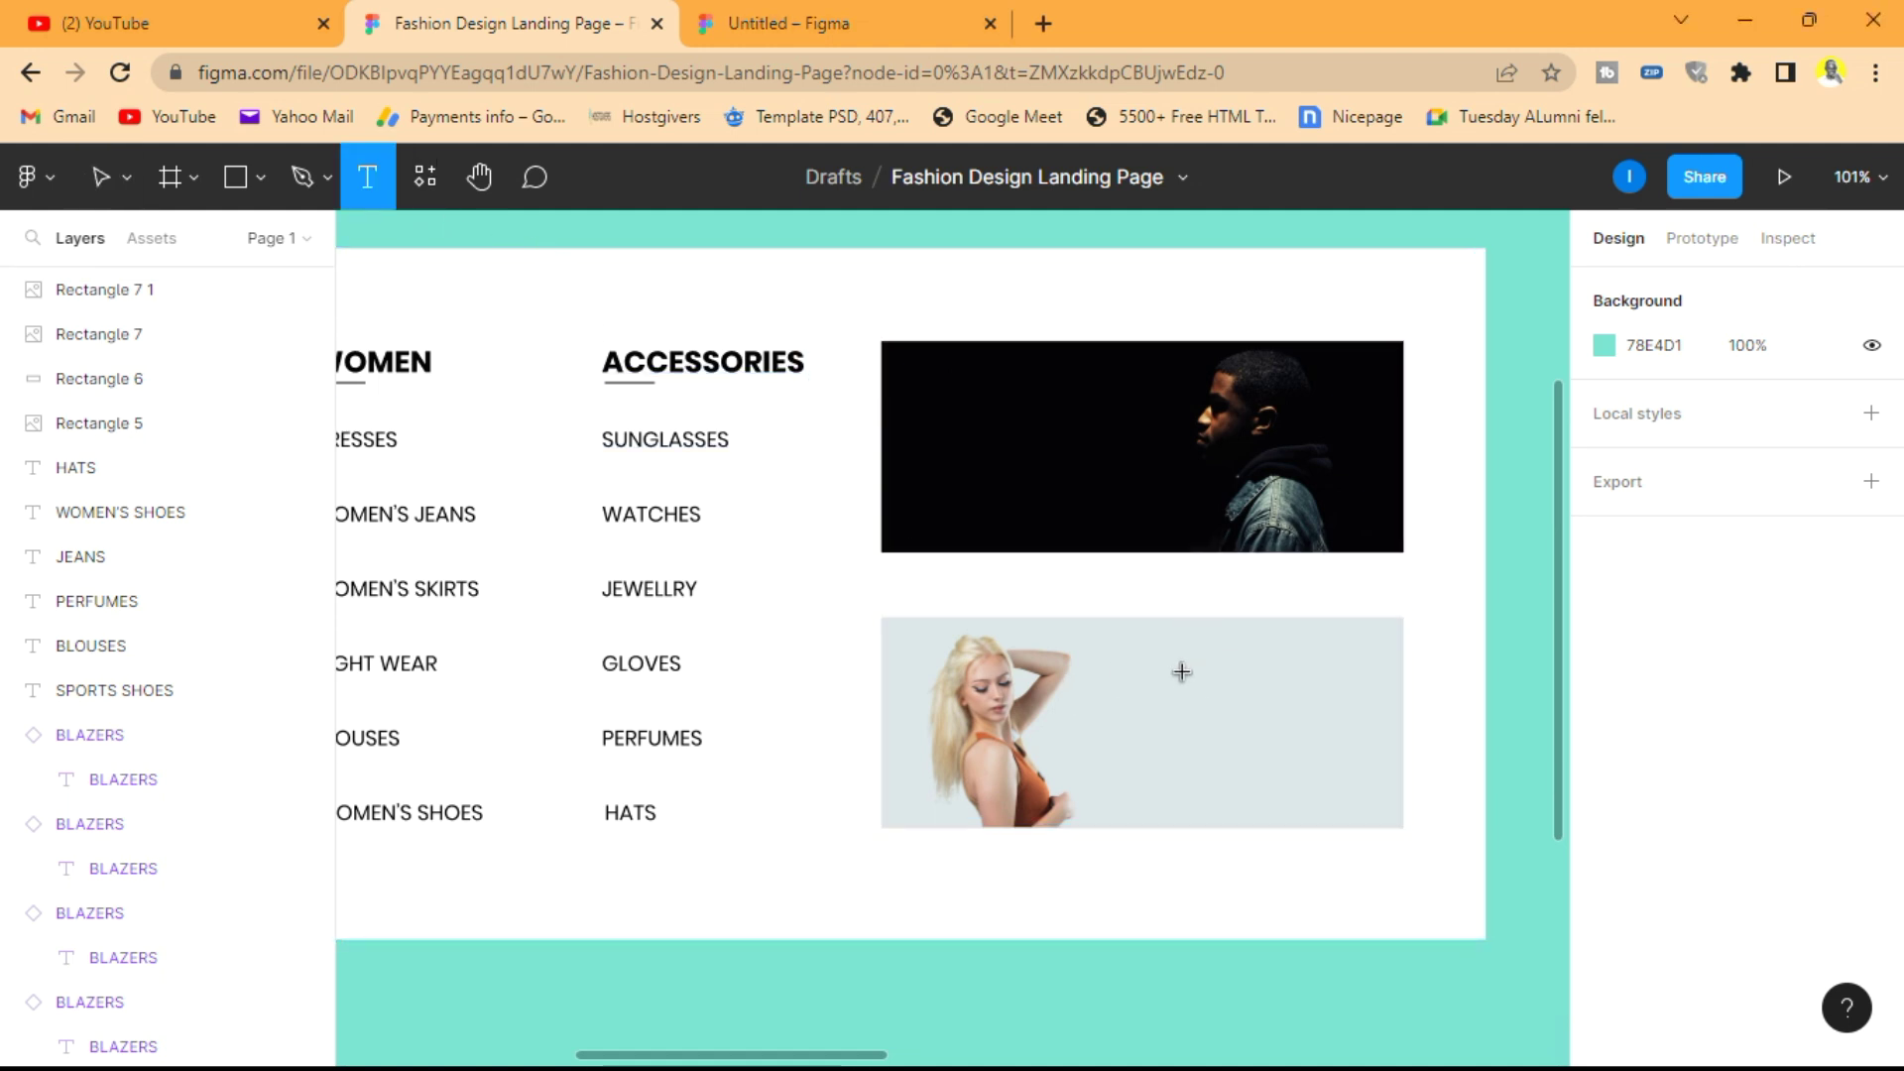
pyautogui.click(1180, 672)
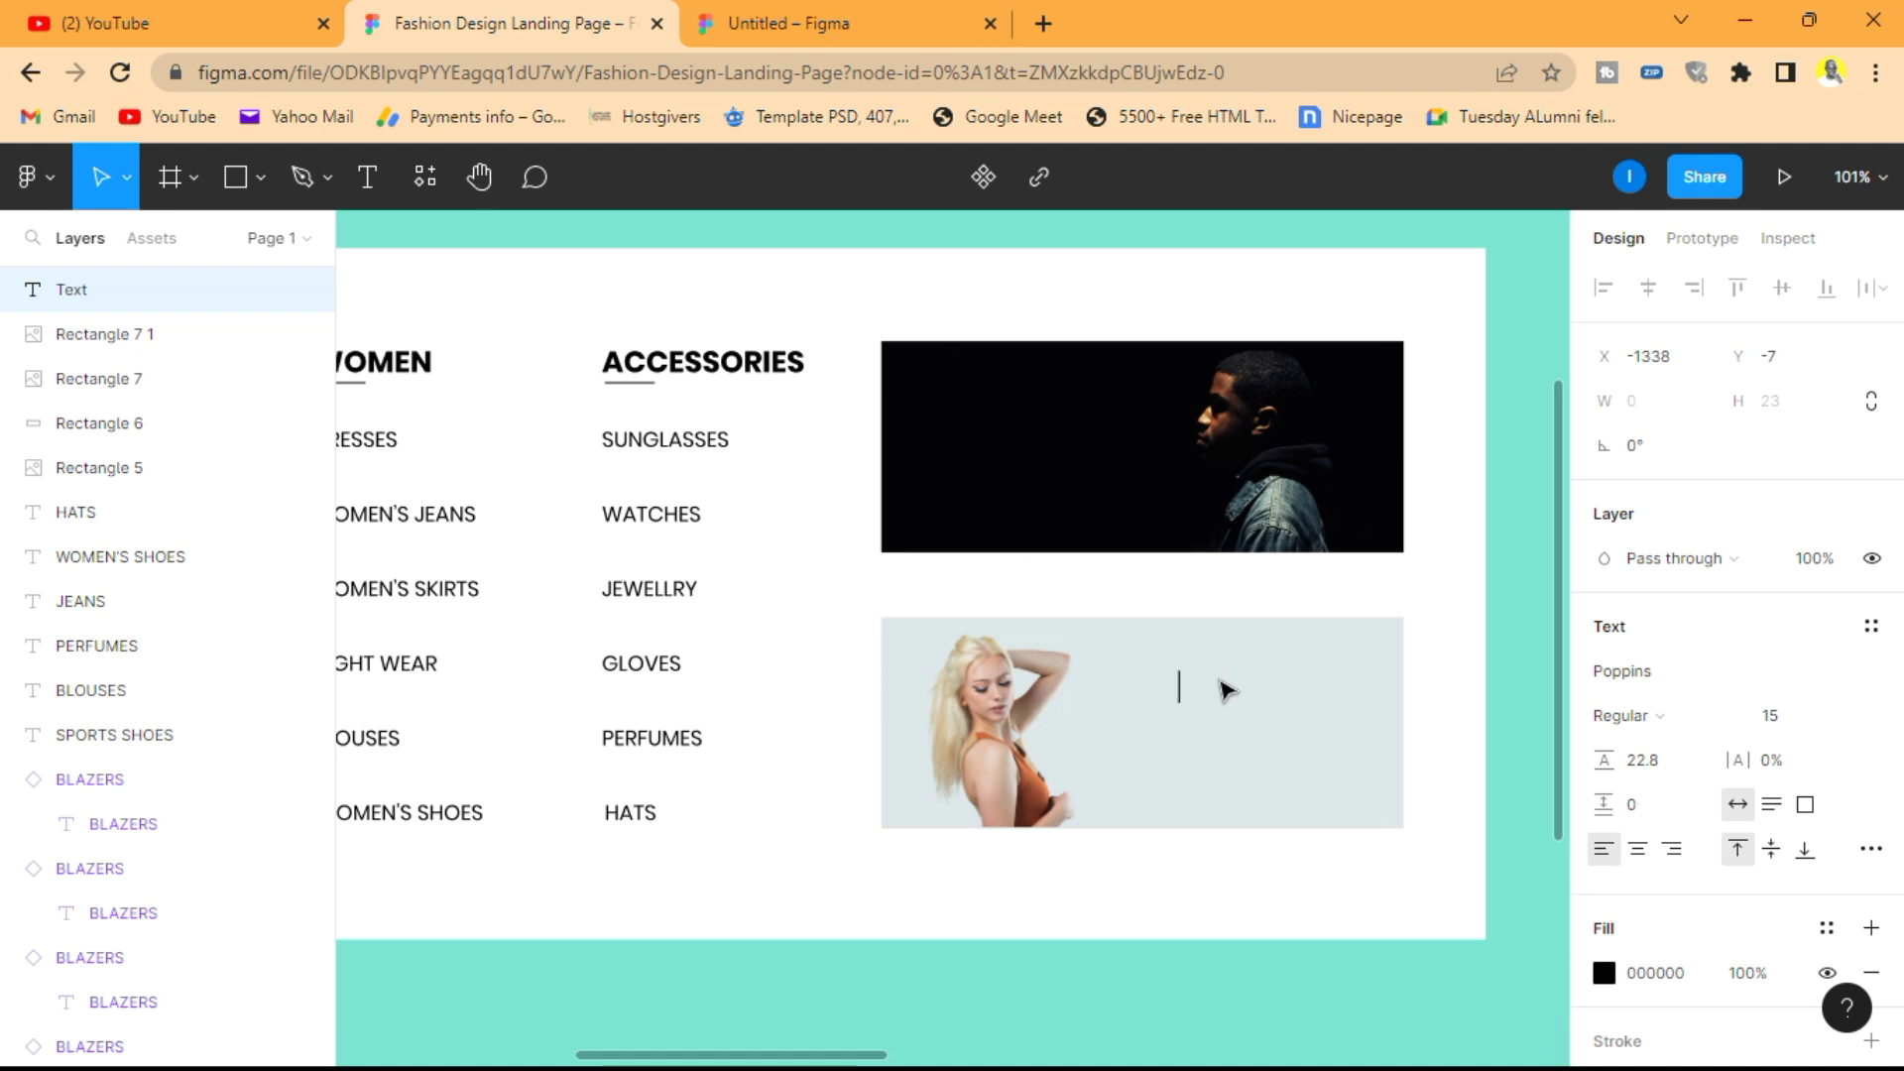
pyautogui.write('FASHION 2023')
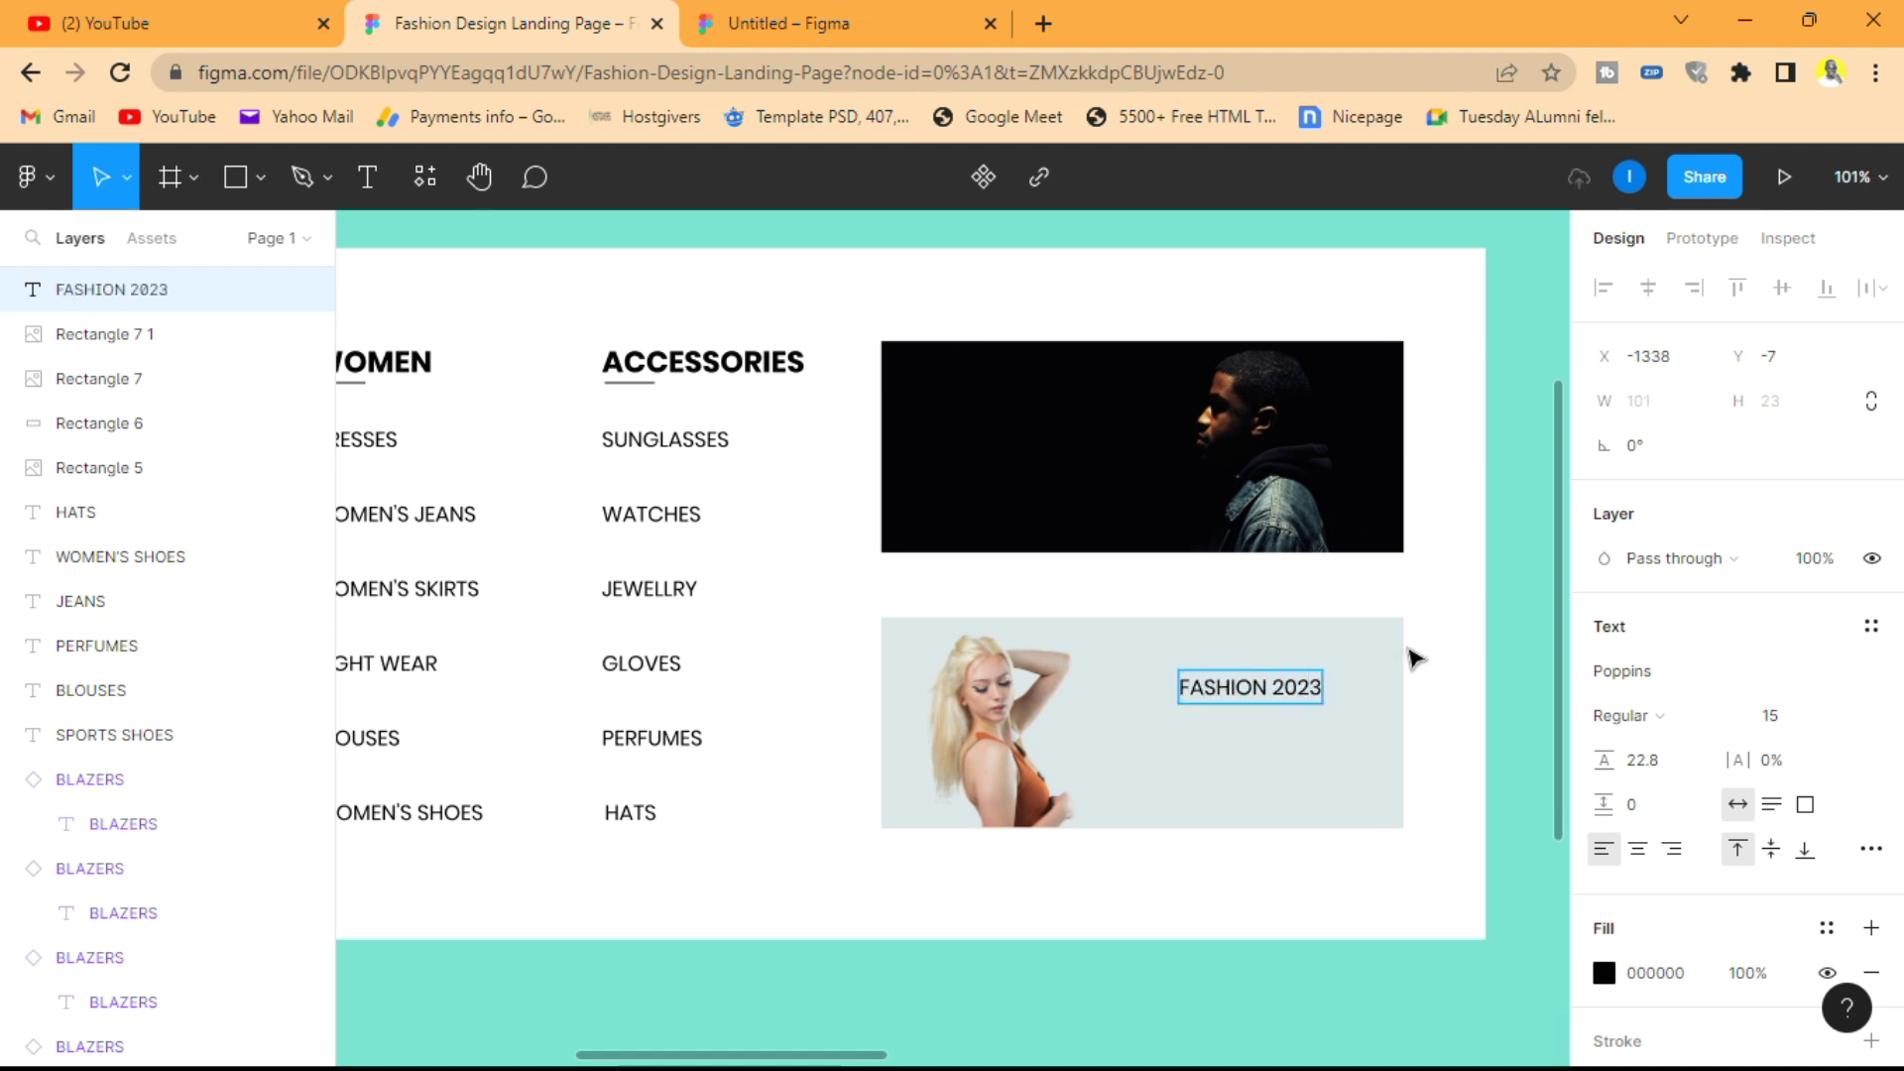
pyautogui.press('Escape')
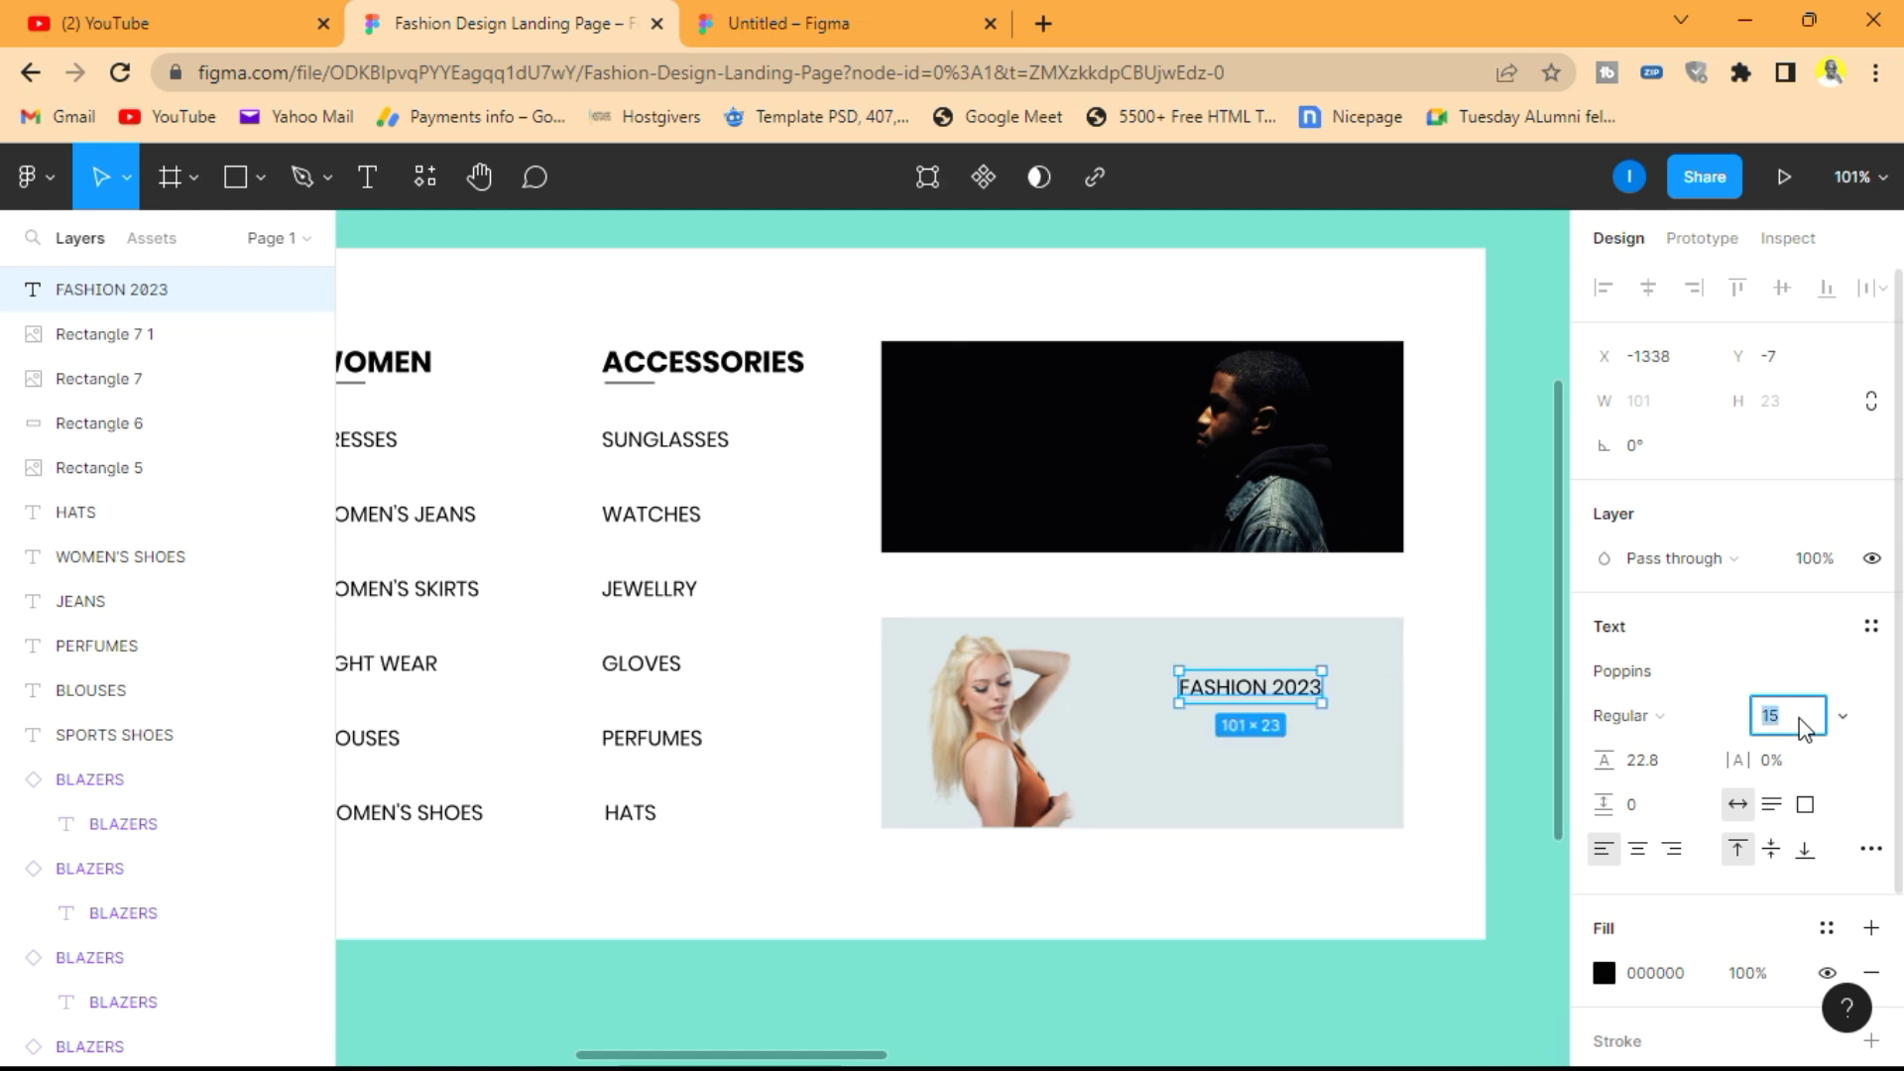
pyautogui.click(1799, 718)
pyautogui.write('17')
pyautogui.press('Return')
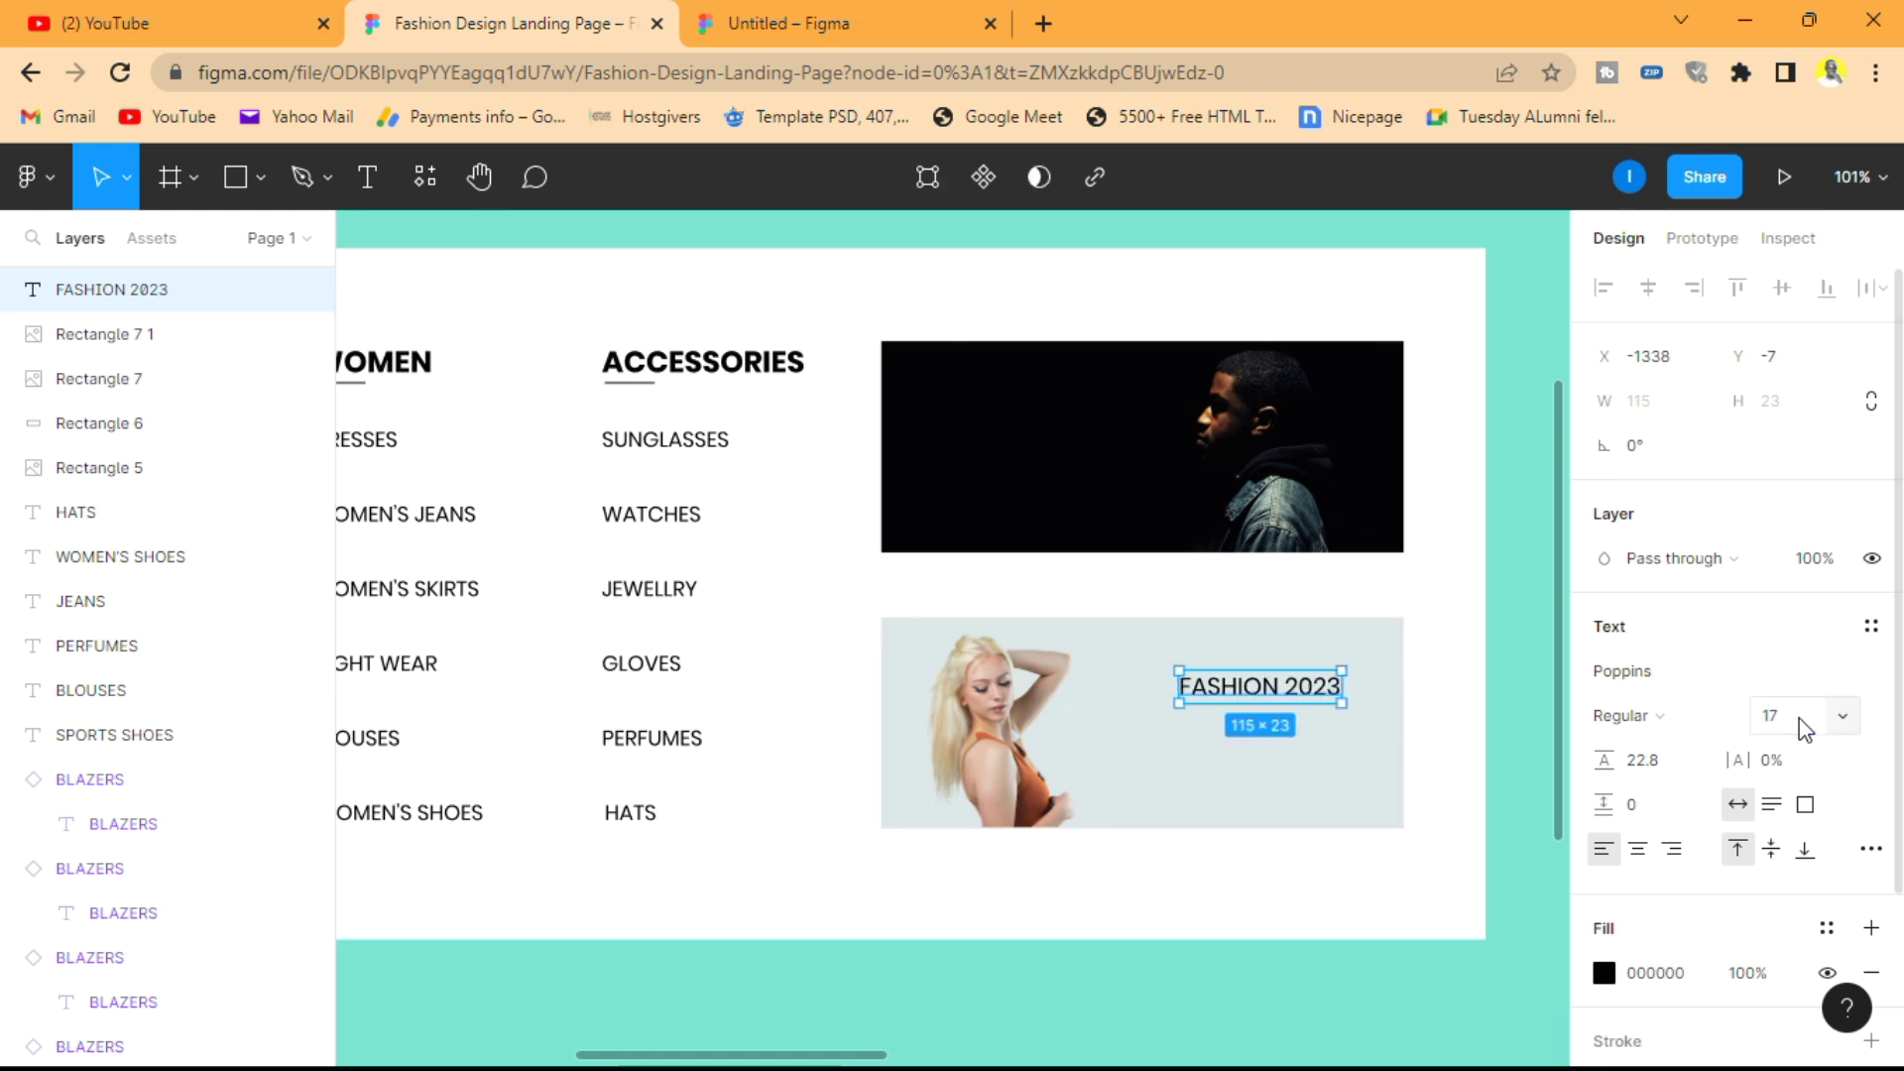
# - Move FASHION 2023 toward the banner's lower right, duplicate it just below and change the copy to "WOMEN'S COLLECTION"
pyautogui.moveTo(1237, 699); pyautogui.dragTo(1296, 778)
pyautogui.doubleClick(1296, 777)
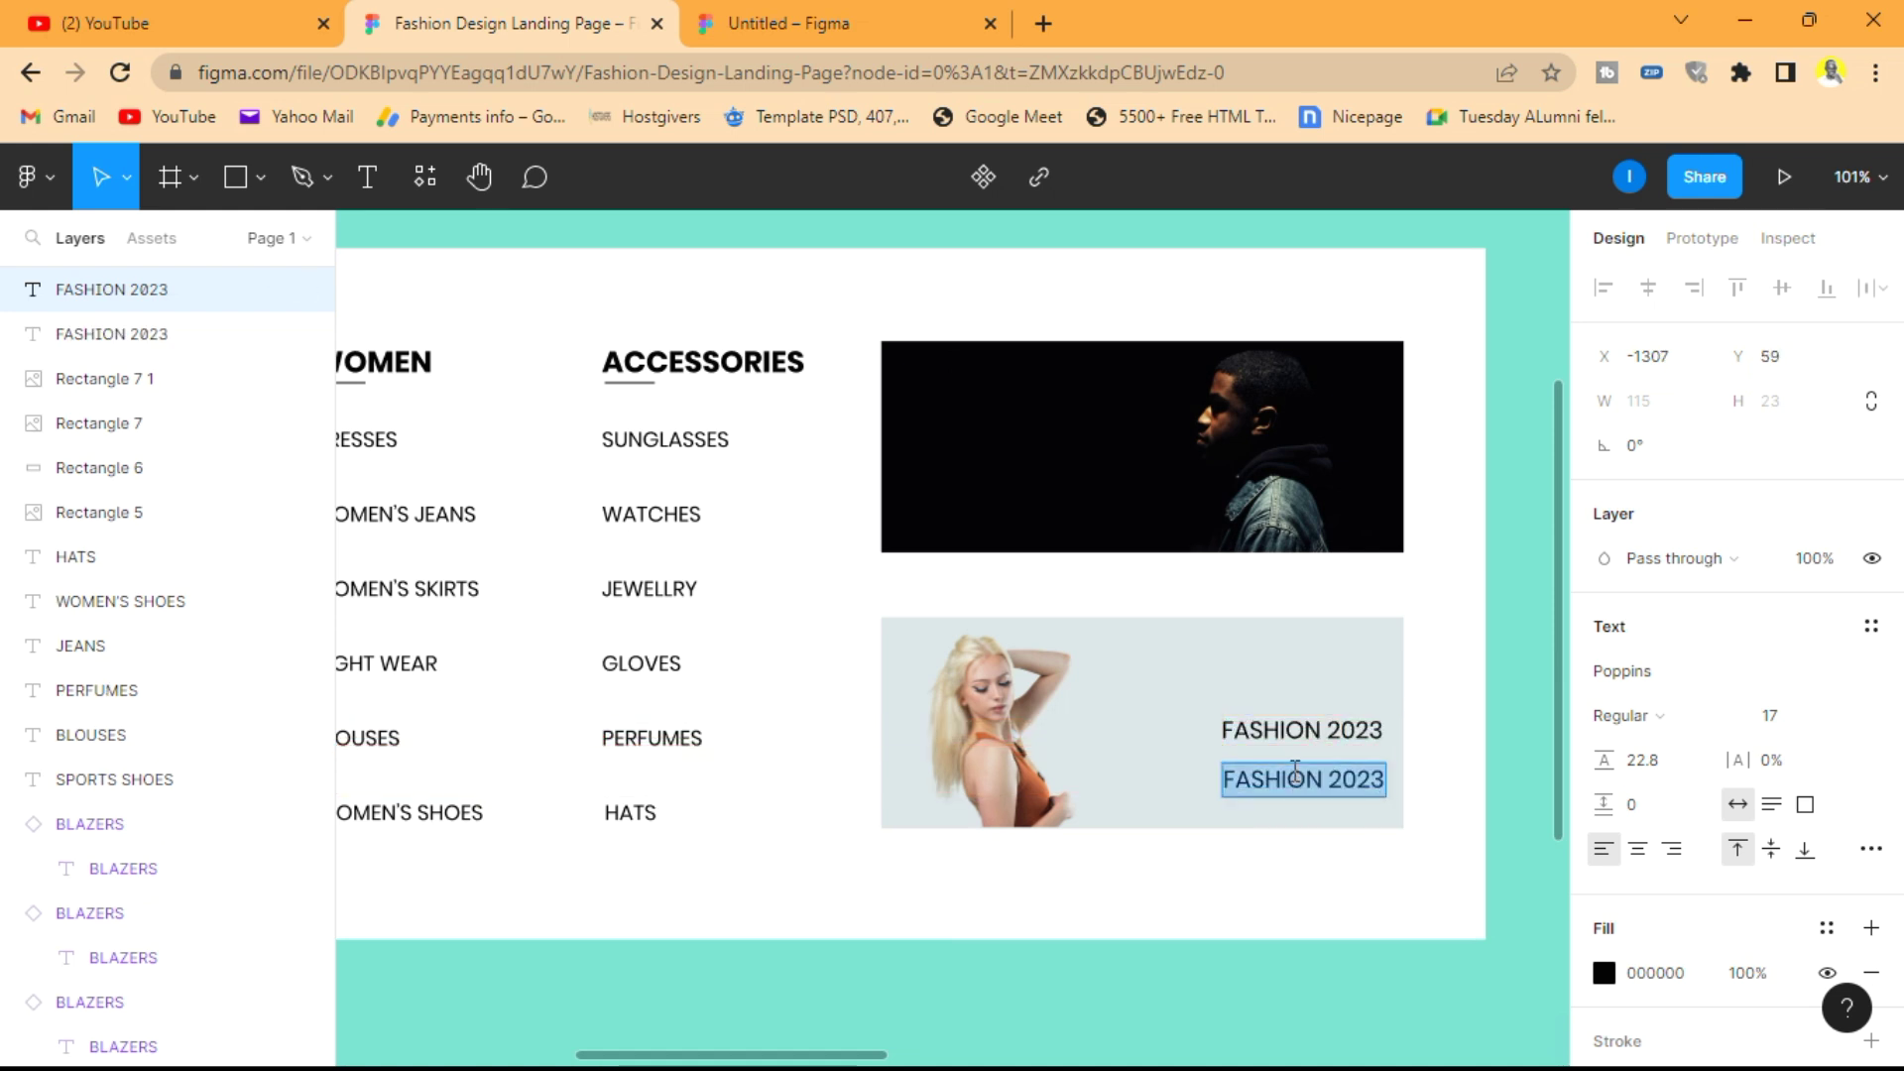
pyautogui.write('WOMEN')
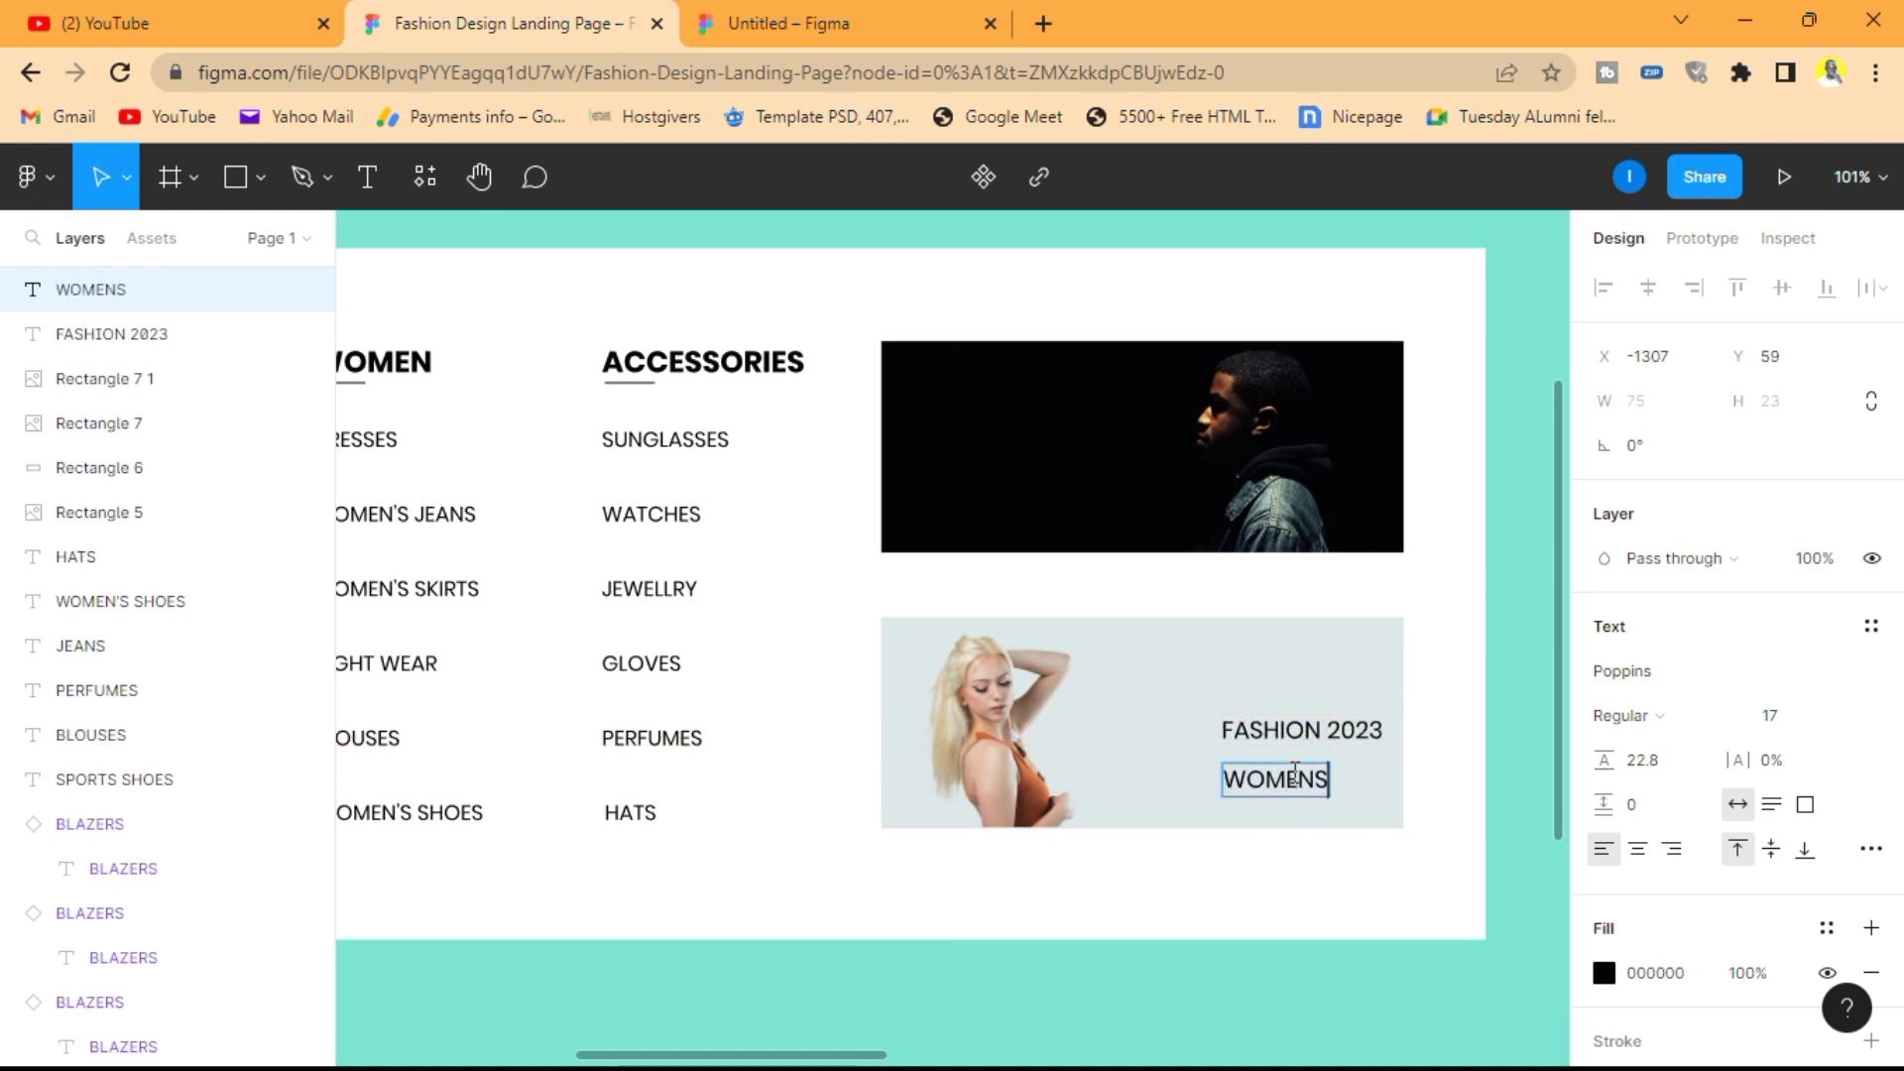
pyautogui.write("'S COLLECTION")
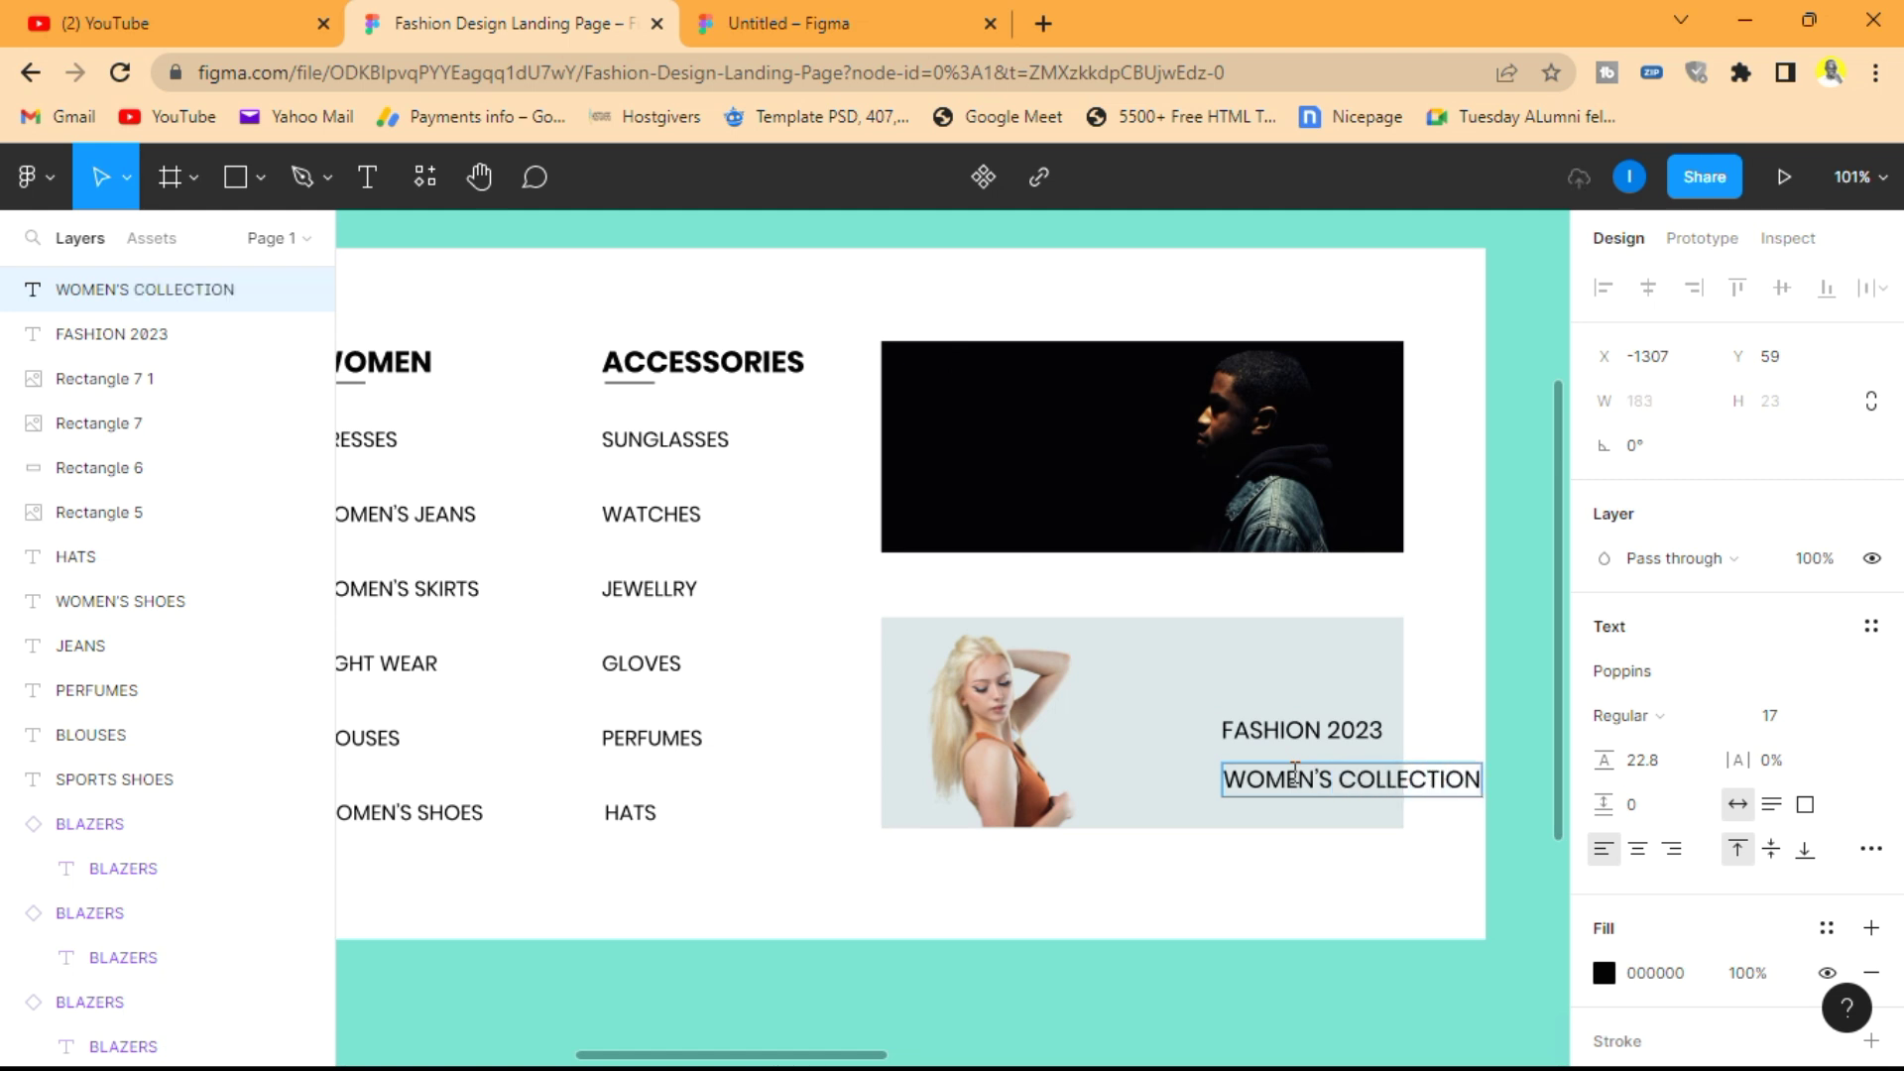
pyautogui.press('Escape')
# - Make WOMEN'S COLLECTION bold and move it to X -1385, aligning its right edge with FASHION 2023
pyautogui.click(1665, 719)
pyautogui.click(1662, 635)
pyautogui.moveTo(1462, 780); pyautogui.dragTo(1355, 783)
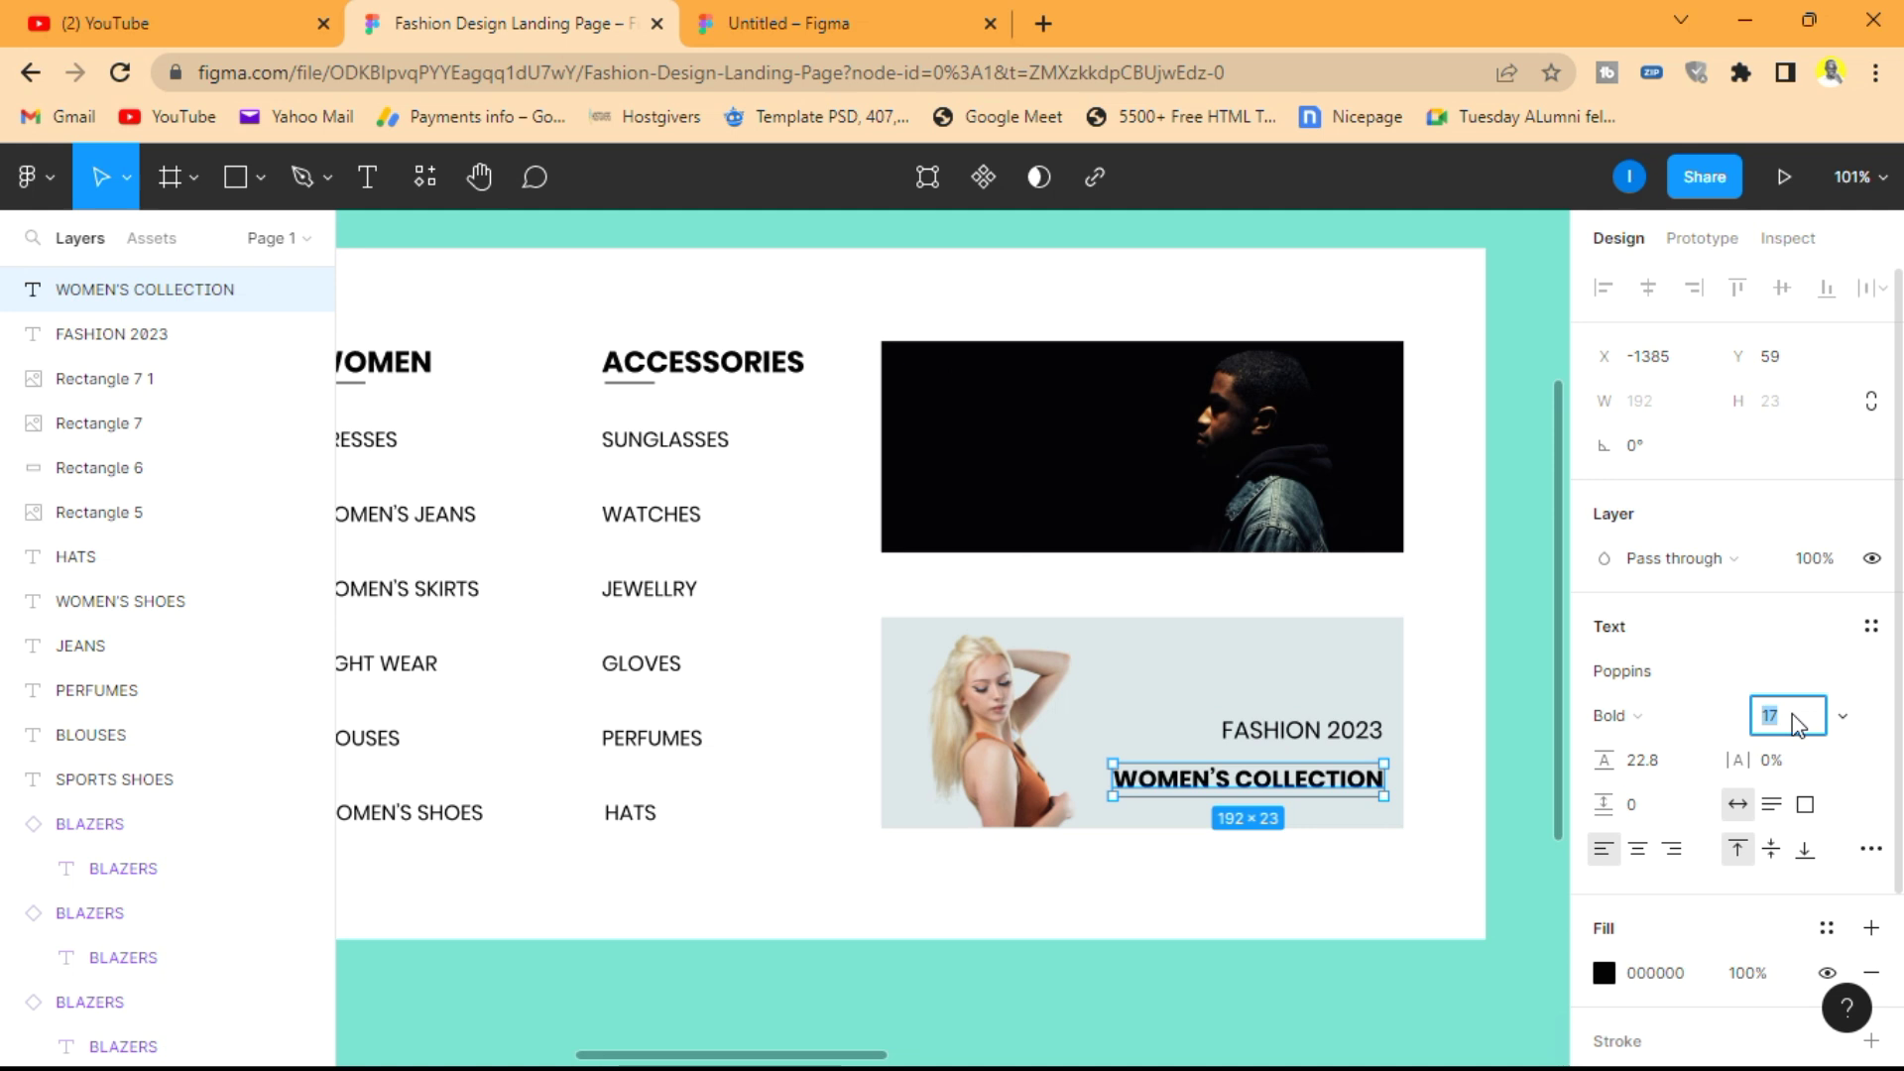
# - Set WOMEN'S COLLECTION to font size 20 and reposition it to X -1418, Y 56, directly beneath FASHION 2023
pyautogui.press('Return')
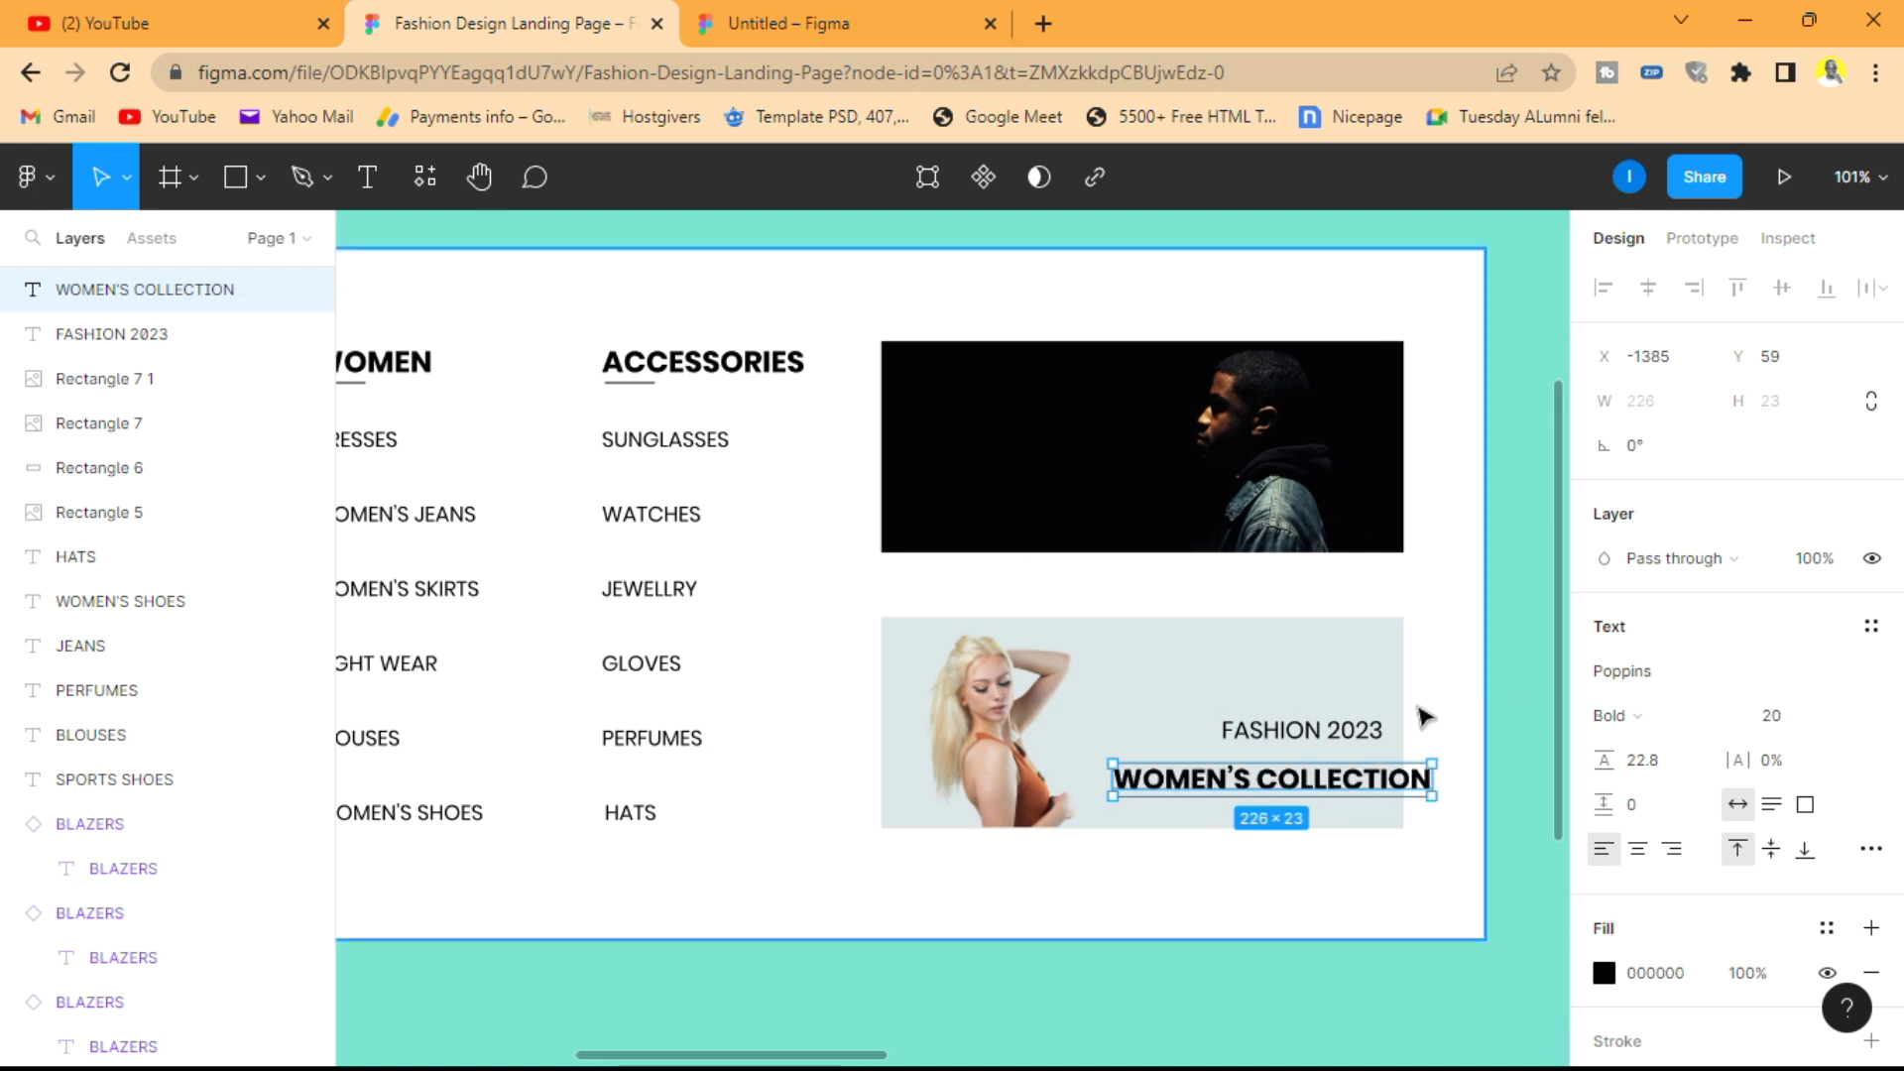
pyautogui.moveTo(1341, 786); pyautogui.dragTo(1319, 744)
# - Duplicate the two lower-banner captions onto the dark area of the upper banner and recolour the copies to FFFFFF
pyautogui.click(1351, 775)
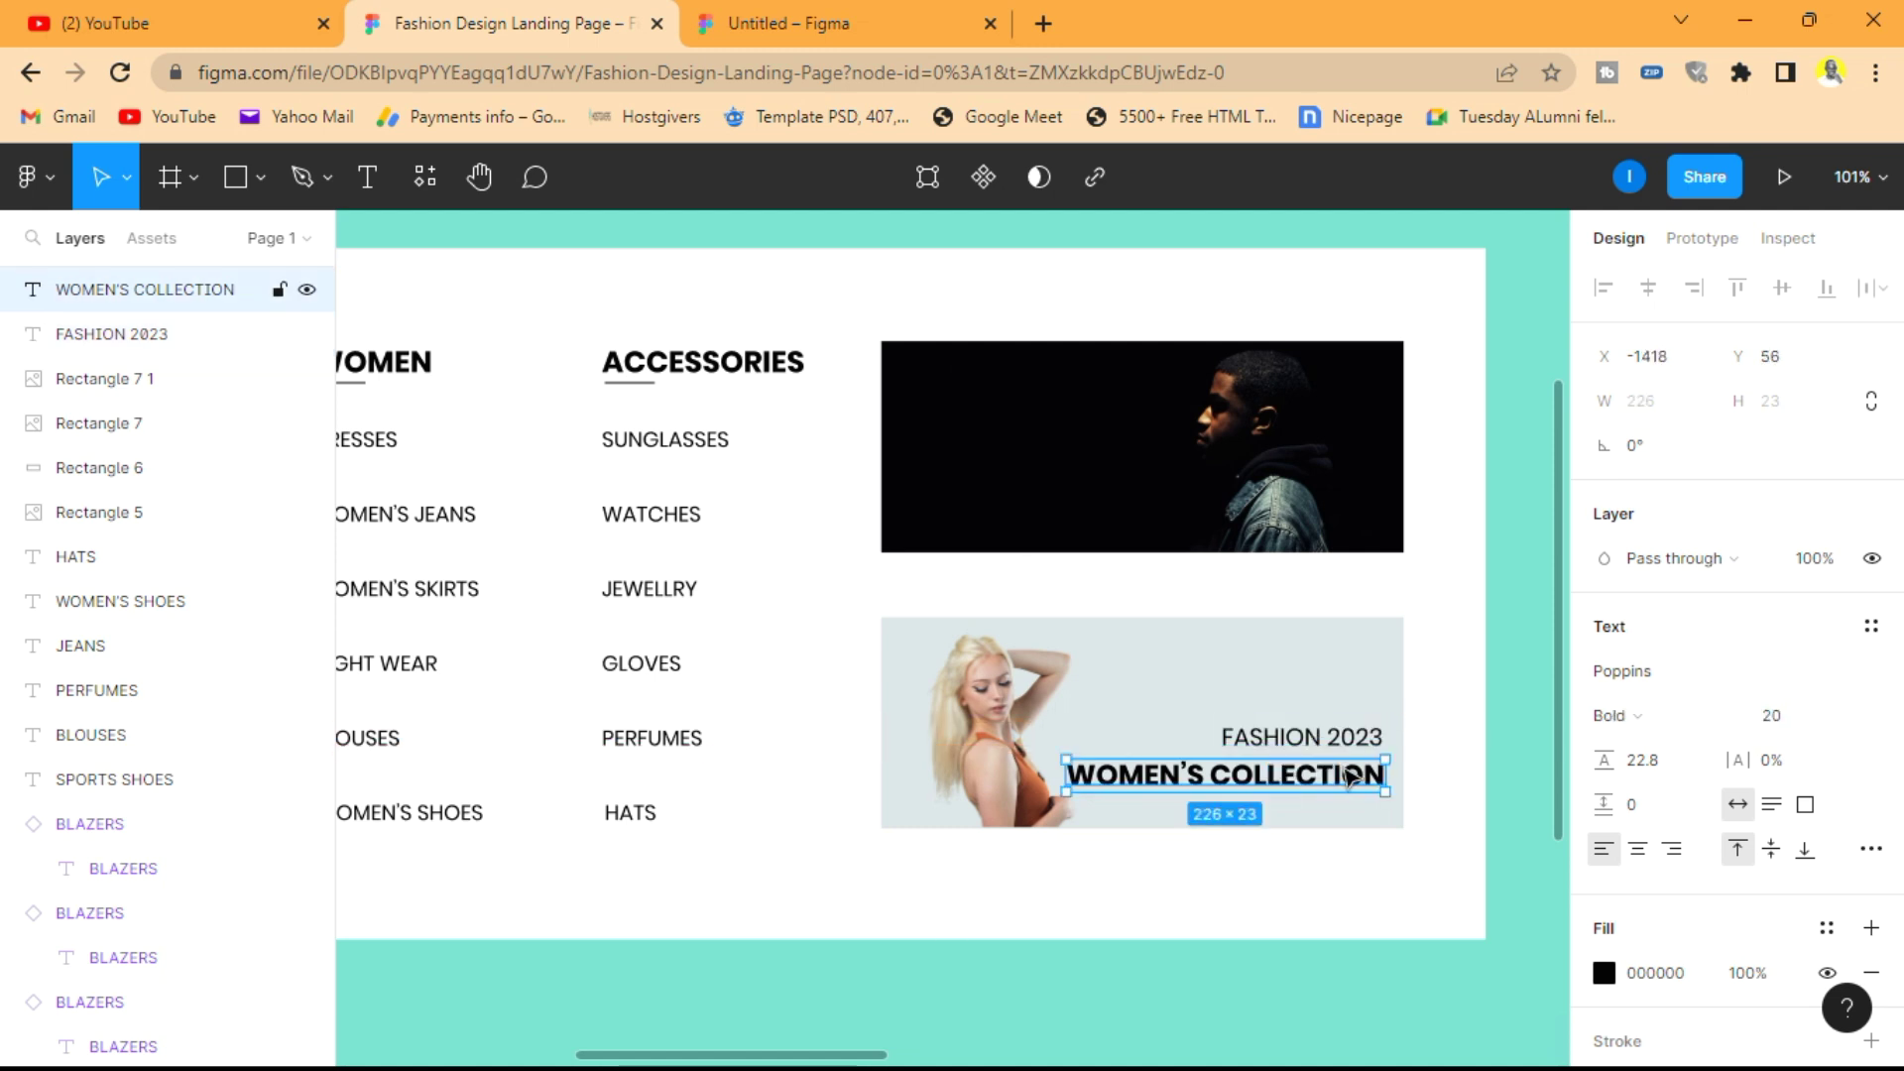
pyautogui.keyDown('shift'); pyautogui.click(1341, 747); pyautogui.keyUp('shift')
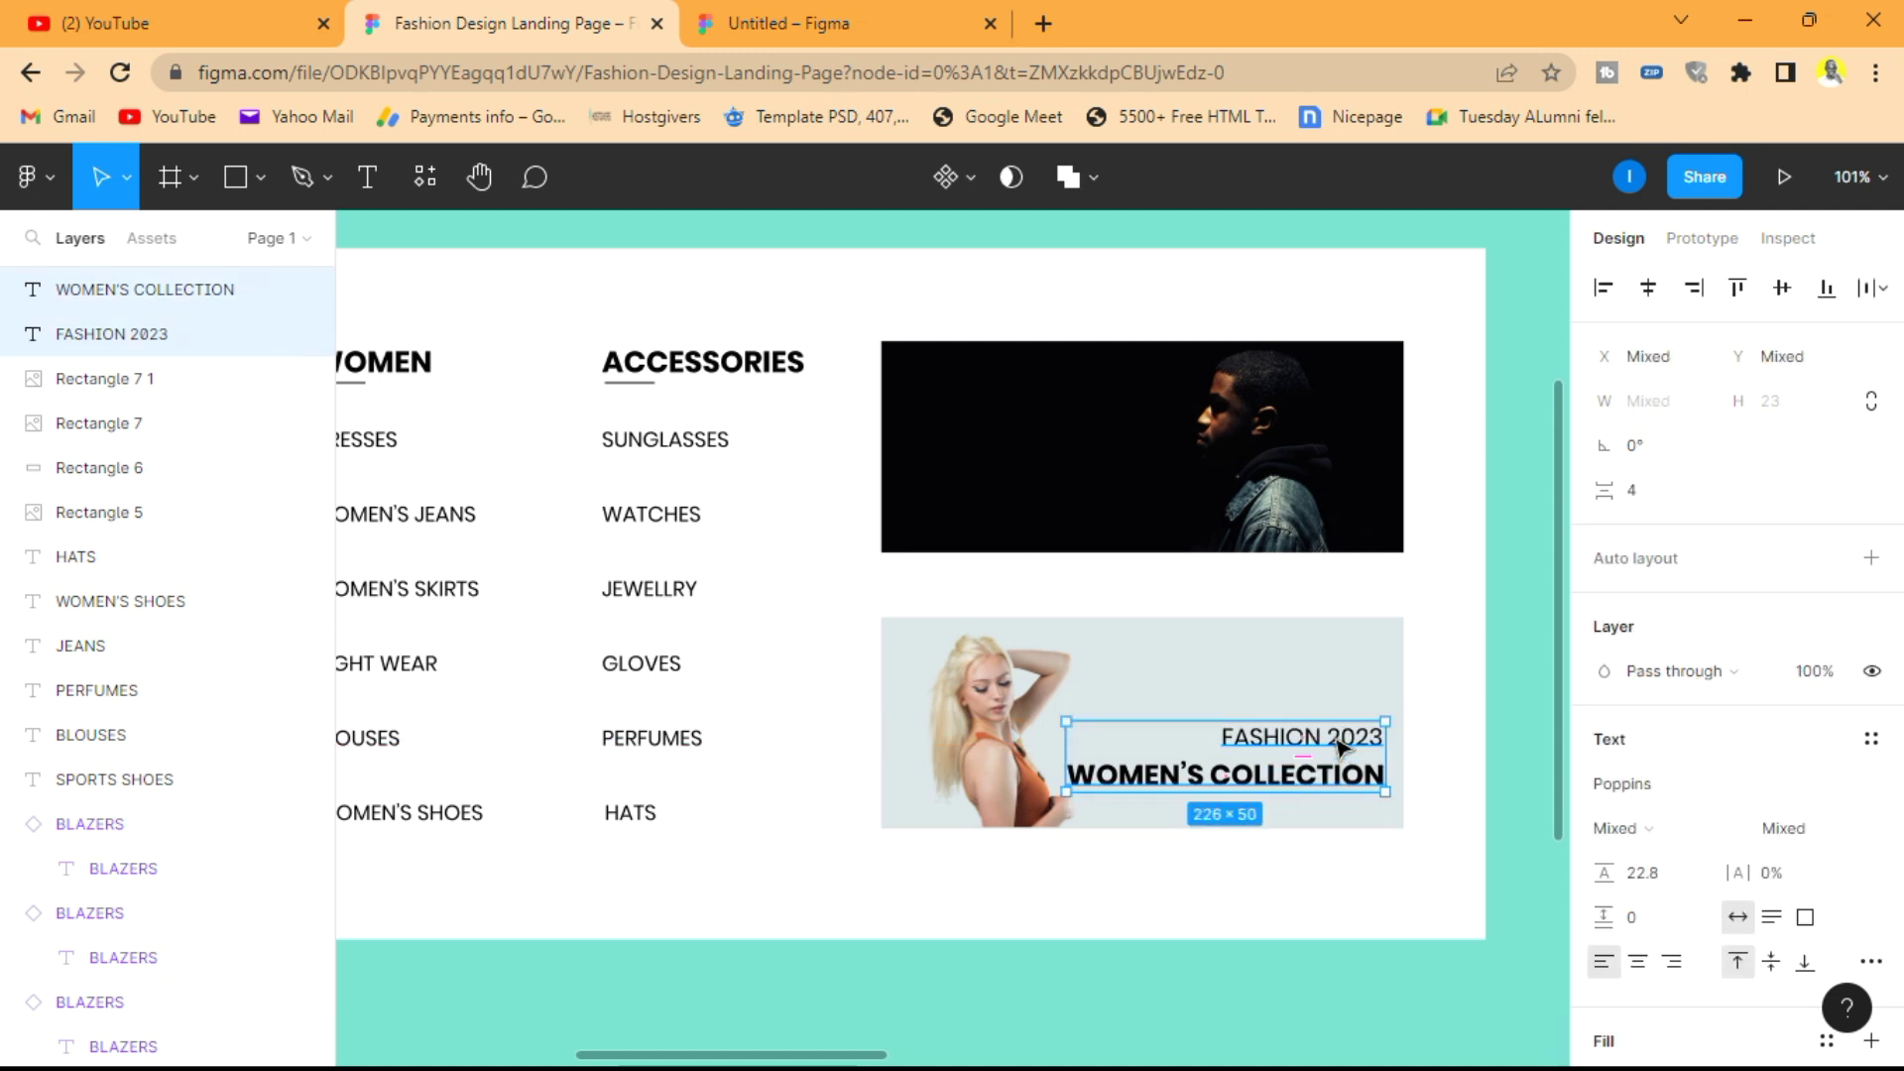
pyautogui.moveTo(1341, 746); pyautogui.dragTo(1174, 489)
pyautogui.scroll(-2, 1690, 859)
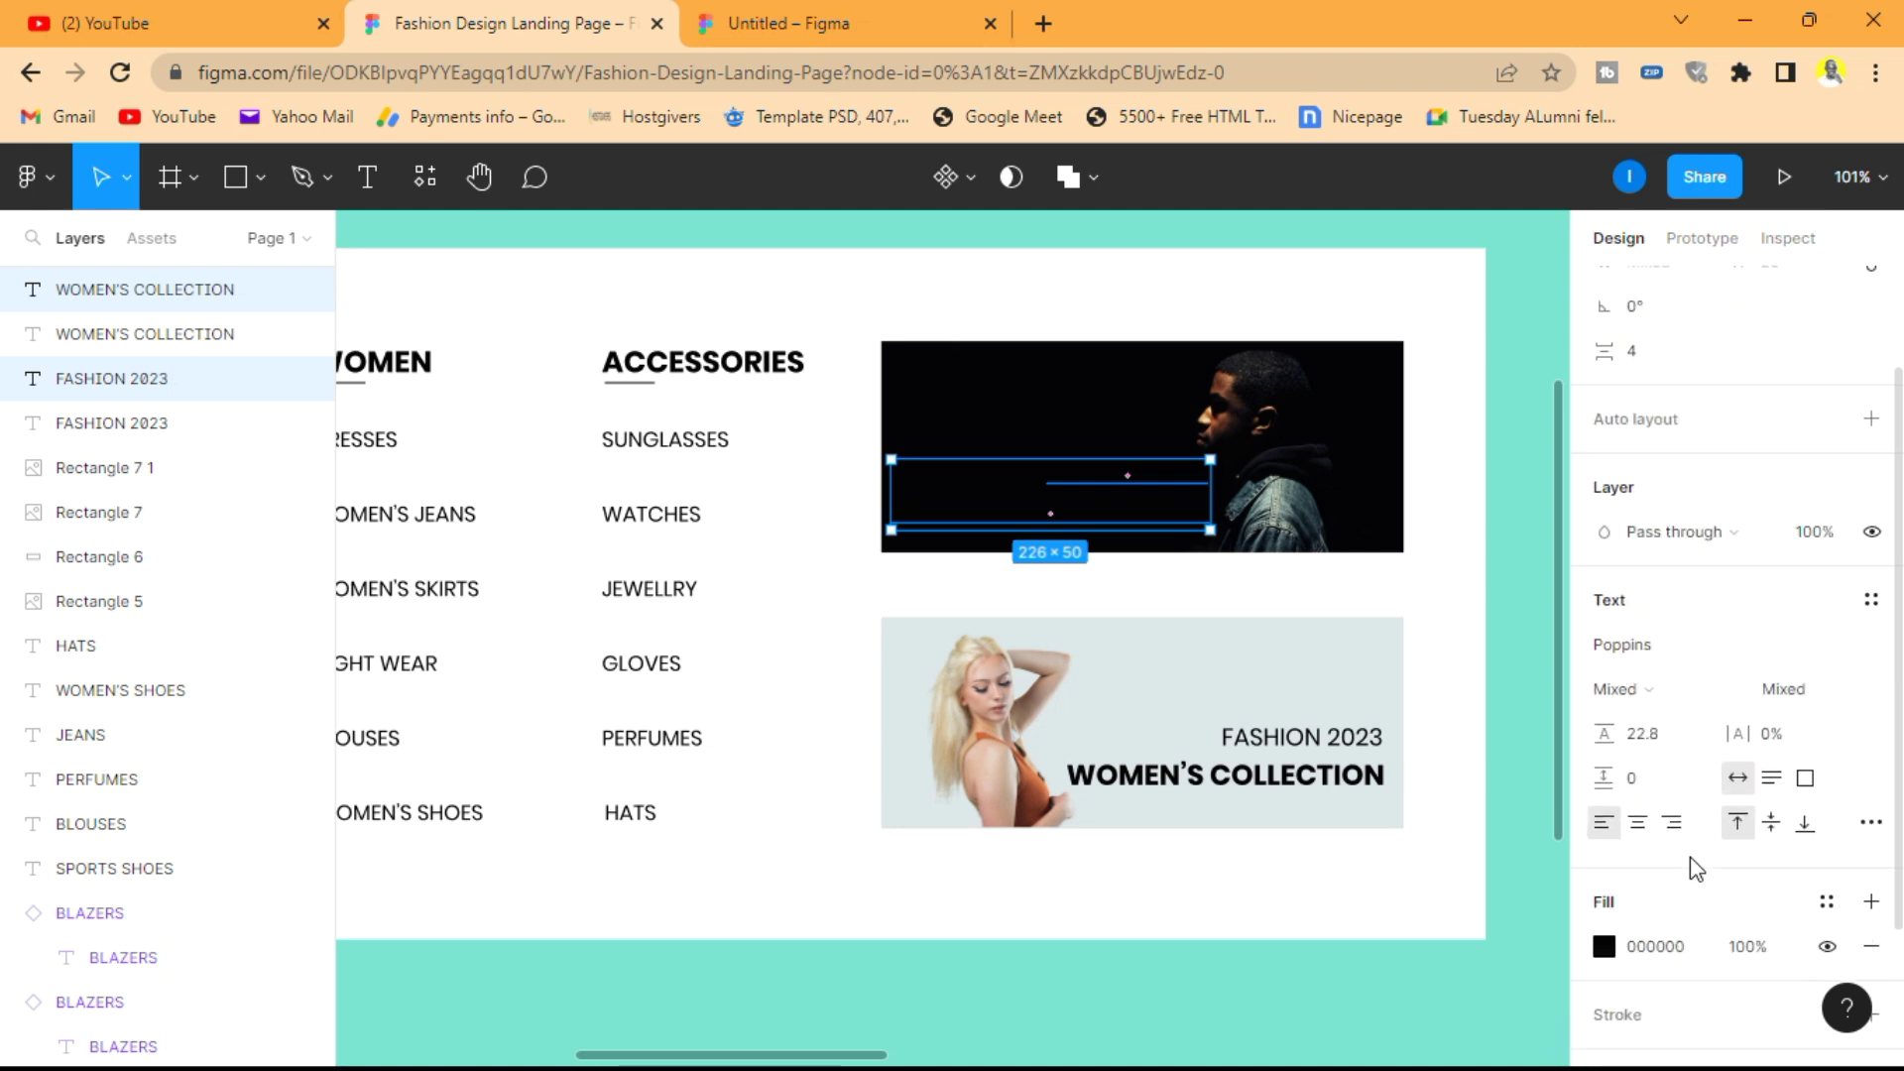
pyautogui.click(1604, 947)
pyautogui.moveTo(1353, 524); pyautogui.dragTo(1157, 314)
pyautogui.click(1539, 345)
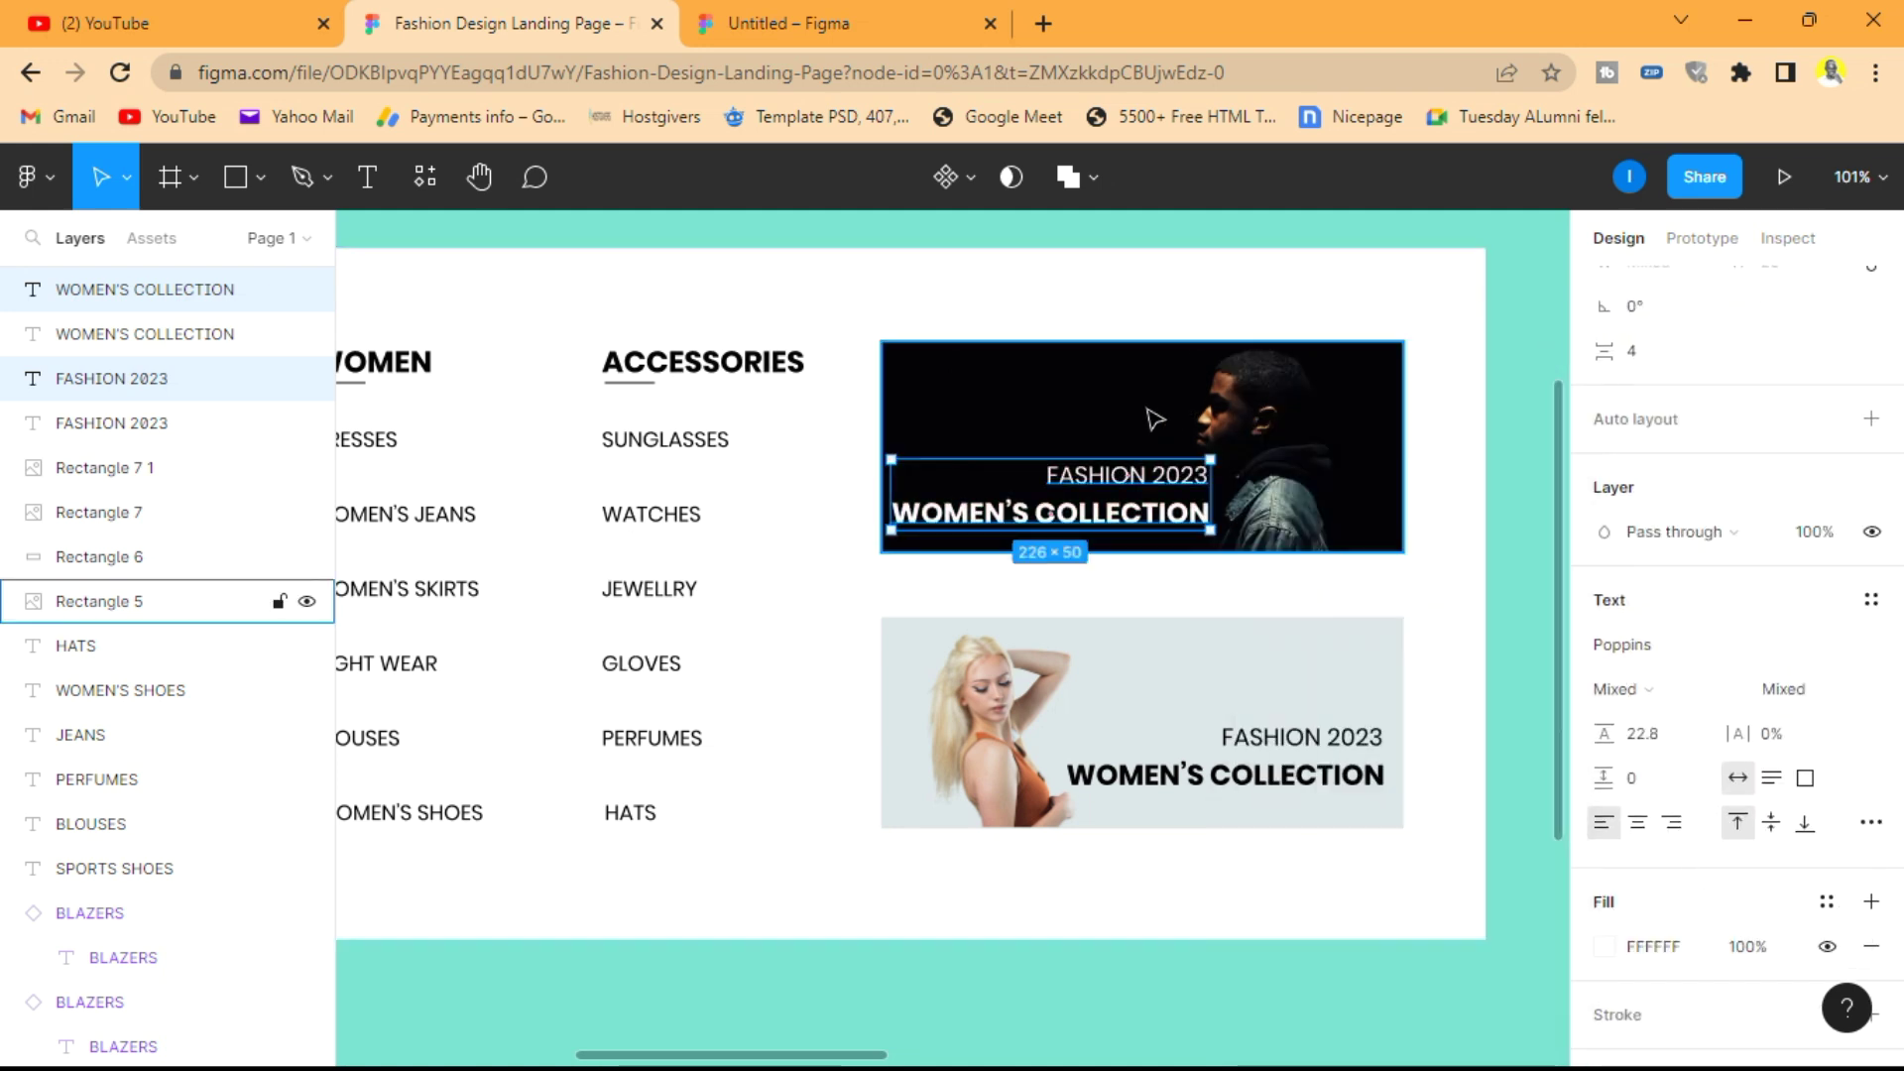
# - Move the white captions up on the dark banner and place WOMEN'S COLLECTION clearly apart below FASHION 2023
pyautogui.scroll(3, 1119, 420)
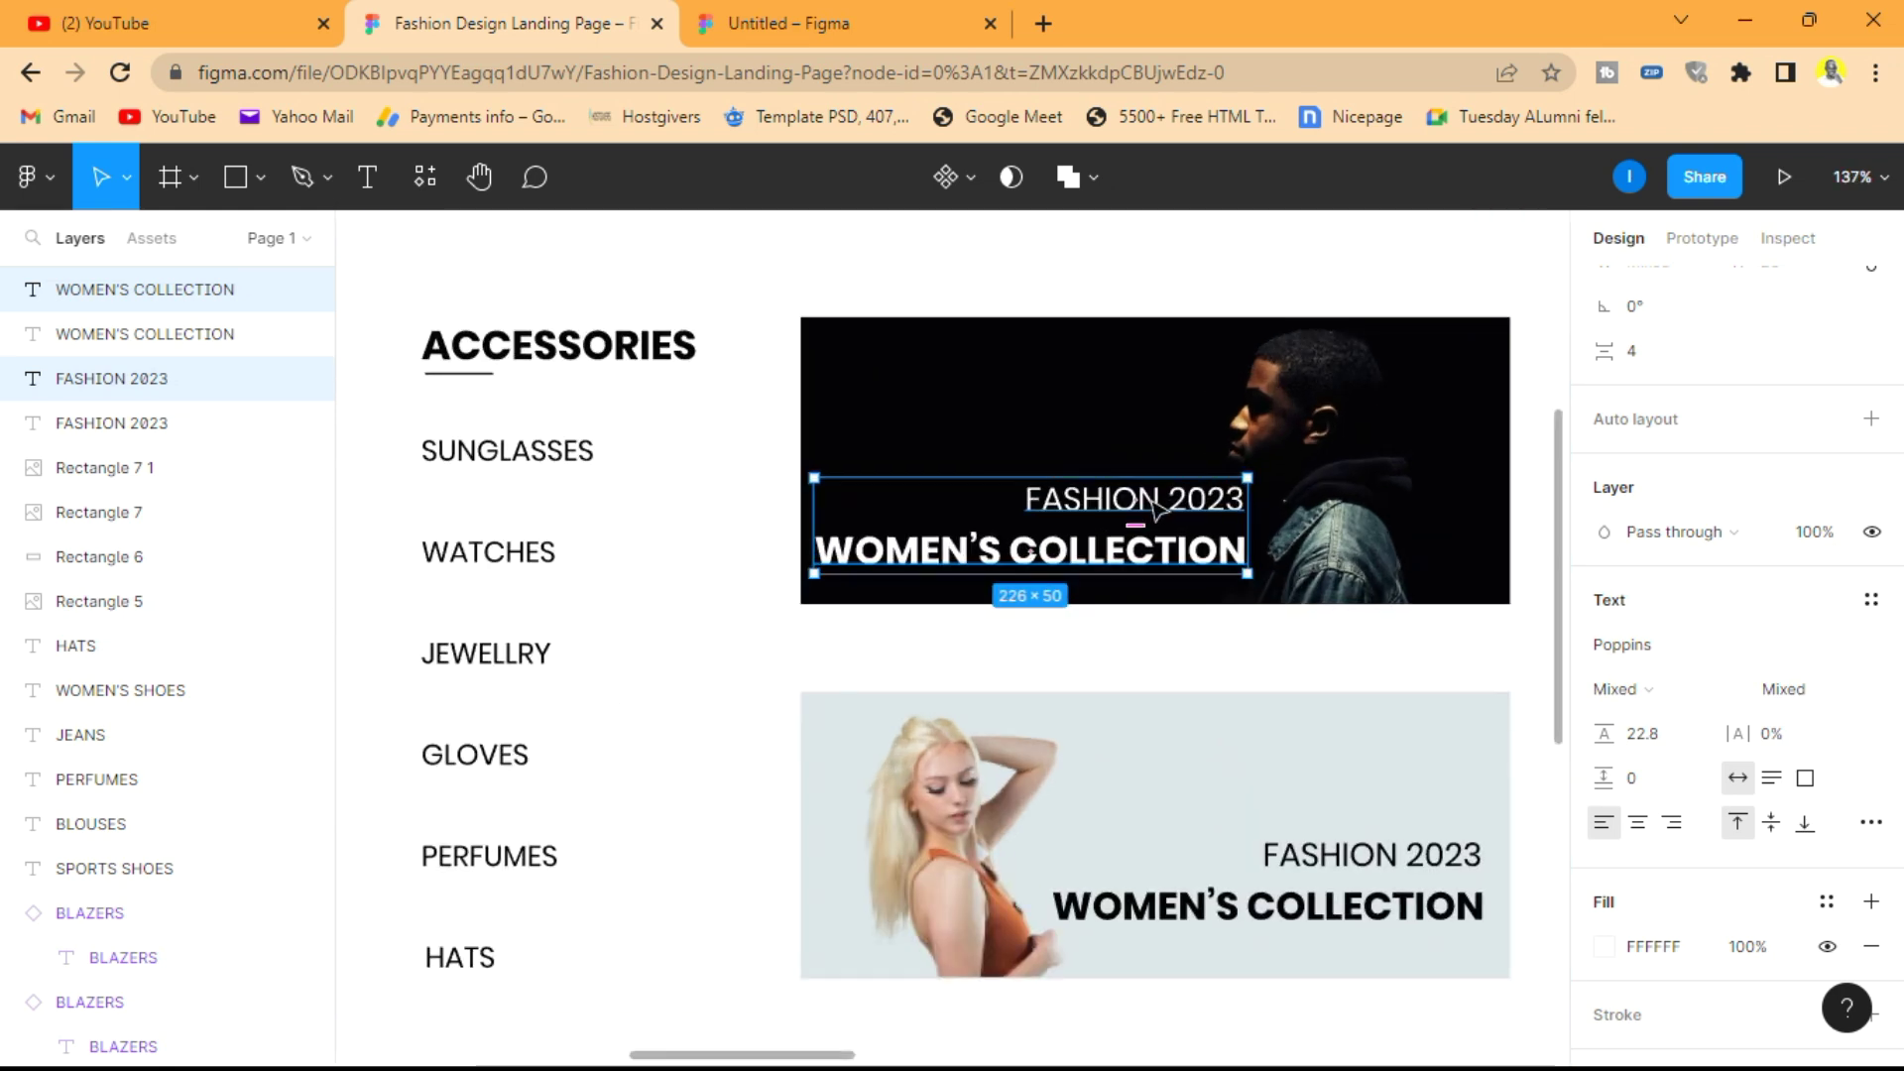
pyautogui.moveTo(1150, 434); pyautogui.dragTo(995, 397)
pyautogui.click(1170, 440)
pyautogui.moveTo(989, 483); pyautogui.dragTo(989, 503)
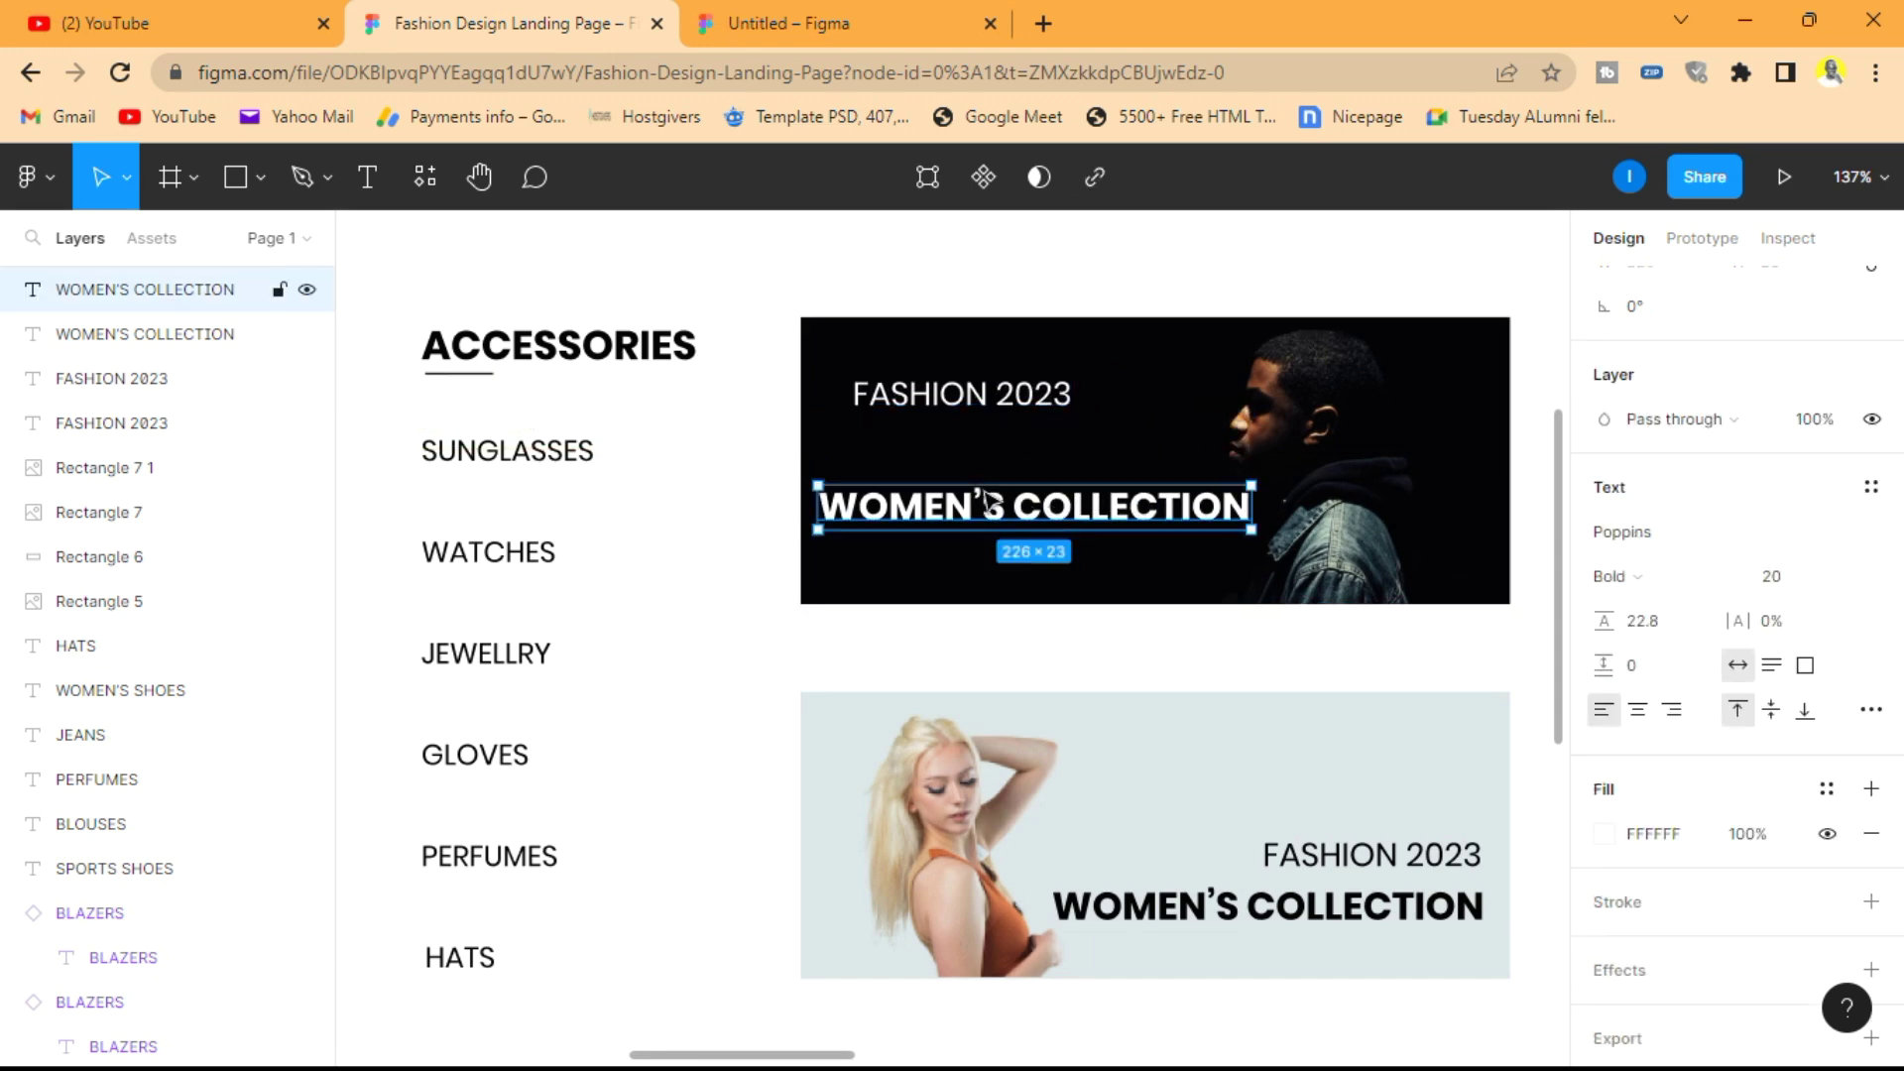
# - Change the white WOMEN'S COLLECTION text on the upper banner to "MEN'S COLLECTION"
pyautogui.doubleClick(919, 511)
pyautogui.click(890, 508)
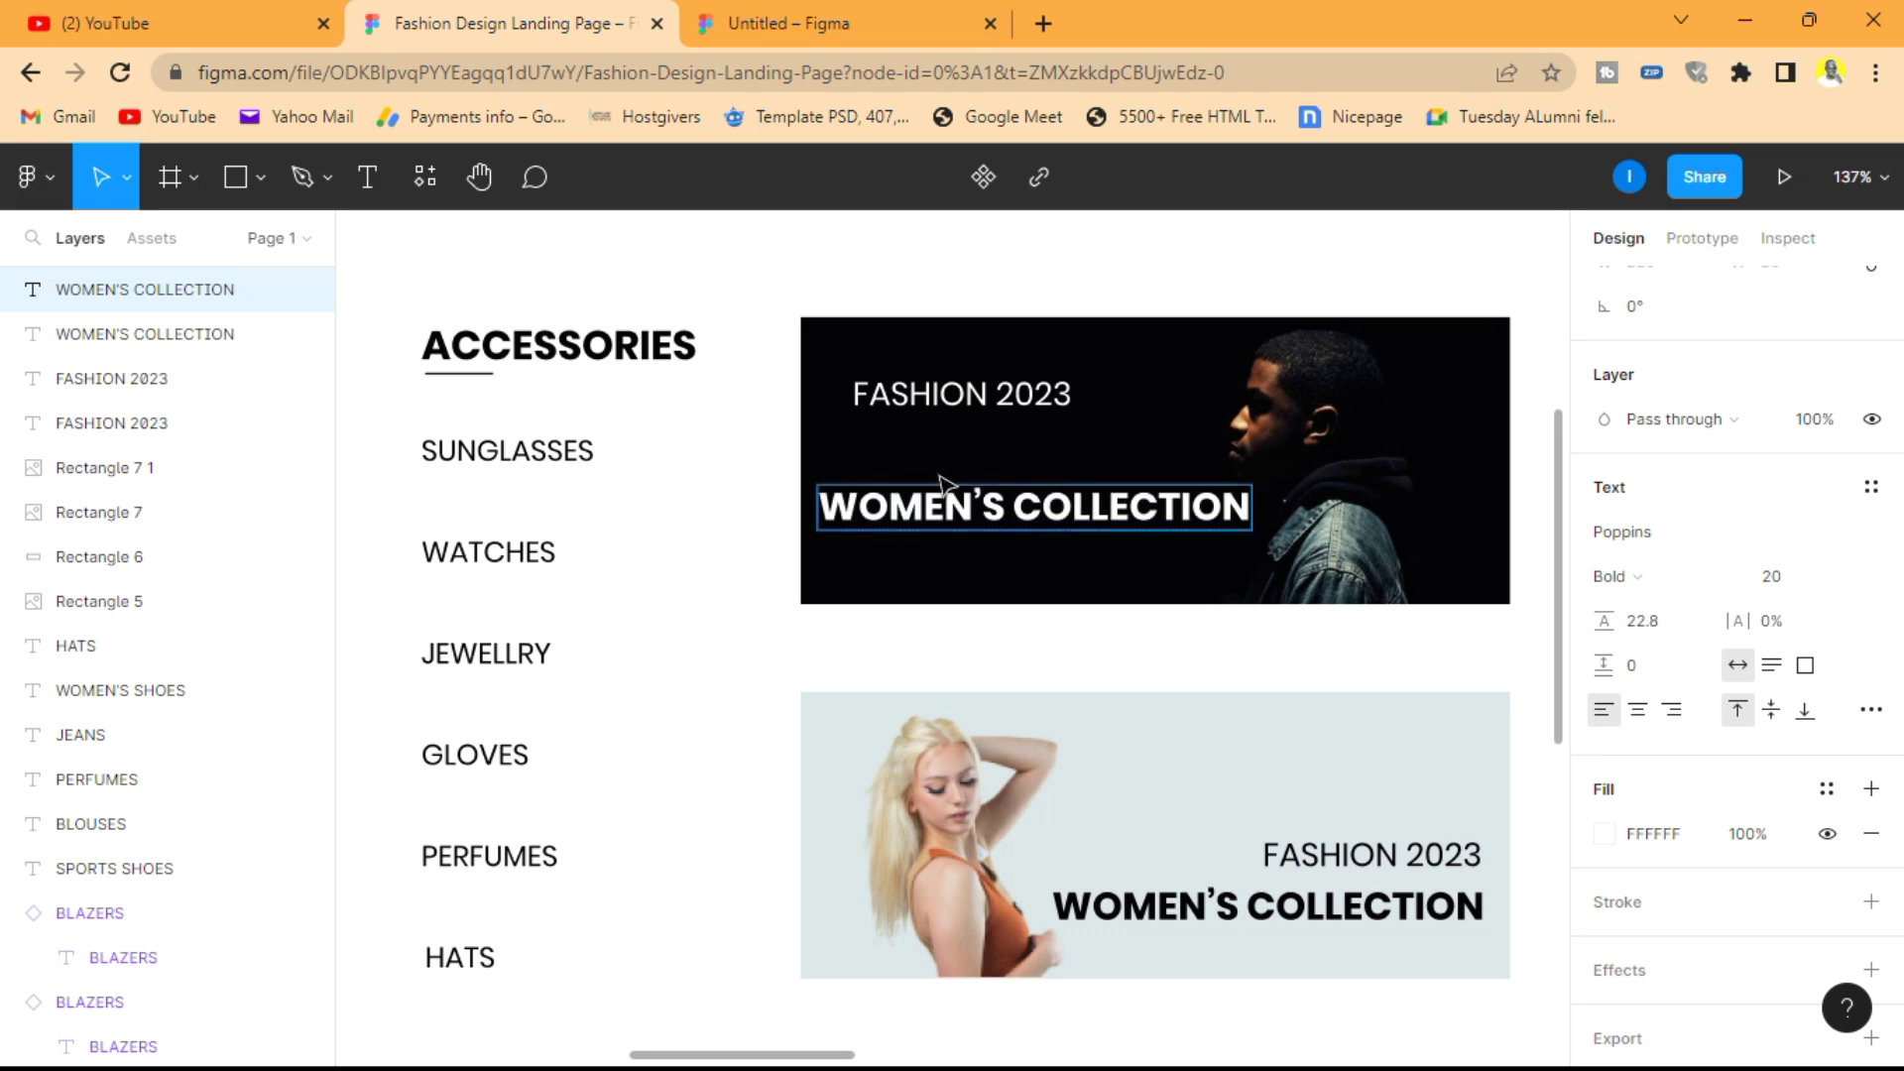
pyautogui.press('BackSpace')
pyautogui.press('BackSpace')
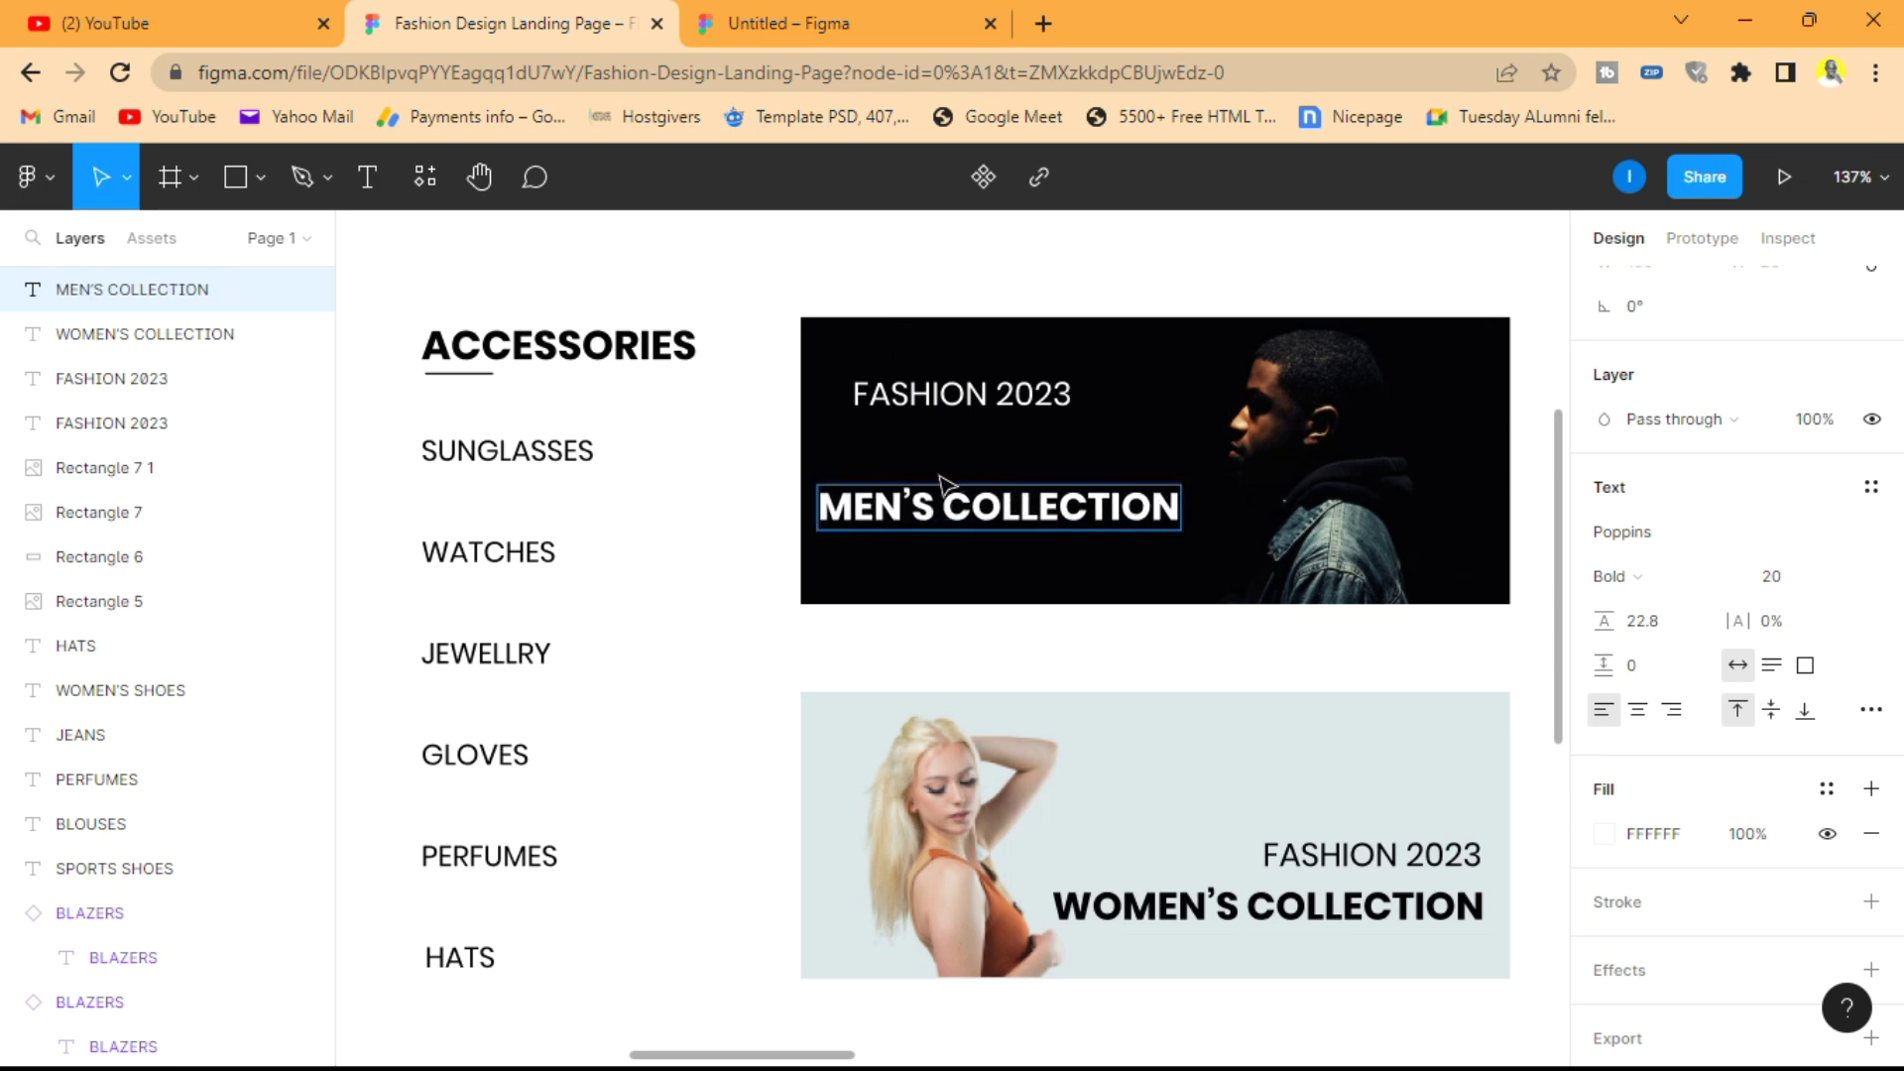
pyautogui.press('Escape')
# - Arrange FASHION 2023 directly above MEN'S COLLECTION, sharing one left edge, on the dark area beside the man
pyautogui.moveTo(1062, 514); pyautogui.dragTo(1087, 472)
pyautogui.moveTo(963, 402); pyautogui.dragTo(938, 443)
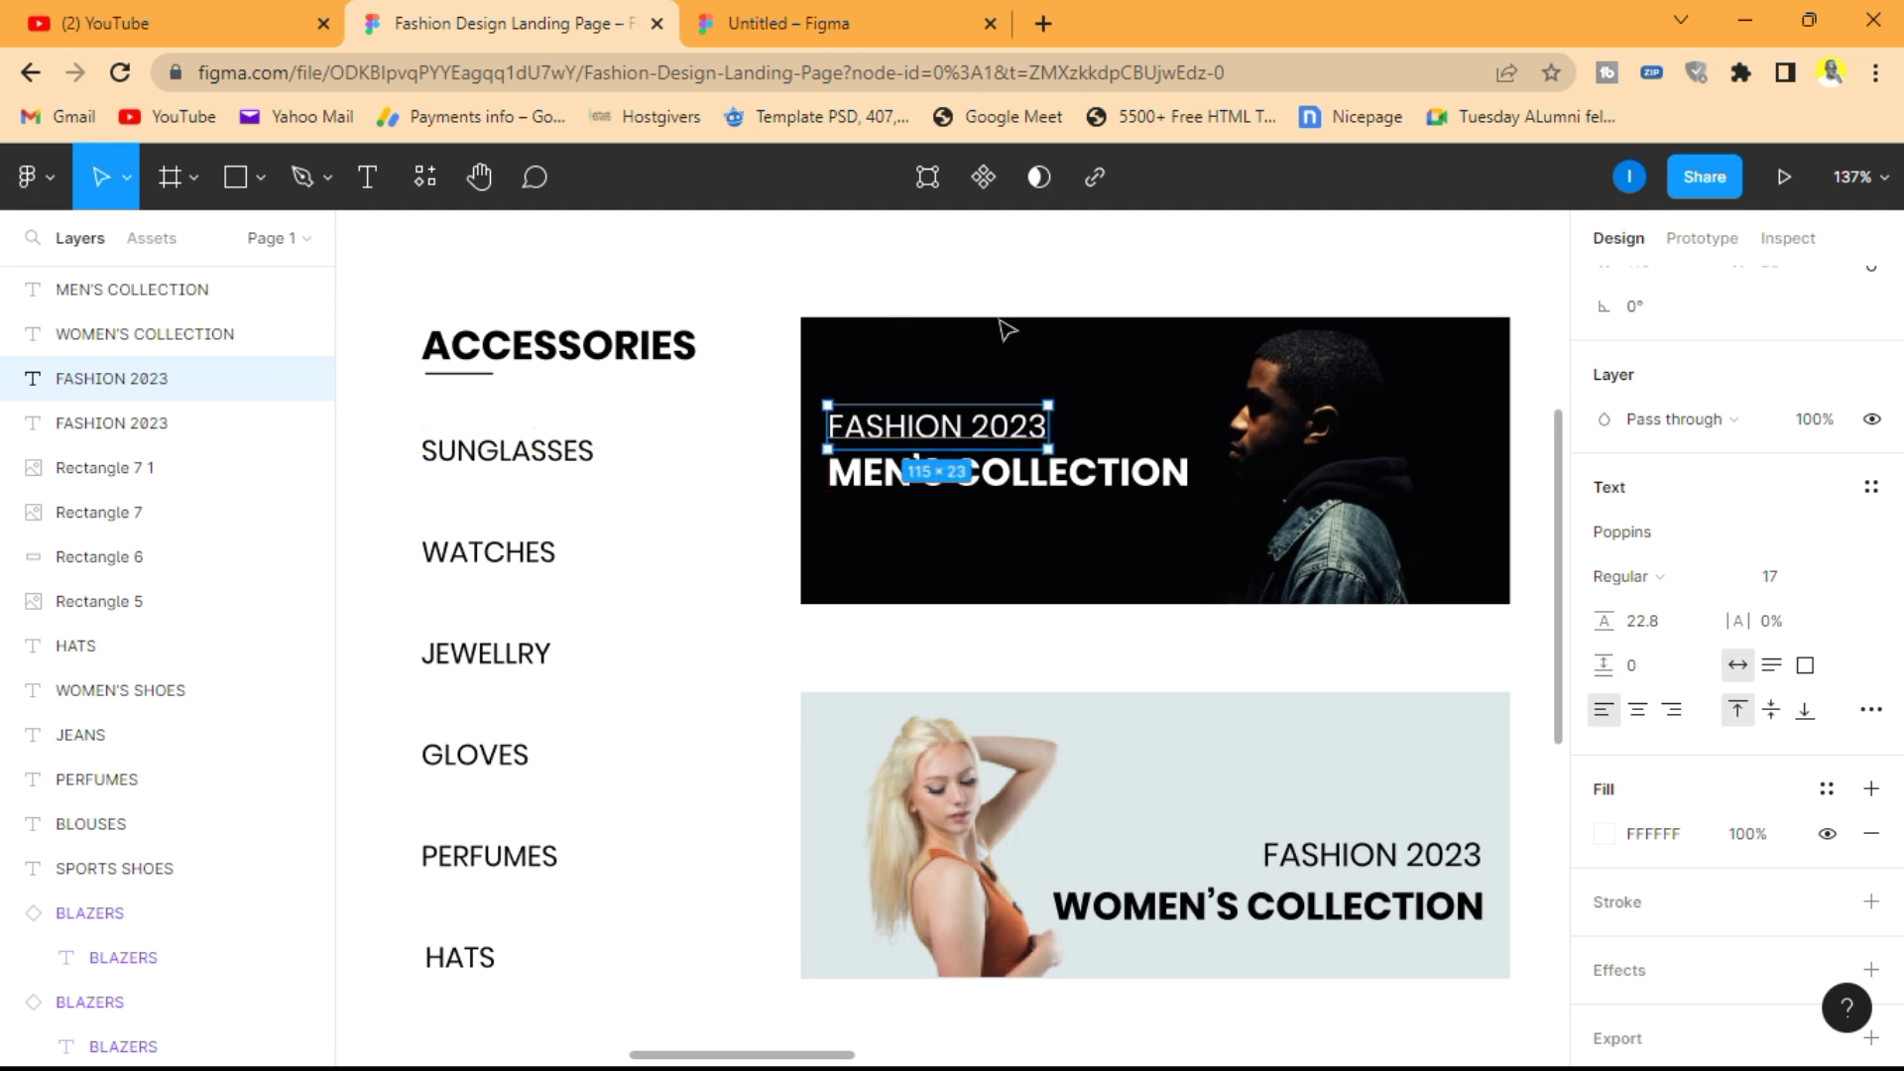
pyautogui.doubleClick(1140, 267)
pyautogui.press('Escape')
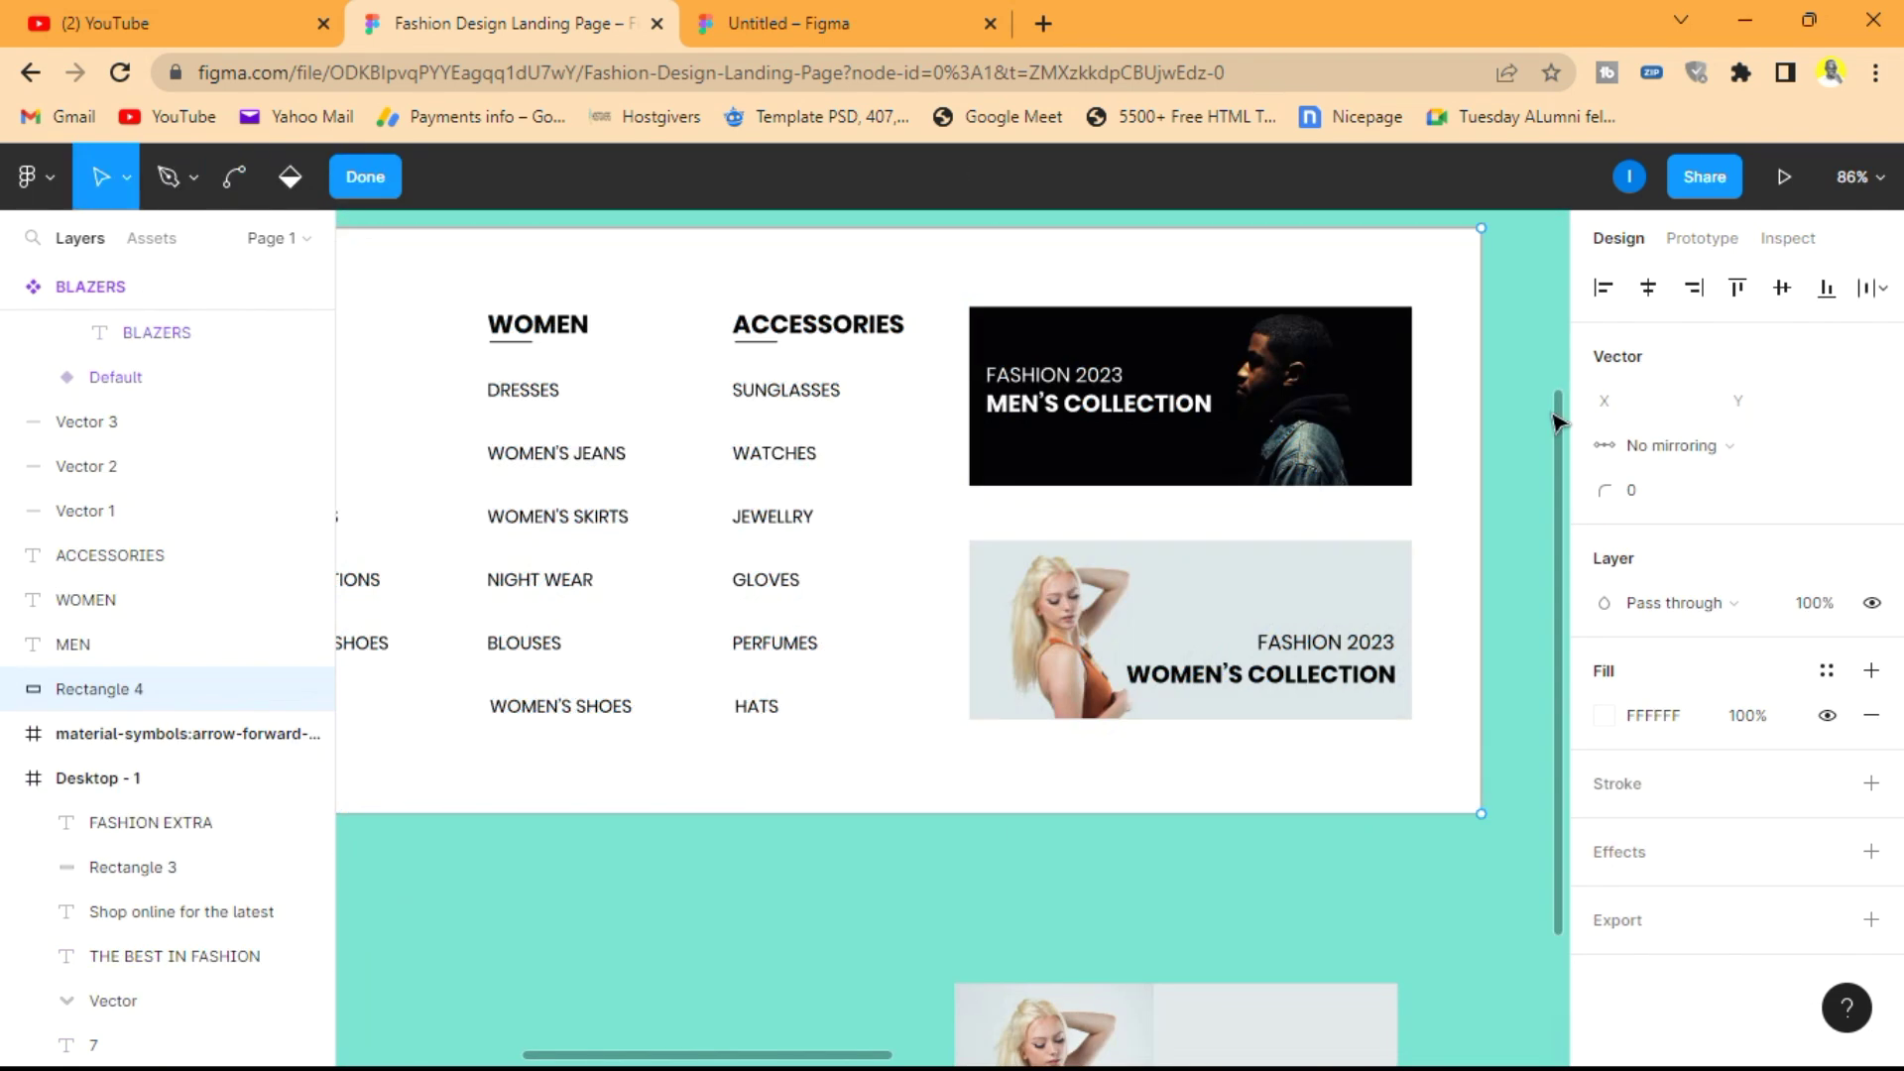
# - Nudge the upper banner's FASHION 2023 slightly upward to widen the gap above MEN'S COLLECTION
pyautogui.scroll(5, 1296, 276)
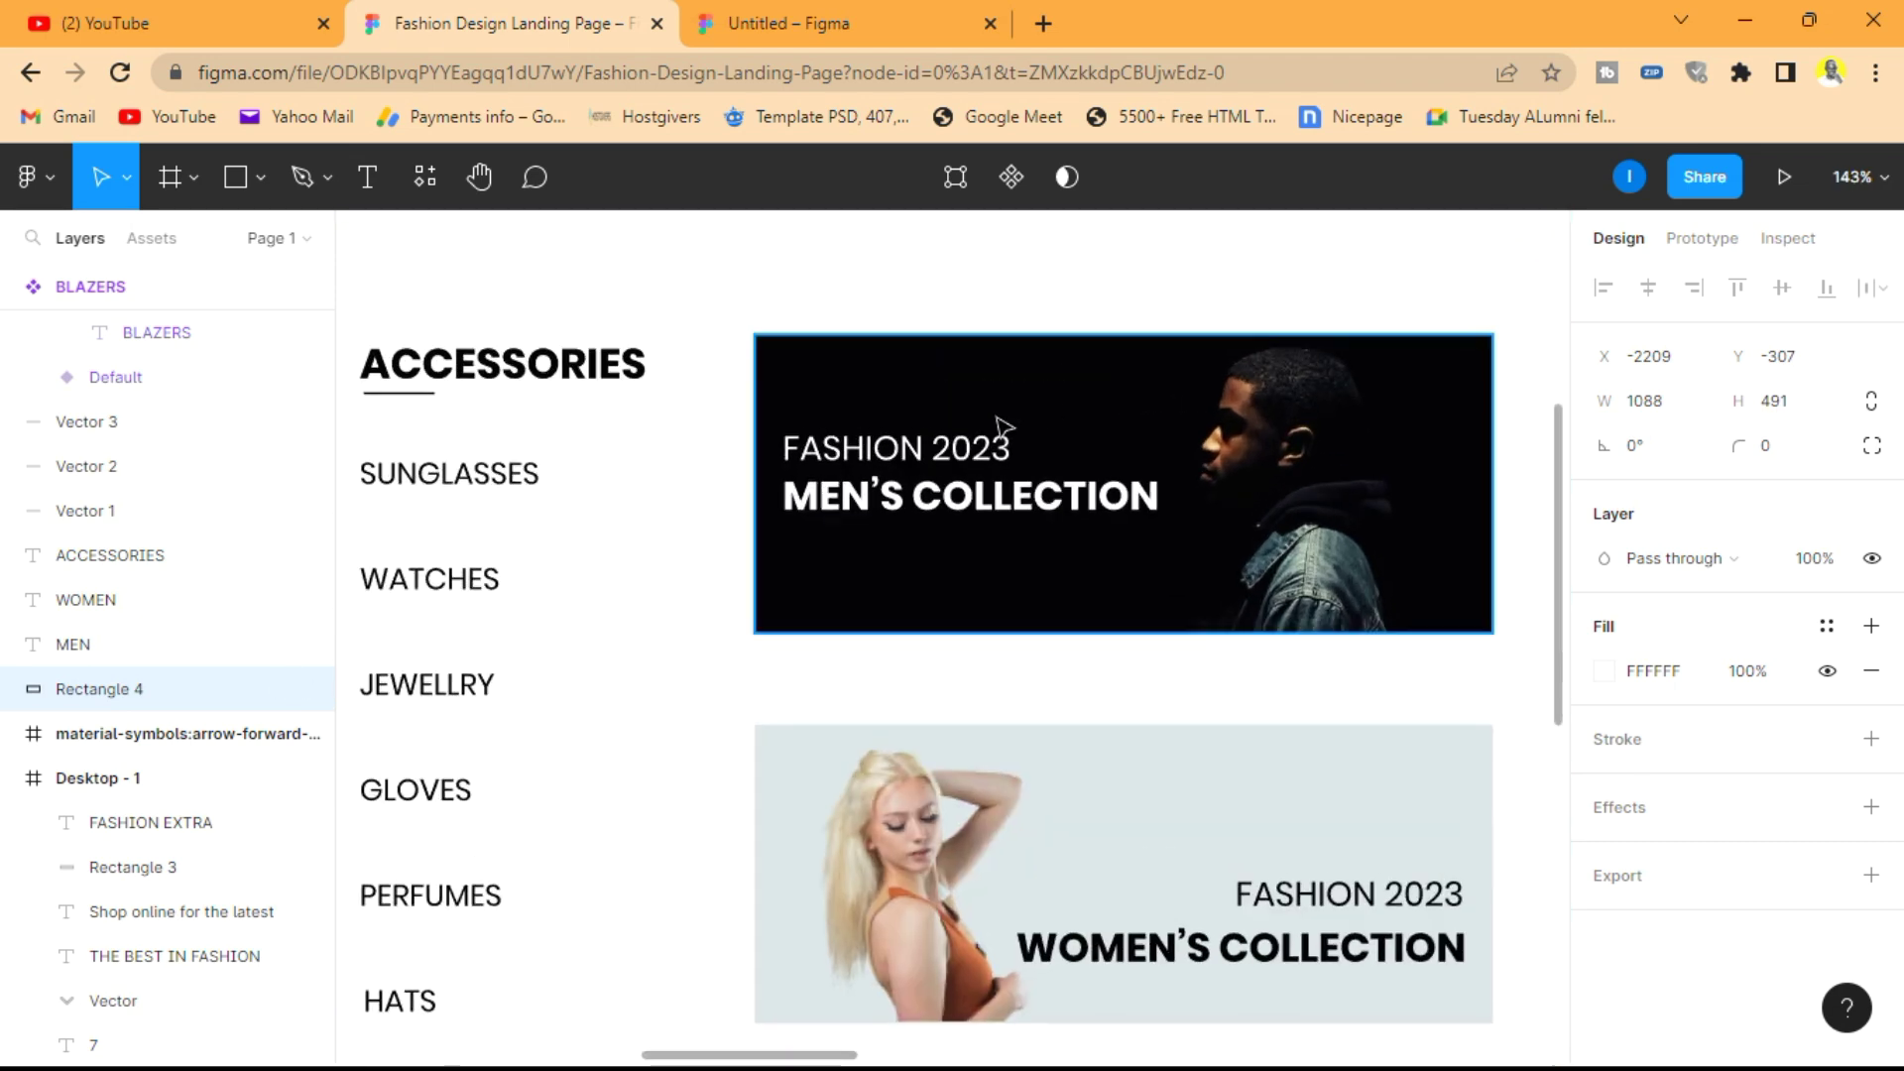
pyautogui.click(980, 464)
pyautogui.moveTo(980, 464); pyautogui.dragTo(979, 453)
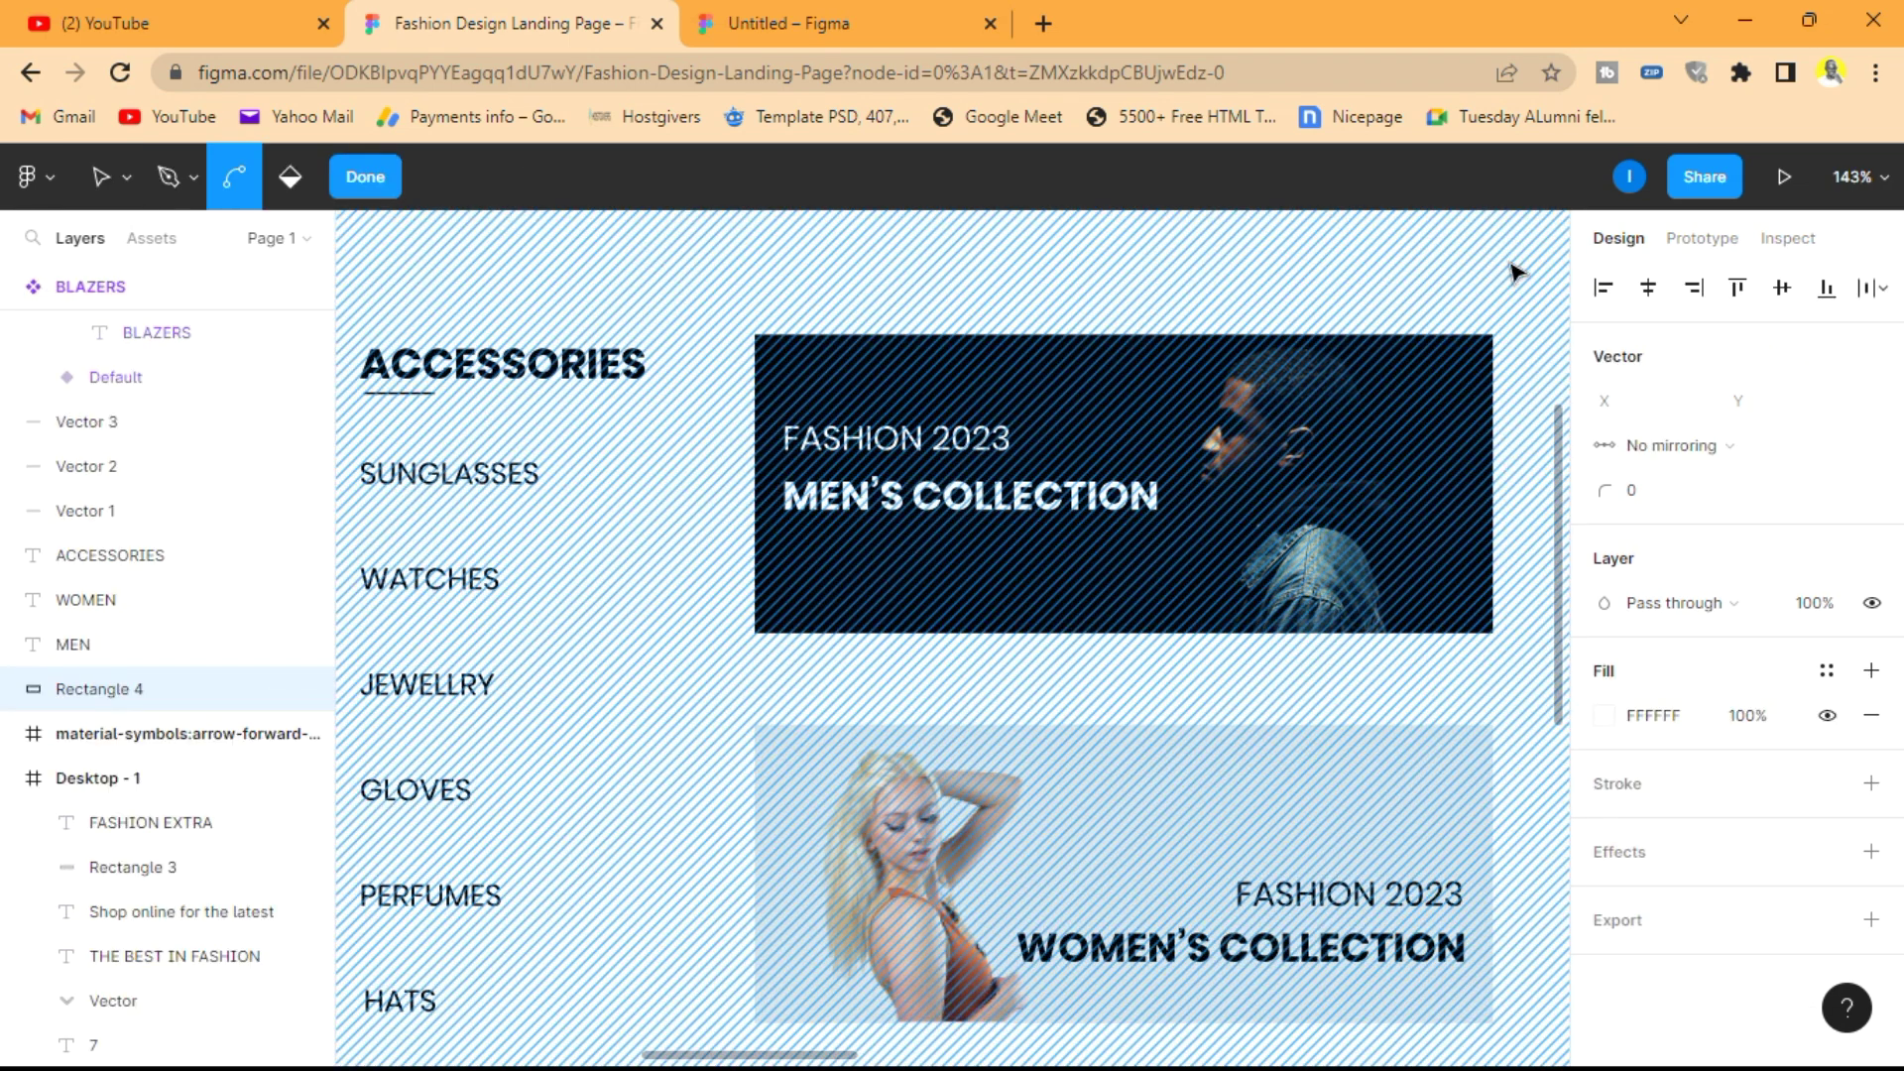
pyautogui.scroll(-6, 1518, 269)
pyautogui.press('Escape')
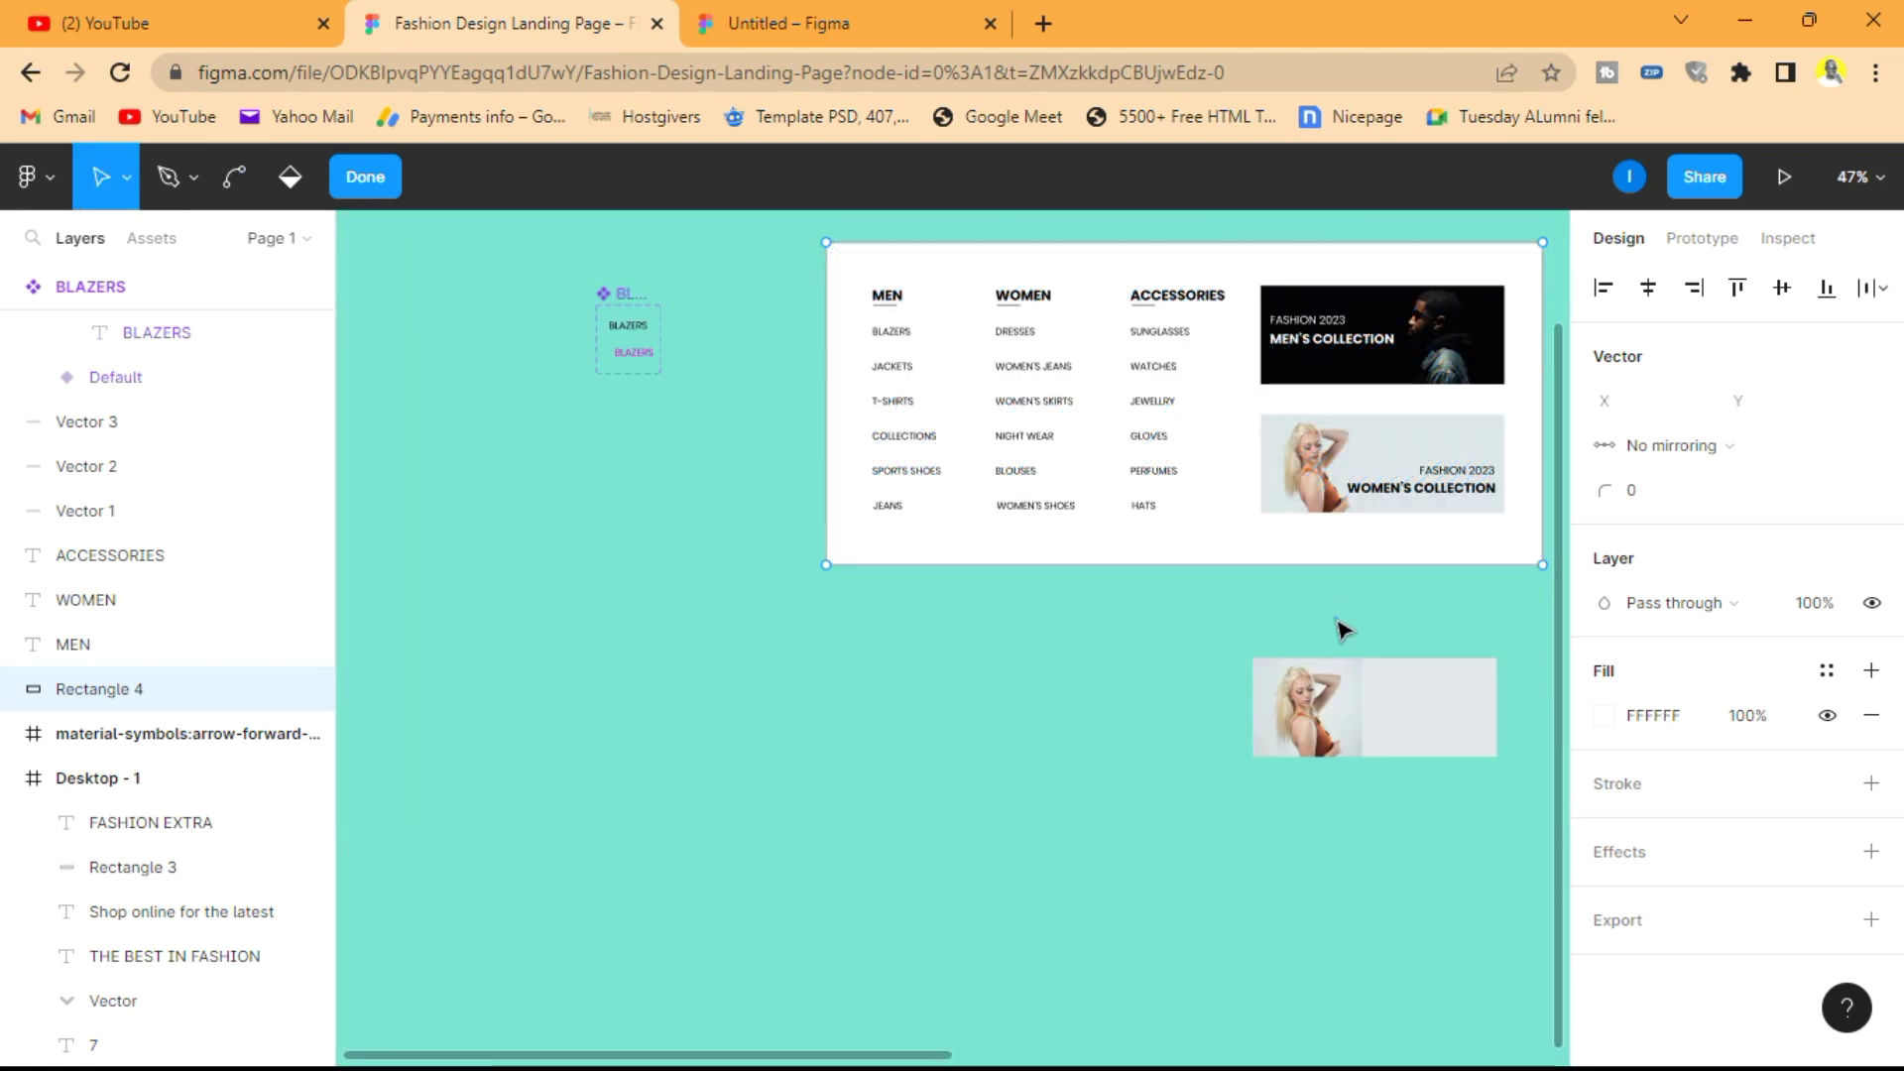
pyautogui.press('Escape')
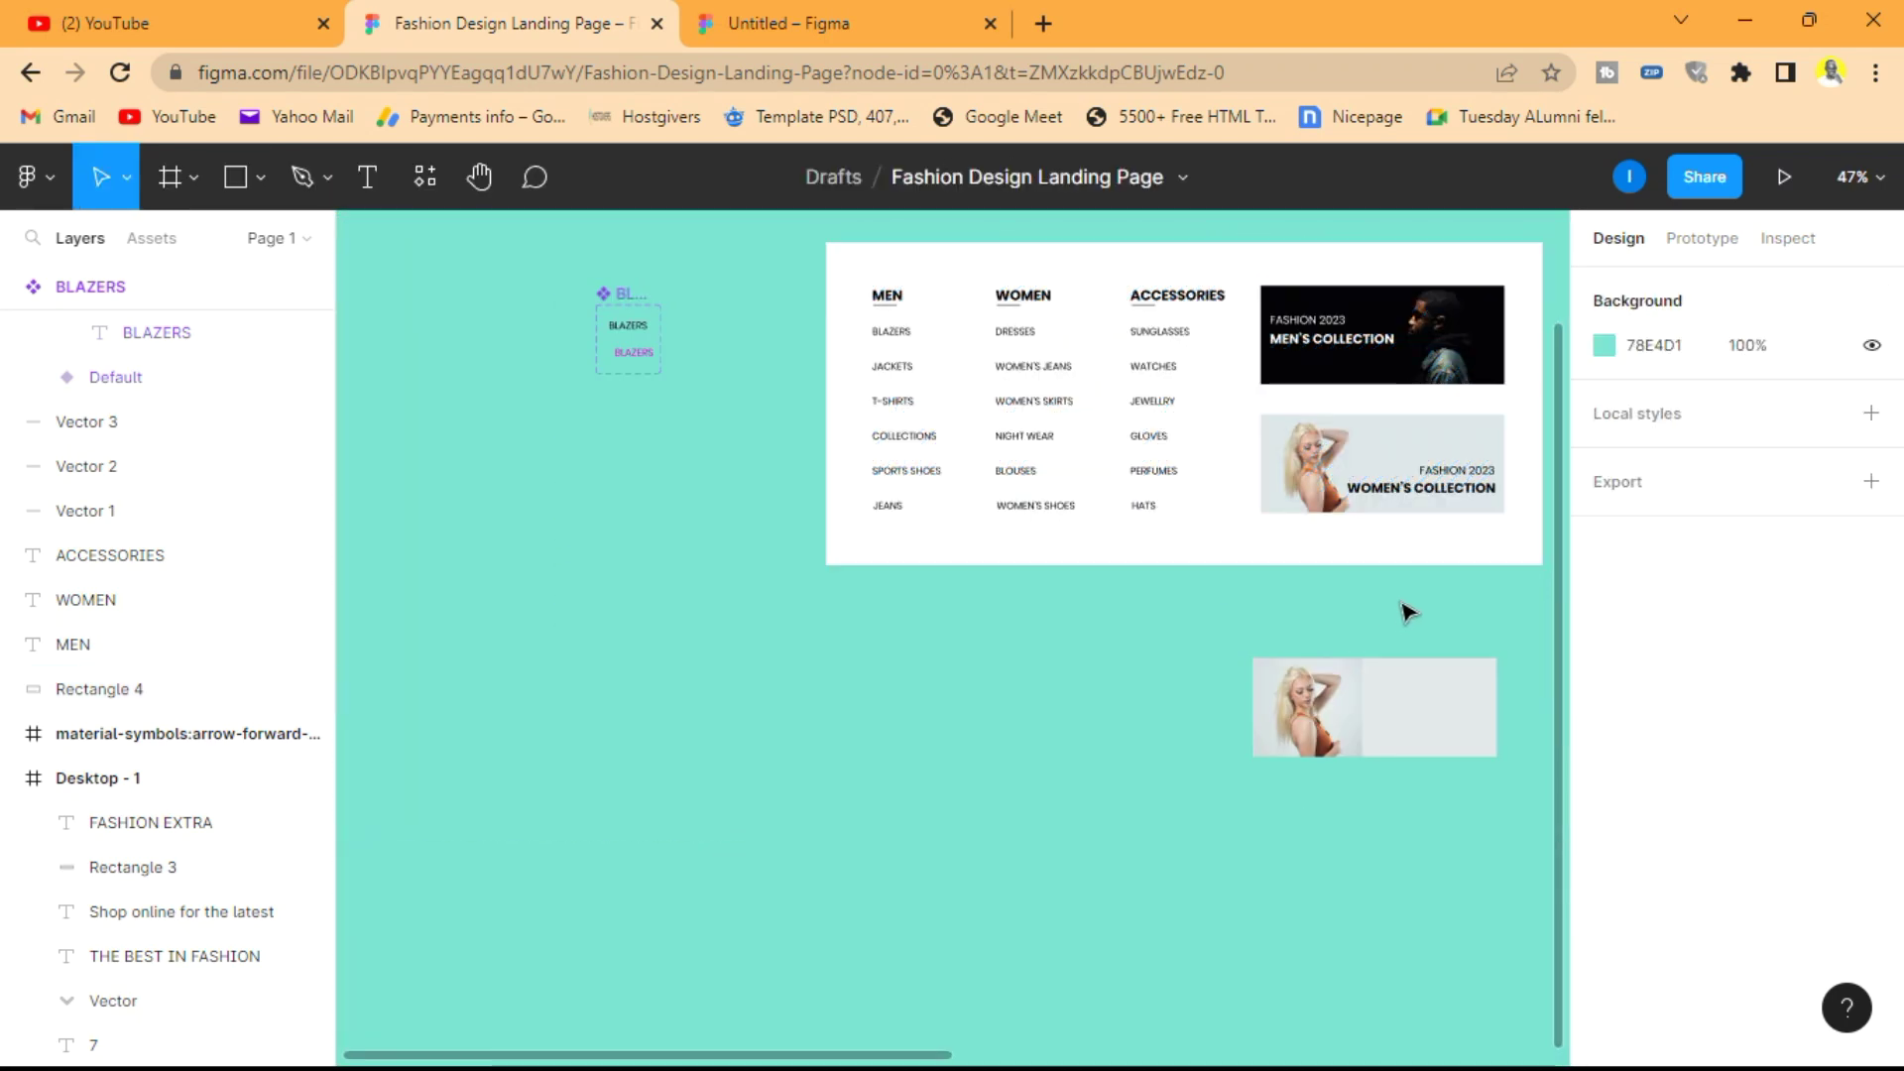
# - Delete the spare woman's photo and light rectangle lying below the dropdown panel
pyautogui.hscroll(1, 1406, 612)
pyautogui.scroll(2, 1407, 612)
pyautogui.scroll(5, 1458, 295)
pyautogui.scroll(3, 1458, 295)
pyautogui.scroll(-4, 1458, 294)
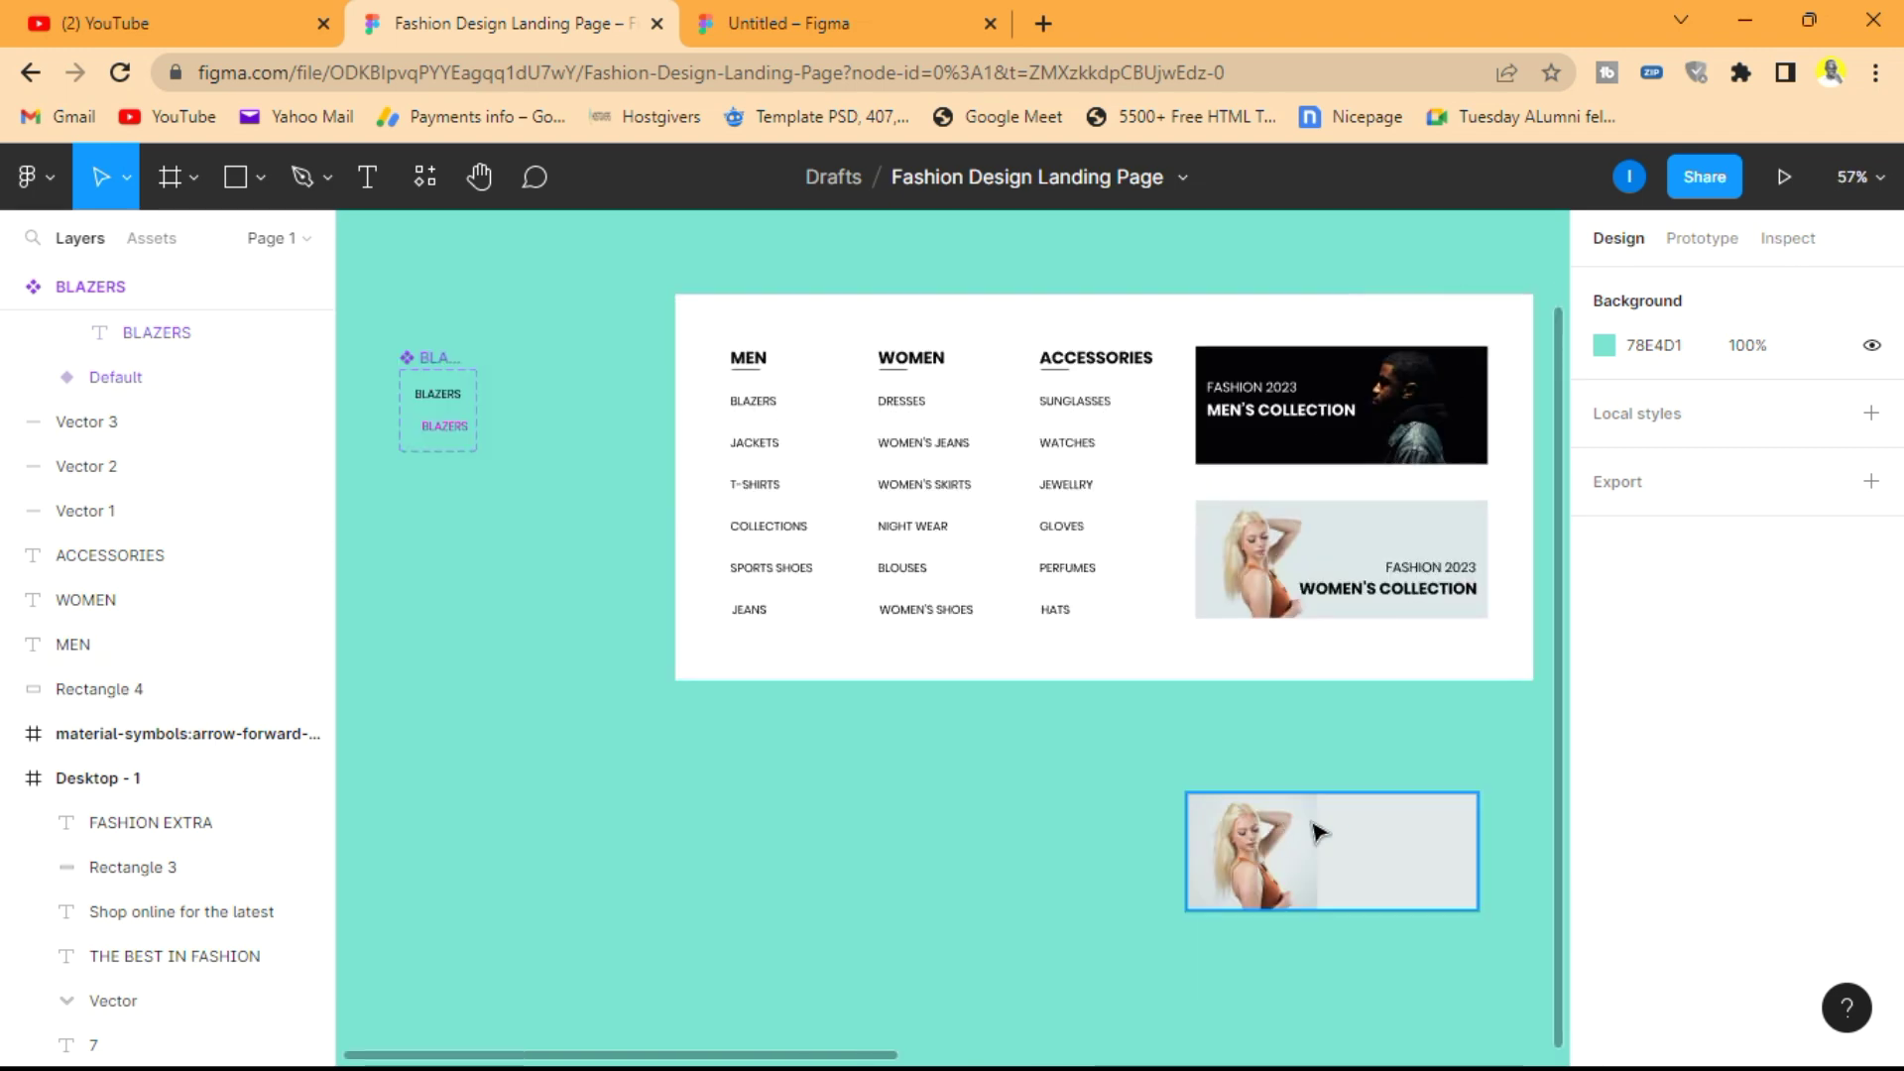
pyautogui.moveTo(1497, 950); pyautogui.dragTo(1174, 787)
pyautogui.press('Delete')
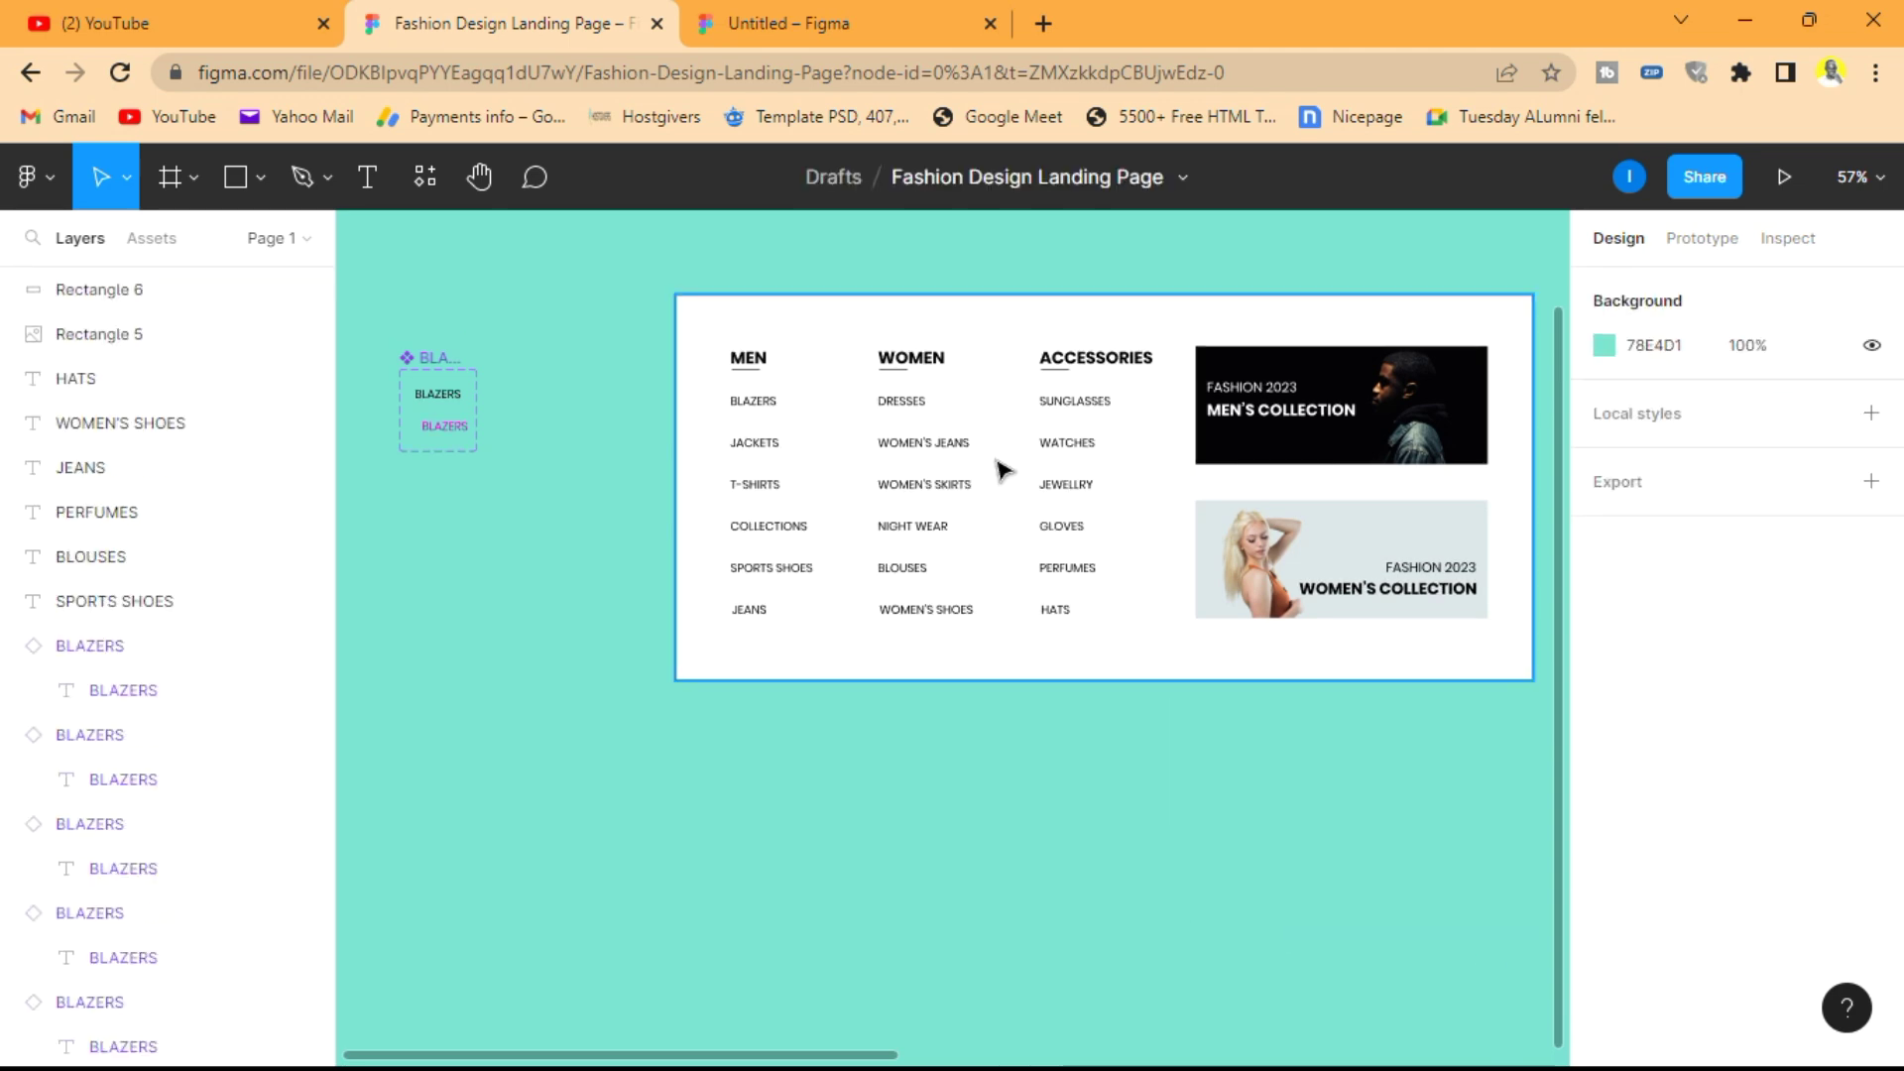
# - Group the white dropdown panel with all its headings, links, banners and captions
pyautogui.scroll(5, 1297, 268)
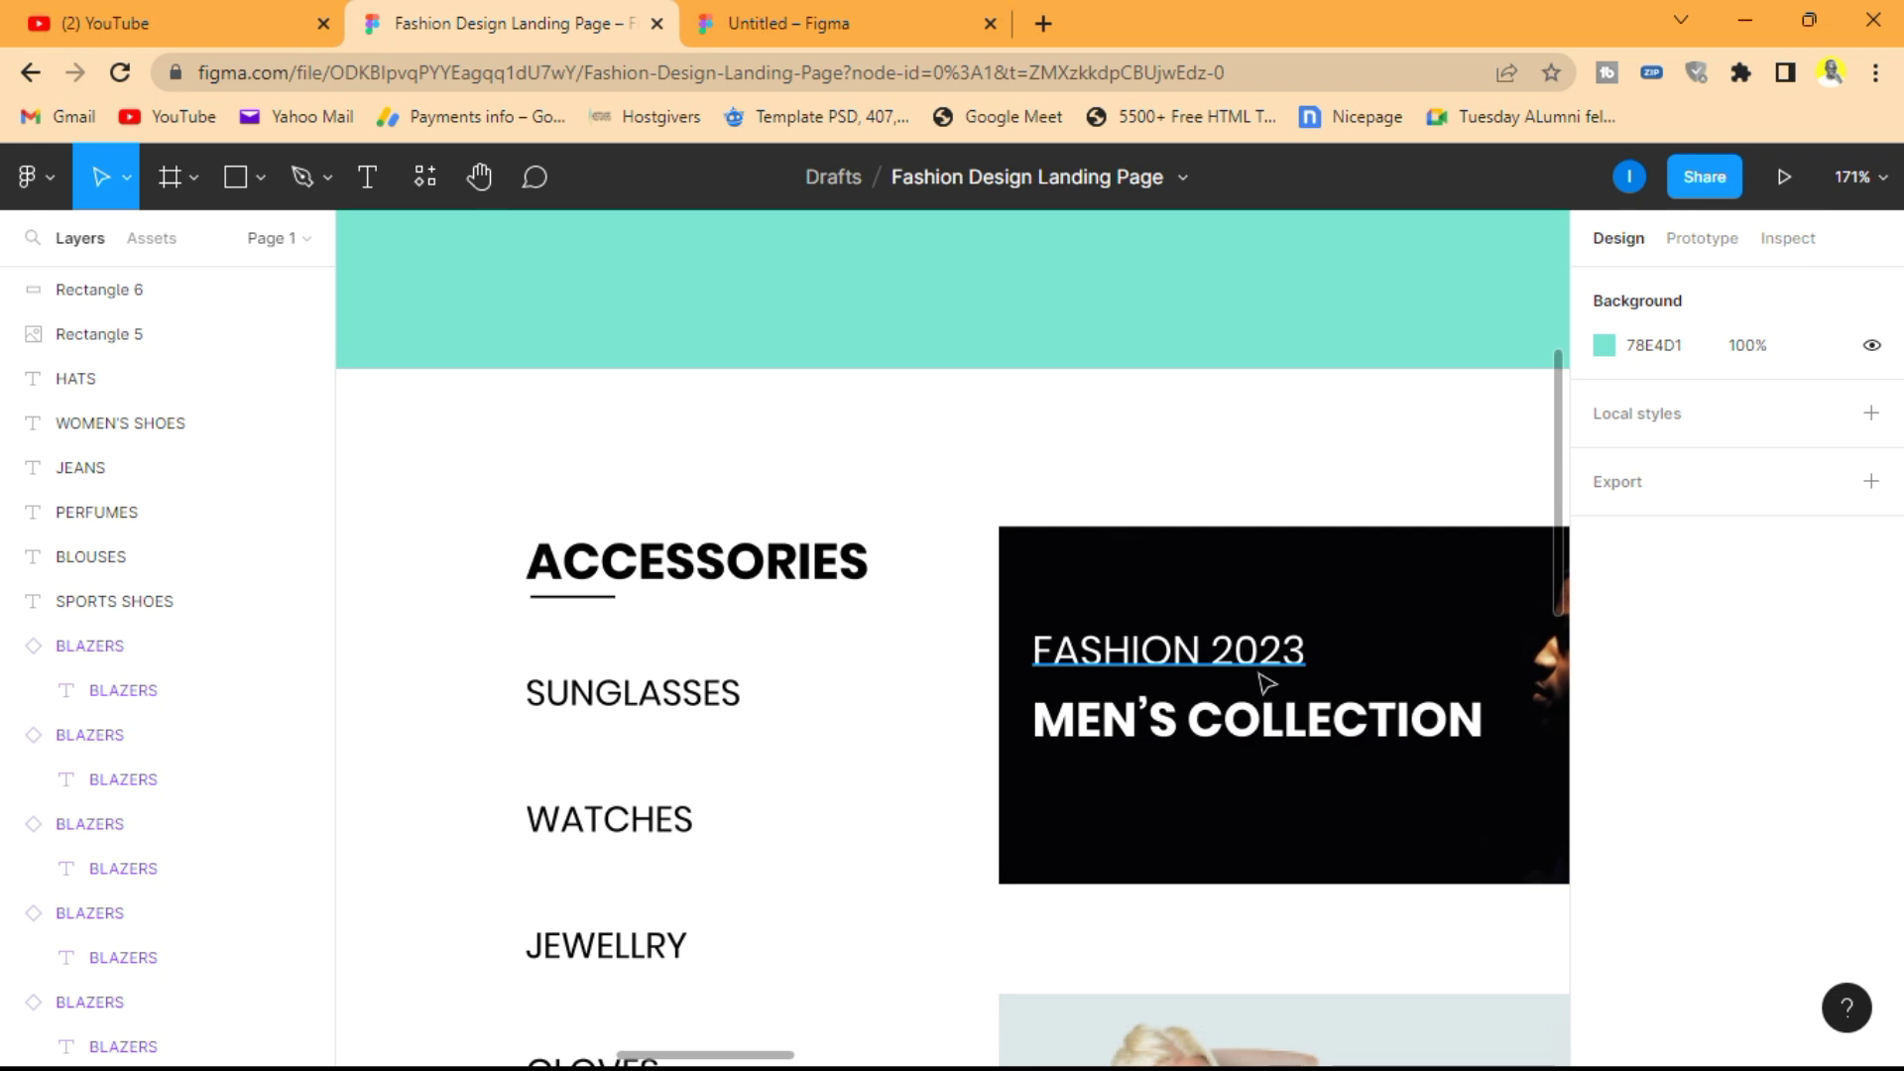
pyautogui.scroll(-5, 1268, 683)
pyautogui.scroll(-3, 1268, 683)
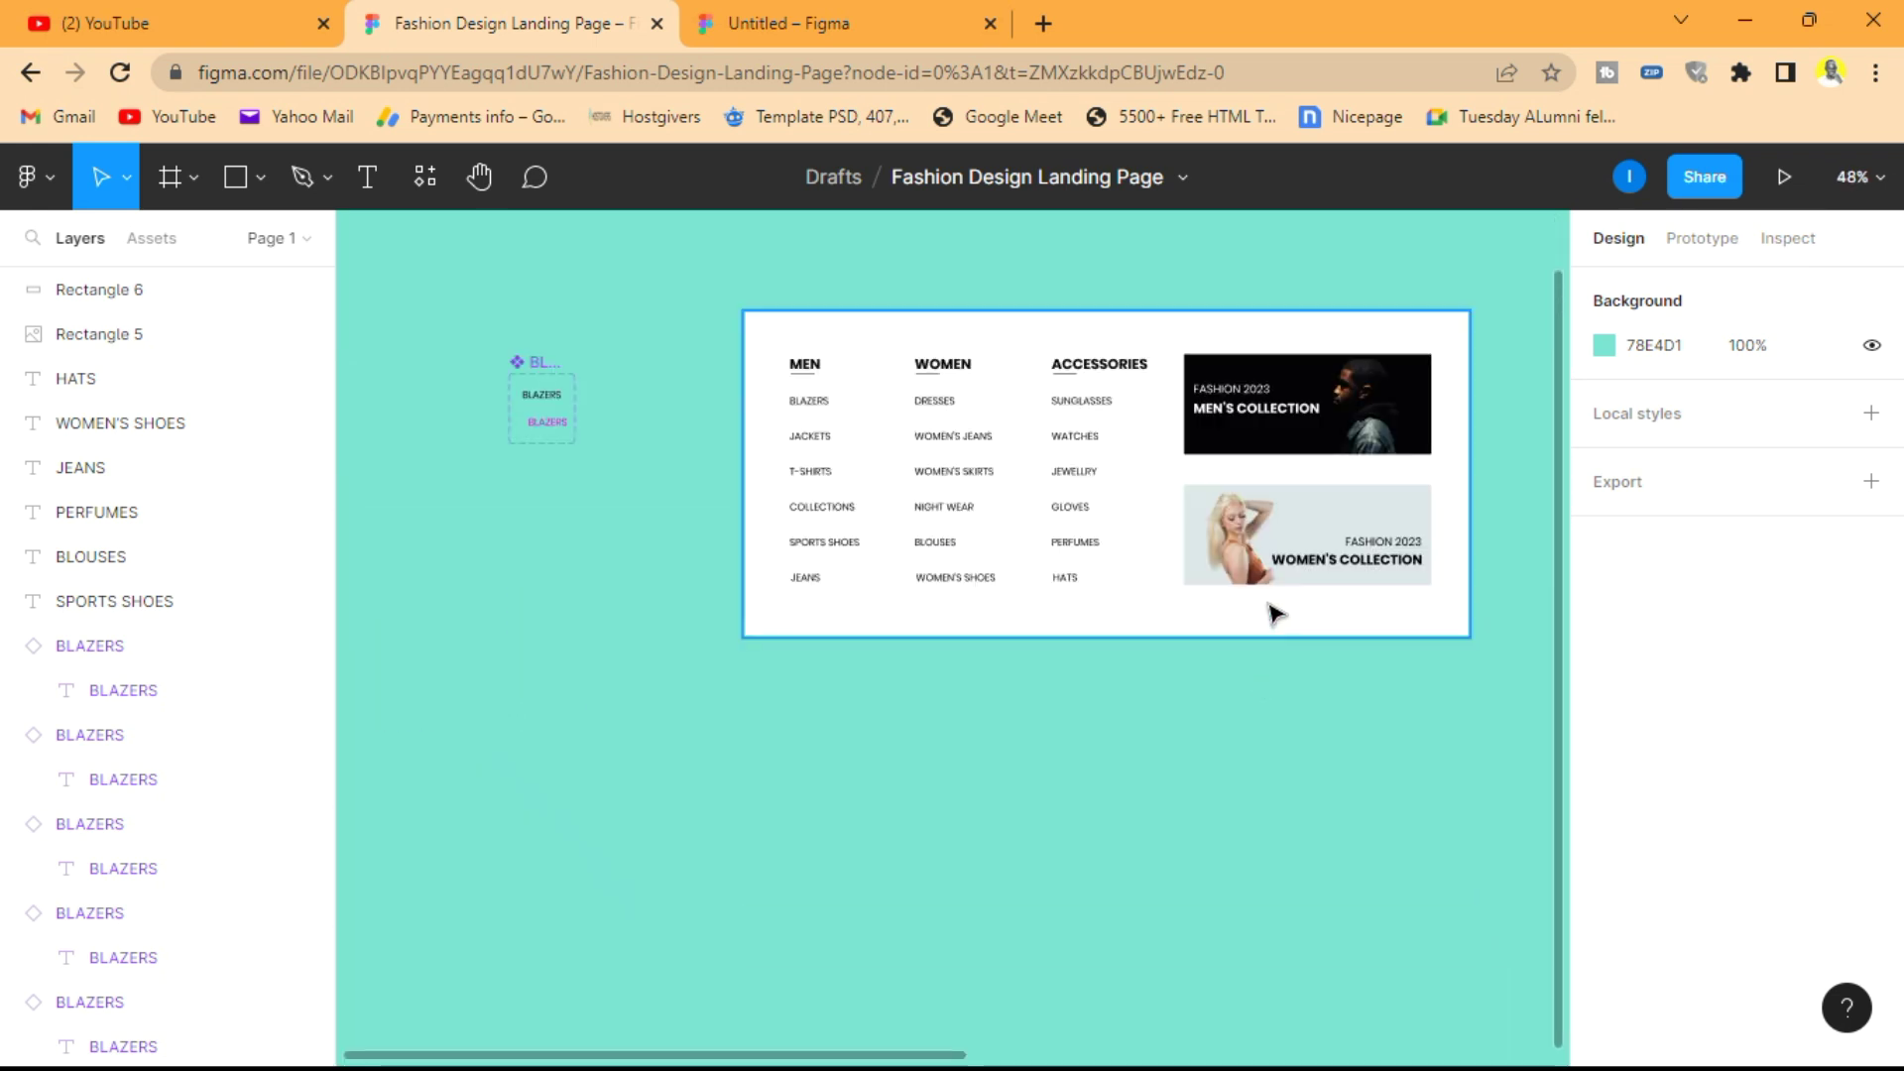
pyautogui.moveTo(1470, 659); pyautogui.dragTo(701, 297)
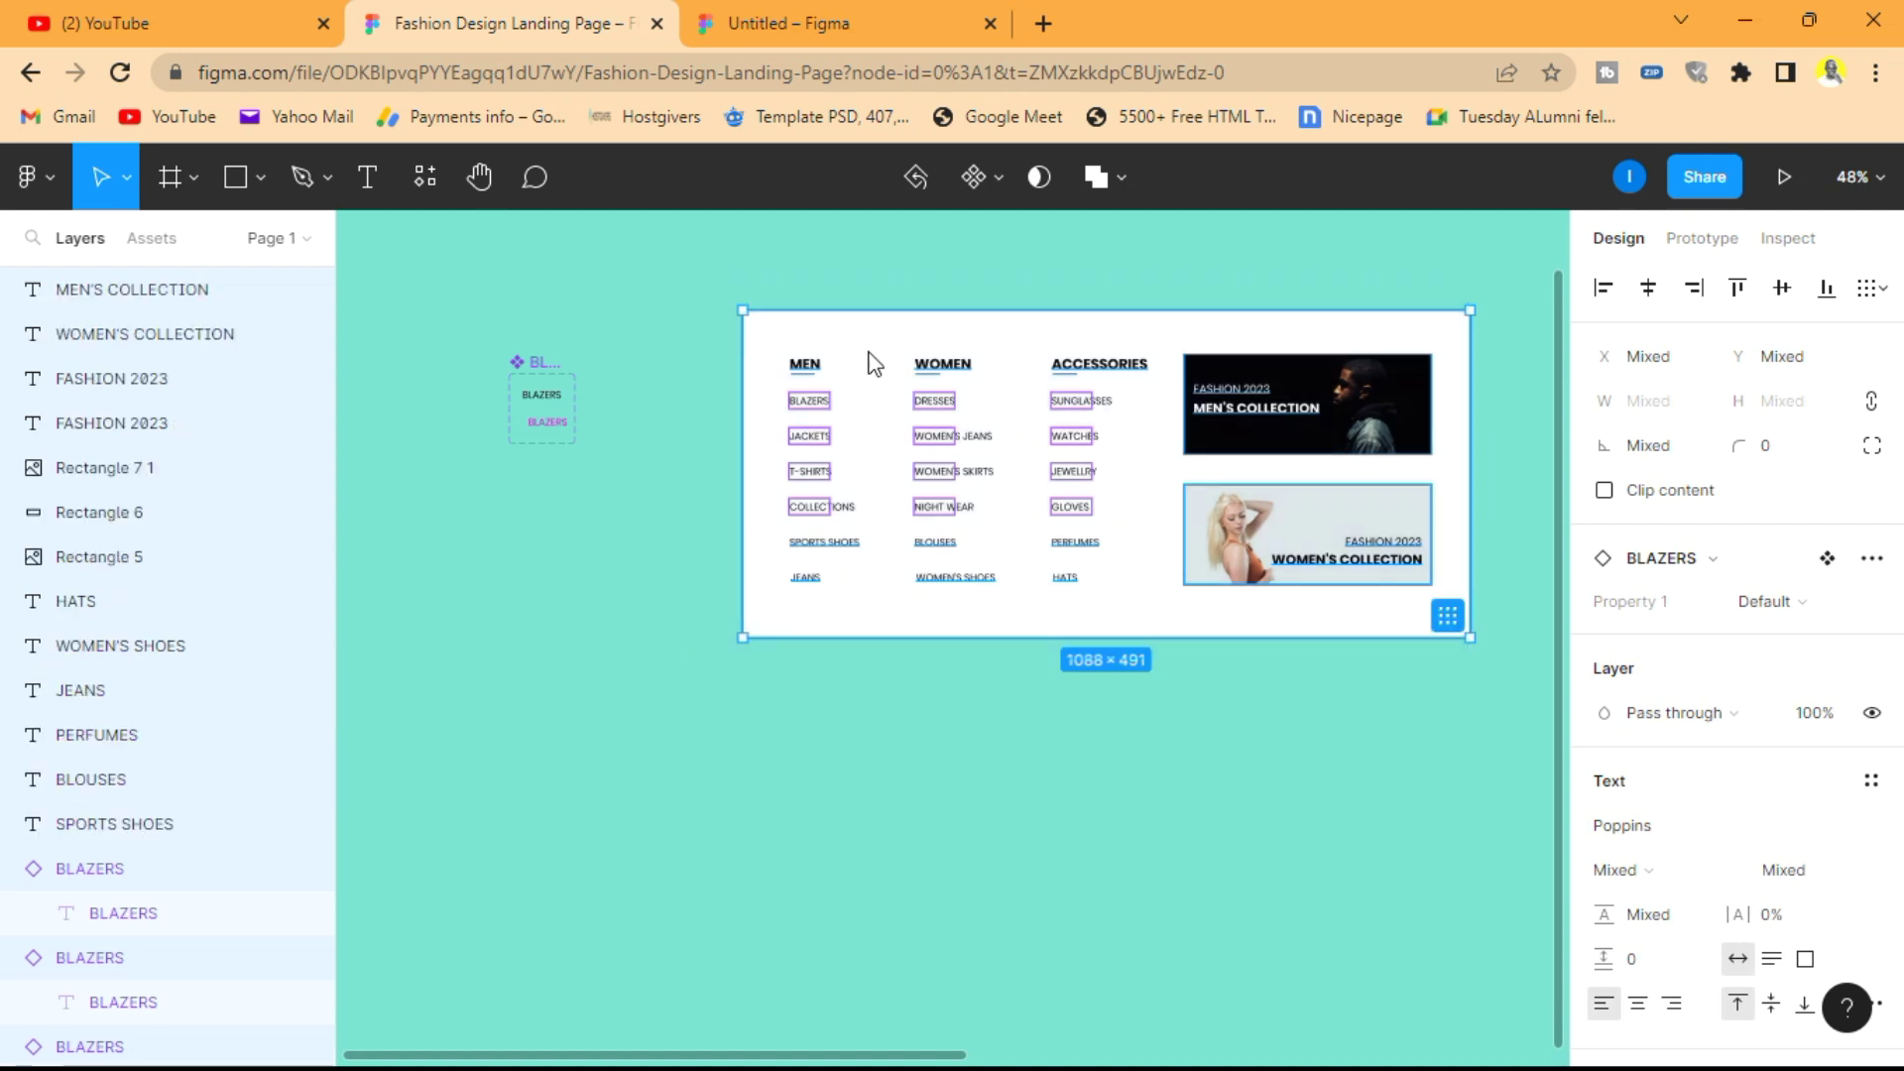
pyautogui.rightClick(869, 355)
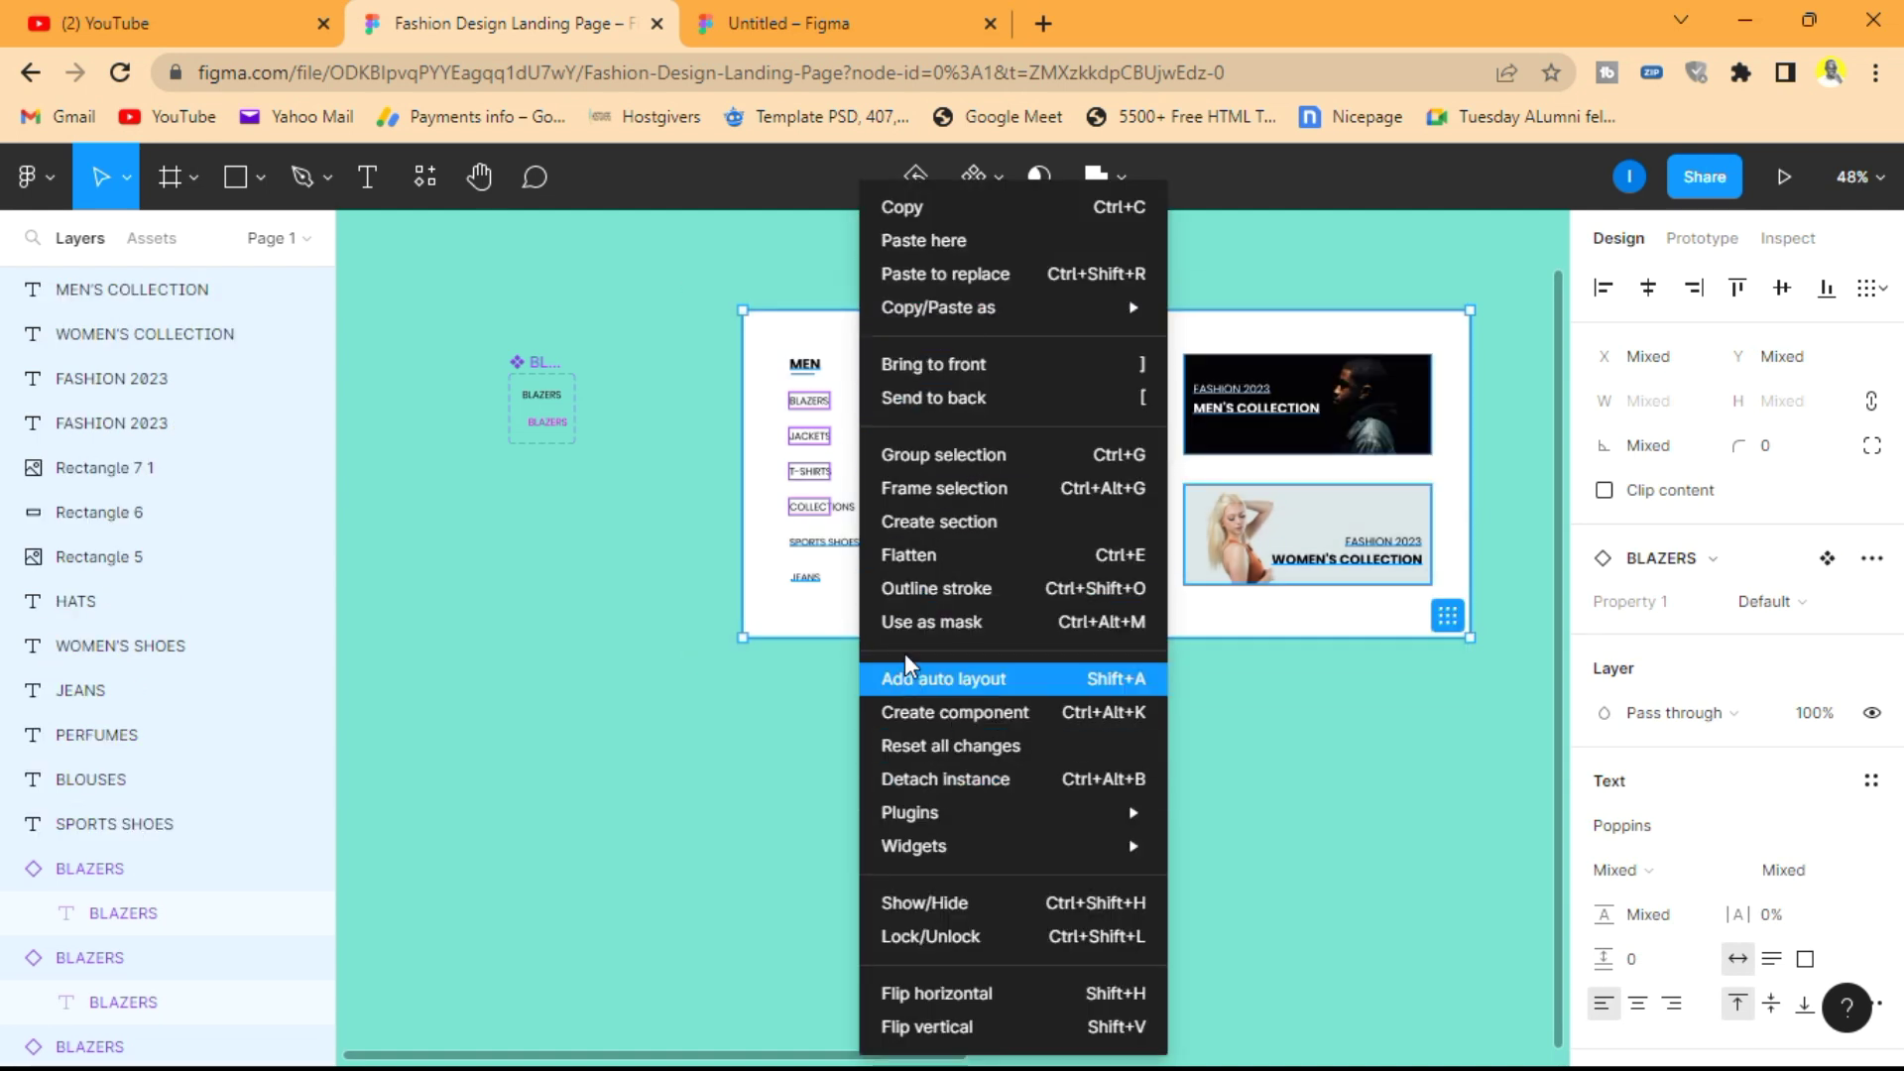
pyautogui.click(932, 454)
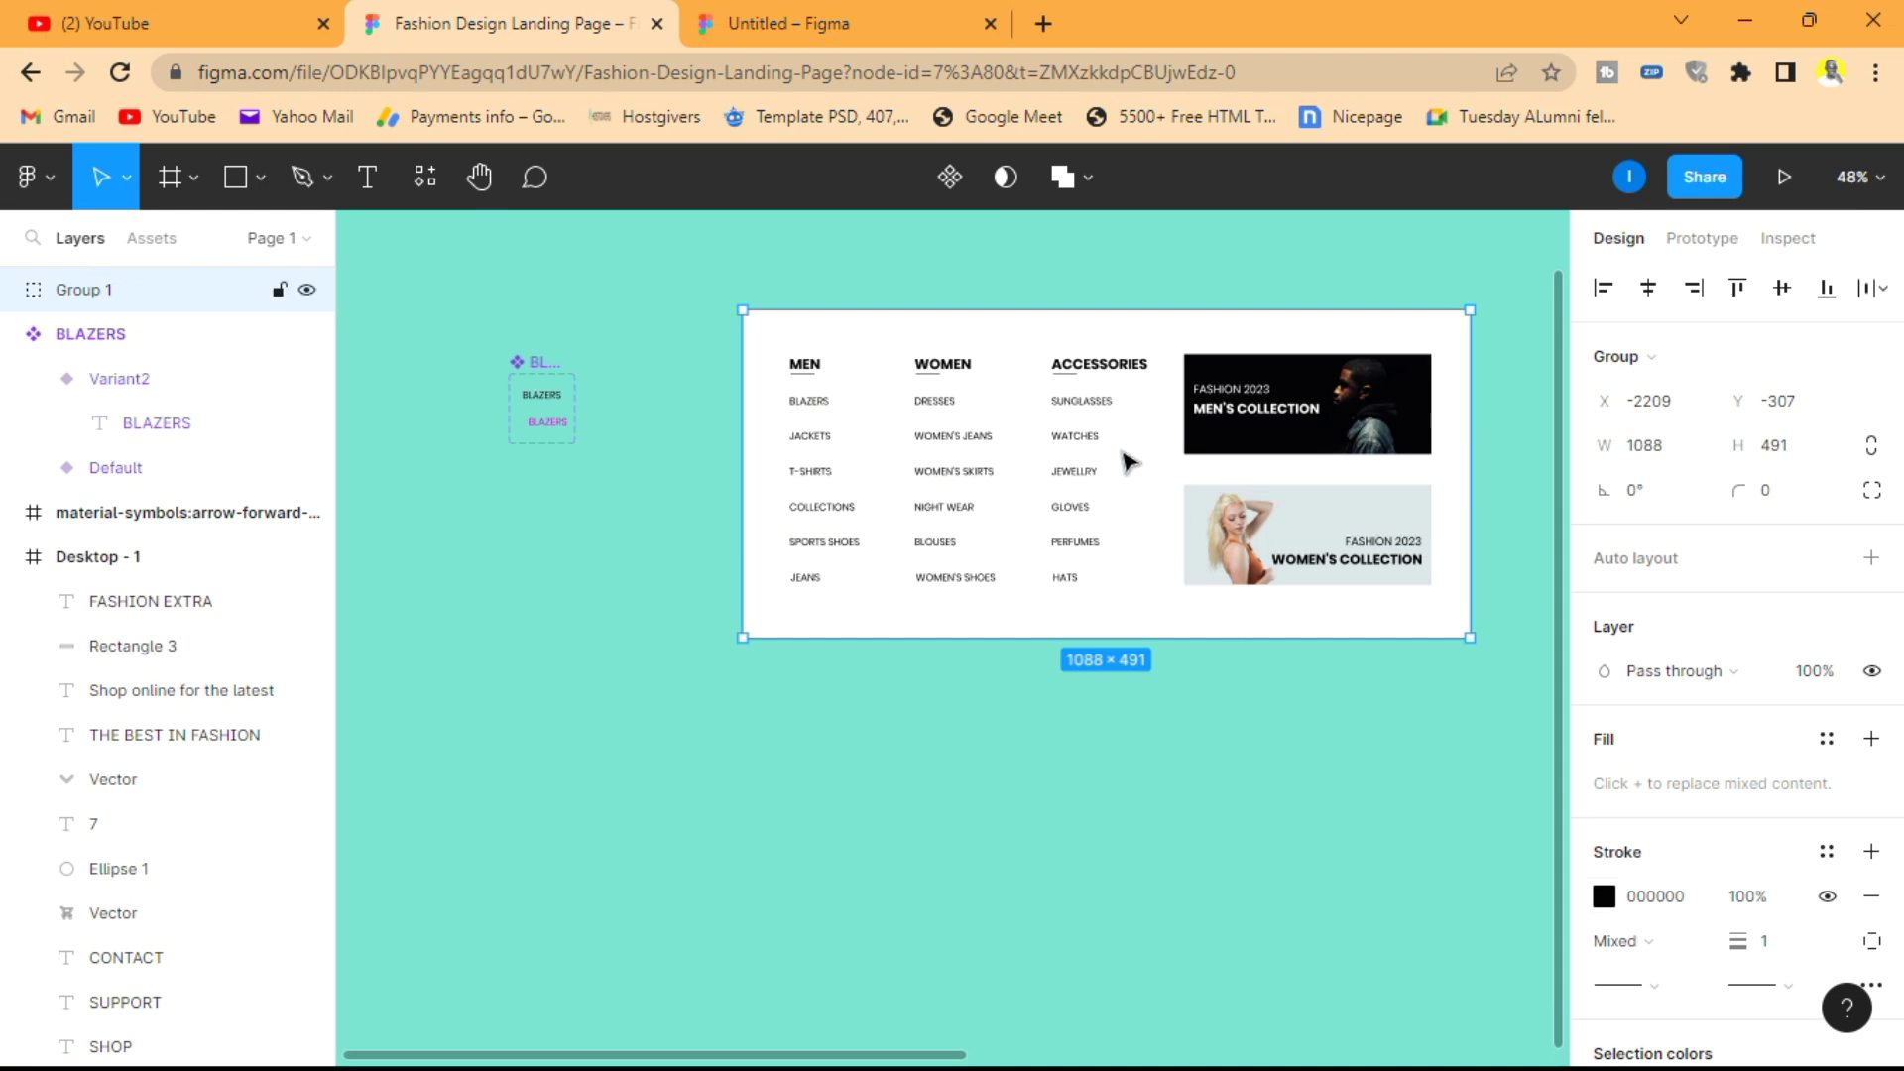
# - Rename the dropdown panel's group to "shopping menu"
pyautogui.doubleClick(121, 292)
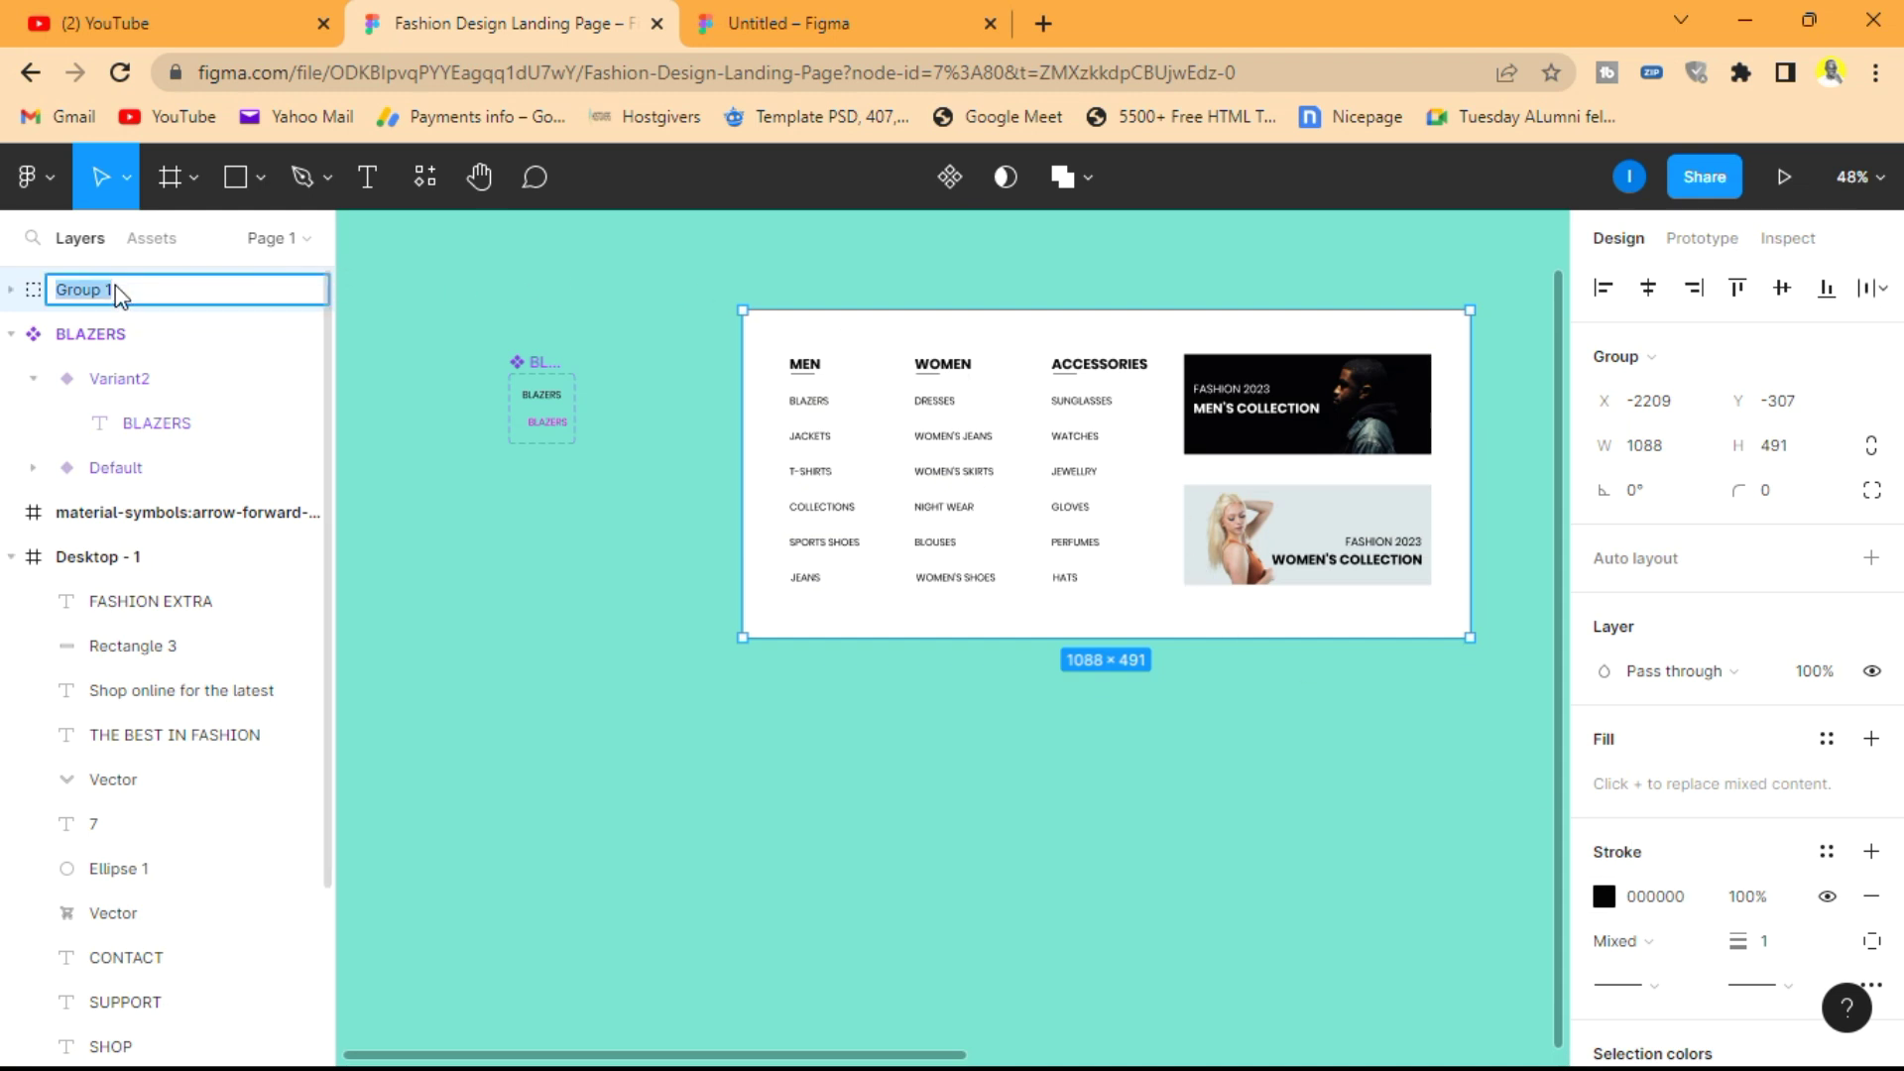
pyautogui.write('shopping menu')
pyautogui.press('Return')
pyautogui.click(742, 230)
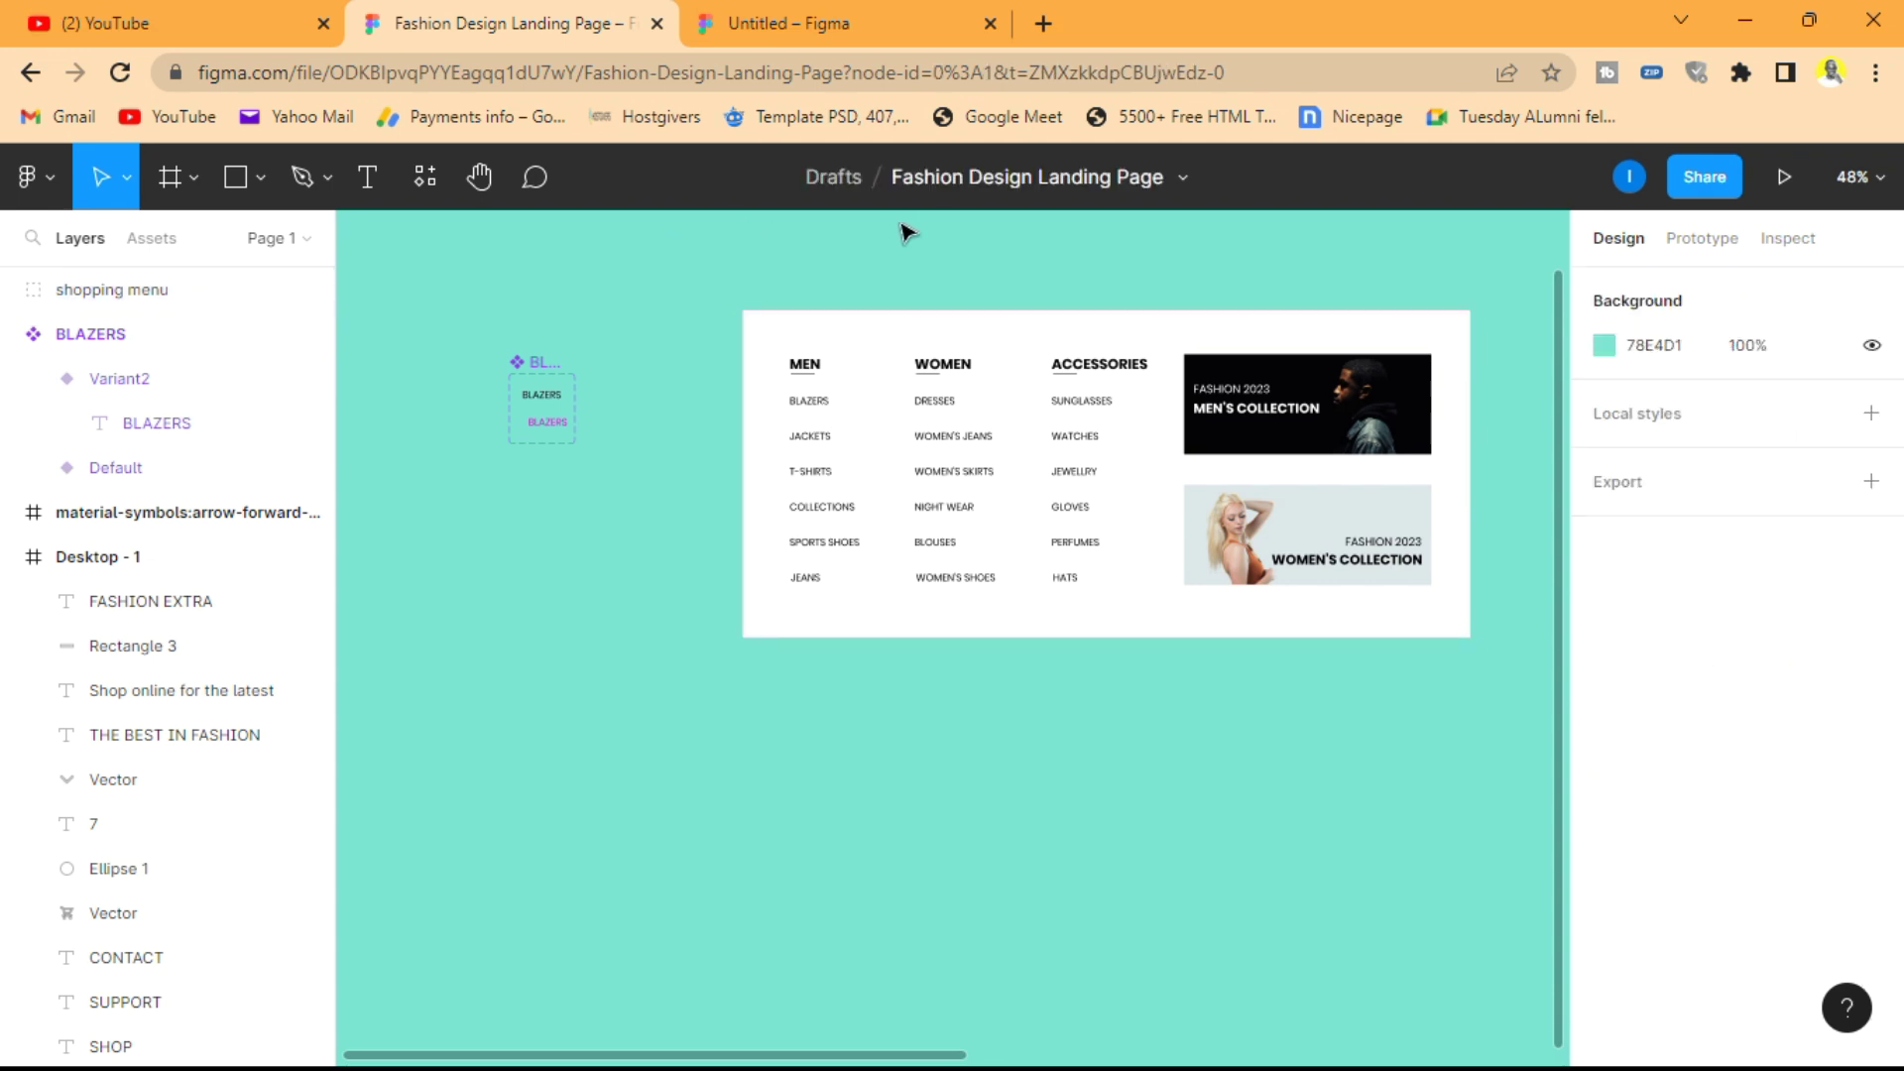
# - Group the header bar of Desktop - 1 with its FASHEXTRA logo, menu items and cart icon
pyautogui.scroll(-5, 1133, 278)
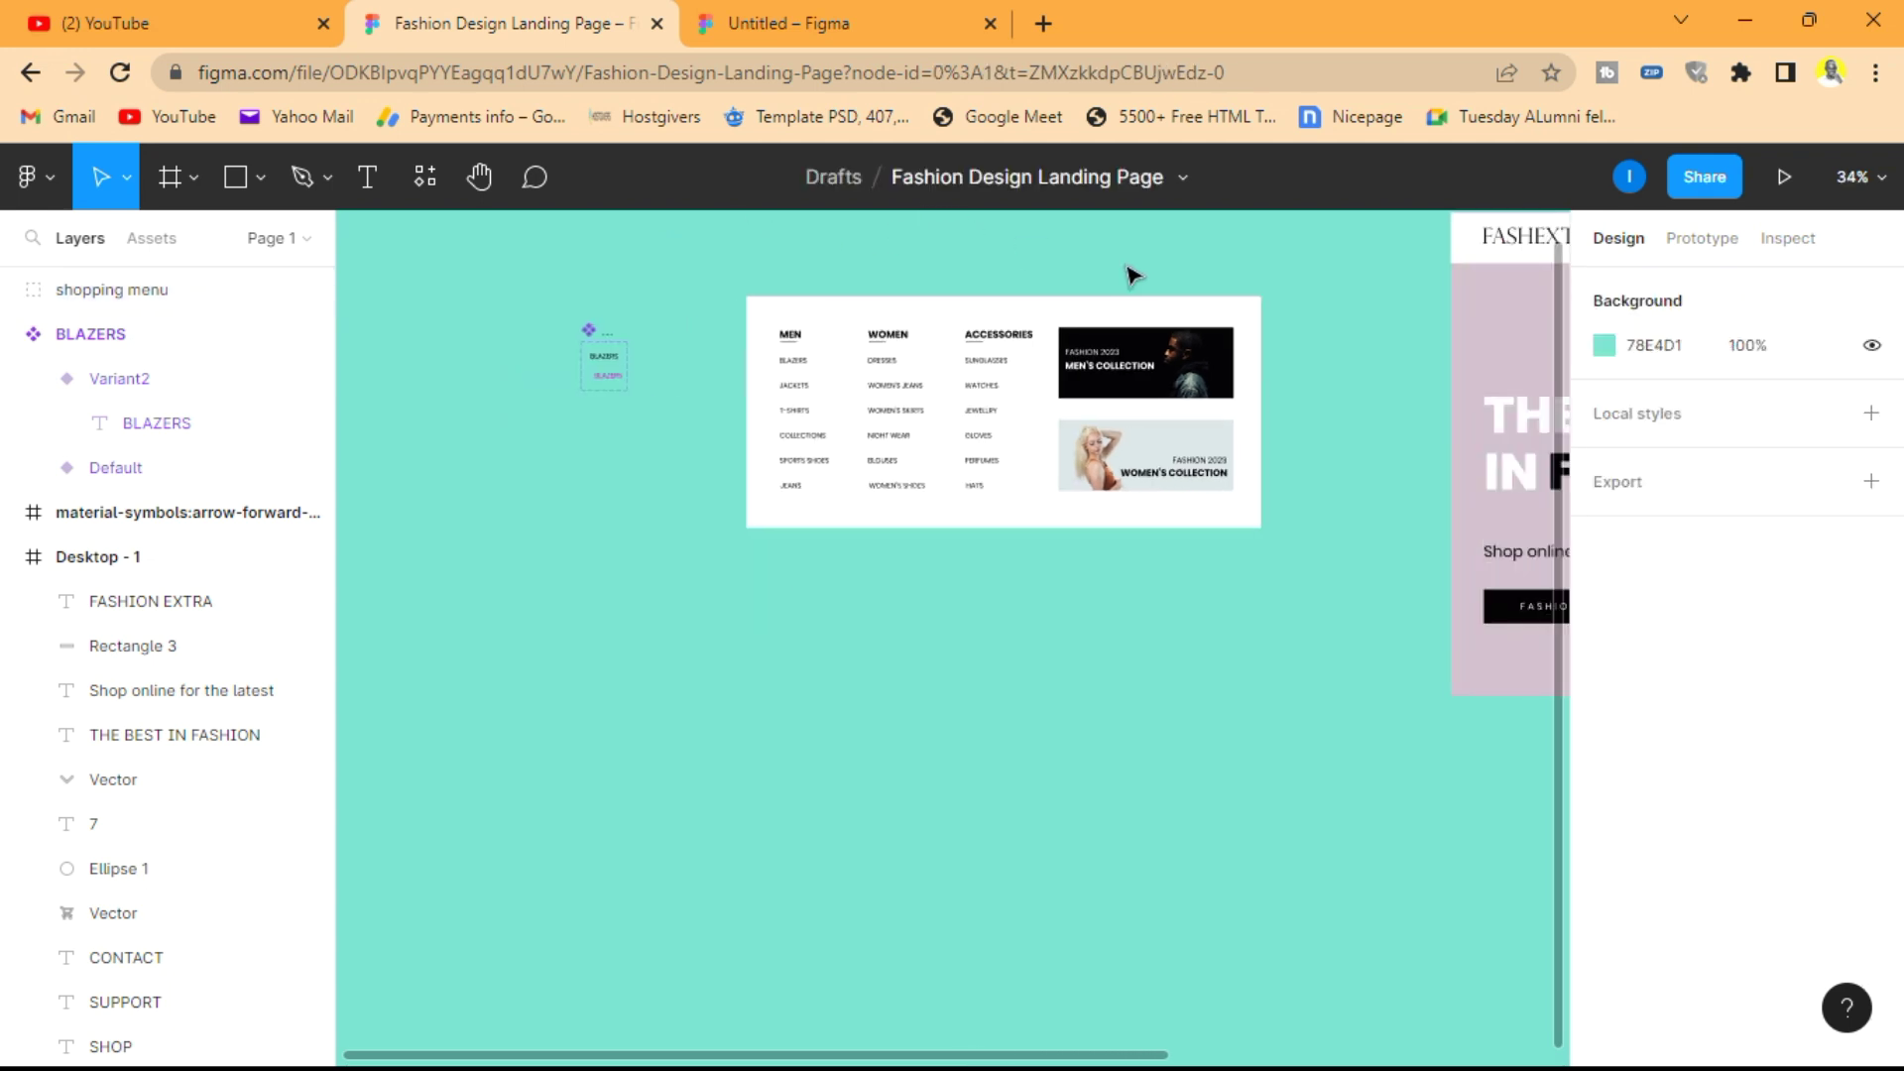
pyautogui.scroll(2, 1134, 276)
pyautogui.hscroll(5, 1133, 276)
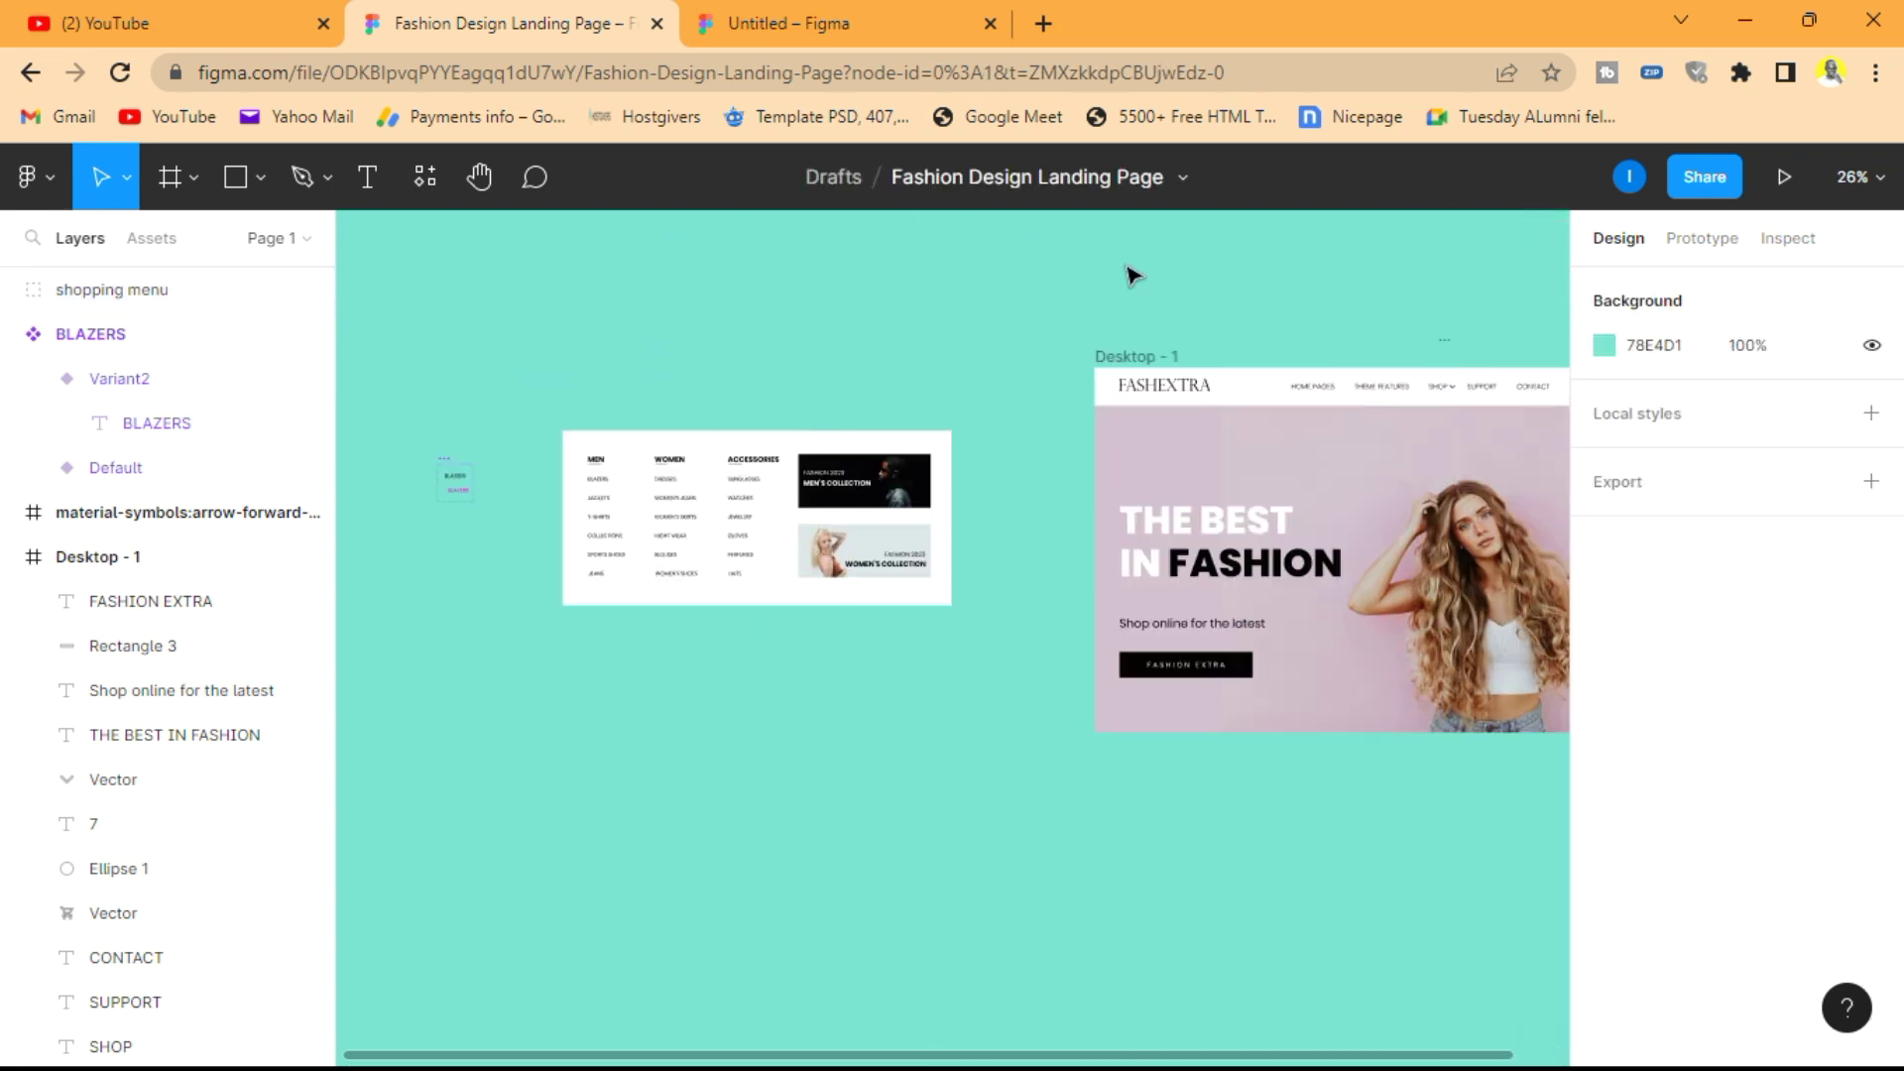
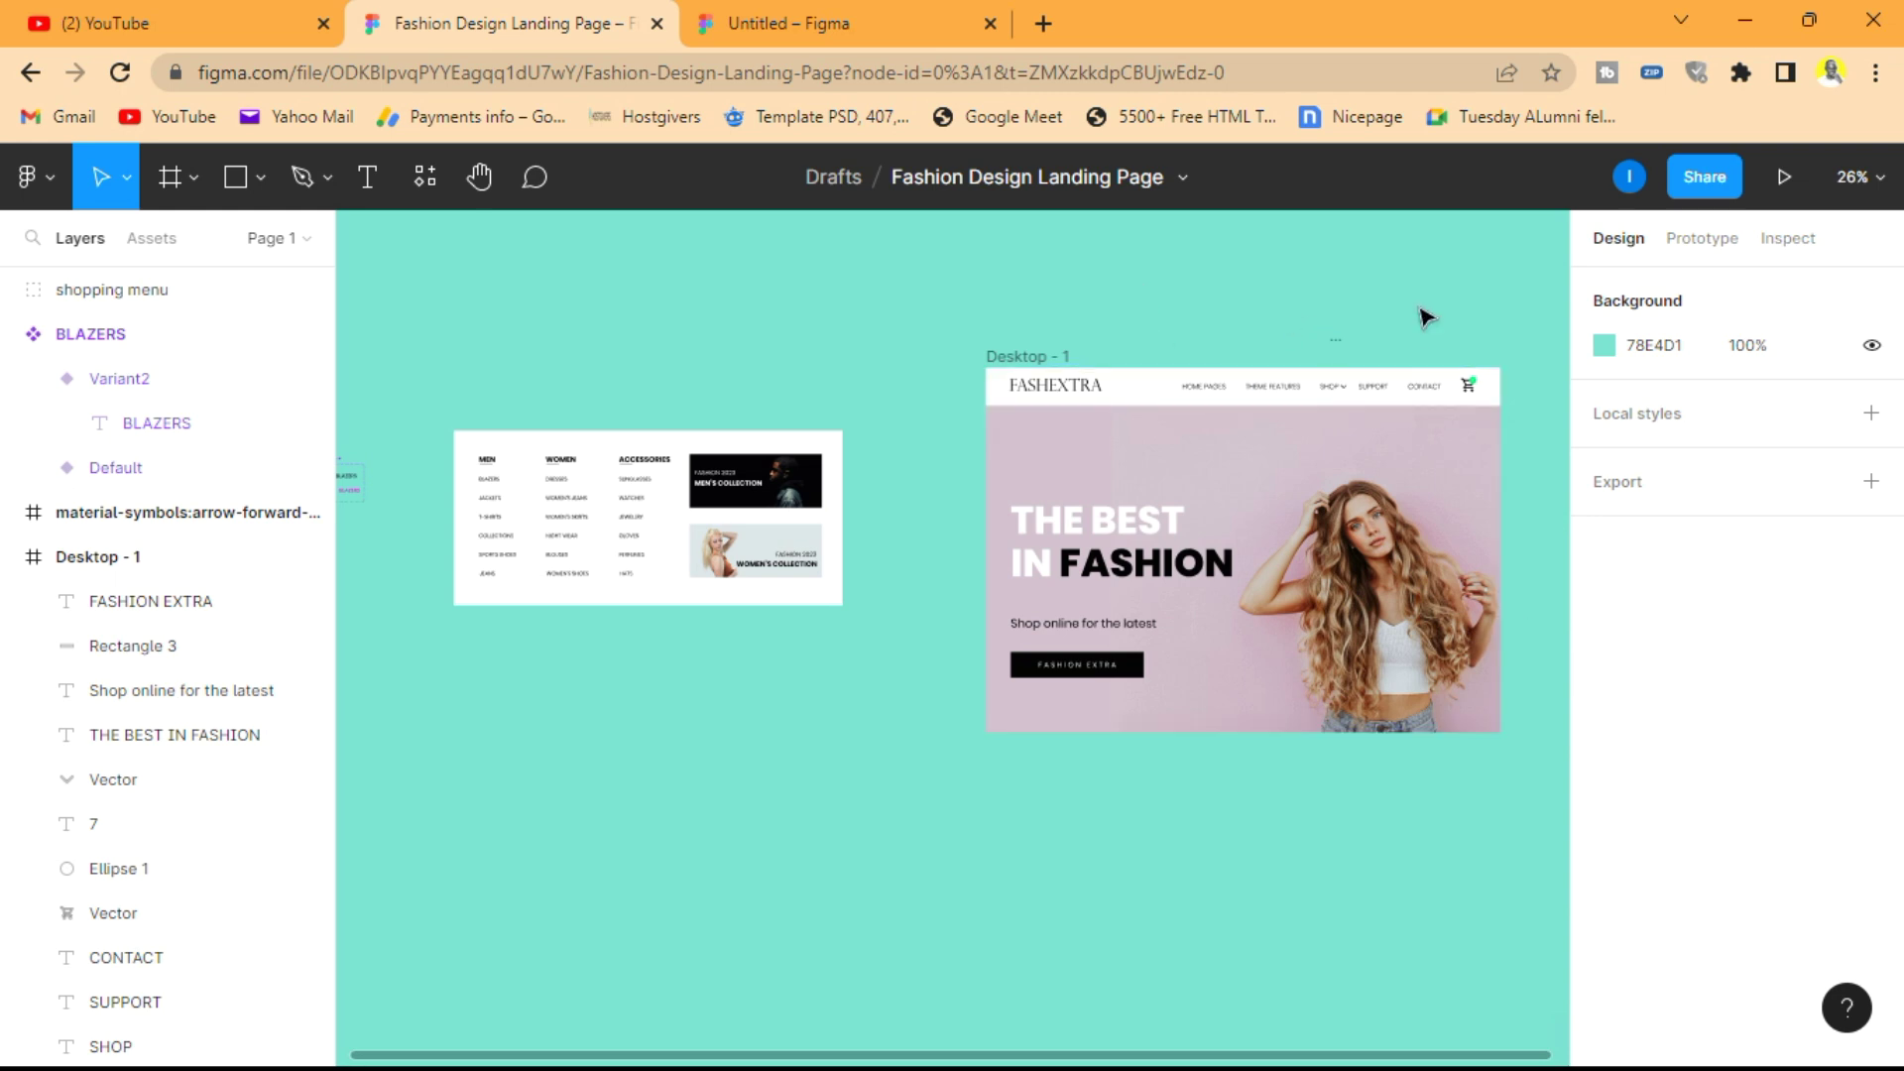
pyautogui.scroll(5, 1426, 317)
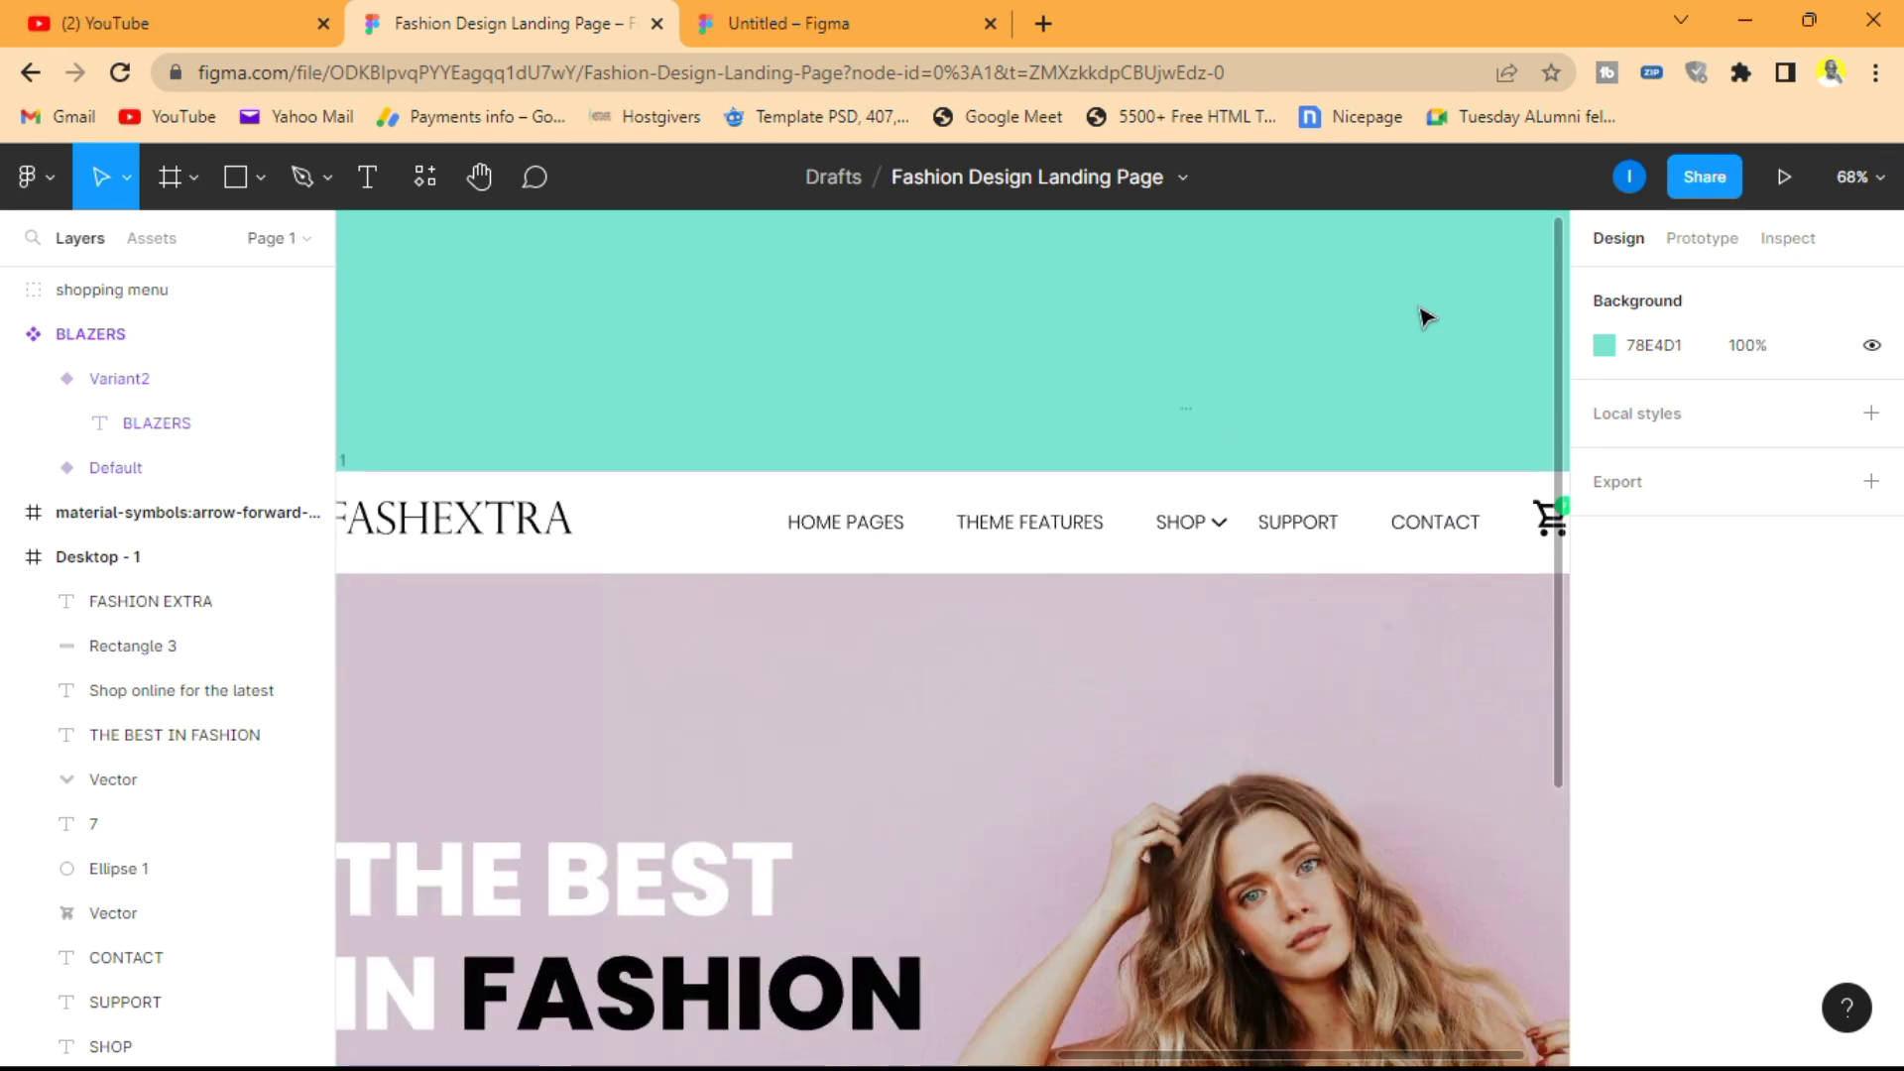
pyautogui.scroll(-4, 1425, 317)
pyautogui.hscroll(2, 1425, 318)
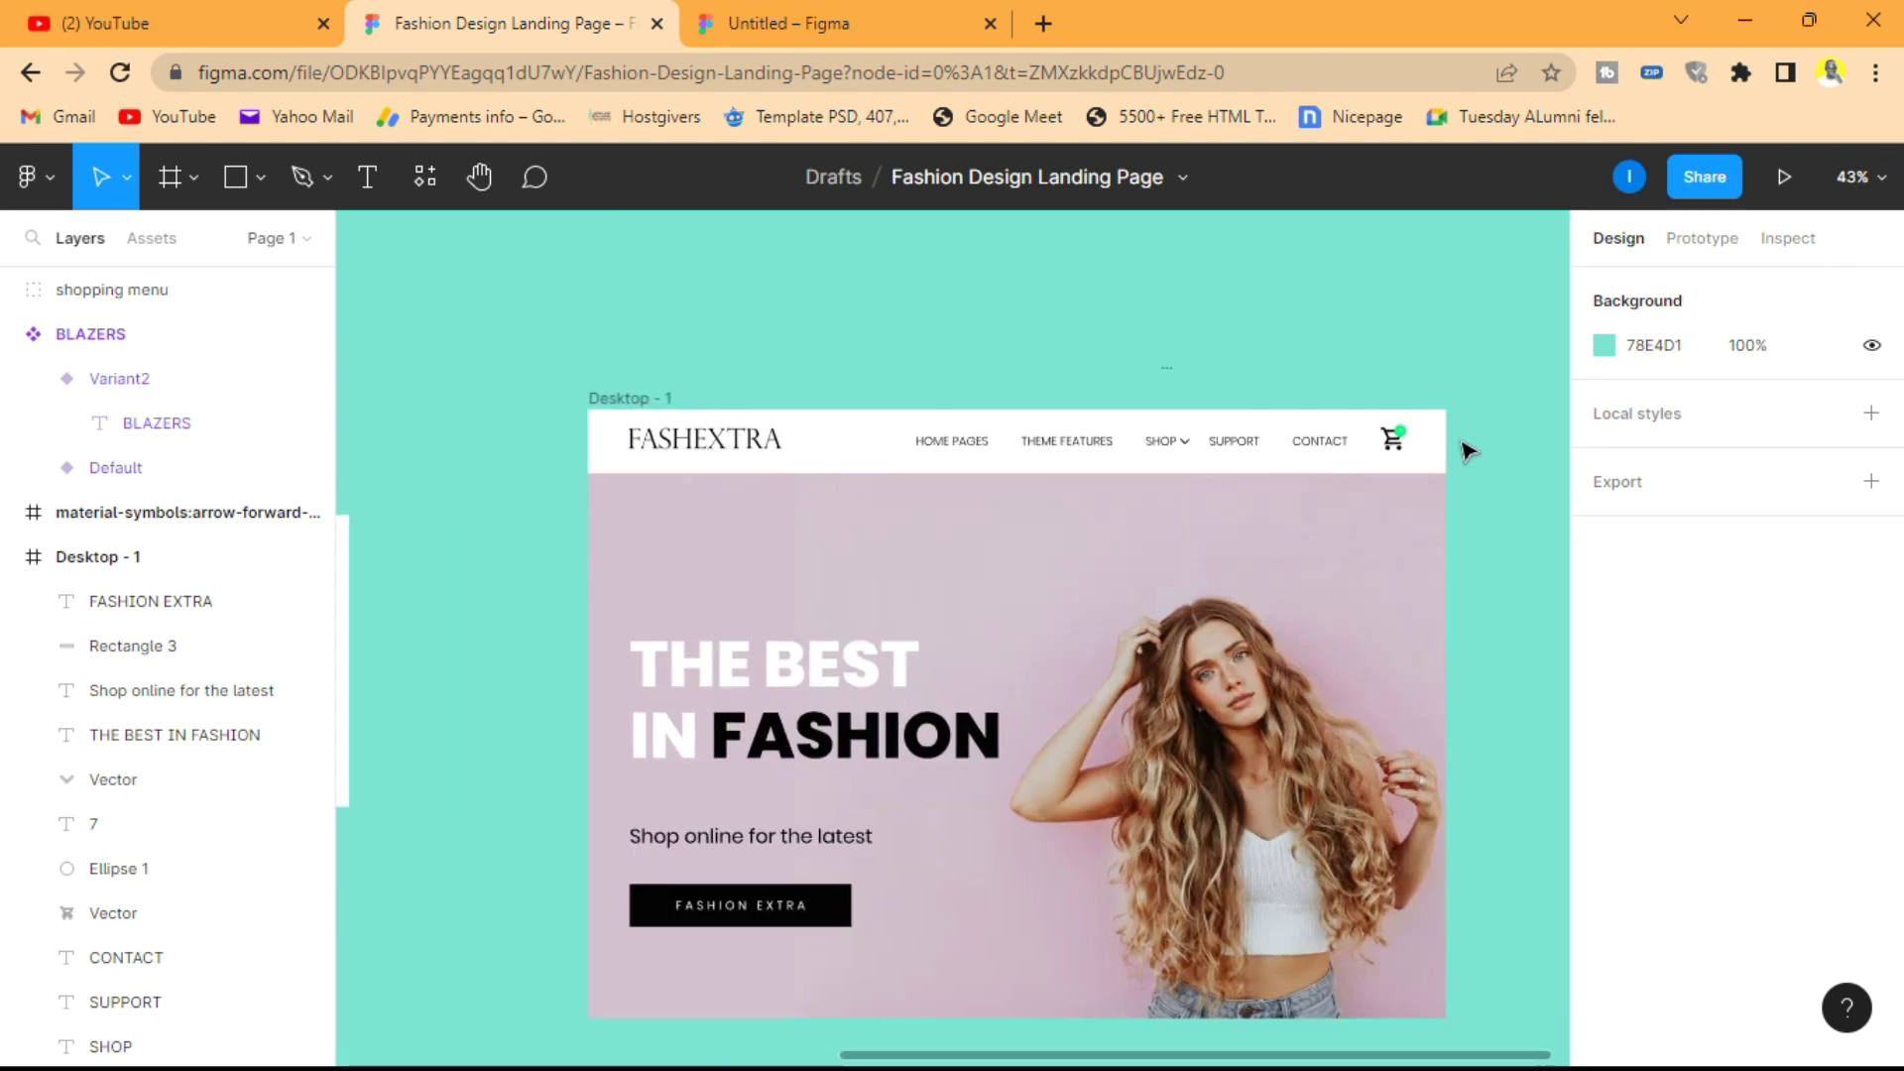
pyautogui.moveTo(1472, 455); pyautogui.dragTo(592, 434)
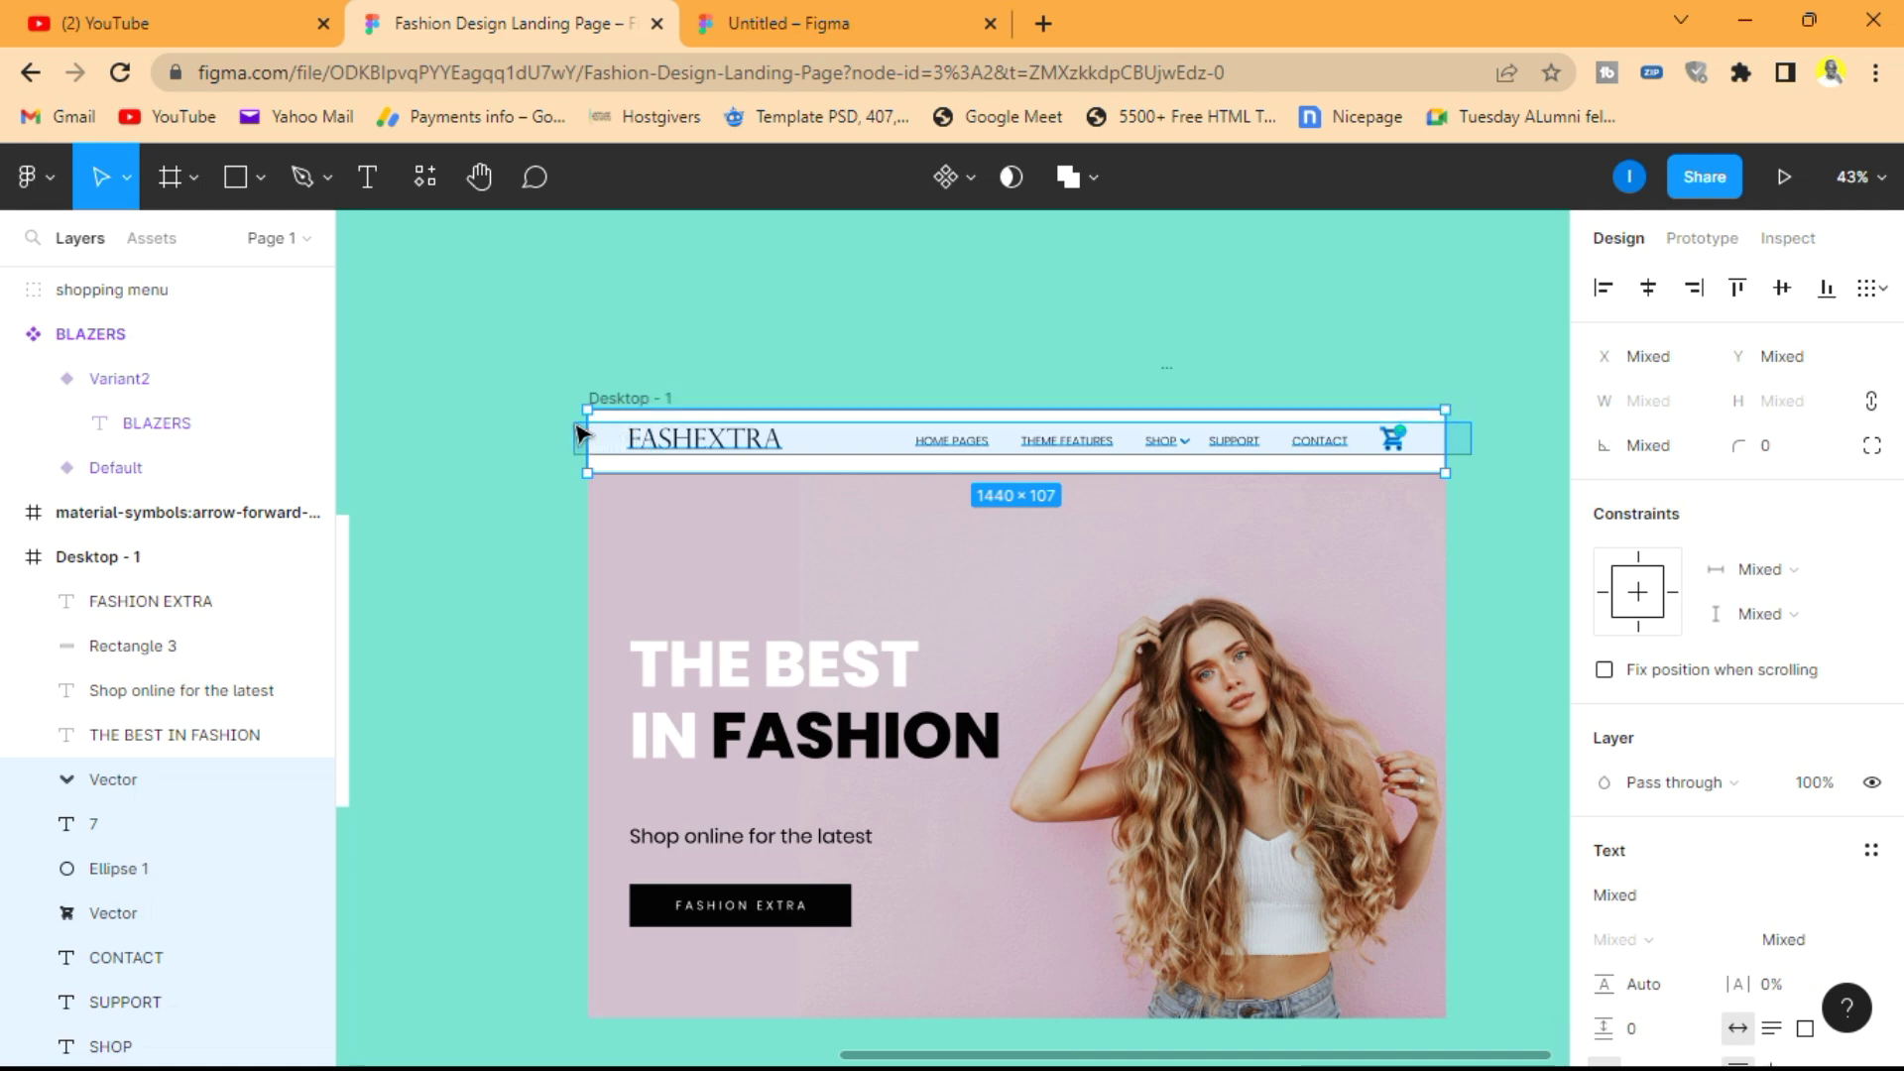
pyautogui.moveTo(579, 433); pyautogui.dragTo(585, 433)
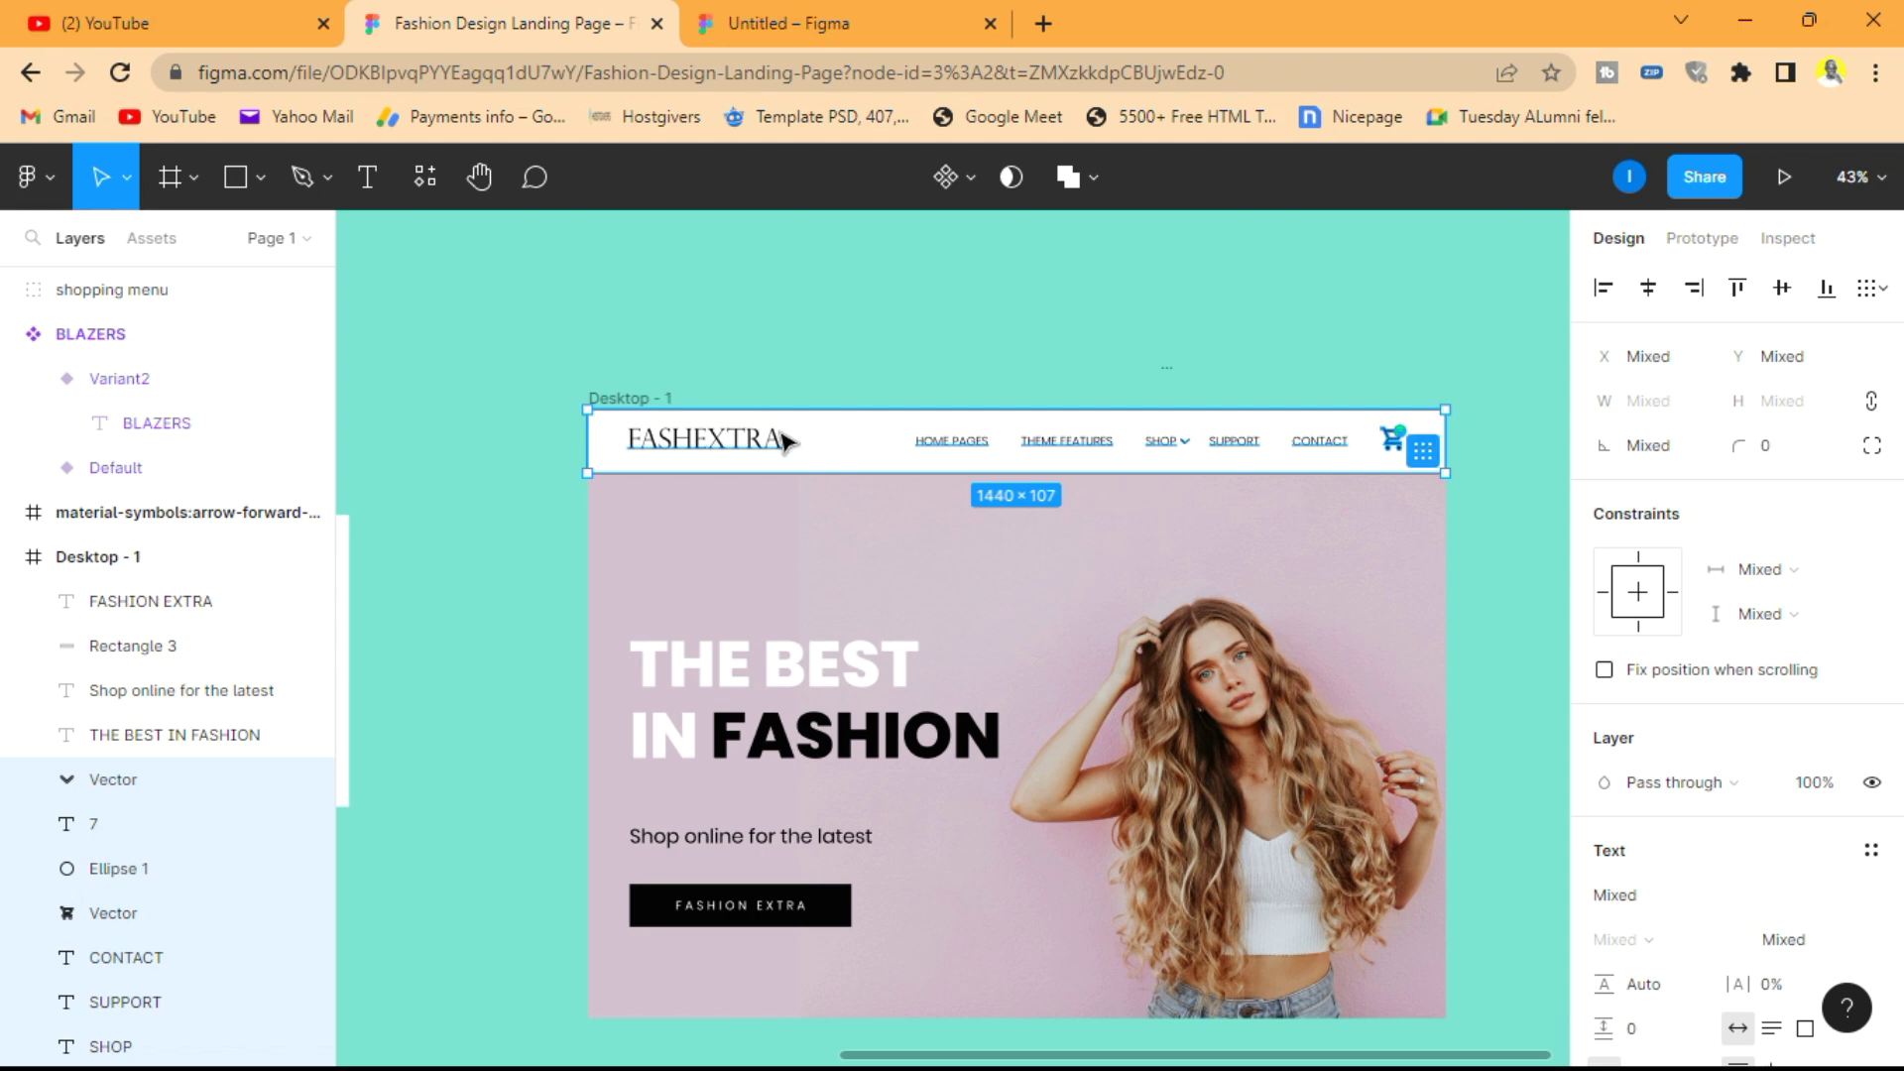
pyautogui.rightClick(785, 438)
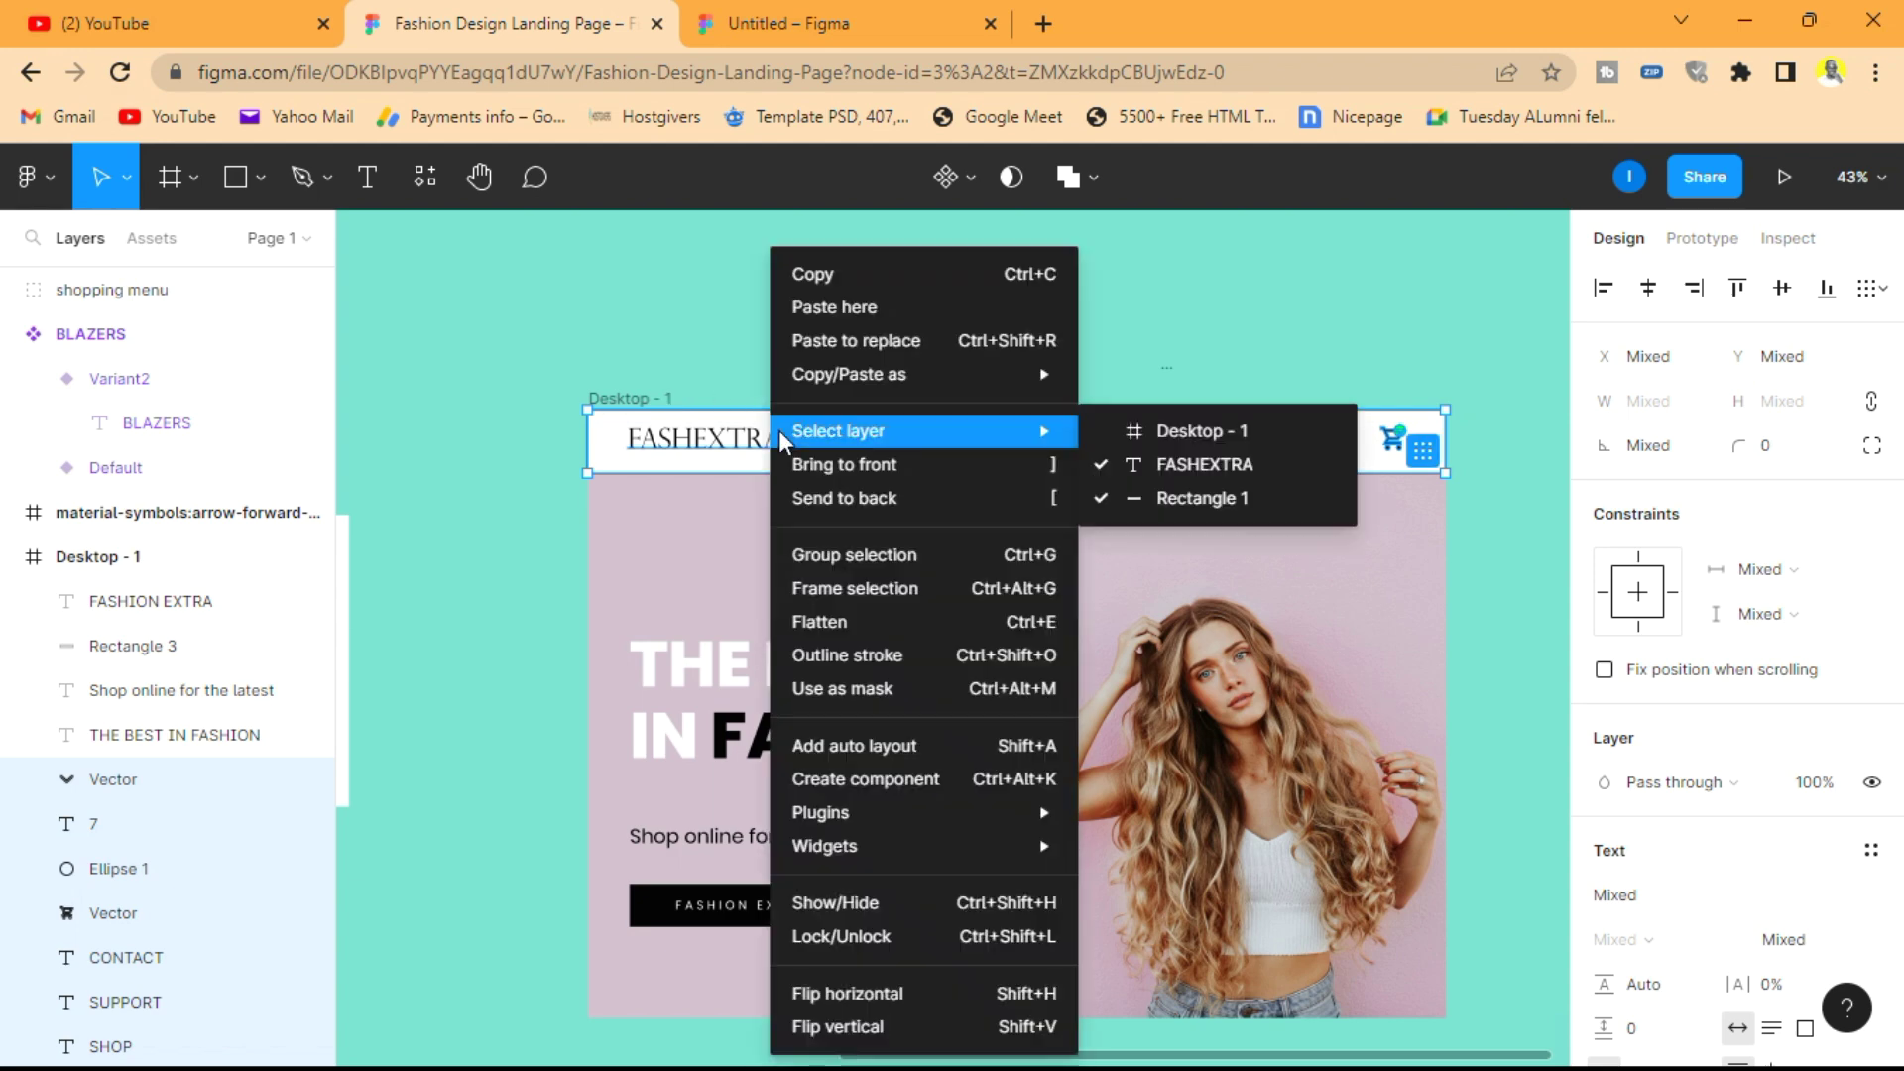
pyautogui.click(880, 557)
# - Rename the header group in Desktop - 1 to "navigation menu"
pyautogui.doubleClick(147, 788)
pyautogui.write('navigation menu')
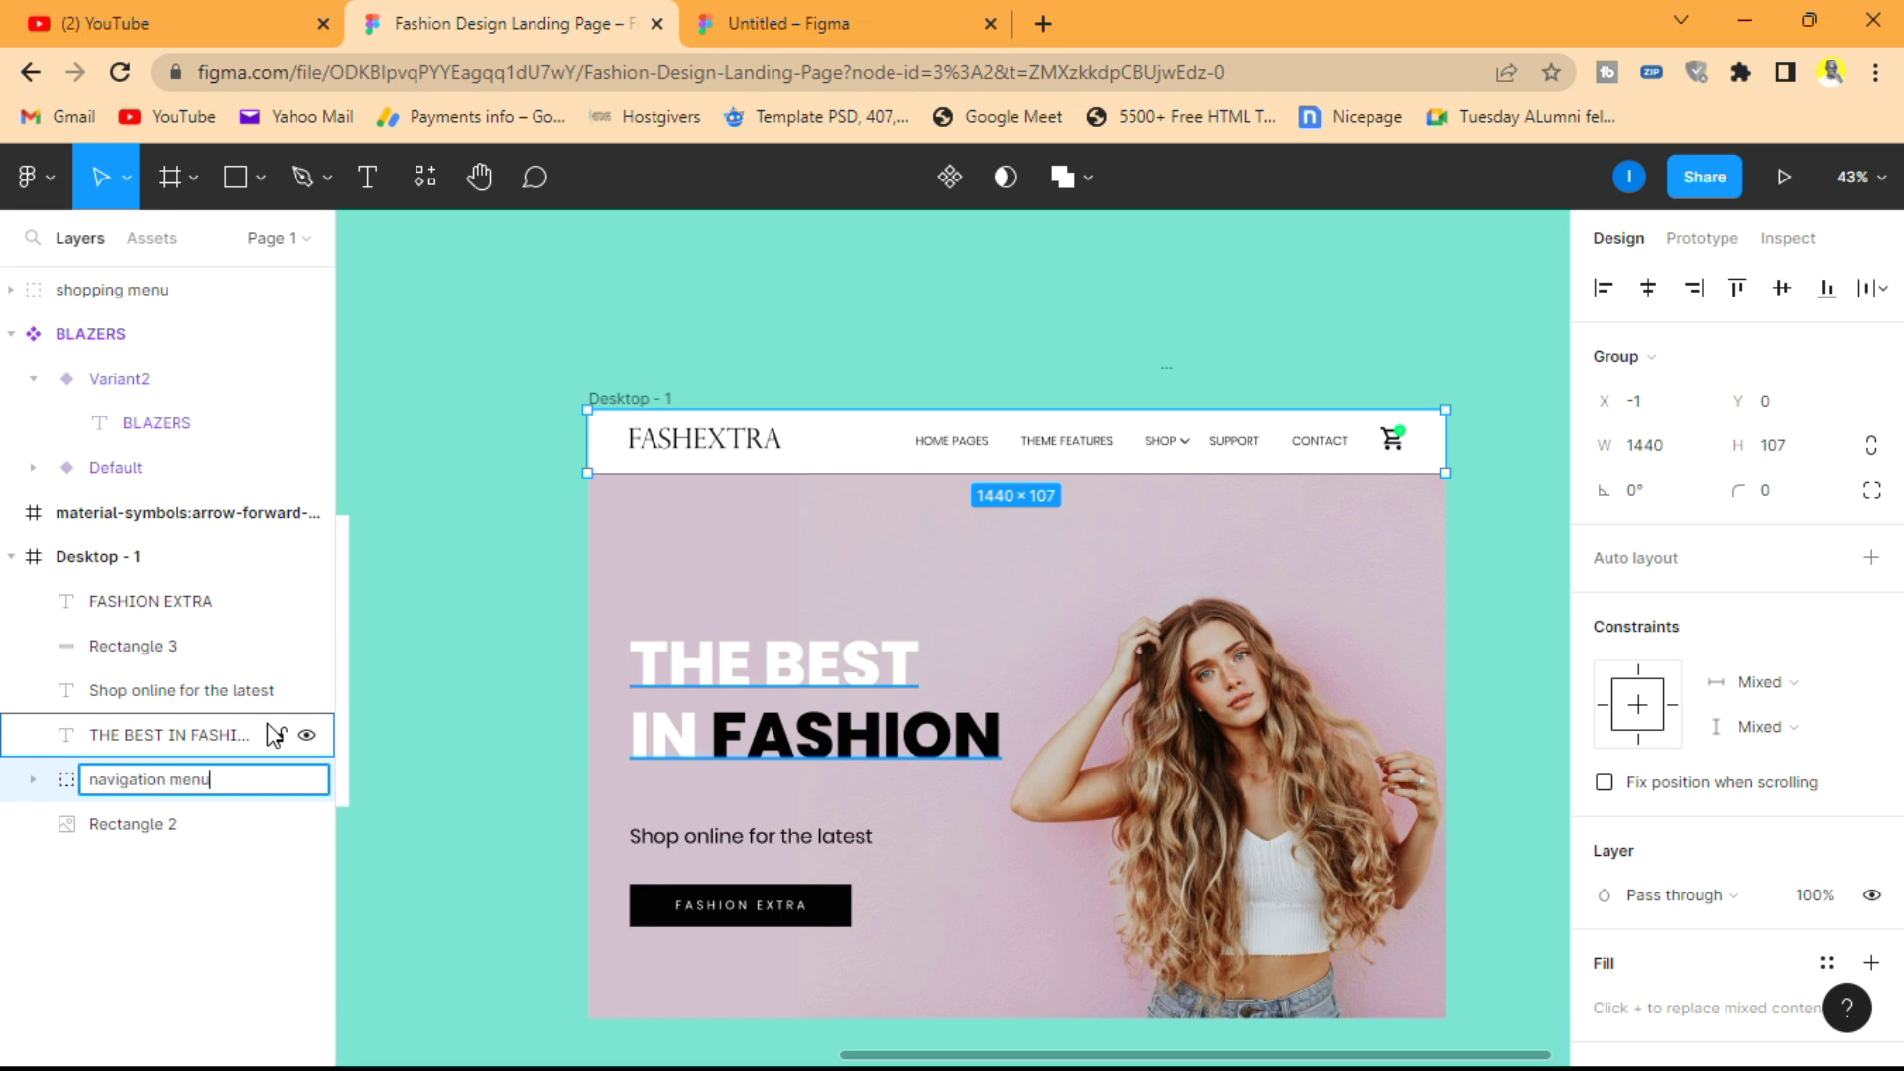
pyautogui.press('Return')
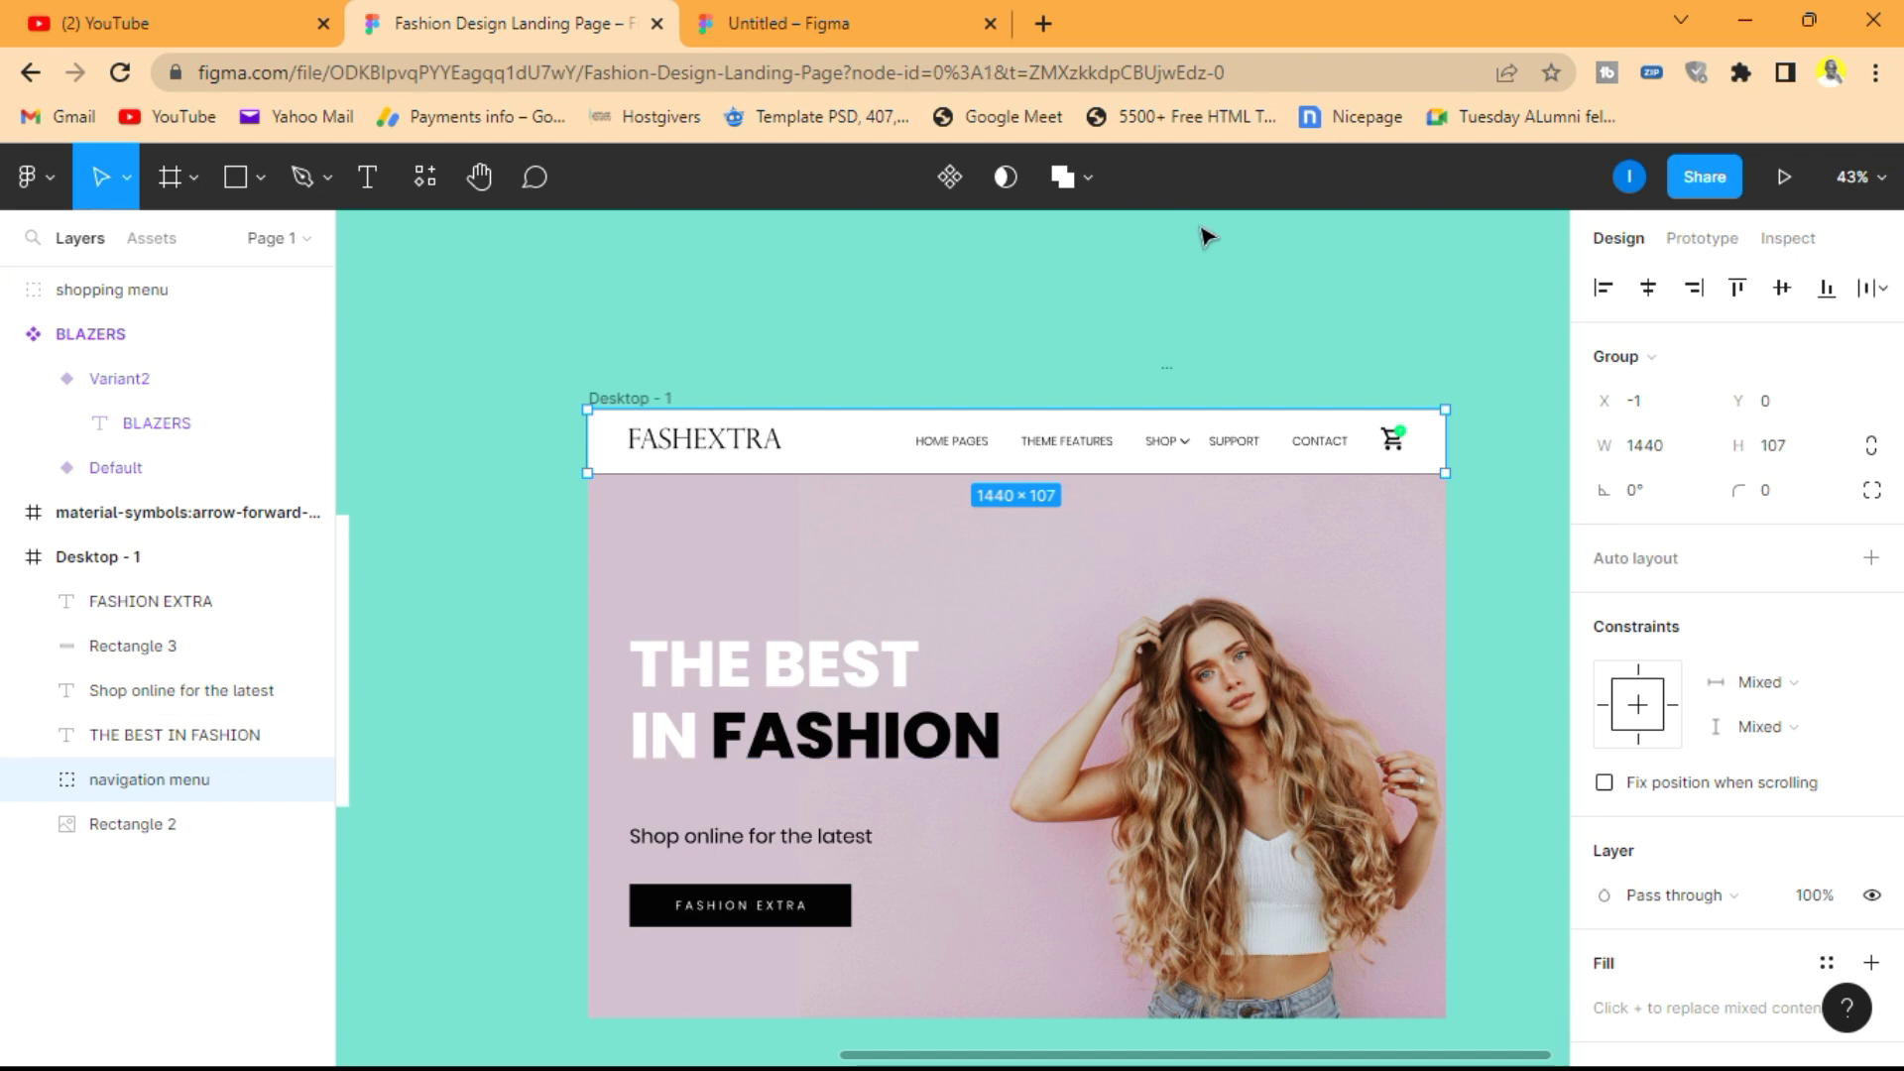
pyautogui.click(1207, 236)
# - Turn the navigation menu group into a component and move it out of Desktop - 1 onto the empty canvas below
pyautogui.scroll(-5, 1220, 238)
pyautogui.click(1185, 341)
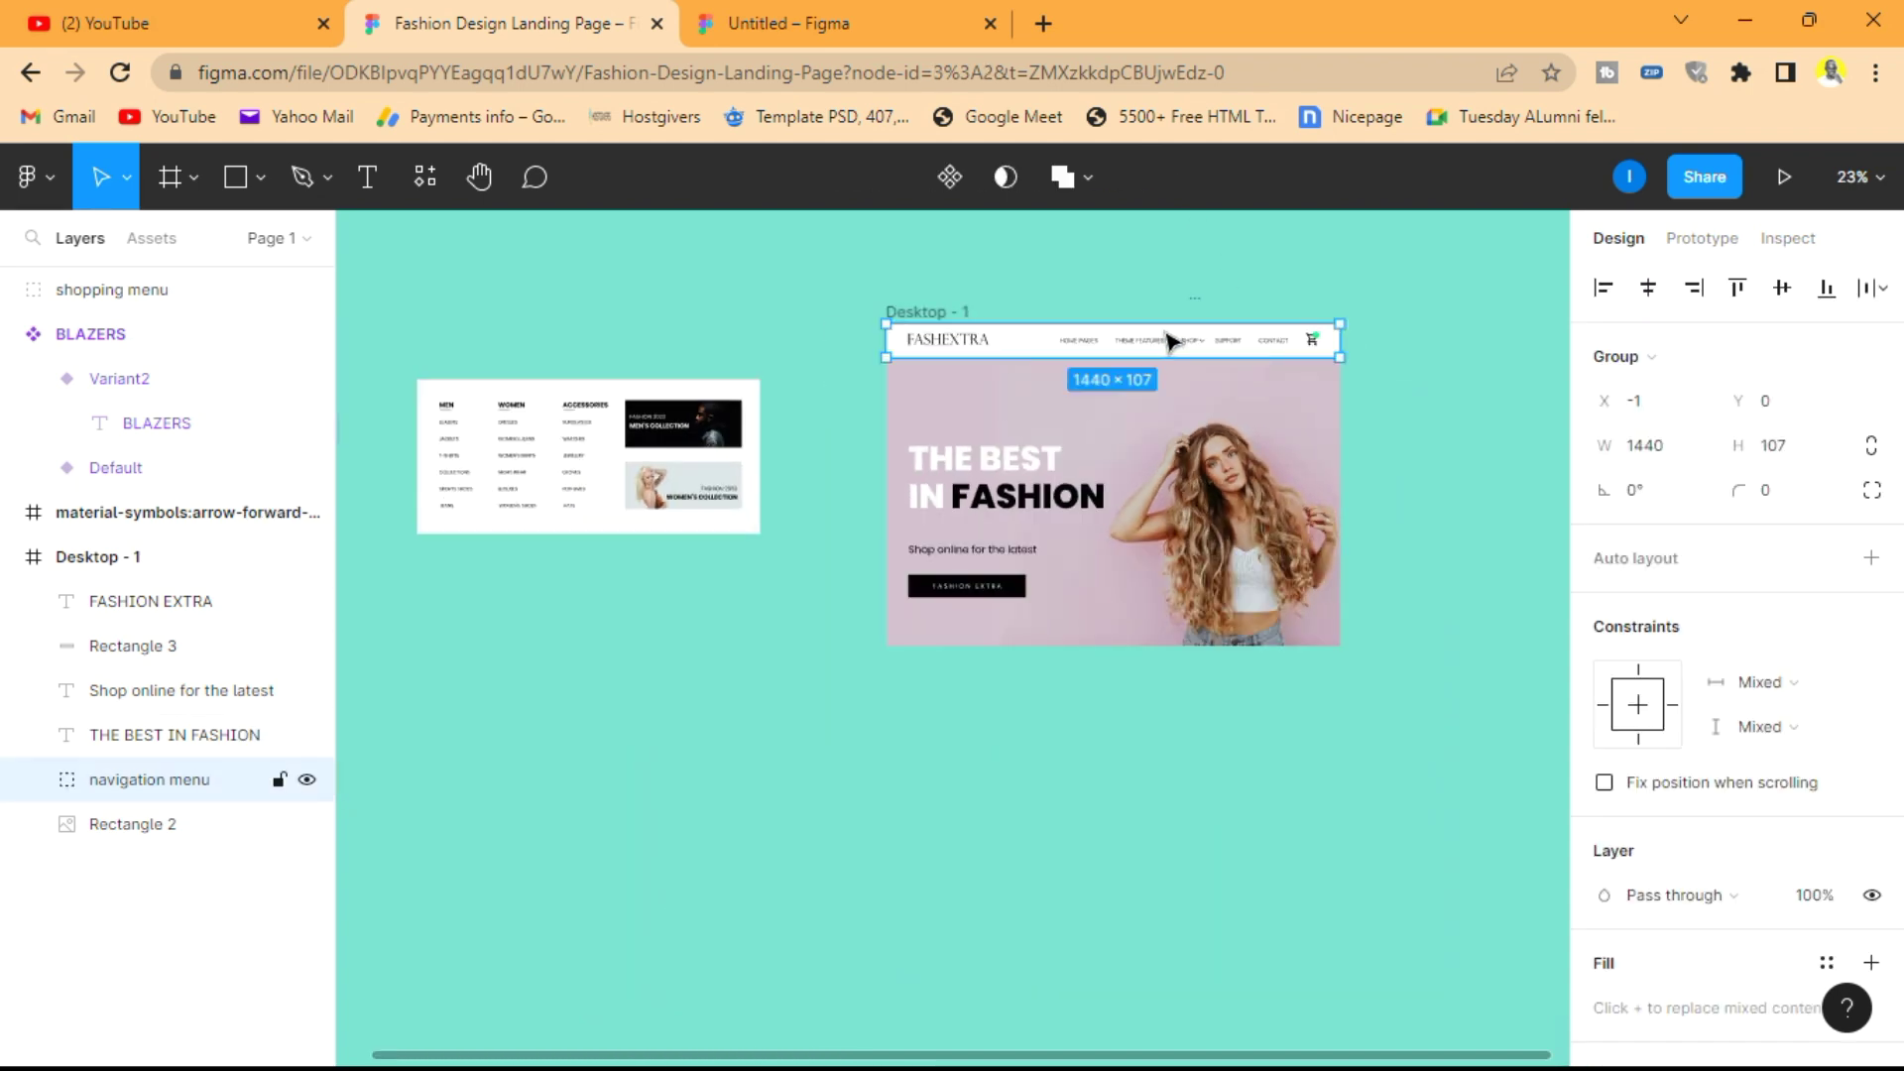
pyautogui.click(954, 180)
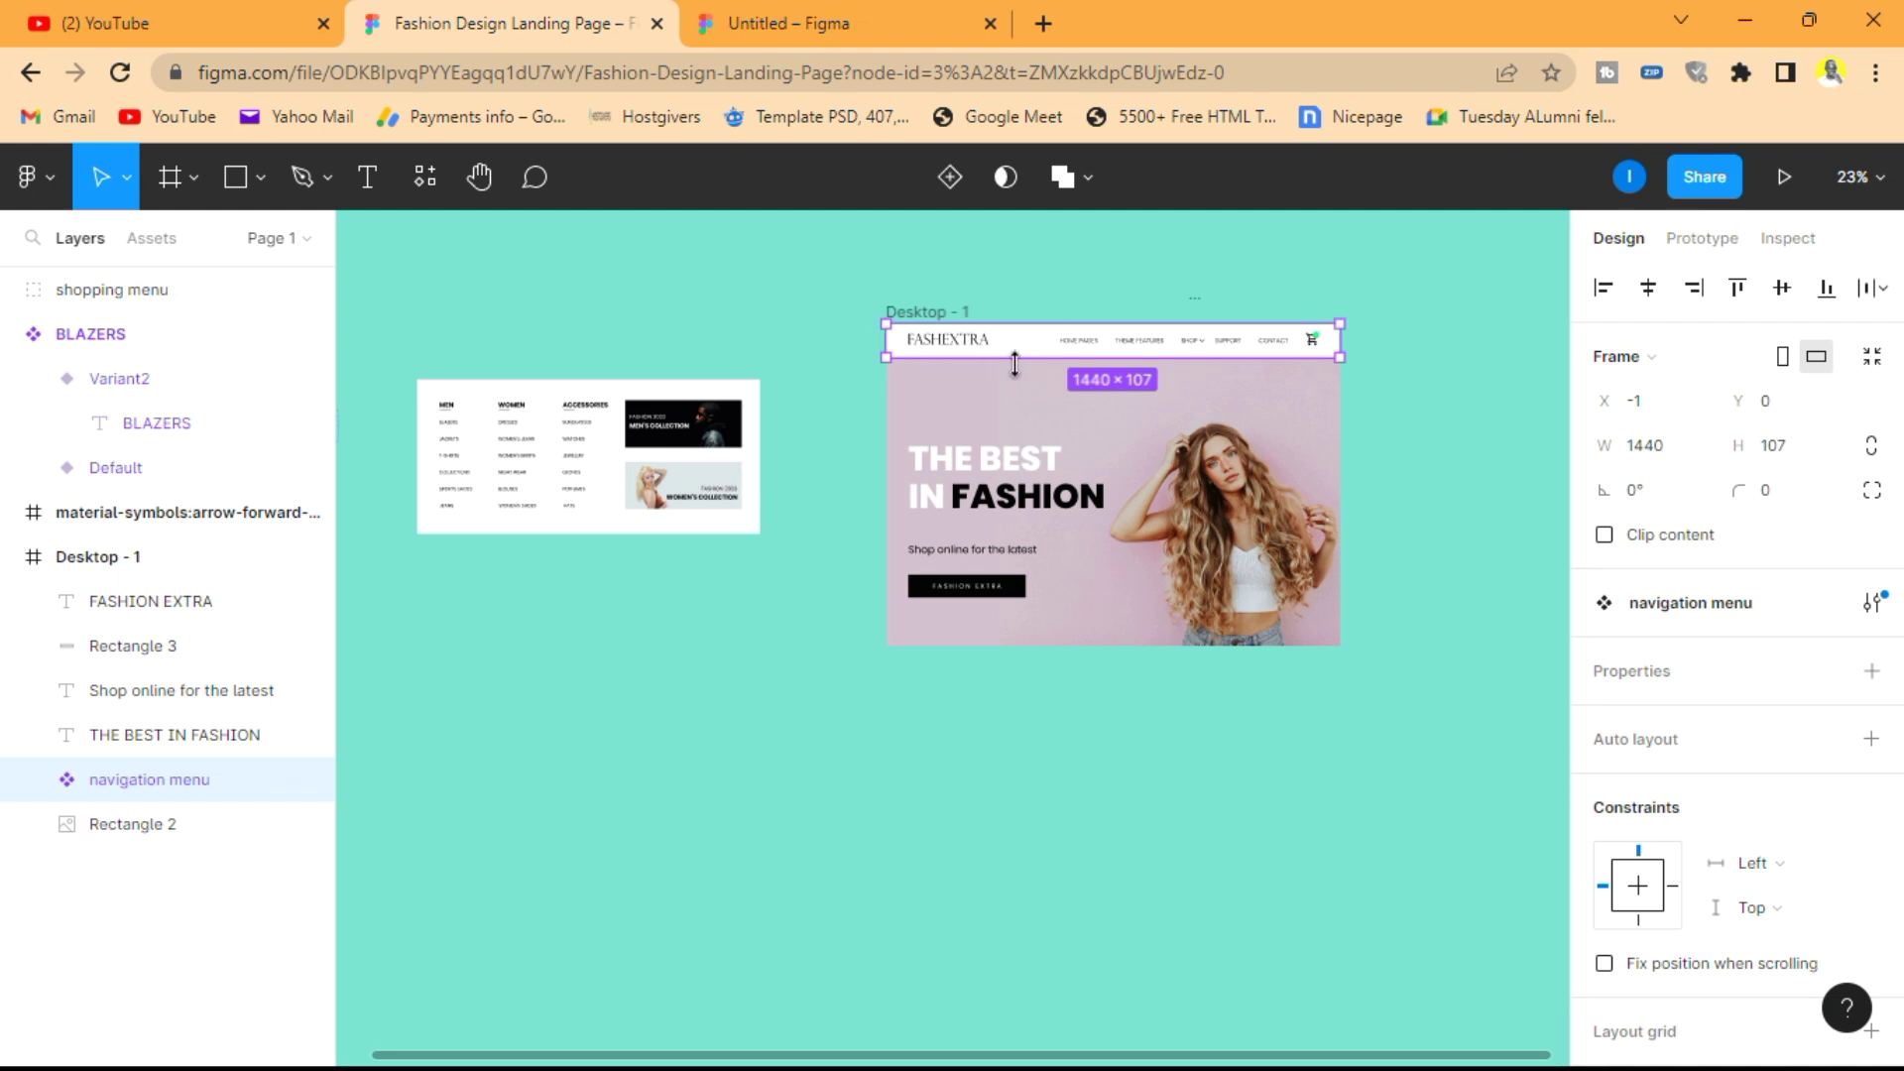
pyautogui.moveTo(1048, 355); pyautogui.dragTo(1020, 808)
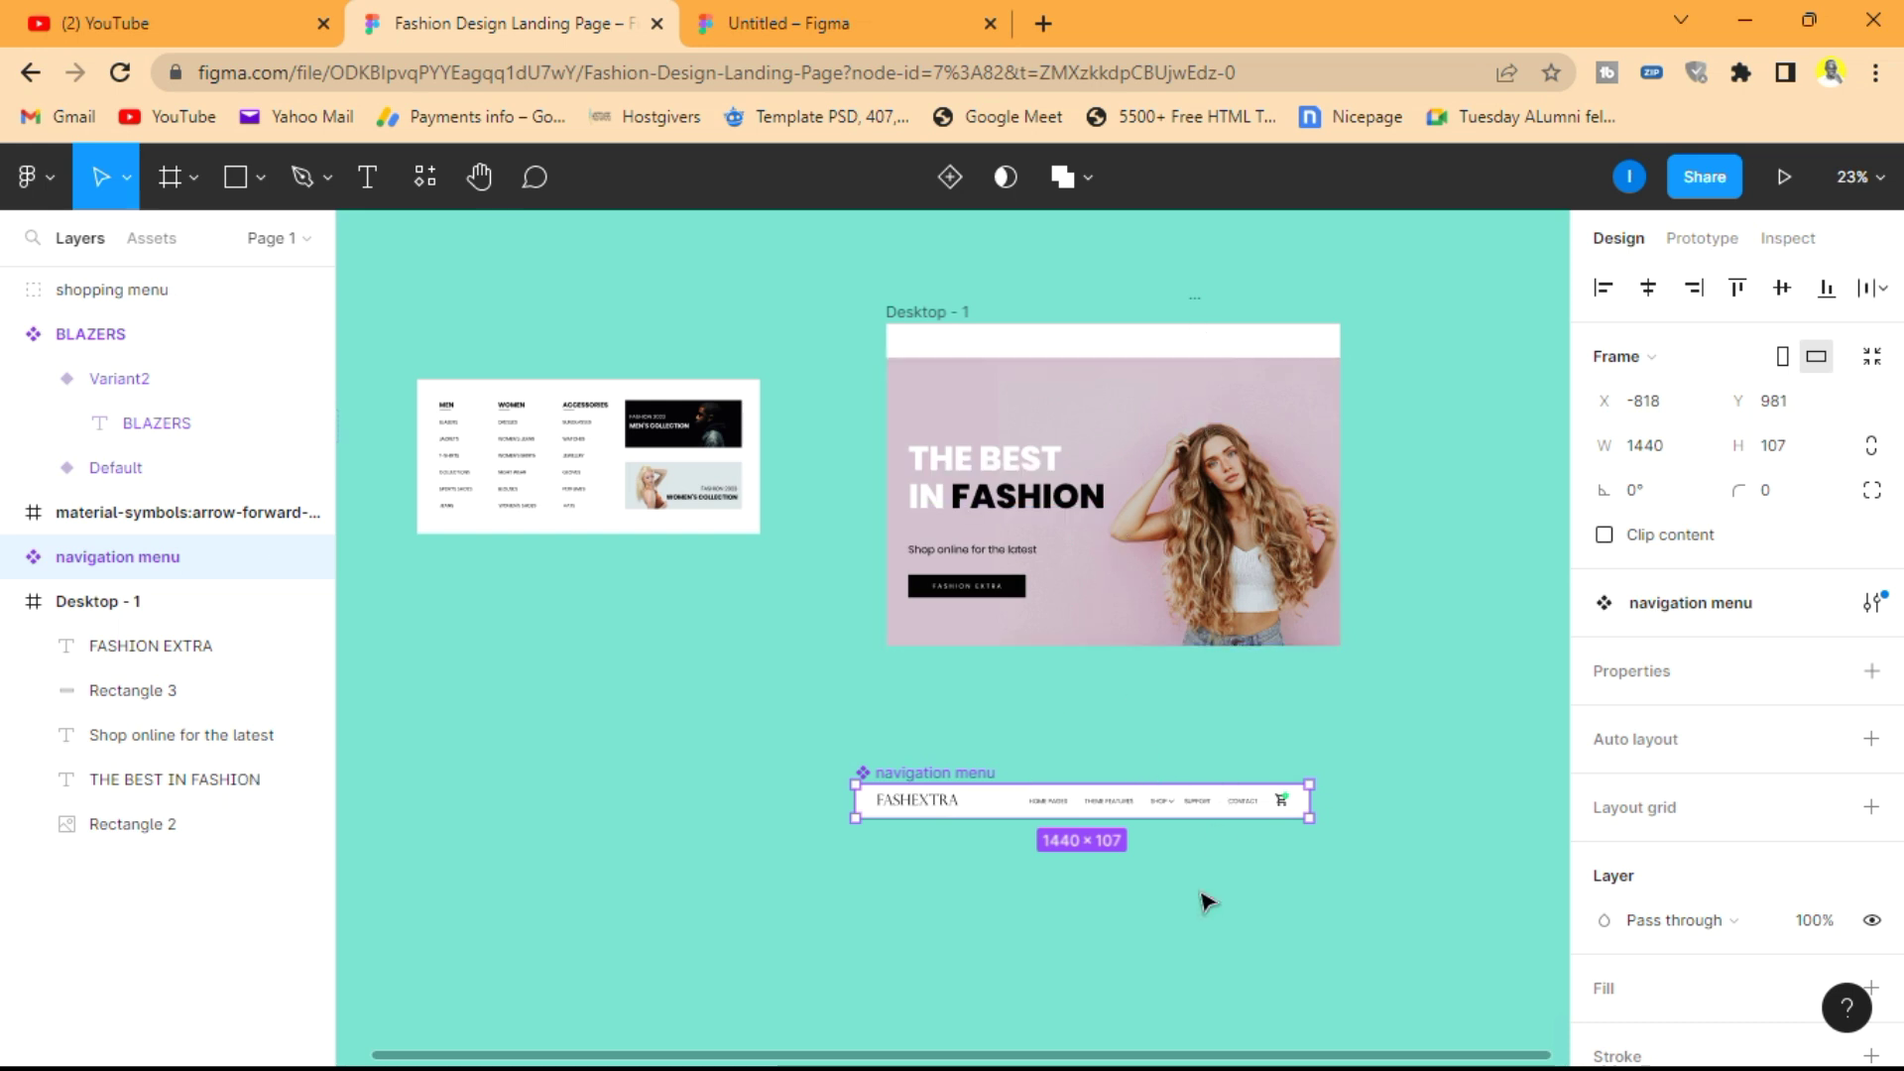
# - Add a variant property to the navigation menu component
pyautogui.scroll(3, 1135, 756)
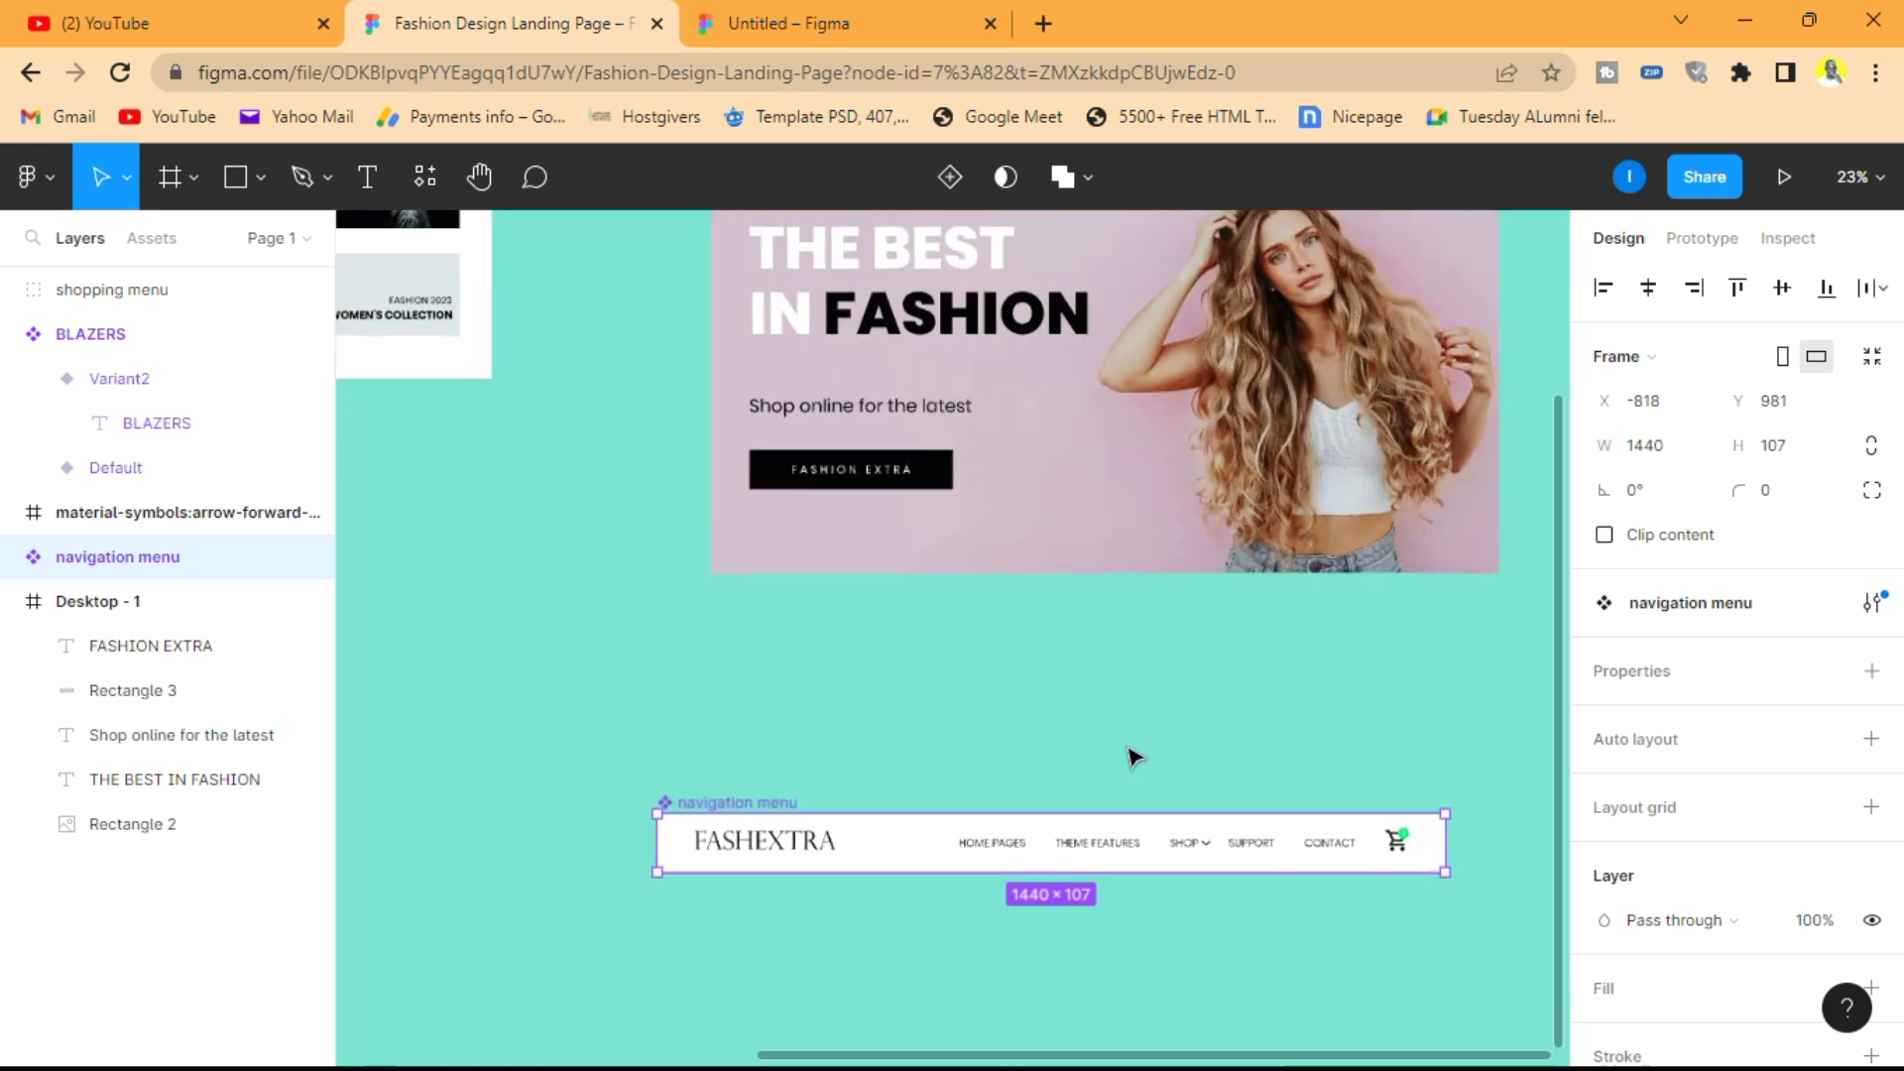
pyautogui.scroll(-3, 1135, 757)
pyautogui.scroll(2, 1128, 541)
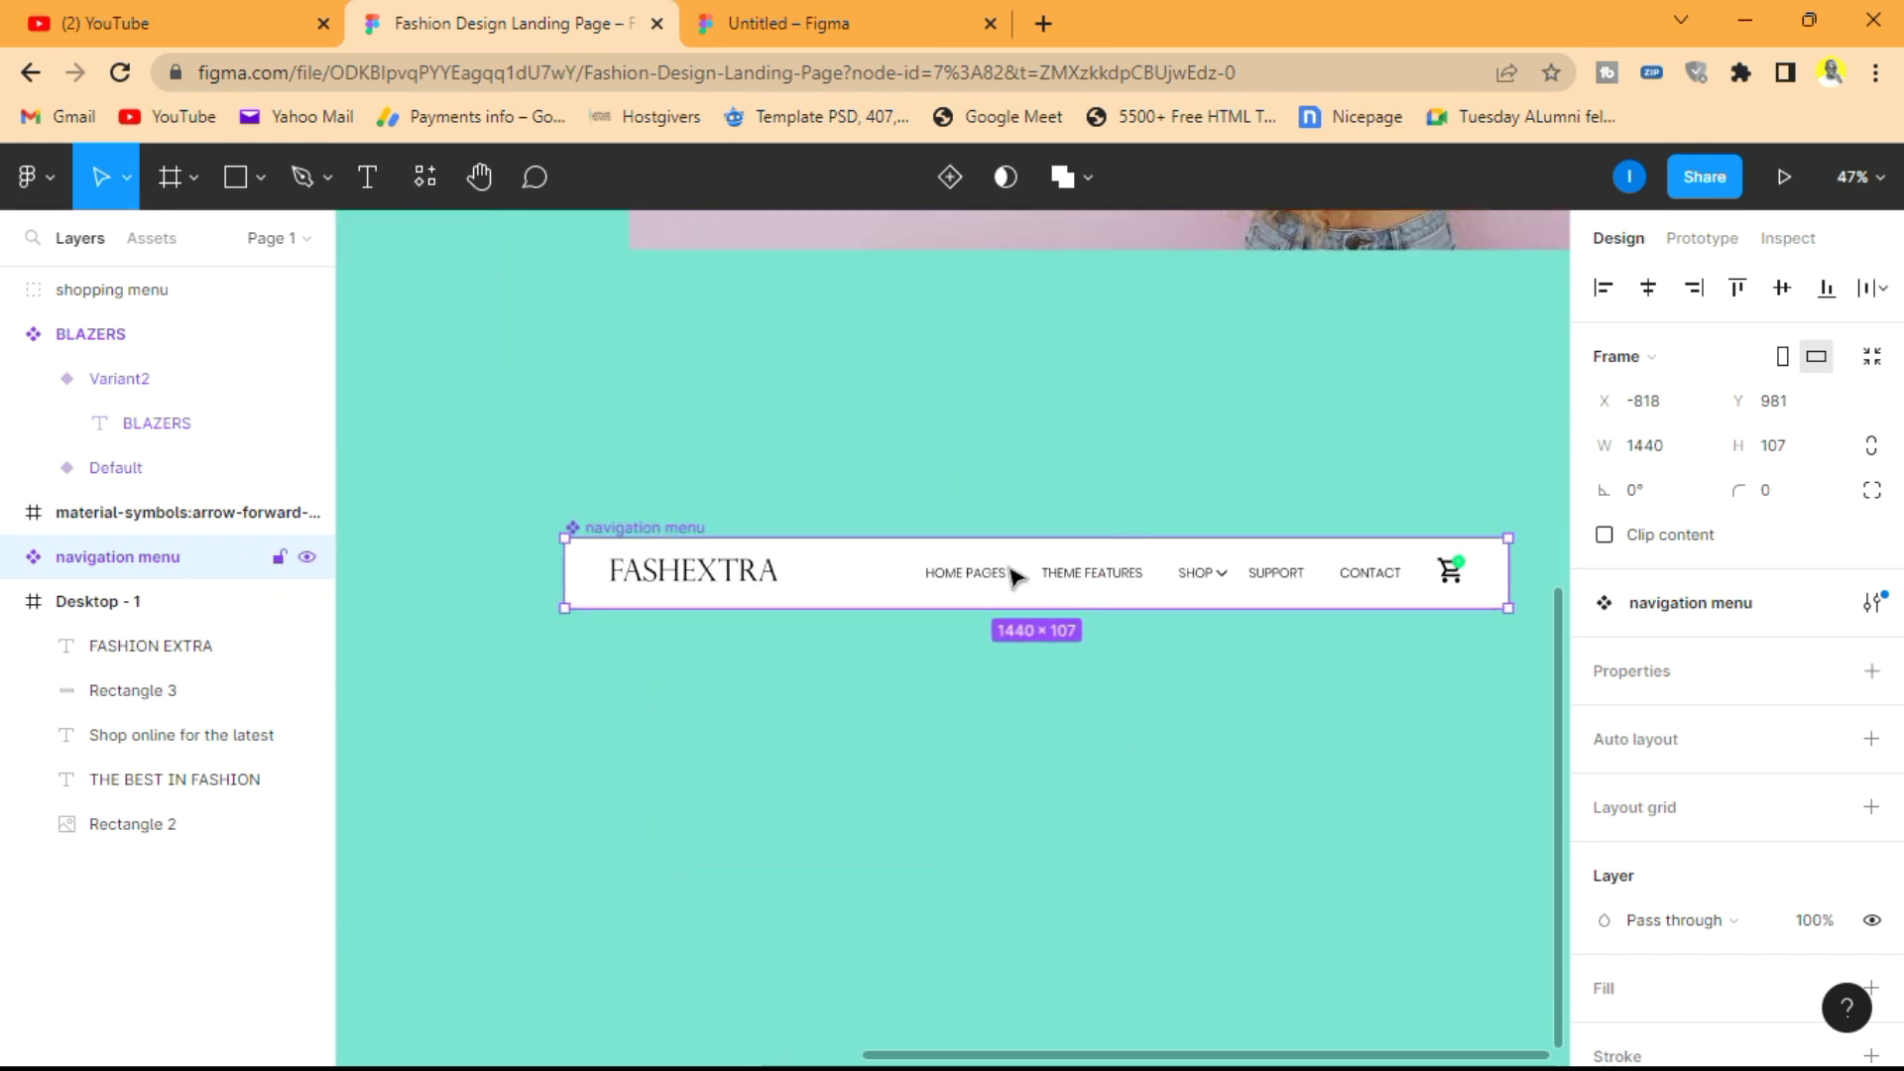
pyautogui.click(1871, 672)
pyautogui.click(1772, 759)
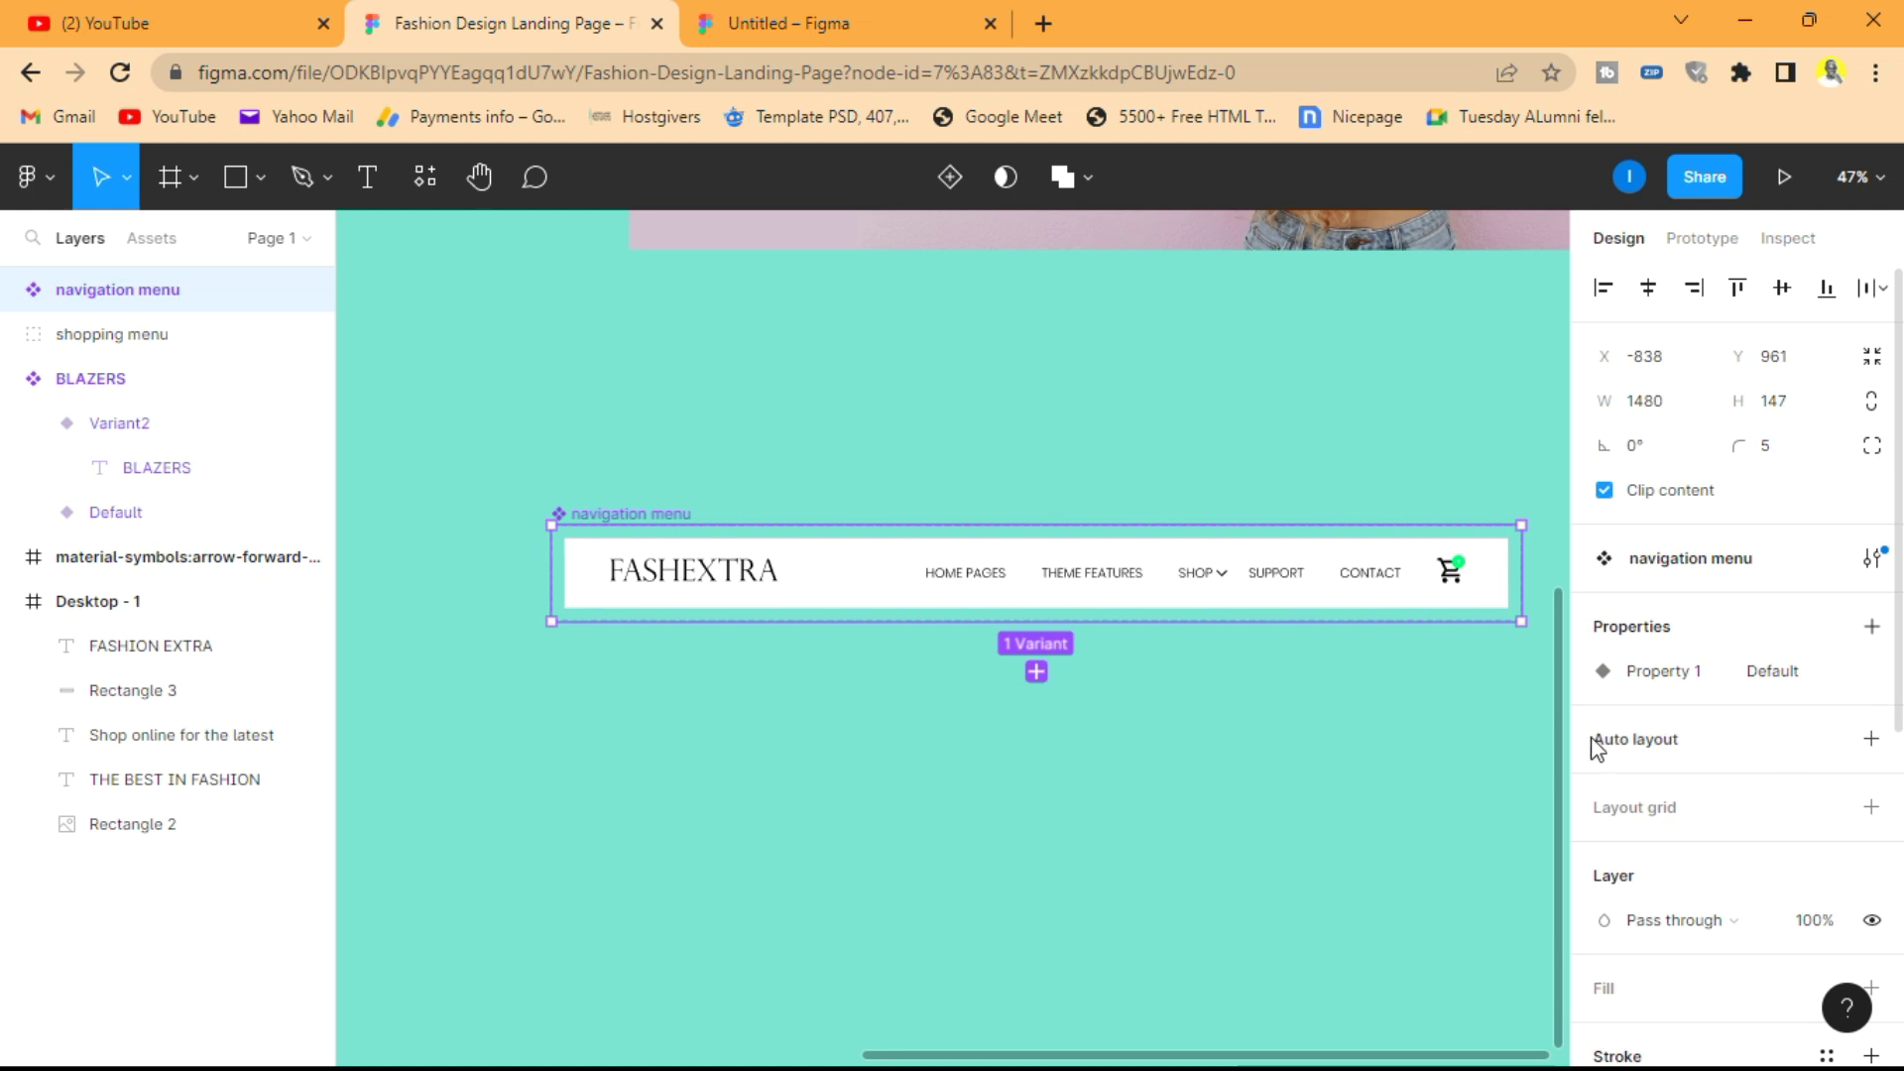
# - Enlarge the navigation menu component set downward to a height of about 1121
pyautogui.click(11, 290)
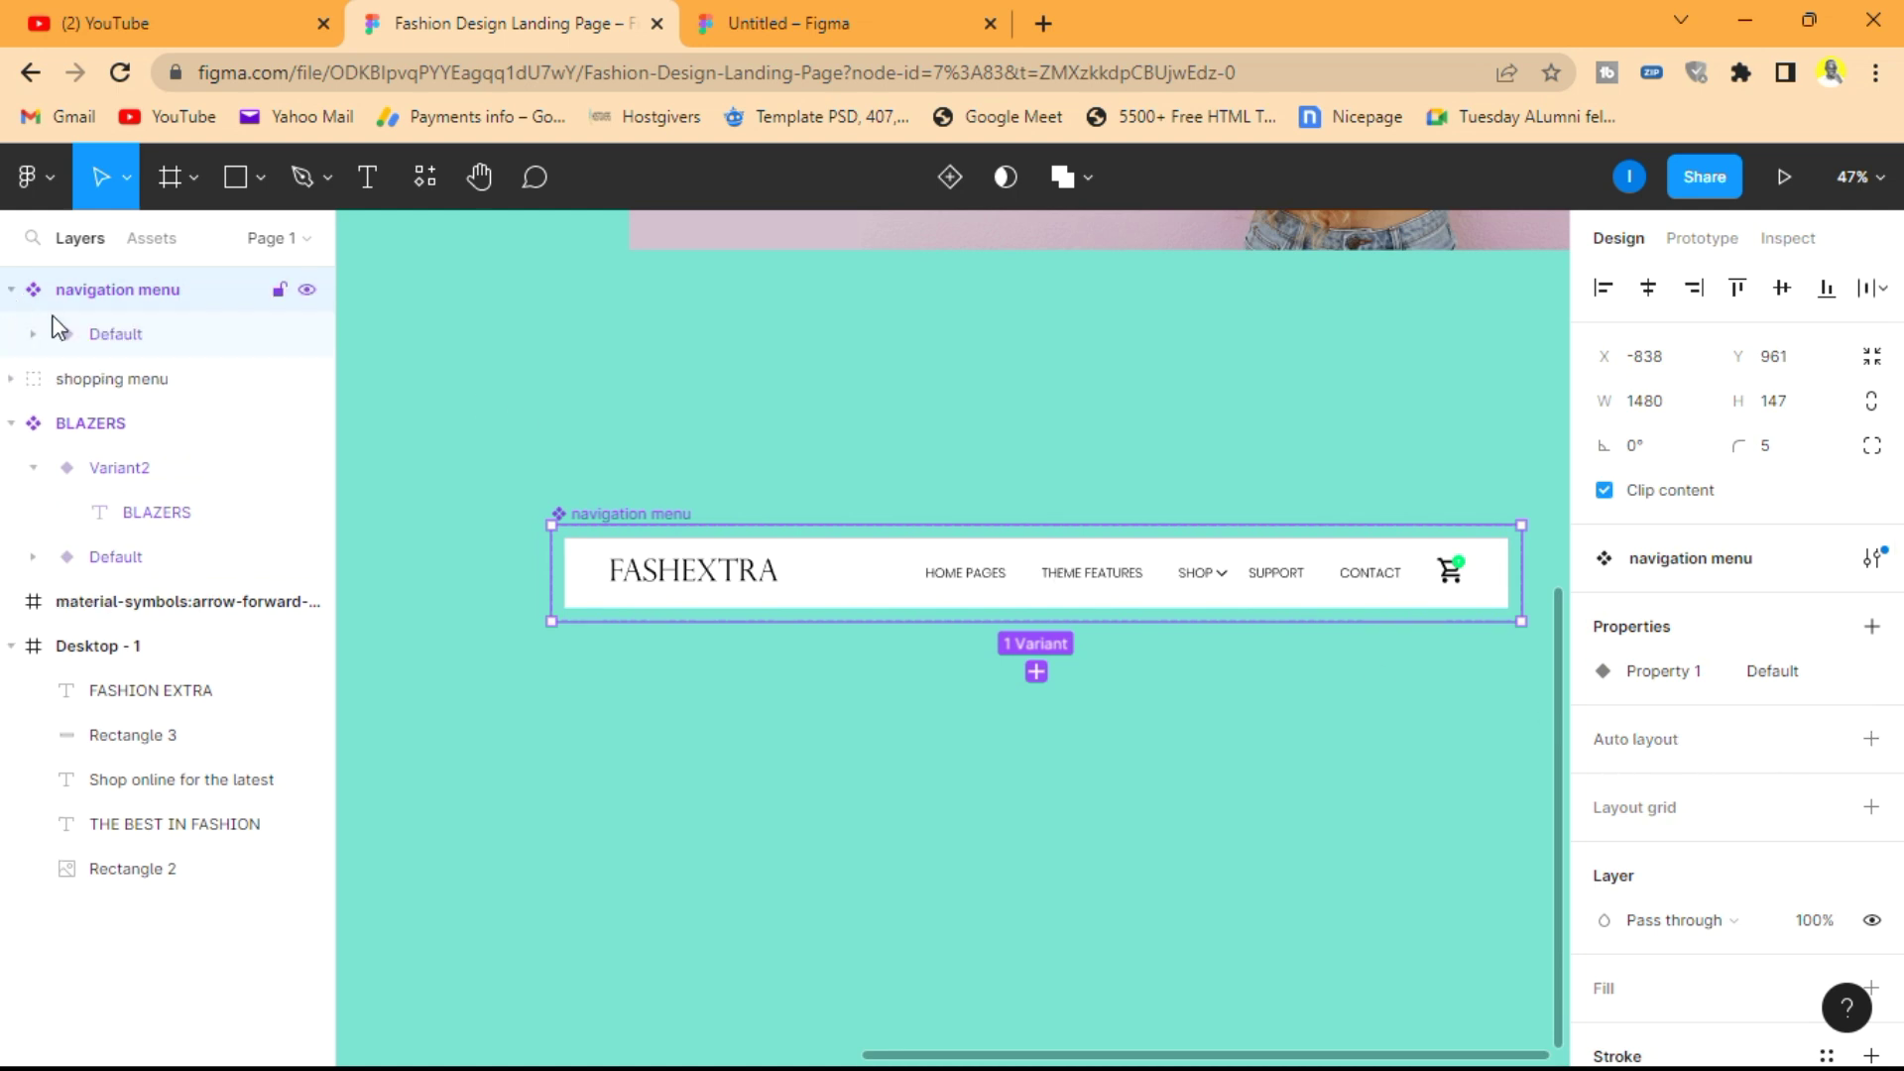
pyautogui.click(116, 335)
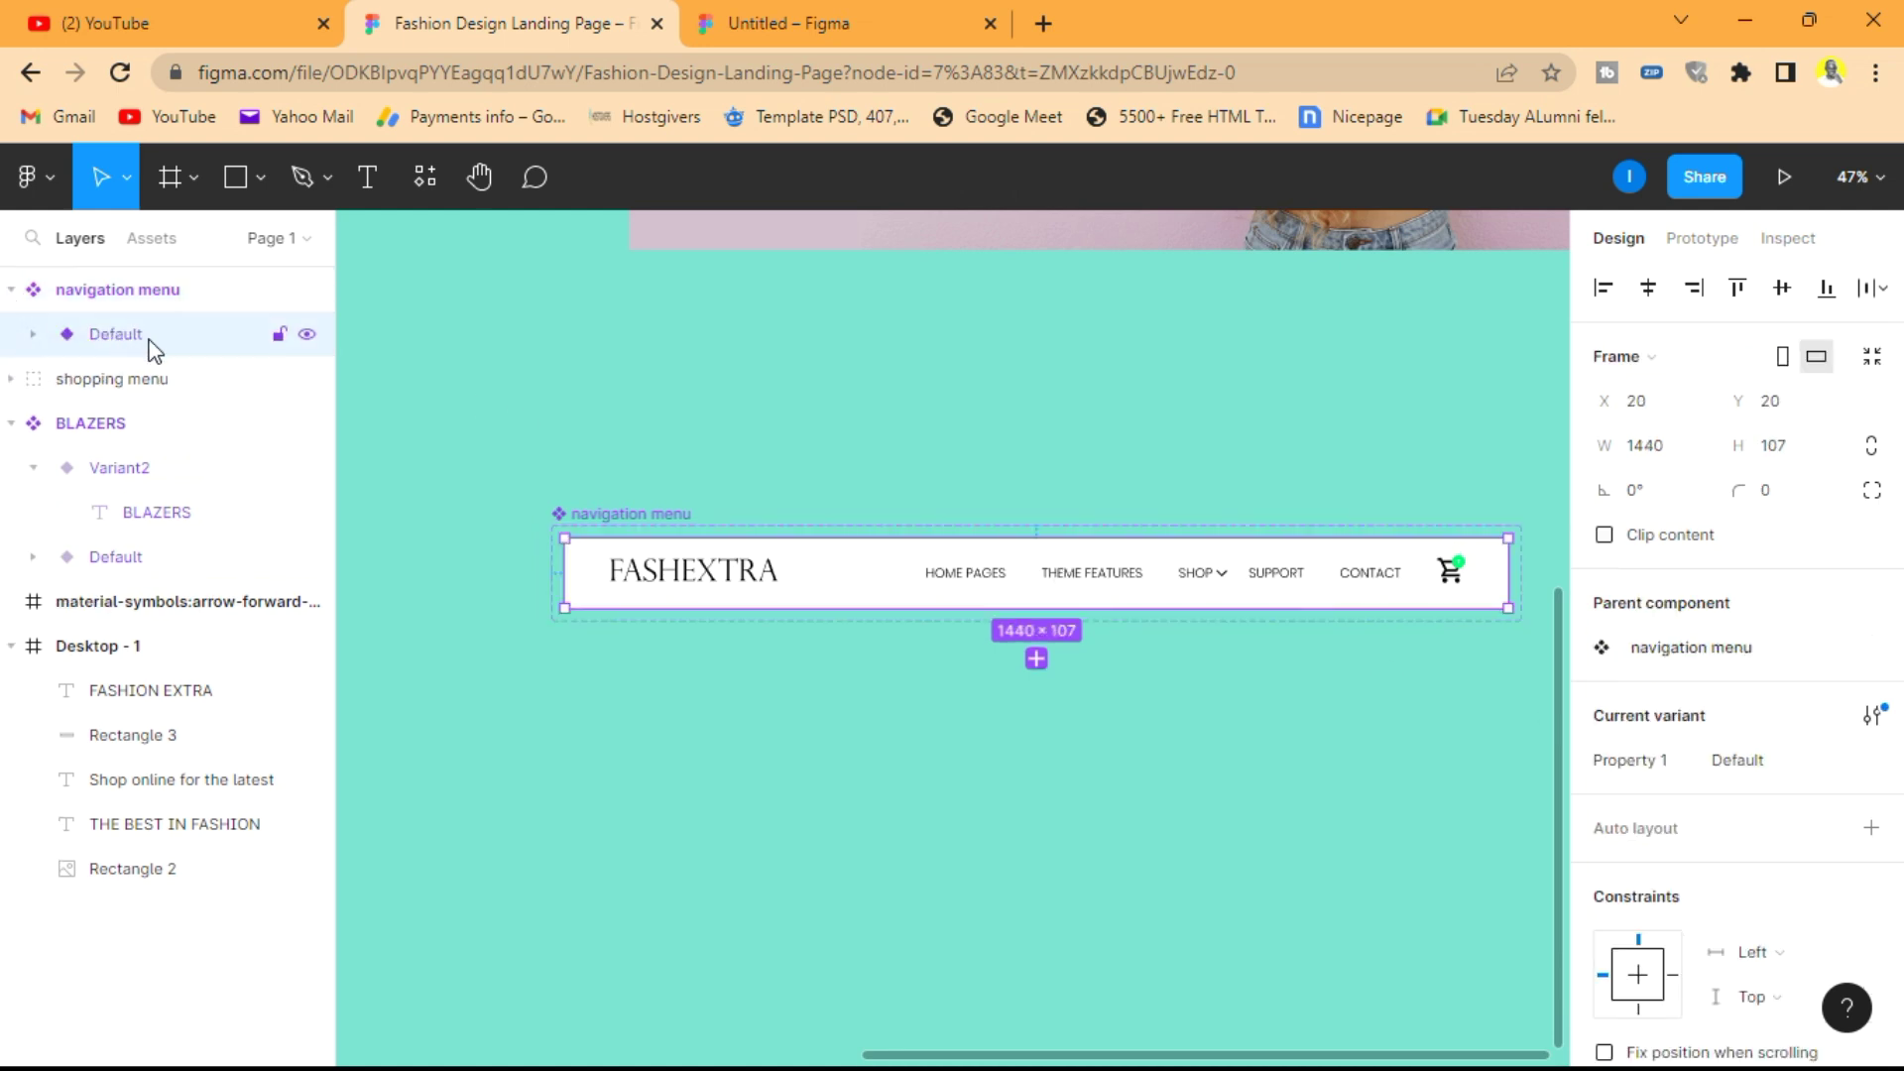
pyautogui.click(682, 519)
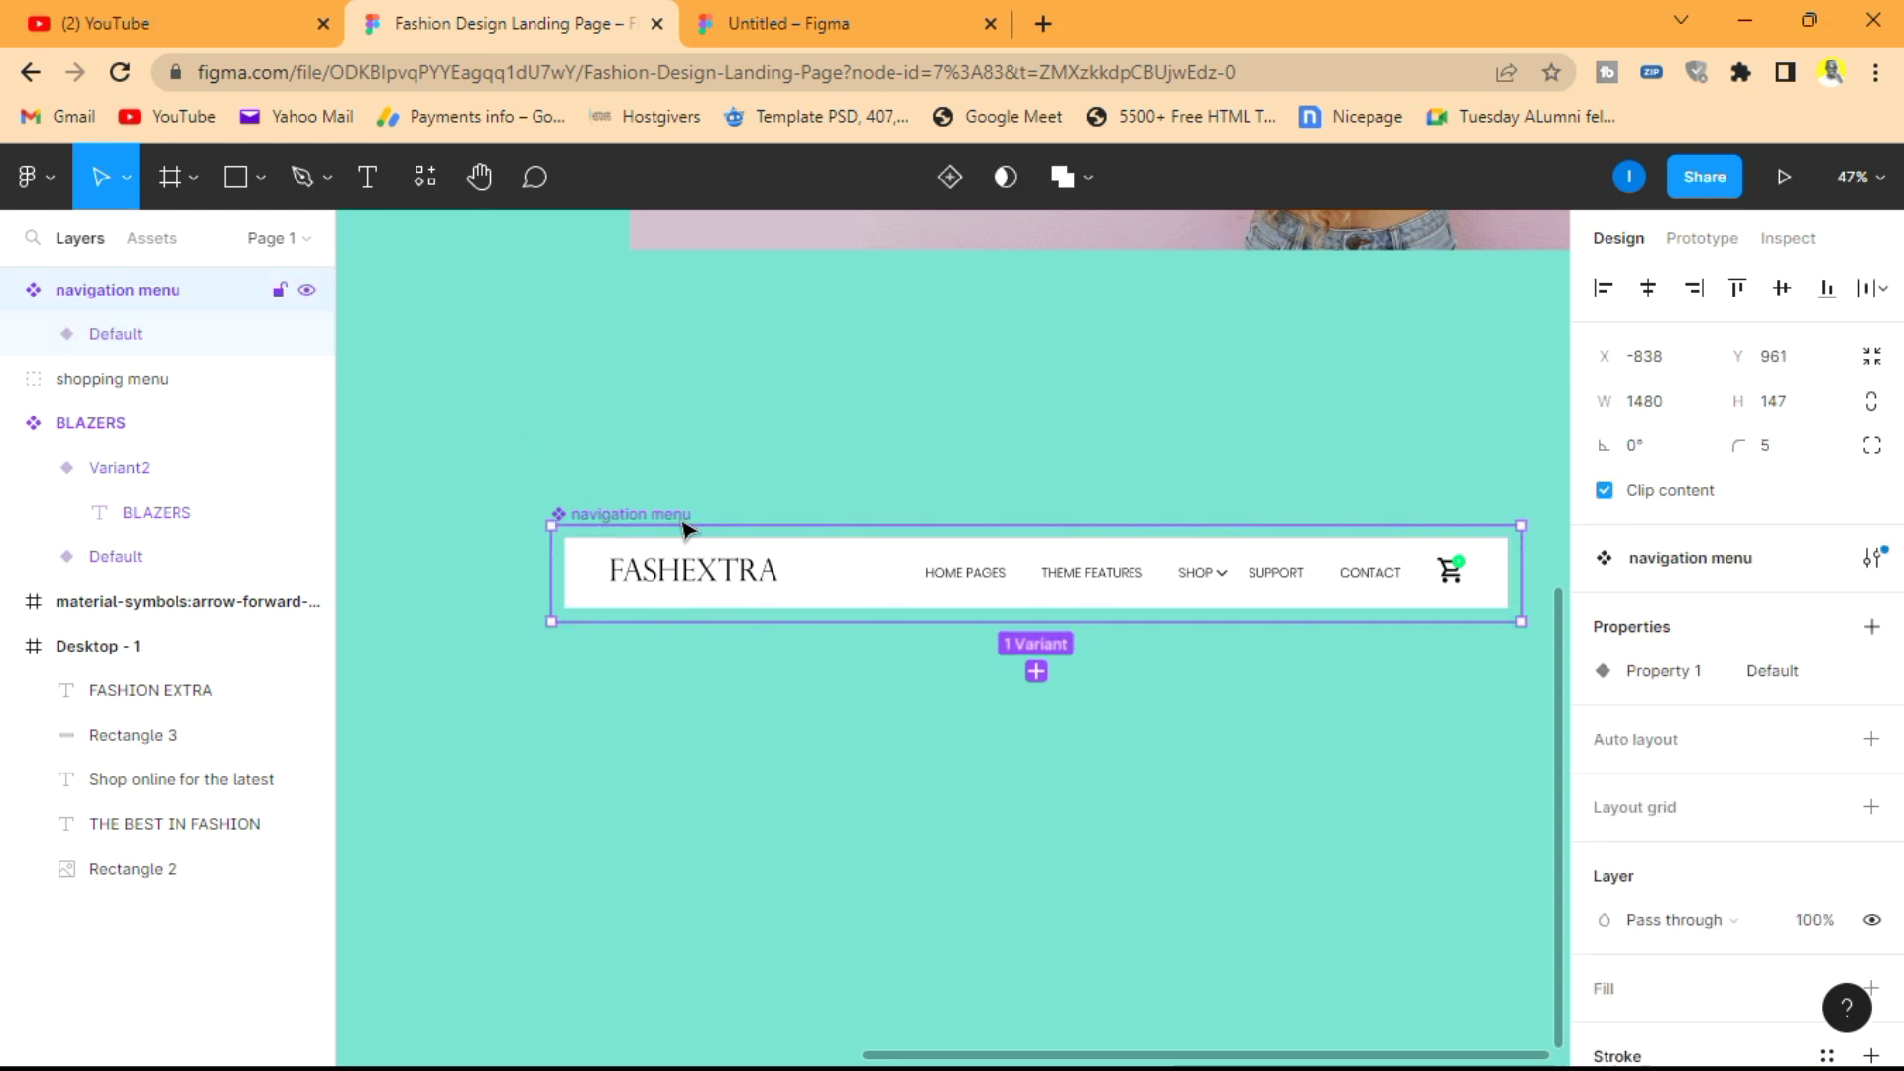
pyautogui.moveTo(1025, 621); pyautogui.dragTo(1032, 1051)
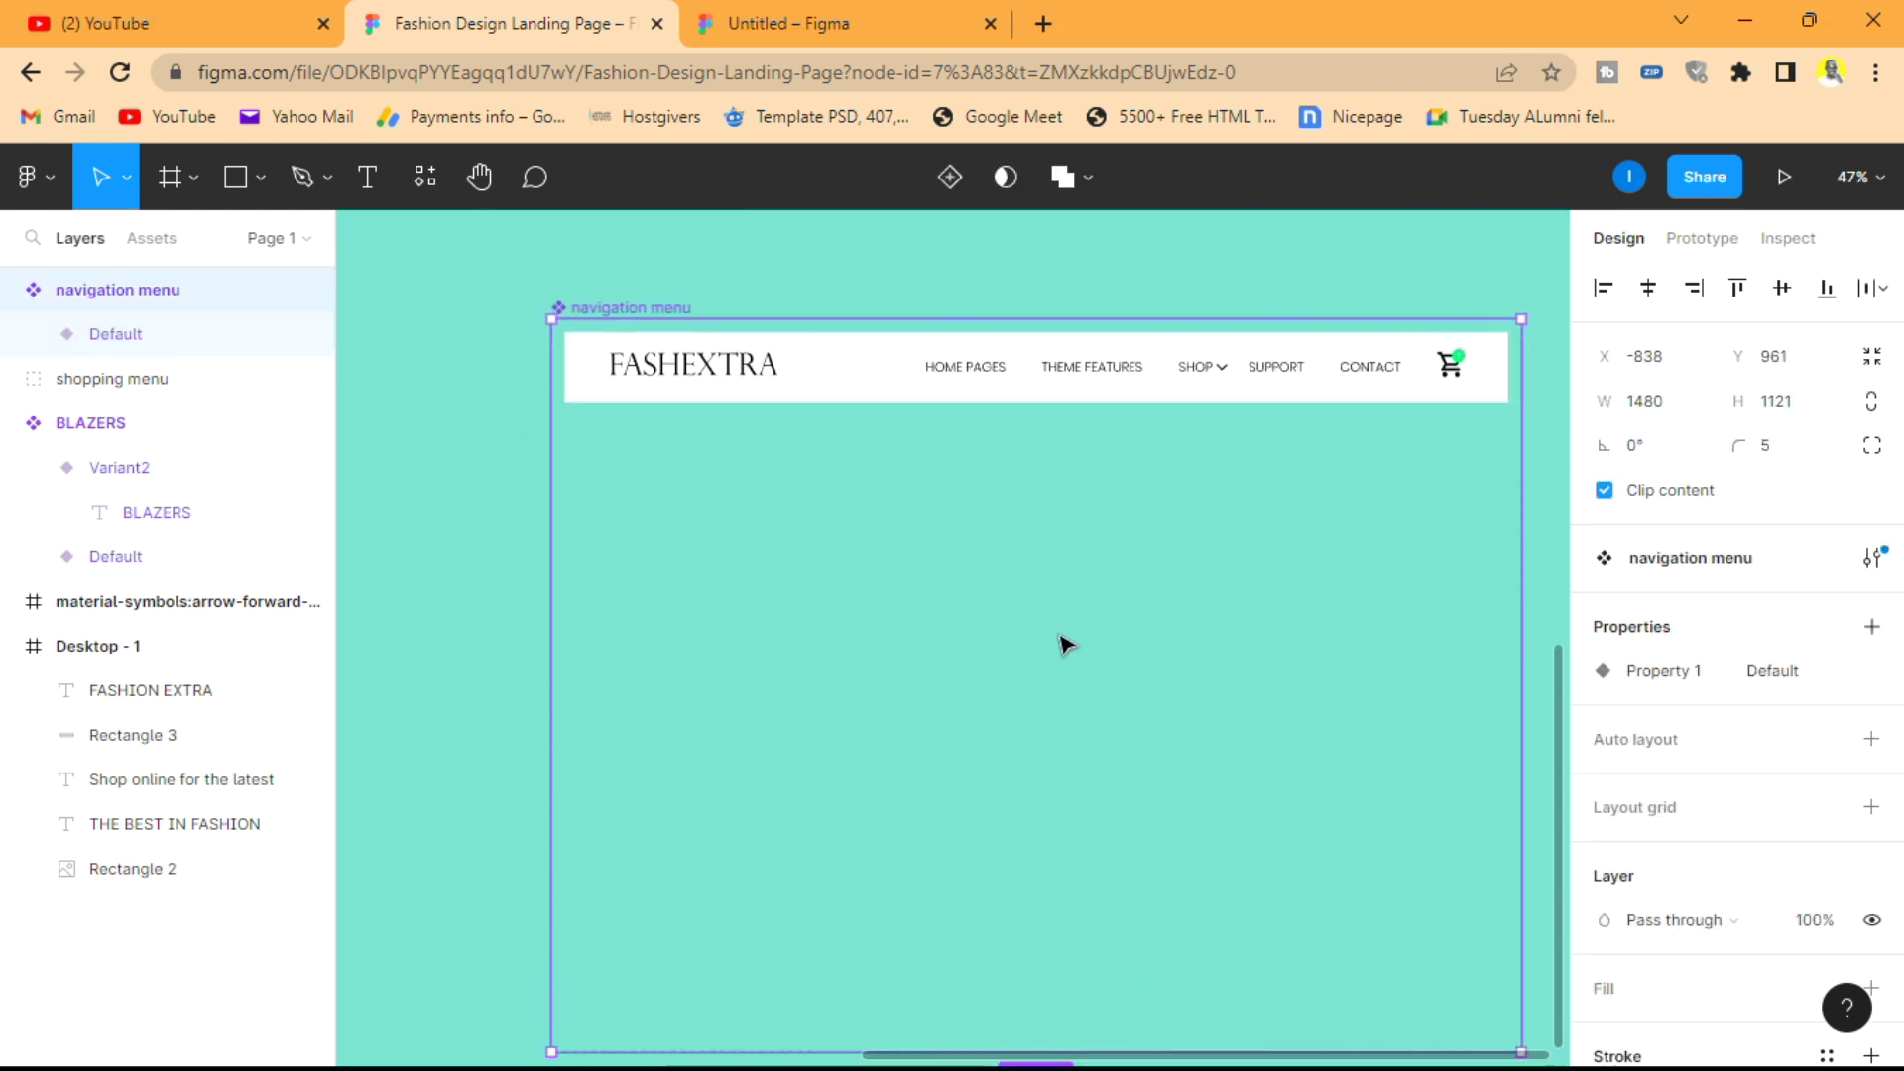
# - Duplicate the Default header variant and place the copy just below it inside the component set, at Y 177
pyautogui.click(716, 376)
pyautogui.hotkey('ctrl', 'd')
pyautogui.moveTo(748, 383); pyautogui.dragTo(758, 488)
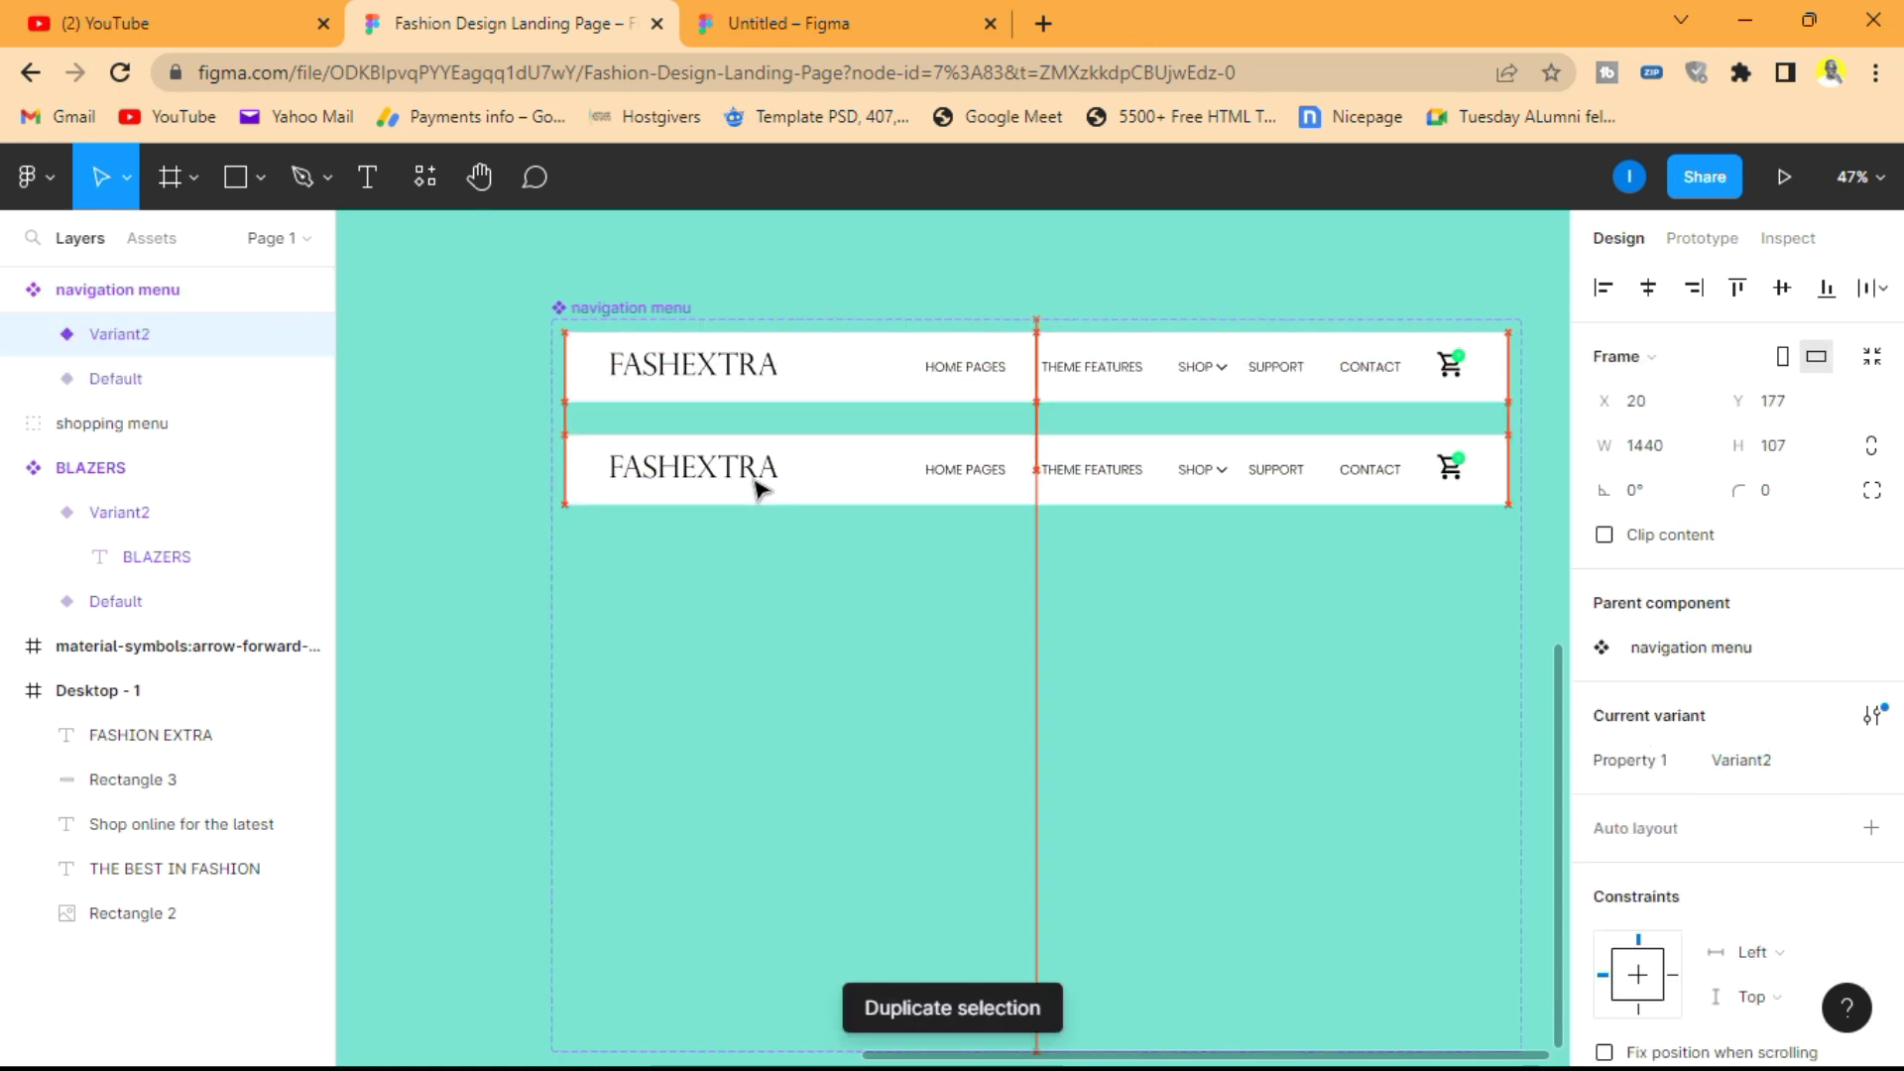
pyautogui.click(905, 259)
# - Move the shopping menu group directly beneath the second header and nest it inside Variant2 in the layer order
pyautogui.scroll(-3, 906, 259)
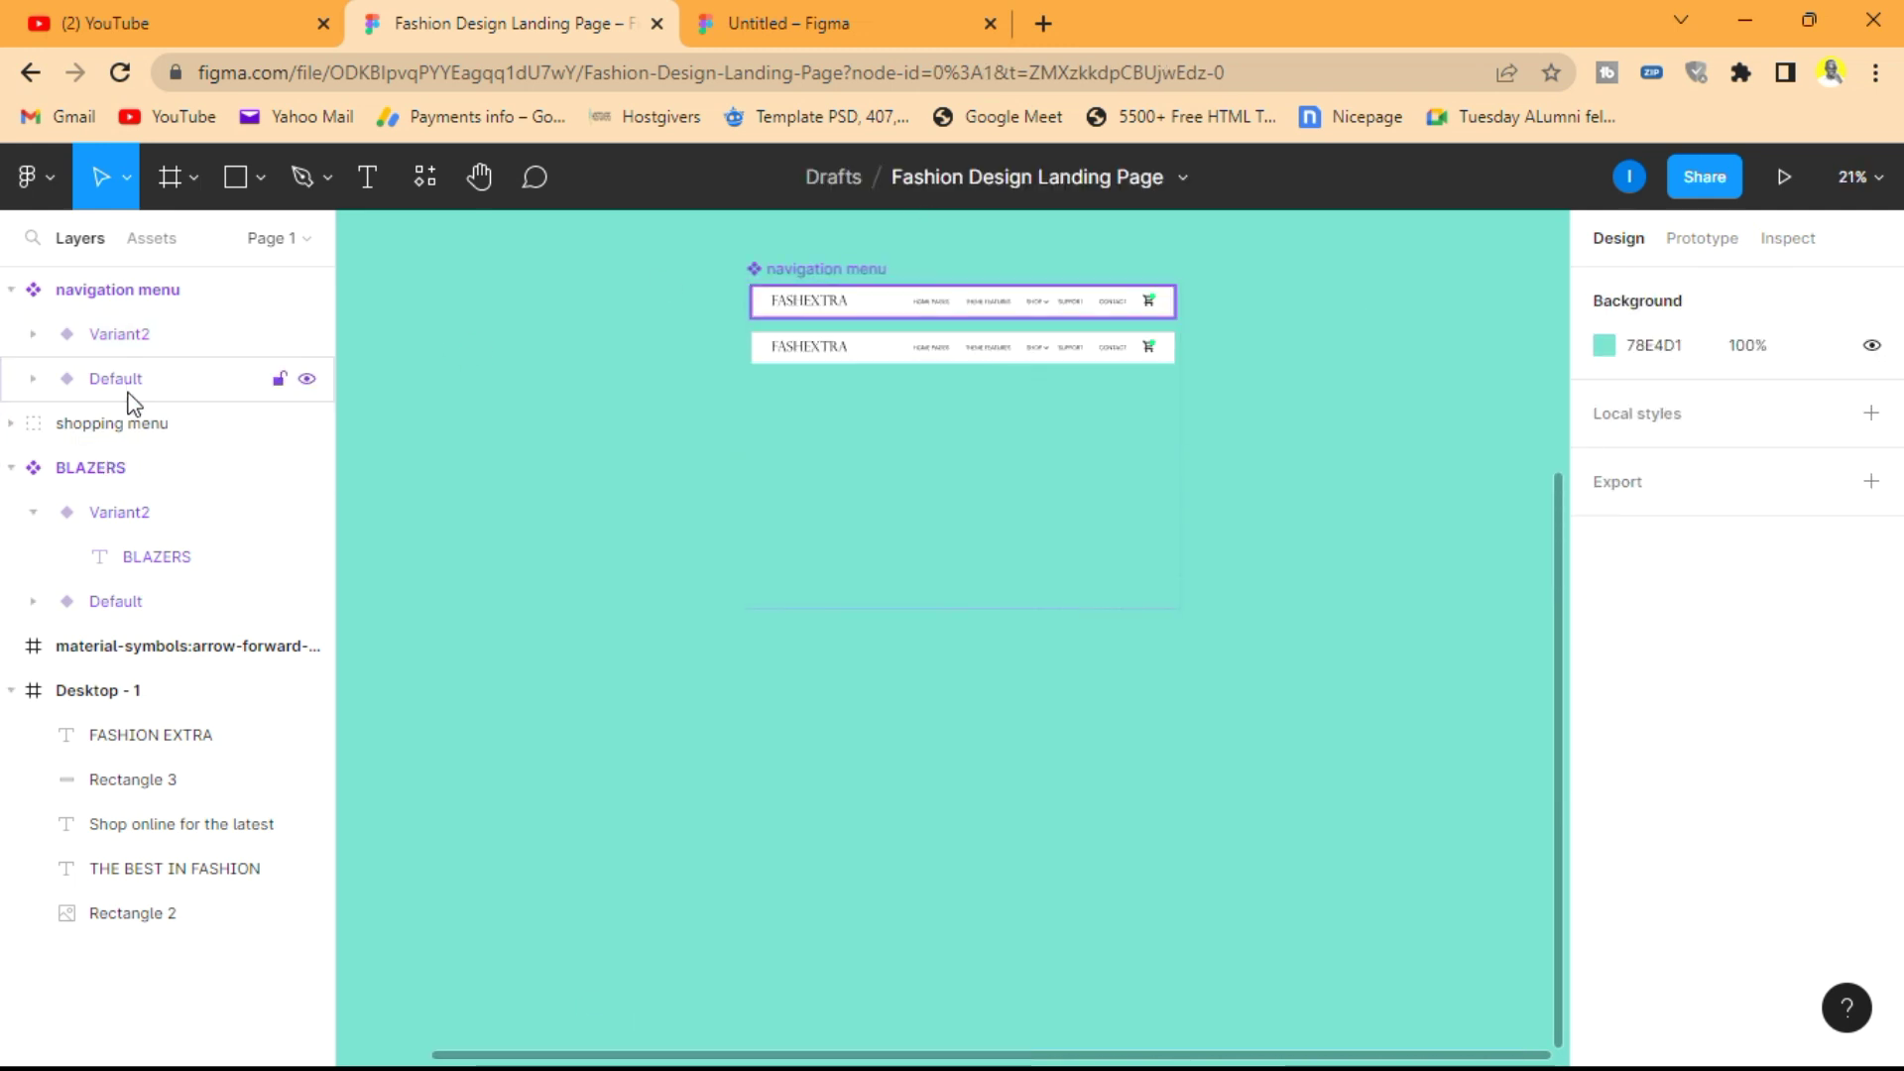
pyautogui.click(124, 335)
pyautogui.click(33, 335)
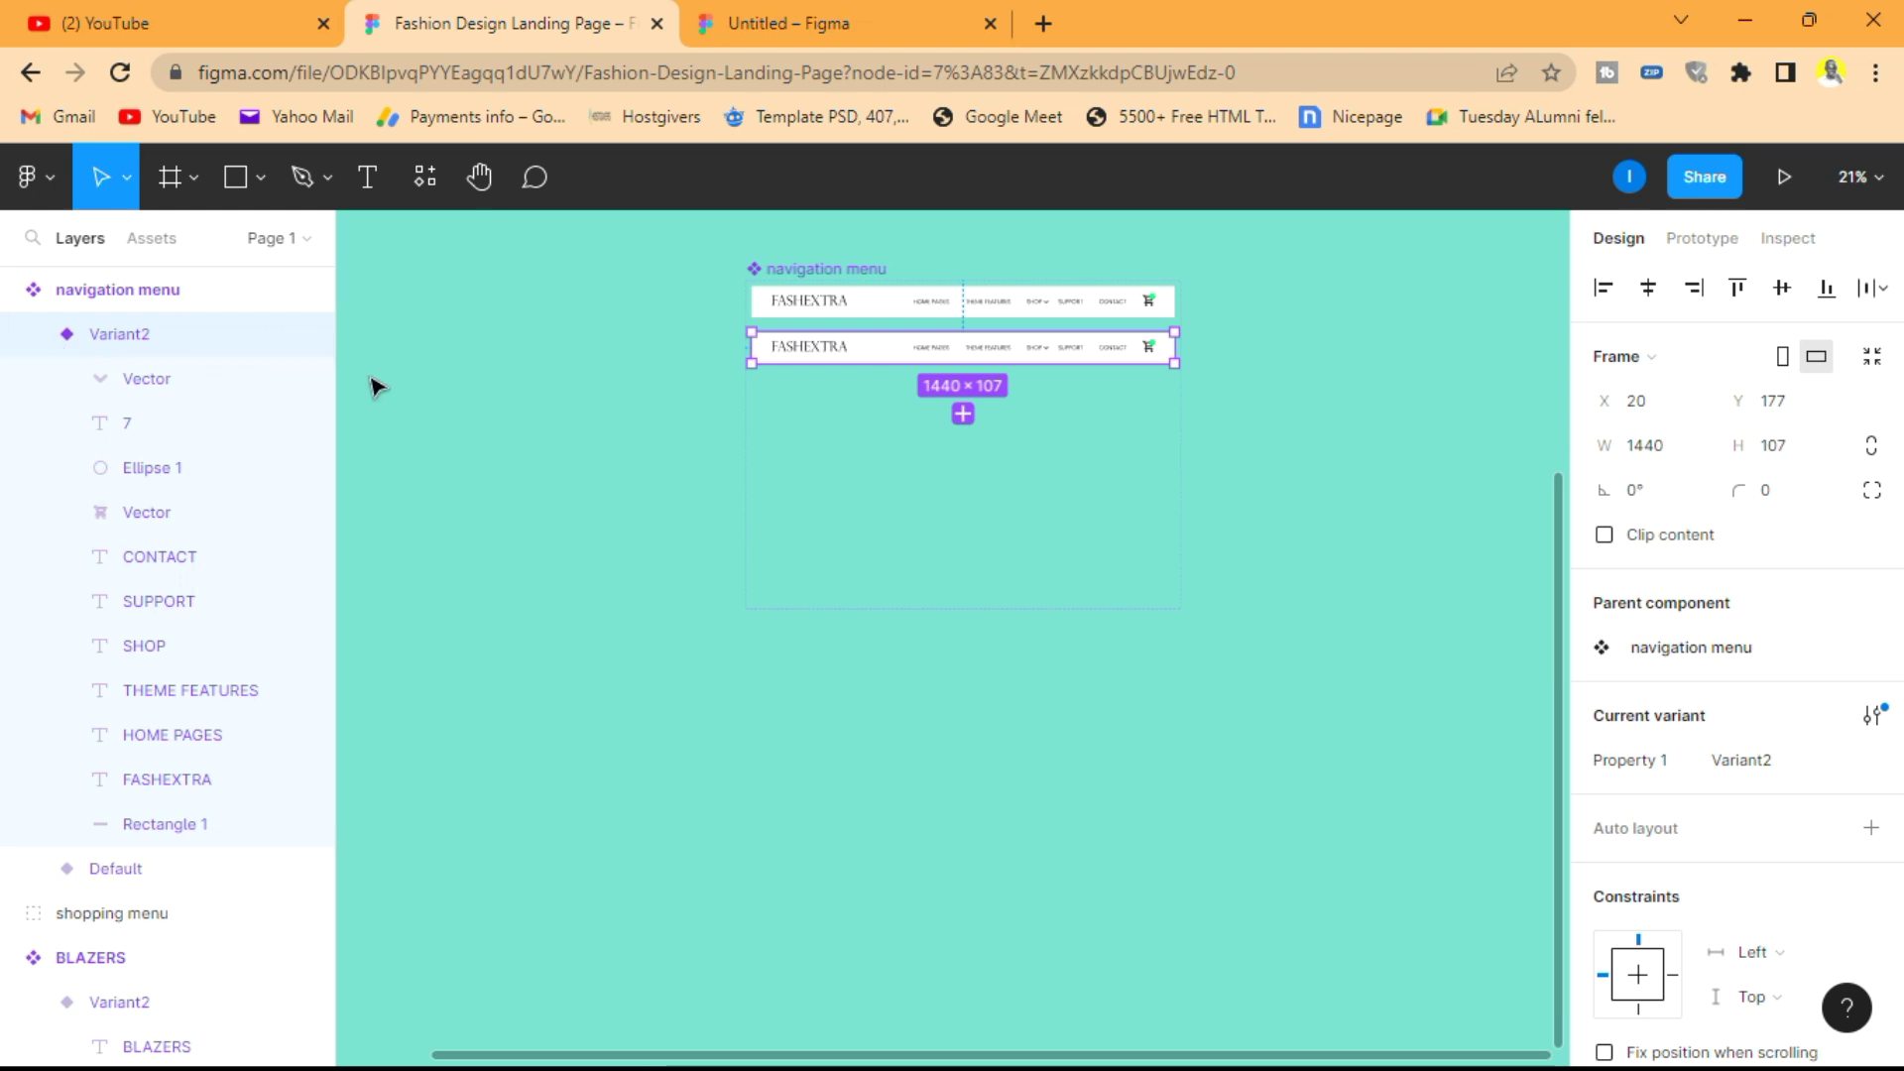
pyautogui.scroll(5, 375, 384)
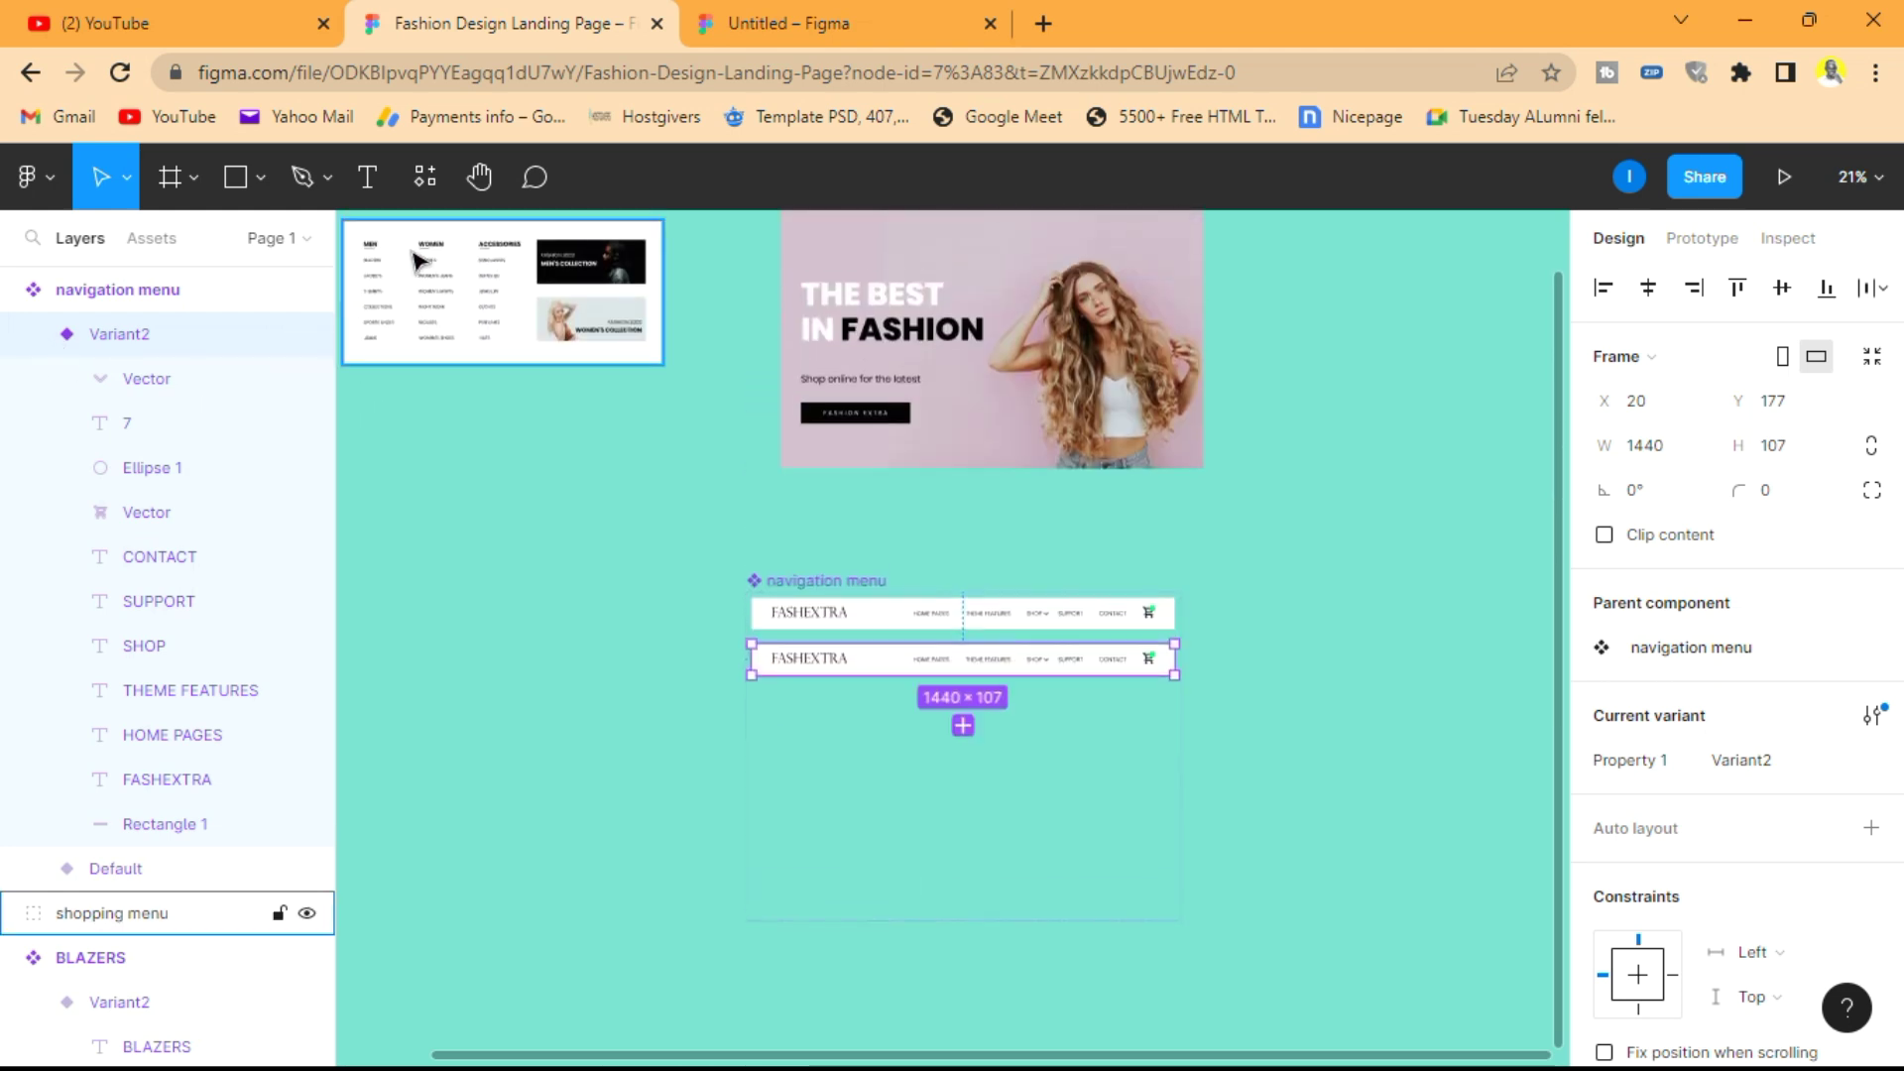
pyautogui.moveTo(415, 260); pyautogui.dragTo(908, 712)
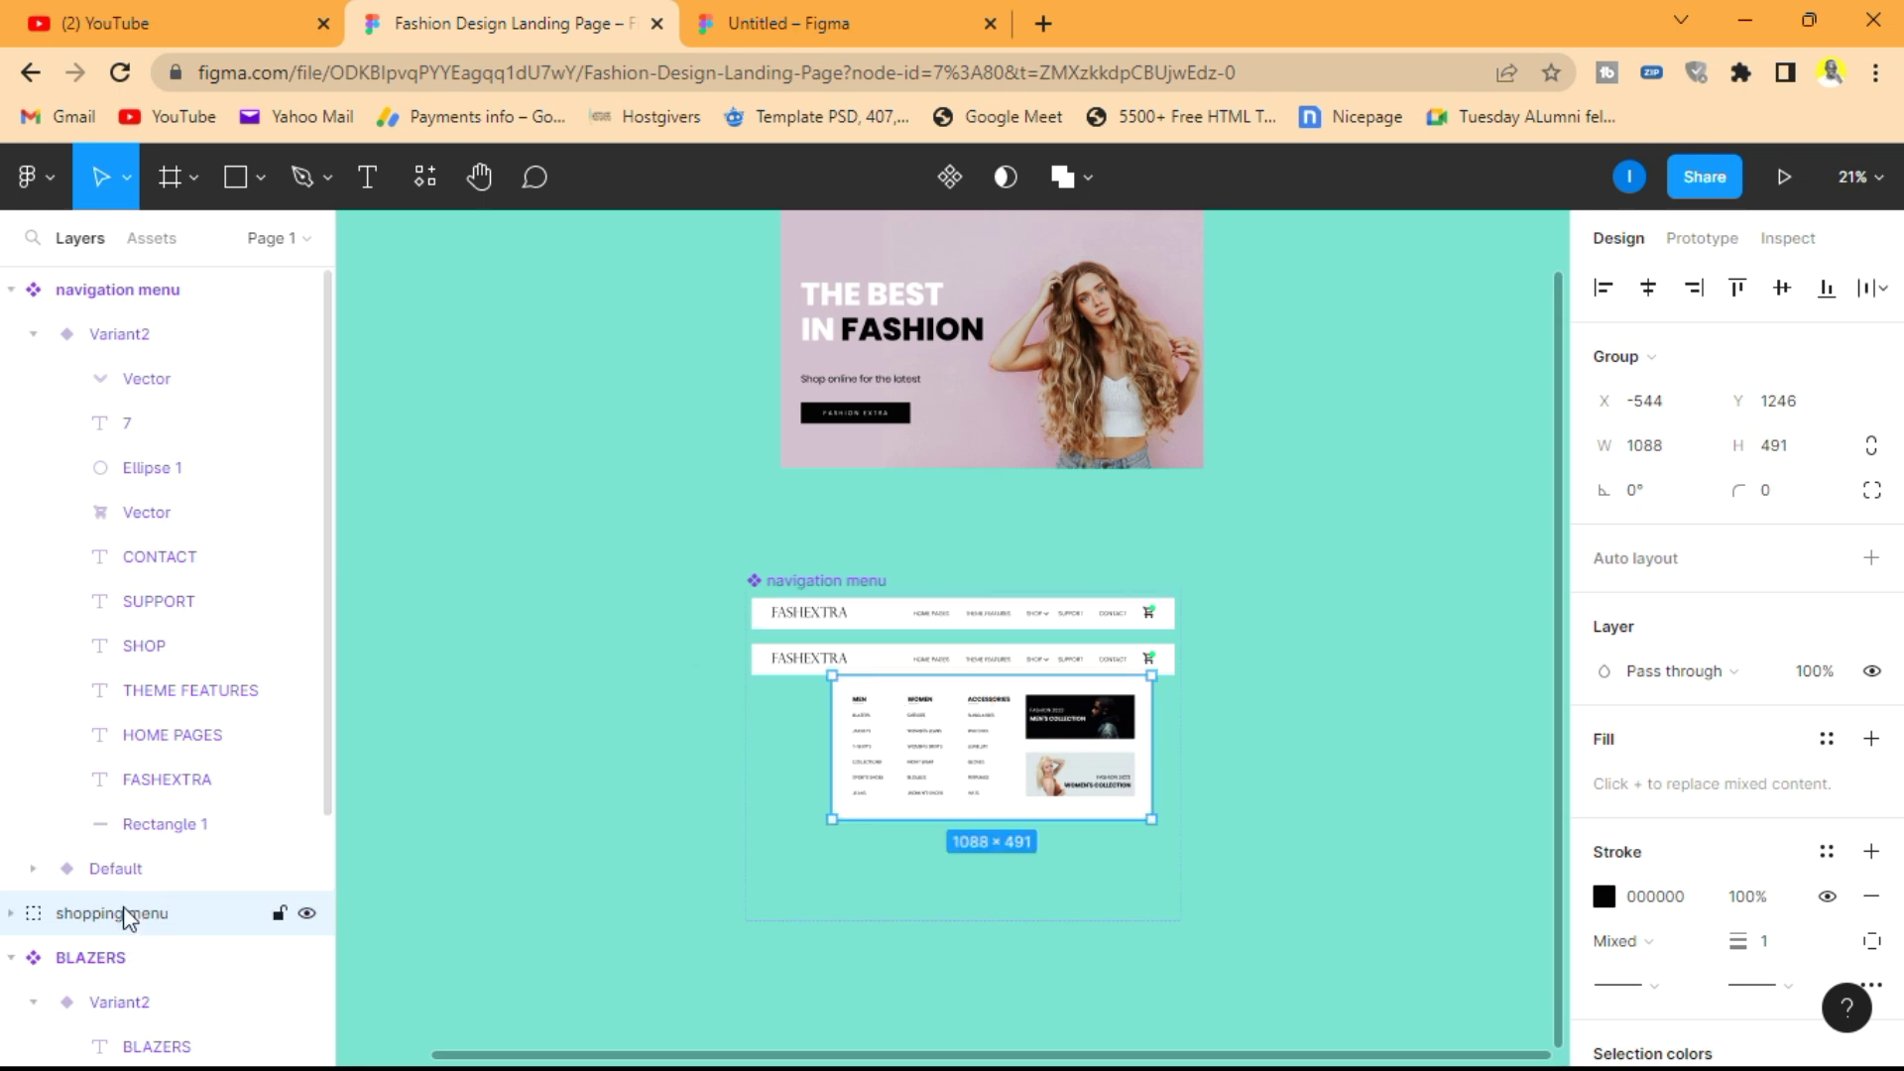
pyautogui.moveTo(111, 920); pyautogui.dragTo(219, 843)
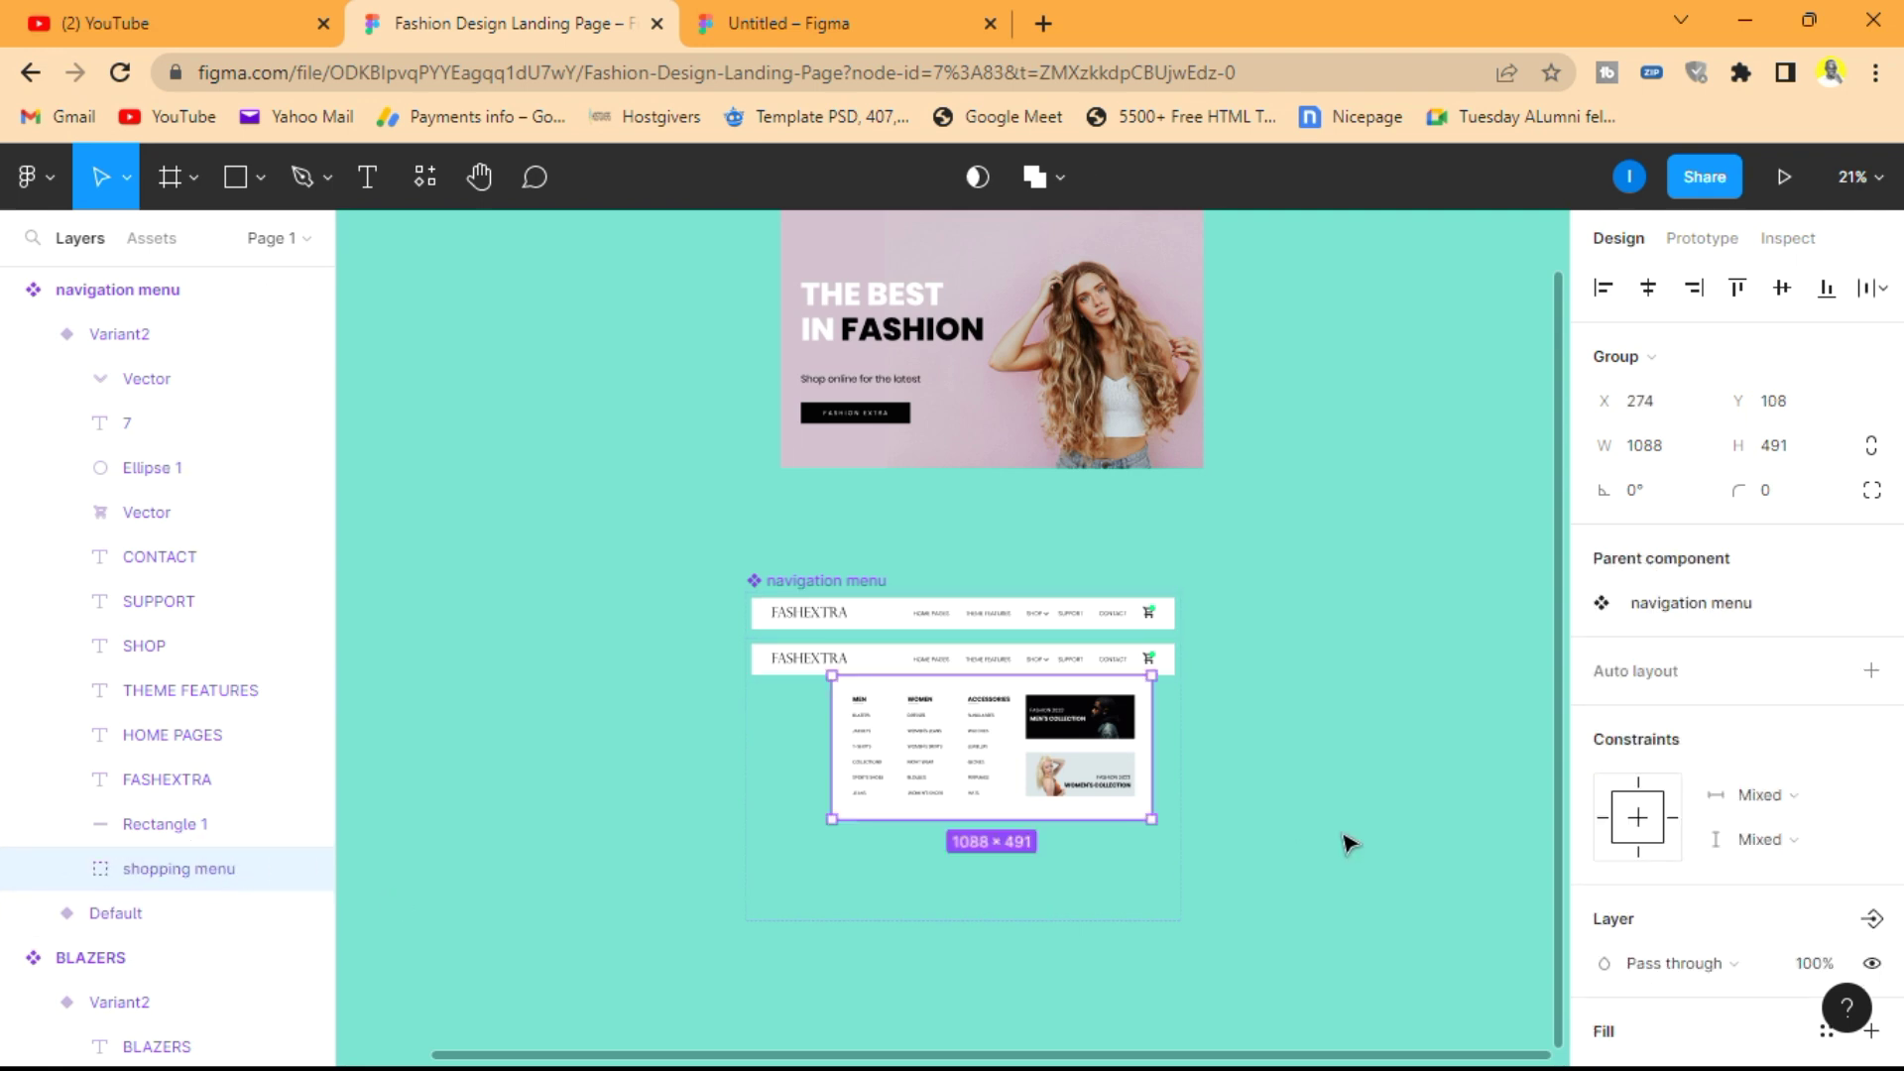
# - Nudge the shopping menu group slightly right and up against the second header's lower edge
pyautogui.scroll(5, 1126, 590)
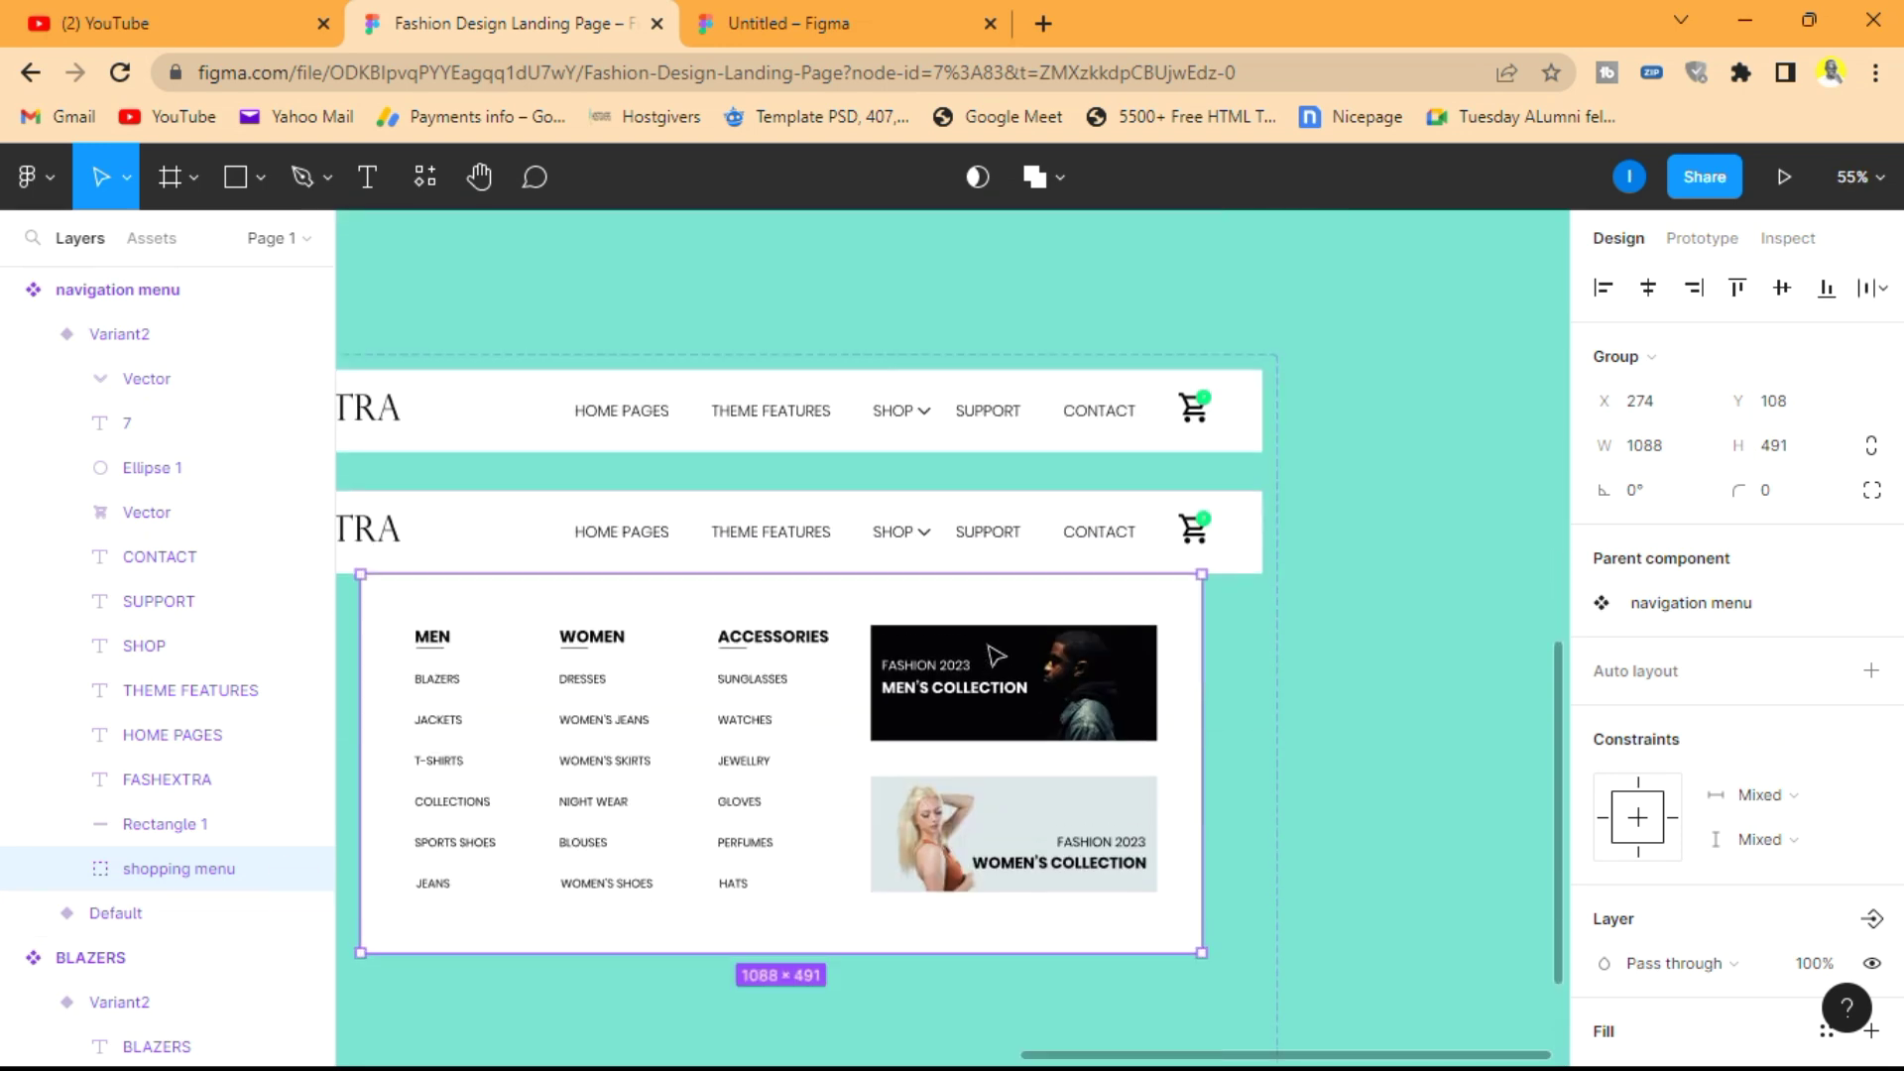
pyautogui.hscroll(-3, 994, 655)
pyautogui.moveTo(950, 636); pyautogui.dragTo(956, 628)
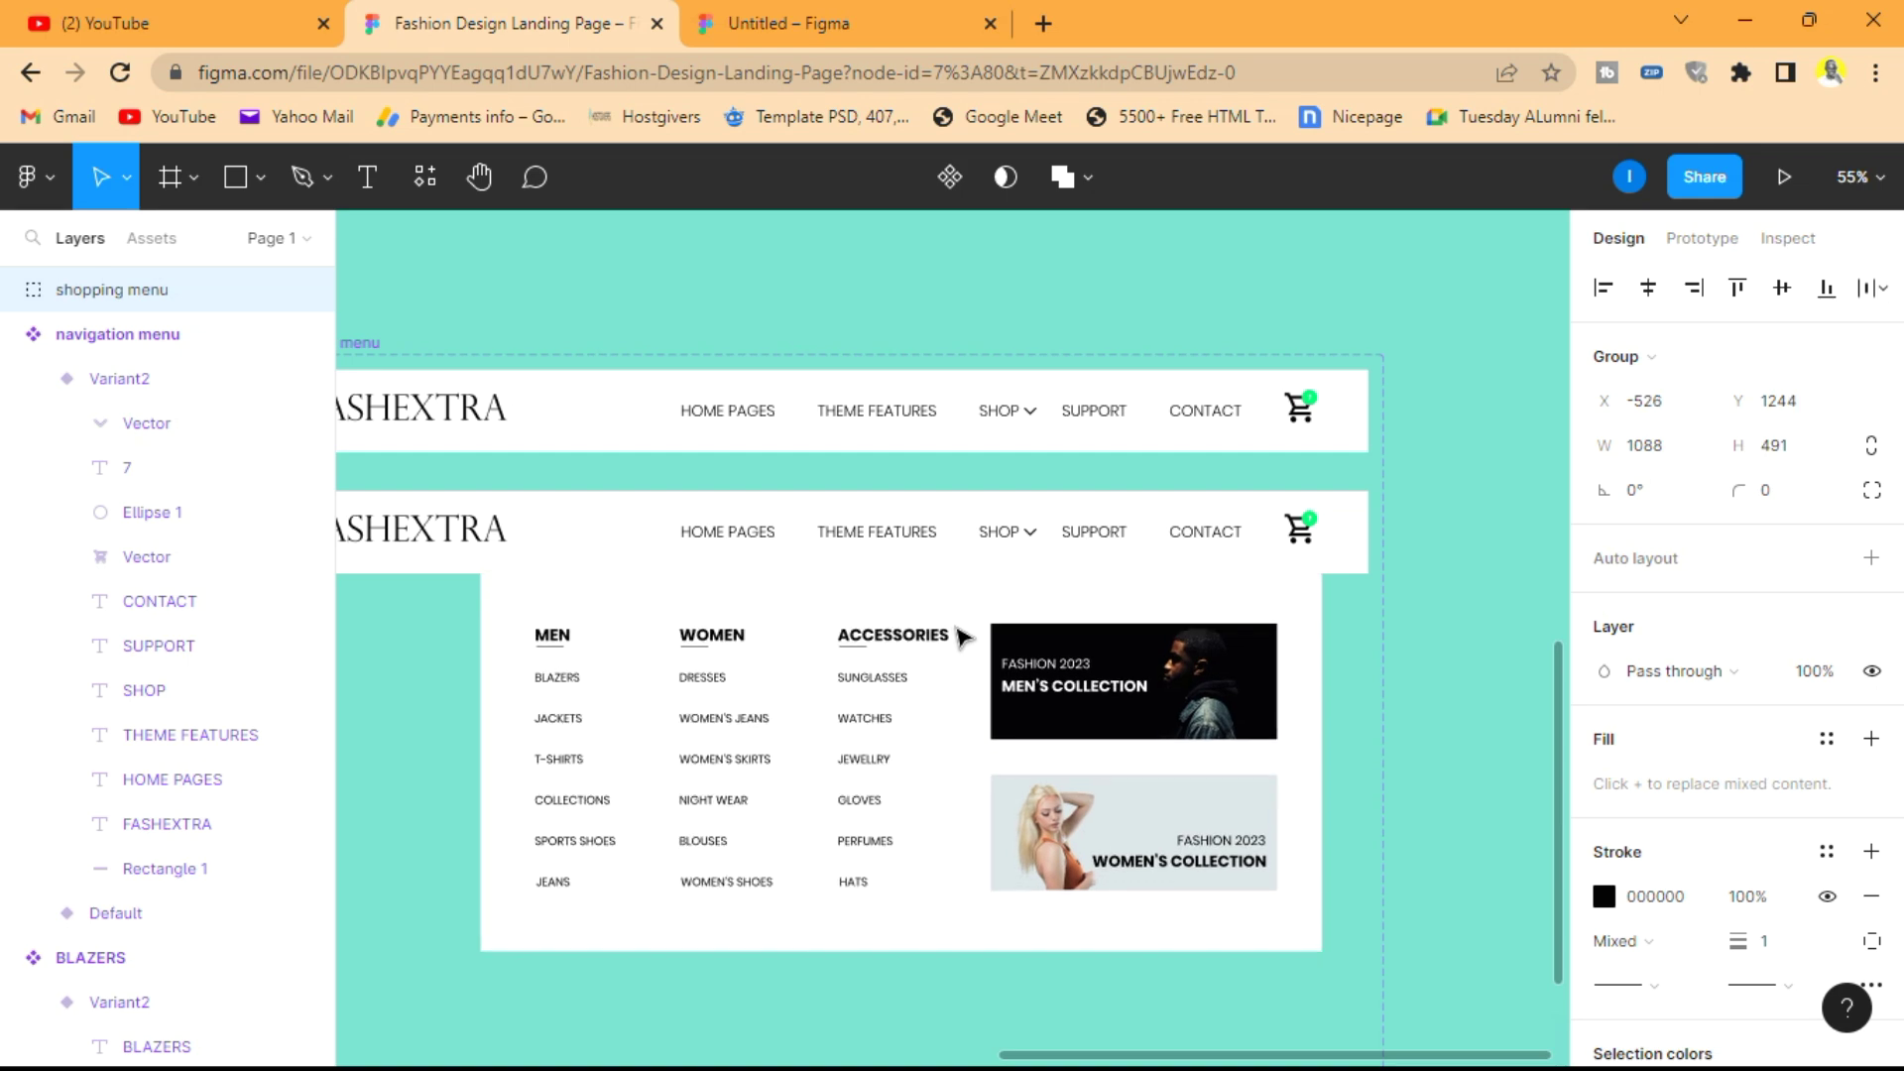
# - Set the rotation of the SHOP arrow in Variant2 to 90° so it points upward
pyautogui.scroll(4, 1031, 538)
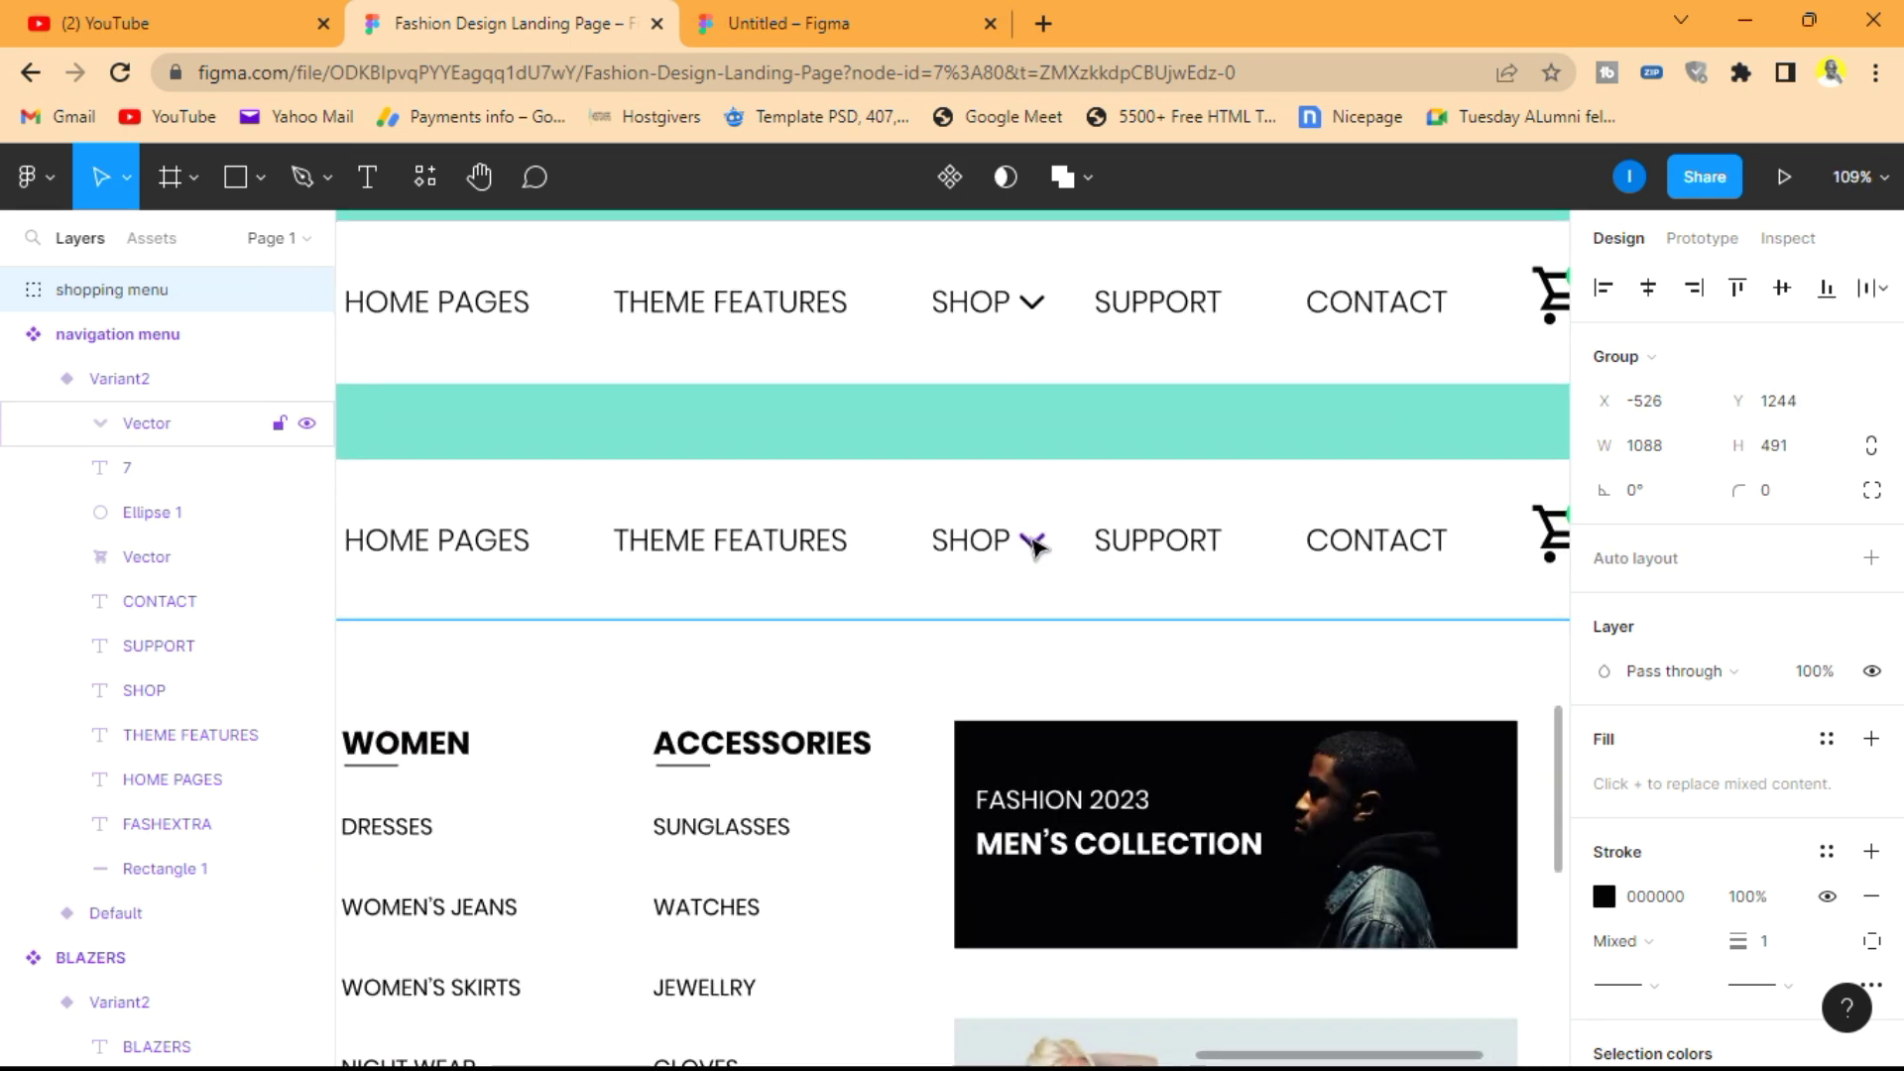
pyautogui.click(1069, 402)
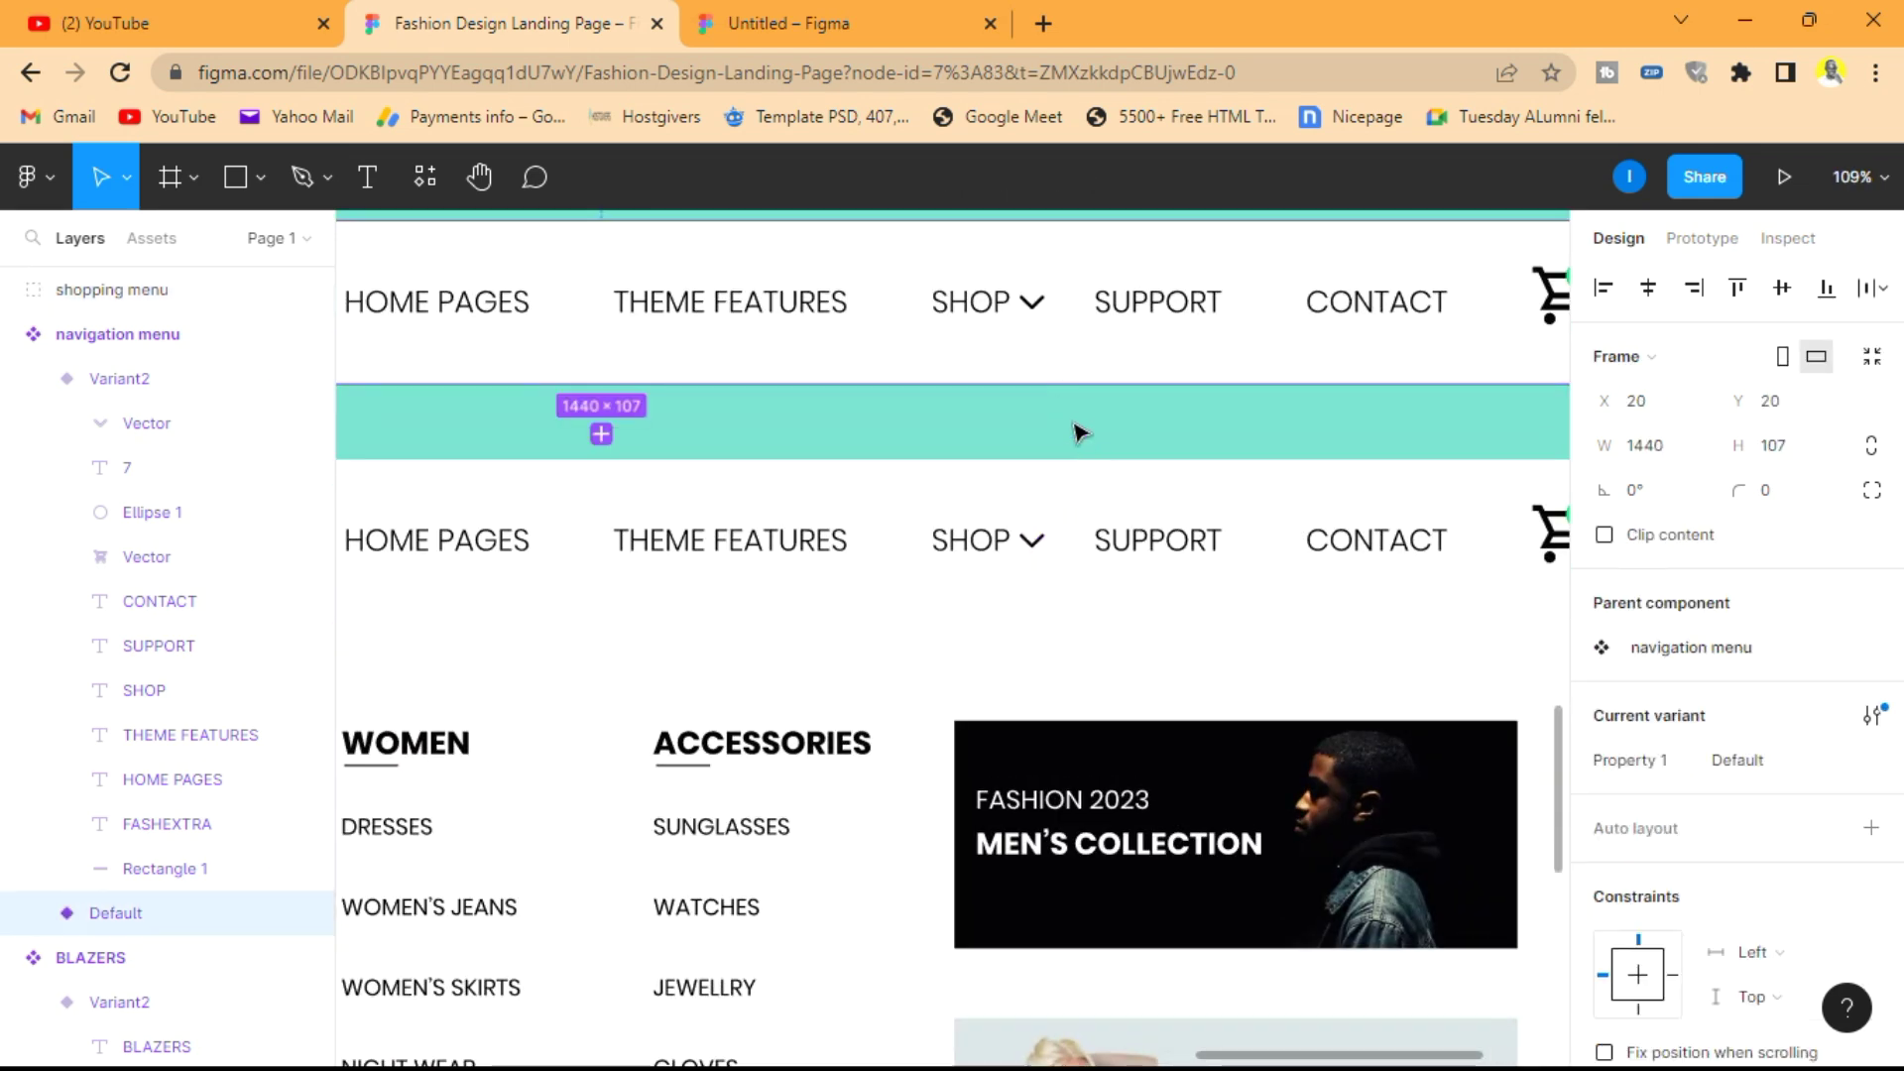
pyautogui.scroll(3, 1055, 480)
pyautogui.click(1029, 578)
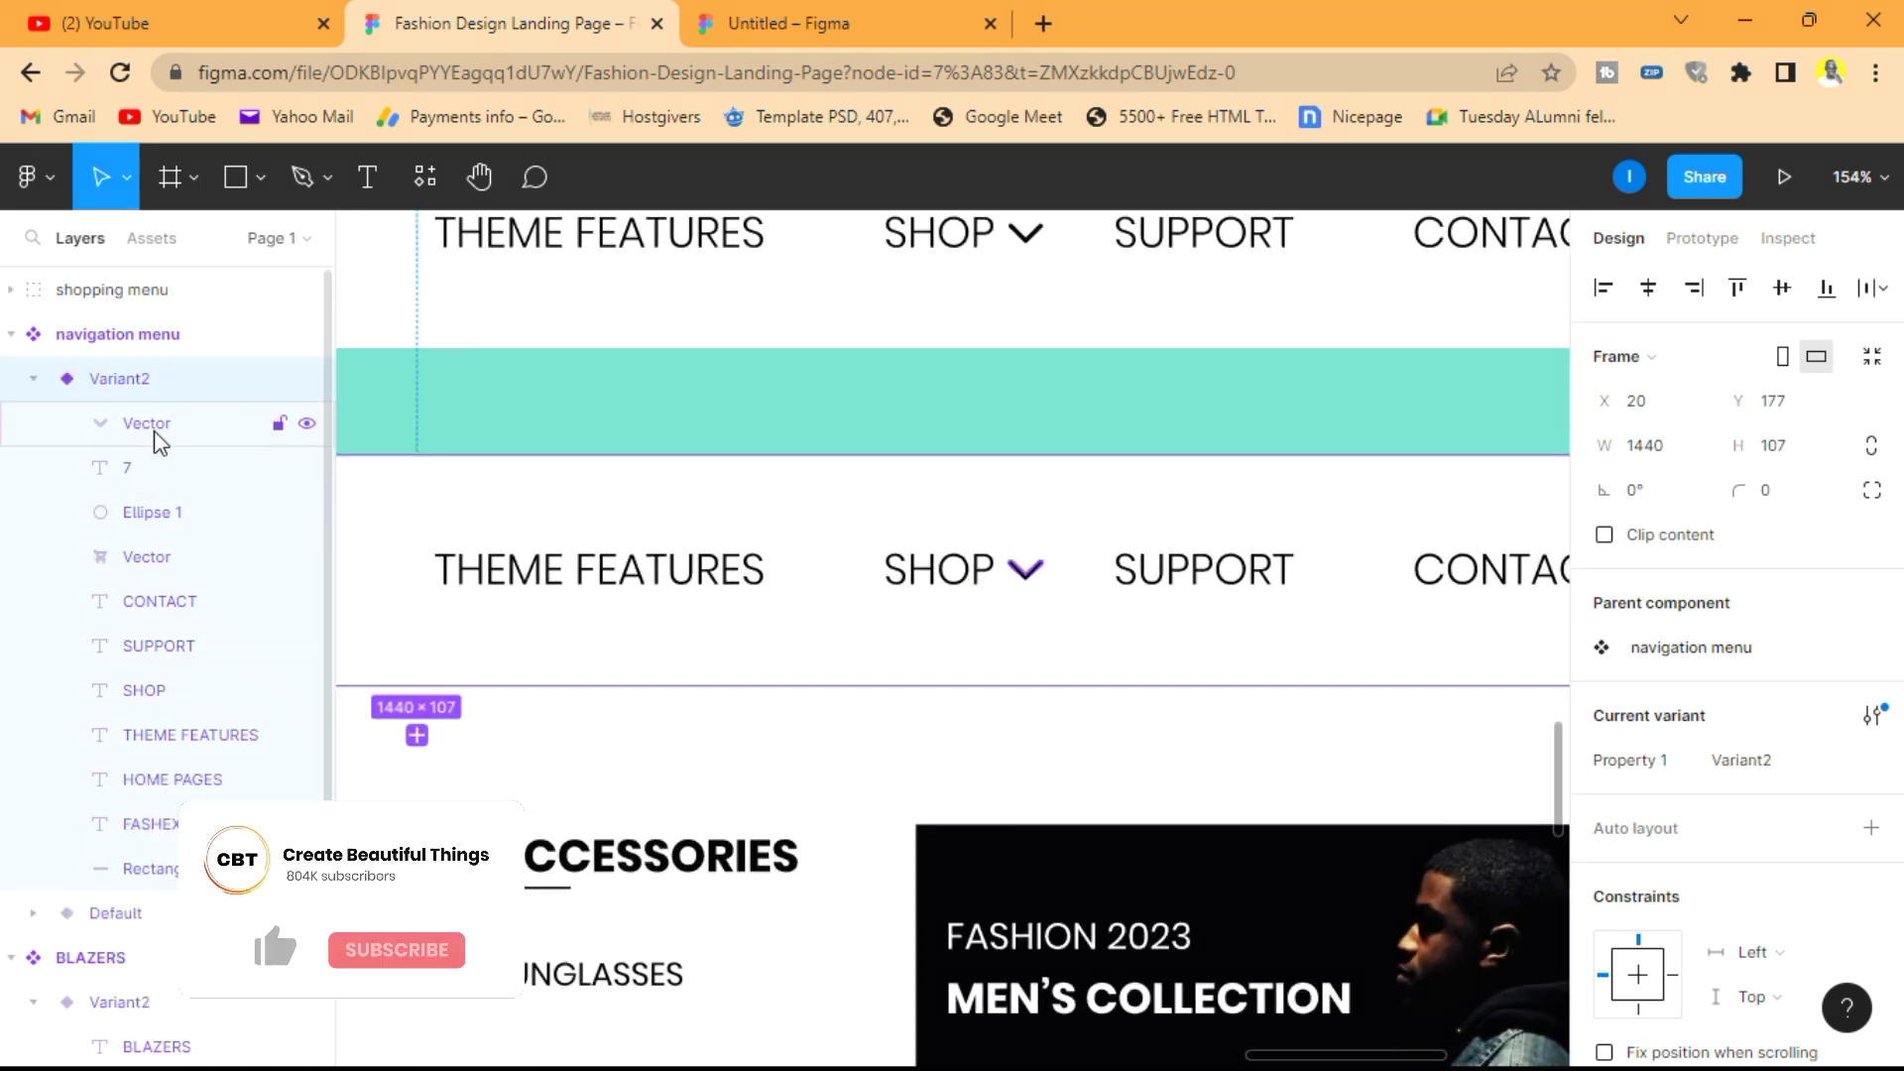
pyautogui.click(157, 437)
pyautogui.click(1683, 462)
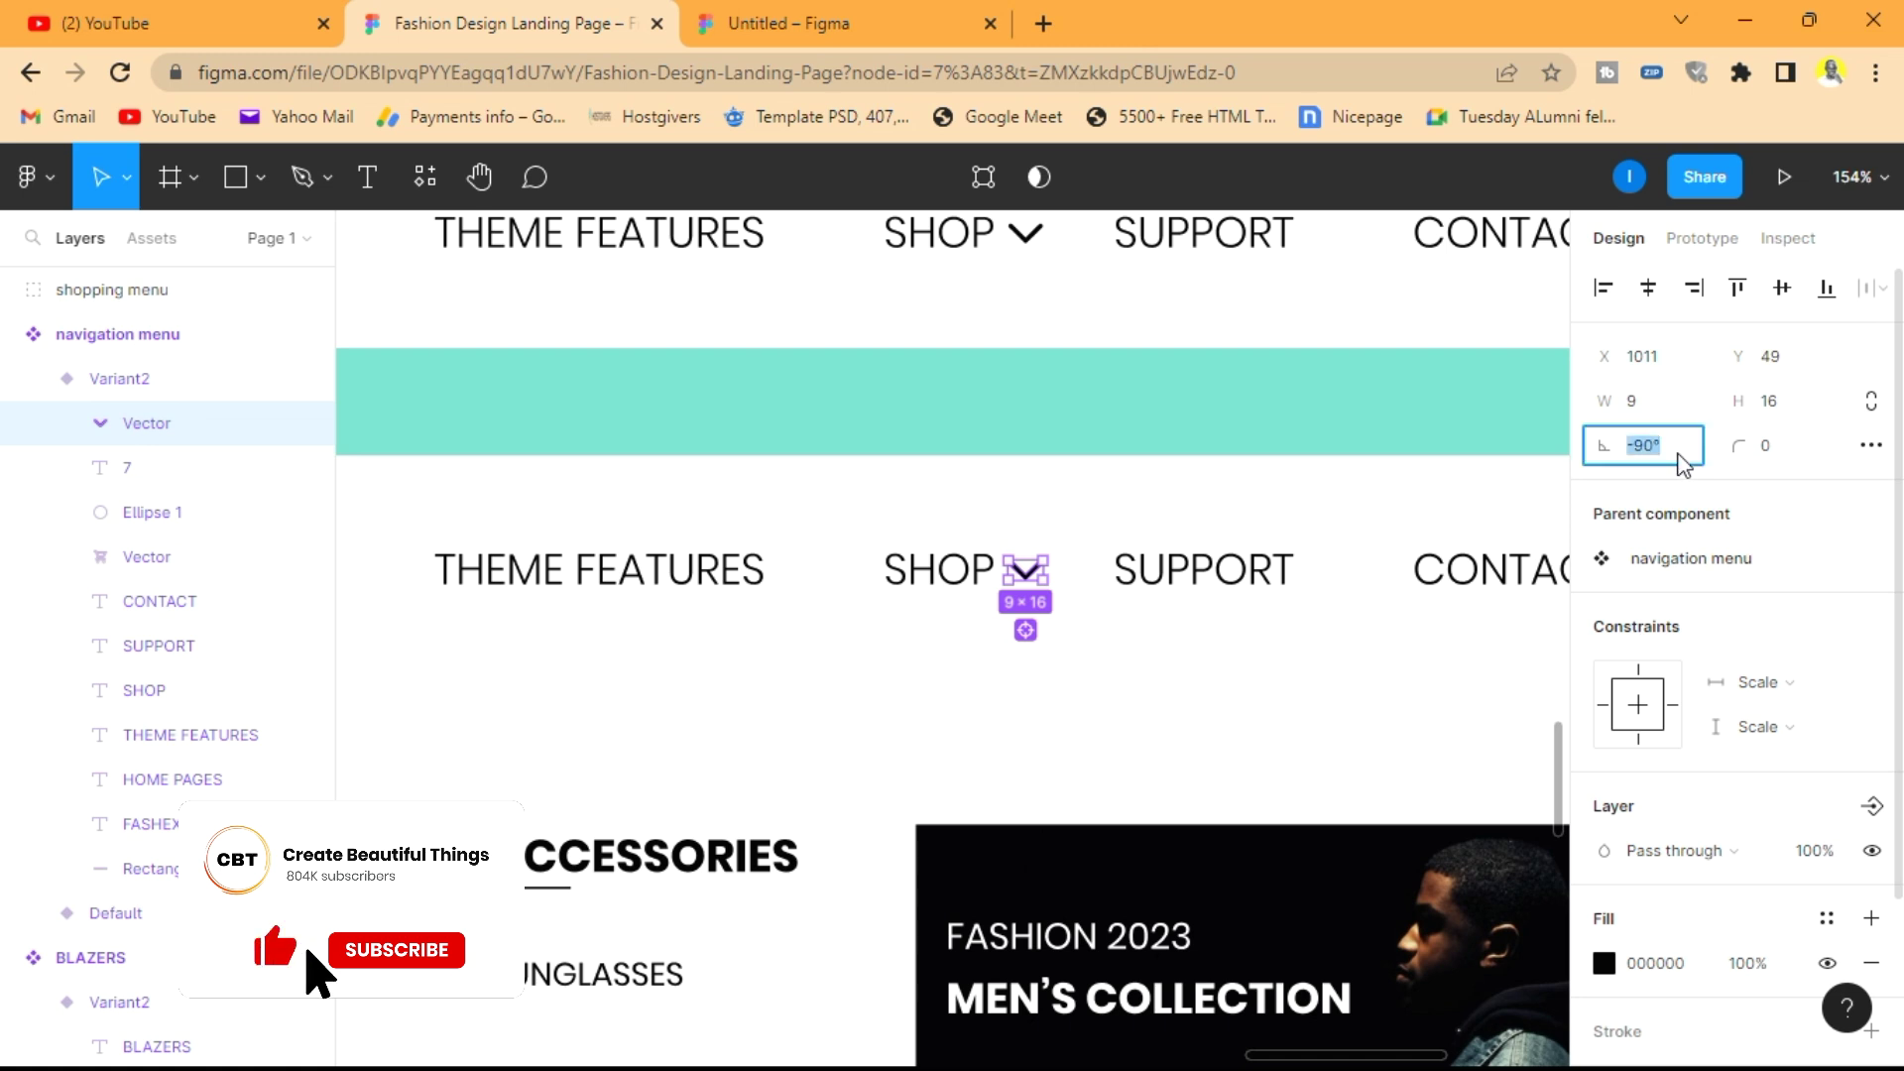
pyautogui.write('90')
pyautogui.press('Return')
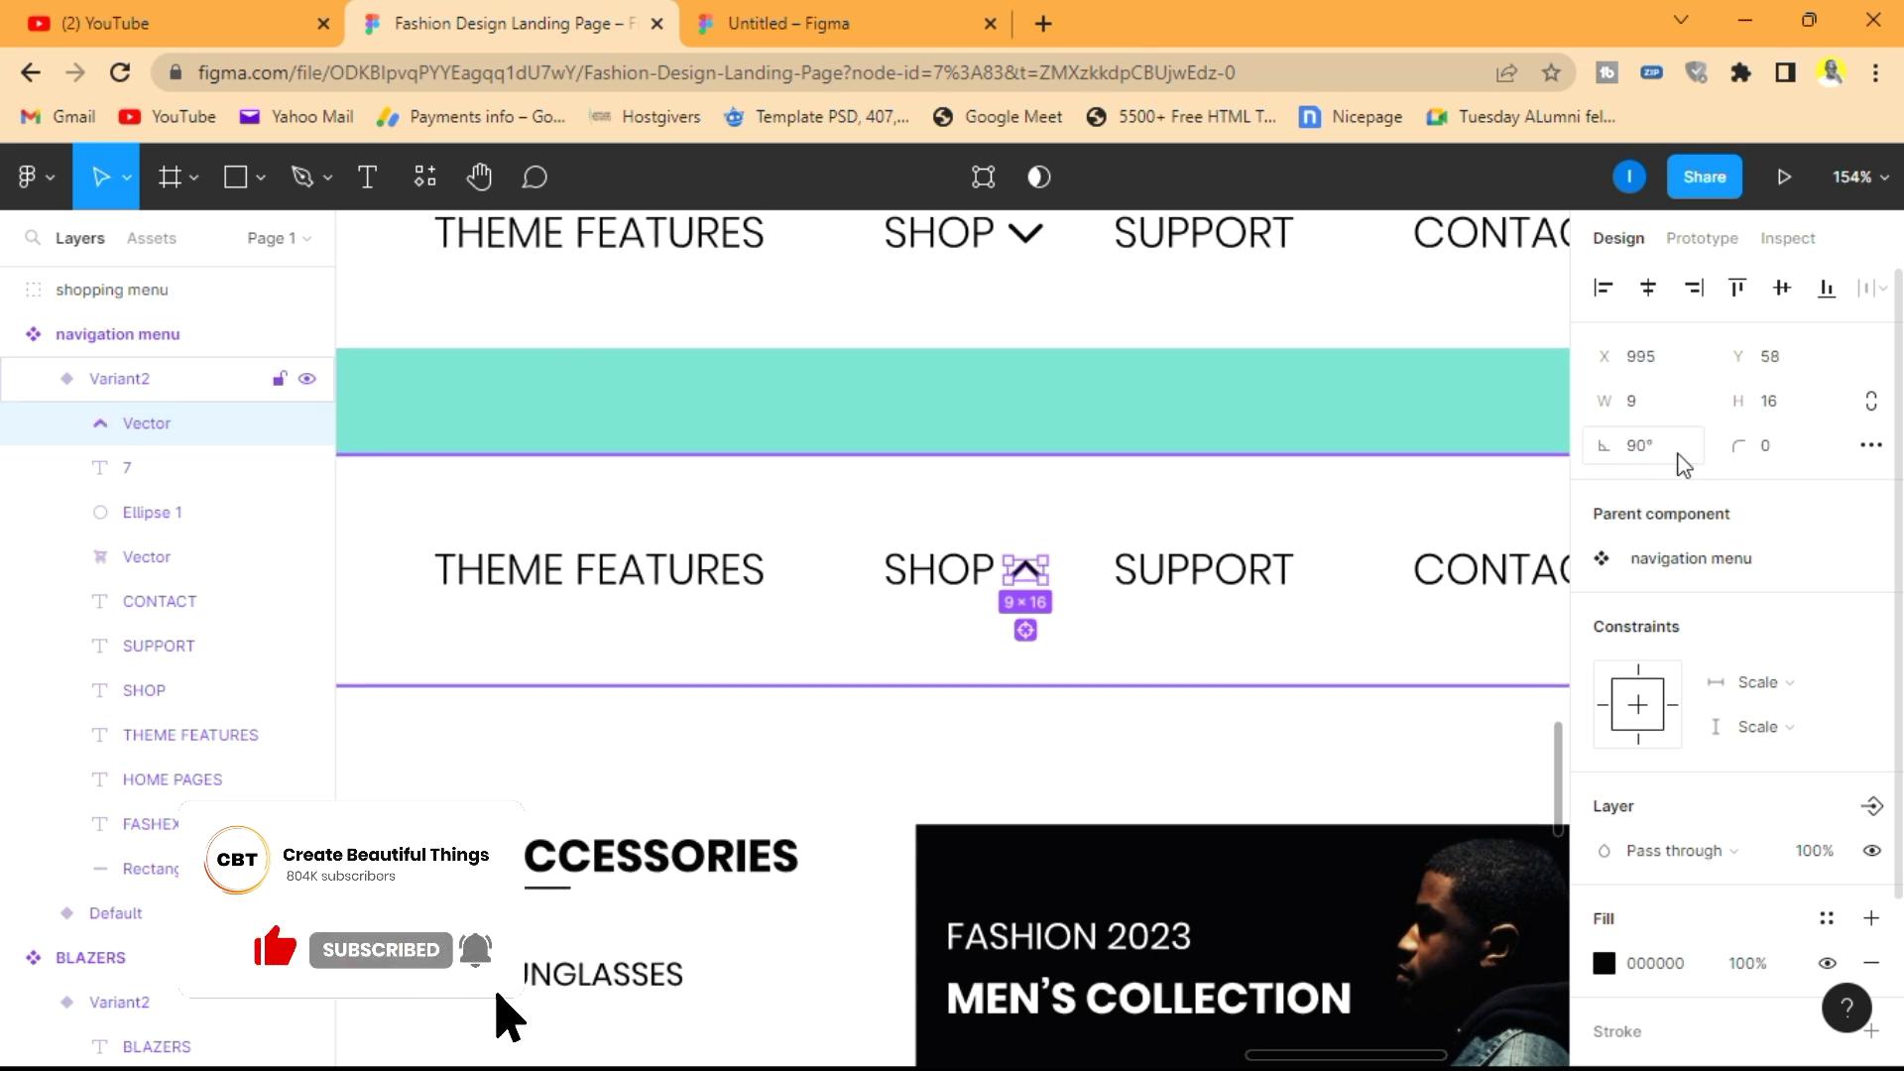
pyautogui.click(1116, 394)
# - Add a prototype click interaction to the whole Default header variant
pyautogui.keyDown('ctrl'); pyautogui.scroll(-6, 1184, 416); pyautogui.keyUp('ctrl')
pyautogui.keyDown('ctrl'); pyautogui.scroll(-3, 1188, 418); pyautogui.keyUp('ctrl')
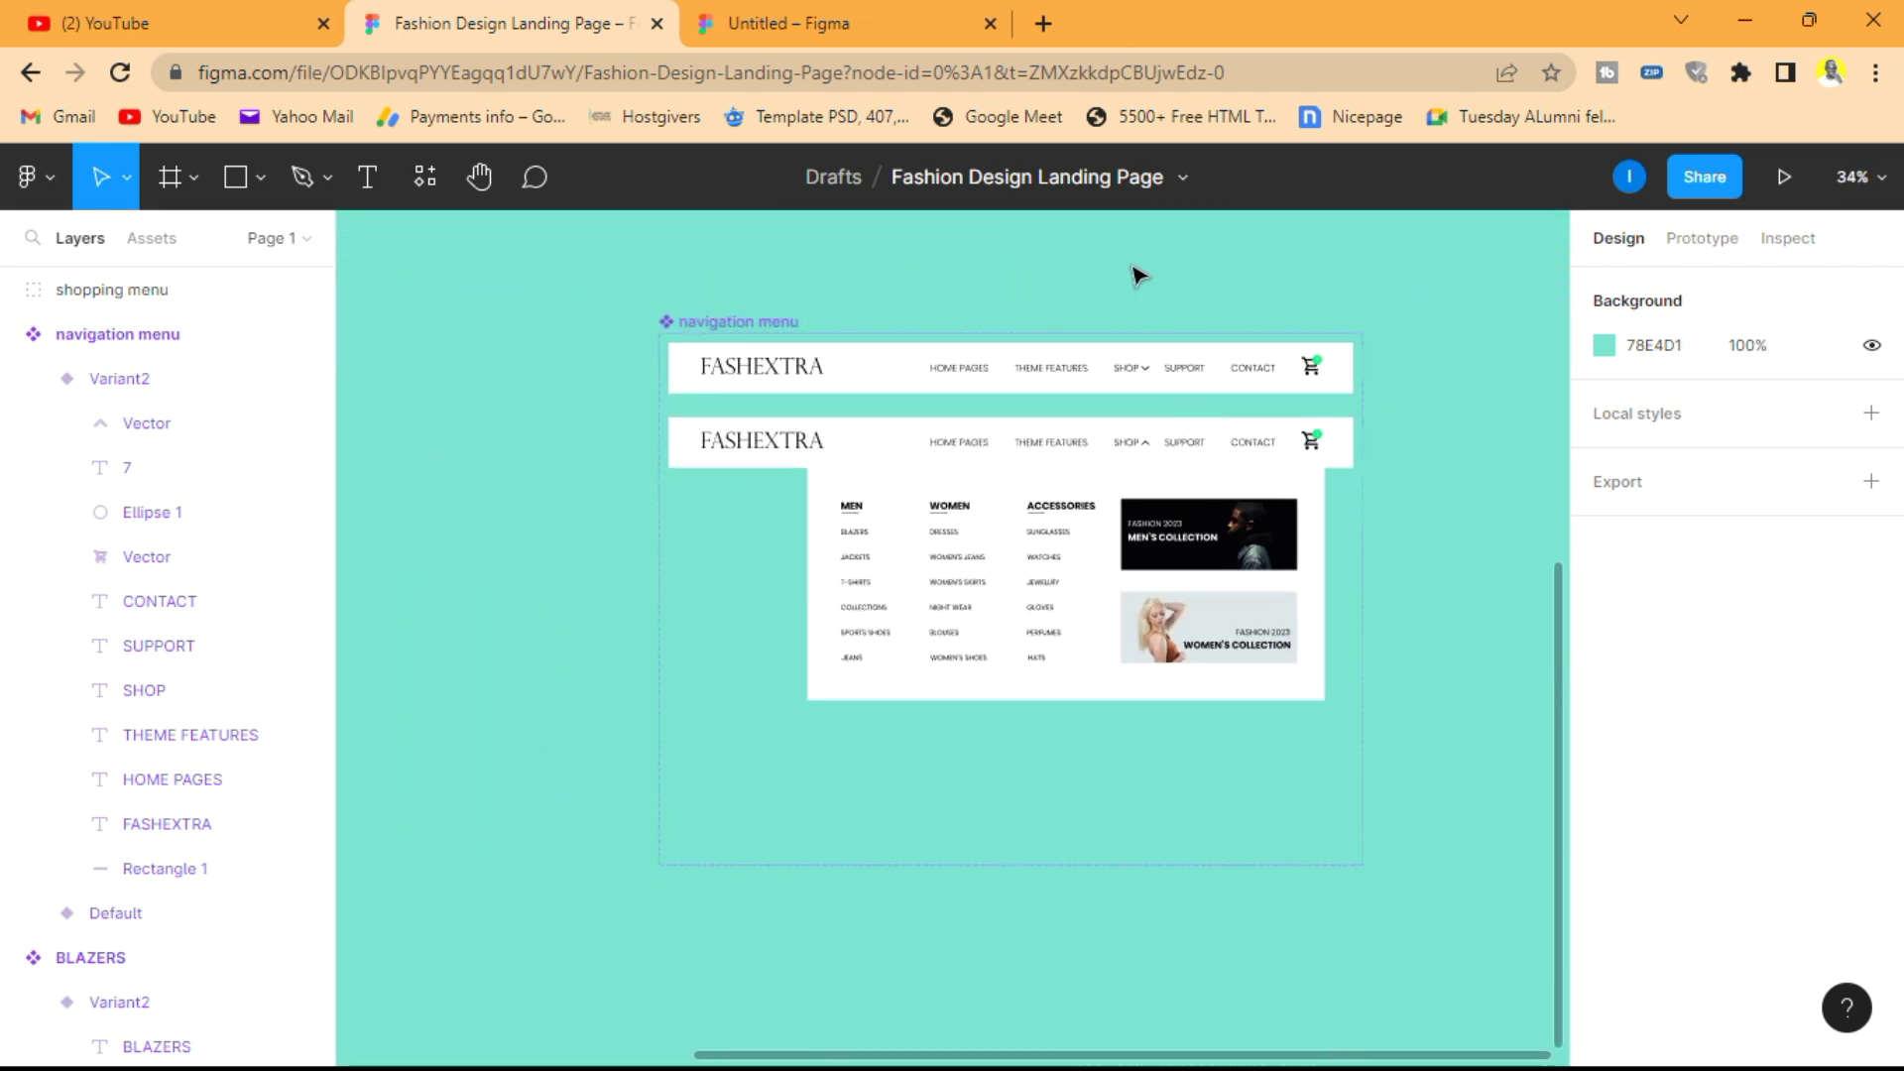
pyautogui.keyDown('ctrl'); pyautogui.scroll(3, 1138, 275); pyautogui.keyUp('ctrl')
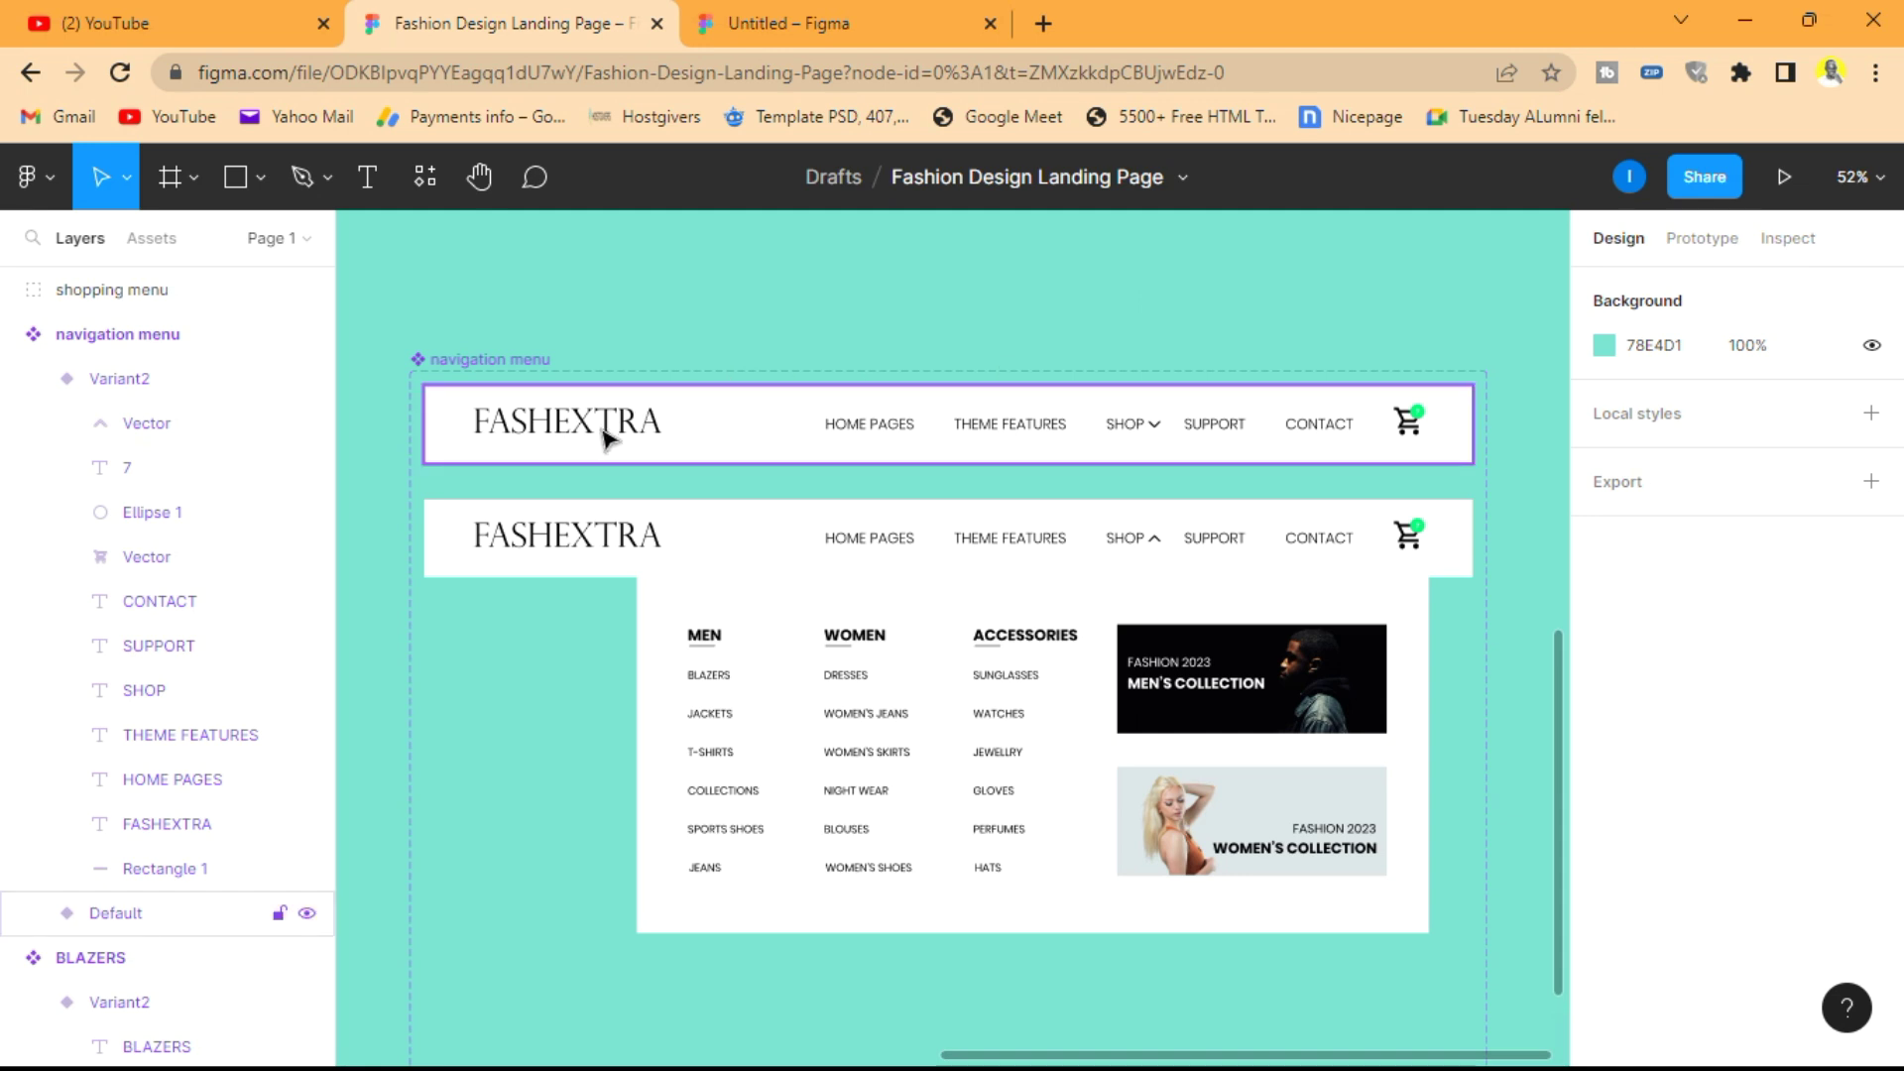
pyautogui.click(1159, 442)
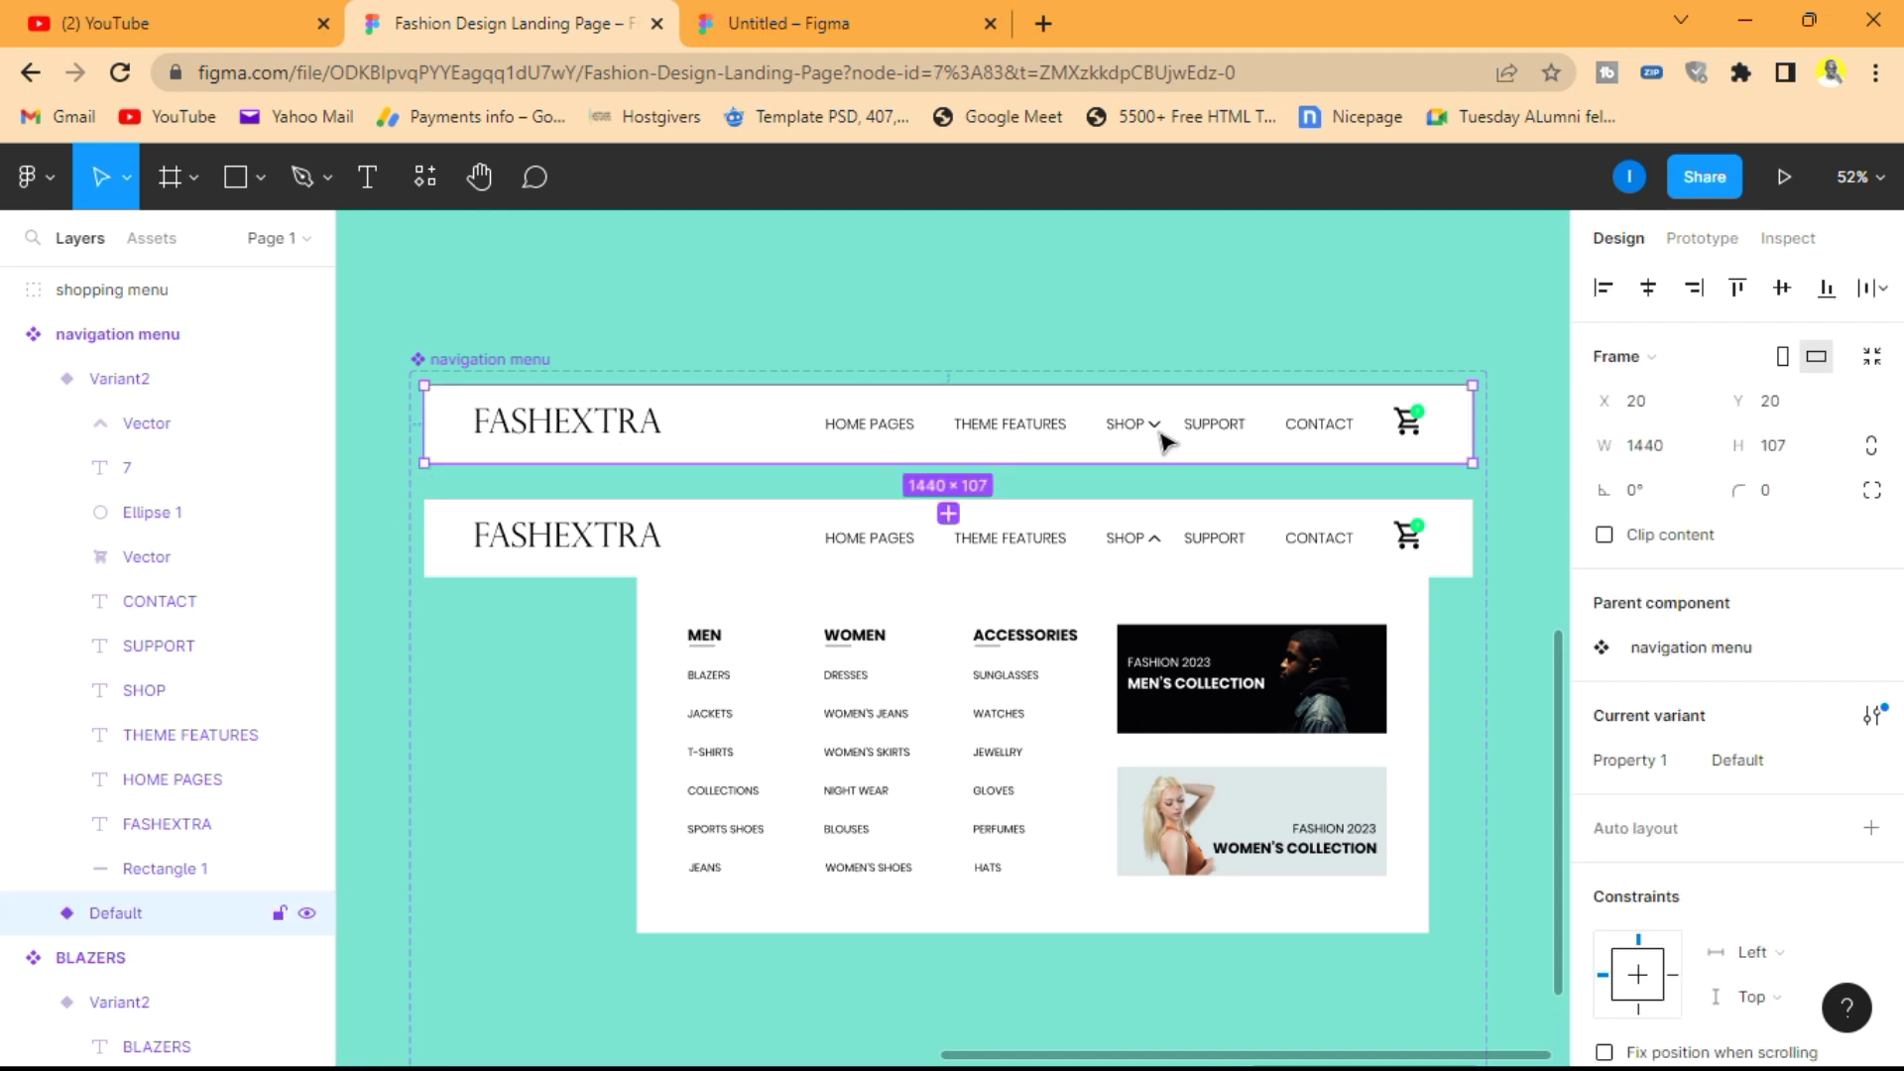
pyautogui.click(1702, 239)
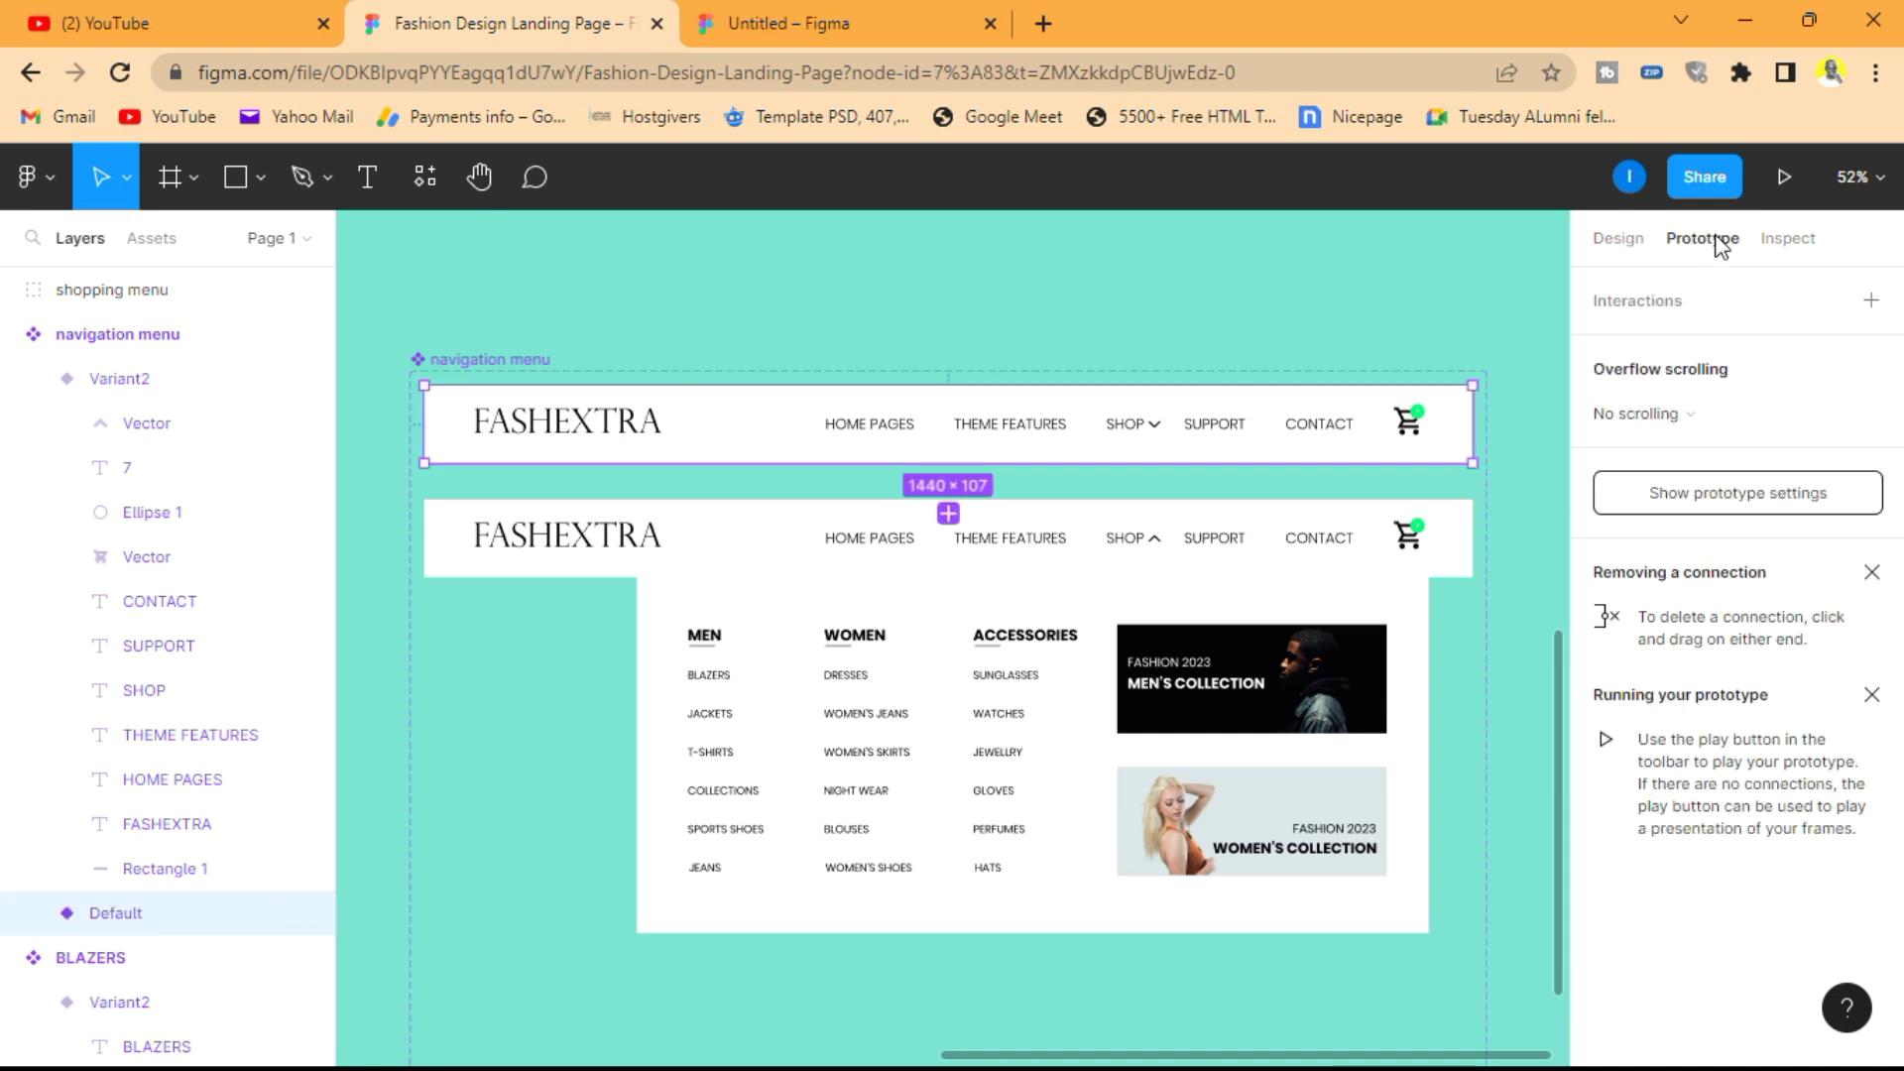
pyautogui.click(1871, 301)
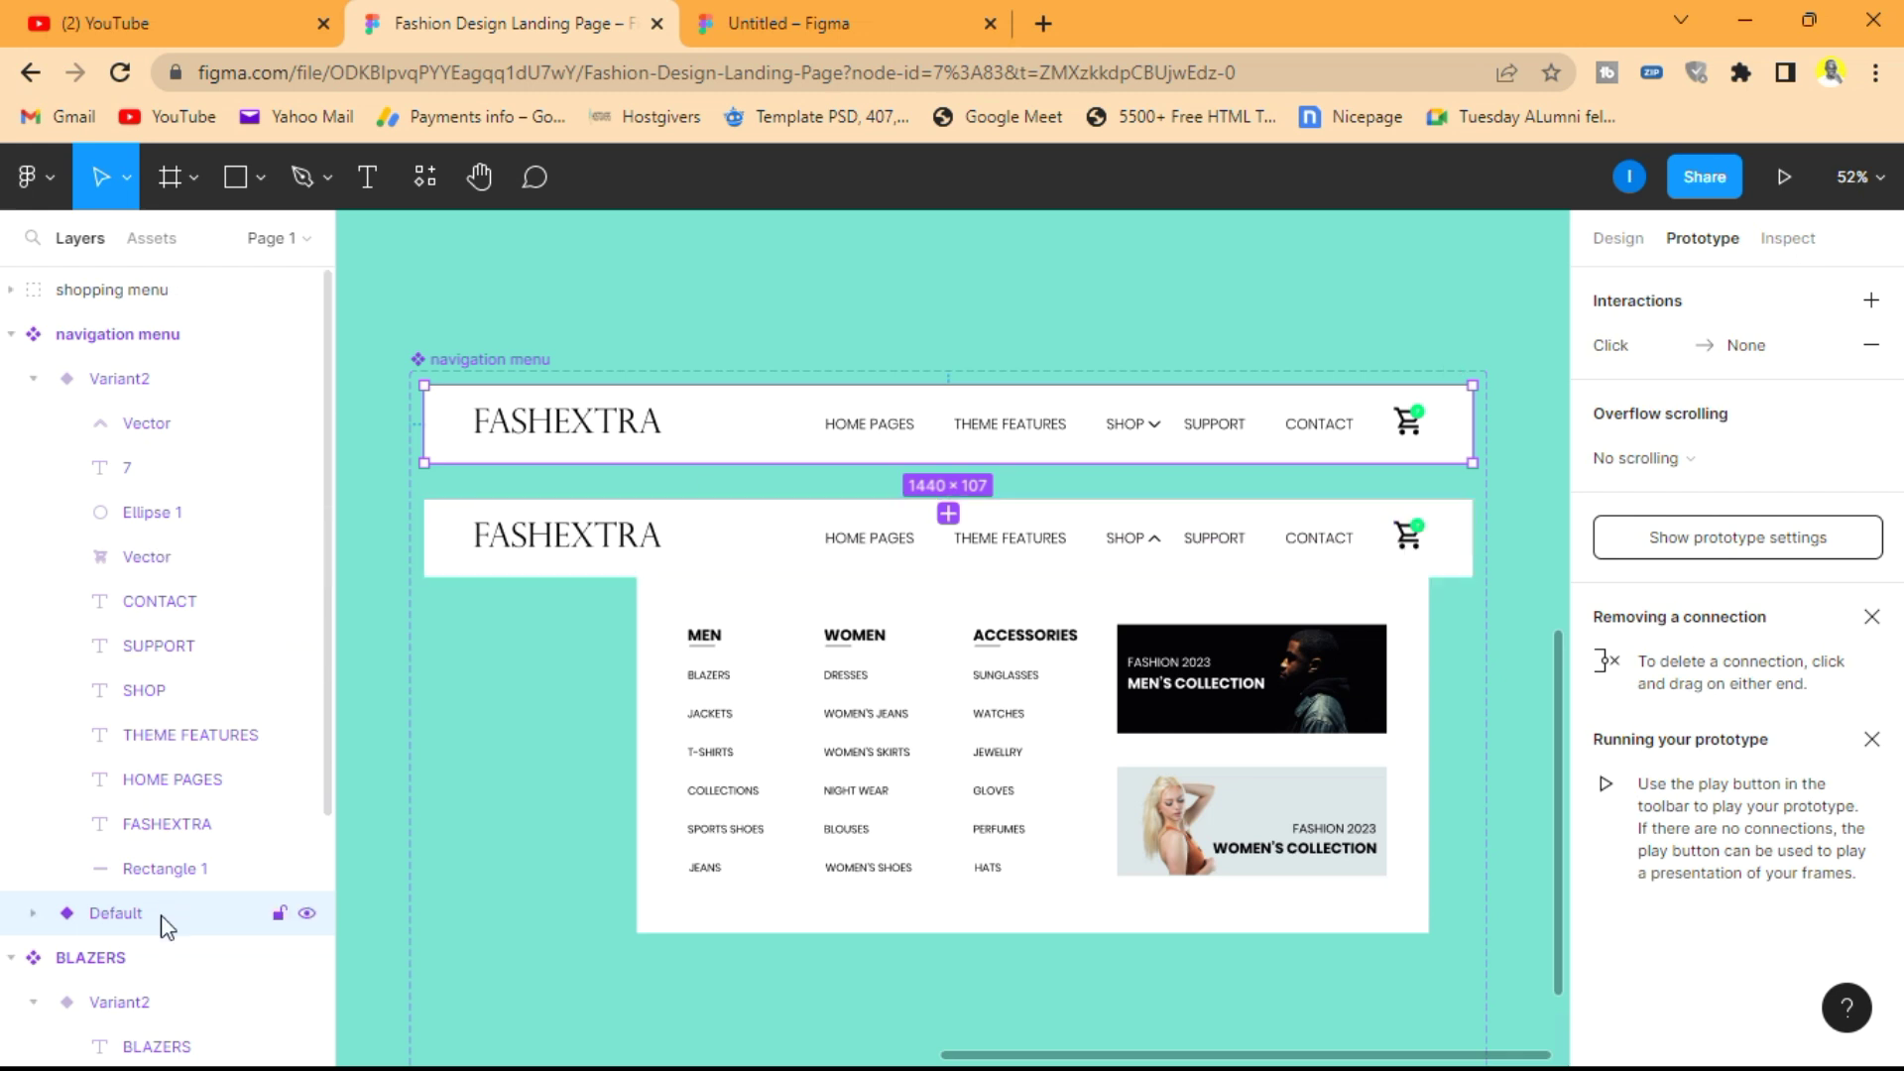
# - Add a click interaction to the SHOP text and its arrow together in the Default variant
pyautogui.click(35, 913)
pyautogui.scroll(-4, 129, 798)
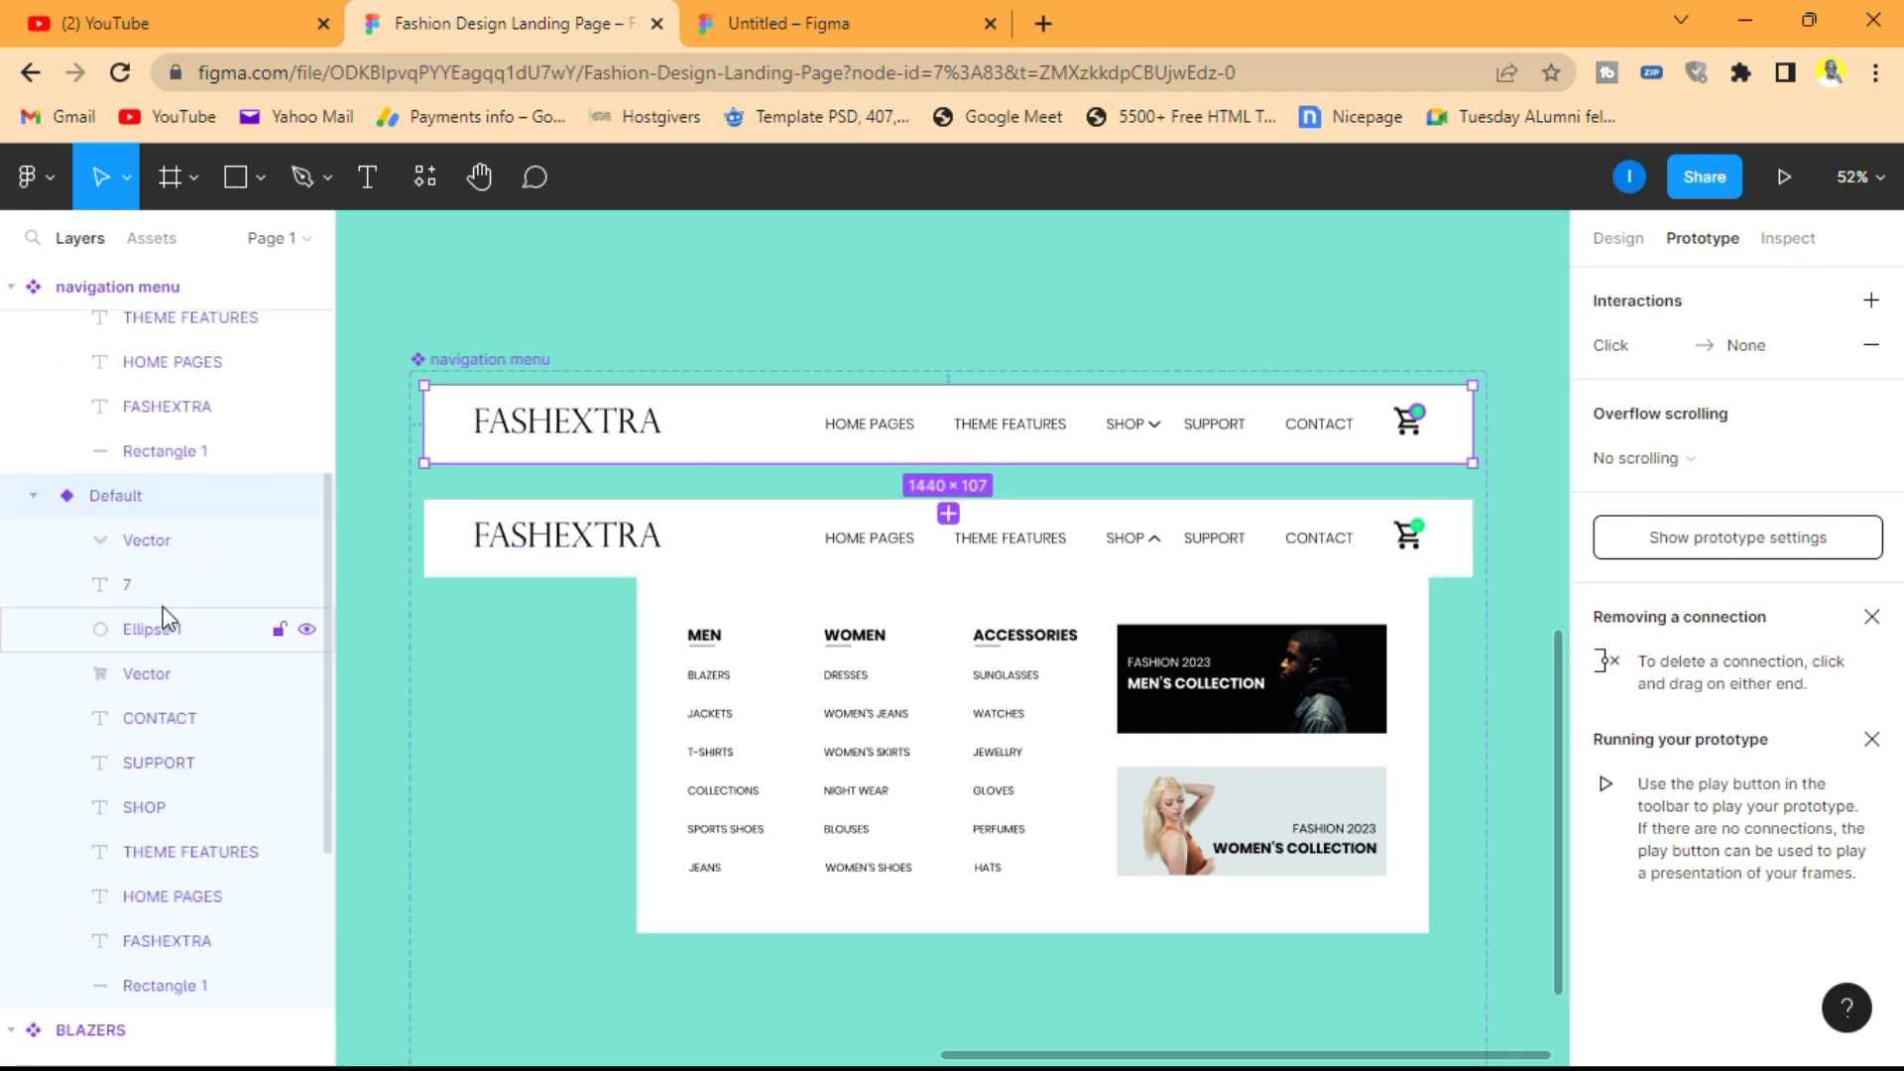
pyautogui.click(166, 542)
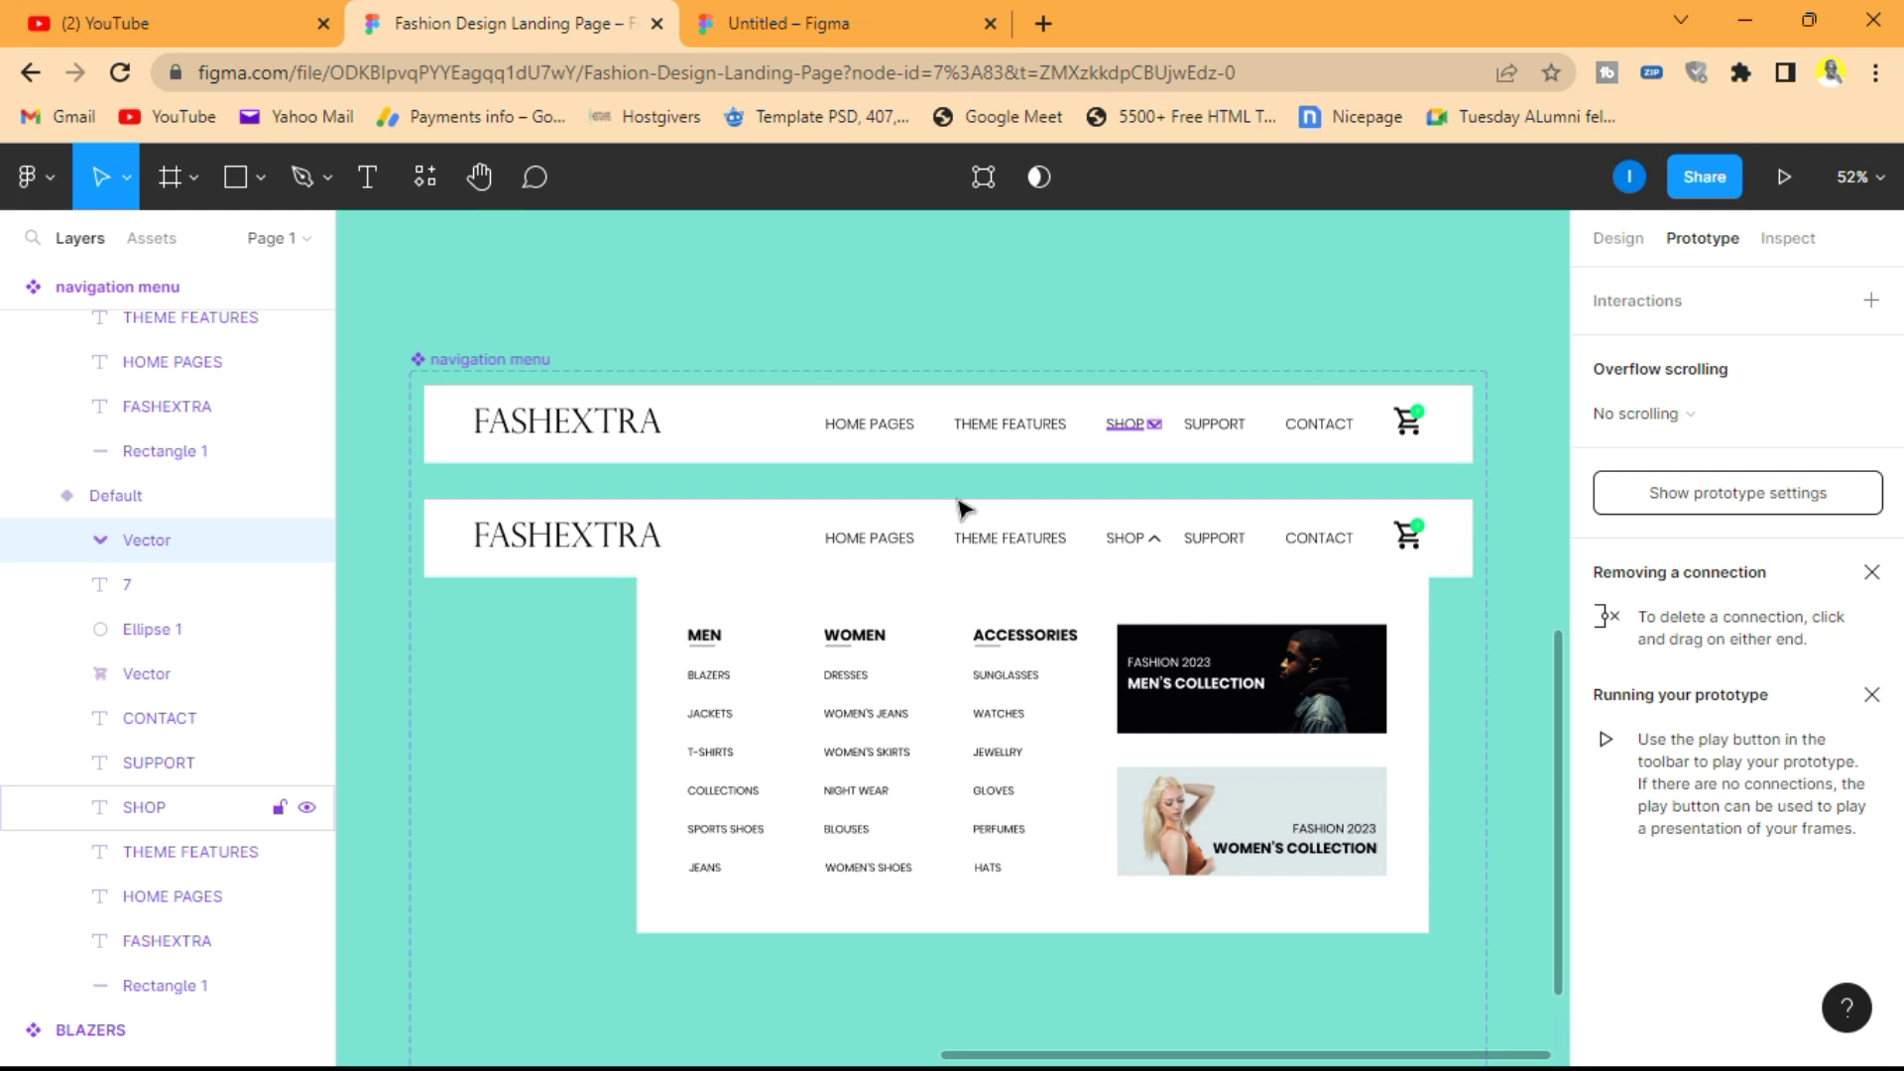
pyautogui.click(157, 800)
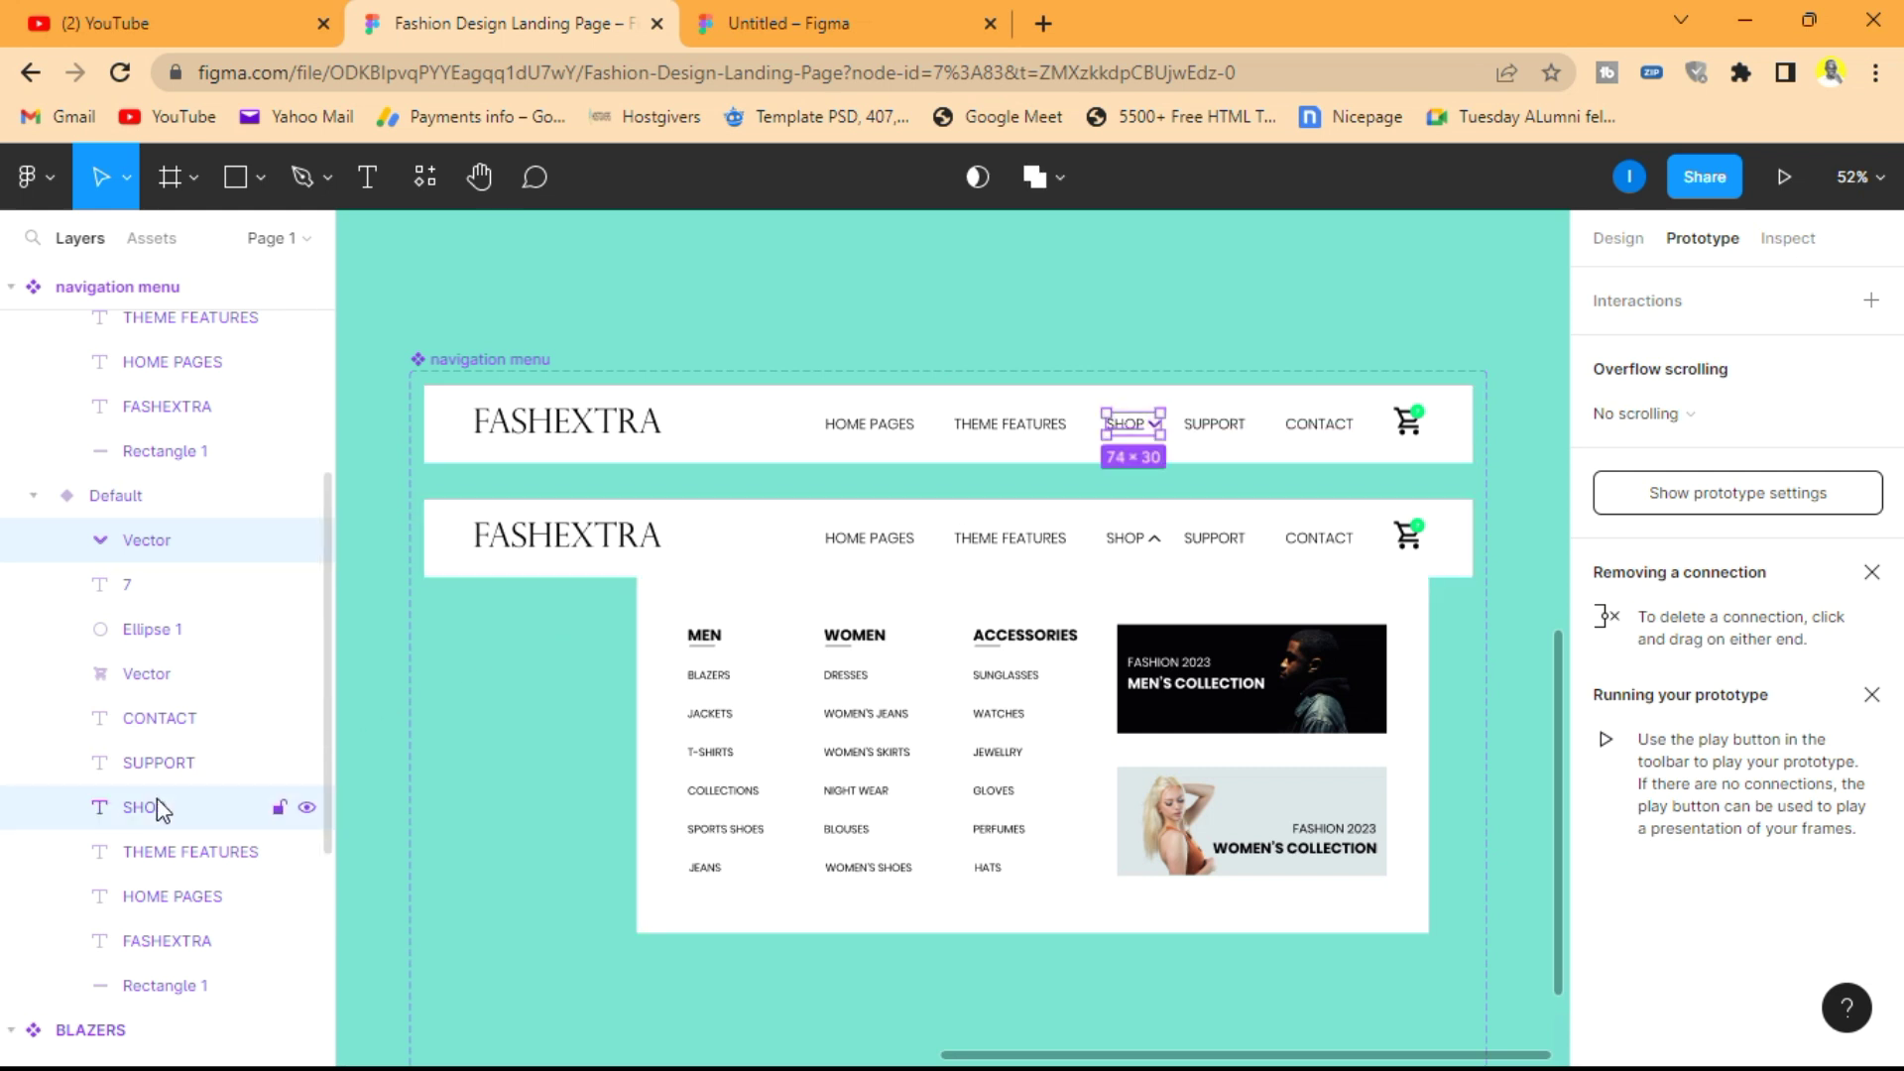
pyautogui.click(1872, 301)
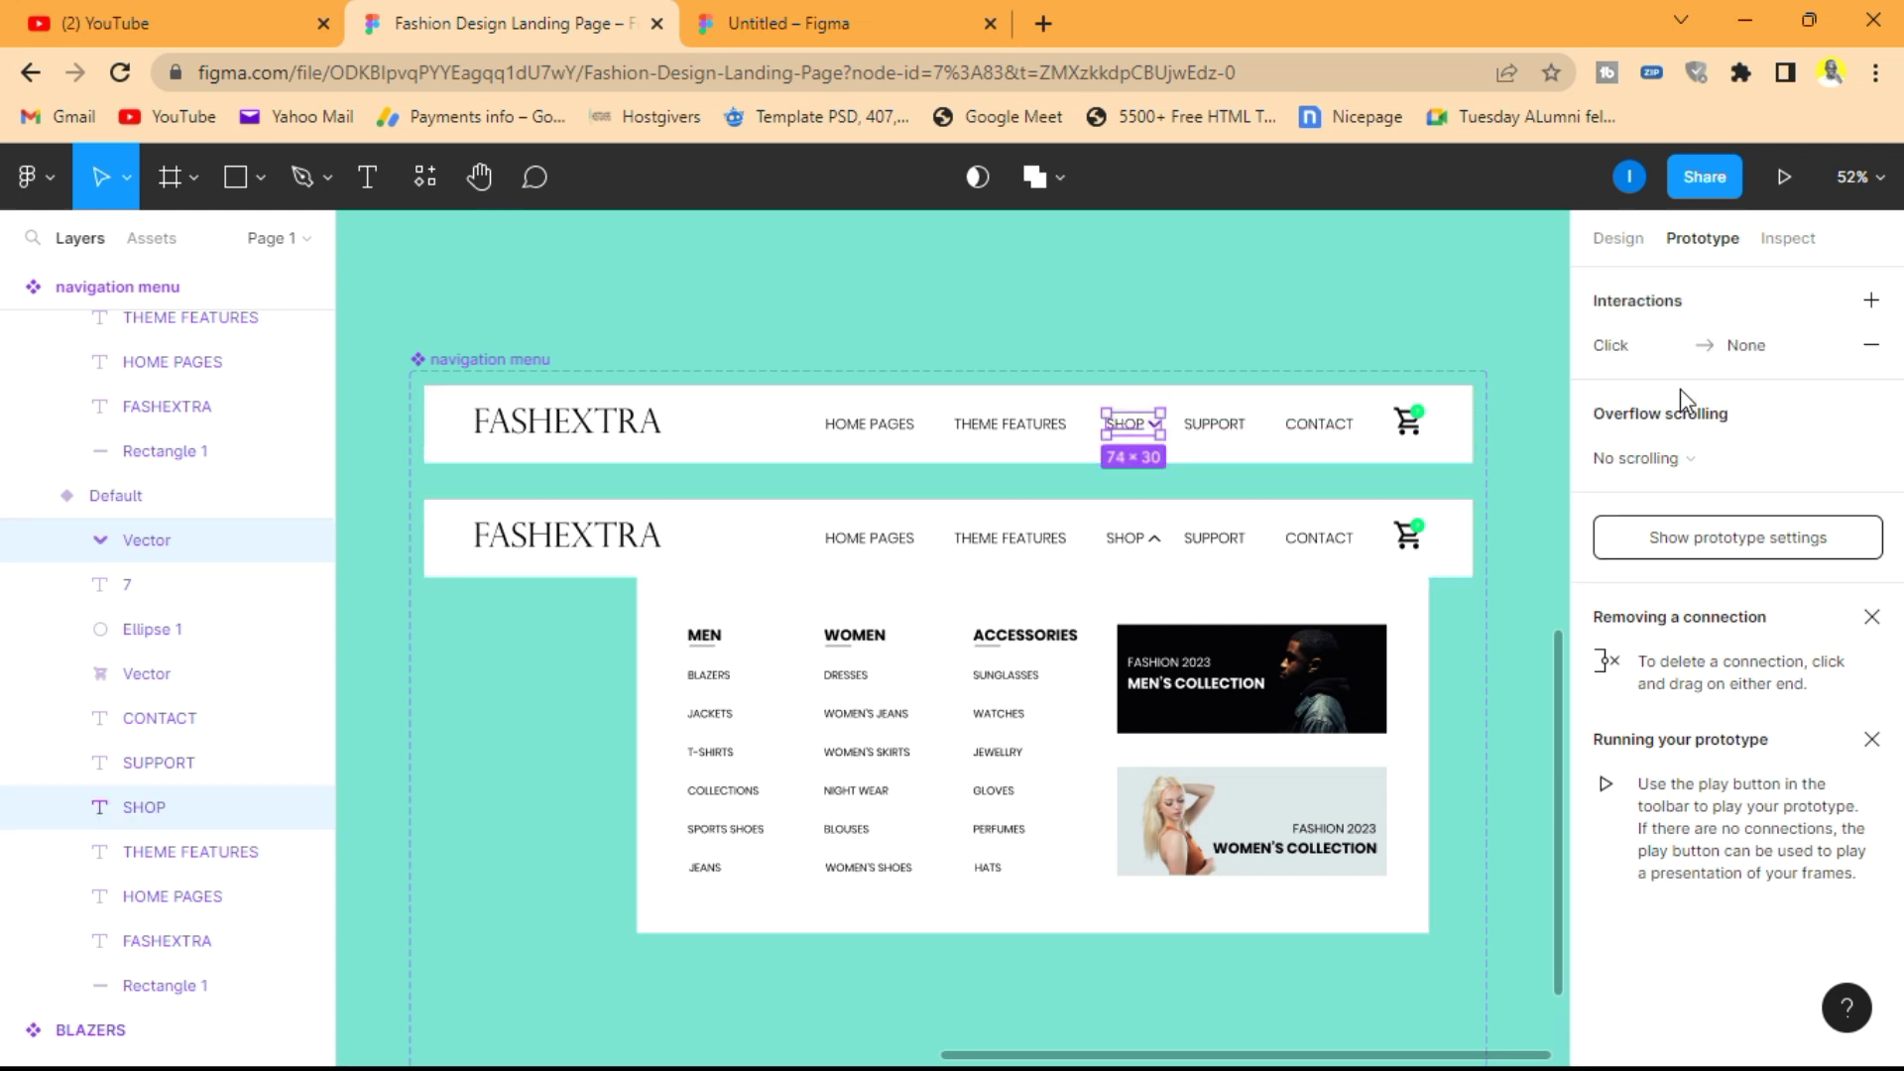
# - Set the click interaction of the Default variant's SHOP text and arrow to change to Variant2
pyautogui.click(1688, 349)
pyautogui.click(1349, 452)
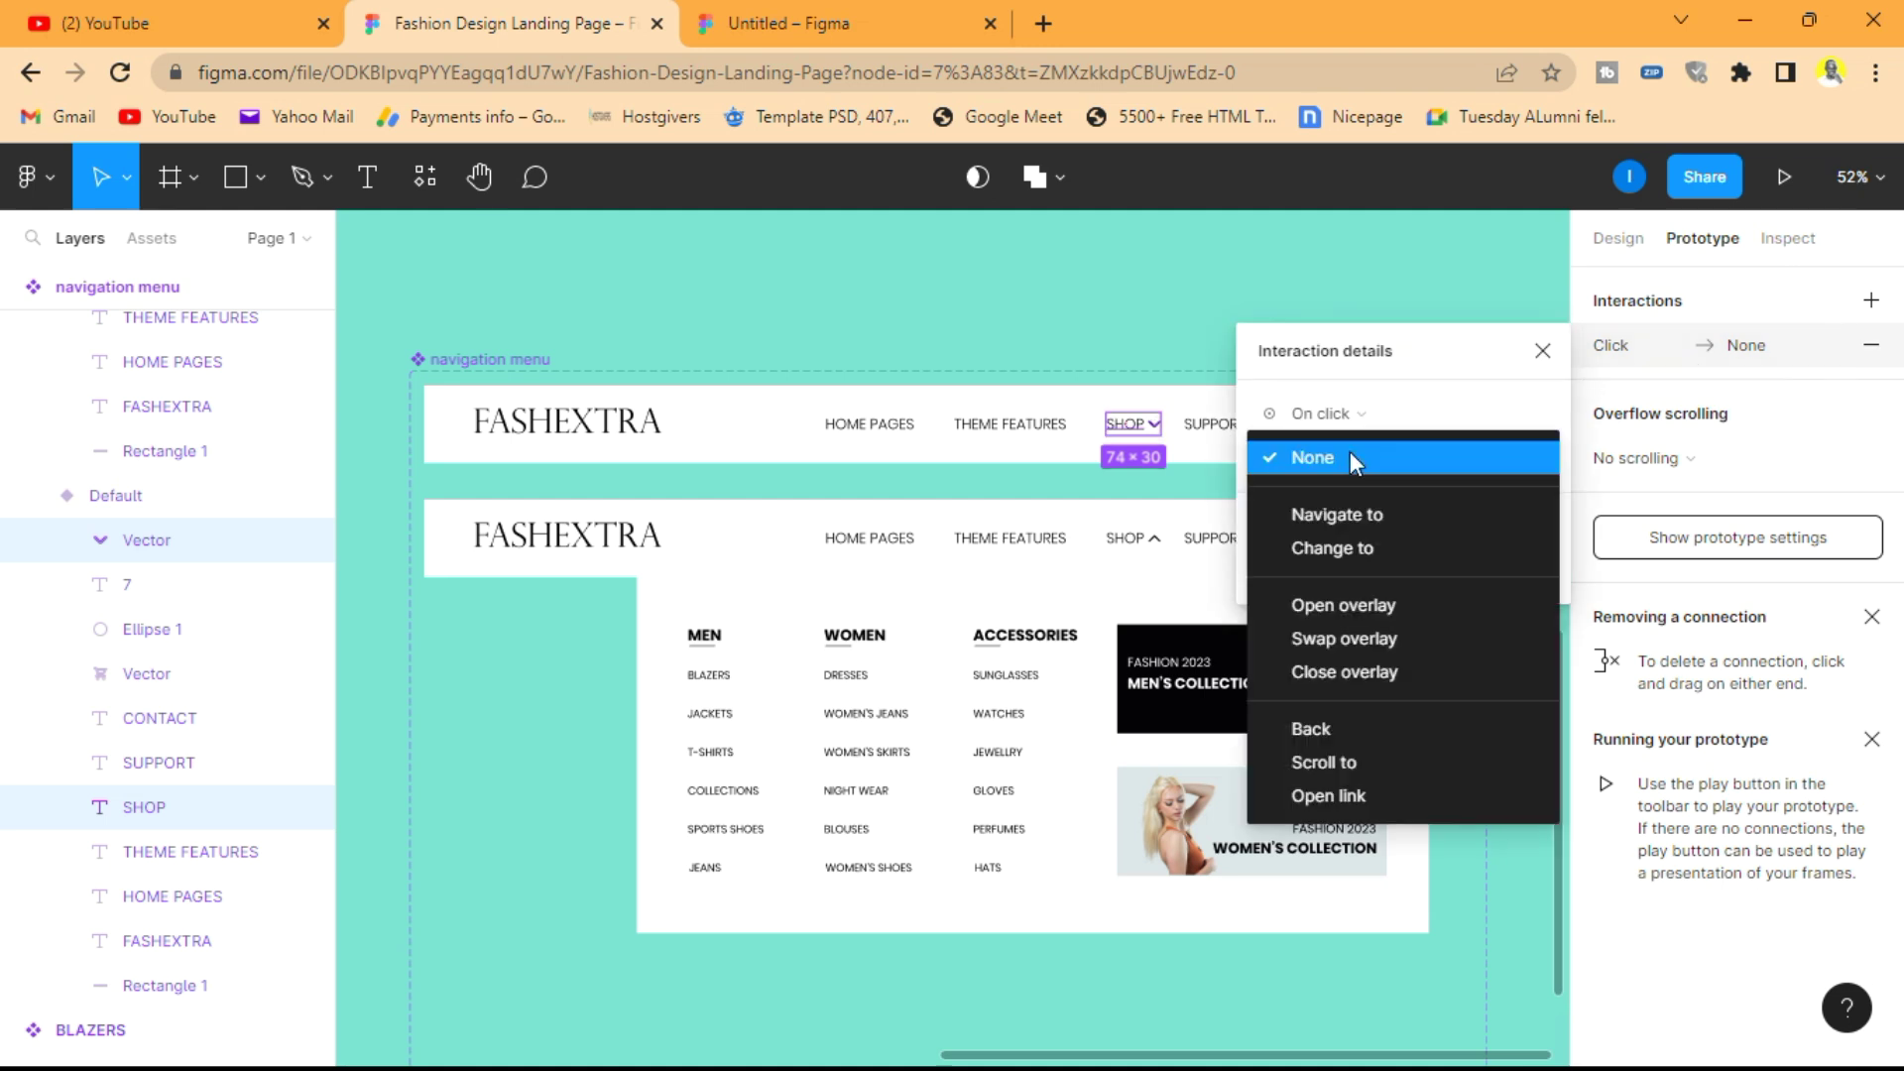
pyautogui.click(1375, 552)
pyautogui.click(1485, 509)
pyautogui.click(1490, 544)
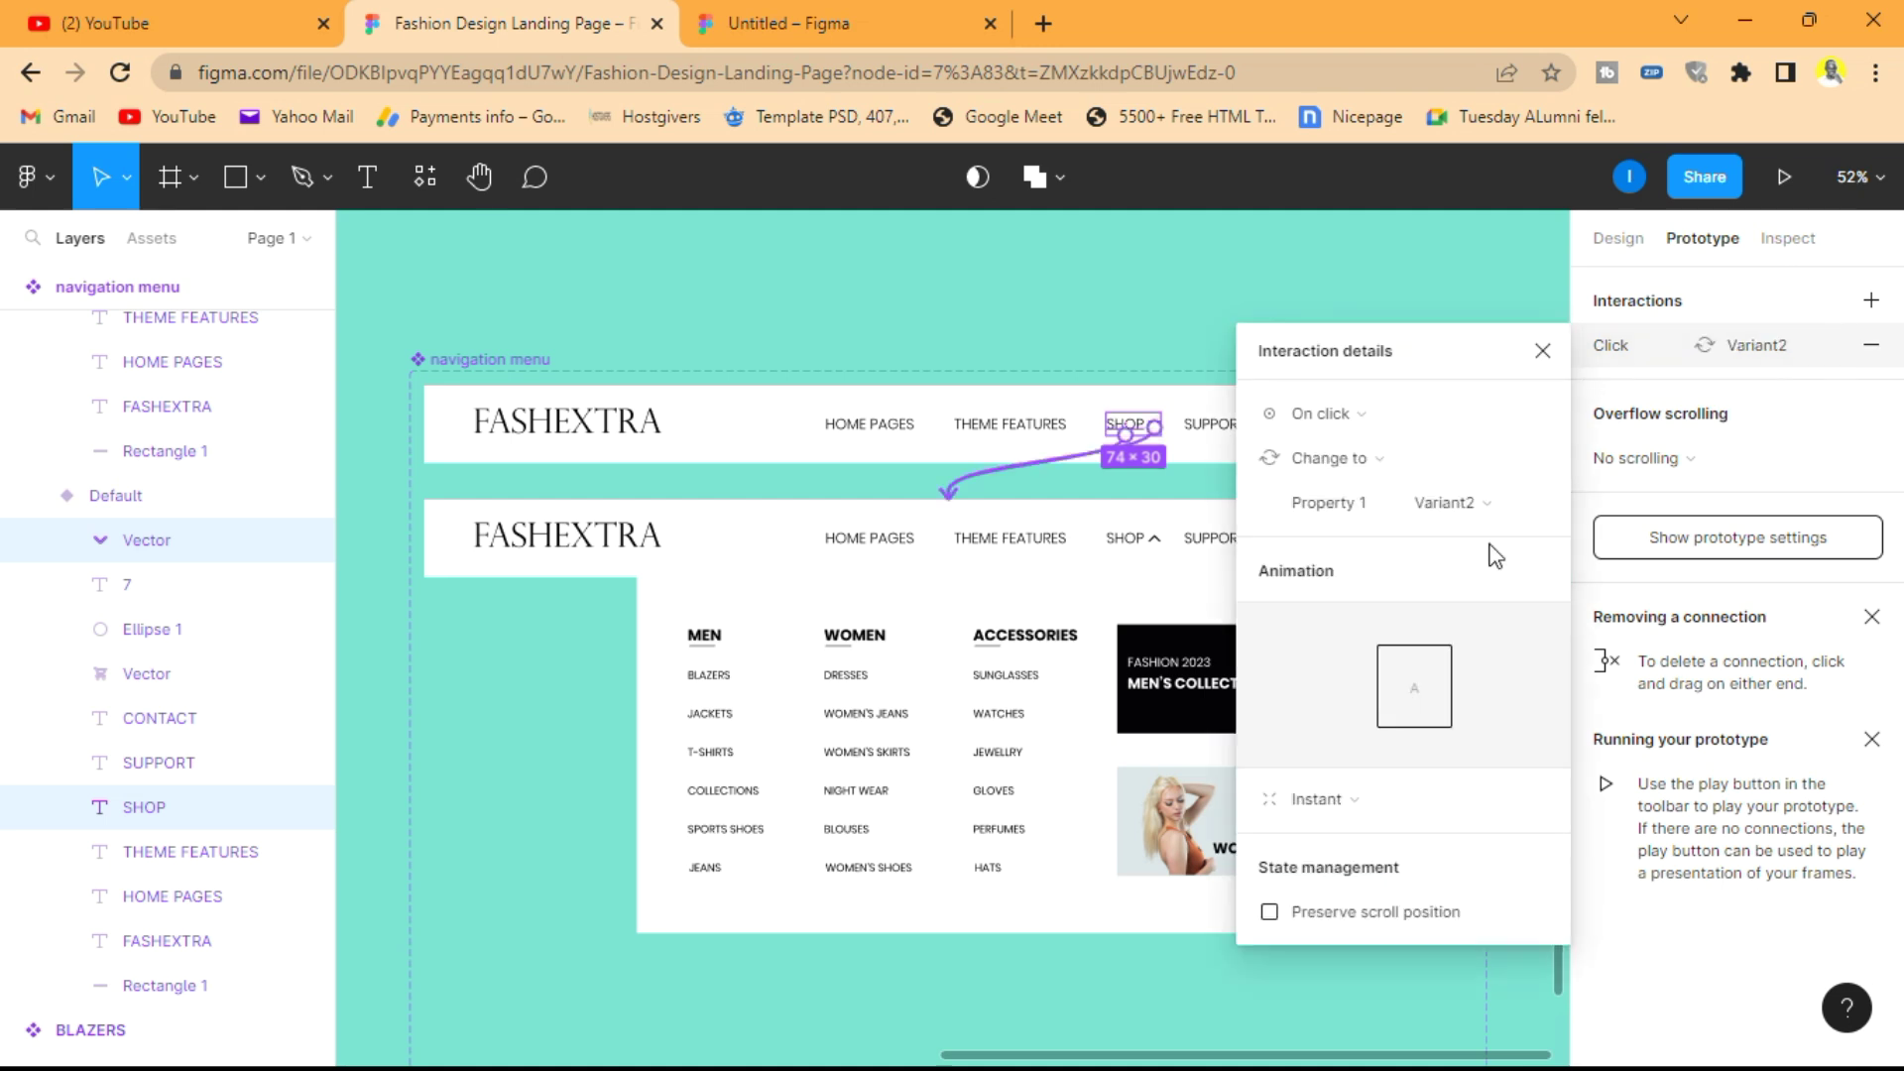
# - Give the interaction to Variant2 a Smart animate transition with a duration of 600 ms
pyautogui.click(1403, 811)
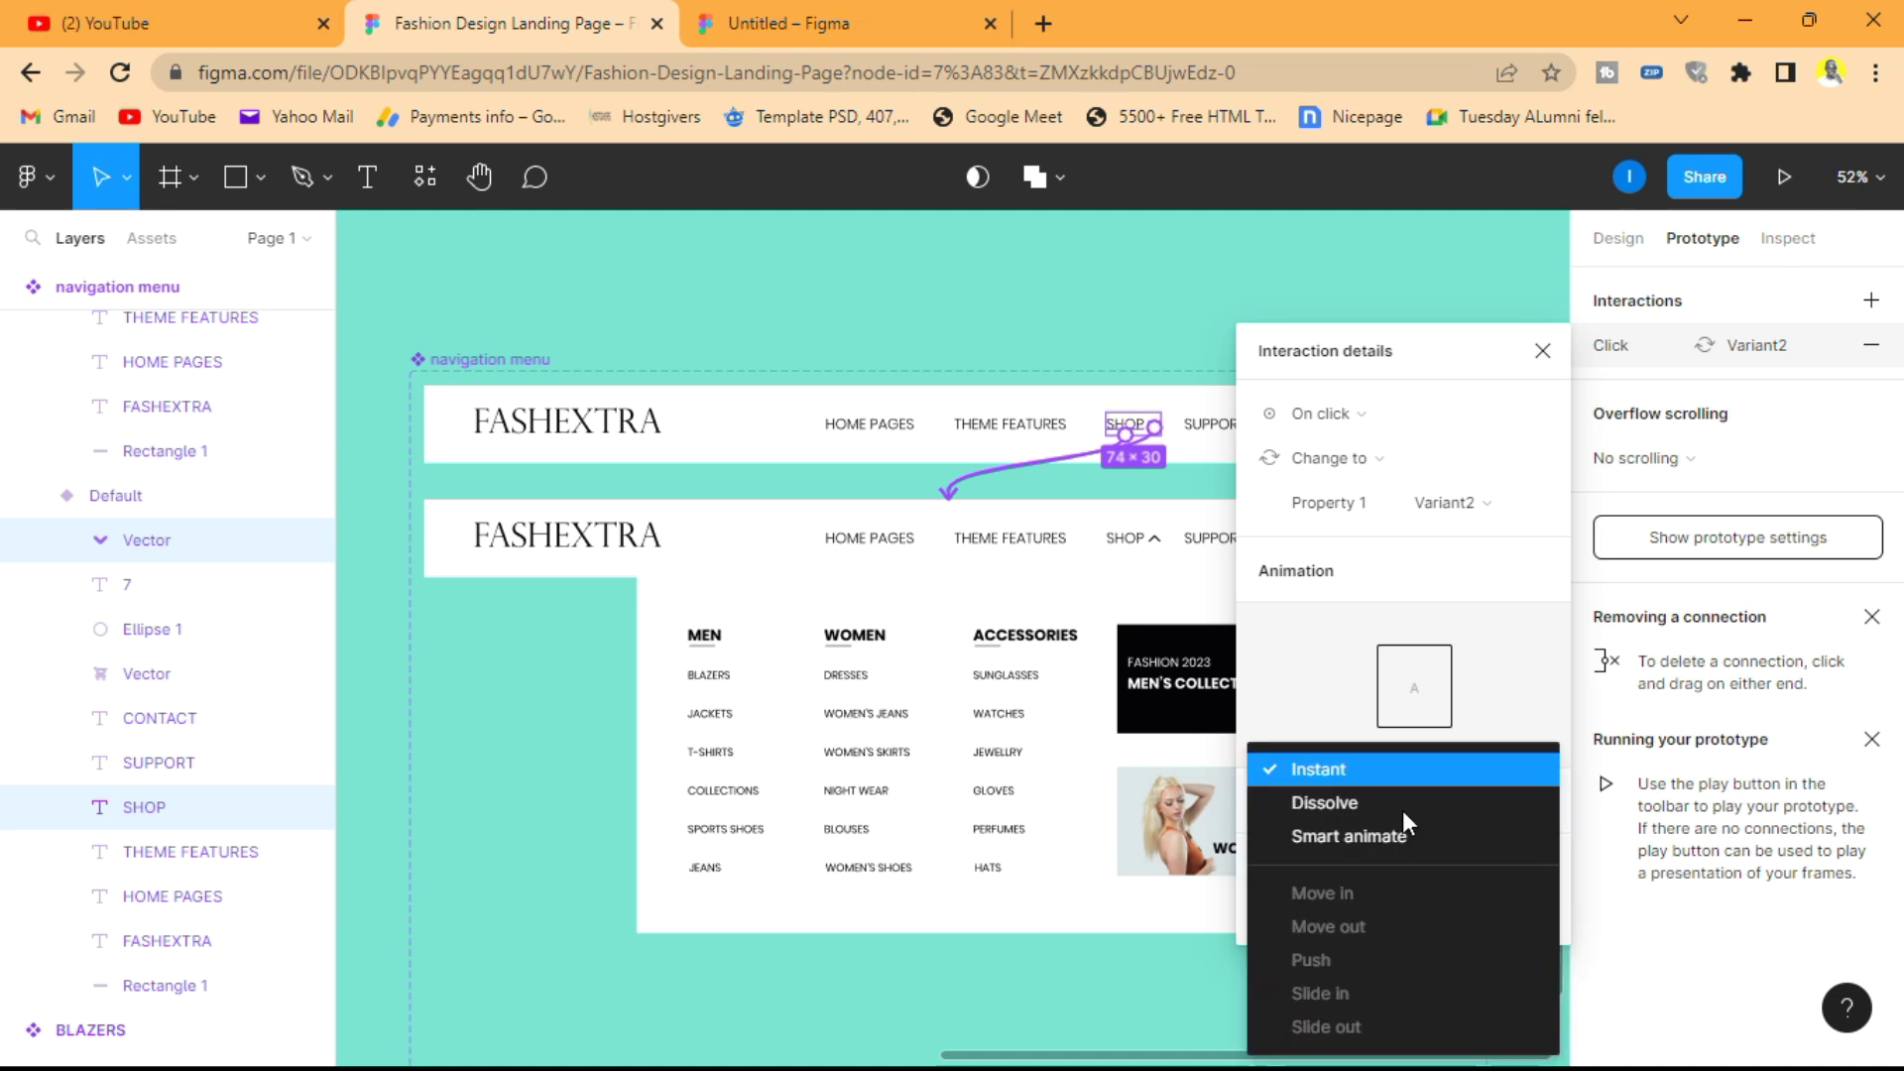
pyautogui.click(1385, 831)
pyautogui.click(1485, 853)
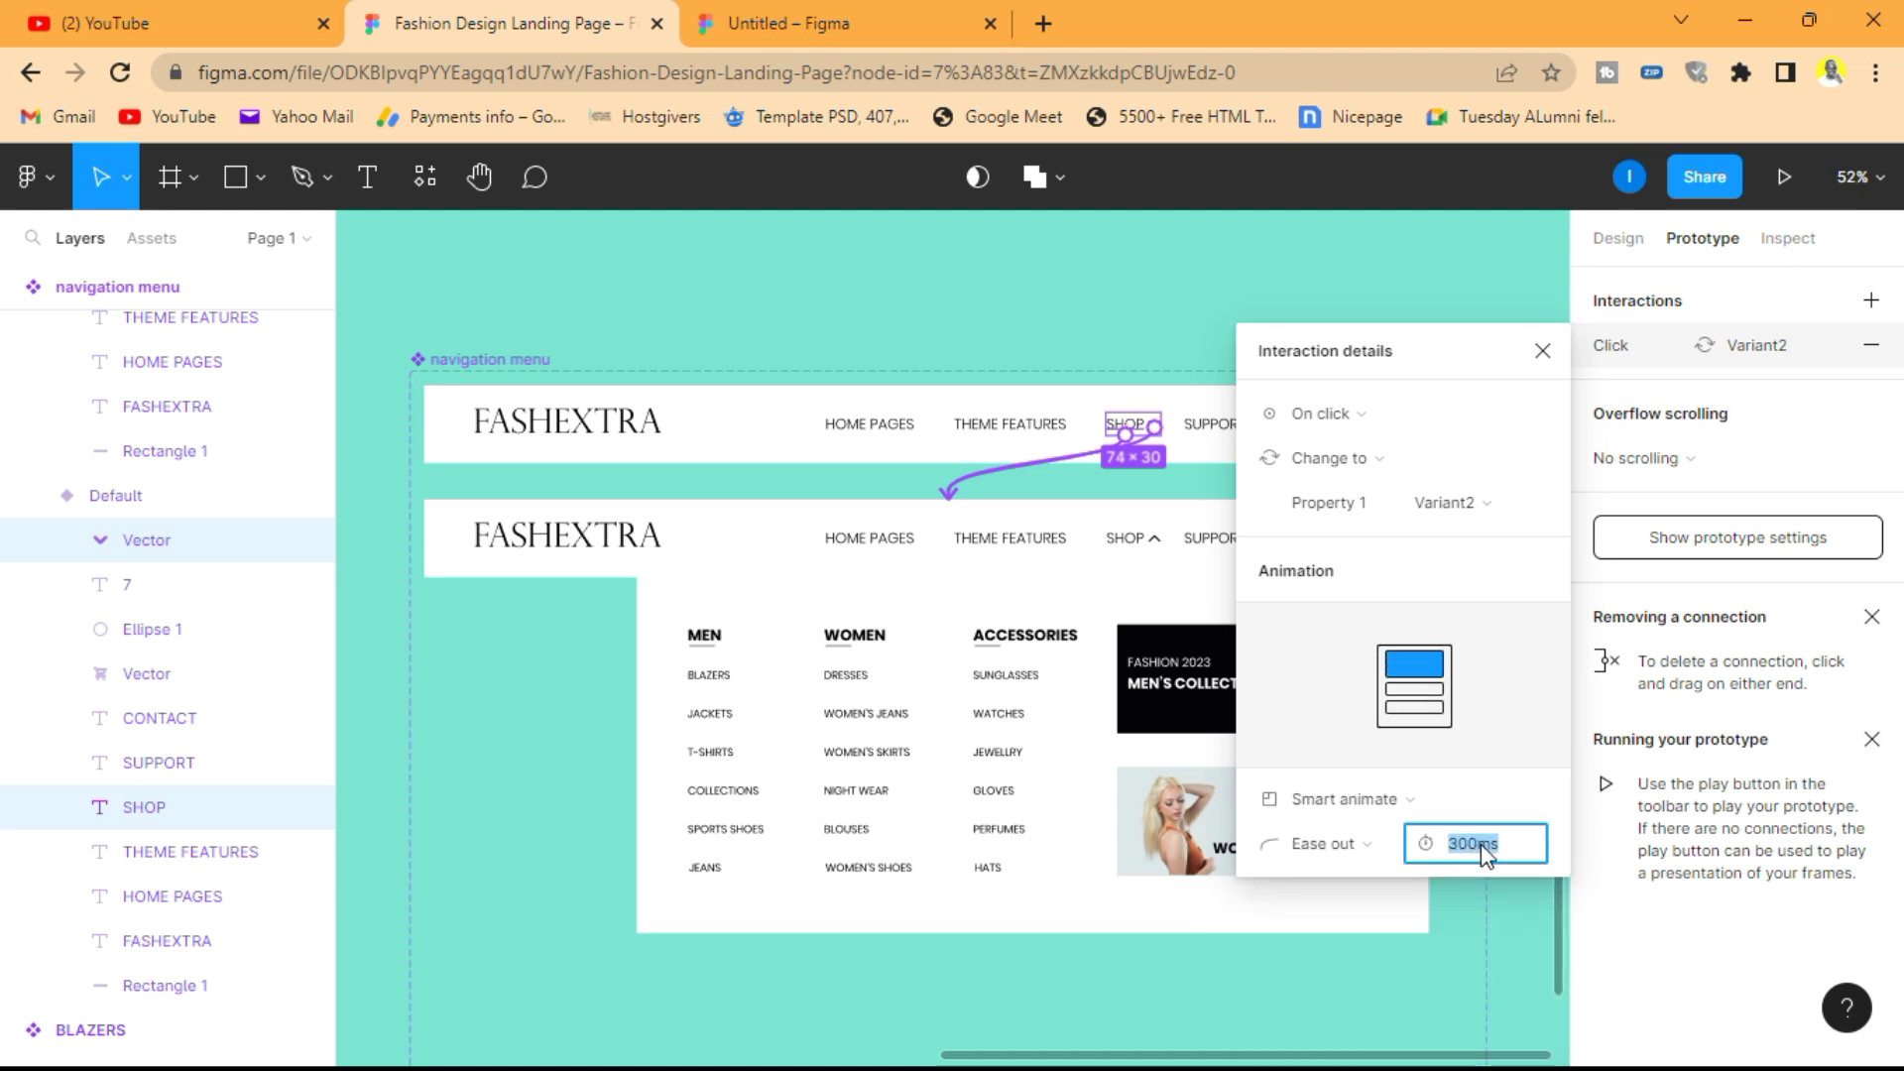
pyautogui.write('600')
pyautogui.press('Return')
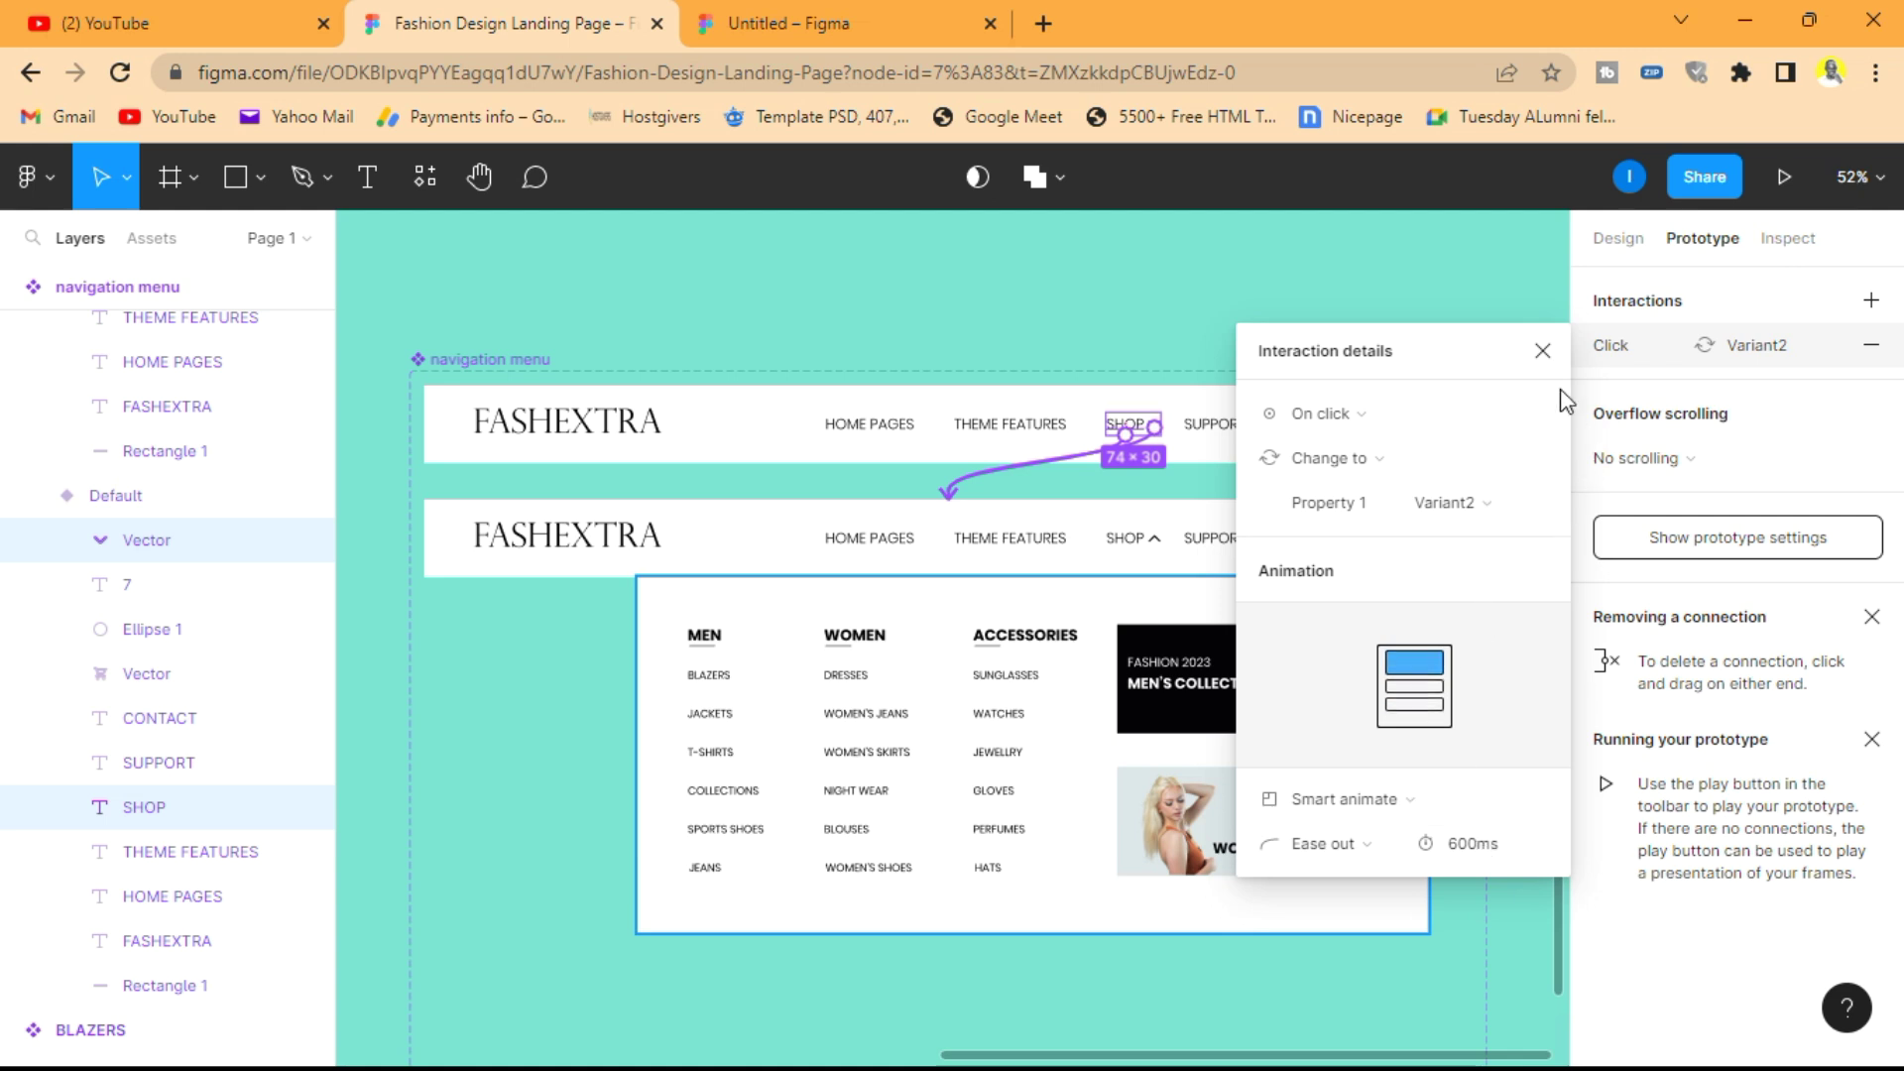
pyautogui.click(1543, 351)
# - Add a click interaction to the SHOP text and its arrow together in Variant2
pyautogui.click(1127, 538)
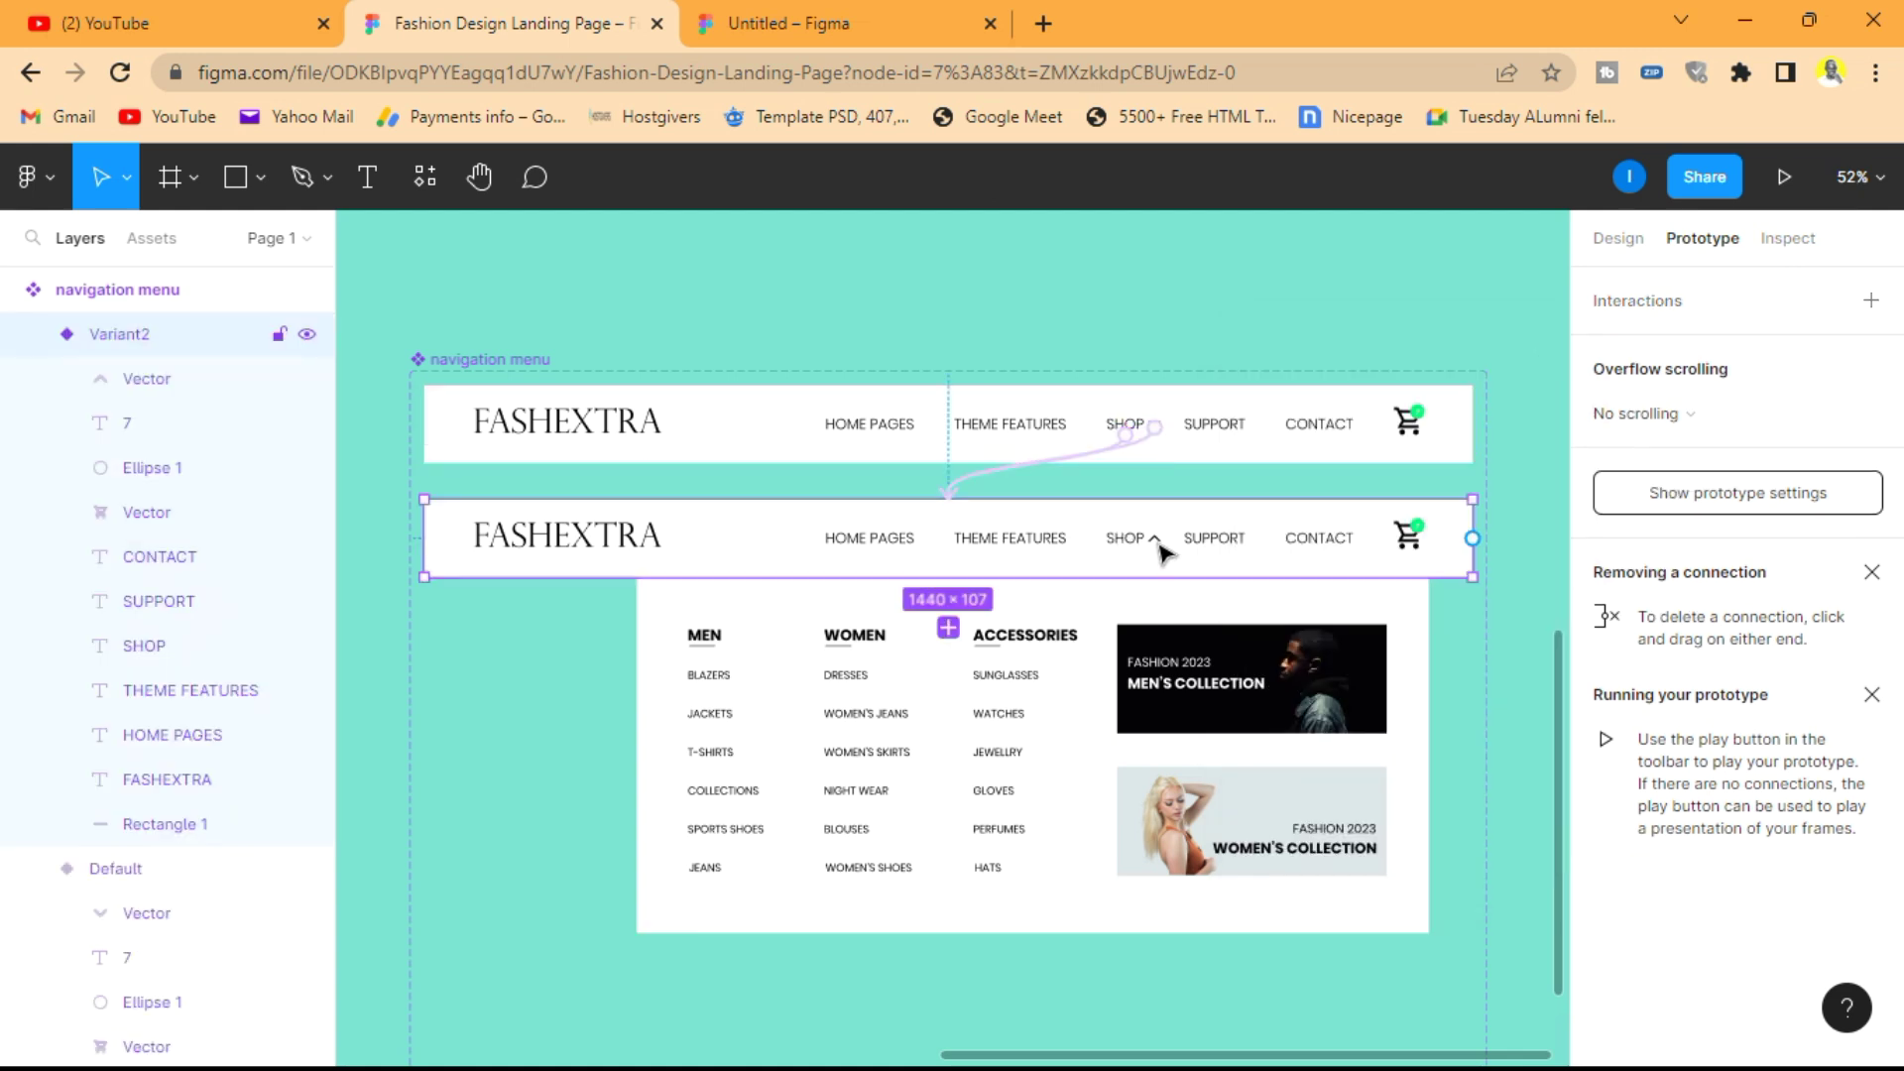
pyautogui.click(135, 380)
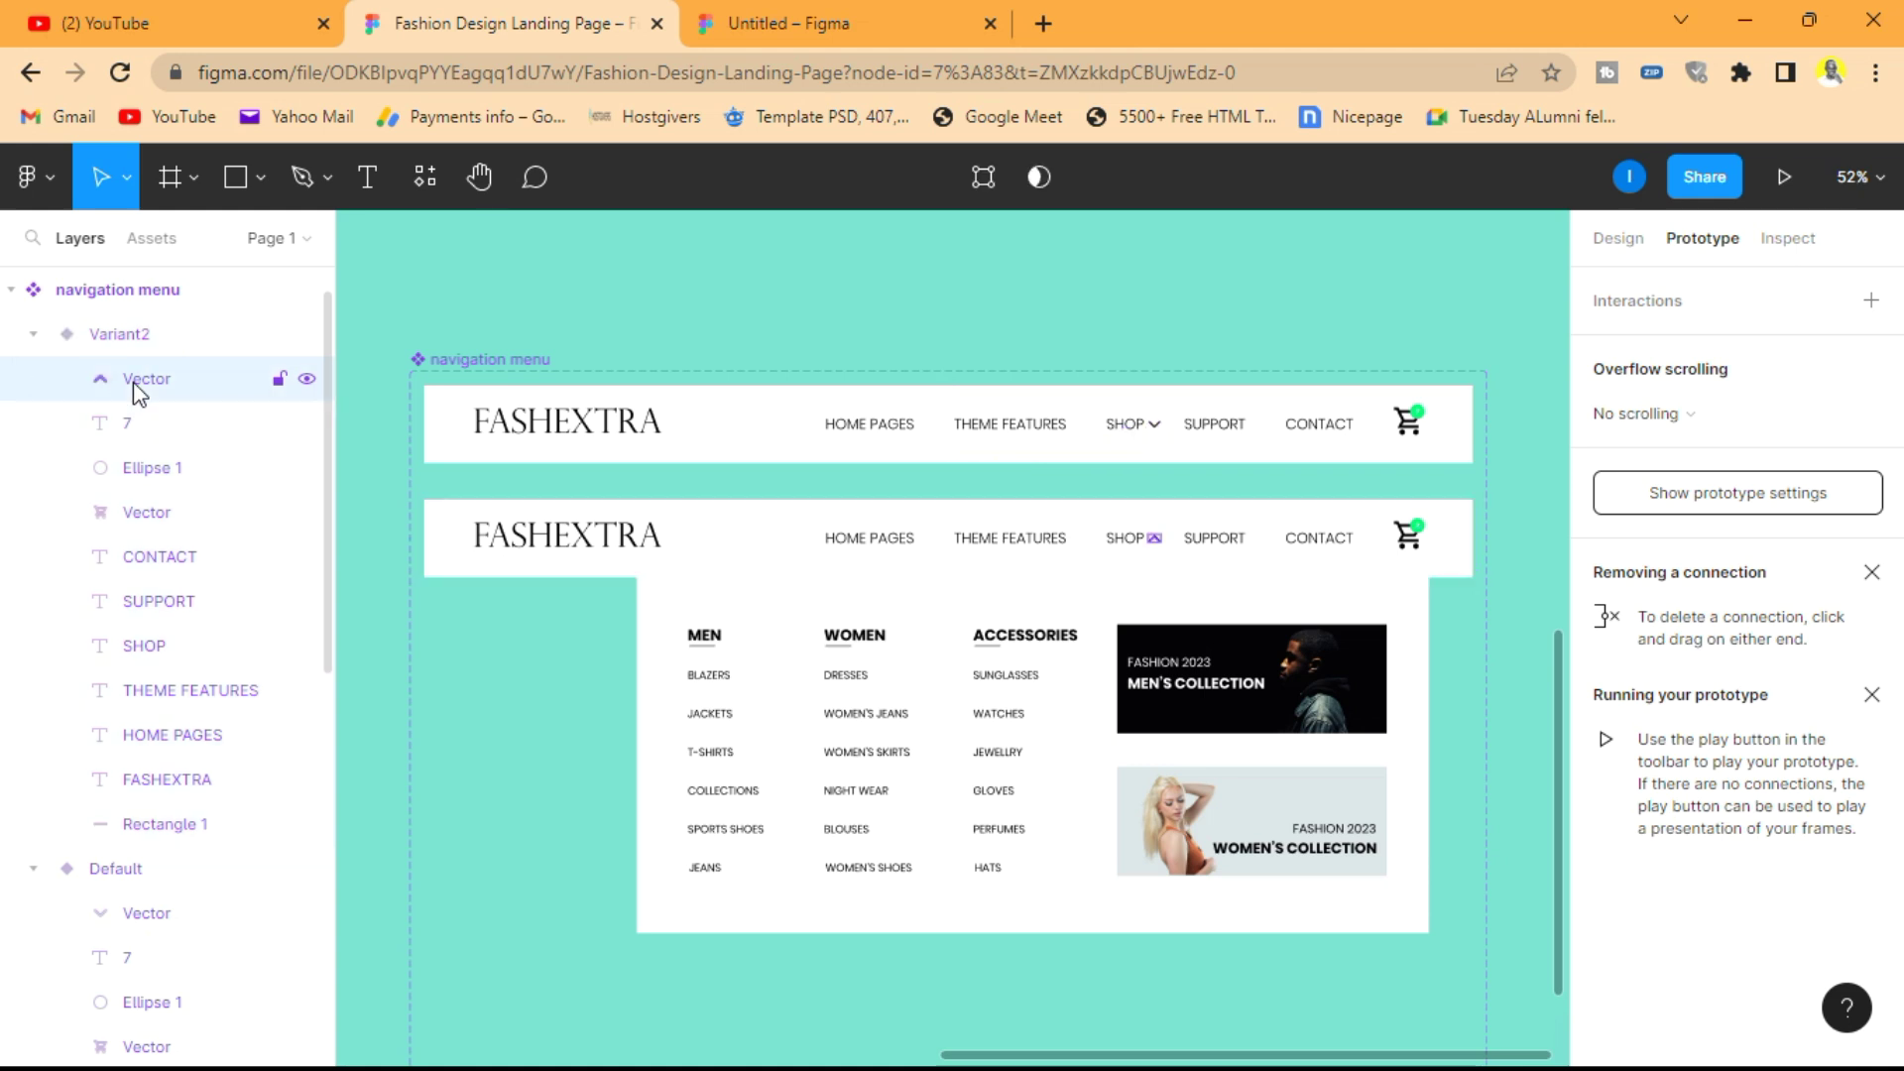
pyautogui.moveTo(1151, 545)
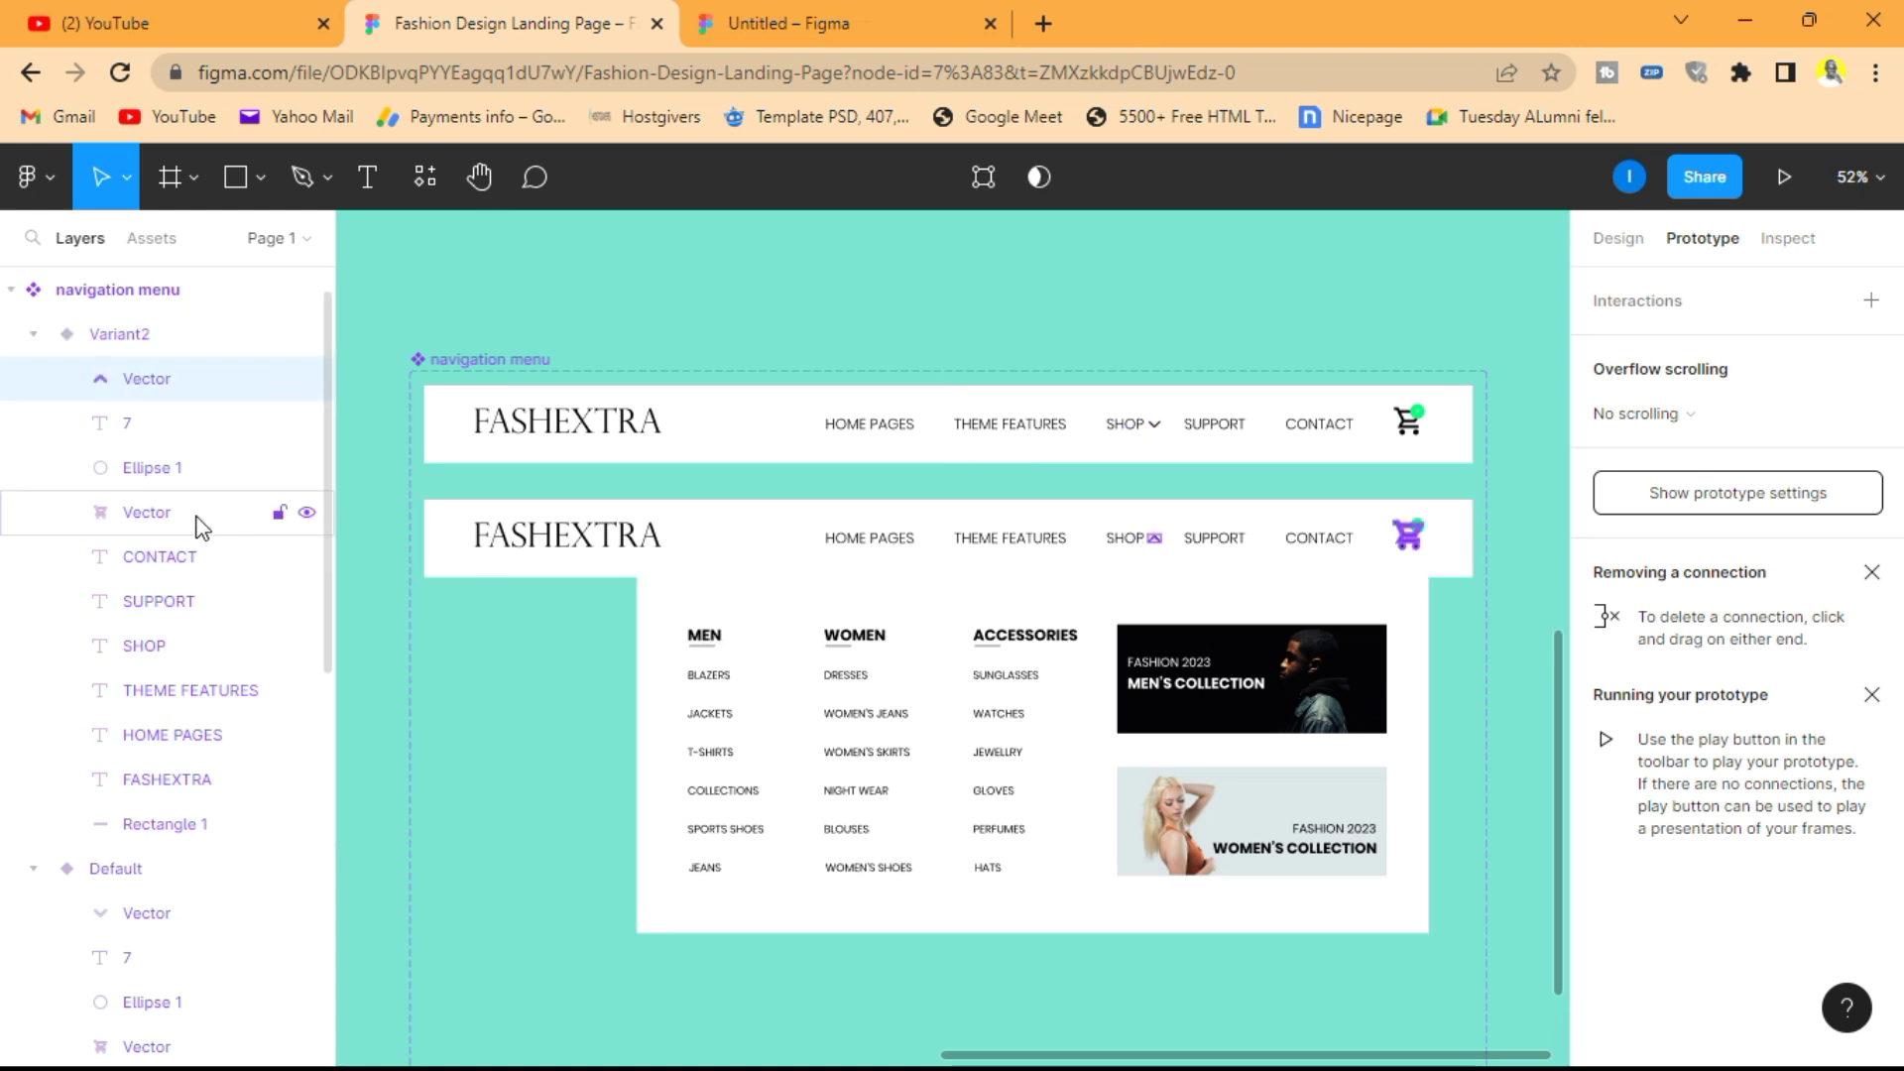
pyautogui.keyDown('shift'); pyautogui.click(153, 648); pyautogui.keyUp('shift')
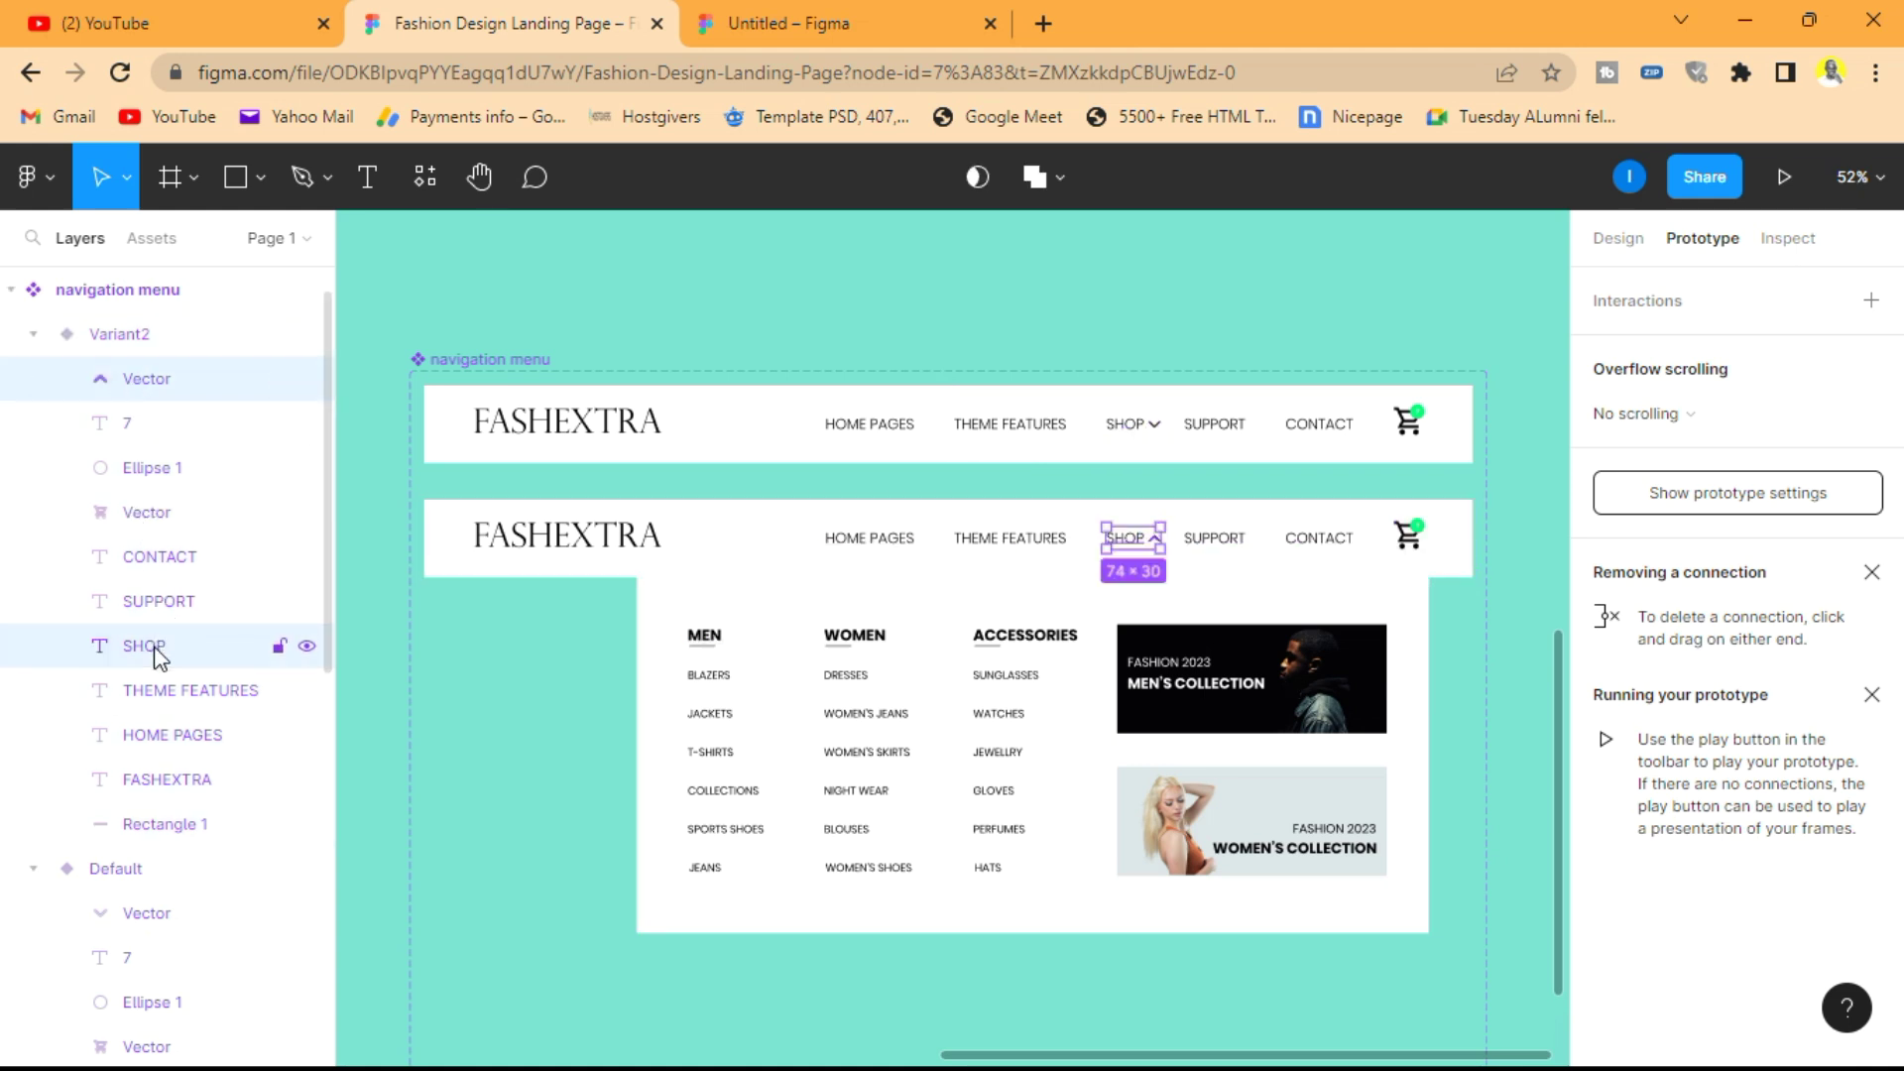
pyautogui.click(1871, 300)
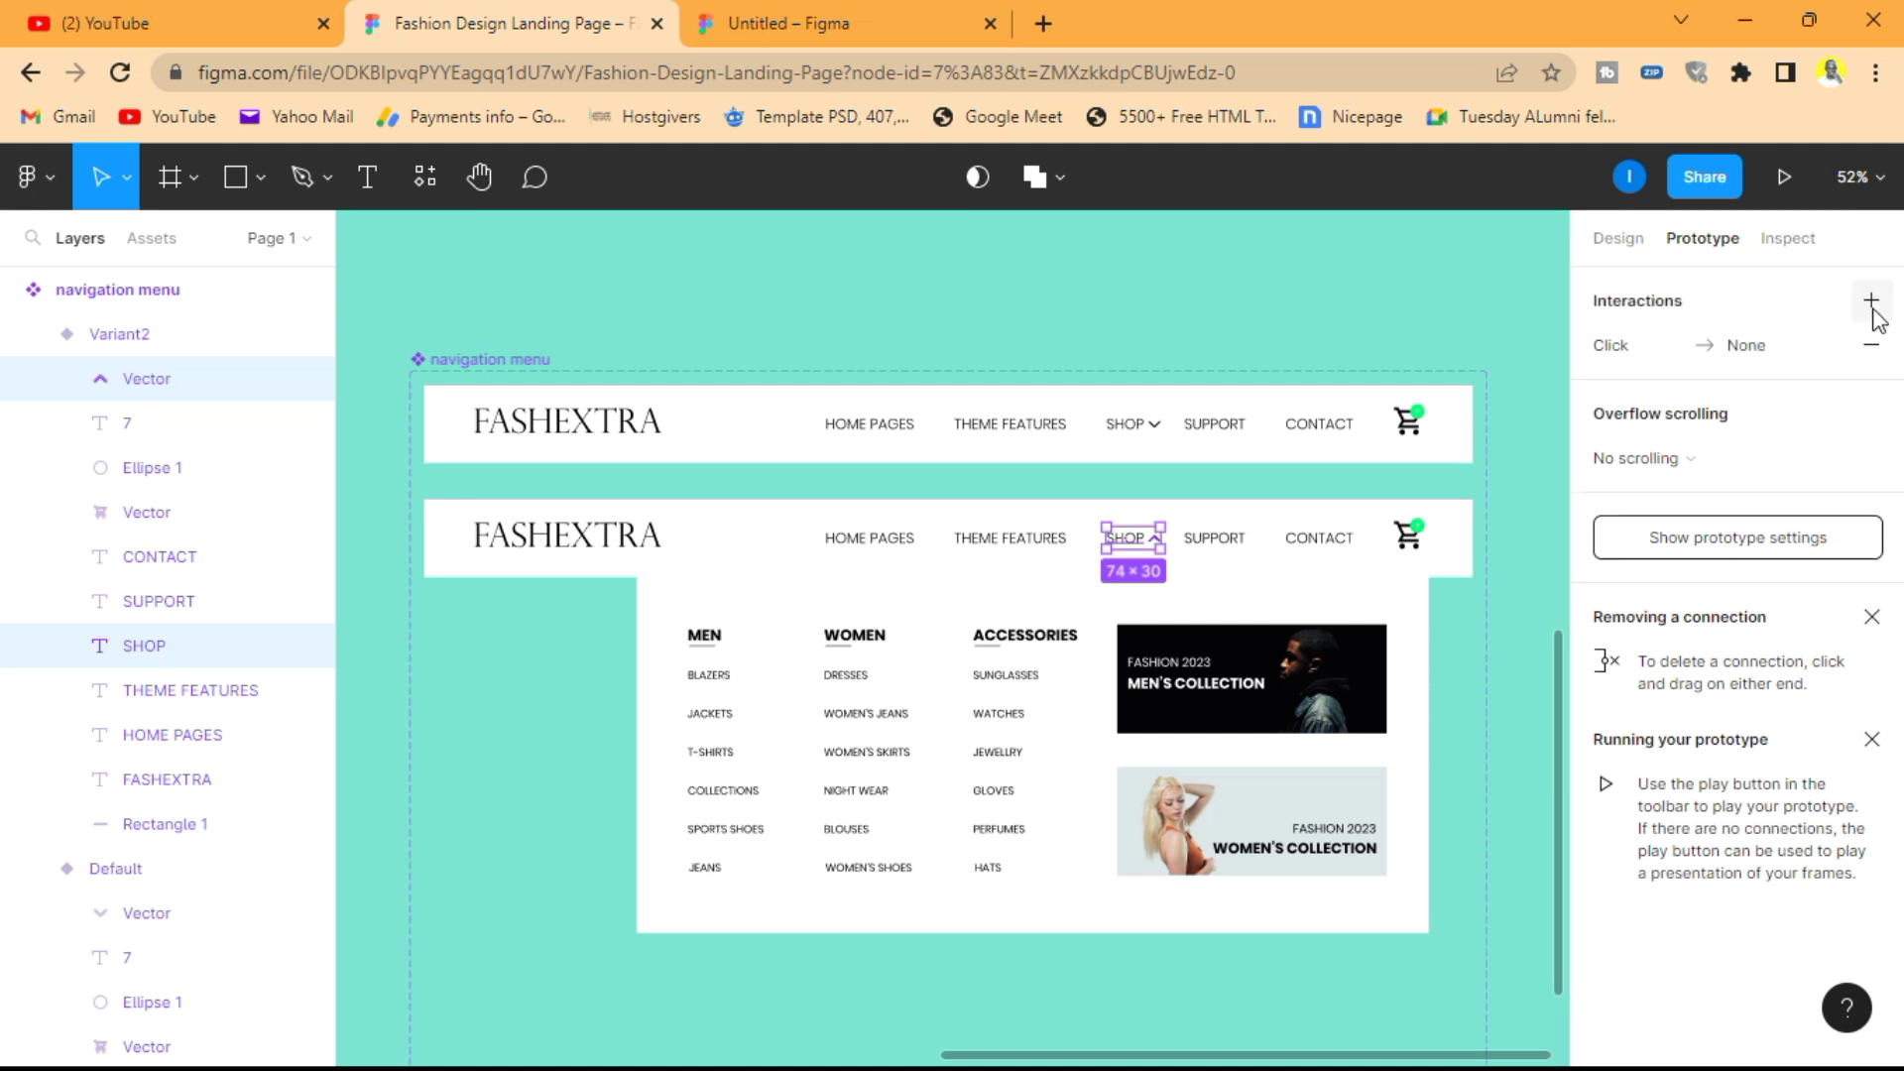
# - Set the click interaction of Variant2's SHOP text and arrow to change to Default
pyautogui.click(1702, 345)
pyautogui.click(1435, 474)
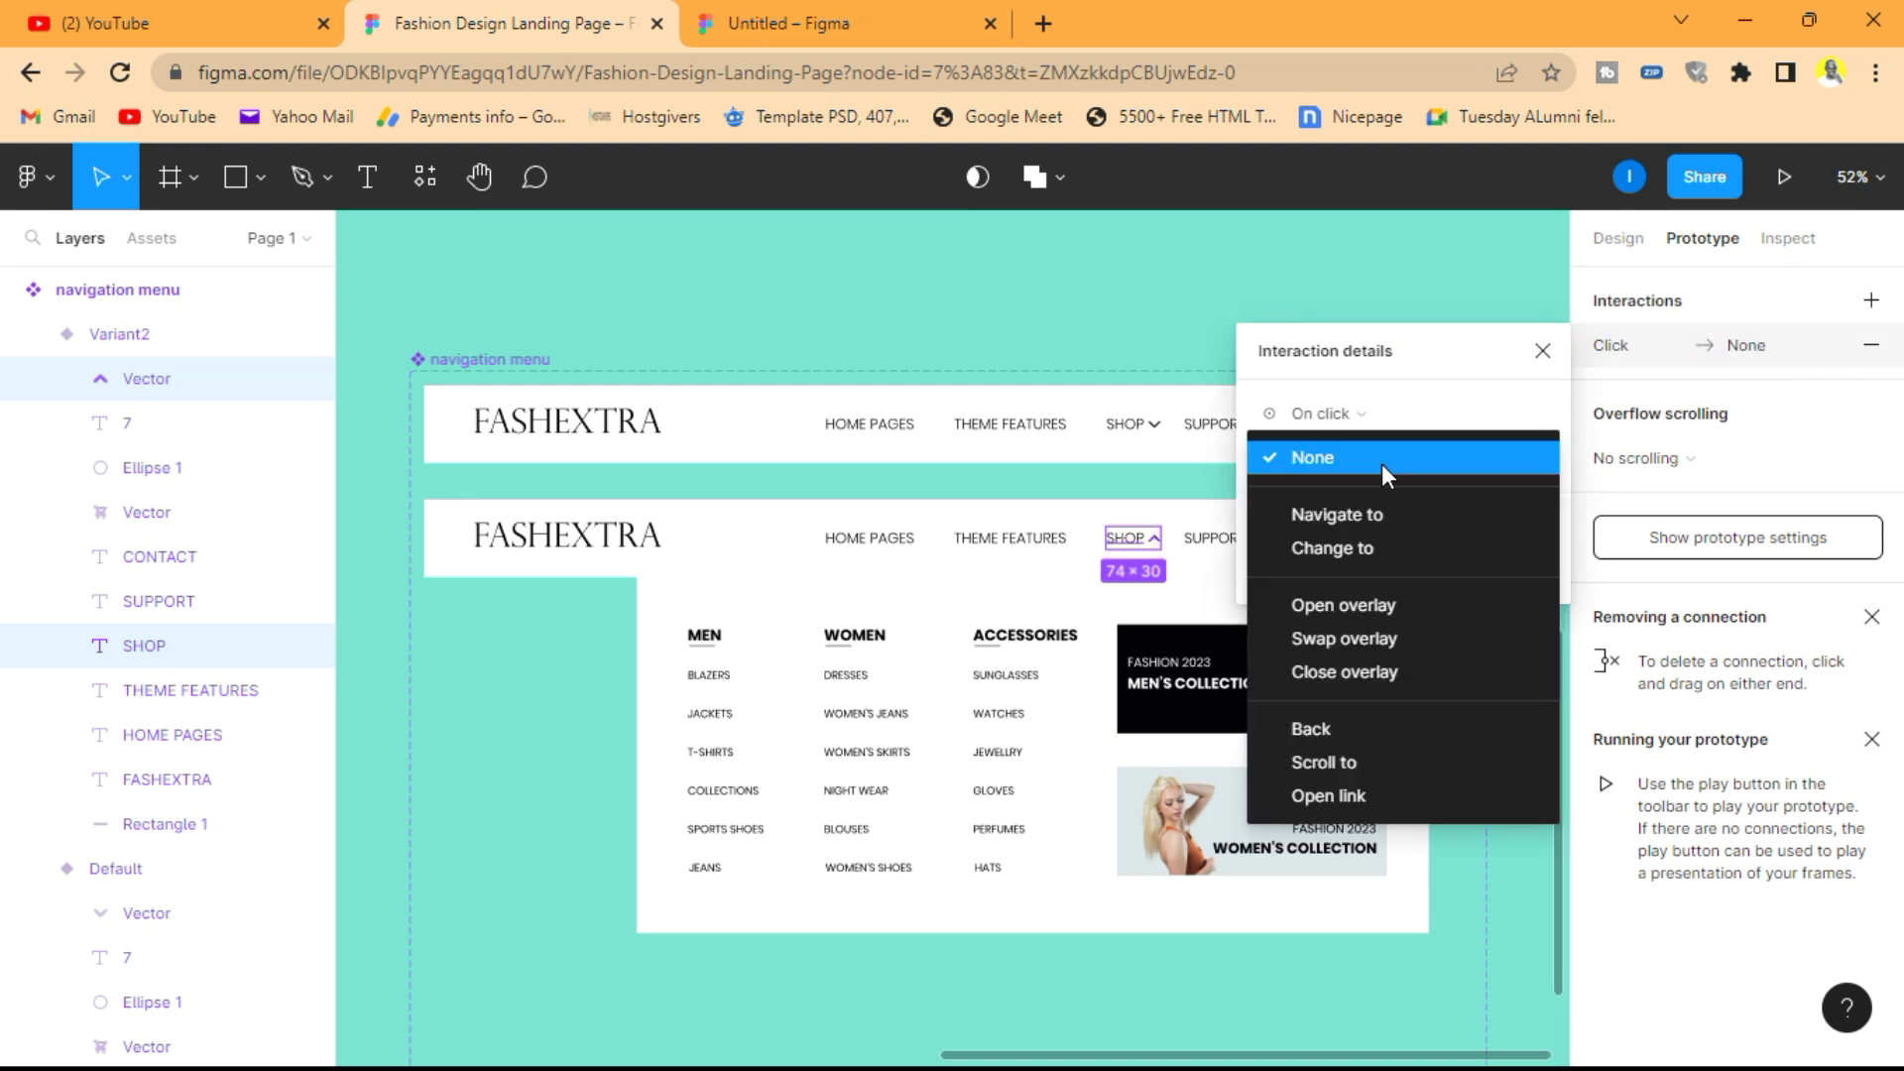
pyautogui.click(1390, 555)
pyautogui.click(1474, 504)
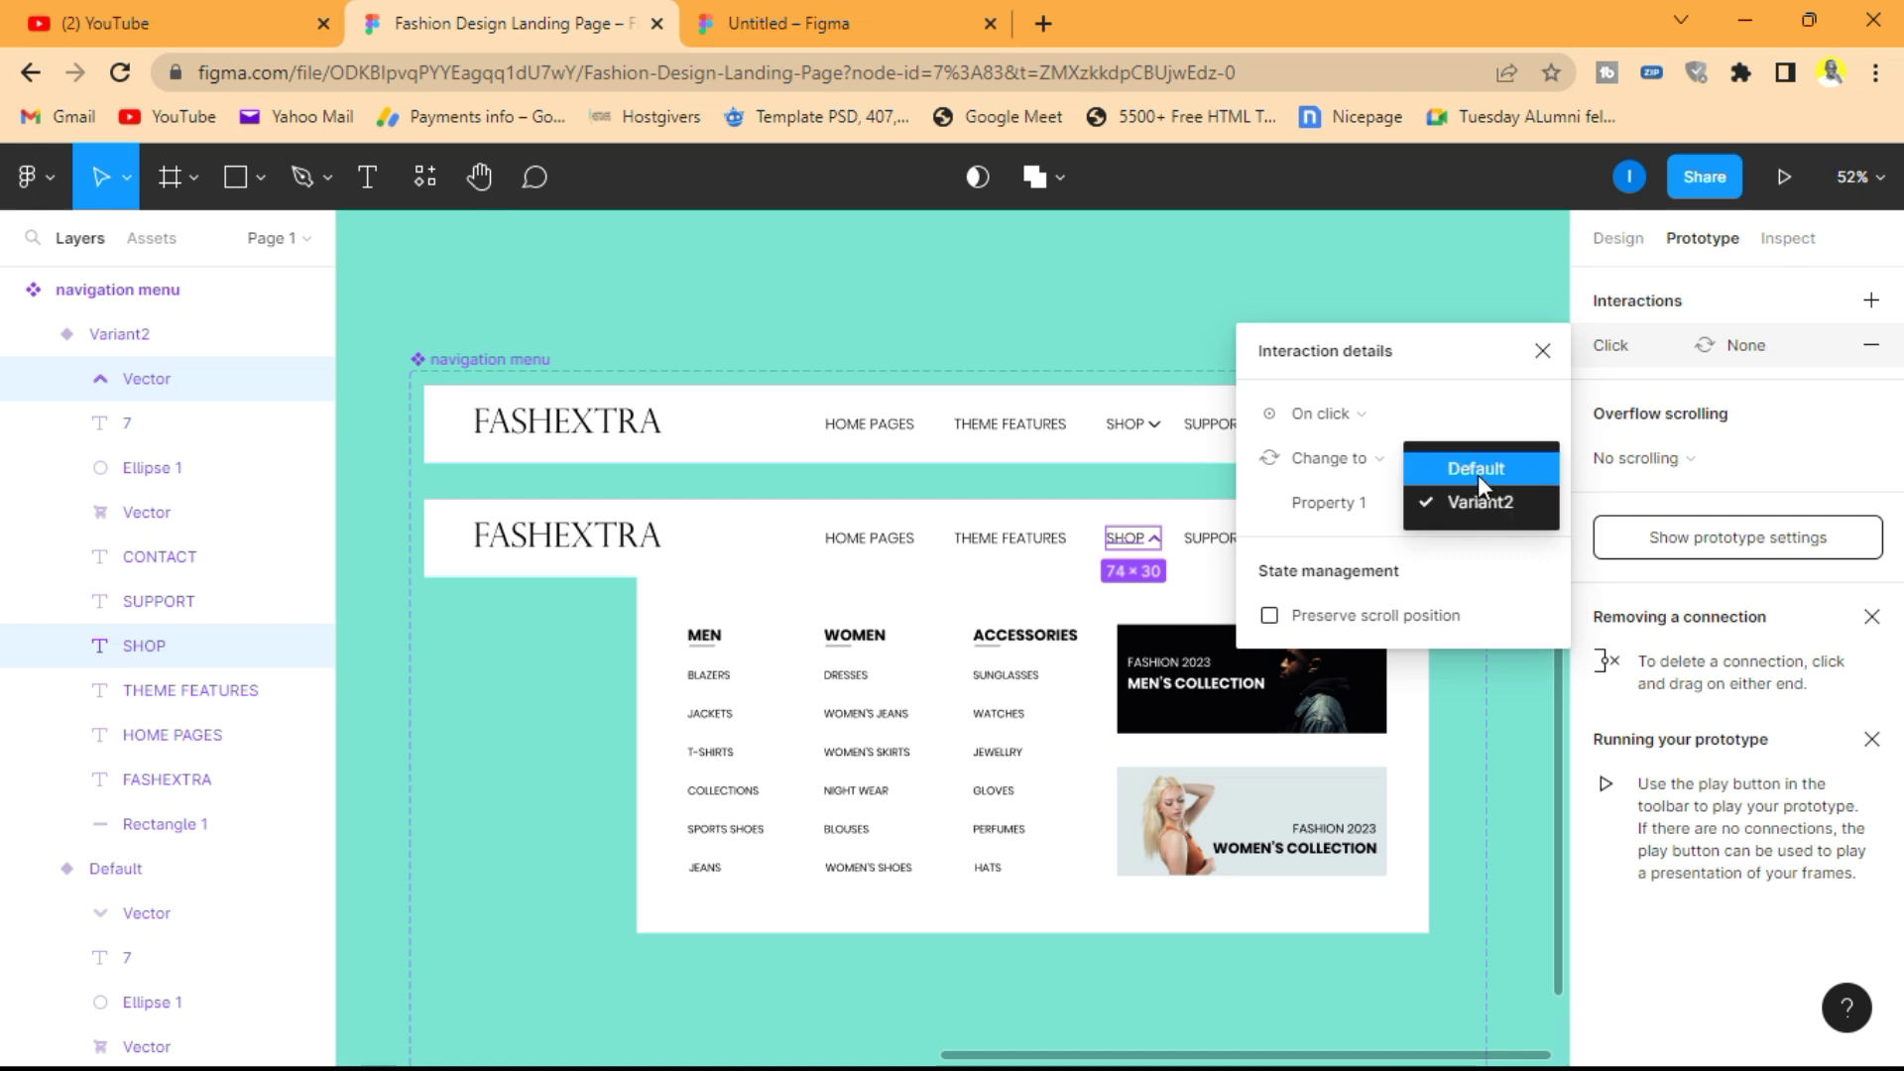
pyautogui.click(1477, 470)
# - Give the interaction back to Default a Smart animate transition with a duration of 600 ms
pyautogui.click(1390, 787)
pyautogui.click(1389, 836)
pyautogui.click(1485, 844)
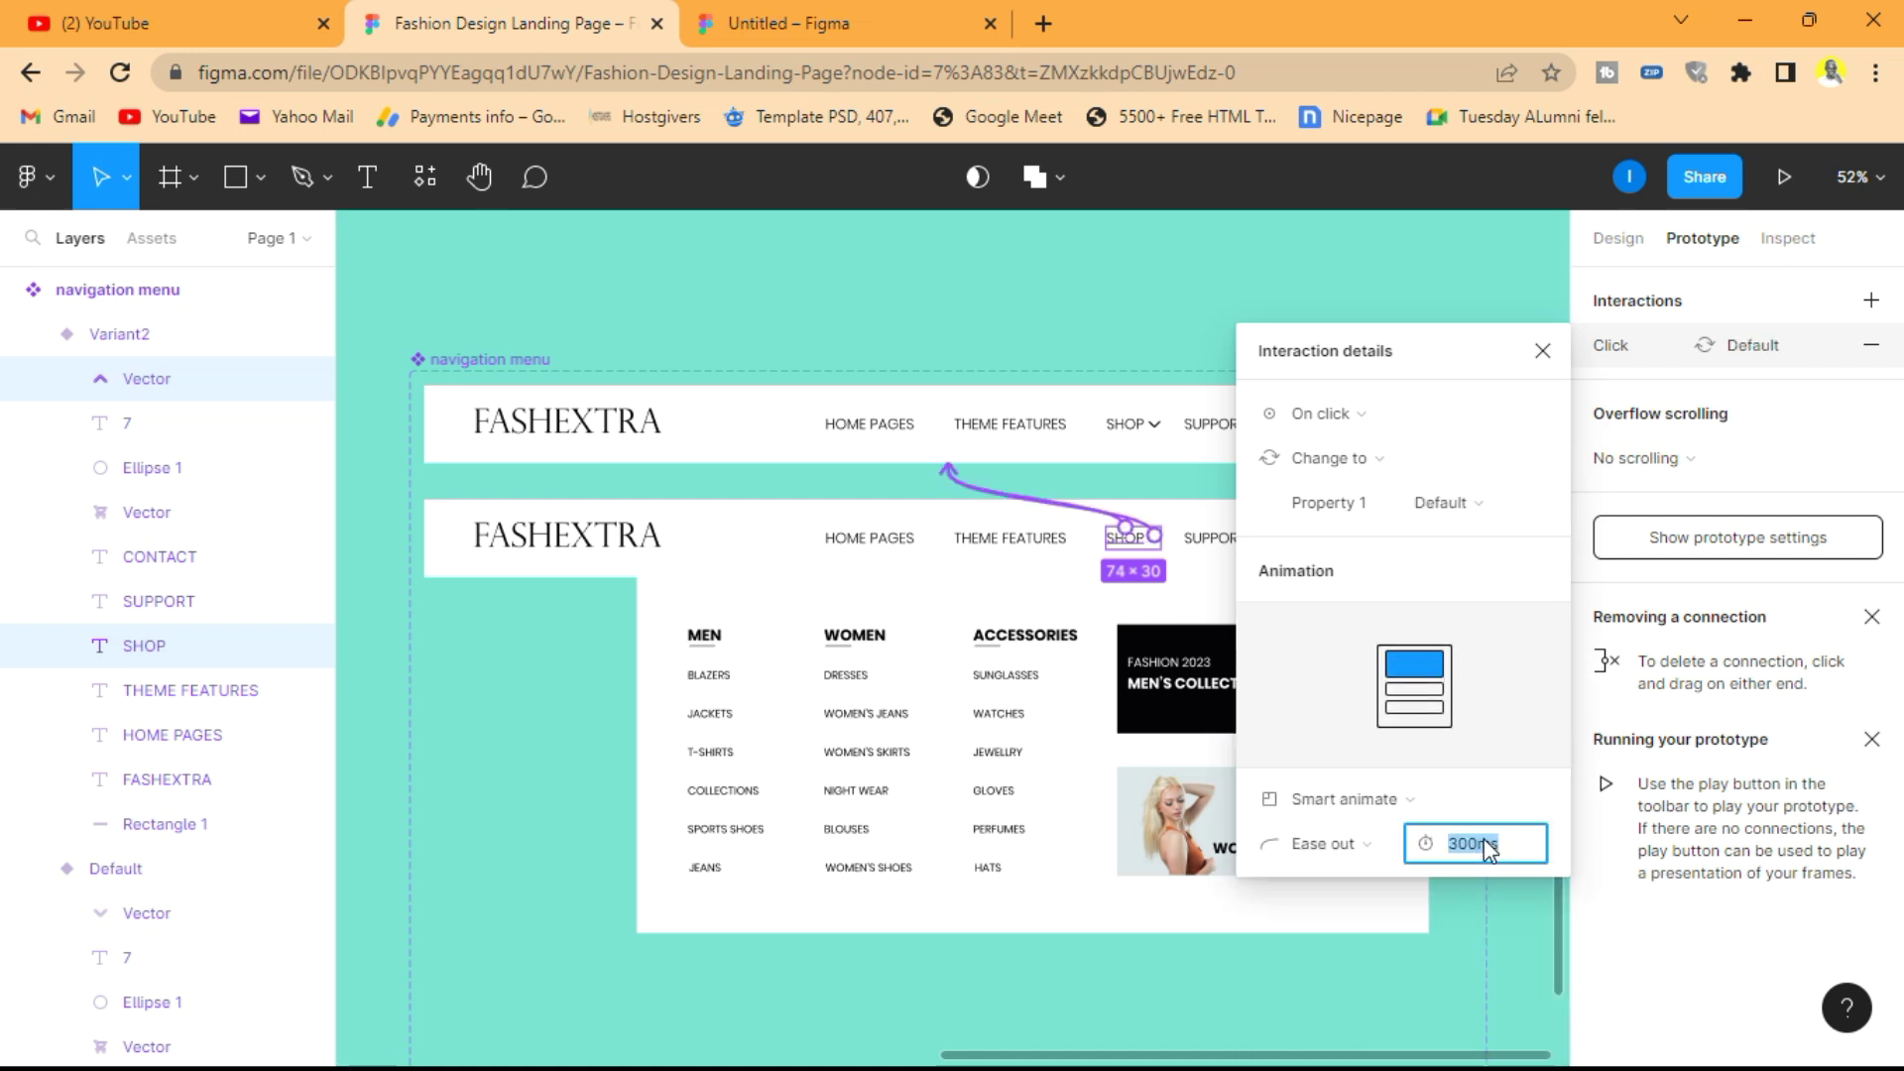
pyautogui.write('600')
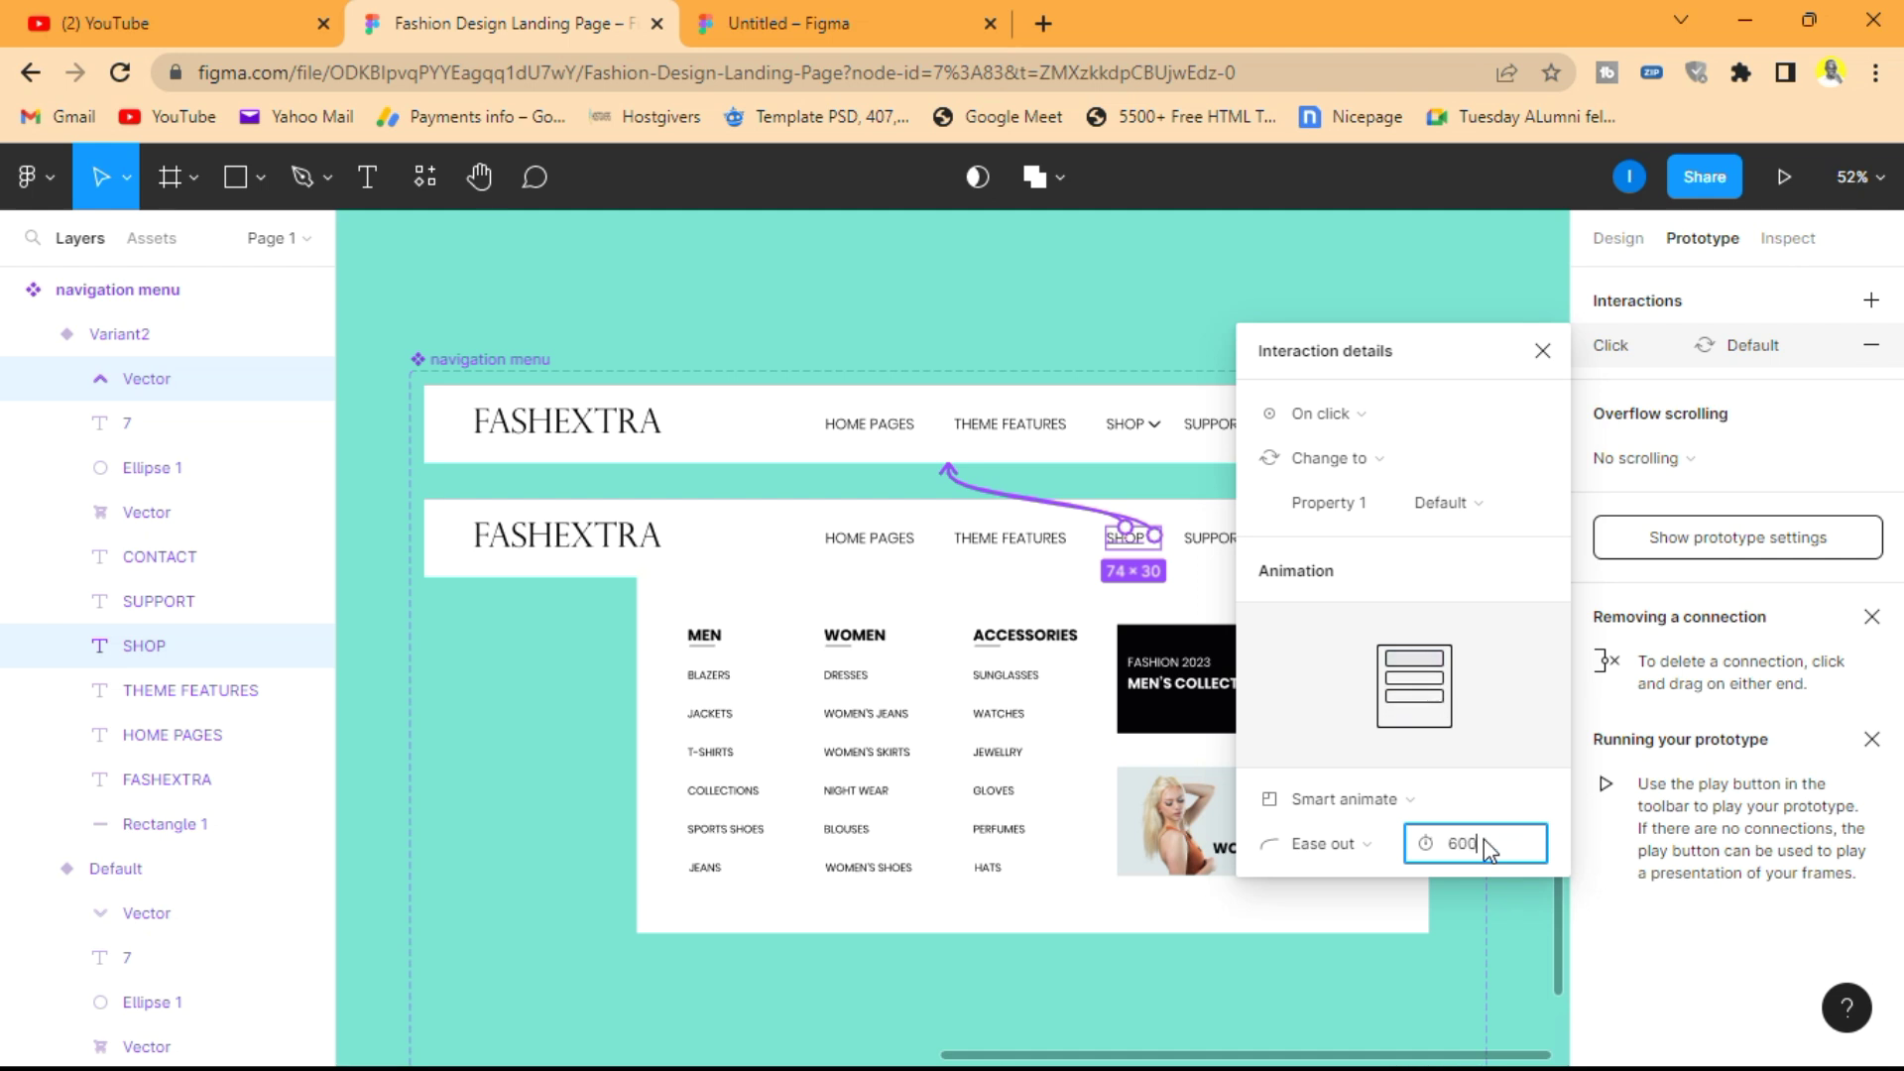
pyautogui.press('Return')
pyautogui.click(1544, 353)
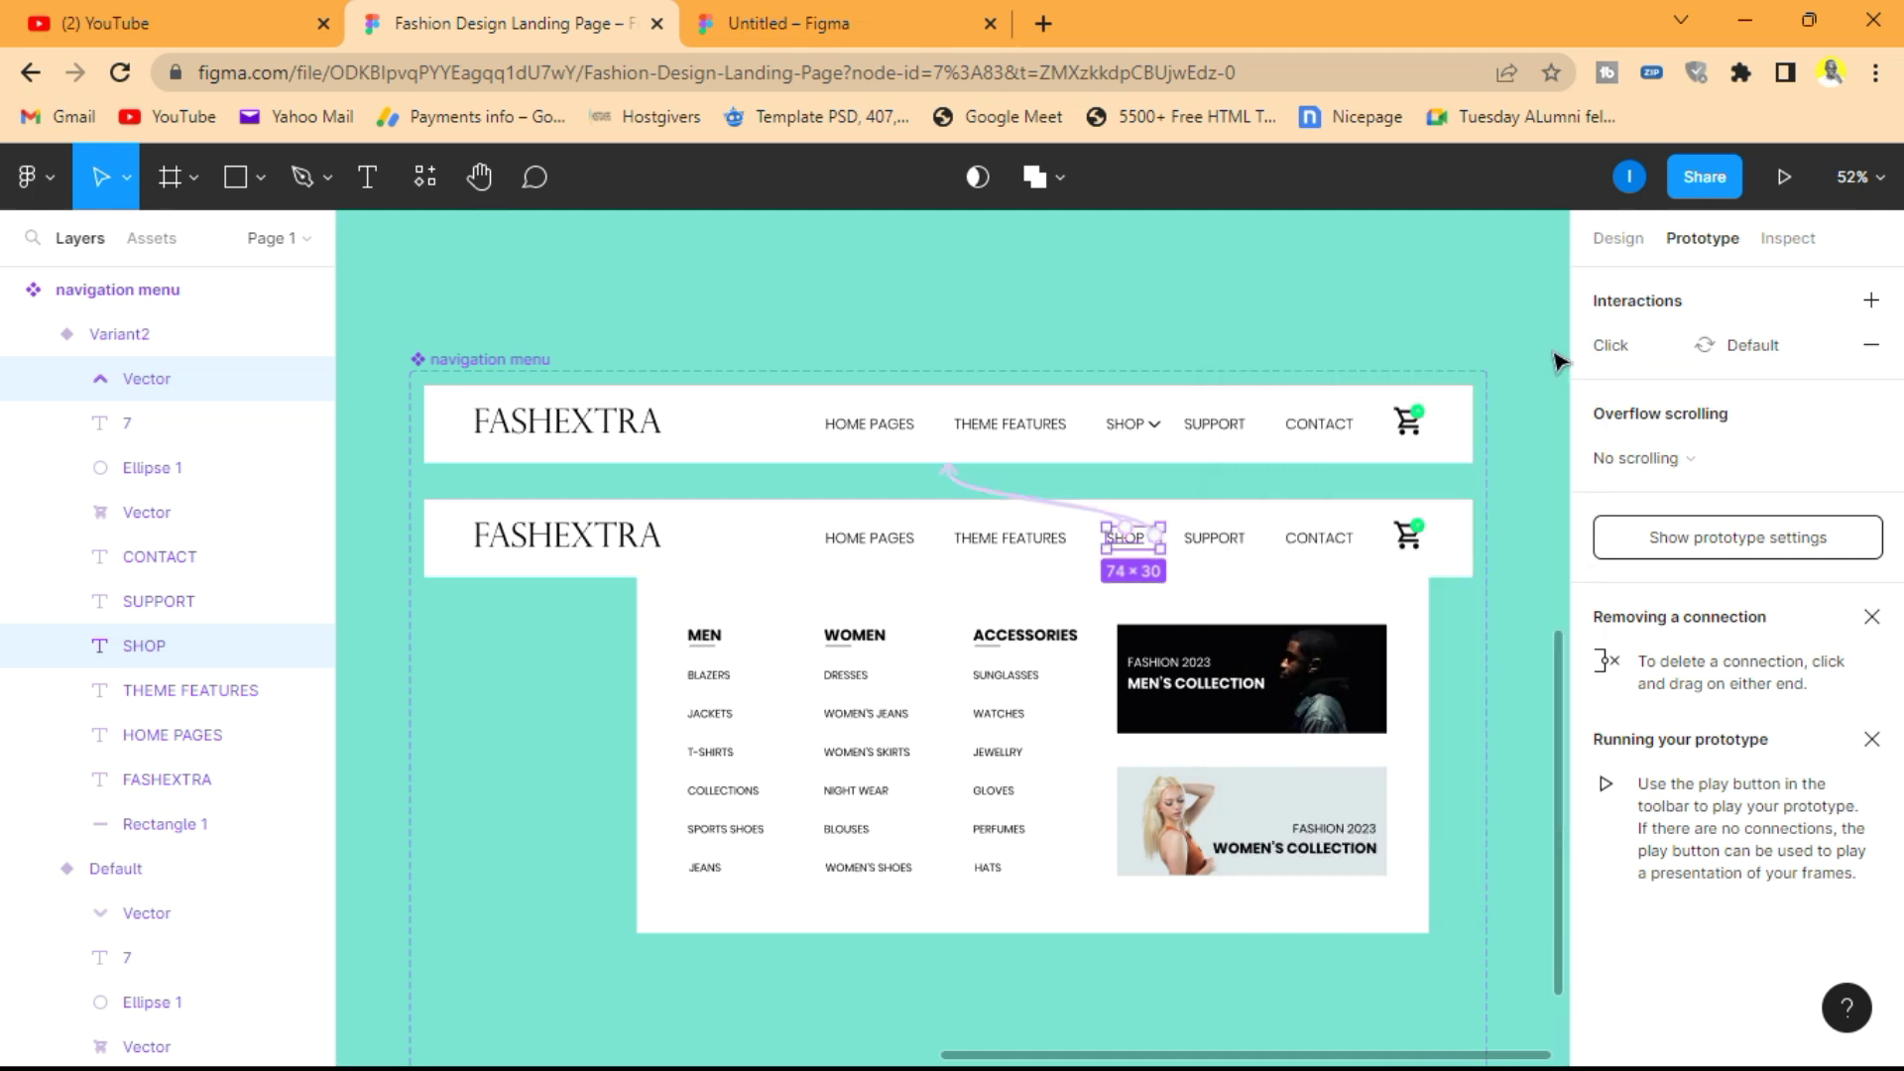
pyautogui.click(1366, 320)
# - Copy the Default navigation menu variant as an instance and place it at the top of the Desktop - 1 frame at X 0, Y 0
pyautogui.scroll(-5, 1379, 391)
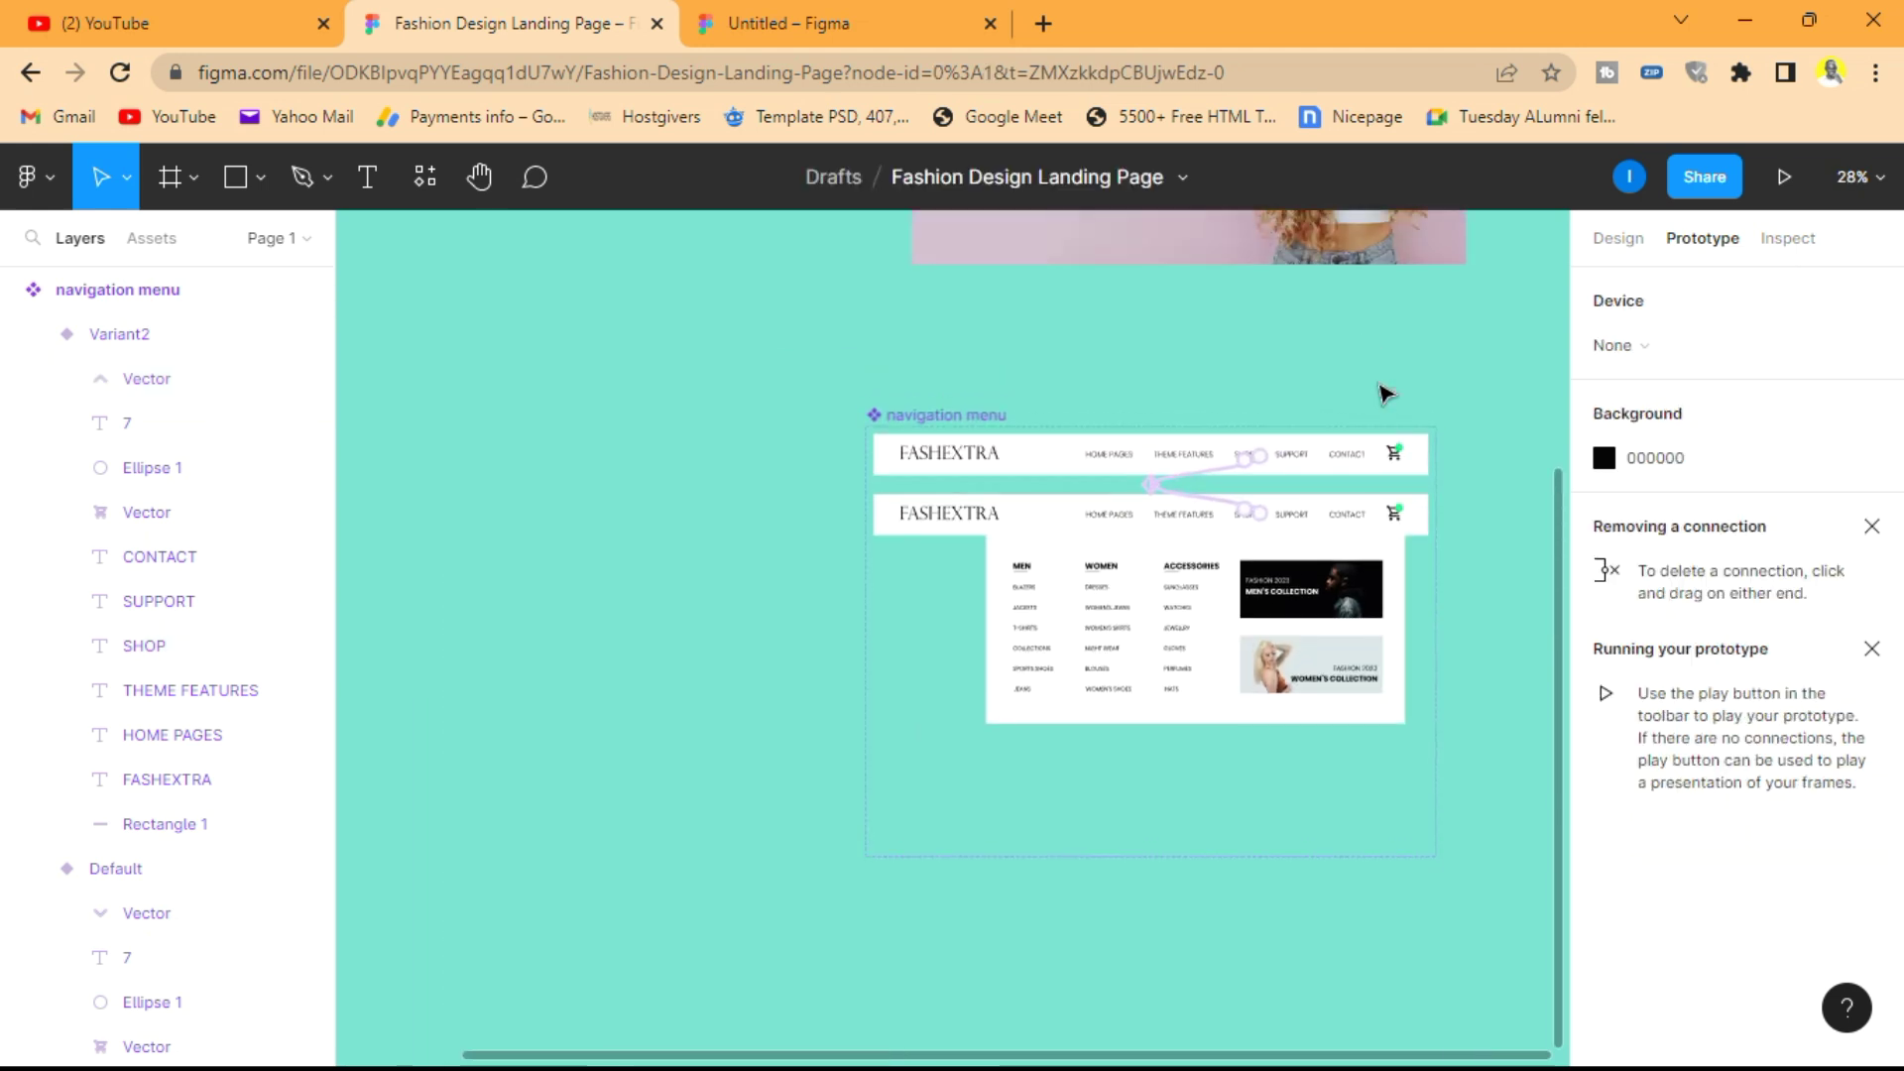
pyautogui.click(1637, 242)
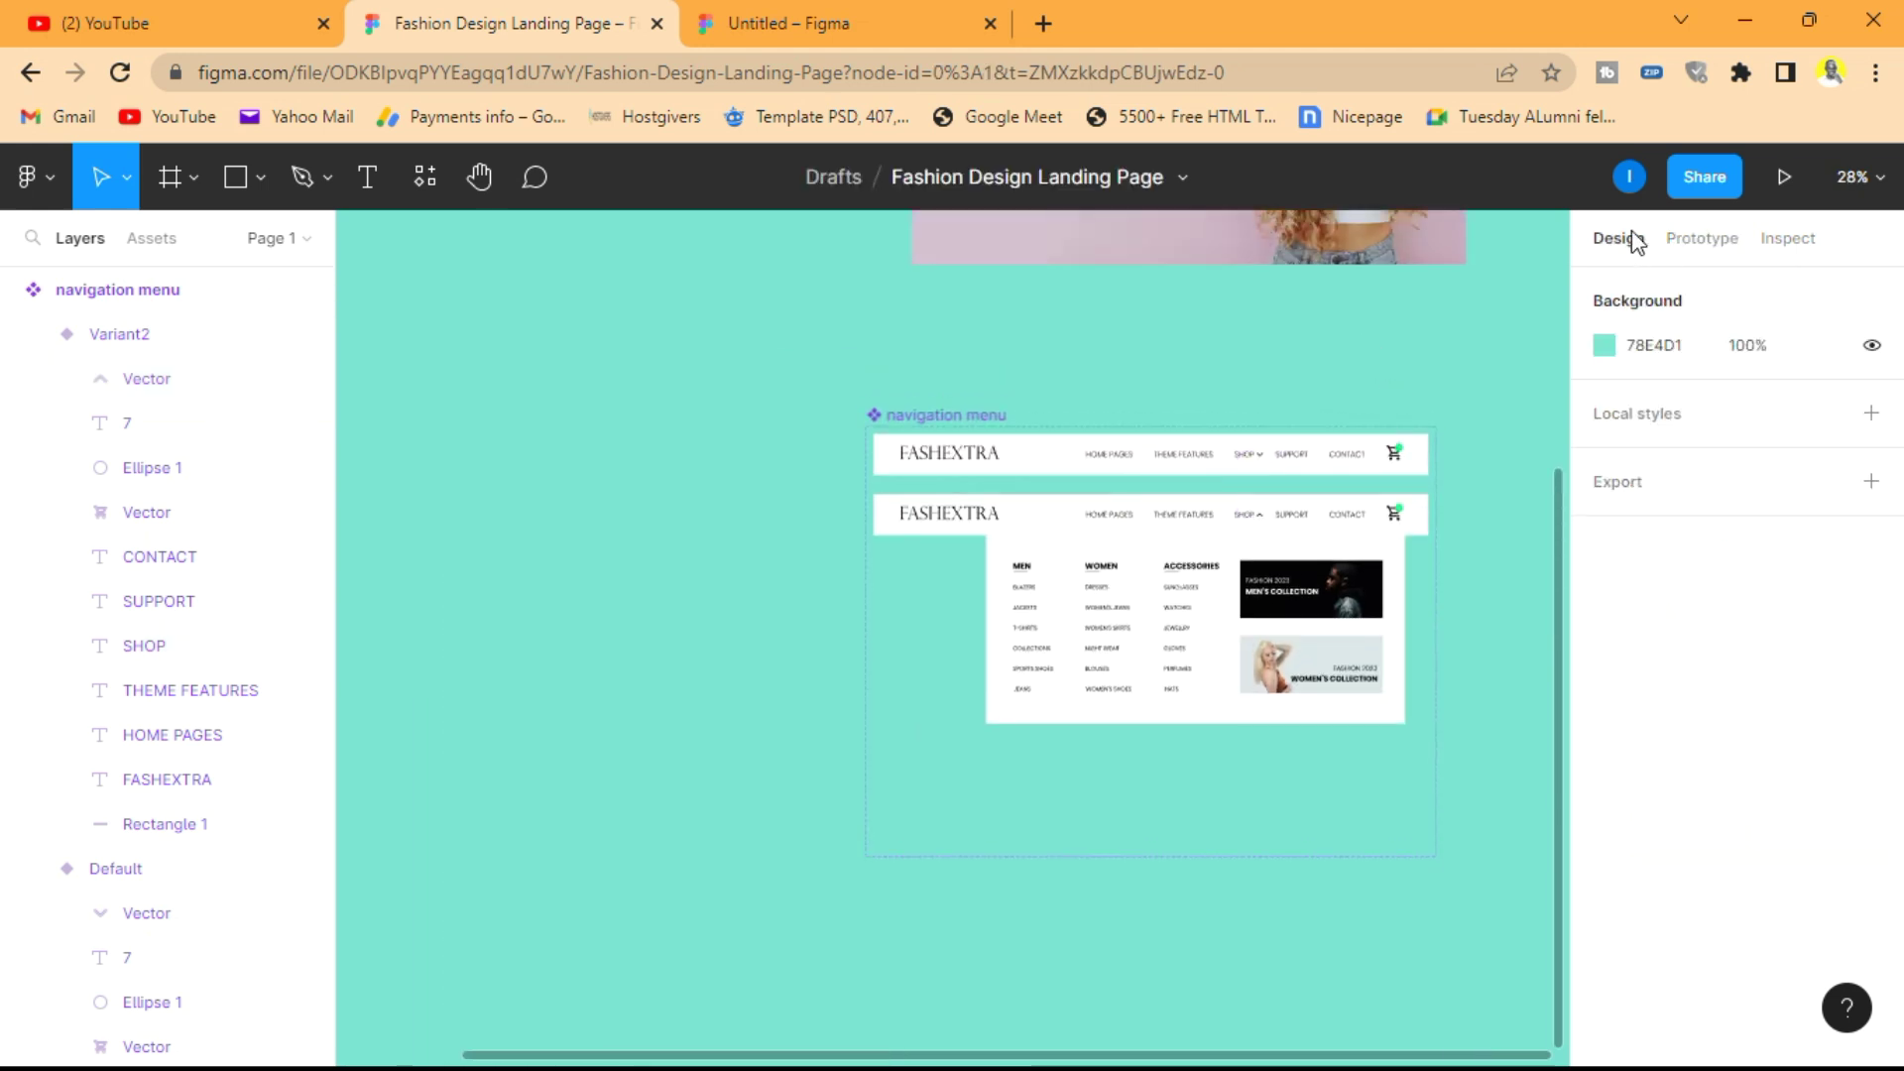
pyautogui.click(1146, 463)
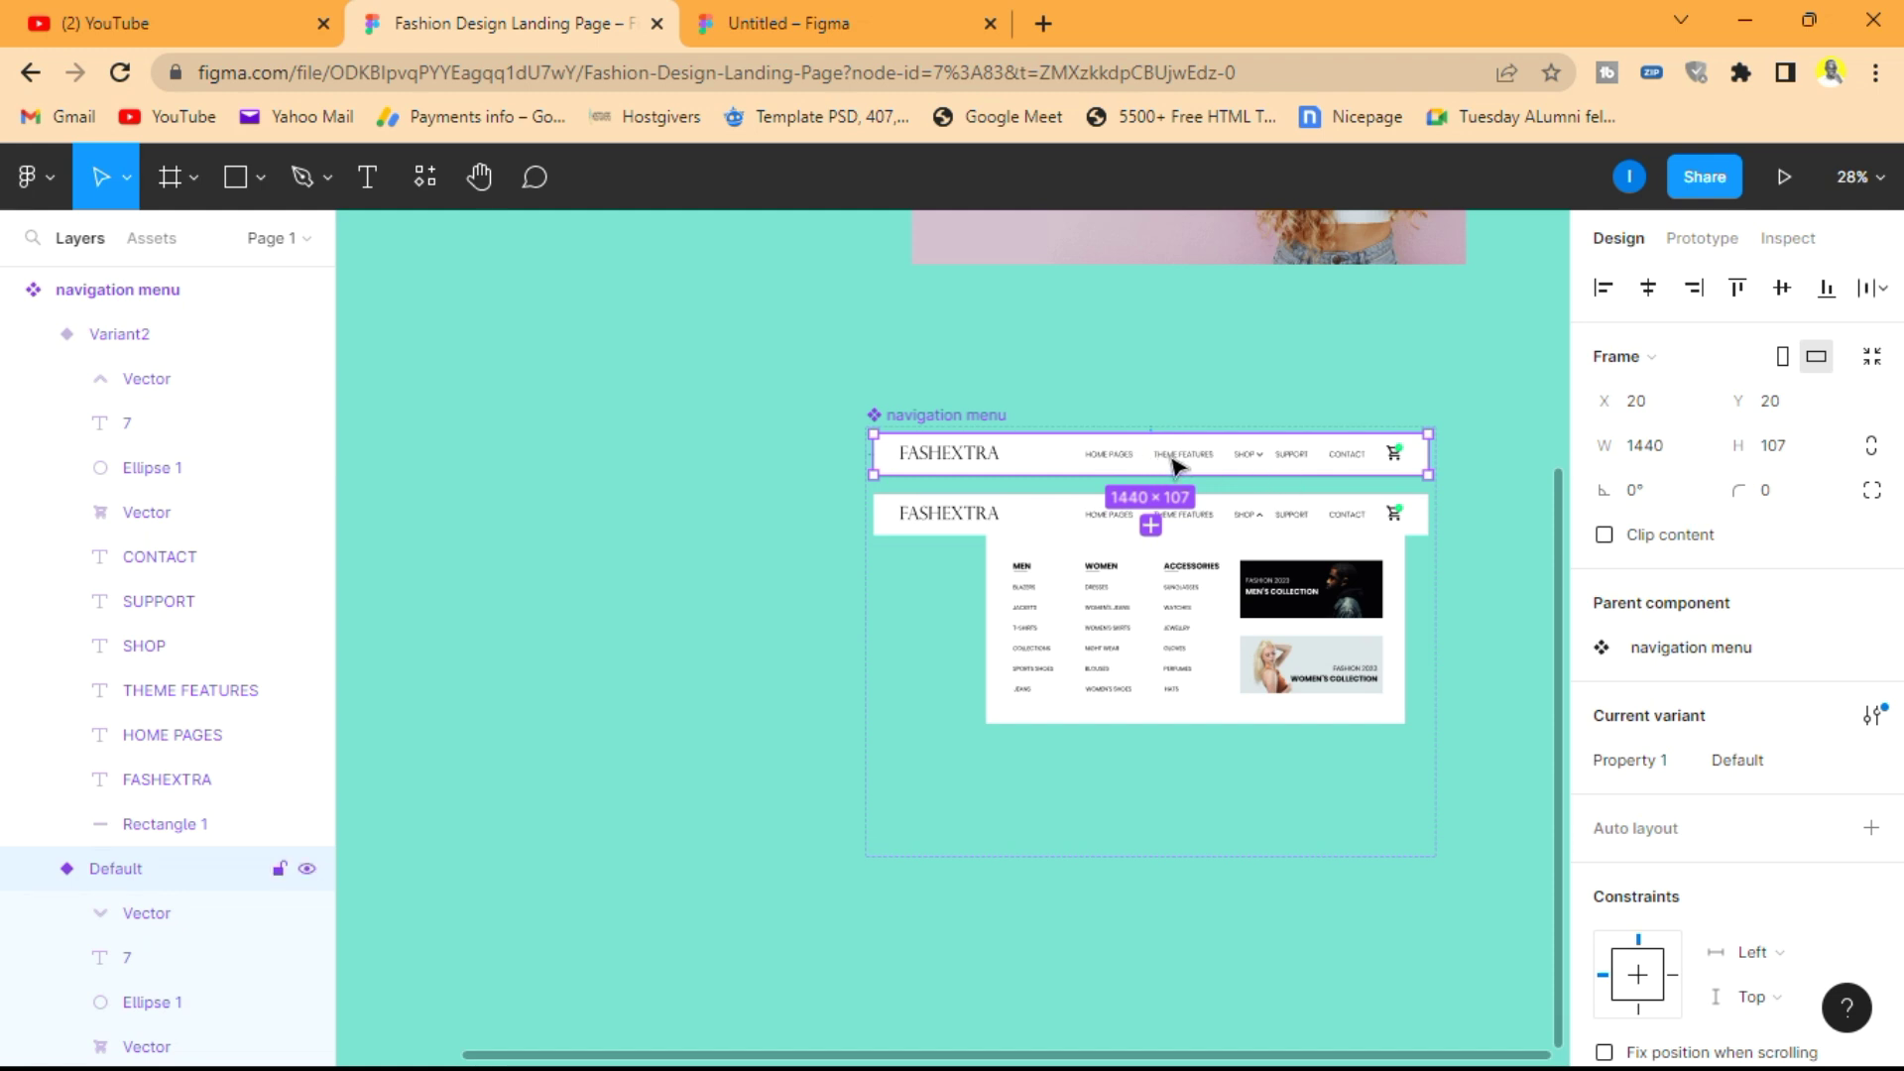
pyautogui.hotkey('ctrl', 'v')
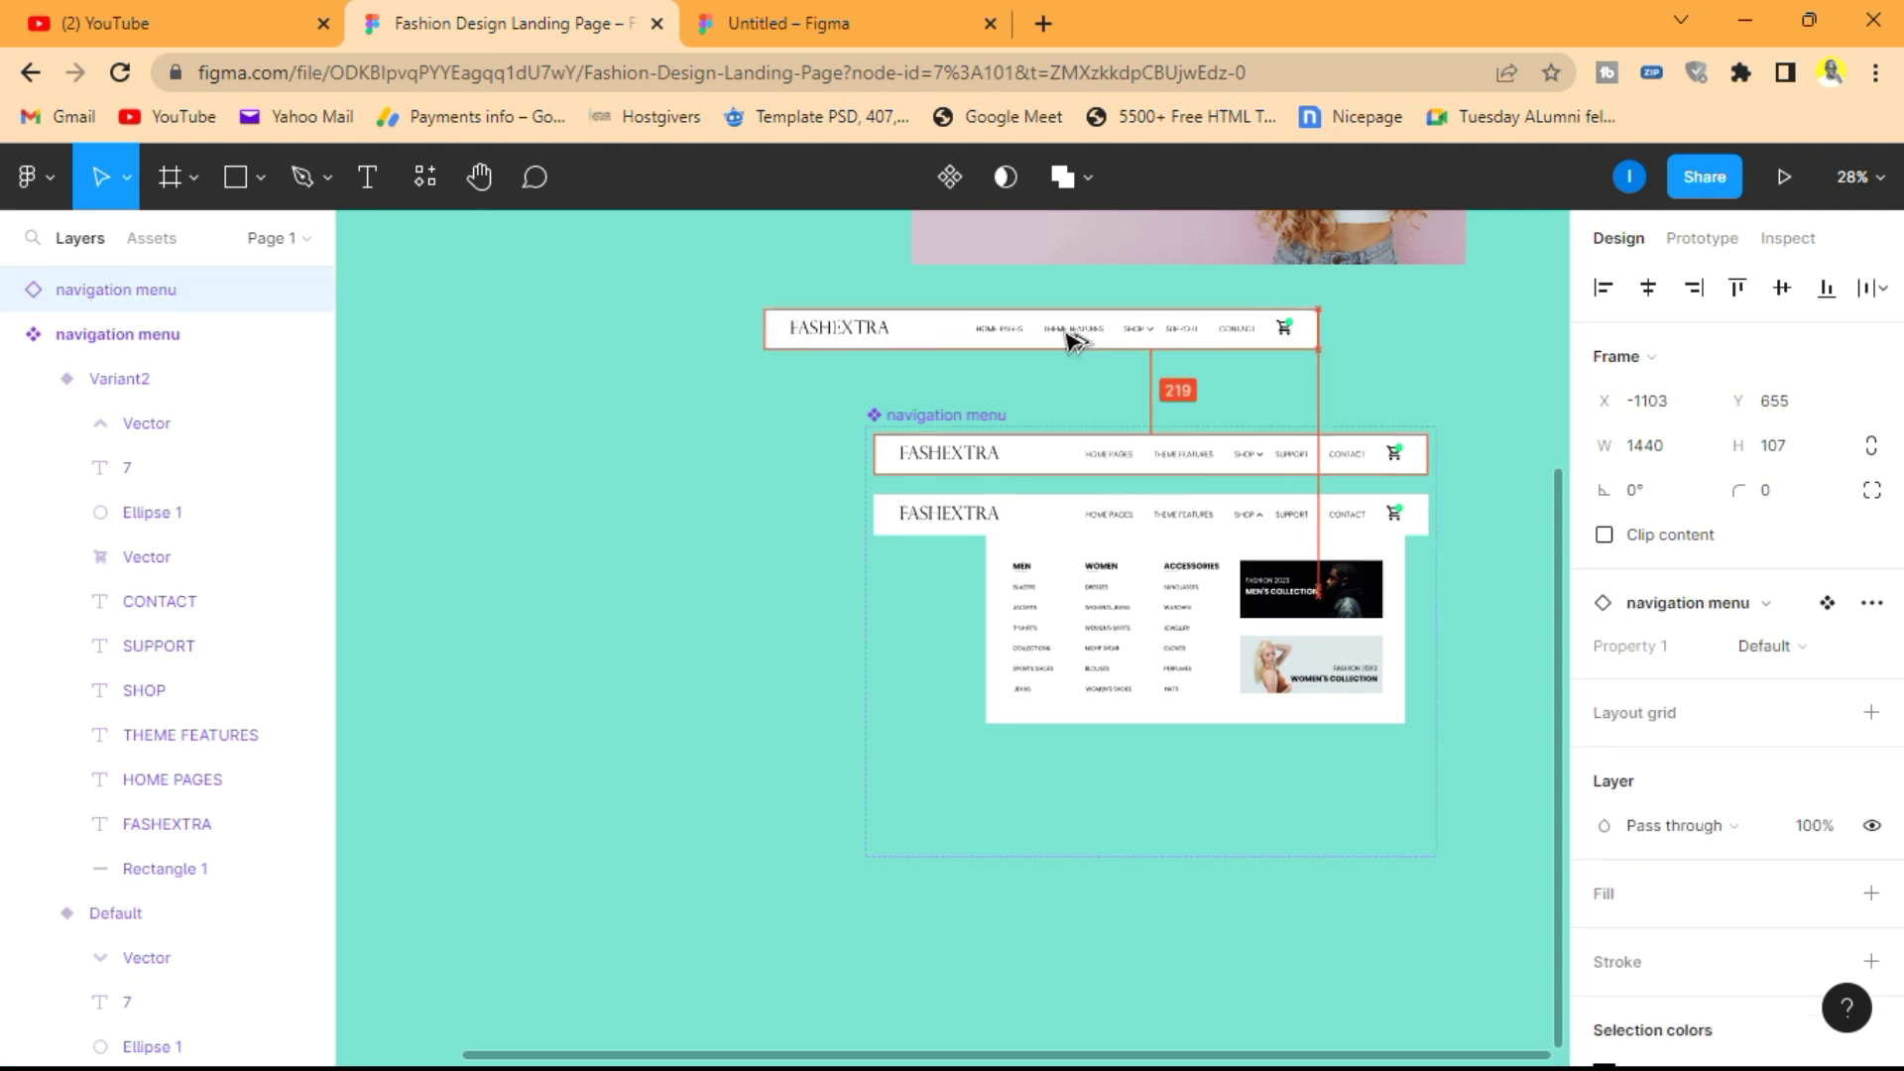
pyautogui.scroll(4, 1309, 397)
pyautogui.moveTo(1102, 765); pyautogui.dragTo(1254, 341)
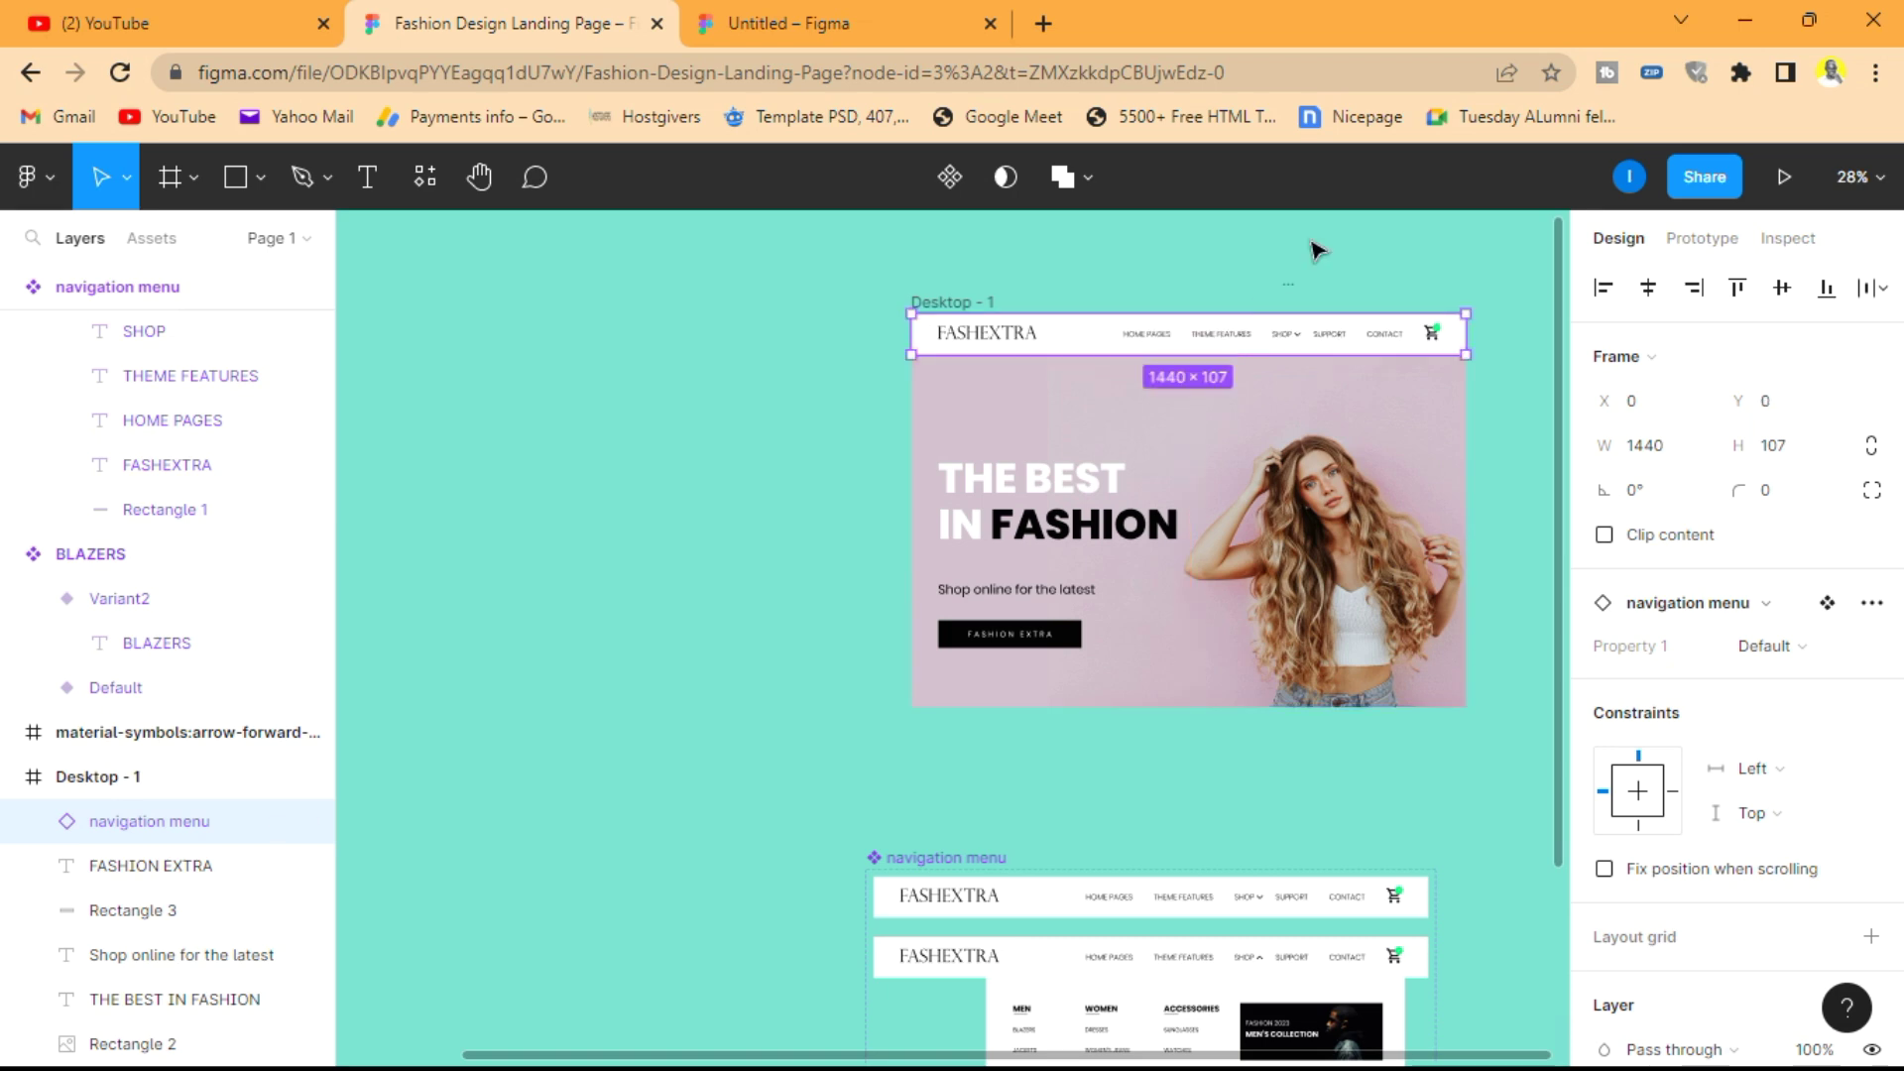
# - Delete the stray 24 × 24 arrow icon frame above the Desktop - 1 frame
pyautogui.keyDown('ctrl'); pyautogui.scroll(5, 1312, 251); pyautogui.keyUp('ctrl')
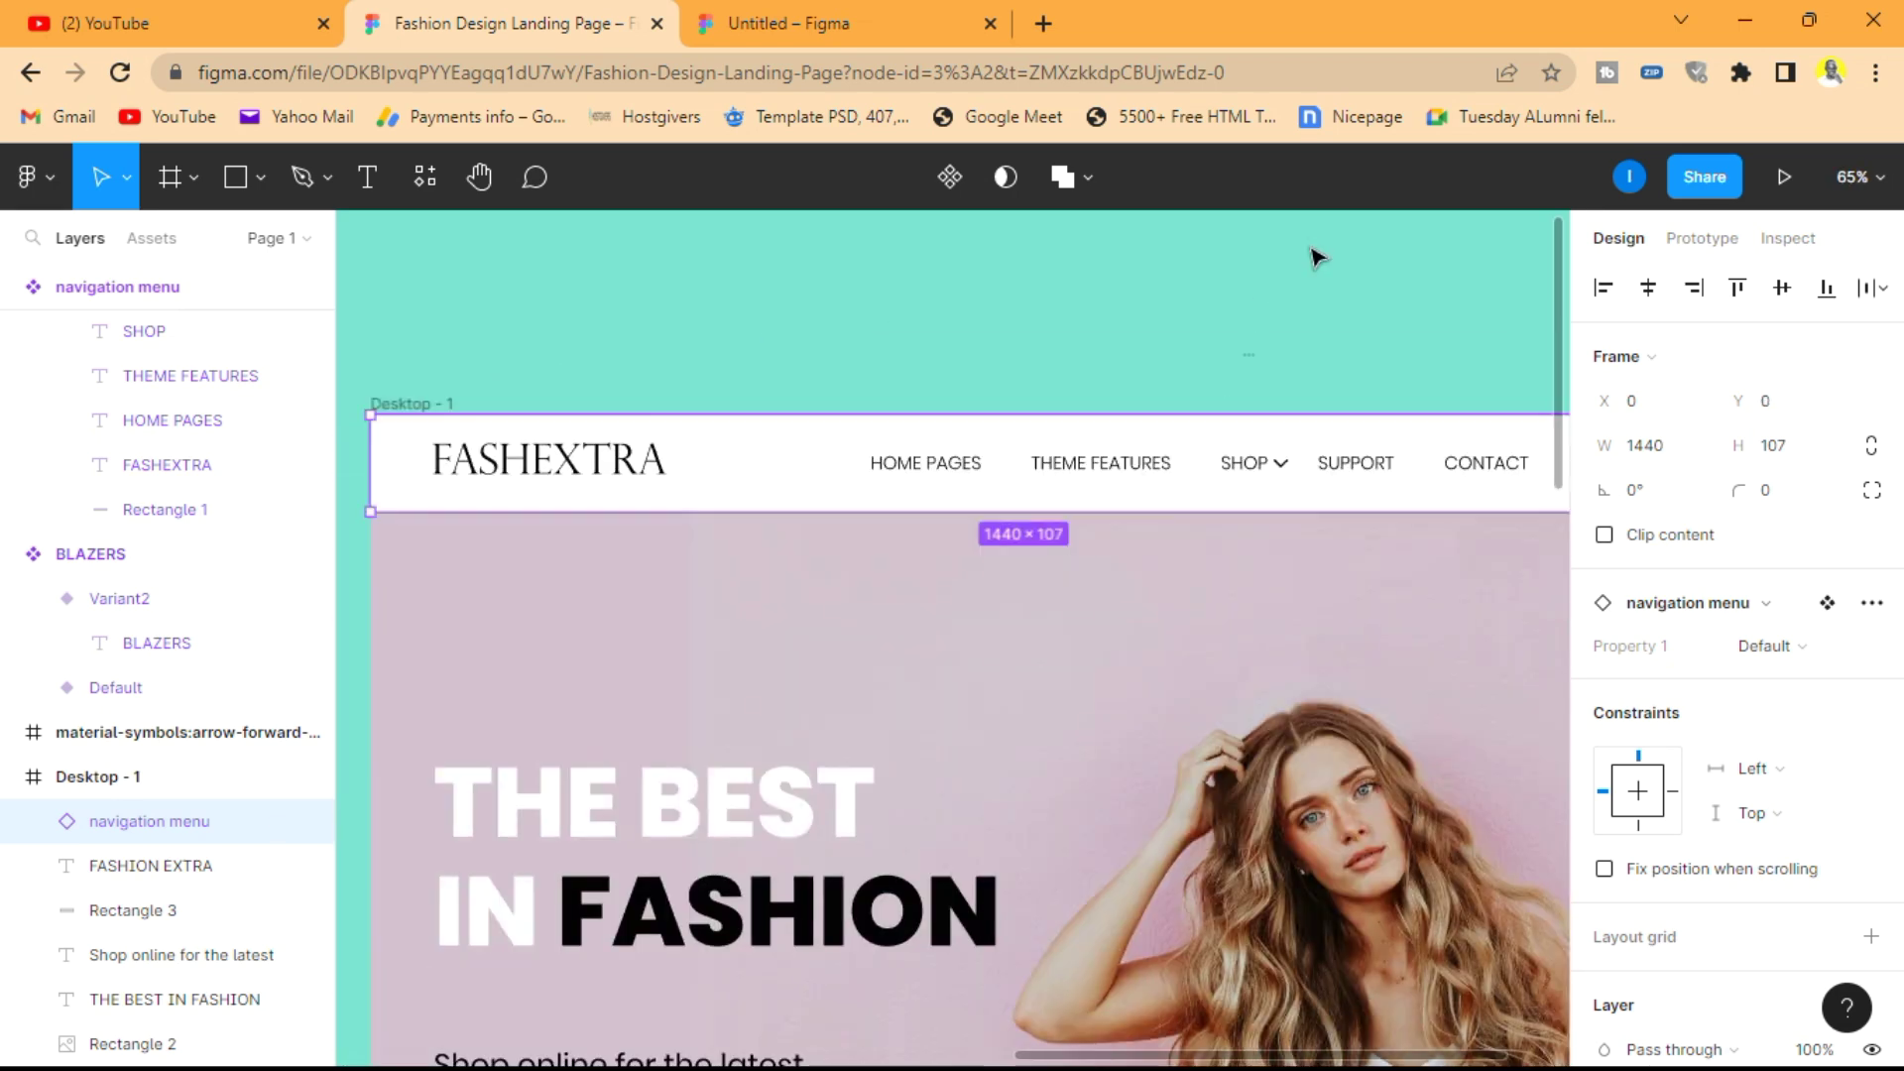
pyautogui.hscroll(-3, 1314, 255)
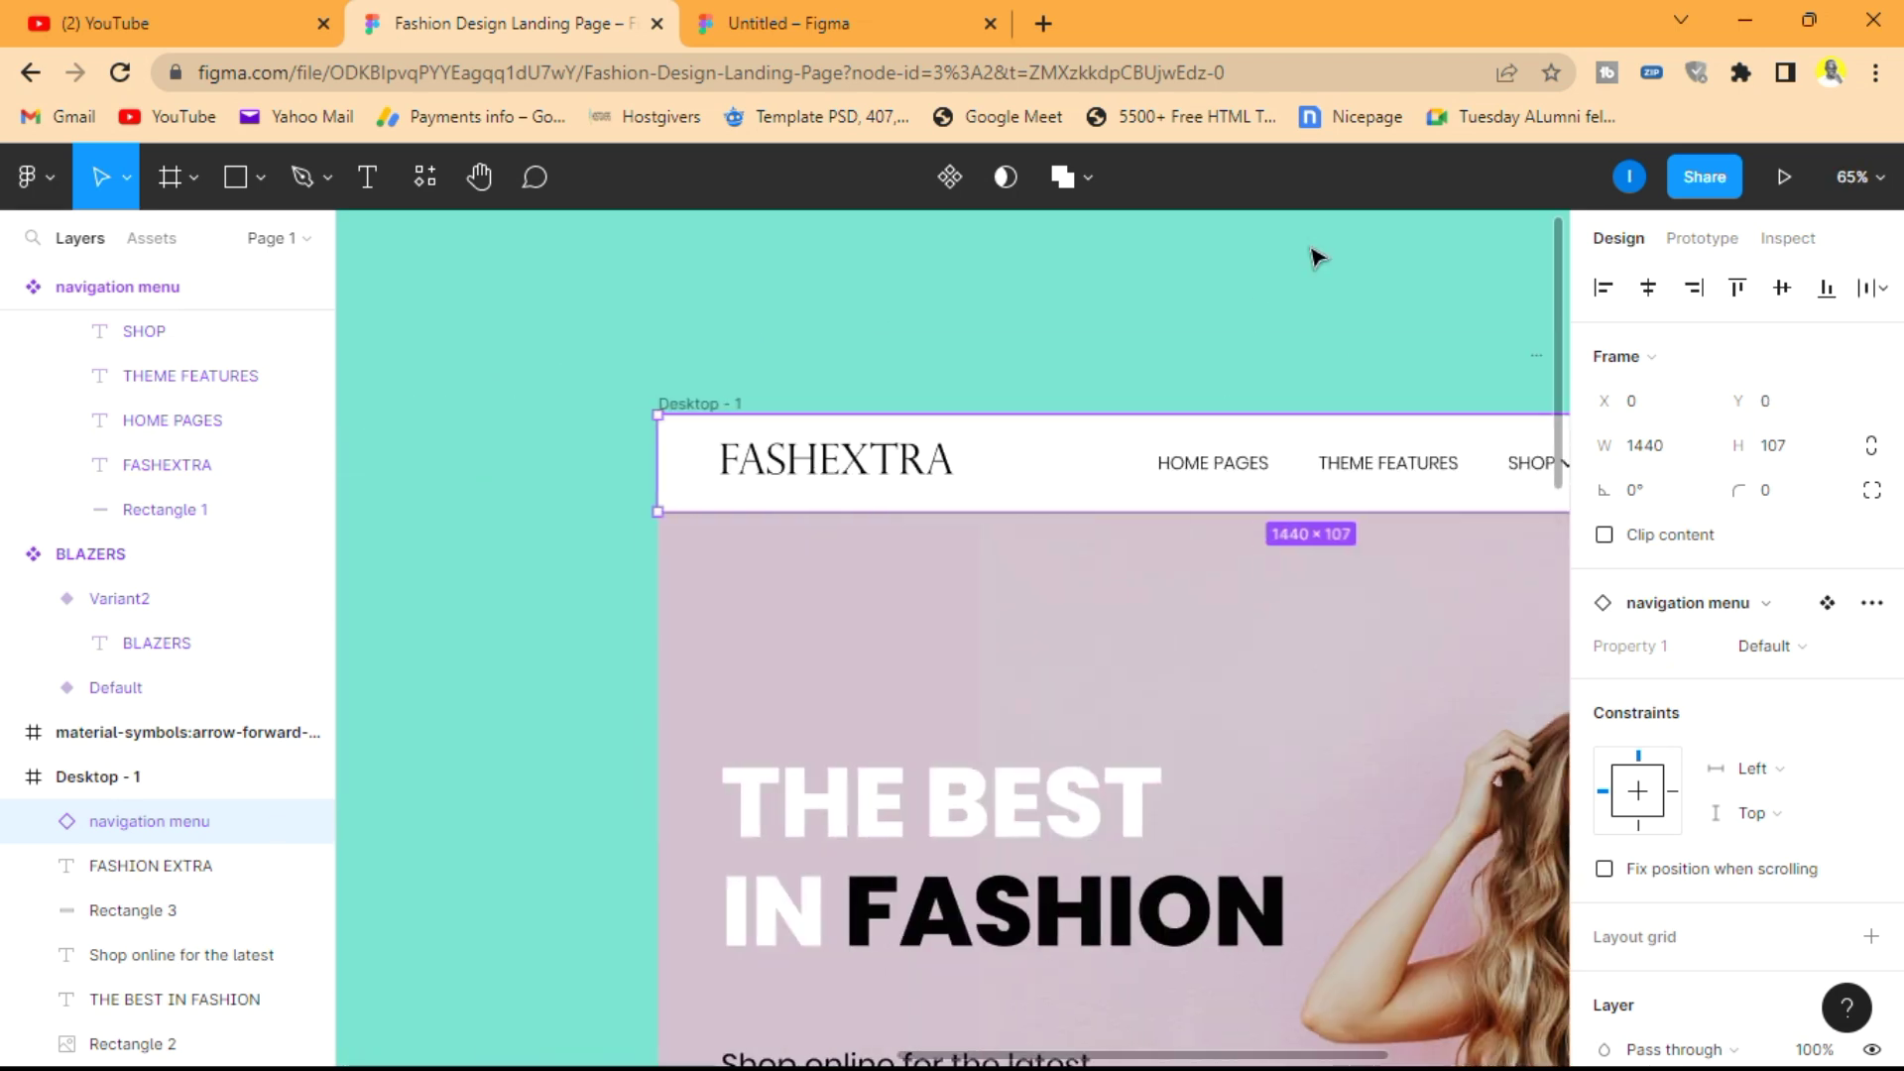
pyautogui.click(1502, 327)
pyautogui.click(1533, 362)
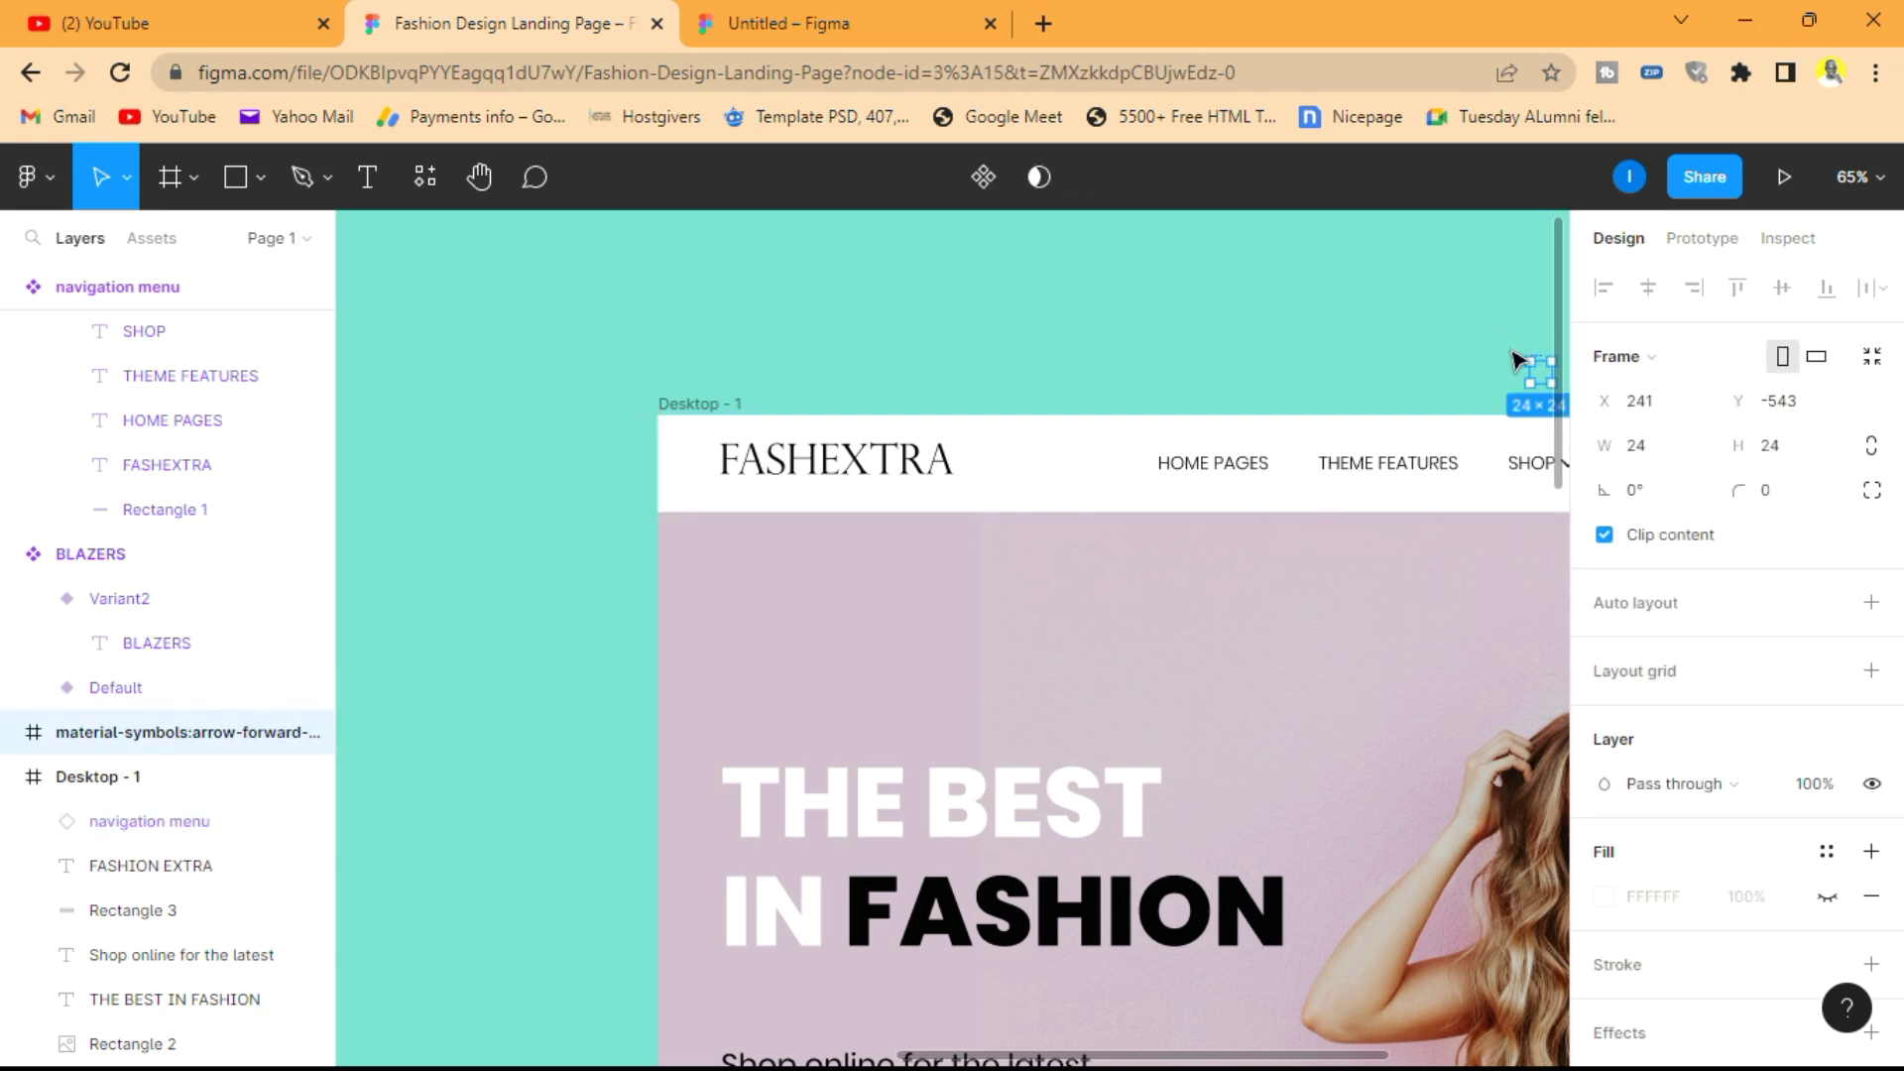
pyautogui.press('Delete')
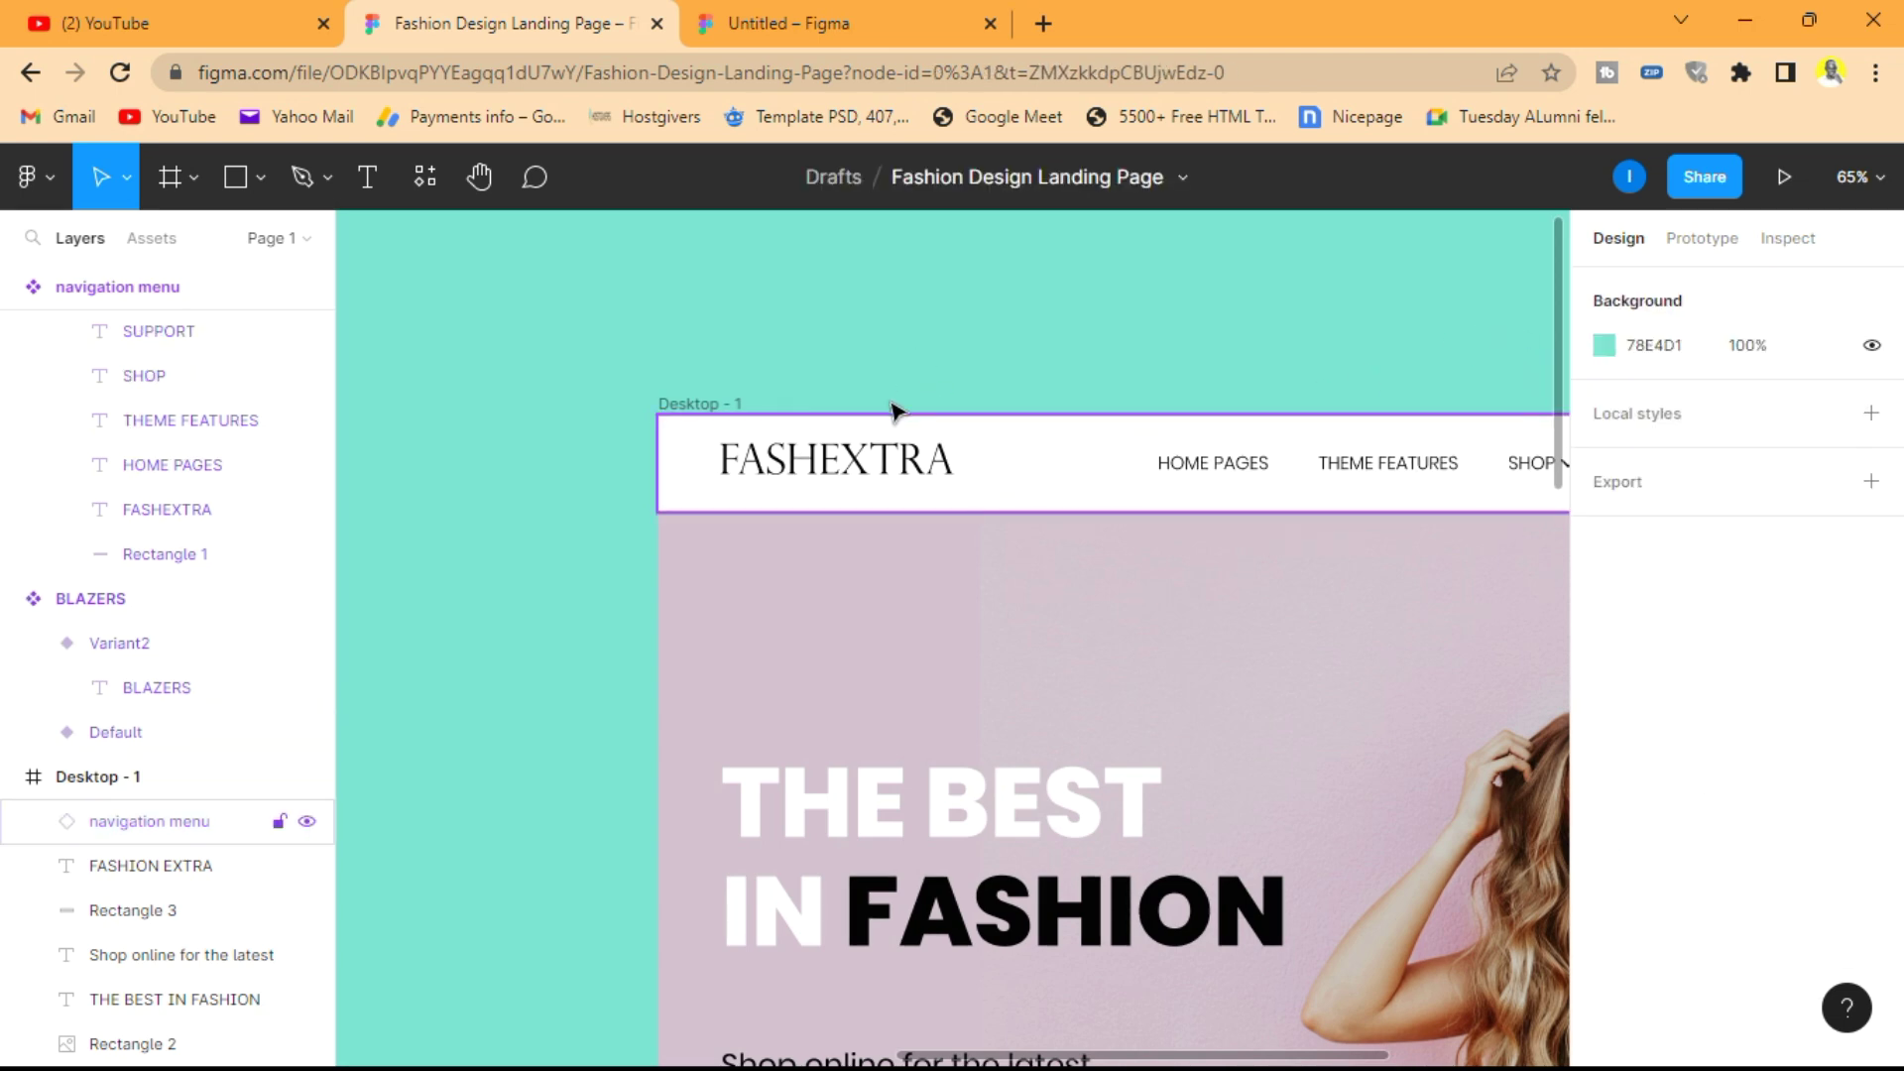
# - Set the prototype background to 78E4D1 by sampling the teal canvas colour
pyautogui.scroll(-3, 1075, 310)
pyautogui.hscroll(5, 1078, 312)
pyautogui.hscroll(-3, 1075, 311)
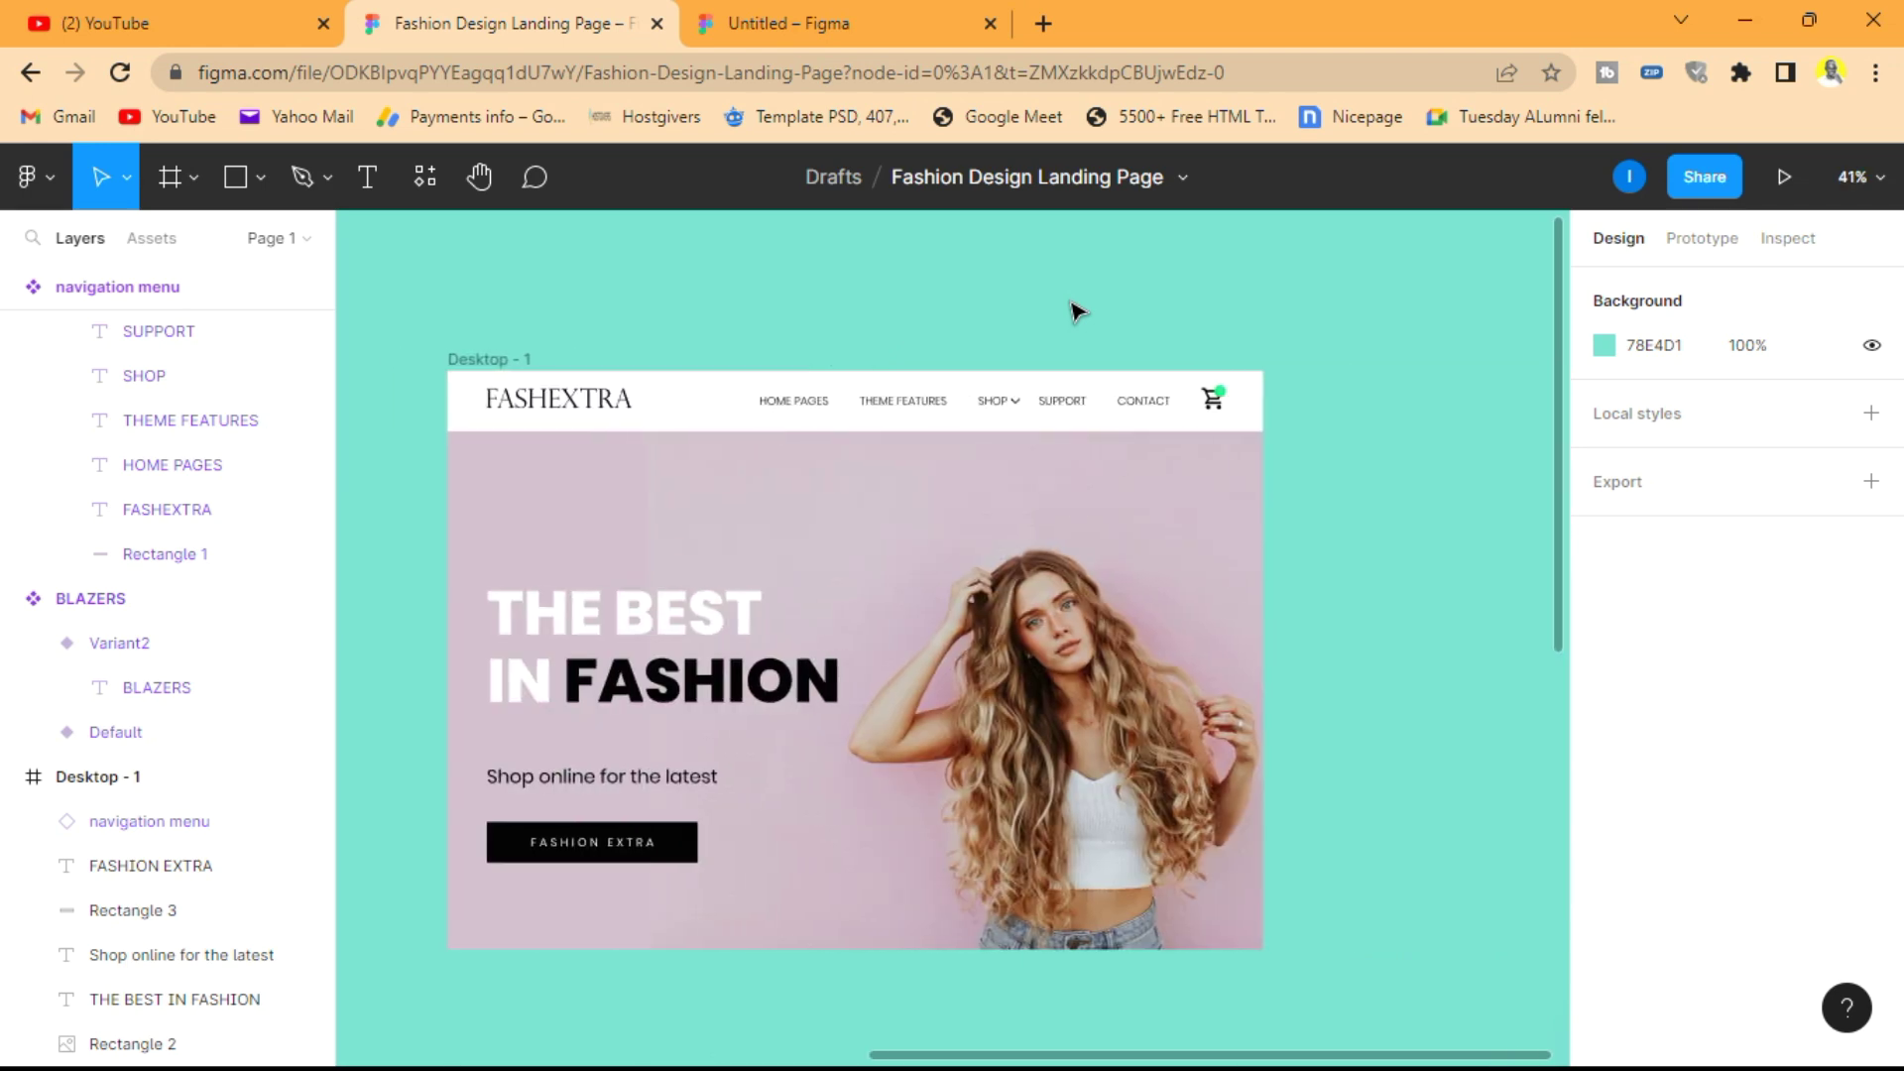
pyautogui.click(510, 360)
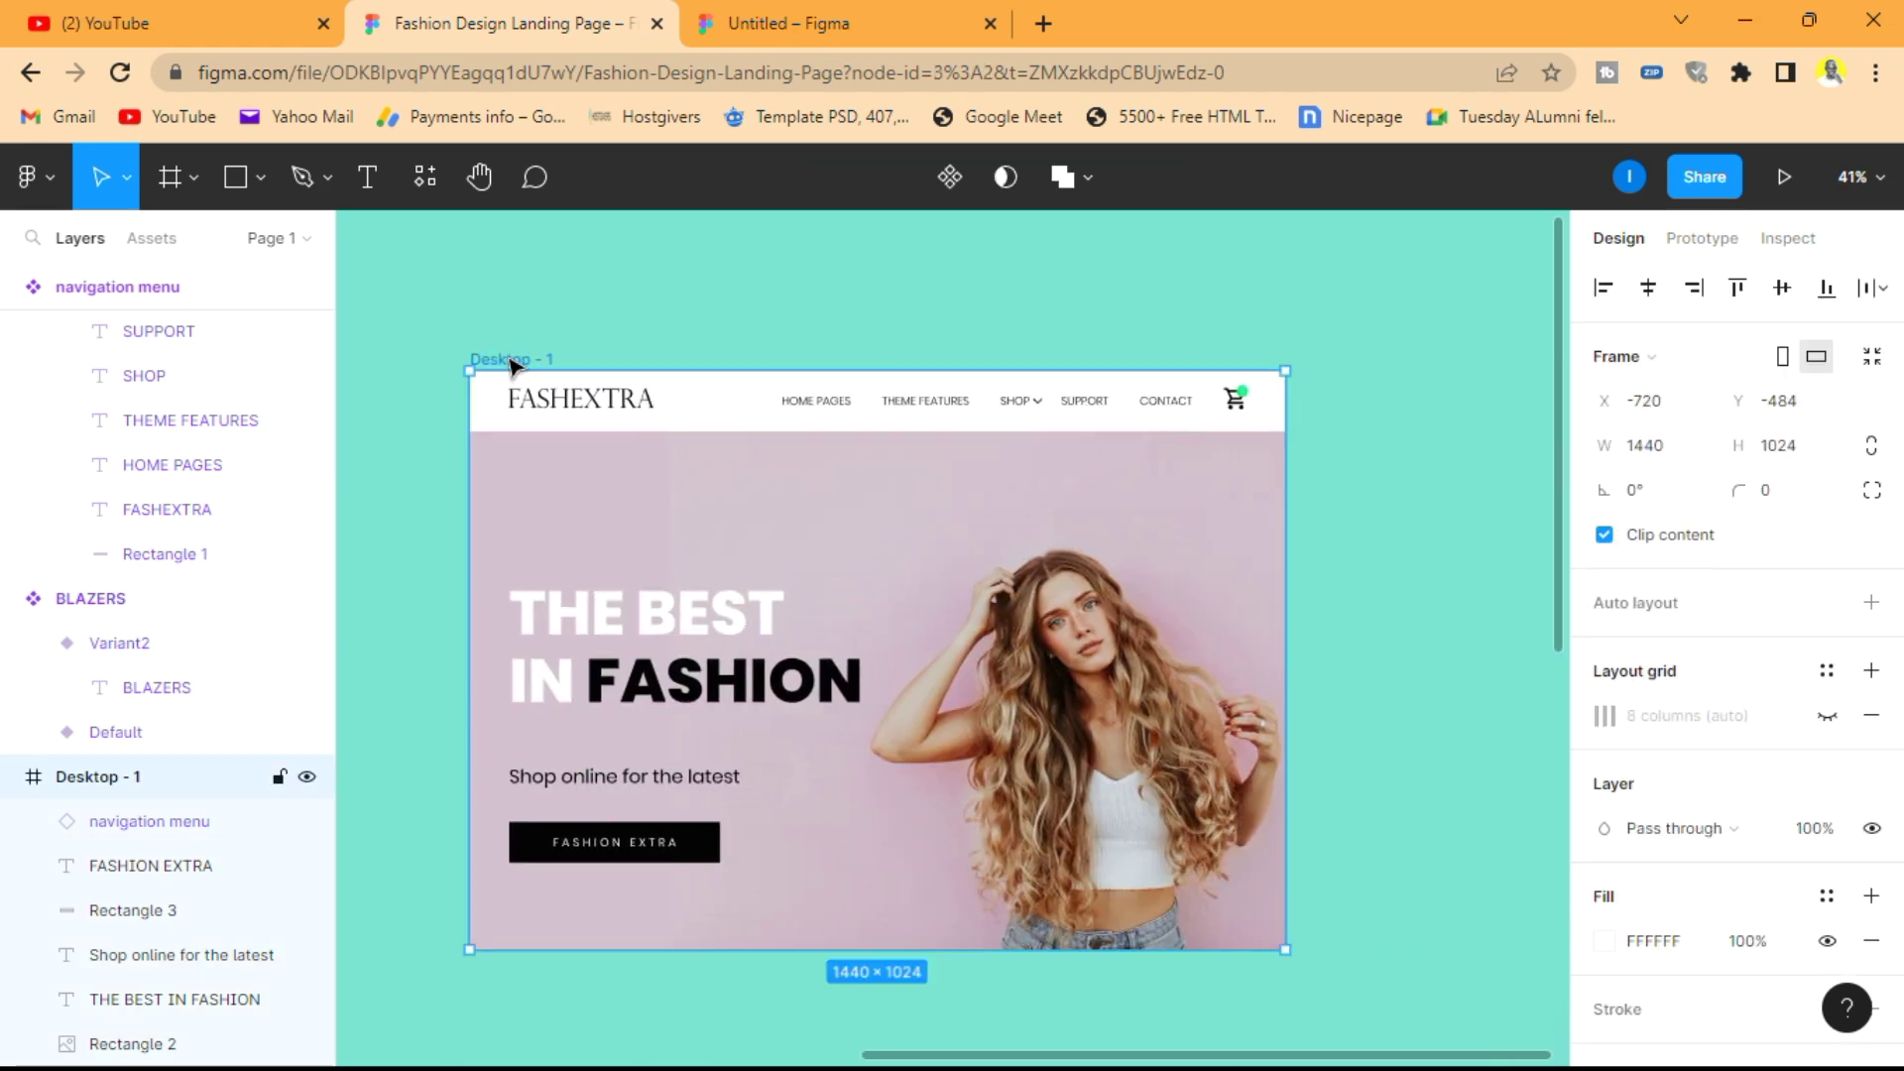
pyautogui.click(1708, 239)
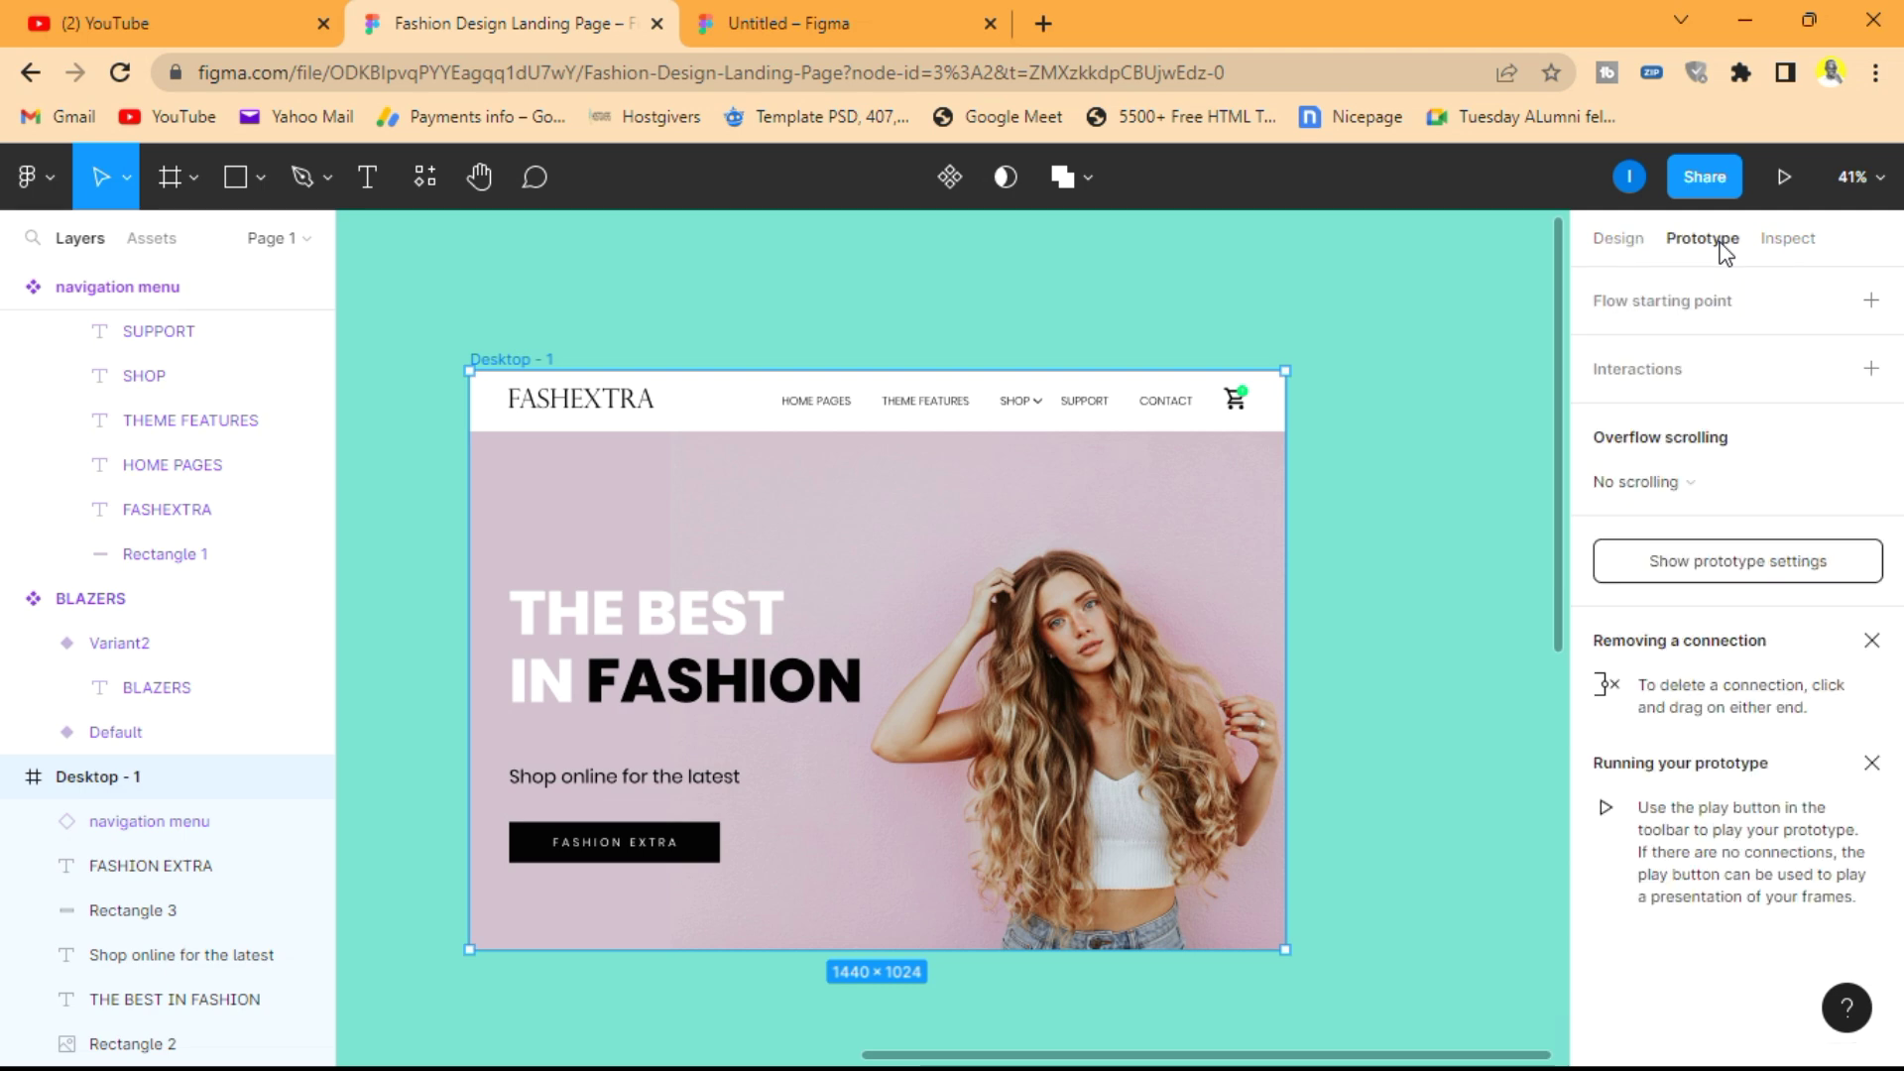
pyautogui.click(1424, 465)
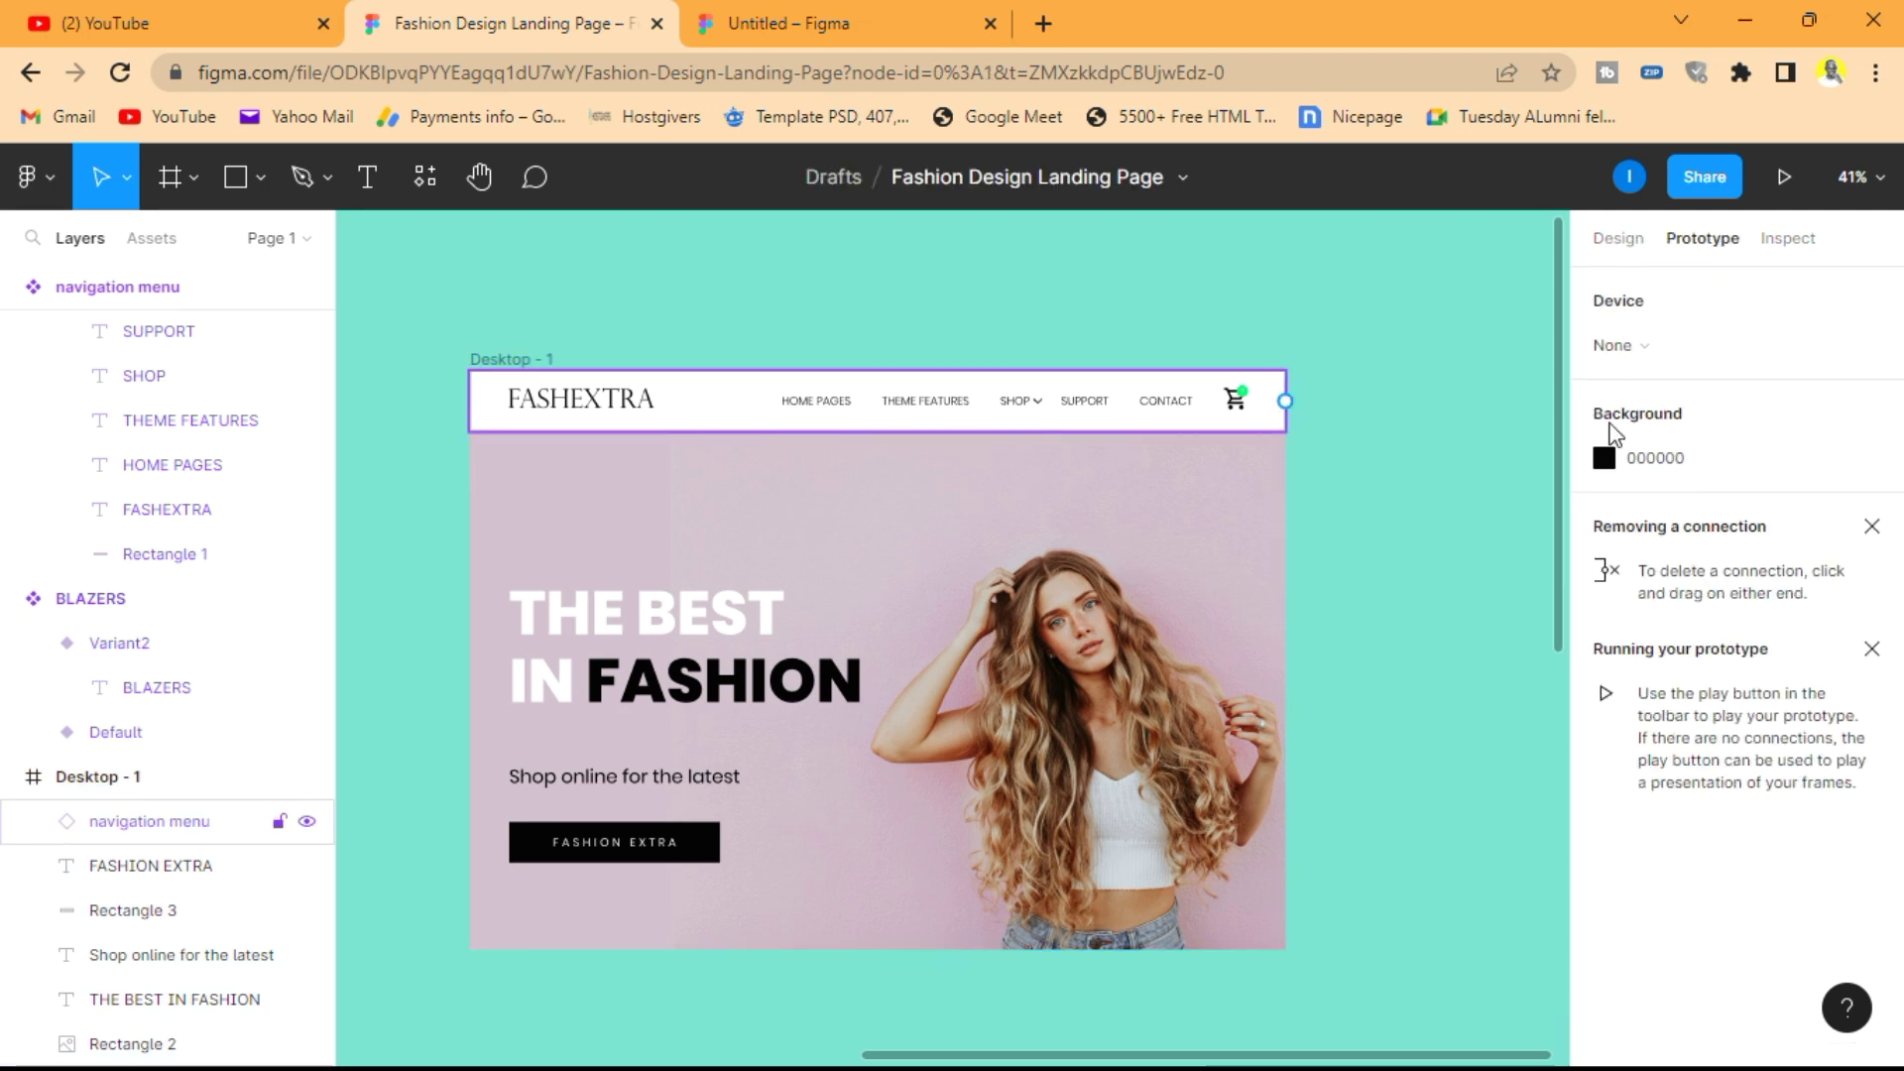
pyautogui.click(1605, 458)
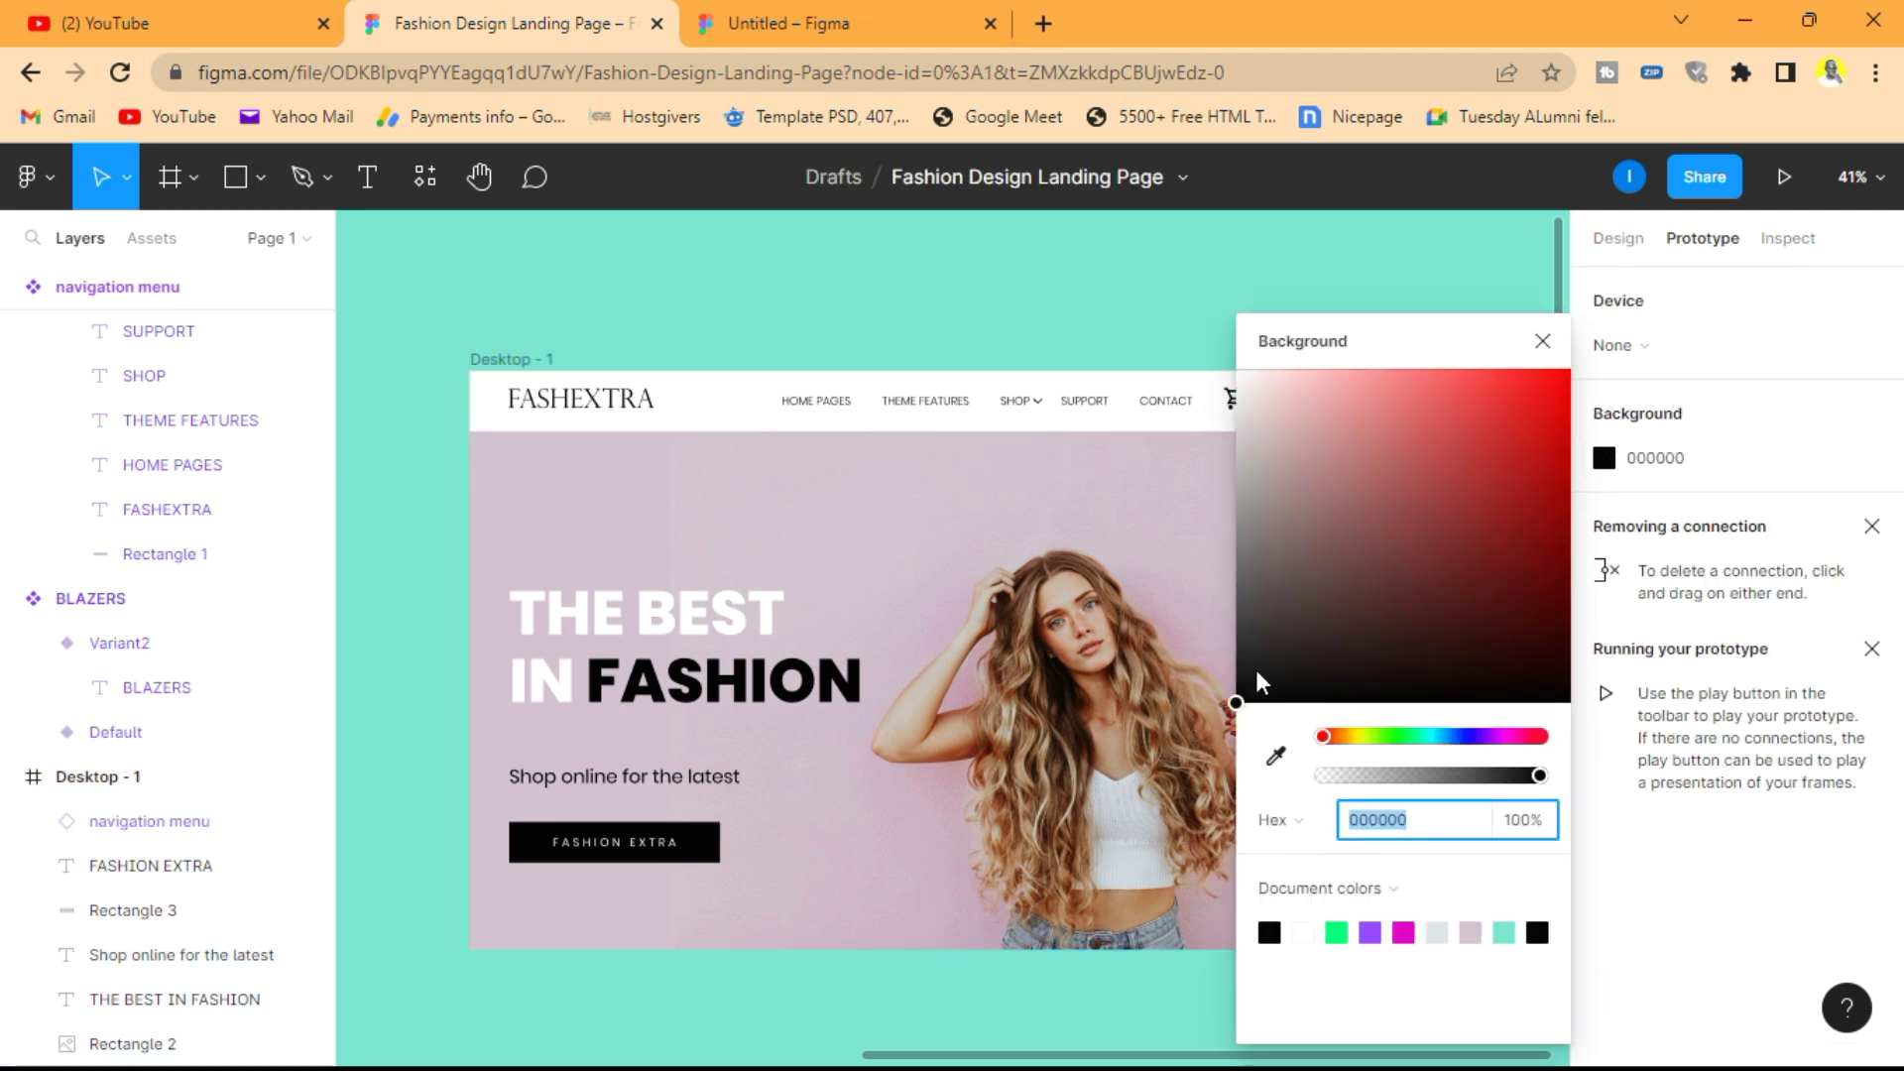
pyautogui.click(1287, 758)
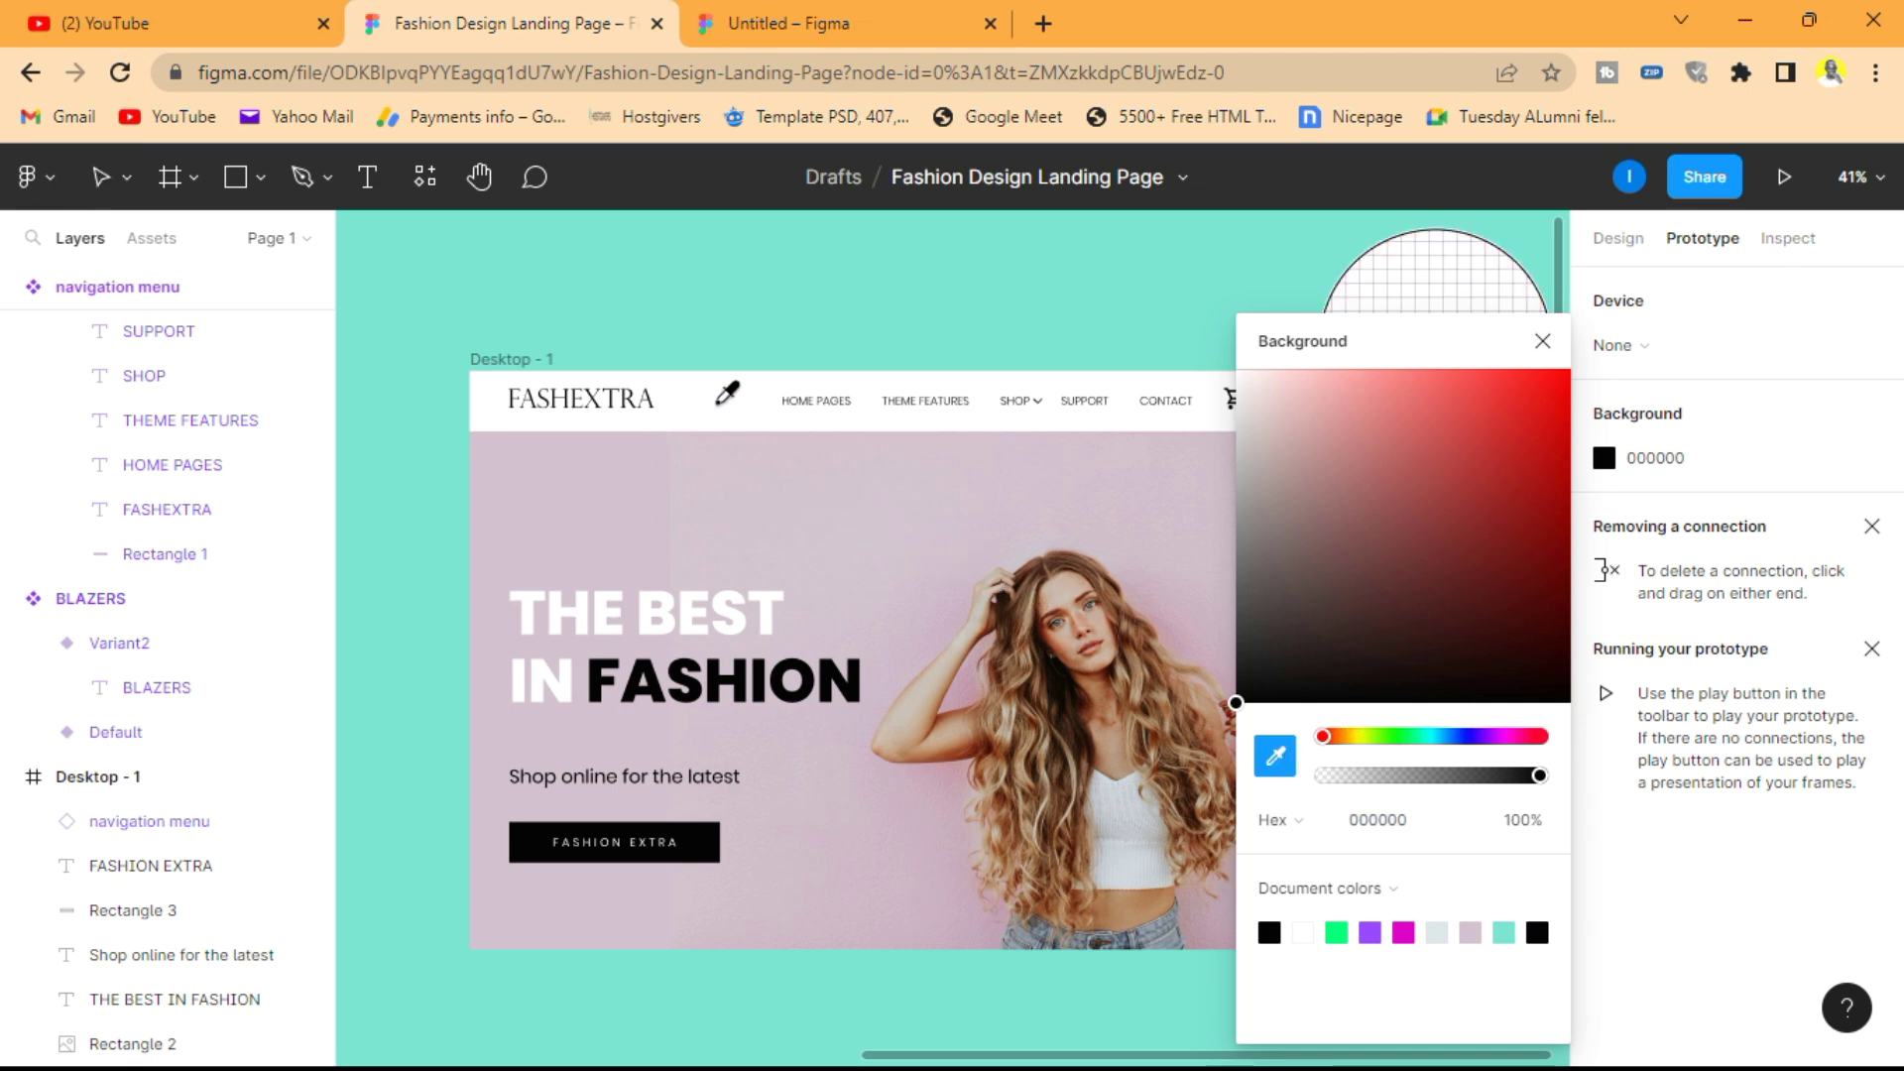
pyautogui.click(419, 667)
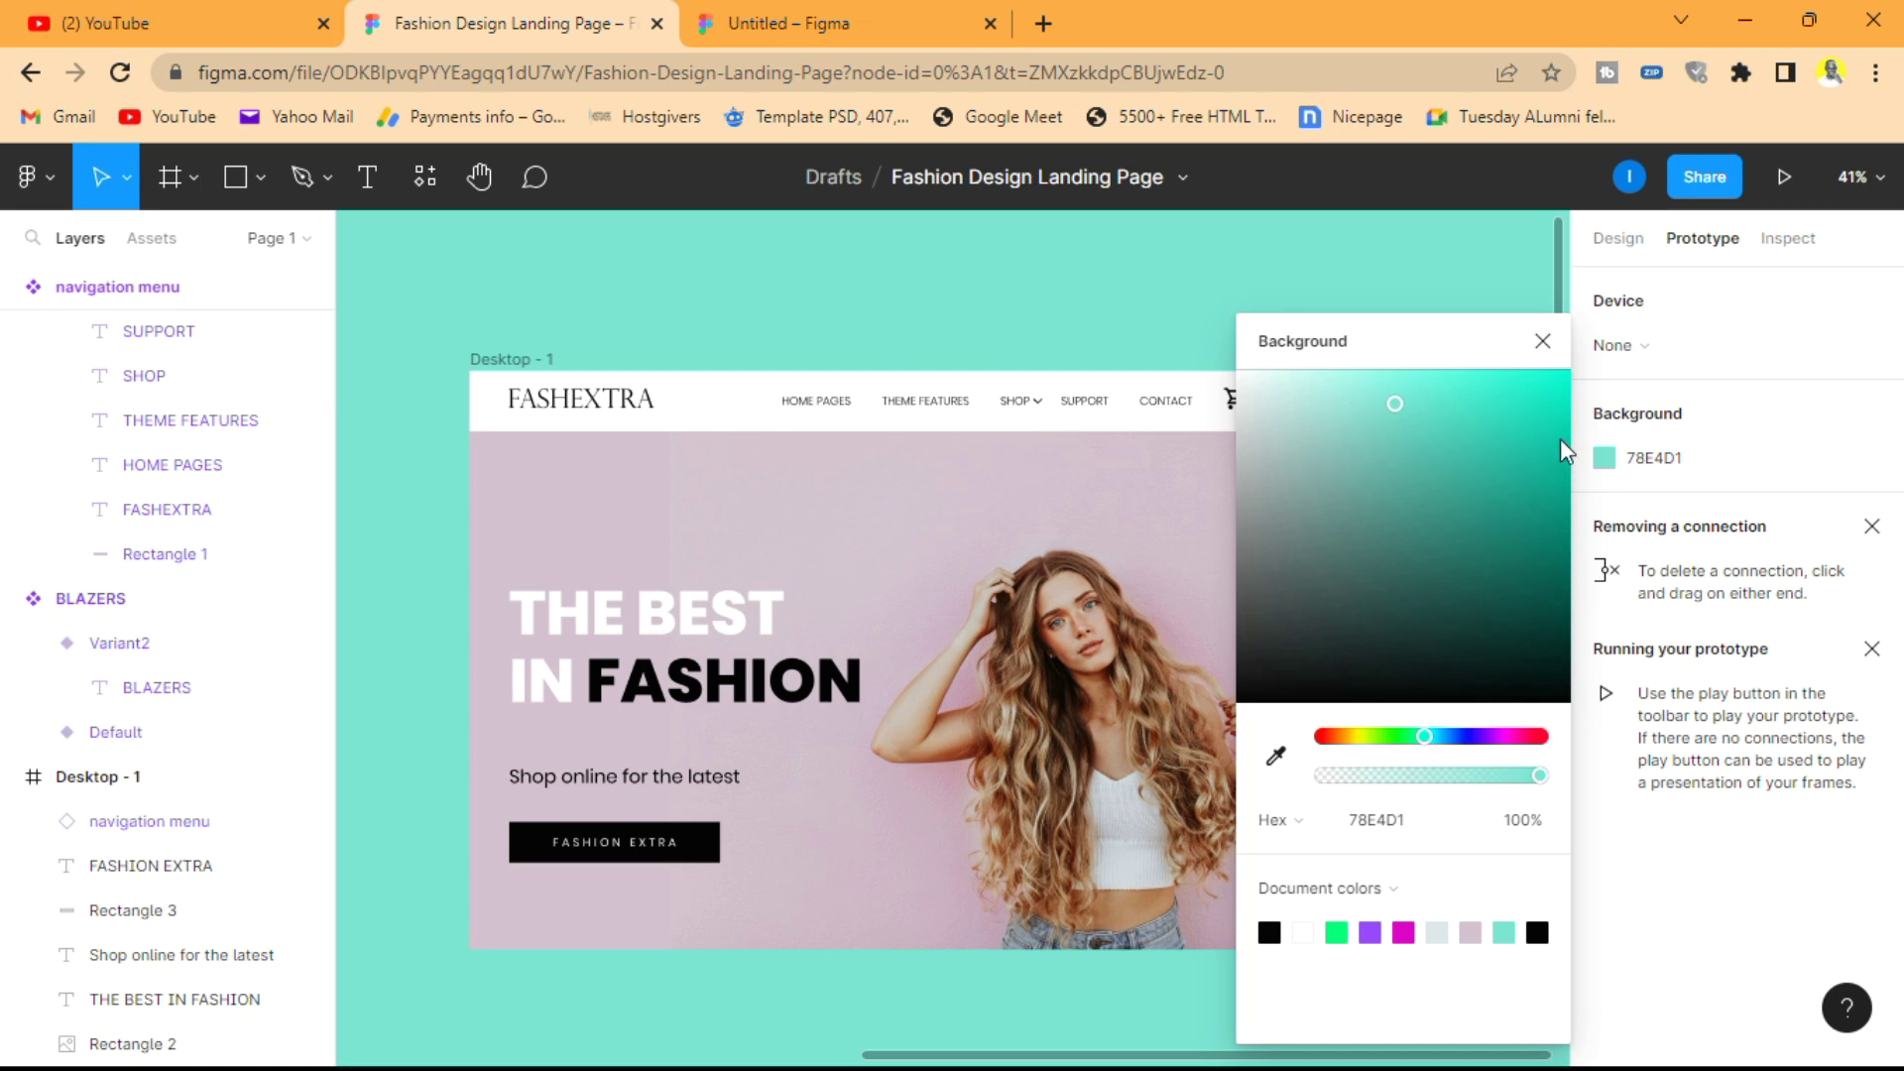
pyautogui.click(1543, 342)
# - Play the prototype to test the SHOP item in the header, and return to the design file
pyautogui.click(1788, 176)
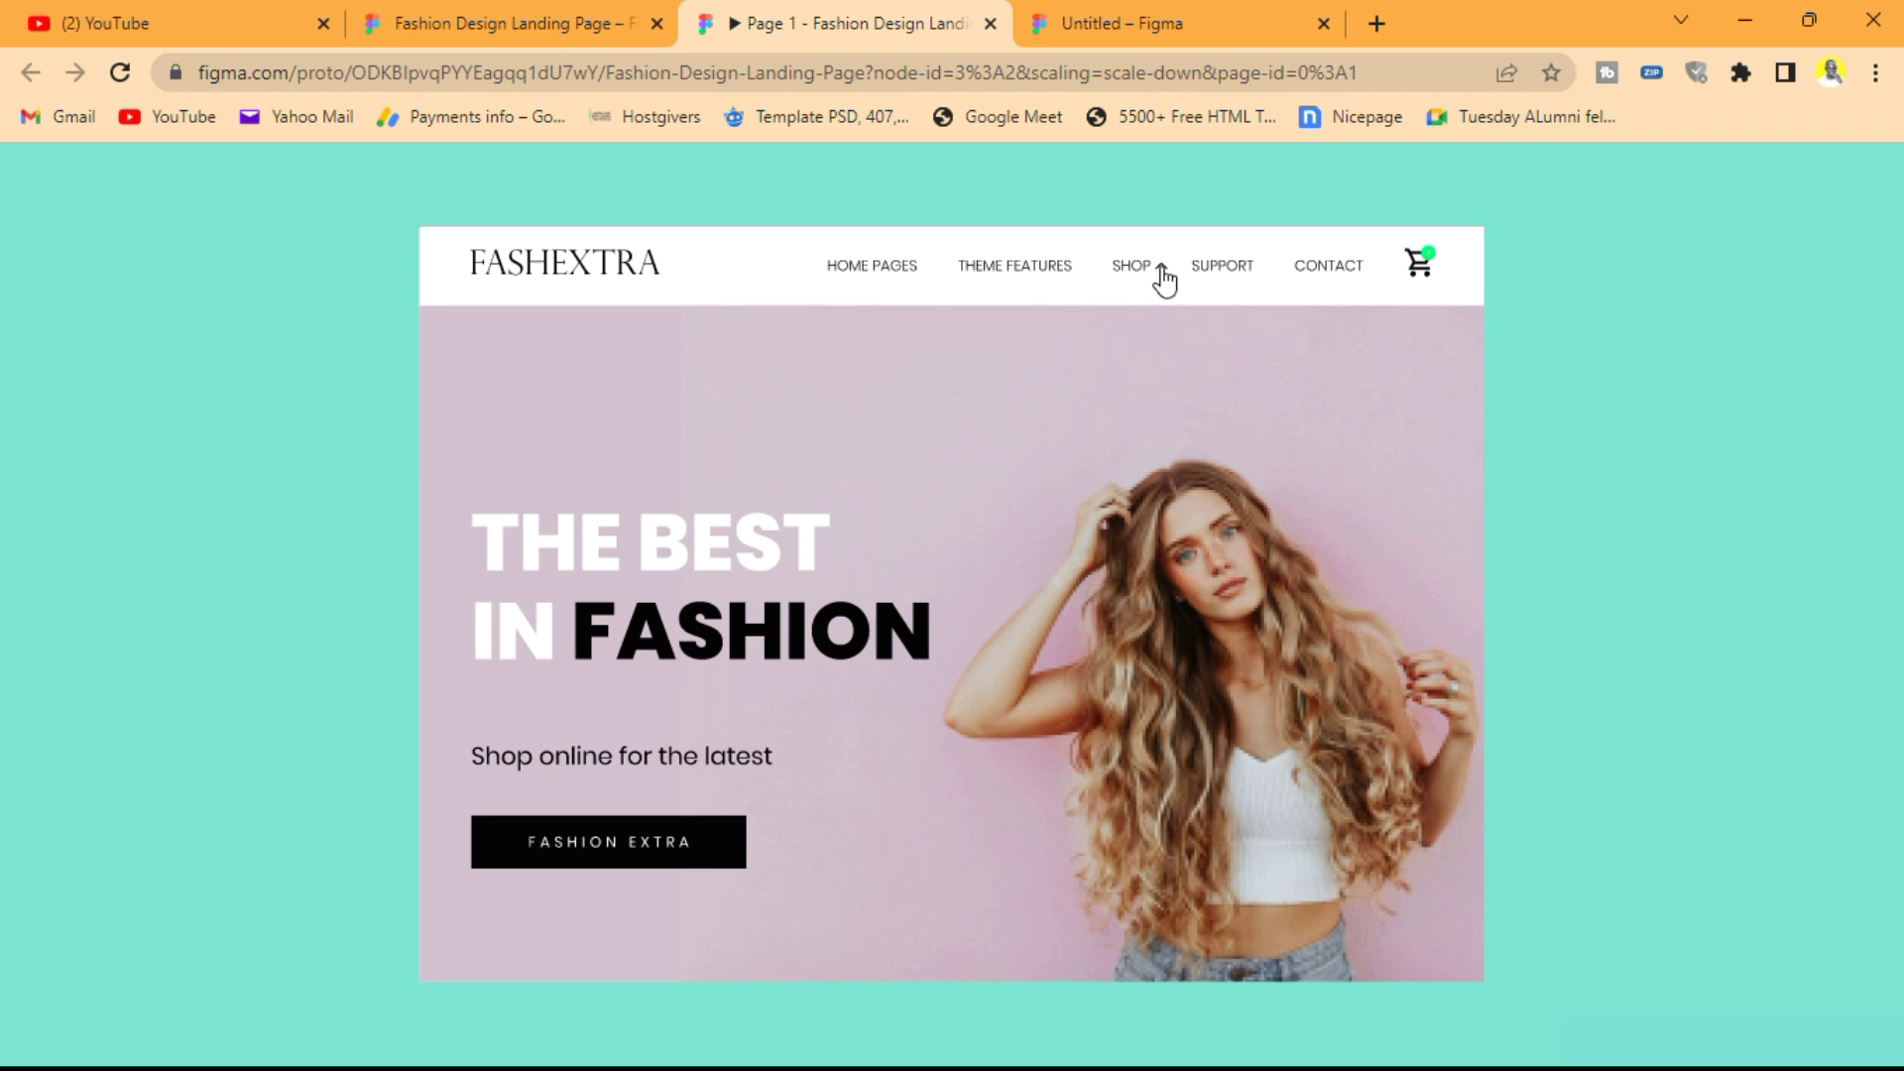
pyautogui.click(536, 24)
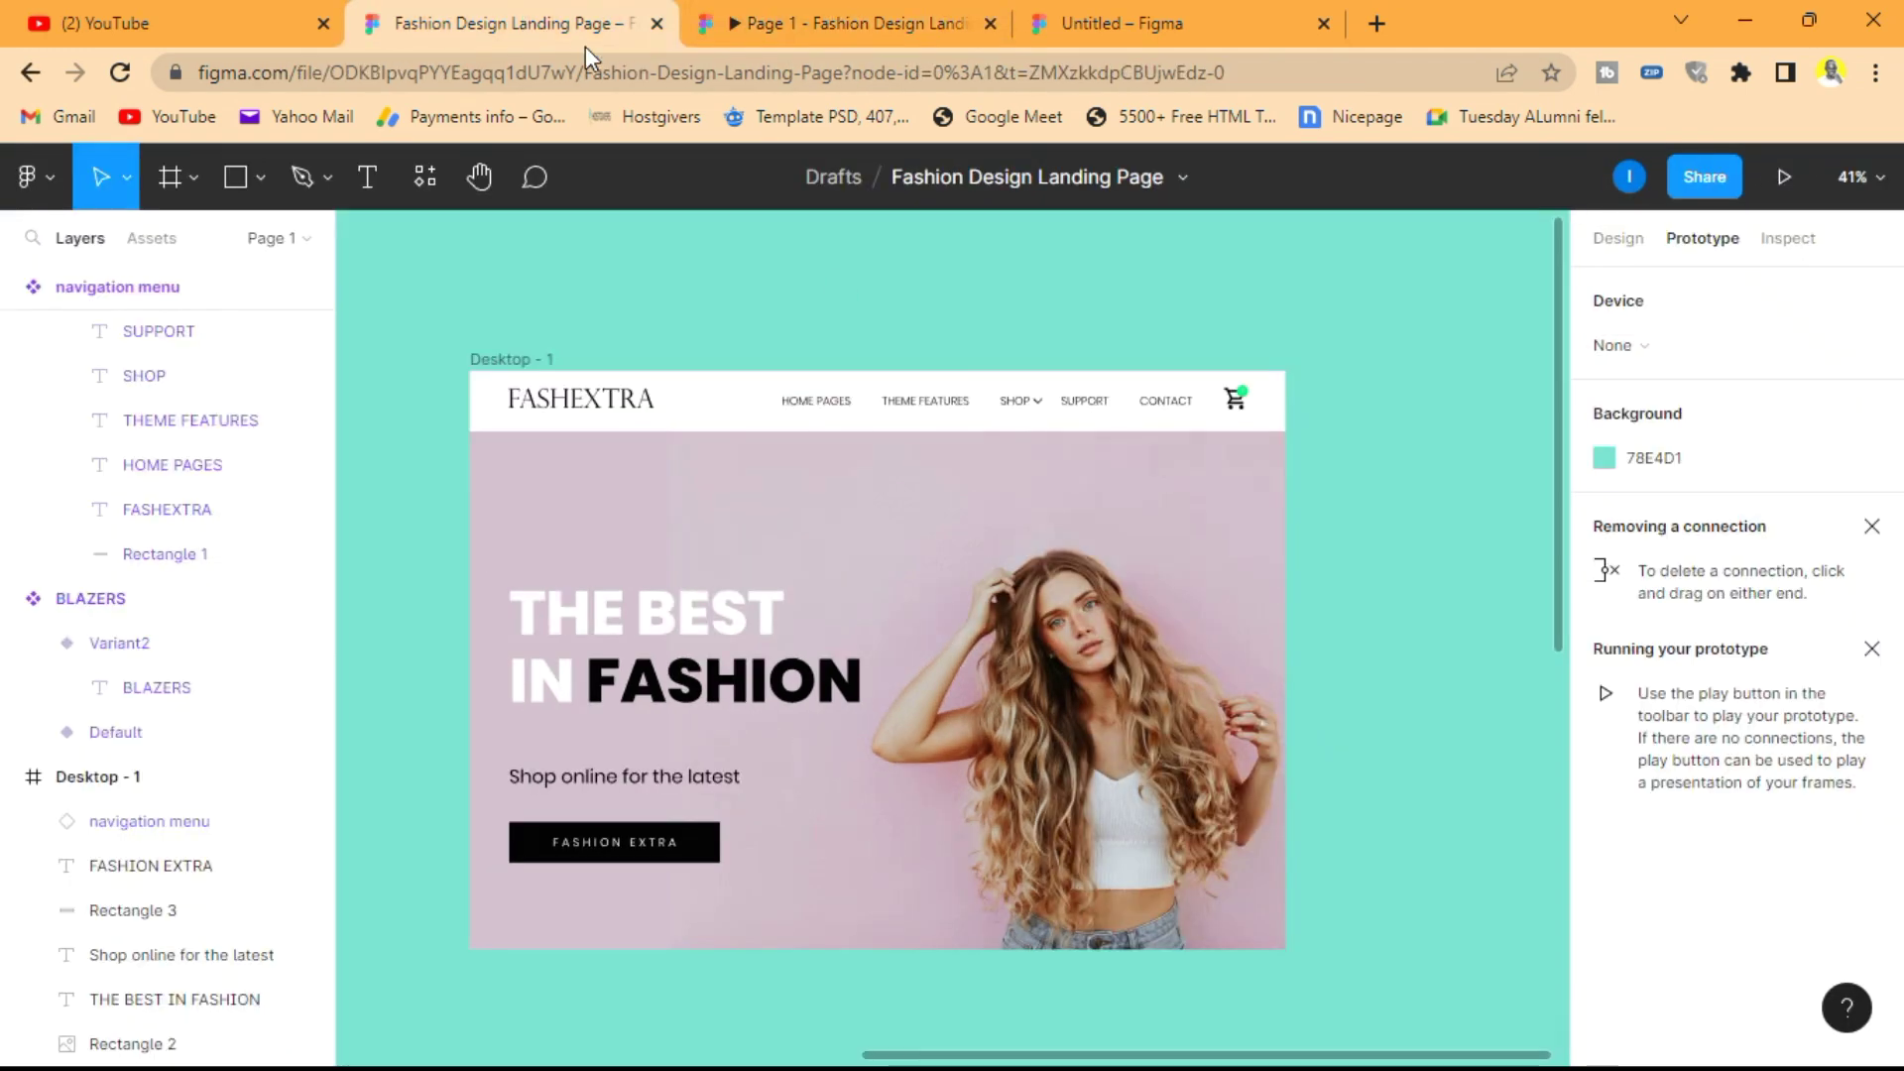
# - Nest the shopping menu group inside Variant2 of the navigation menu component, below its Rectangle 1 layer
pyautogui.scroll(-3, 965, 552)
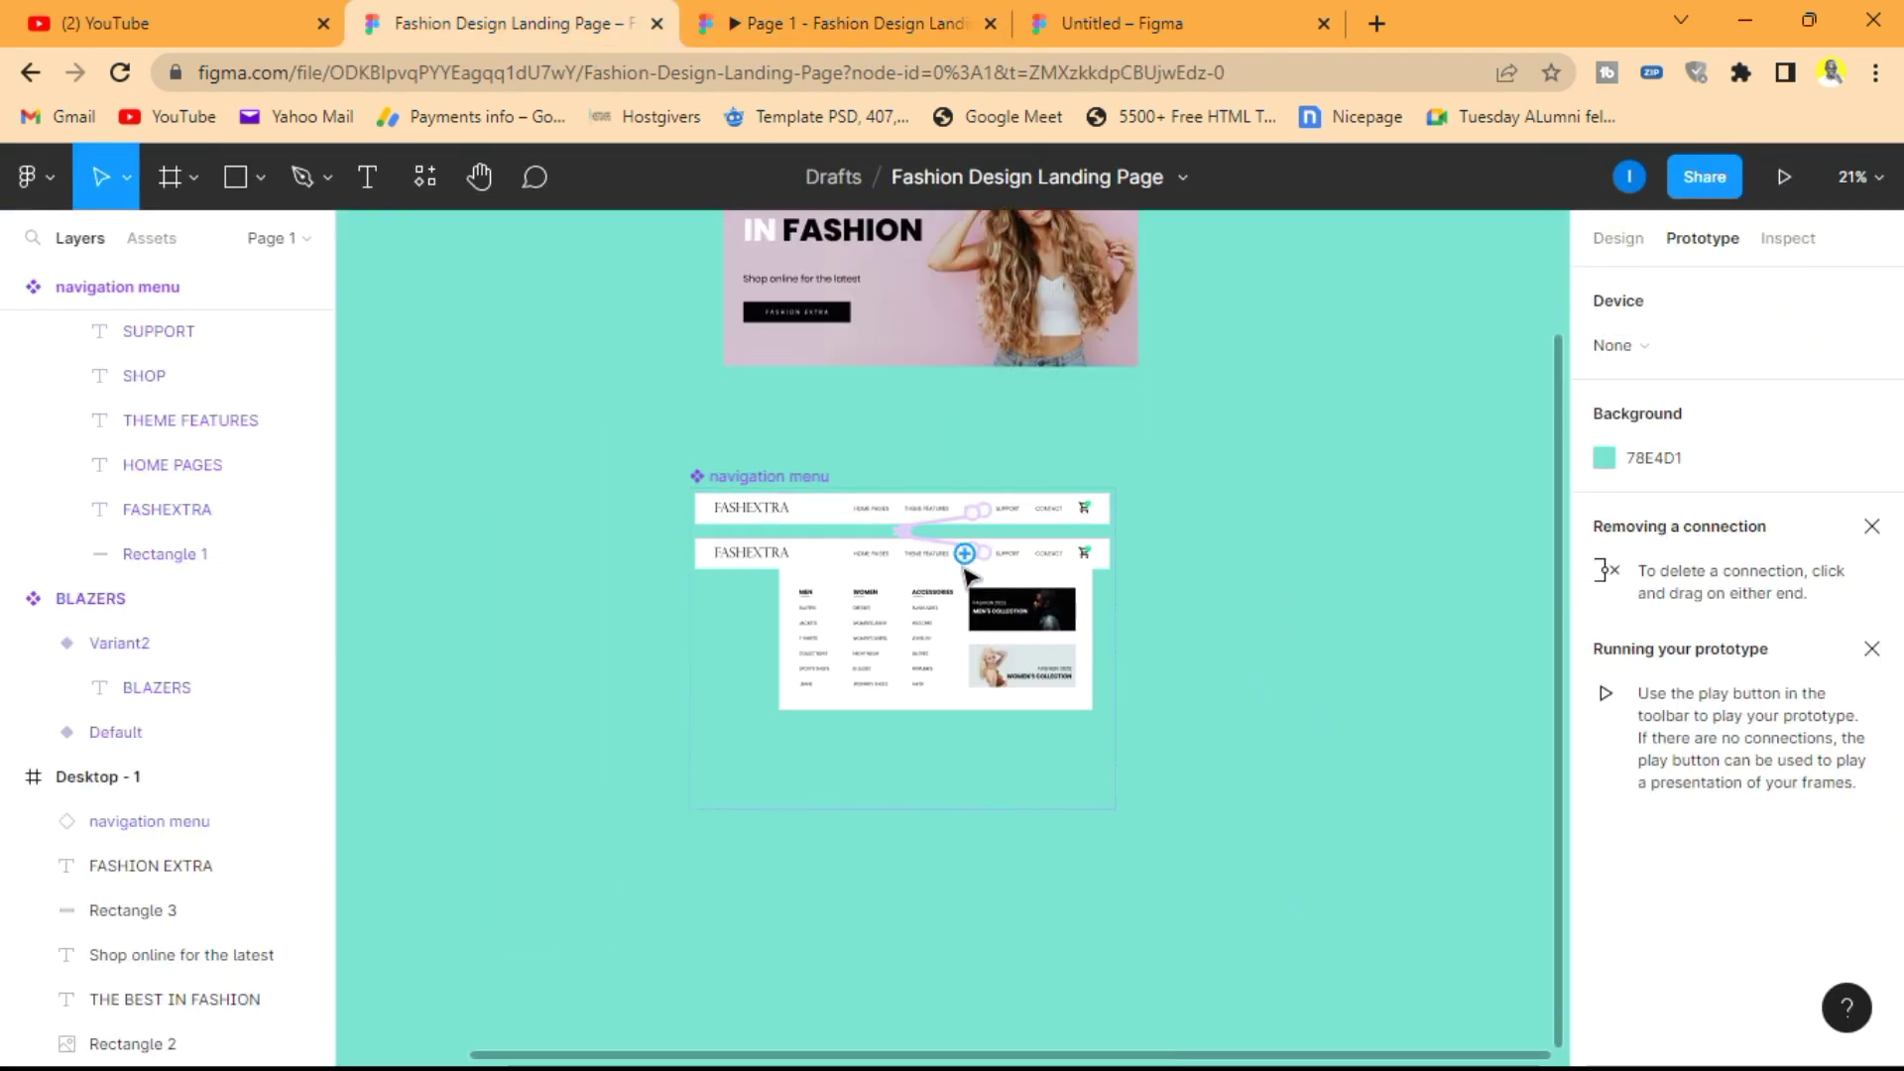
pyautogui.scroll(5, 960, 561)
pyautogui.scroll(-2, 960, 561)
pyautogui.click(878, 694)
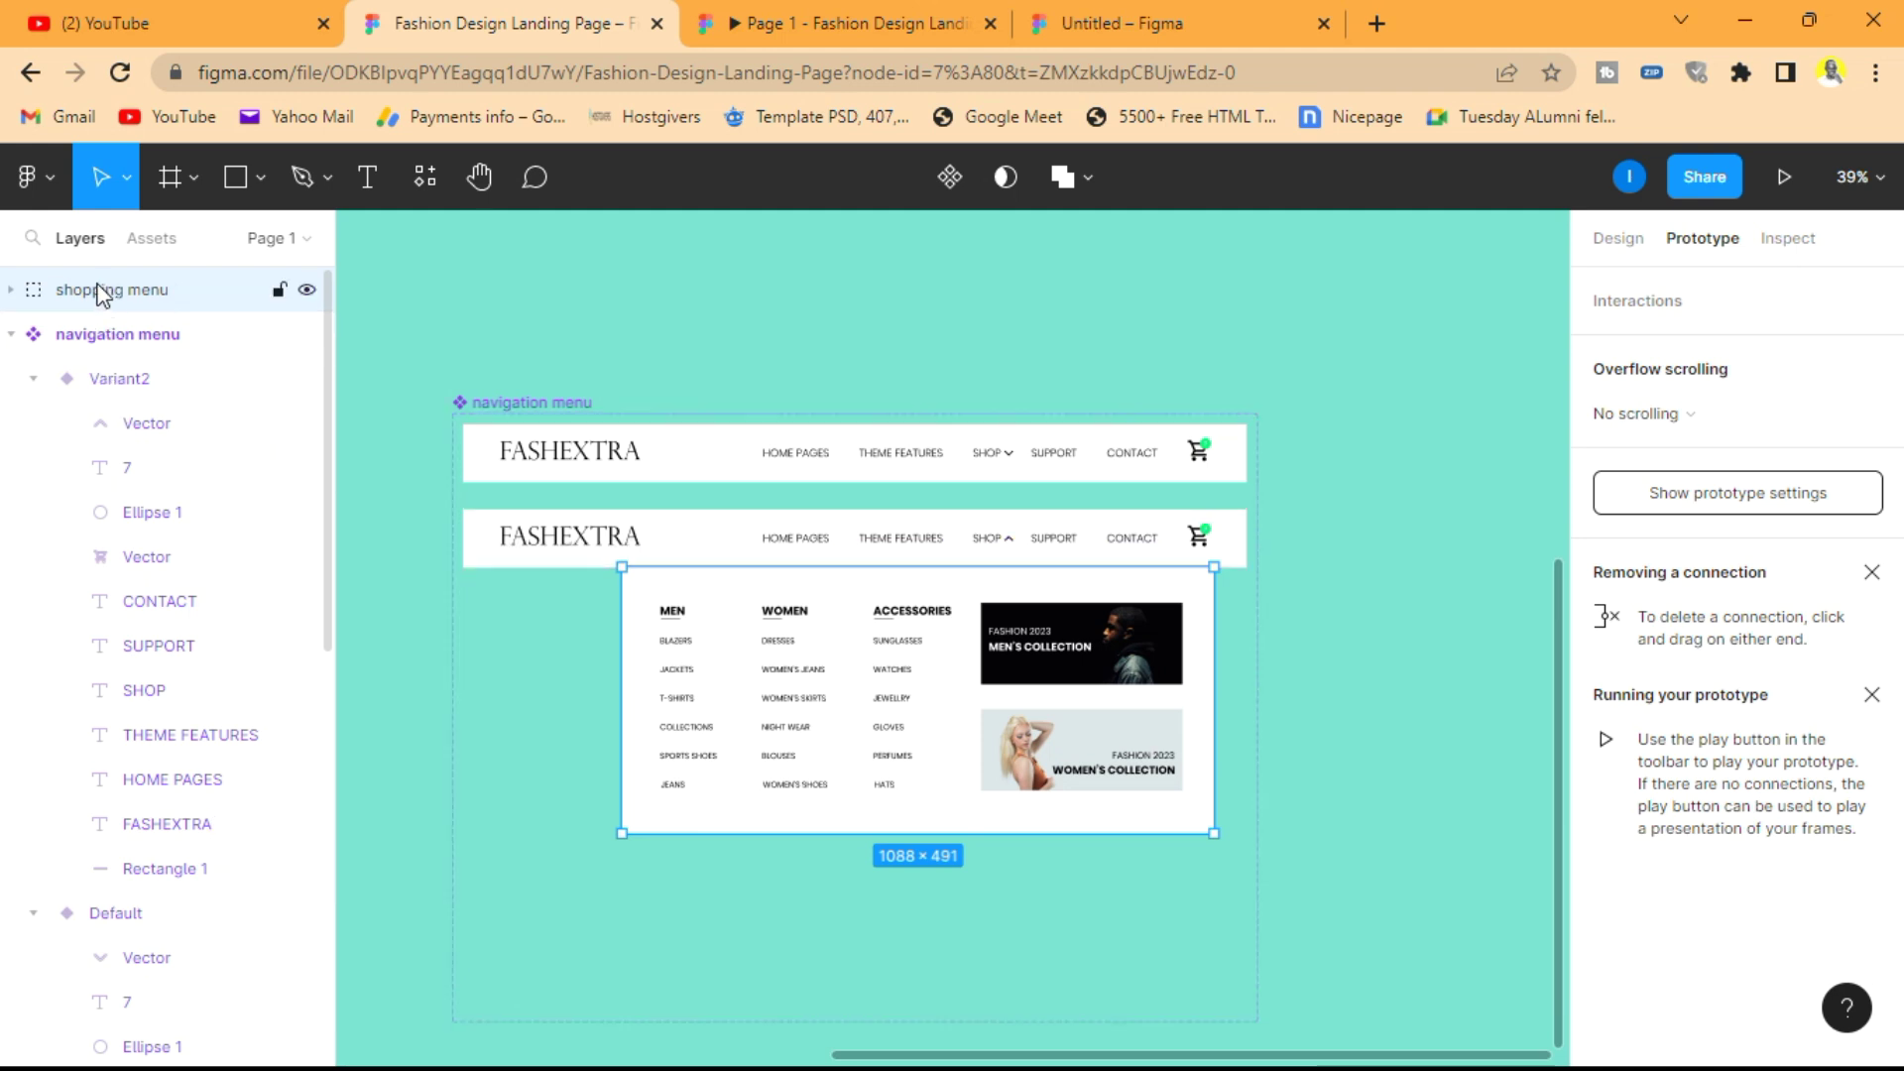
pyautogui.click(117, 381)
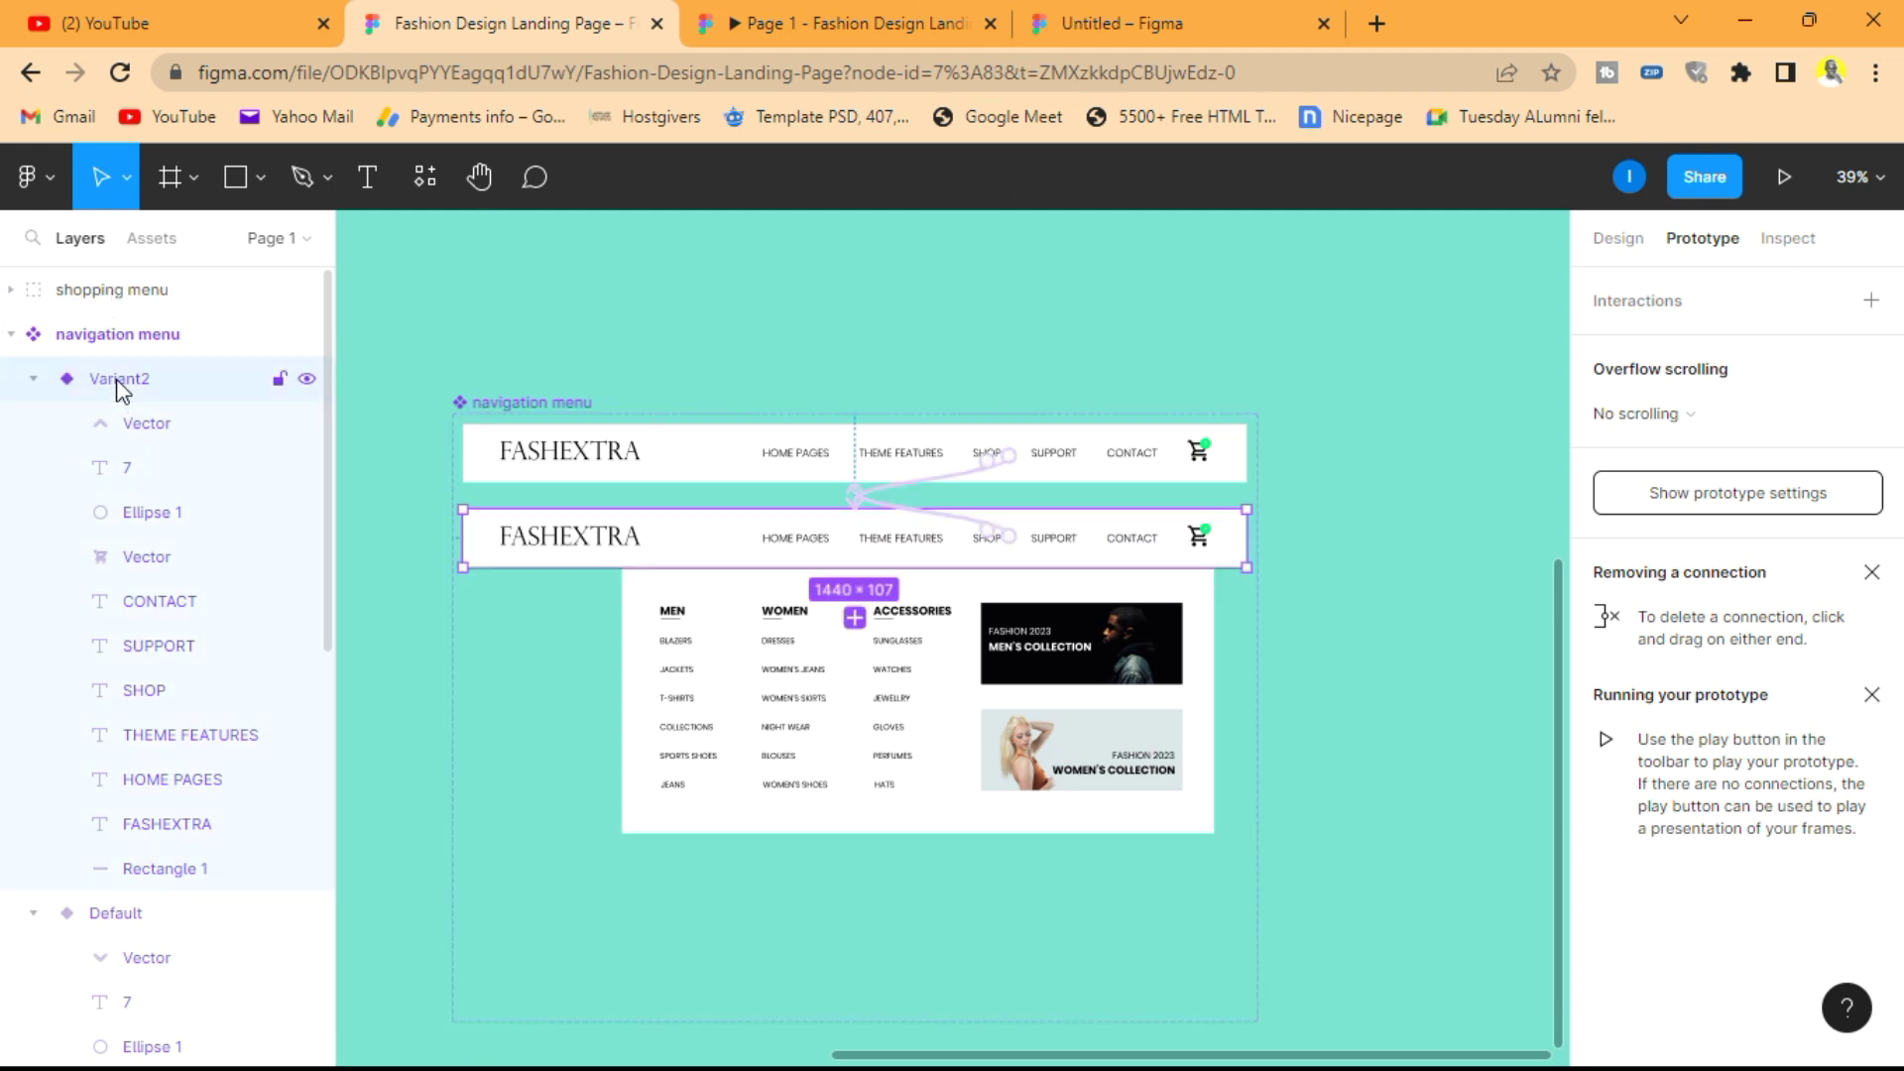
pyautogui.moveTo(104, 293); pyautogui.dragTo(199, 900)
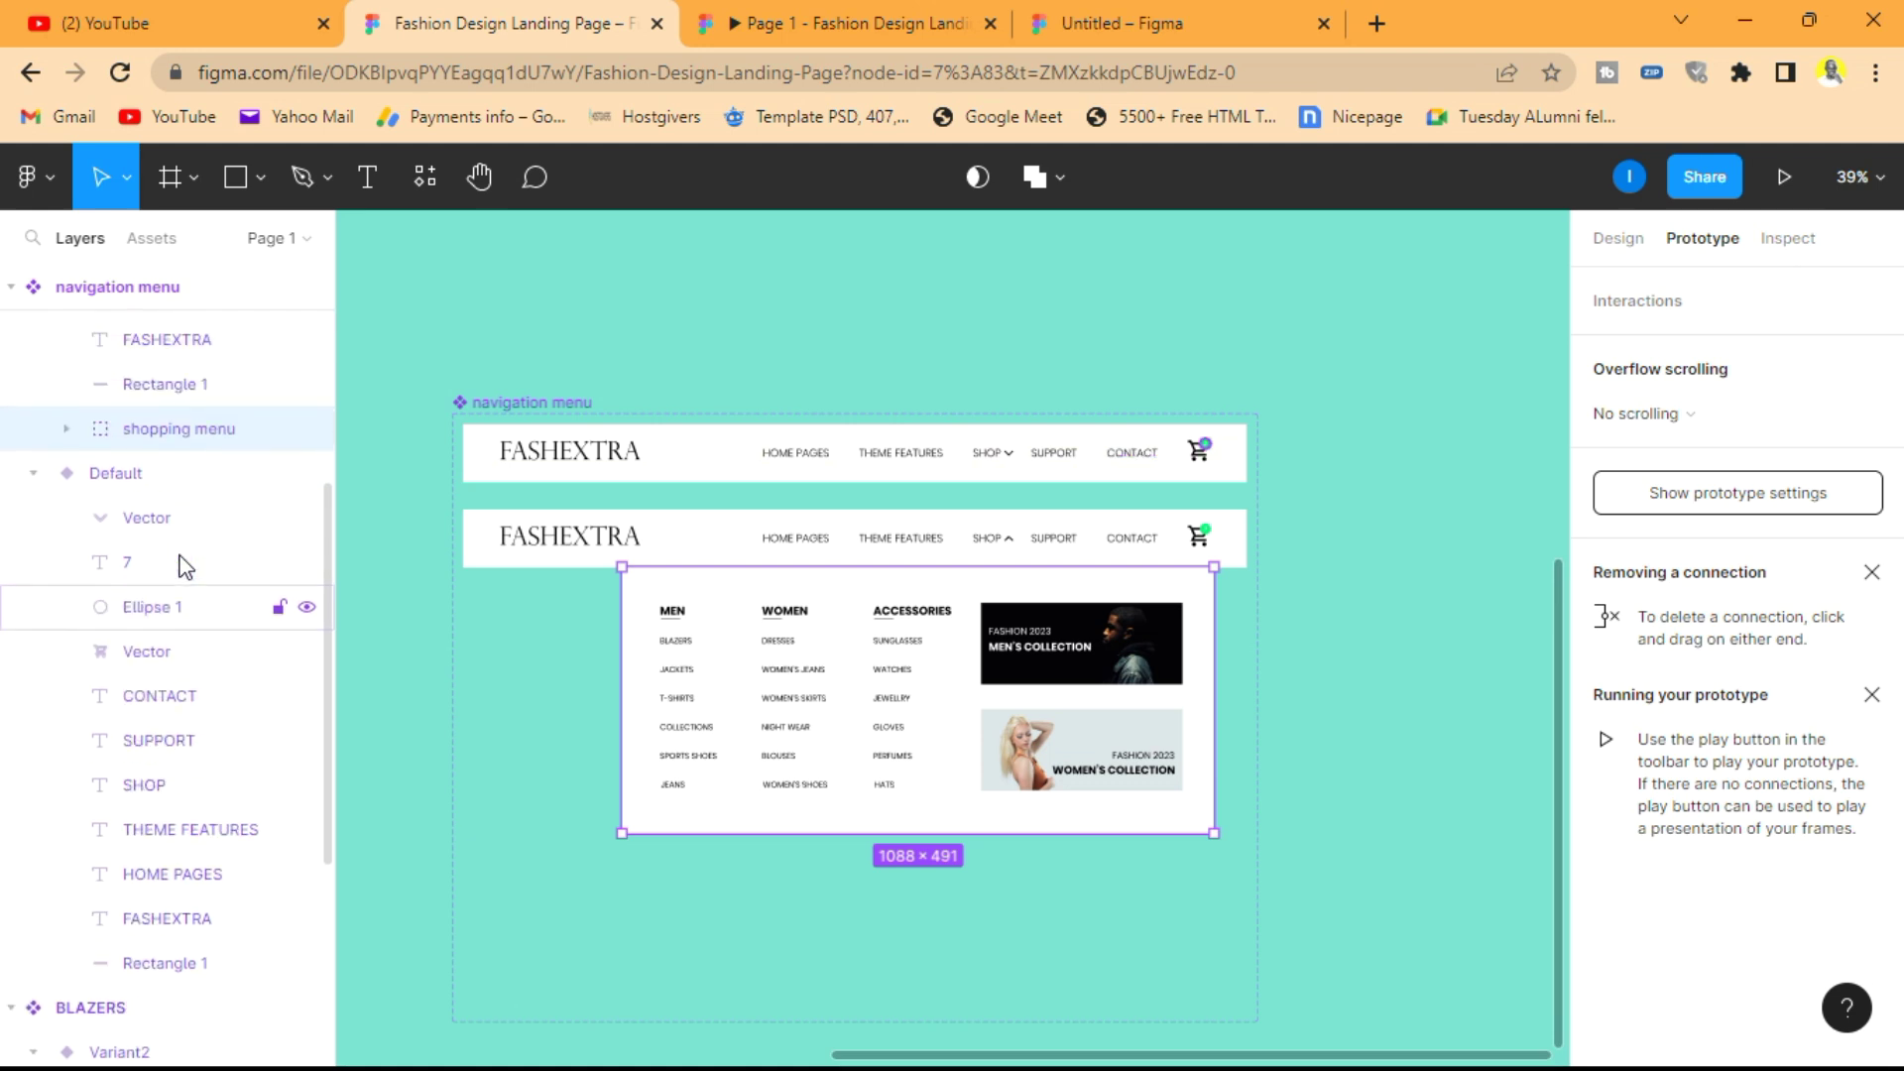
pyautogui.scroll(5, 173, 473)
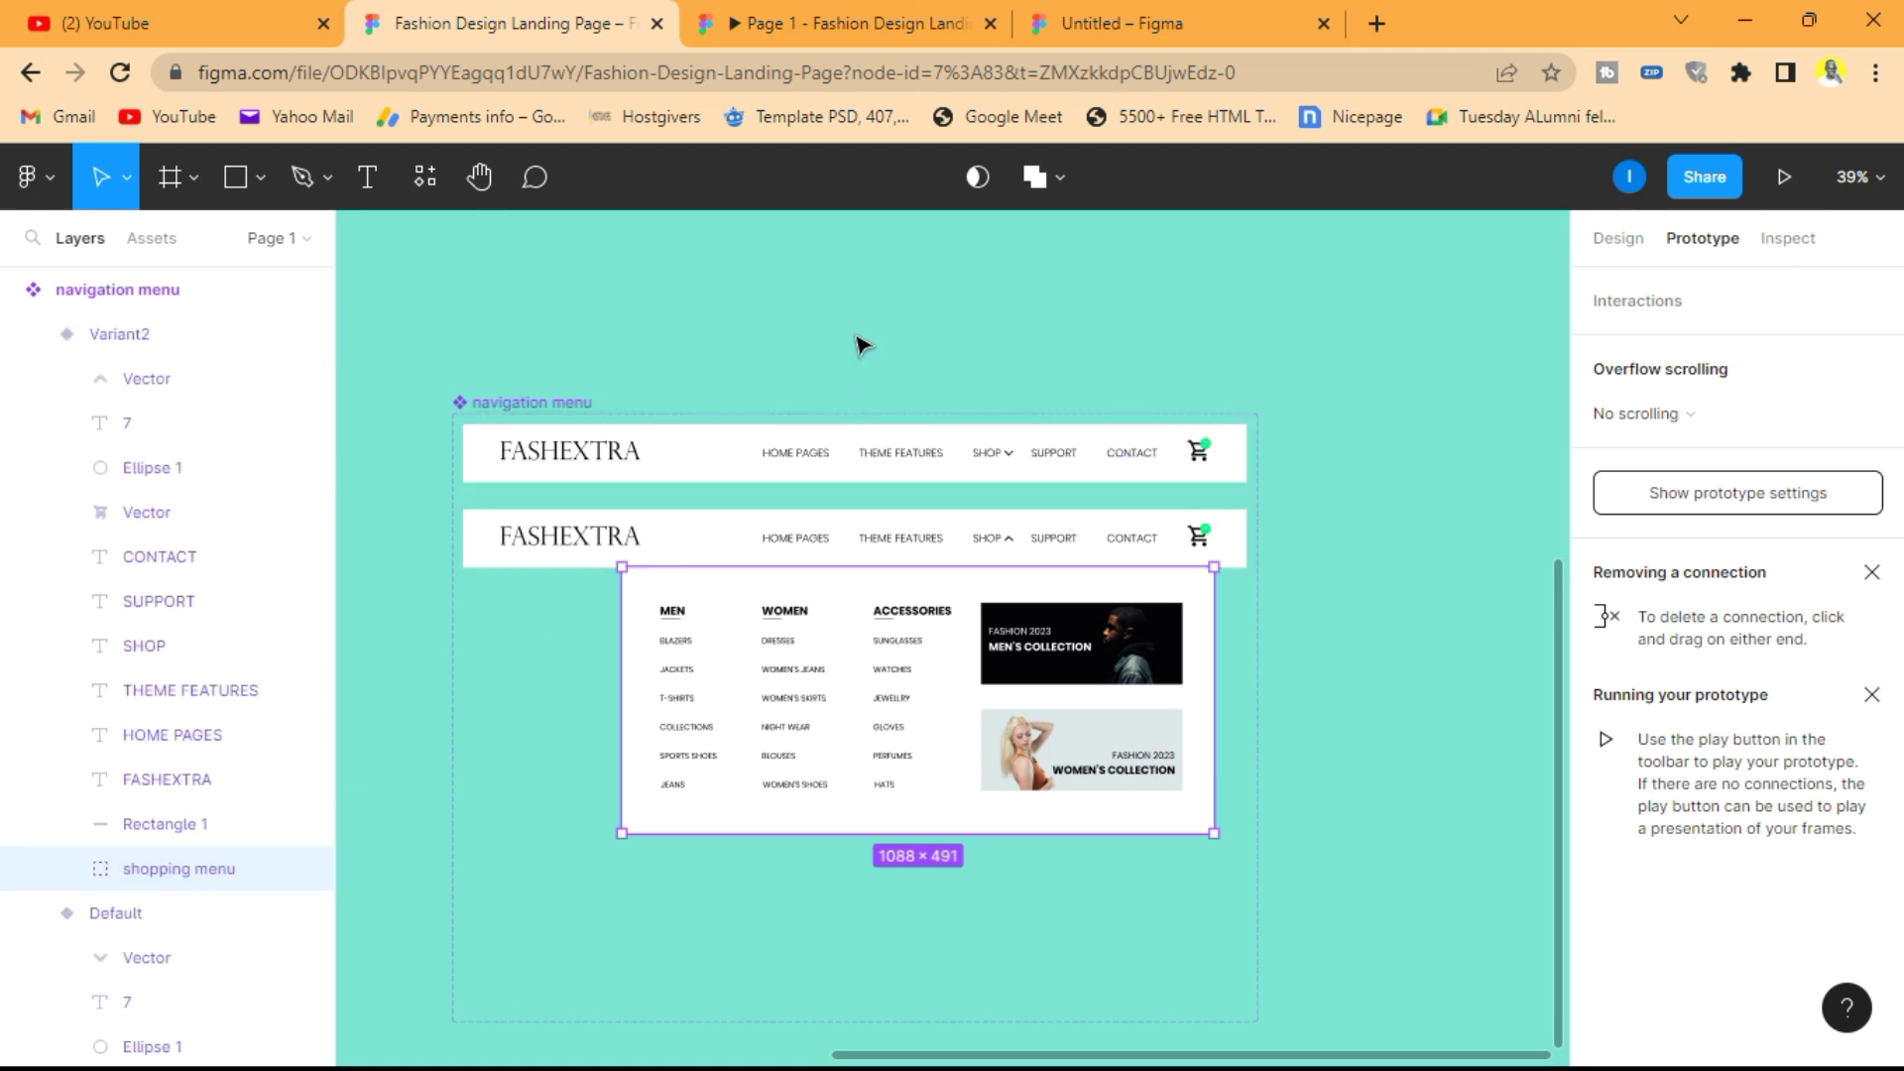
# - Test the prototype by opening, closing and reopening the mega menu from the SHOP item, and check the menu links' hover effects
pyautogui.click(851, 18)
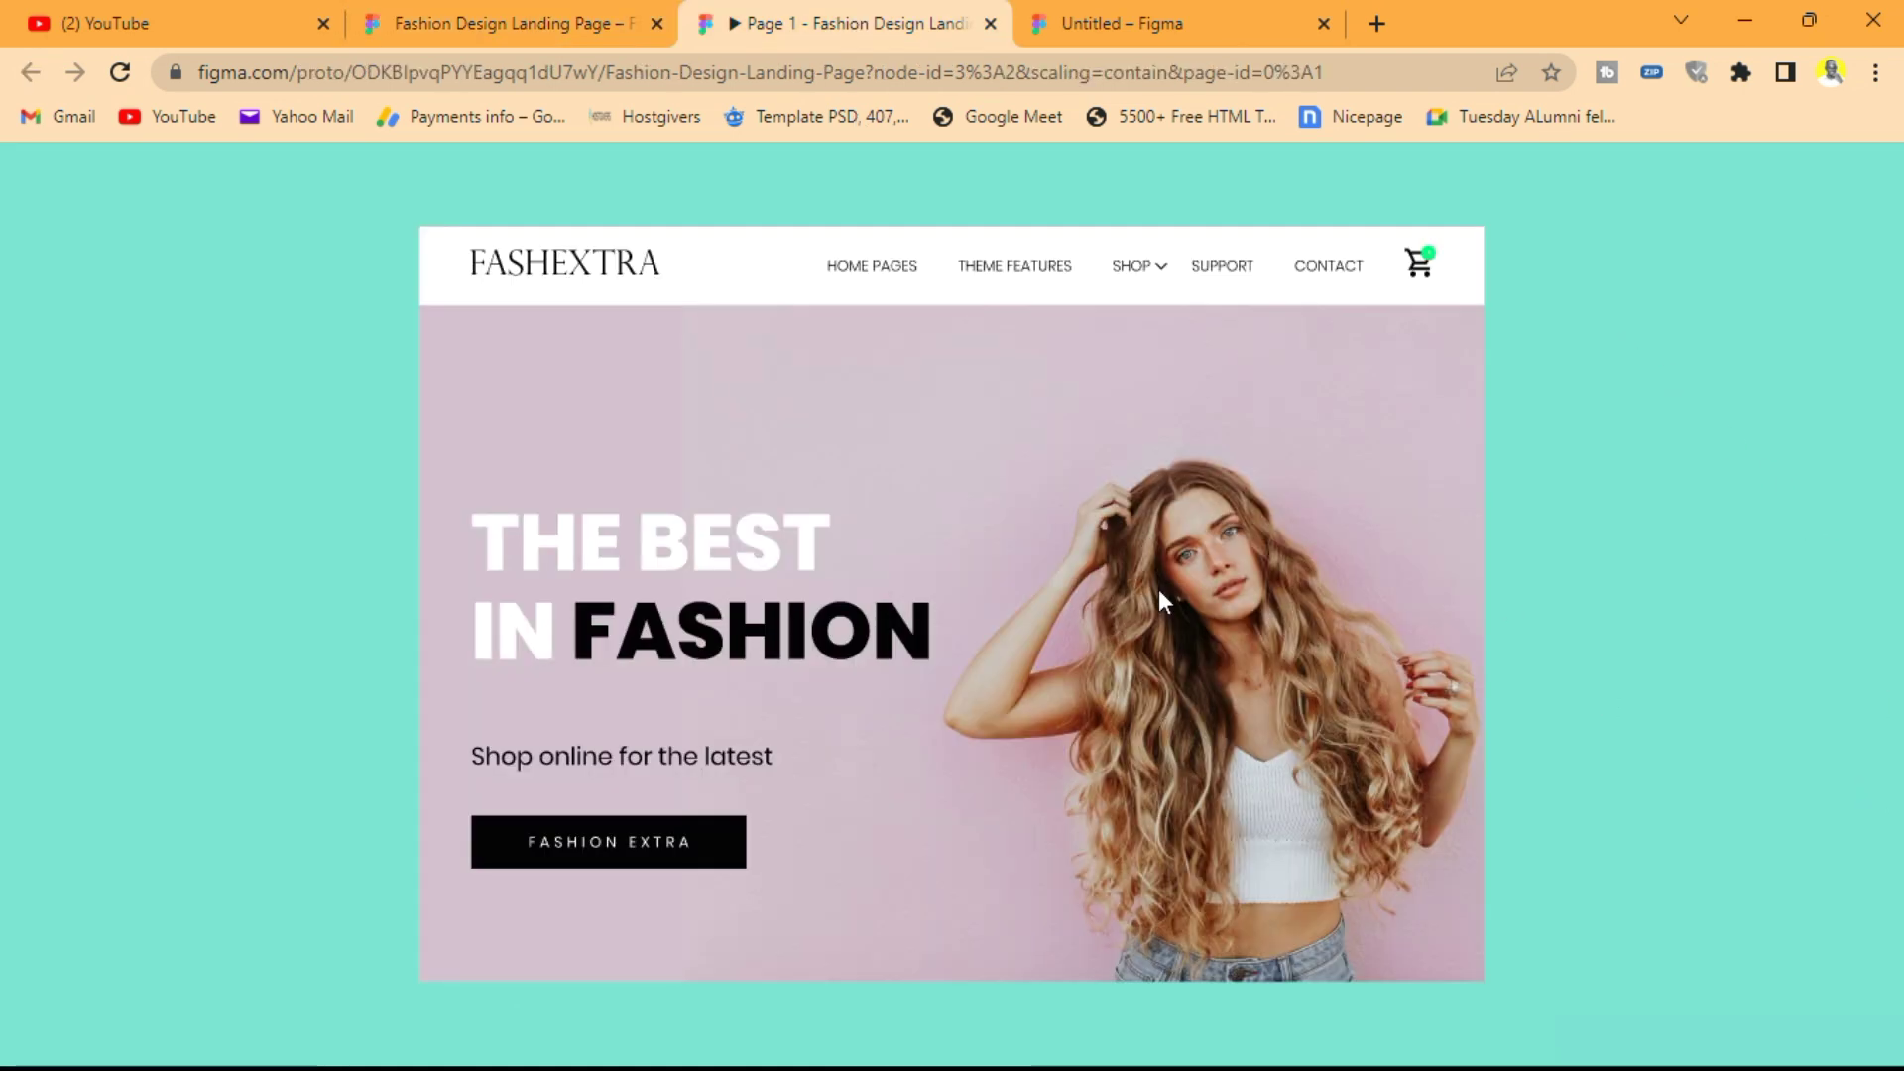
pyautogui.click(1160, 273)
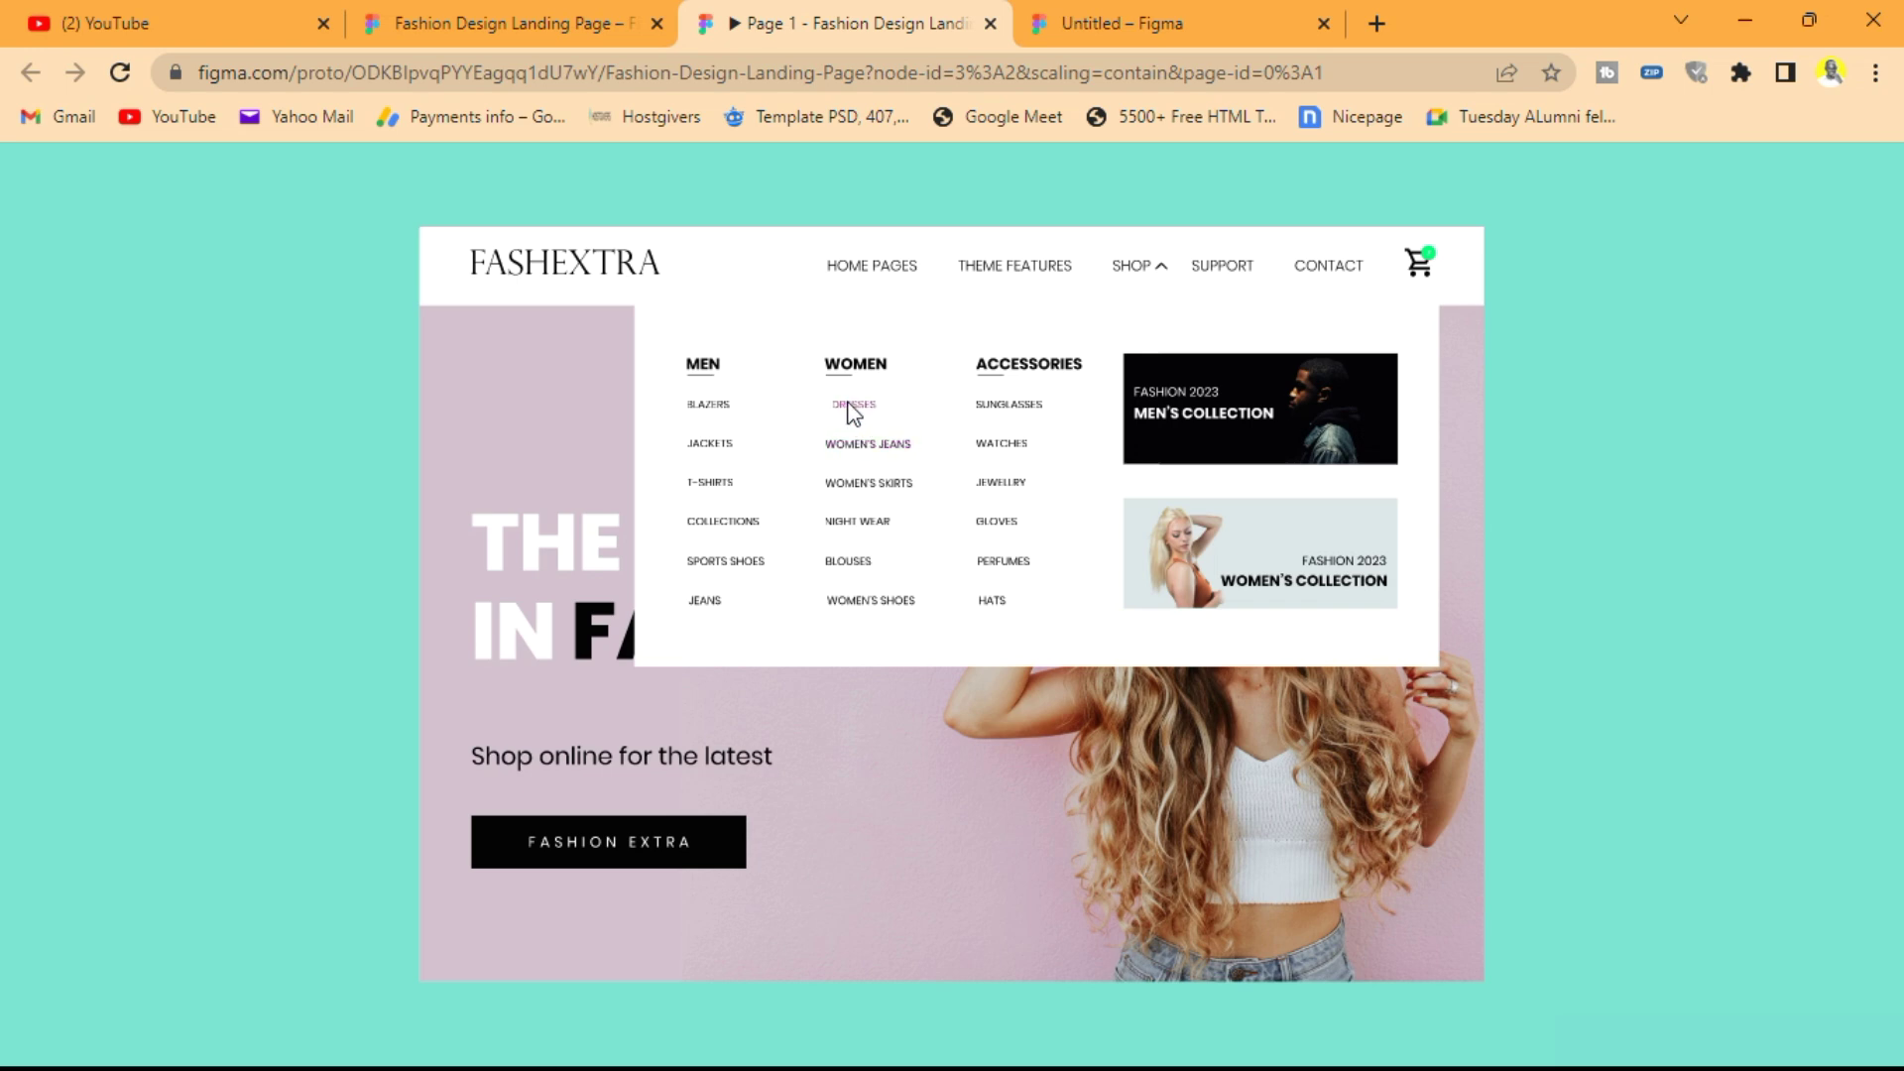
pyautogui.click(1160, 276)
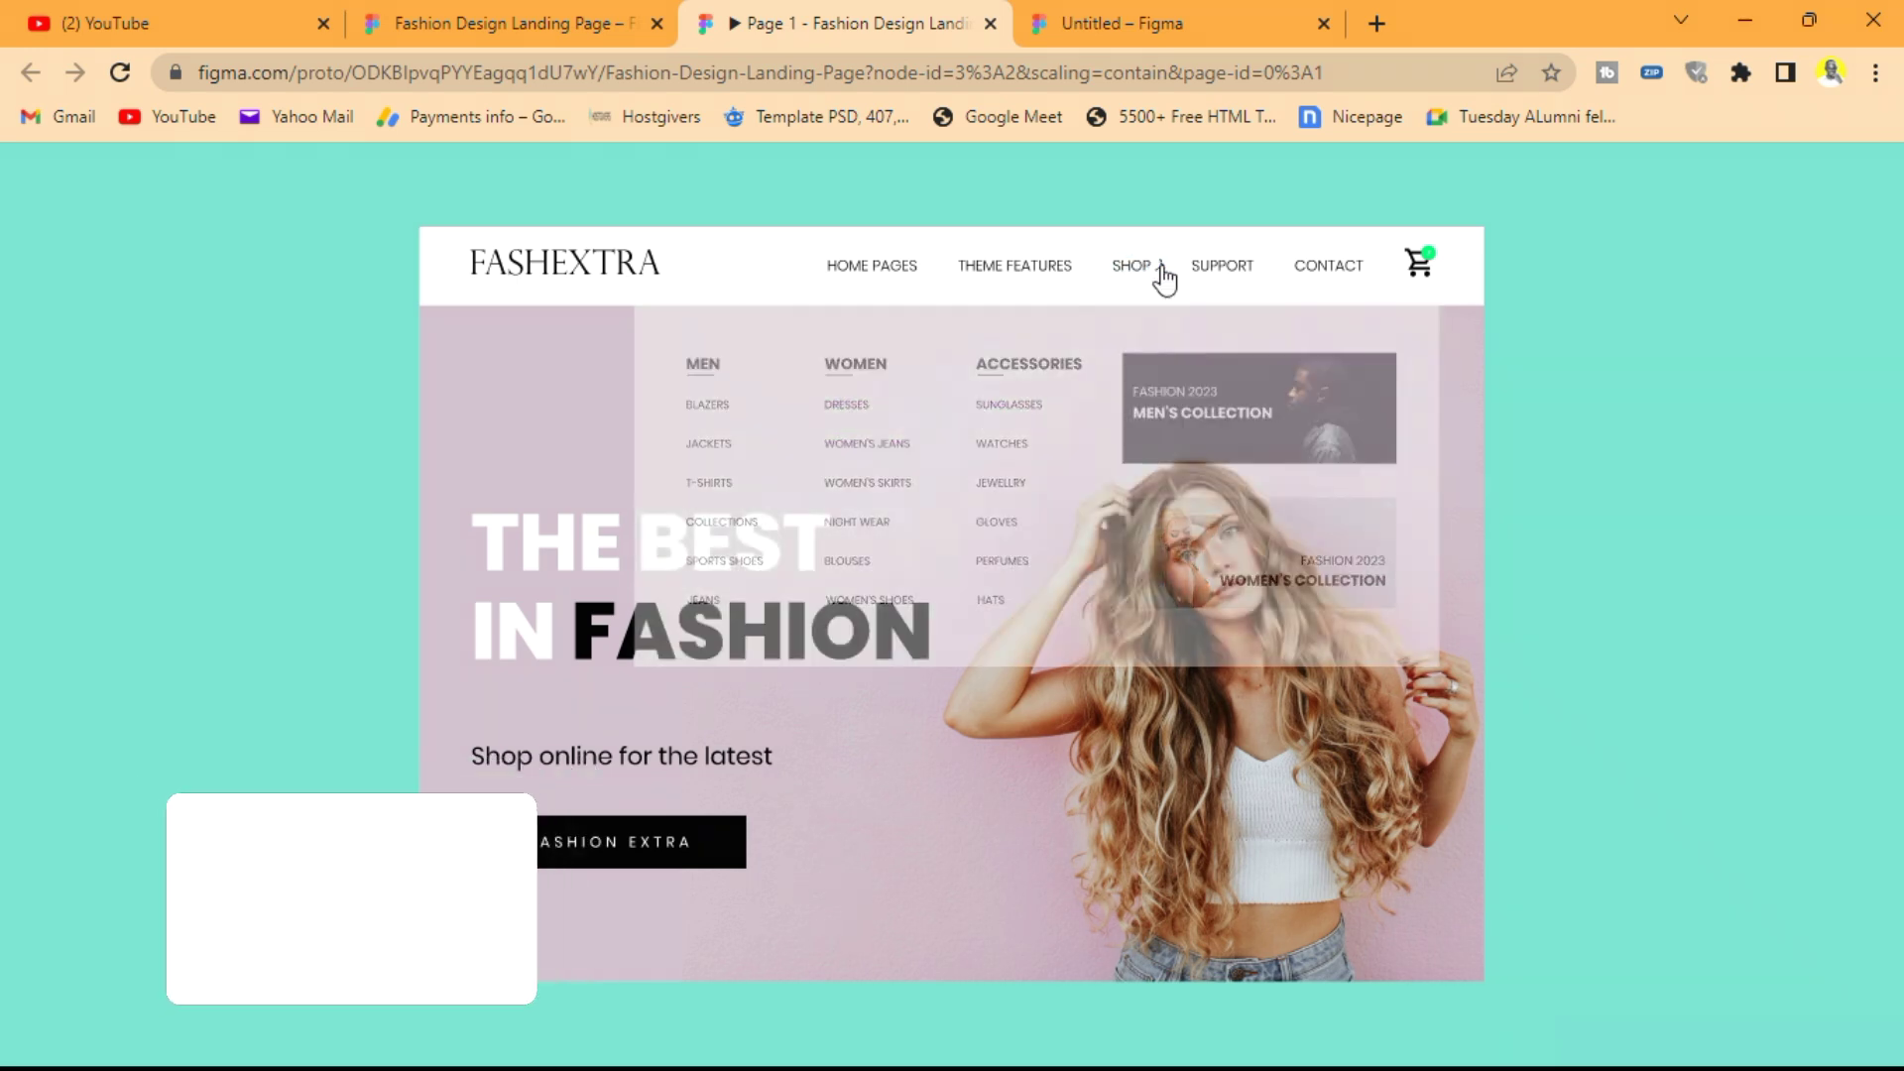
pyautogui.click(1160, 280)
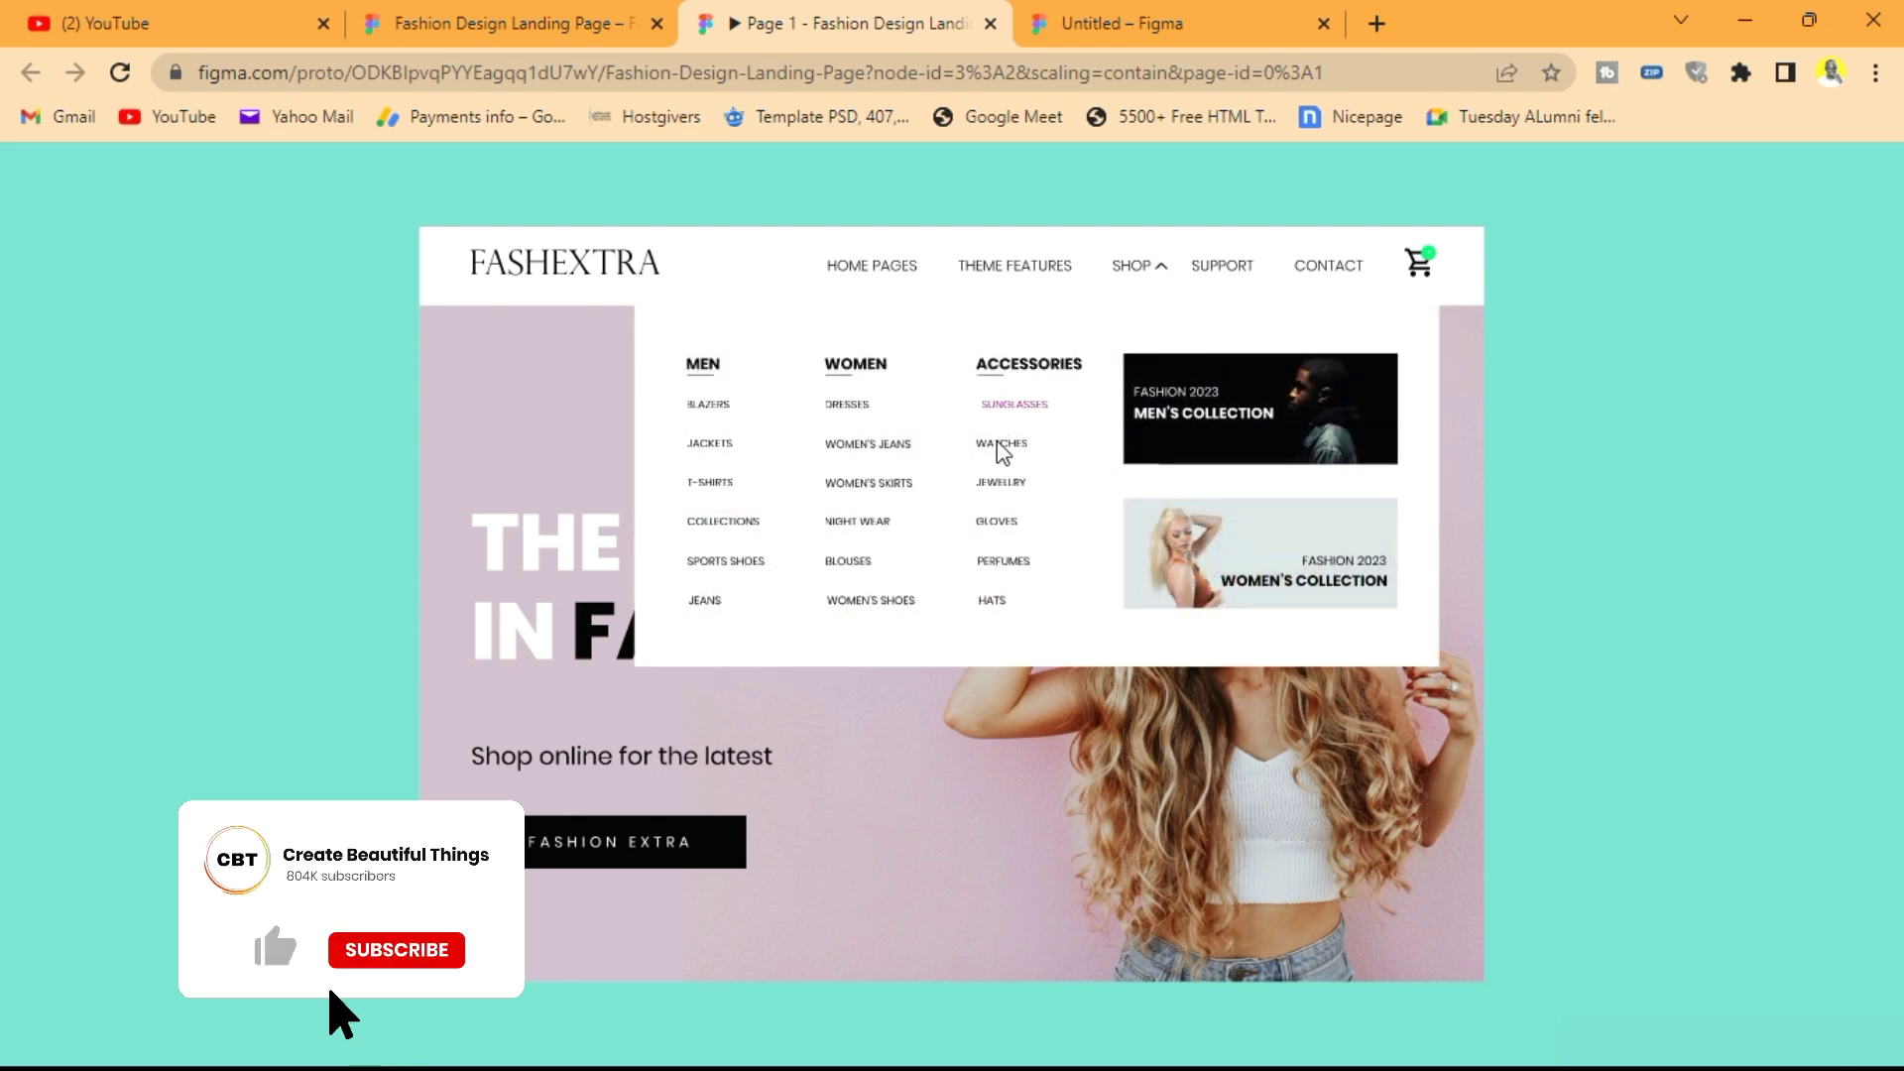